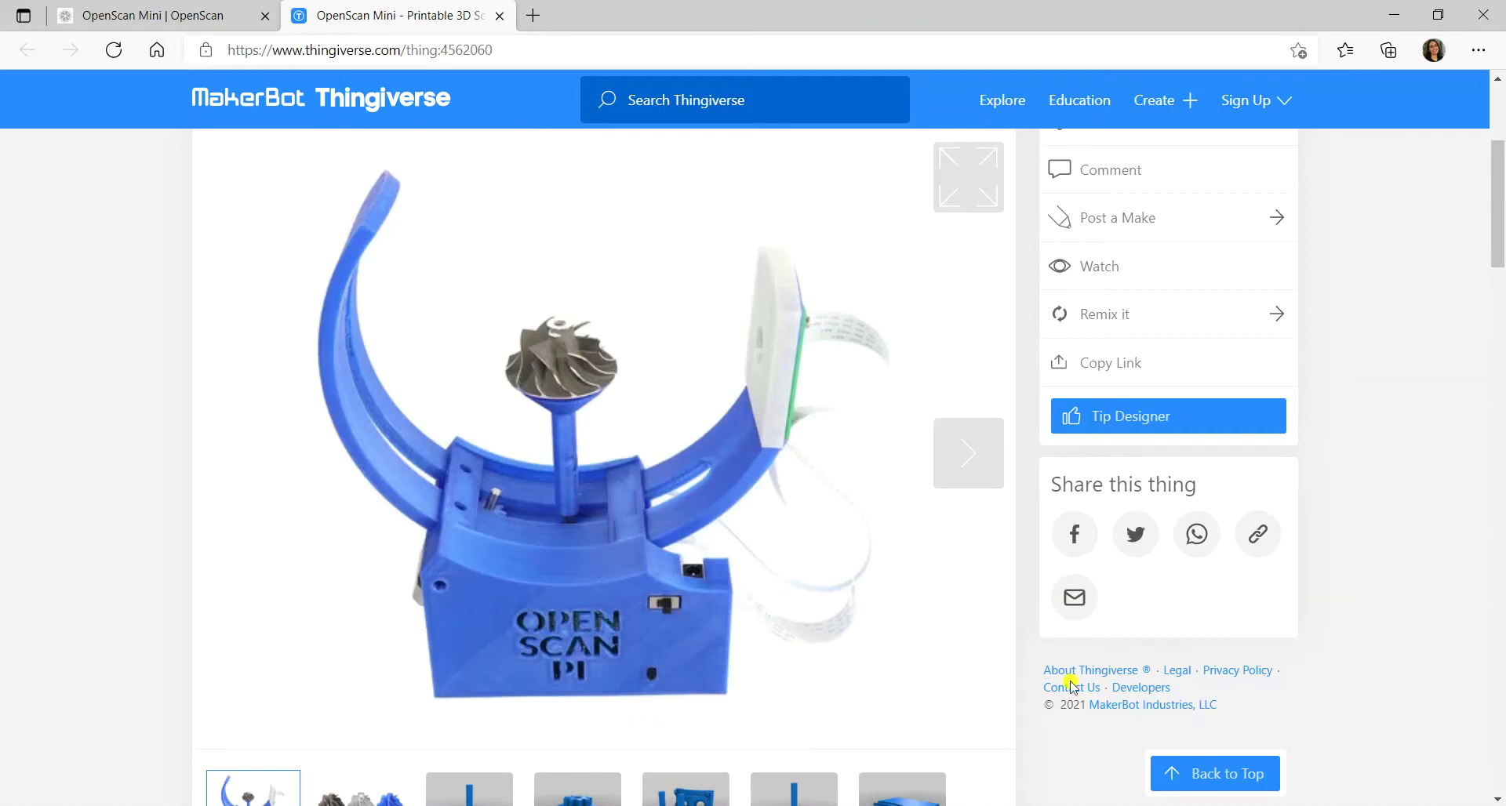
# - Switch to SOLIDWORKS and examine the 1_Ring reference part from several angles
pyautogui.click(1068, 805)
pyautogui.click(805, 748)
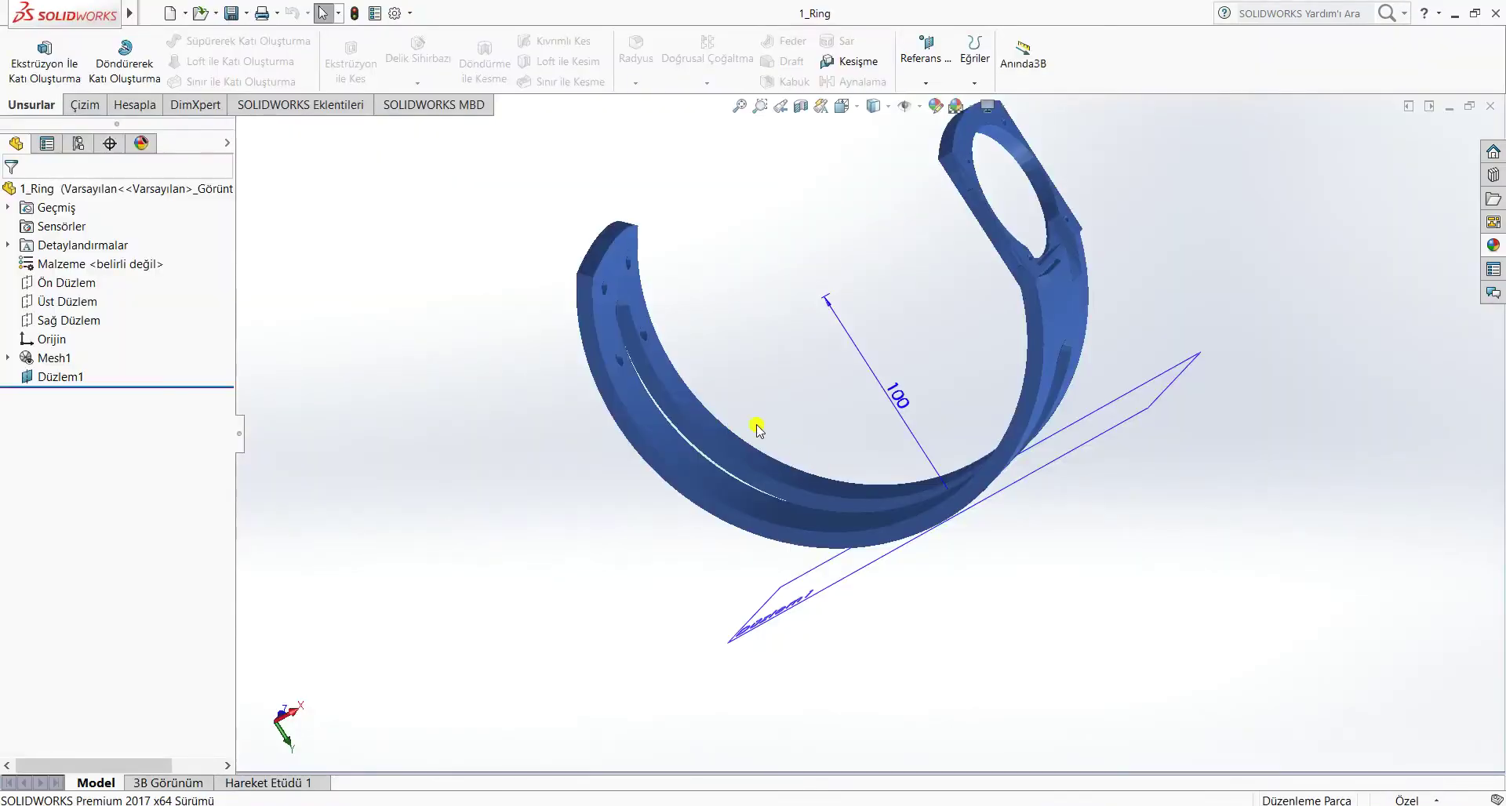
pyautogui.moveTo(1166, 336); pyautogui.dragTo(1270, 328, button='middle')
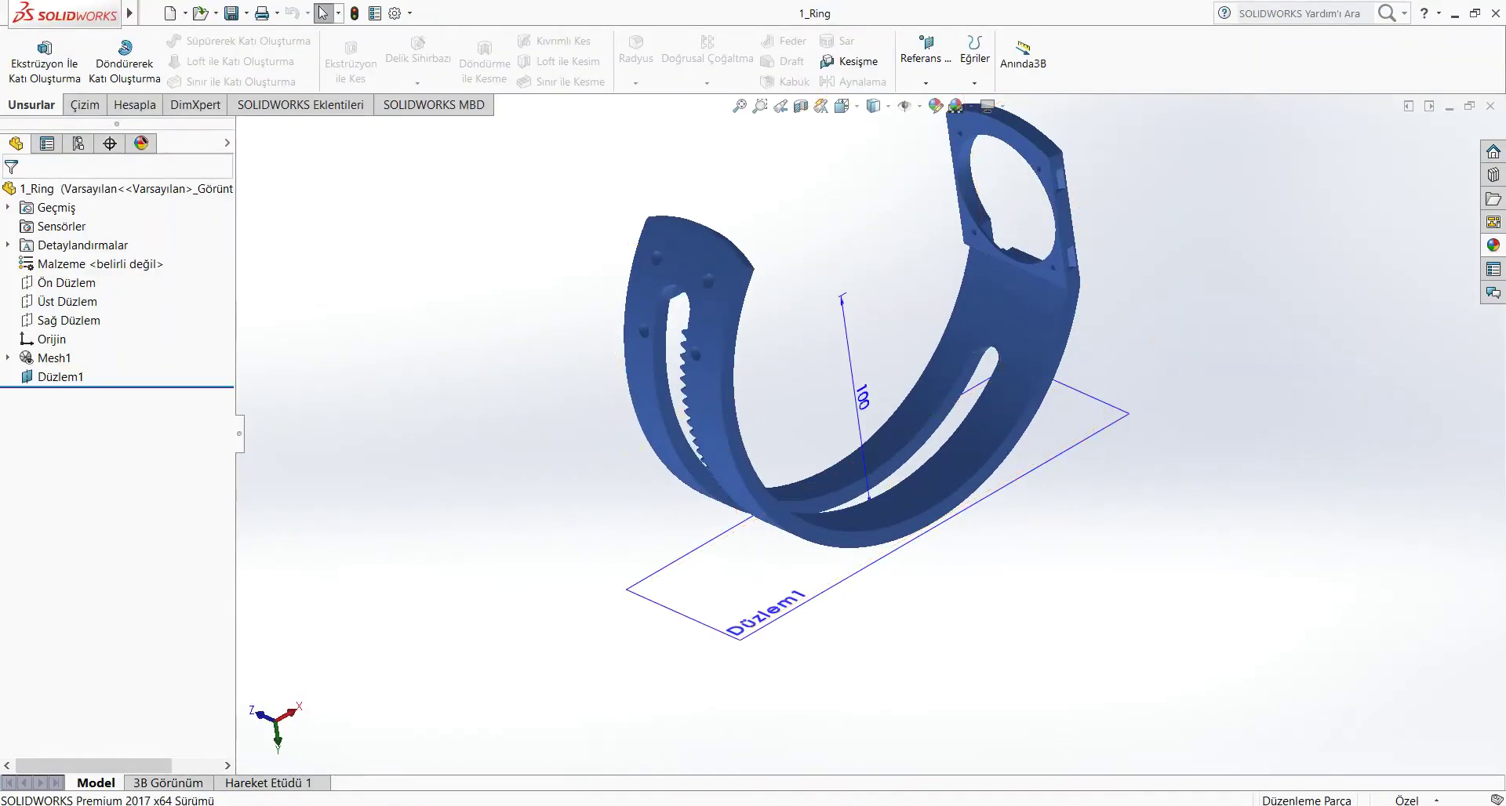
# - Examine the open Parça2, 2_Base and Parça1 models one after another, viewing the bases from several angles
pyautogui.moveTo(1058, 804)
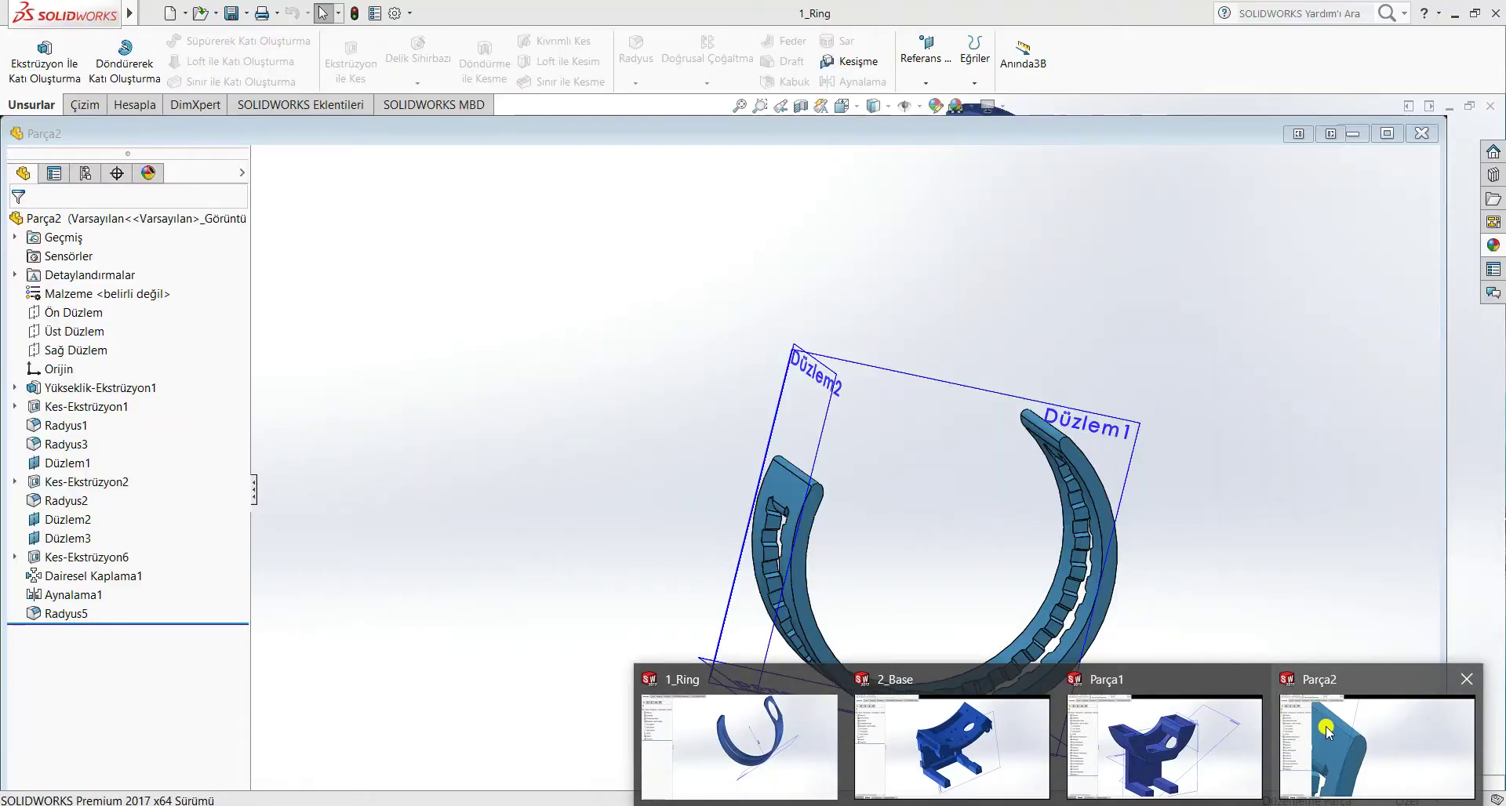
pyautogui.click(1325, 732)
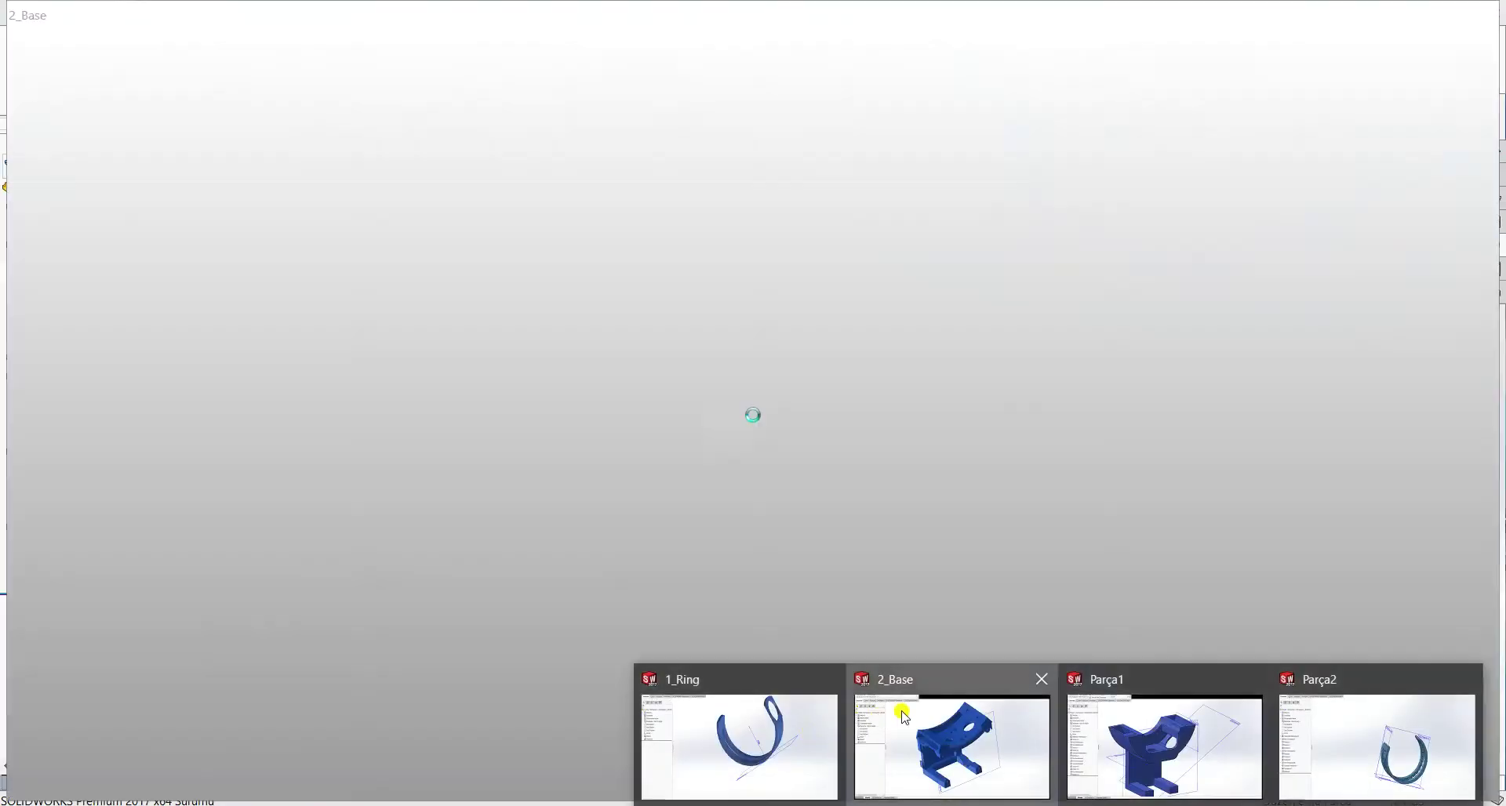
pyautogui.click(900, 713)
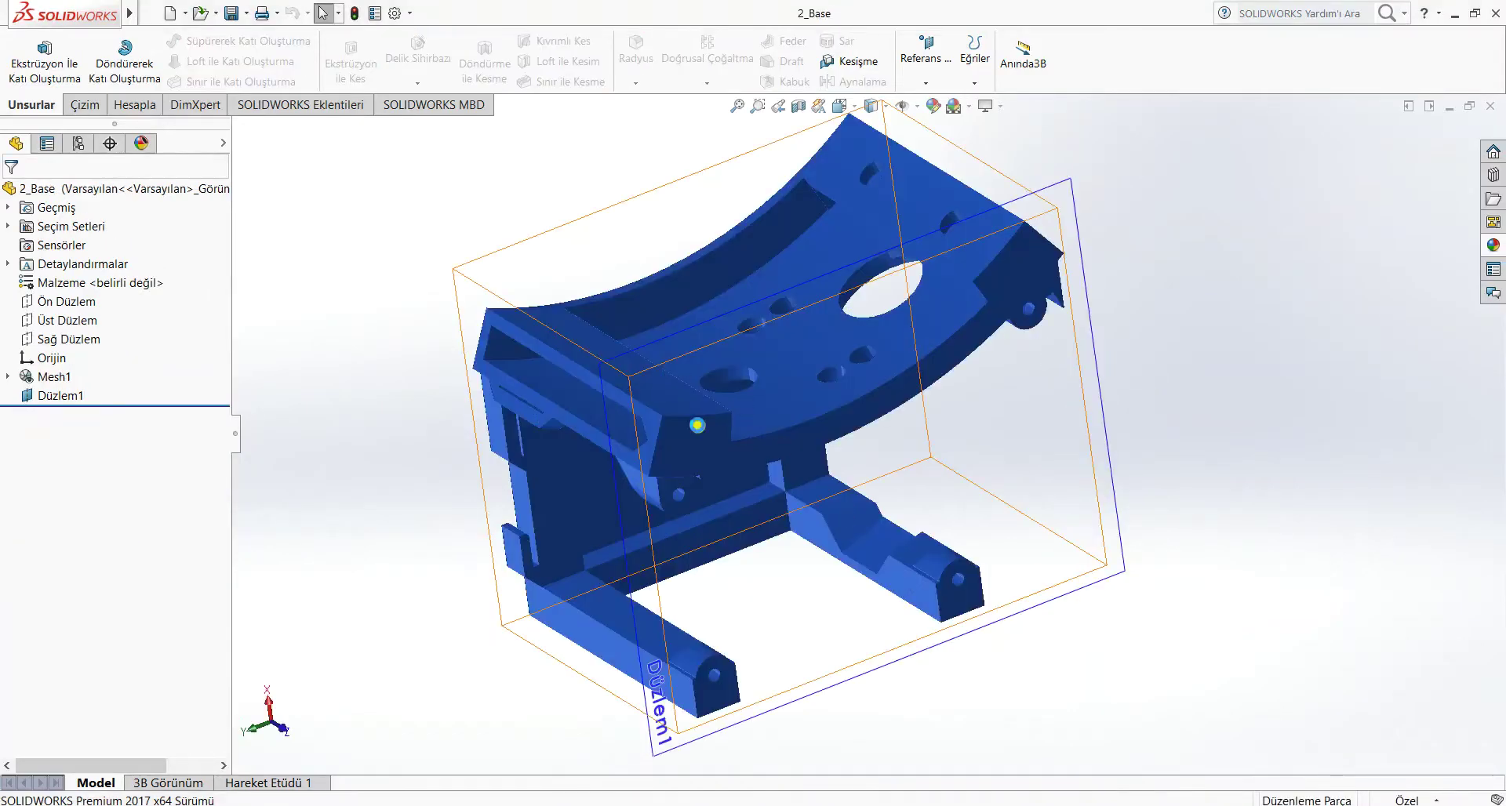
pyautogui.moveTo(697, 426); pyautogui.dragTo(1039, 563, button='middle')
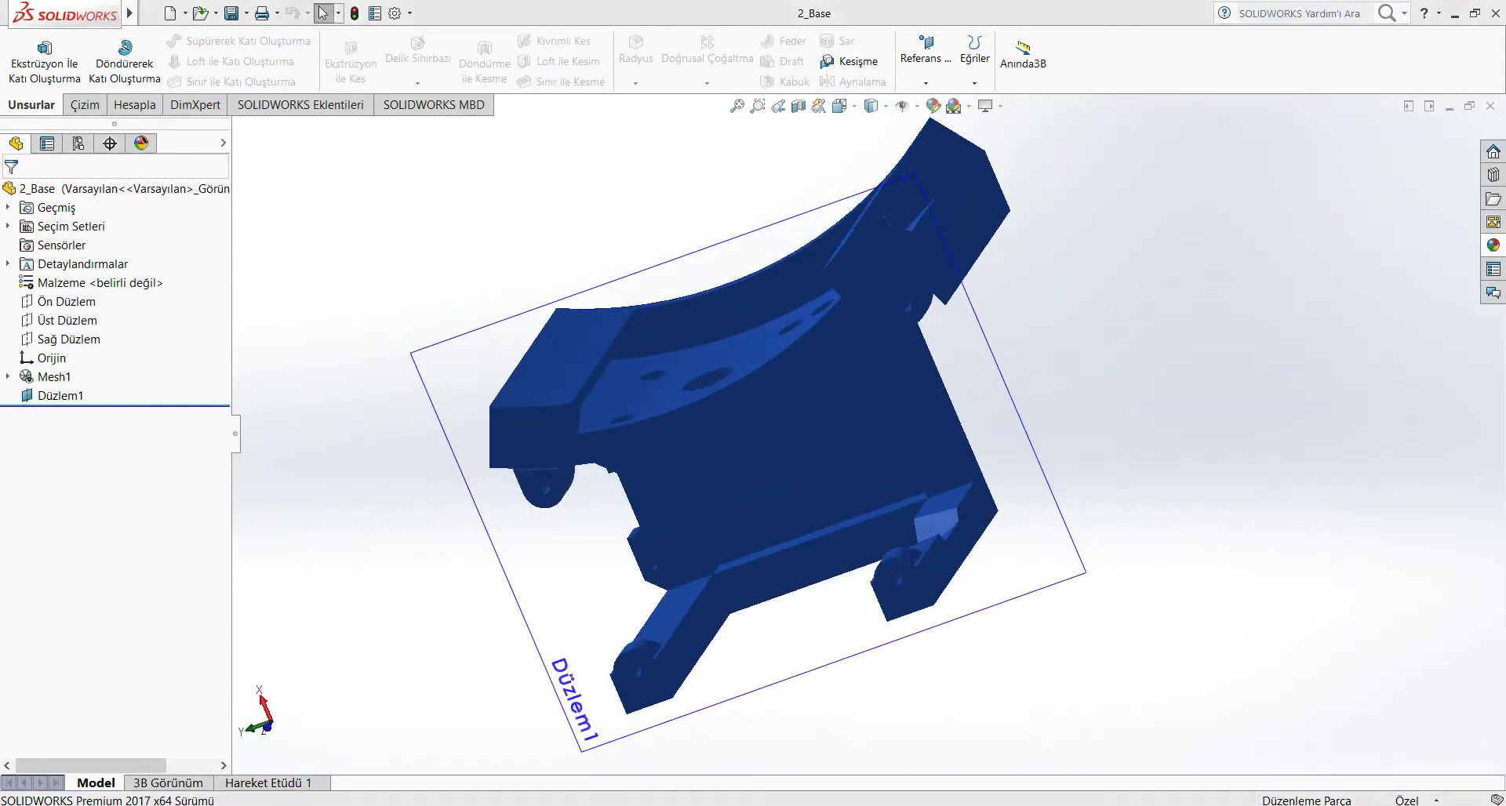
pyautogui.click(1122, 726)
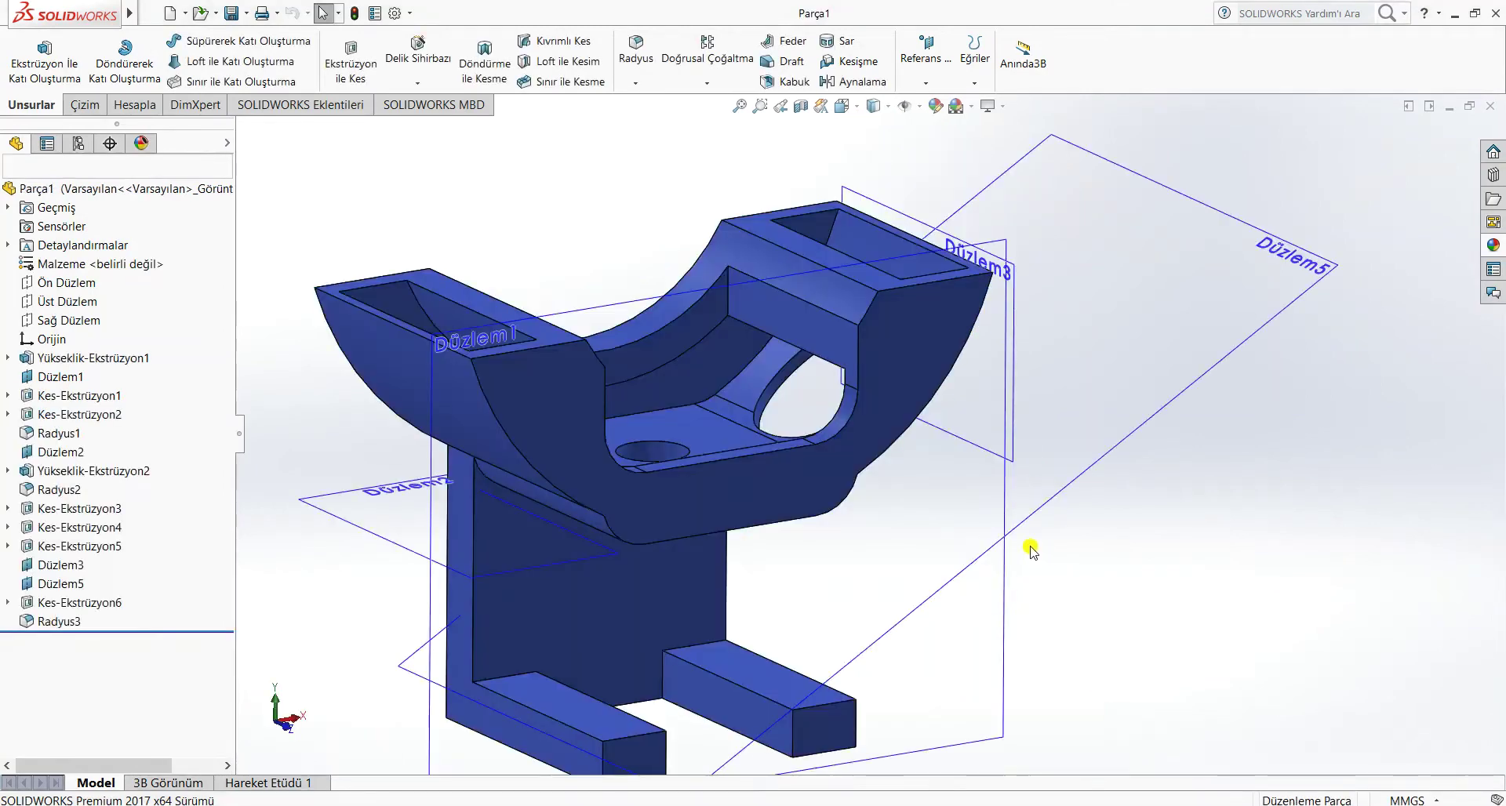
pyautogui.moveTo(1025, 590); pyautogui.dragTo(850, 588, button='middle')
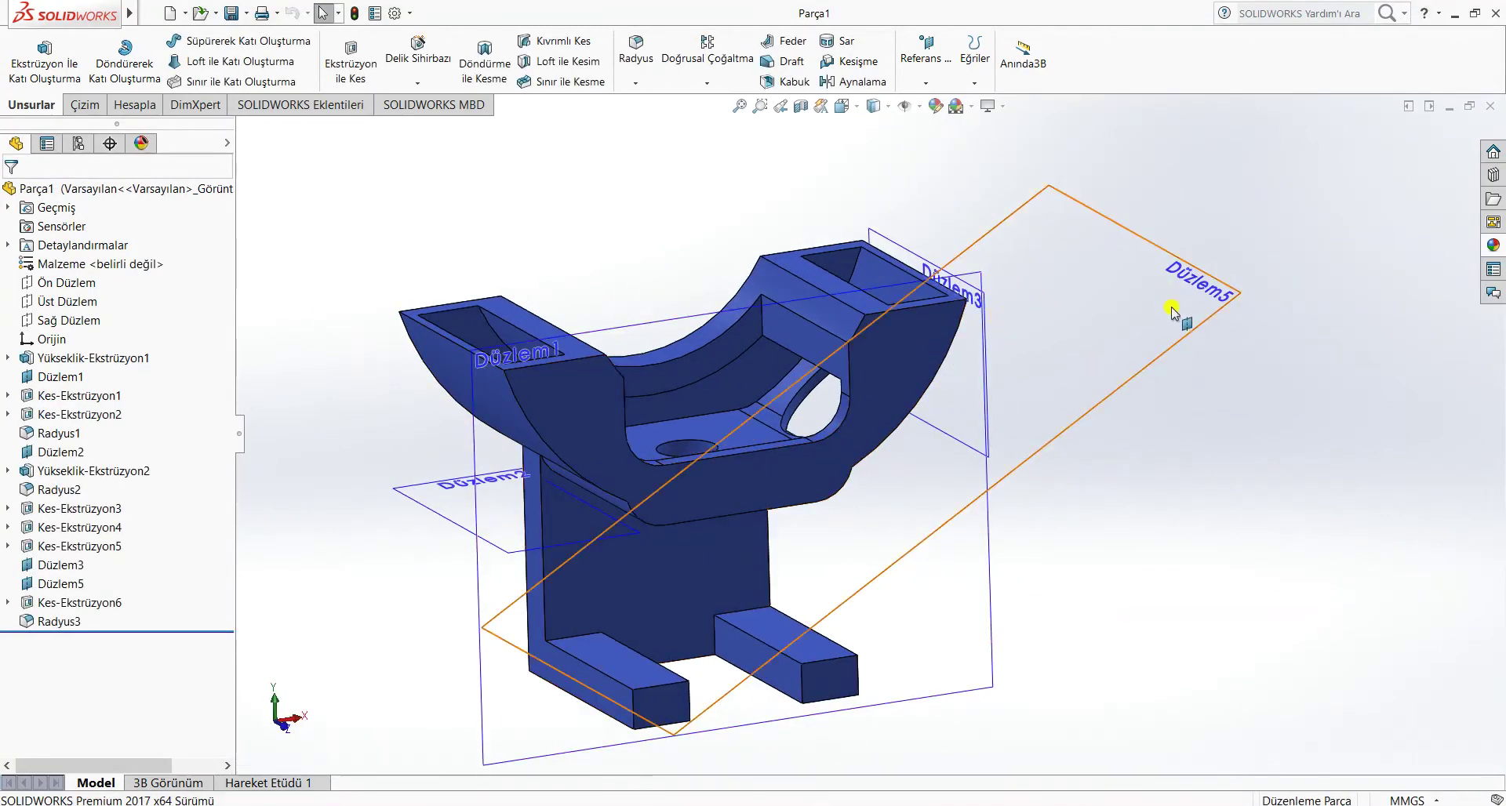
pyautogui.moveTo(1125, 584); pyautogui.dragTo(1123, 581, button='middle')
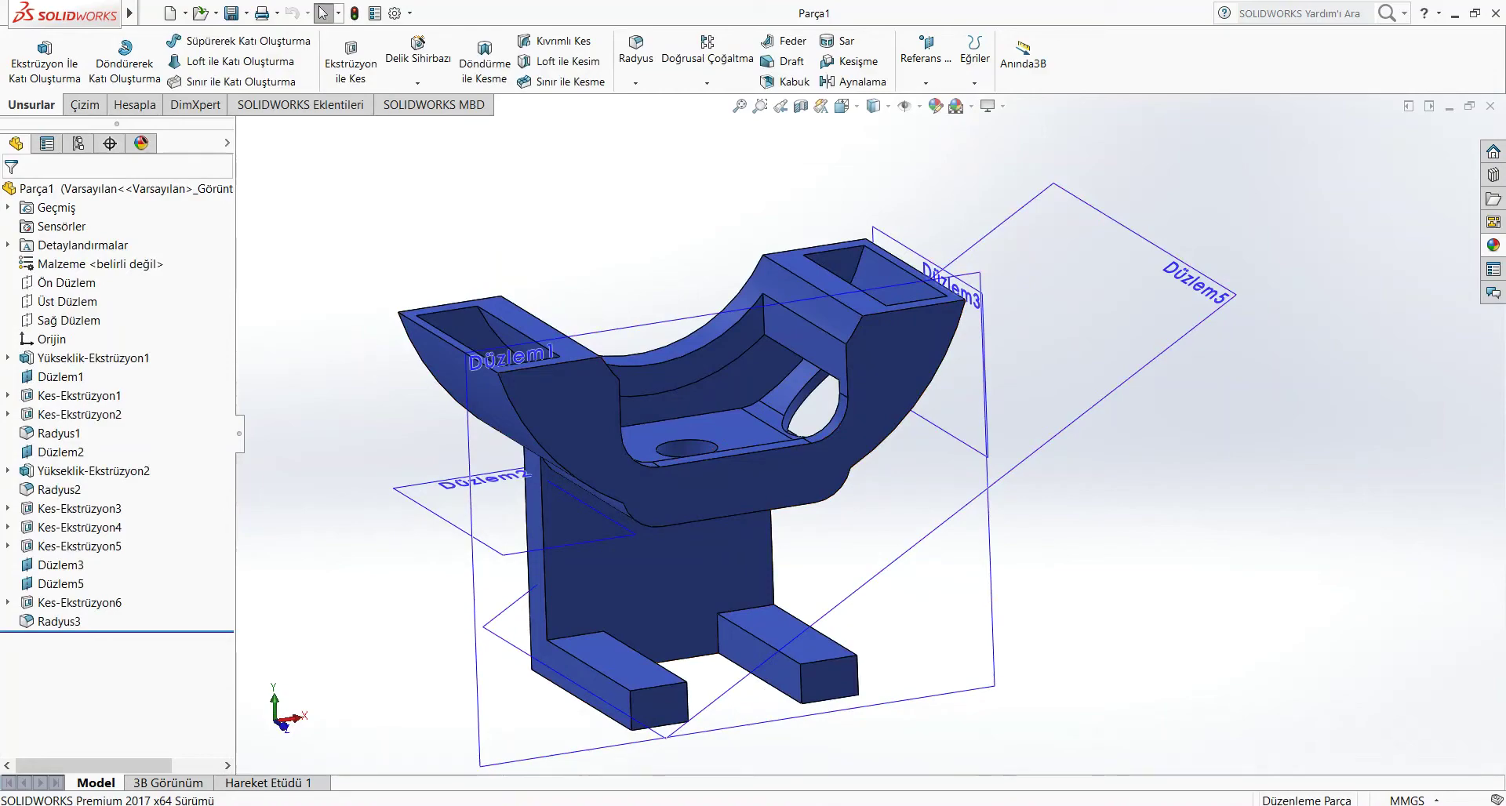
pyautogui.moveTo(1131, 742)
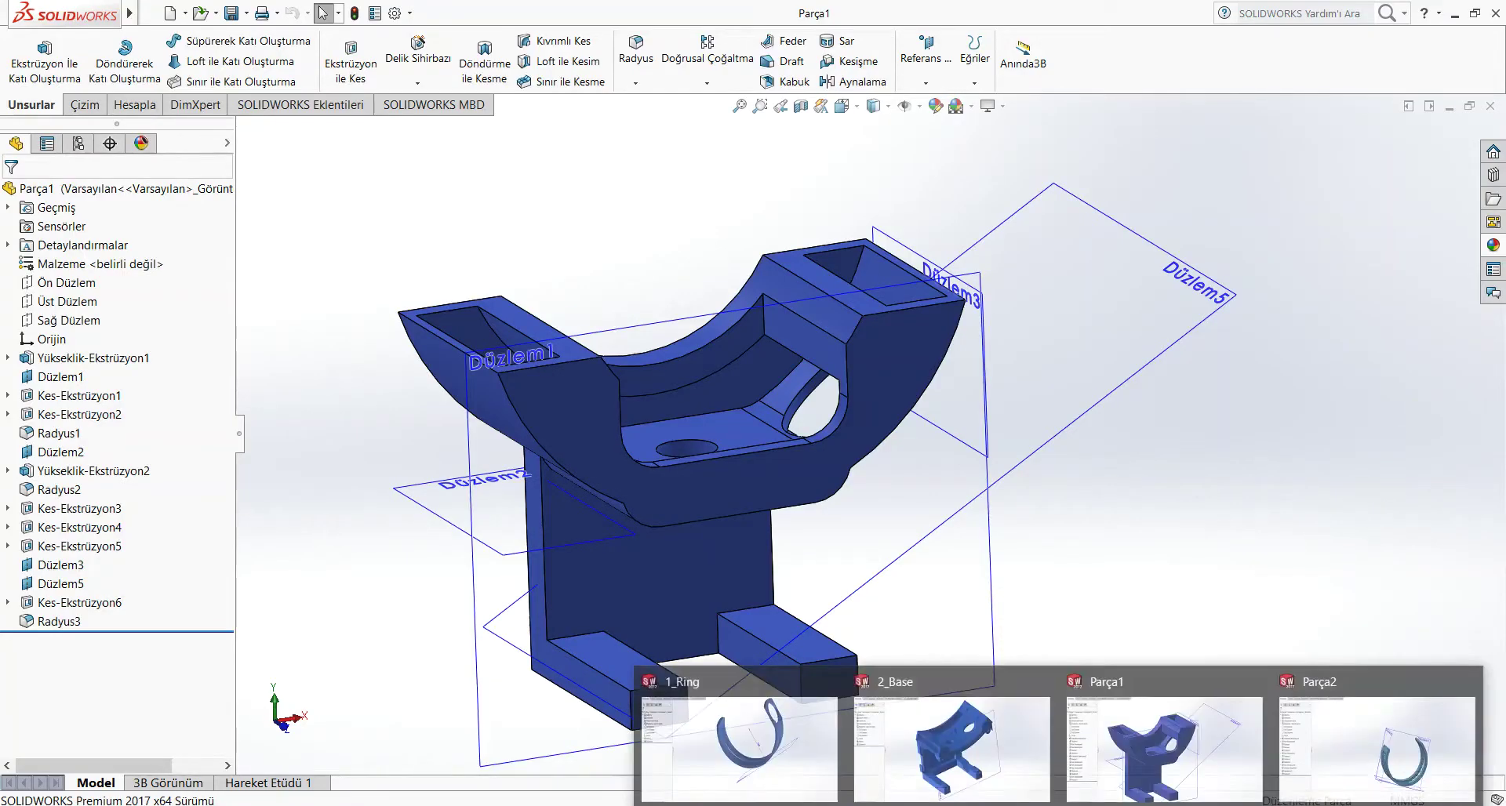
# - Create a new assembly (Montaj) document and leave its start command without inserting a component
pyautogui.click(185, 14)
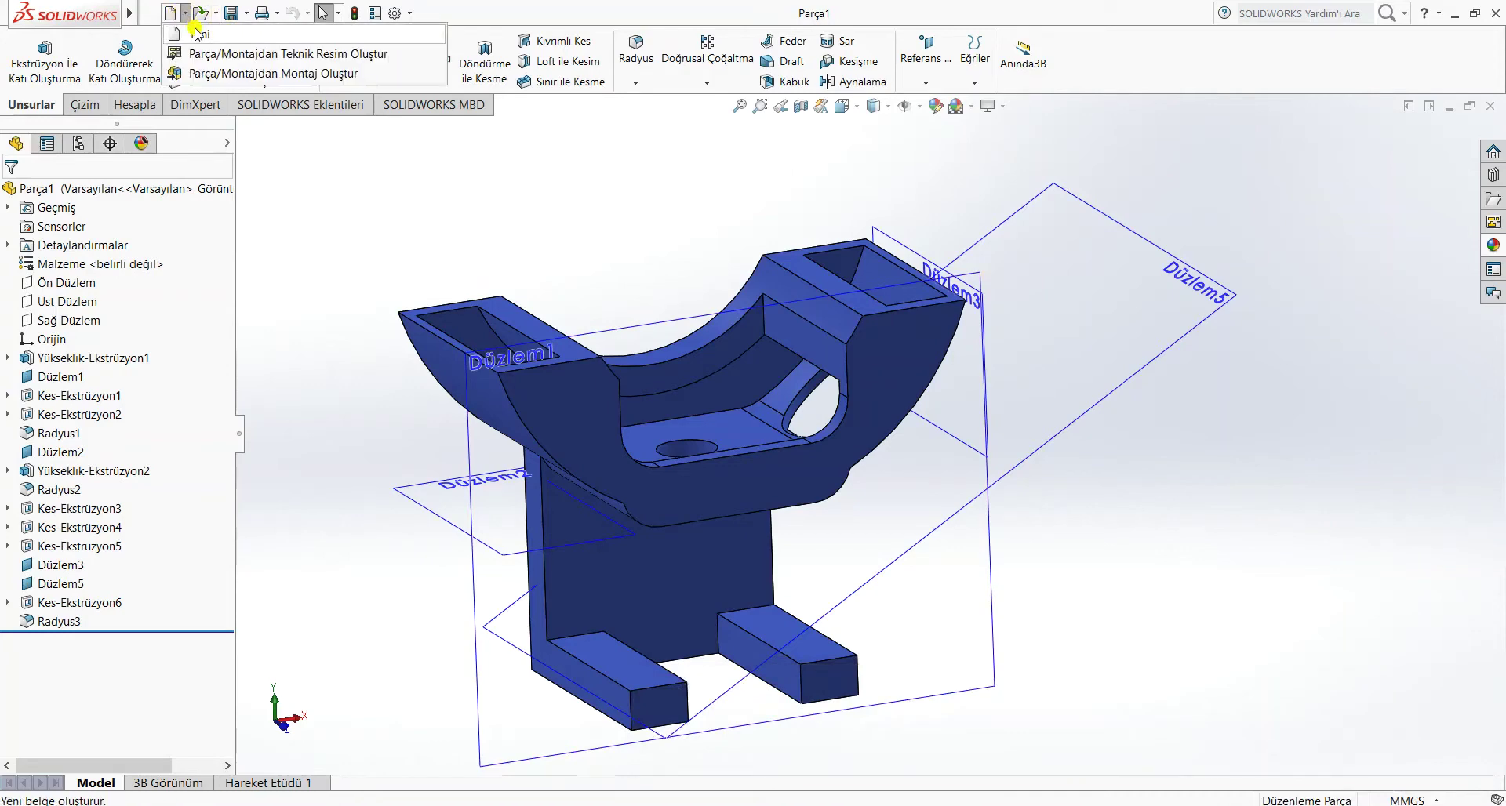
pyautogui.click(204, 30)
pyautogui.click(588, 403)
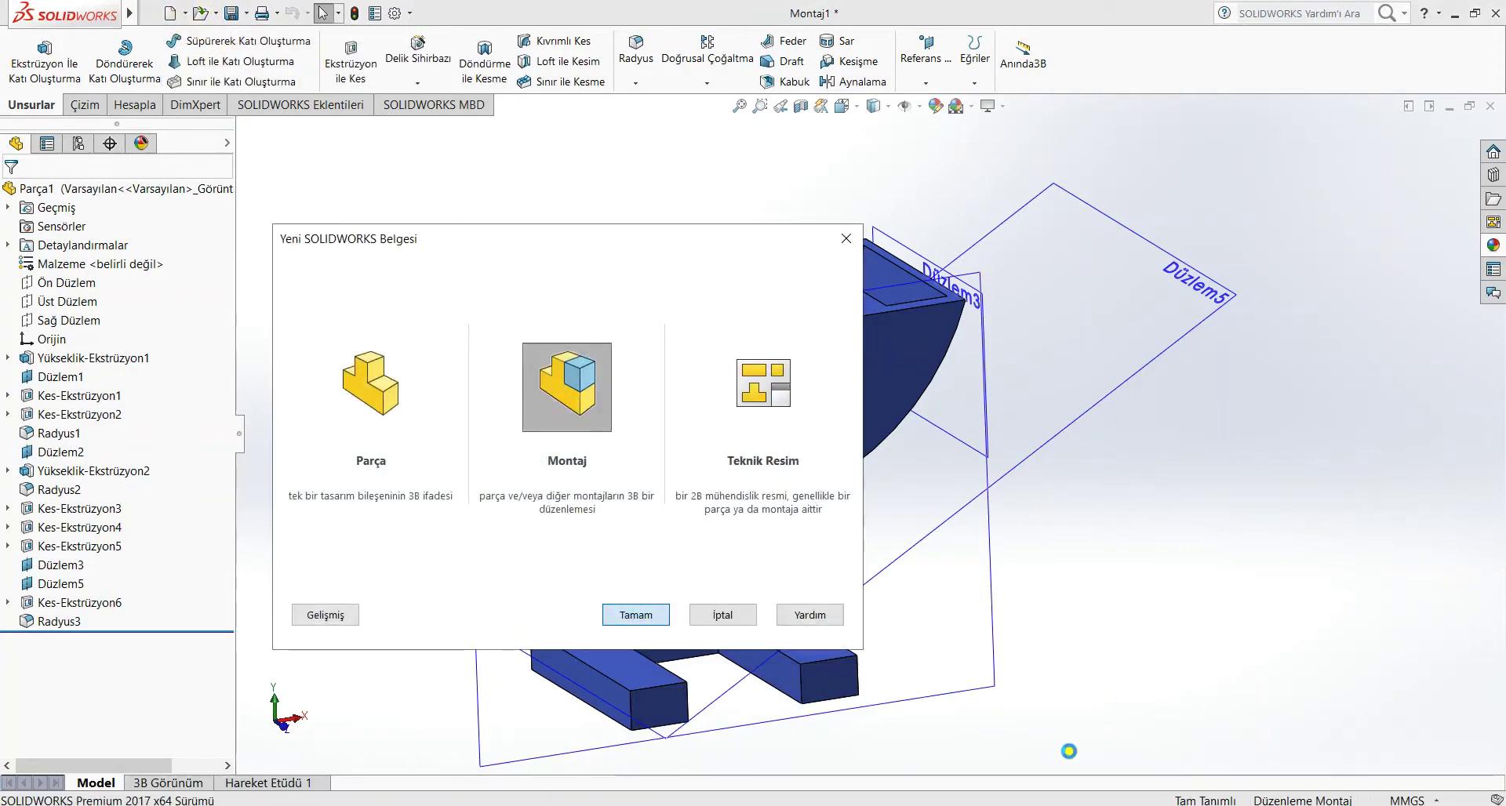
pyautogui.moveTo(1027, 805)
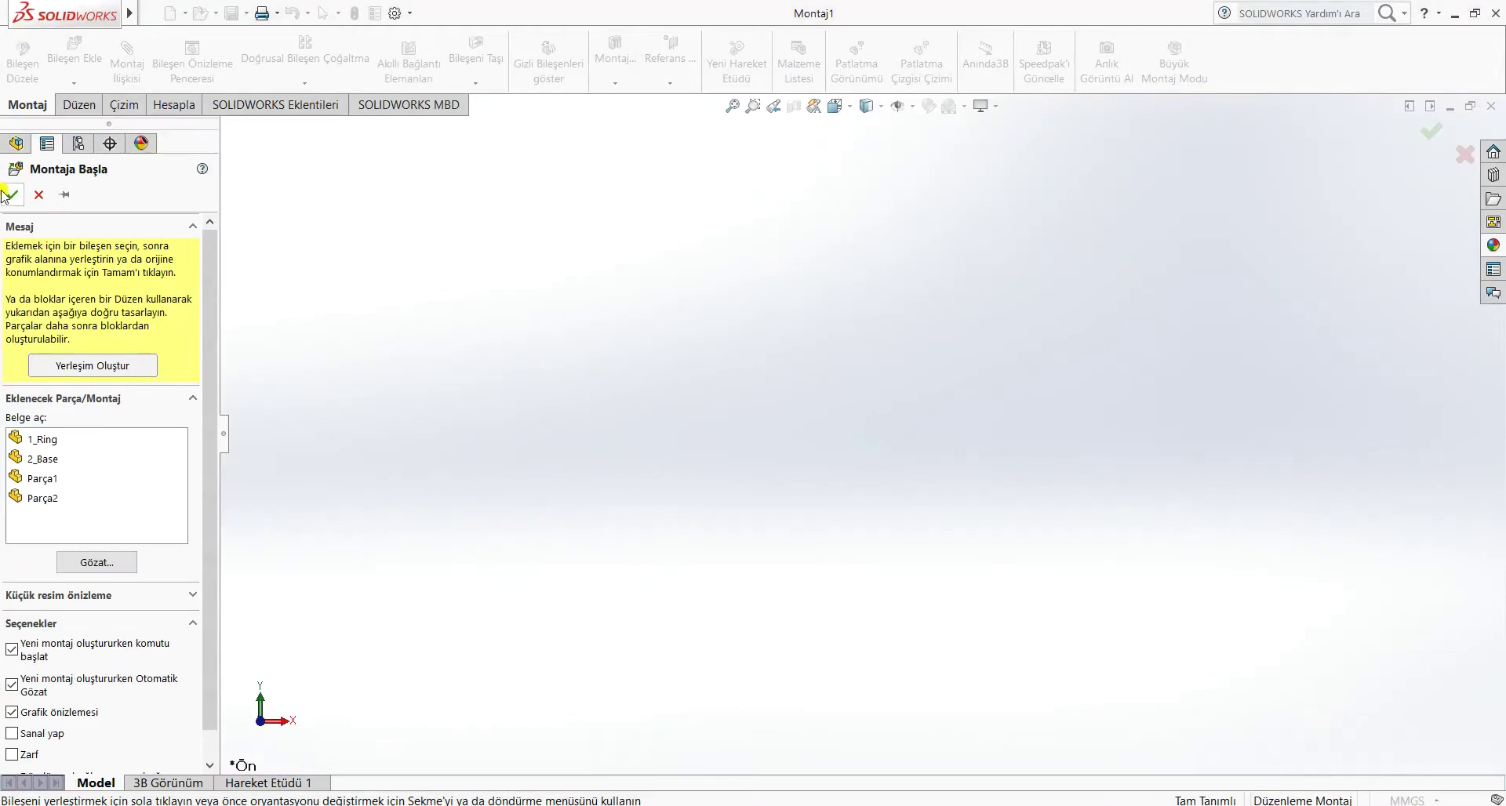
pyautogui.click(13, 194)
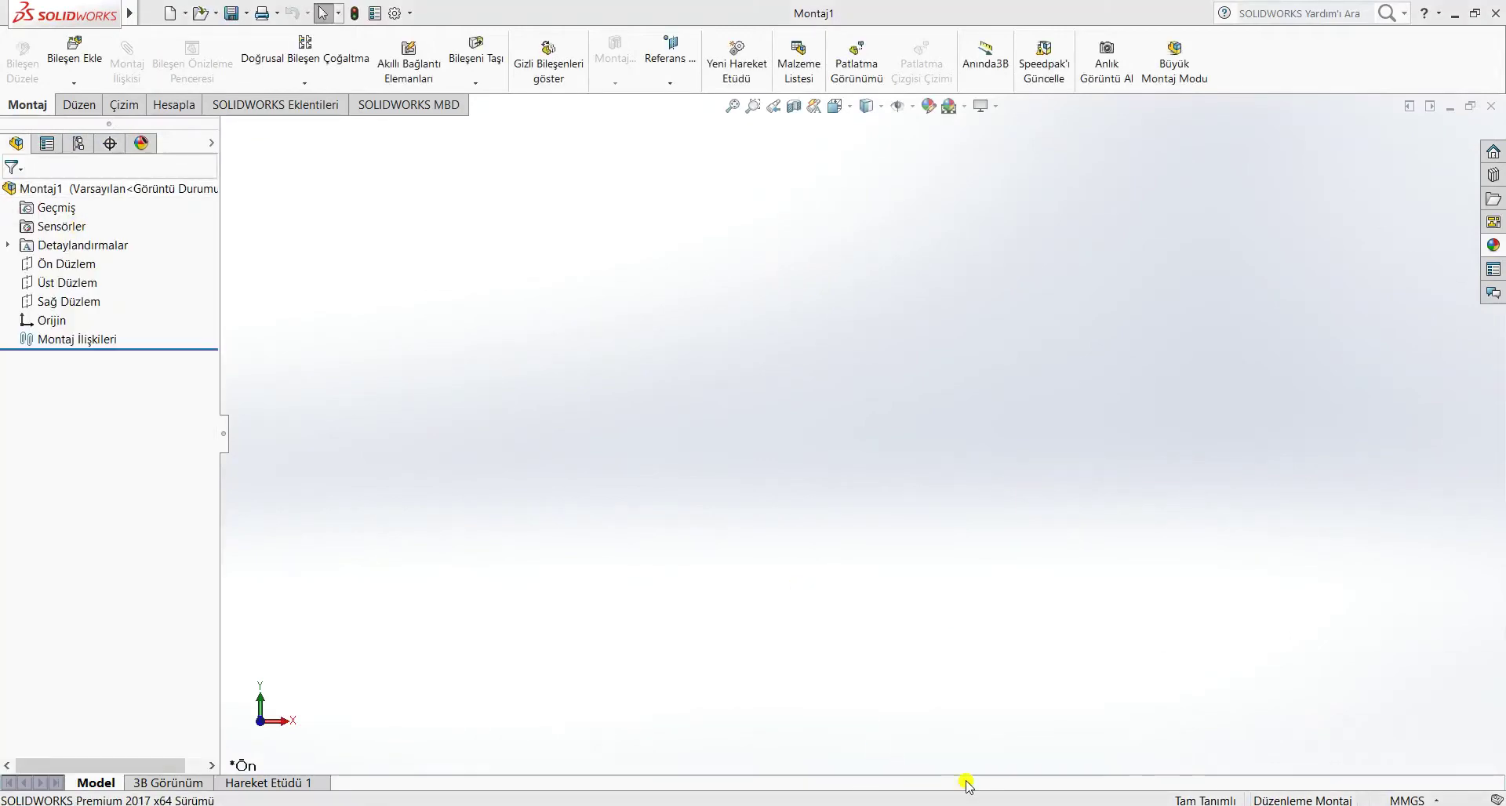
# - Close the 1_Ring, 2_Base, Parça1 and Parça2 documents, keeping only the new assembly open
pyautogui.moveTo(971, 801)
pyautogui.click(641, 680)
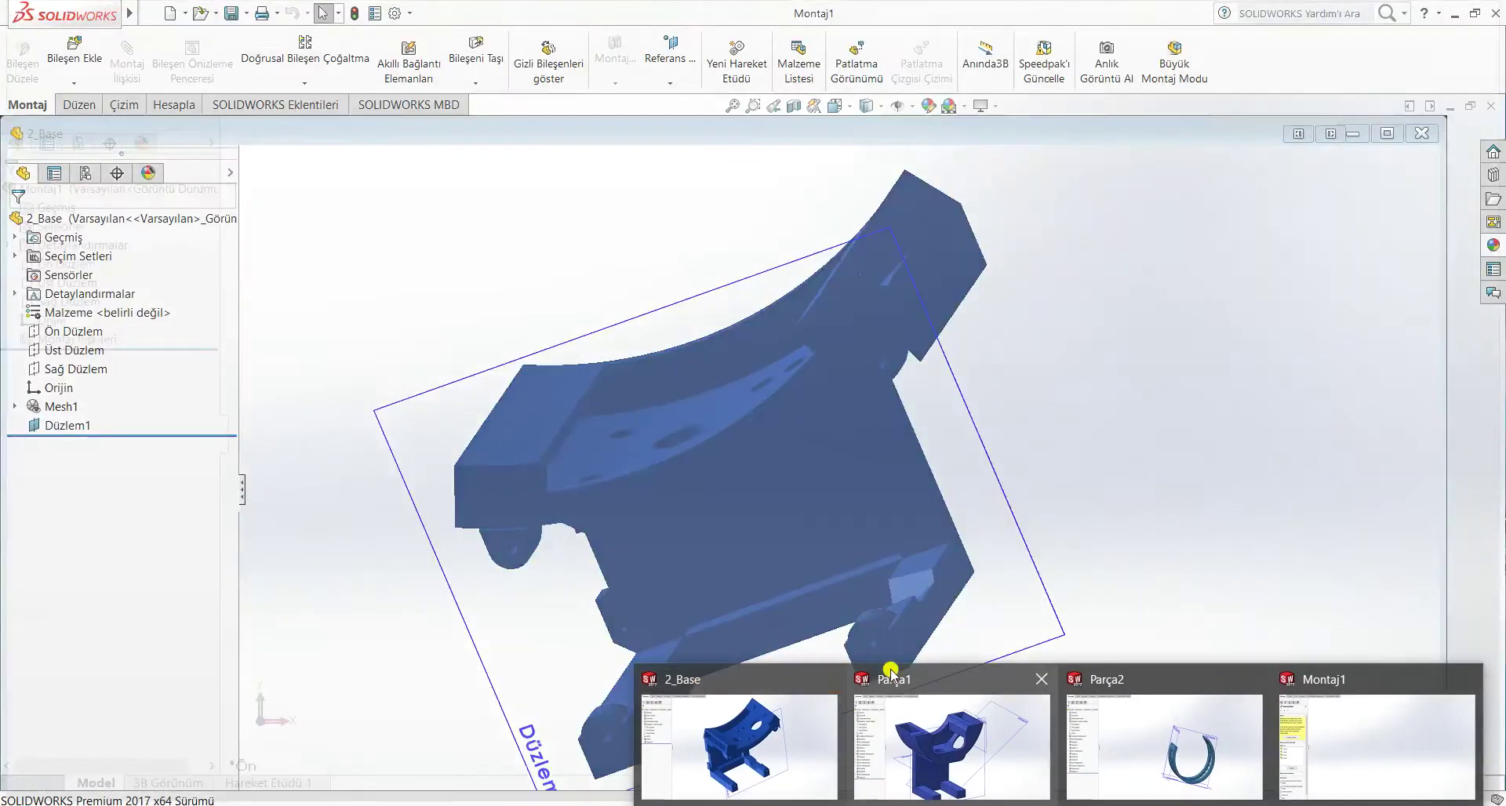
pyautogui.click(827, 681)
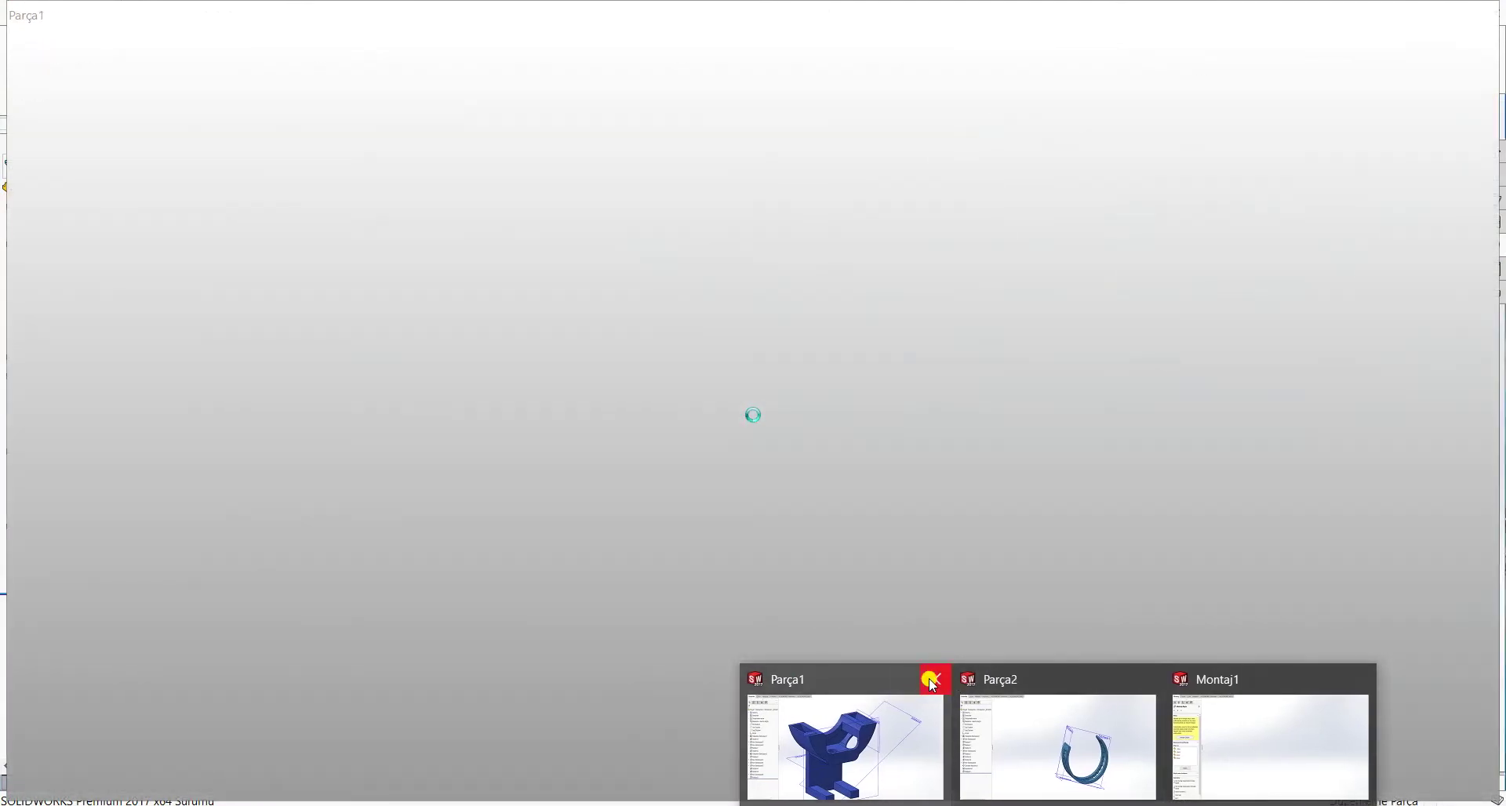
pyautogui.click(931, 682)
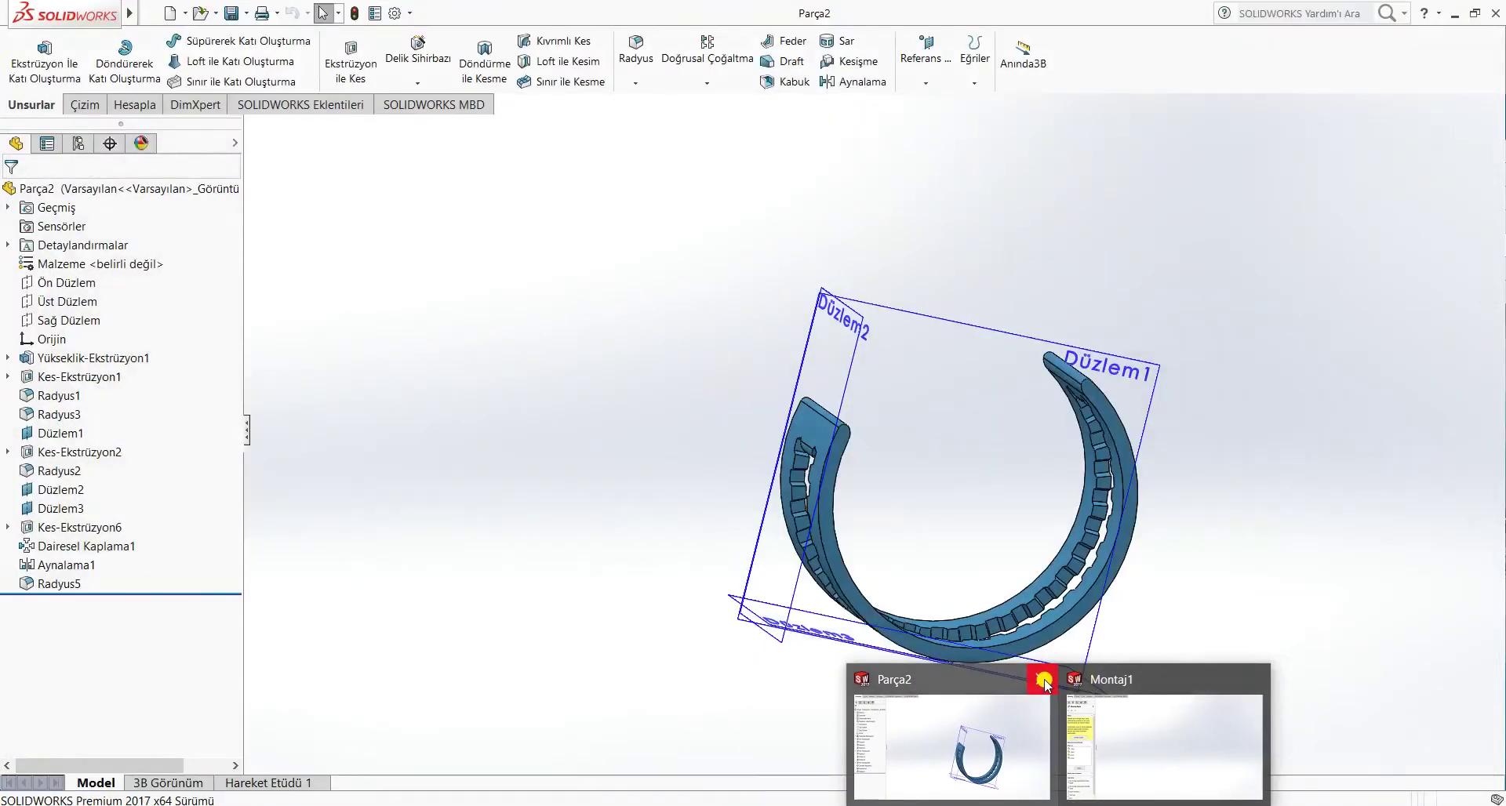
pyautogui.click(1035, 681)
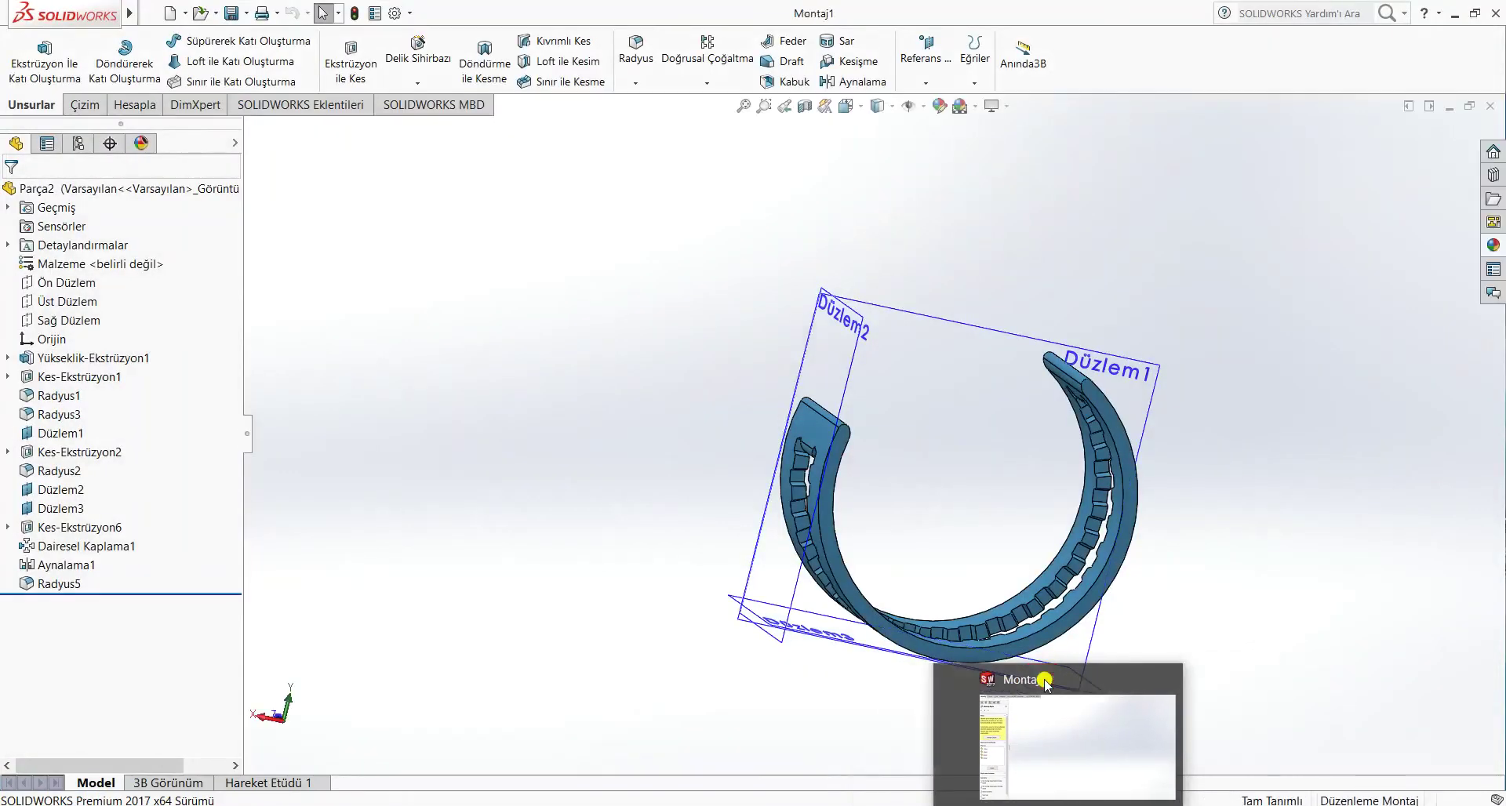
# - Insert the part Parça1 from the deneme folder into the assembly and change it from fixed to floating
pyautogui.click(83, 52)
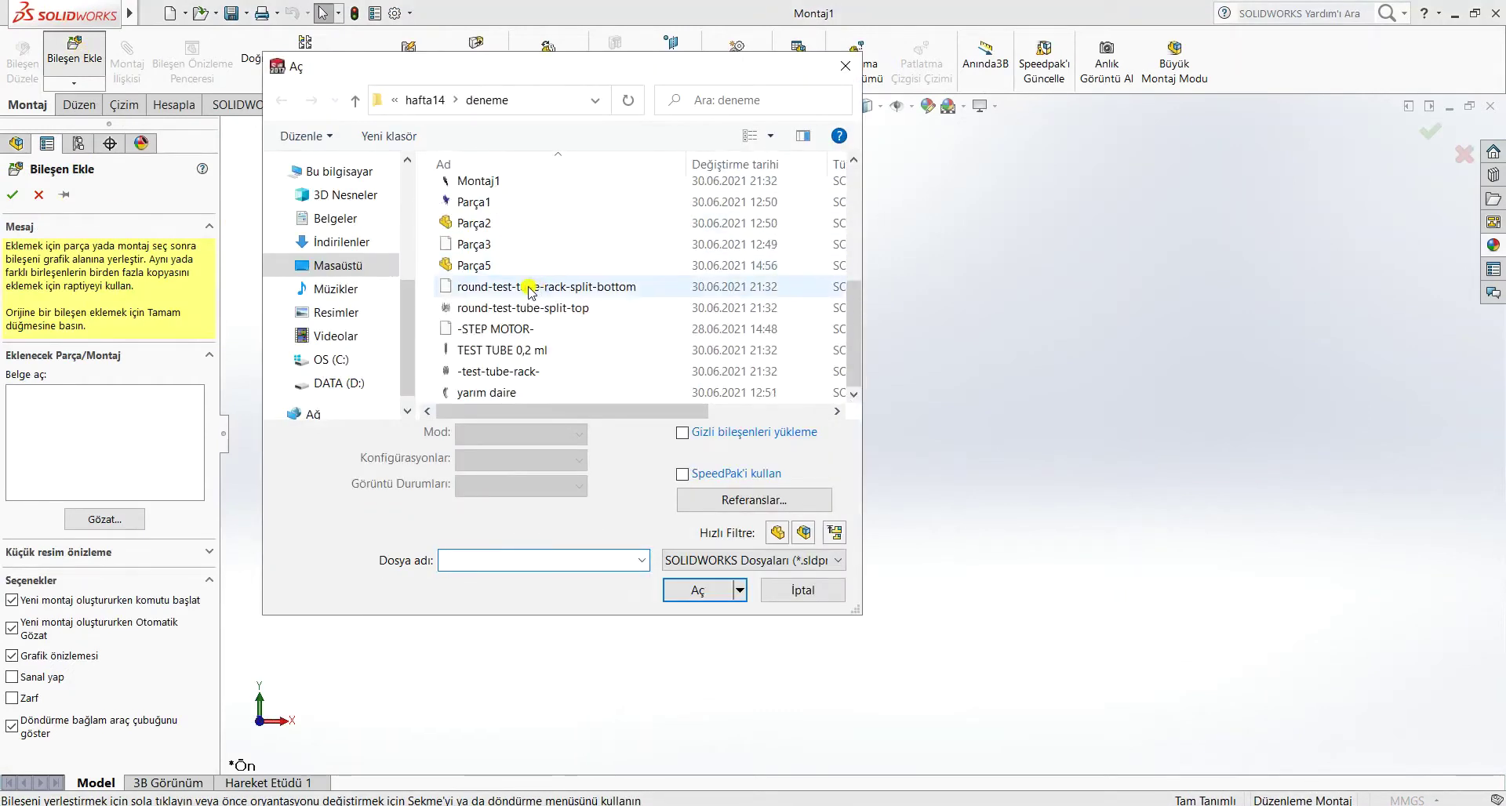
pyautogui.scroll(1, 527, 276)
pyautogui.click(506, 259)
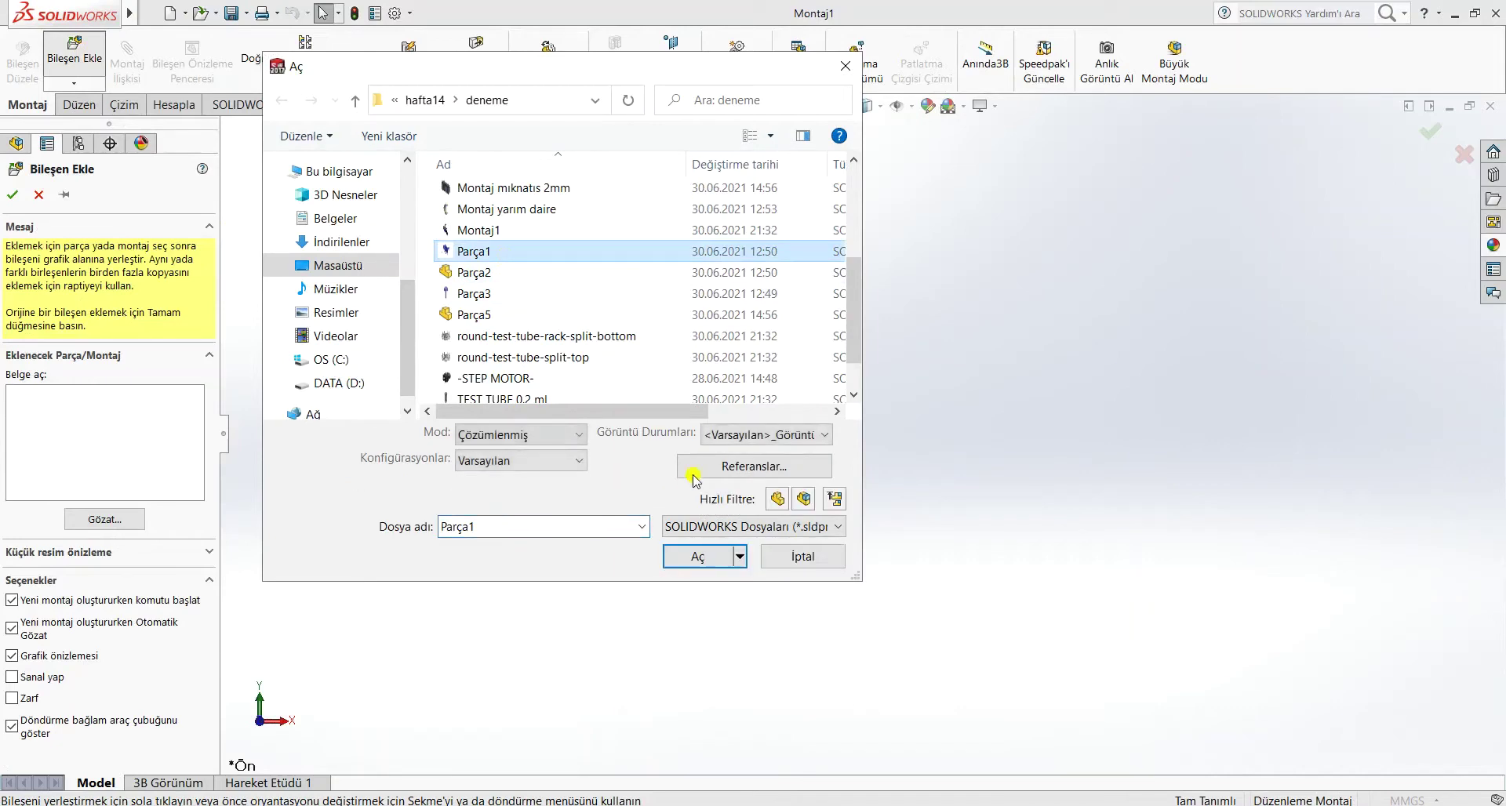
pyautogui.click(698, 556)
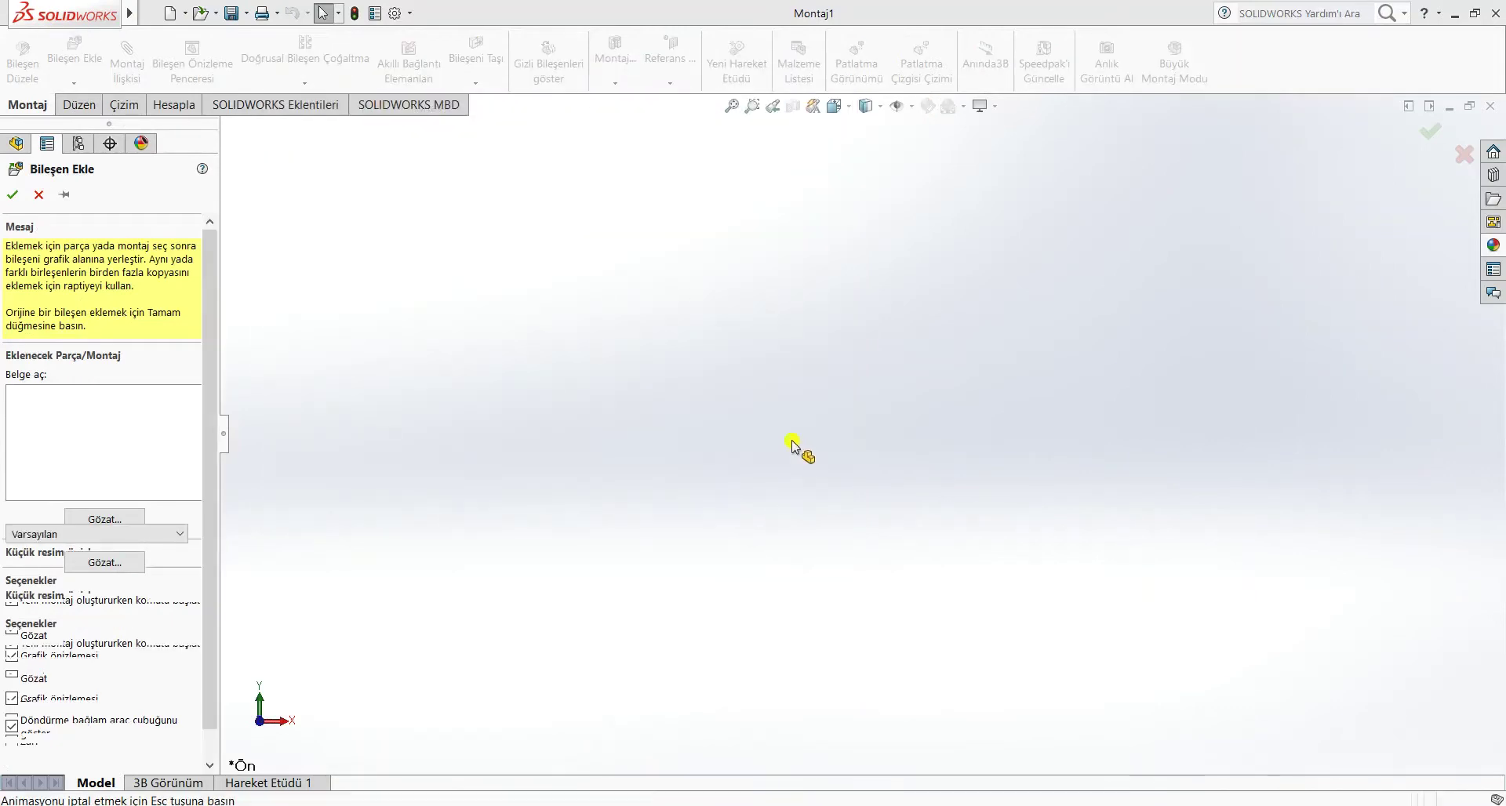
pyautogui.click(812, 446)
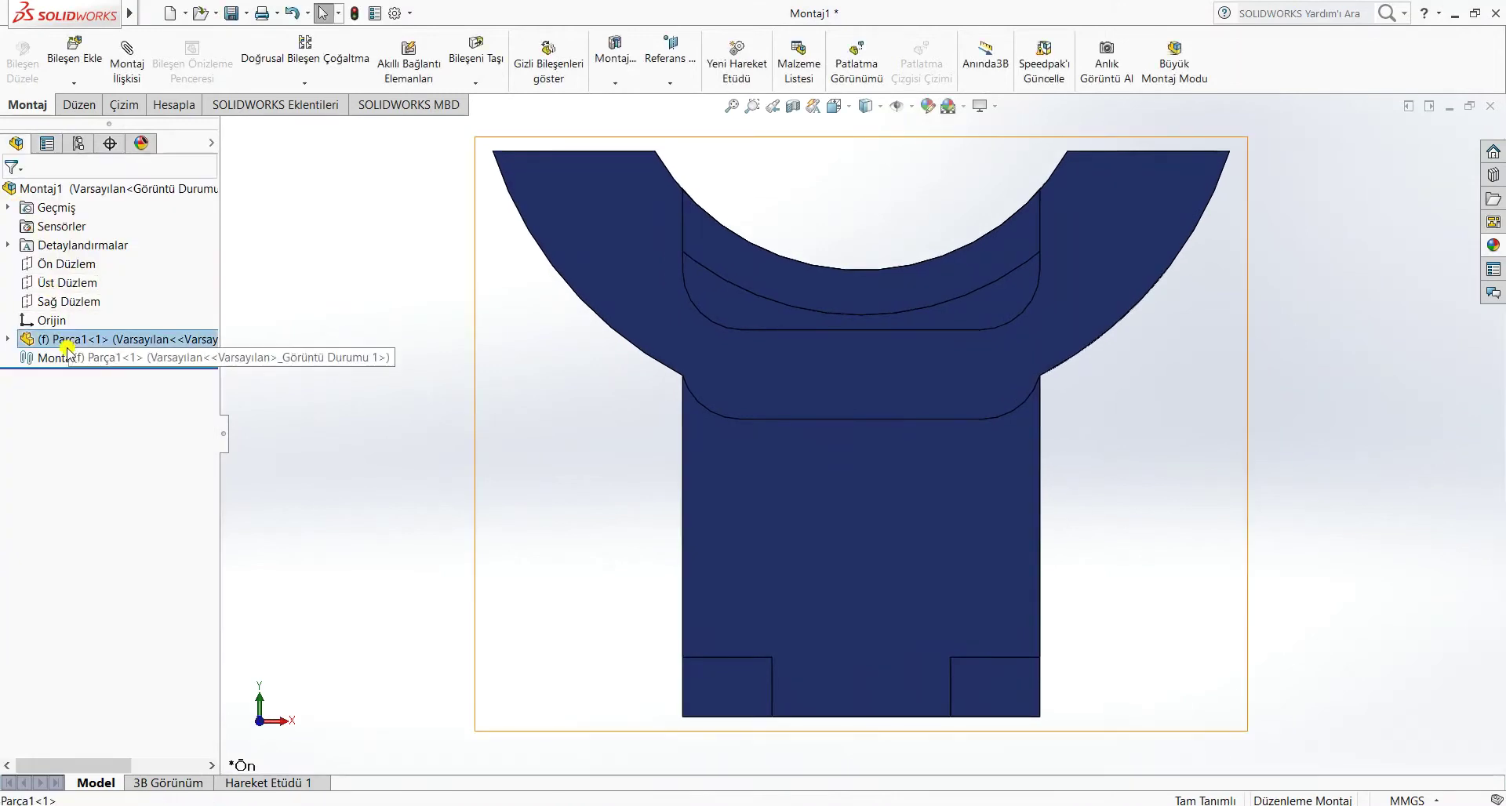
pyautogui.rightClick(68, 343)
pyautogui.click(129, 518)
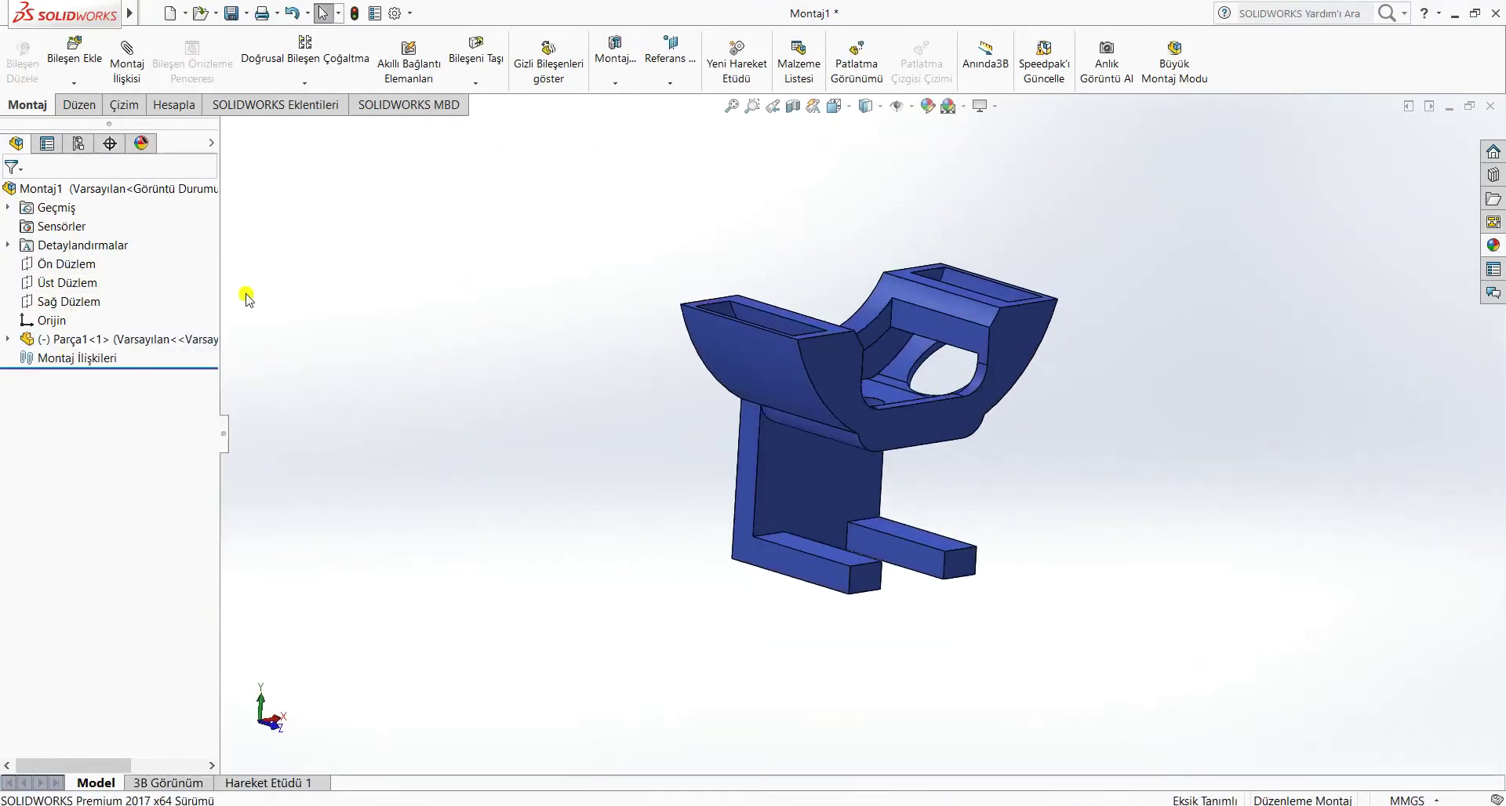
# - Add a coincident mate between Parça1's Ön Düzlem and the assembly's Ön Düzlem
pyautogui.click(8, 340)
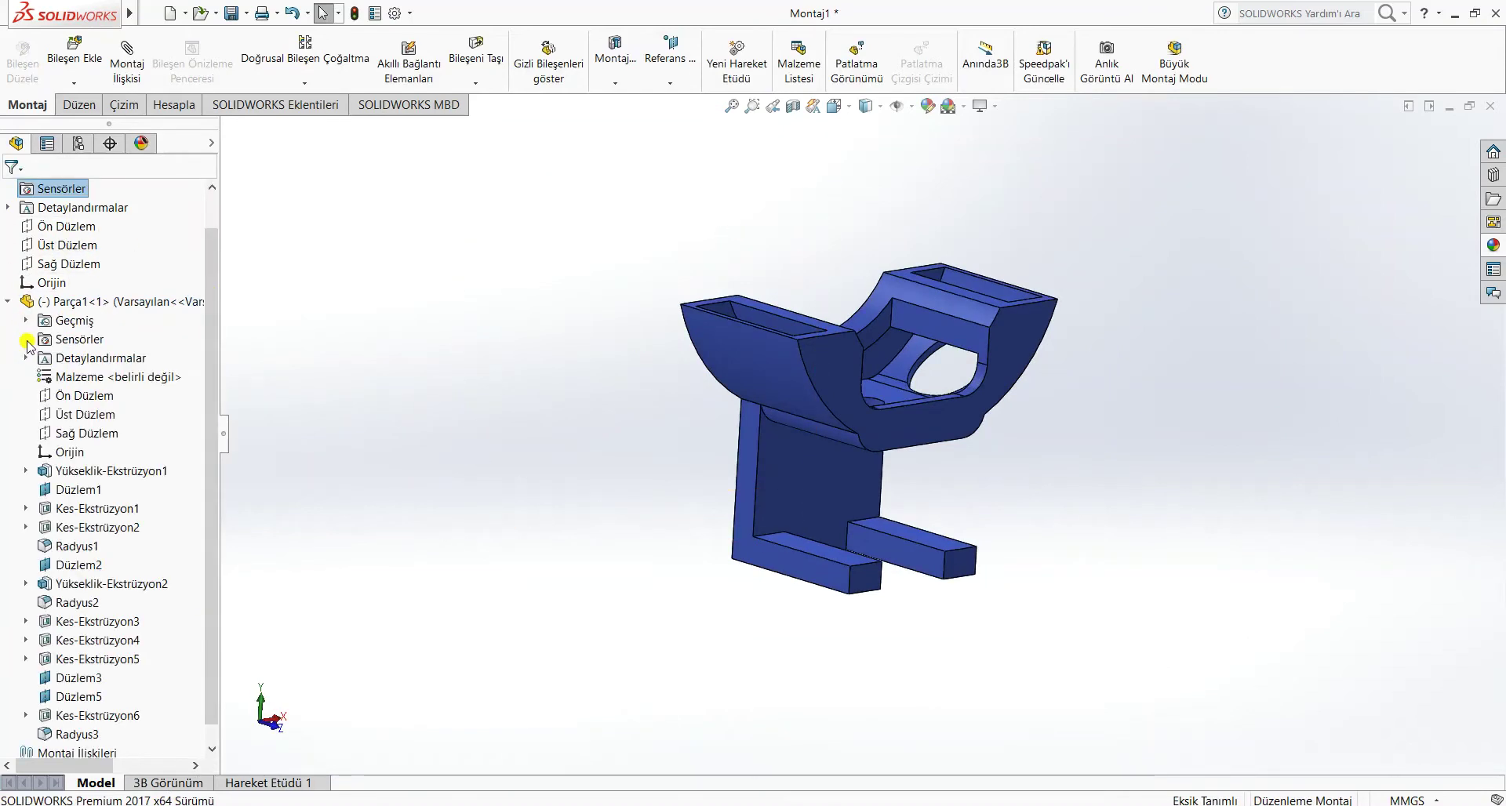
pyautogui.click(81, 397)
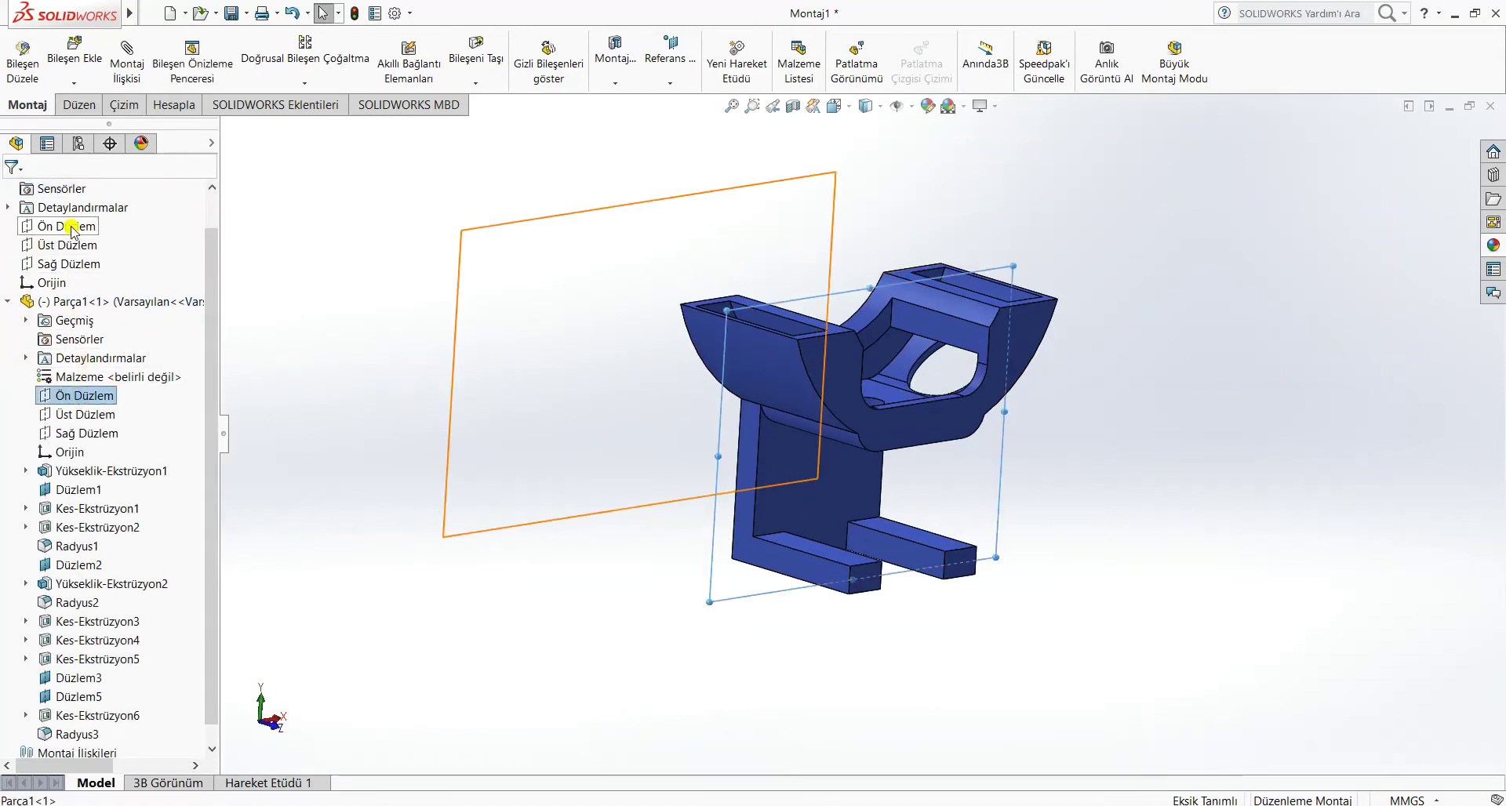
pyautogui.click(130, 69)
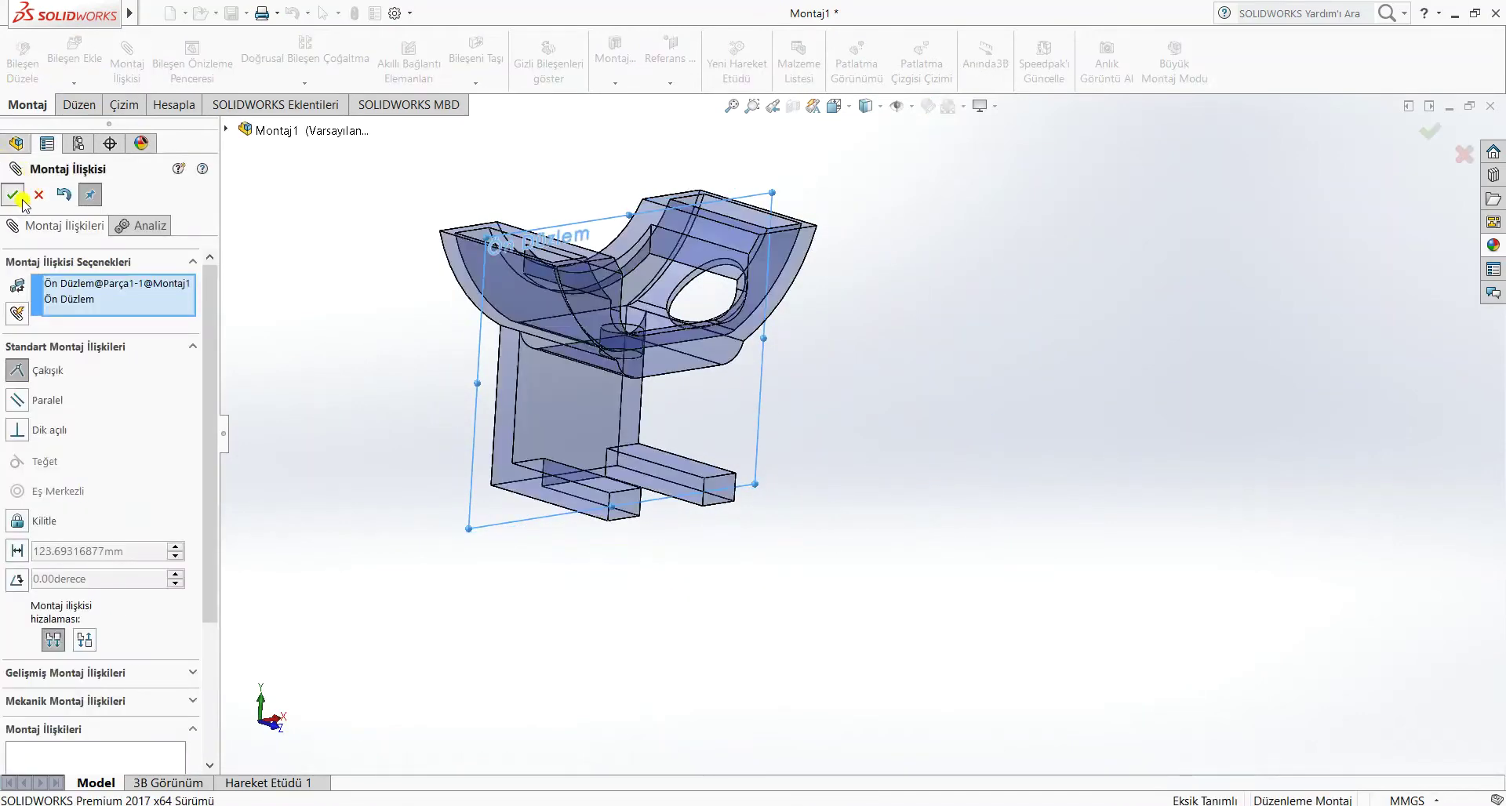
pyautogui.click(13, 196)
pyautogui.click(9, 197)
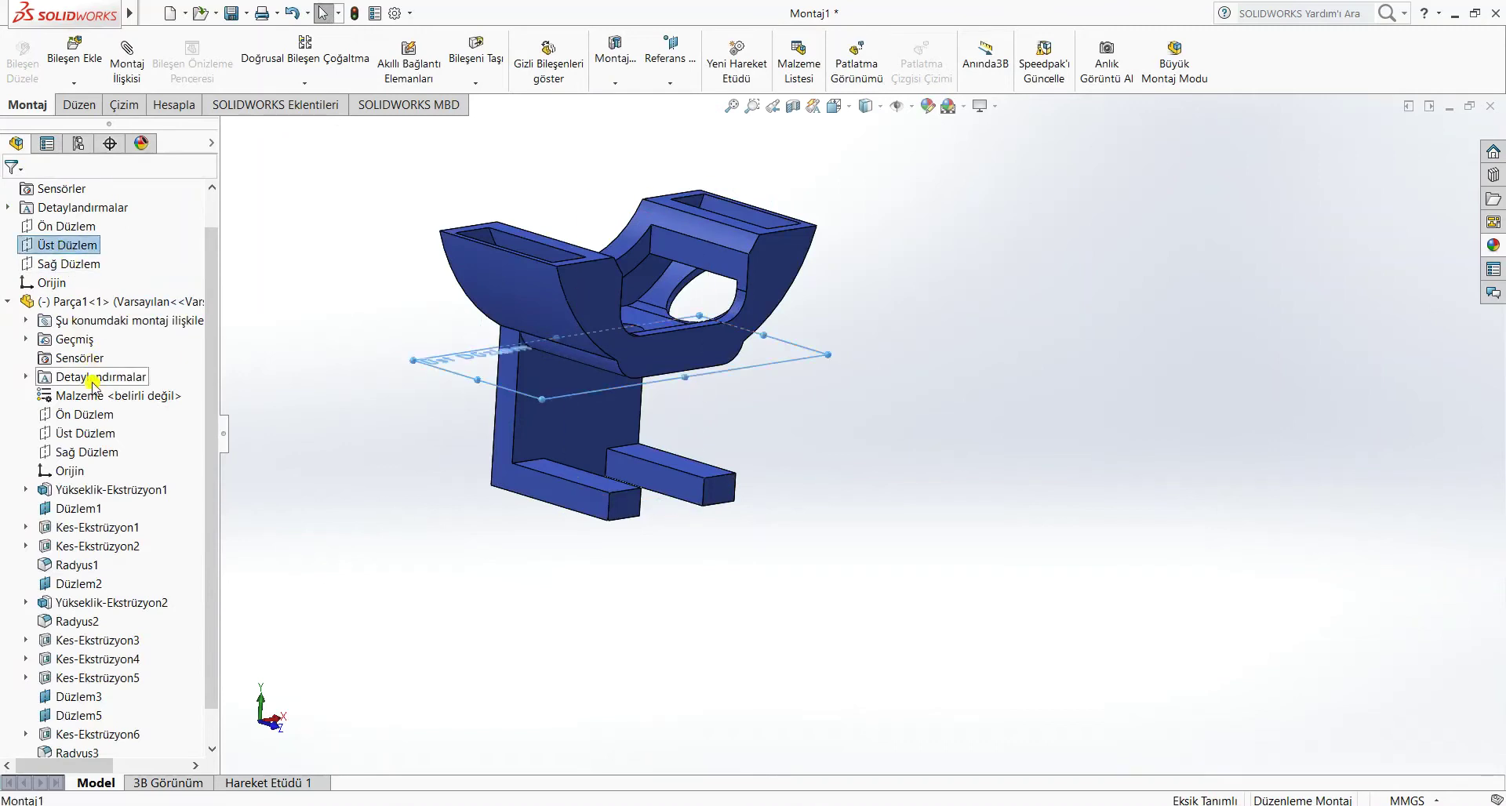
# - Add a coincident mate between the assembly's Üst Düzlem and Parça1's Üst Düzlem
pyautogui.click(124, 71)
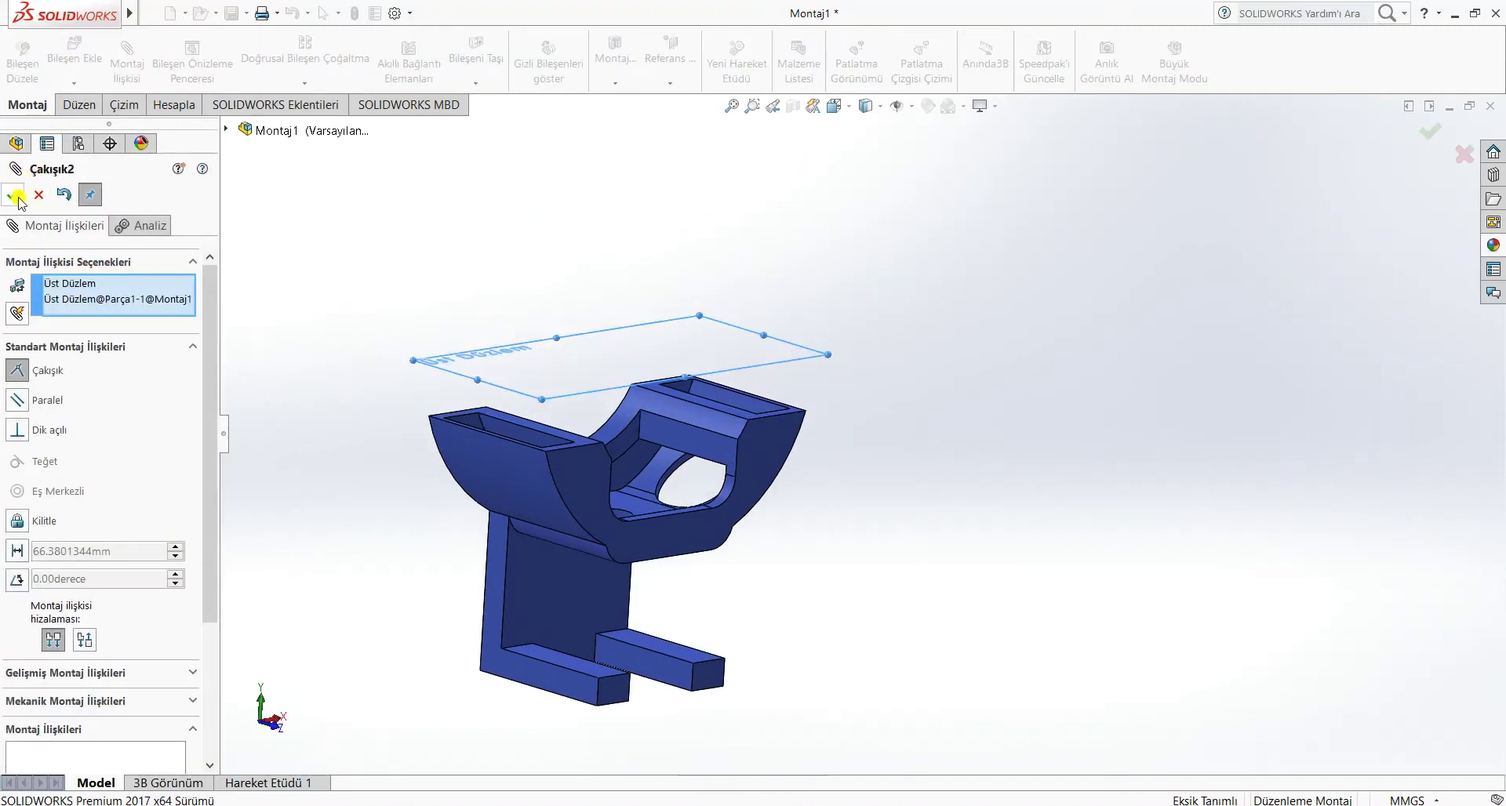
pyautogui.click(14, 197)
pyautogui.click(13, 197)
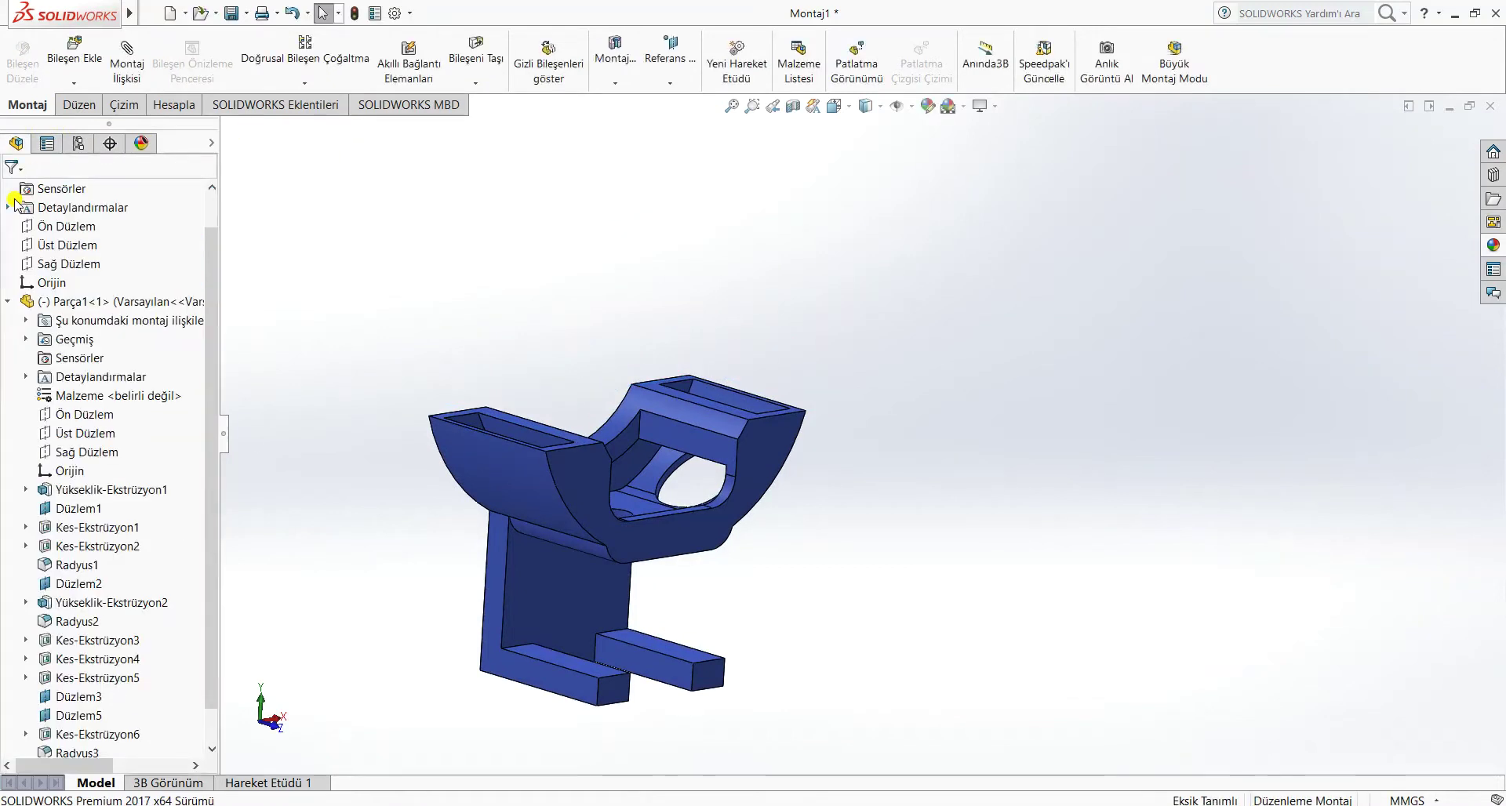
# - Add a coincident mate between the assembly's Sağ Düzlem and Parça1's Sağ Düzlem
pyautogui.keyDown('ctrl'); pyautogui.click(86, 451); pyautogui.keyUp('ctrl')
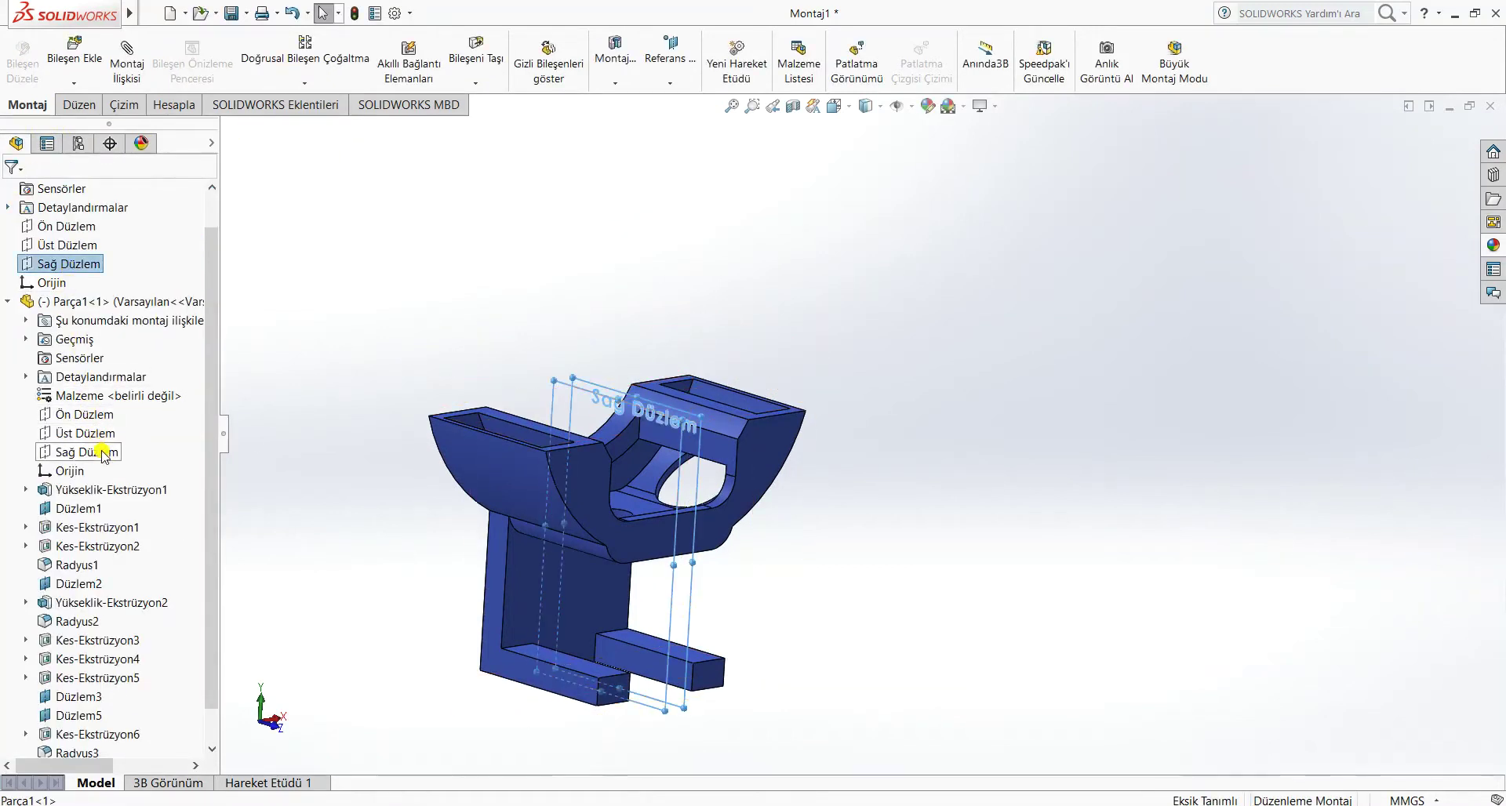
pyautogui.click(123, 62)
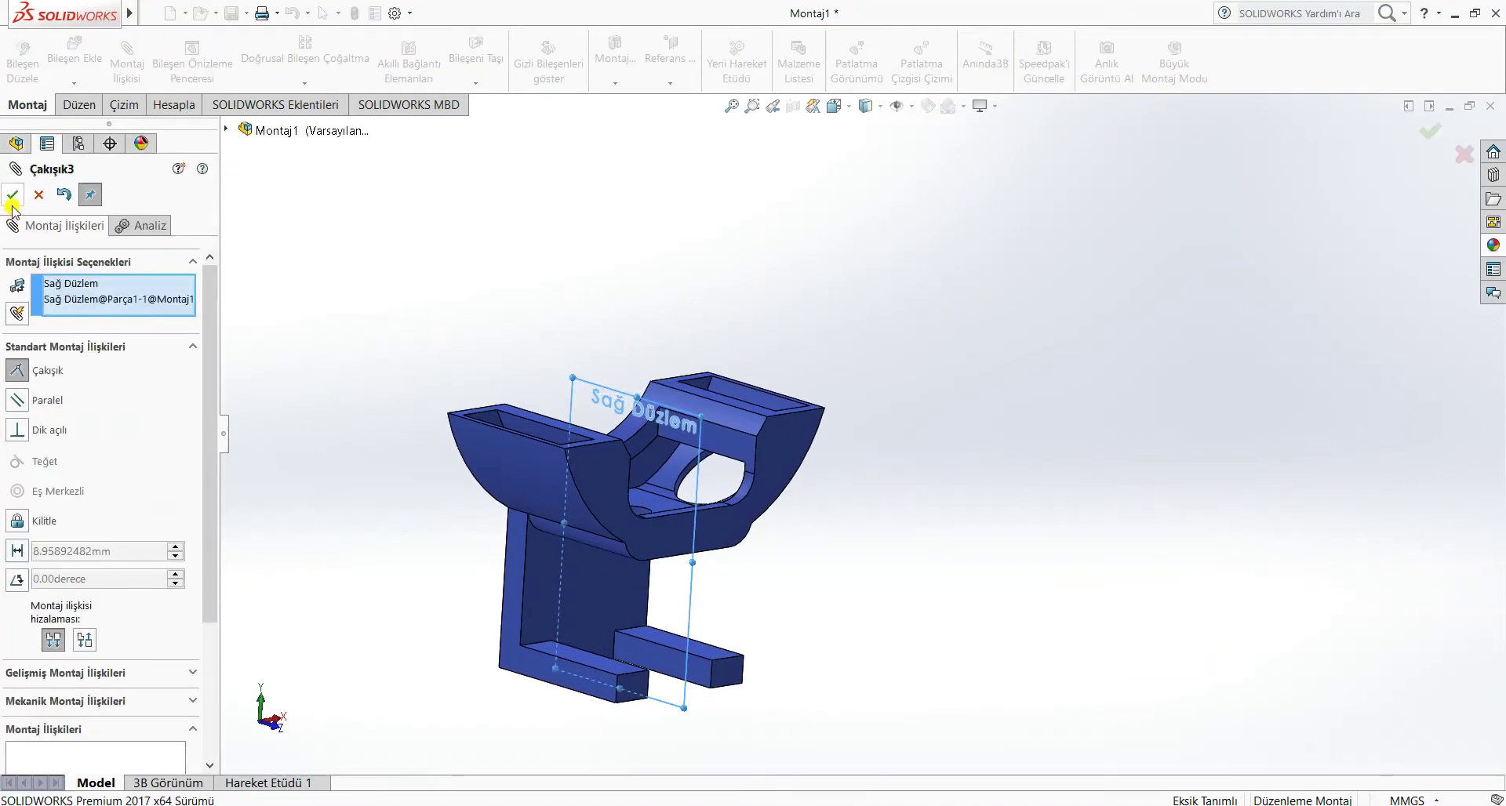
pyautogui.click(13, 196)
pyautogui.click(542, 461)
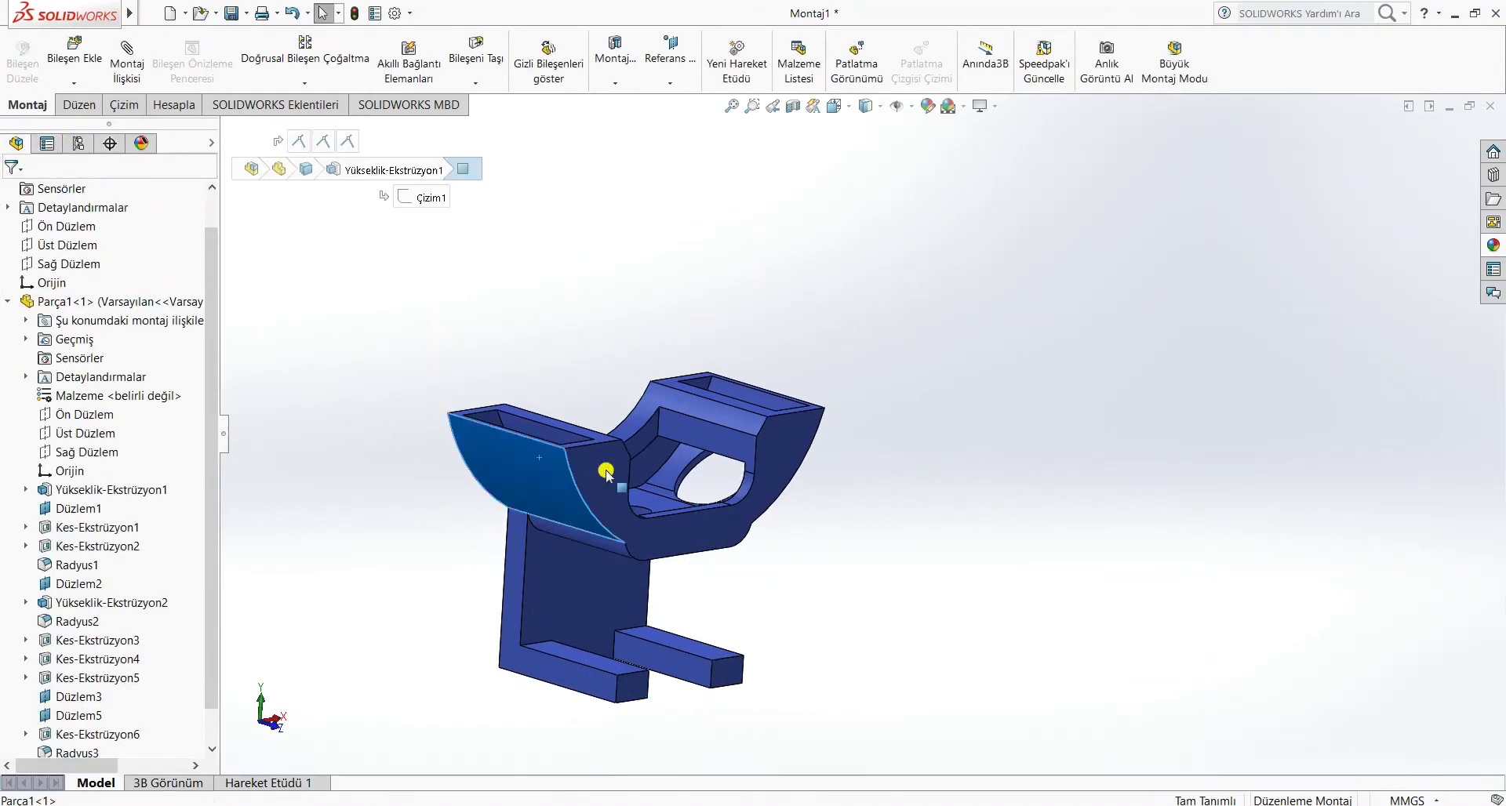
pyautogui.click(918, 546)
pyautogui.moveTo(917, 546); pyautogui.dragTo(866, 533, button='middle')
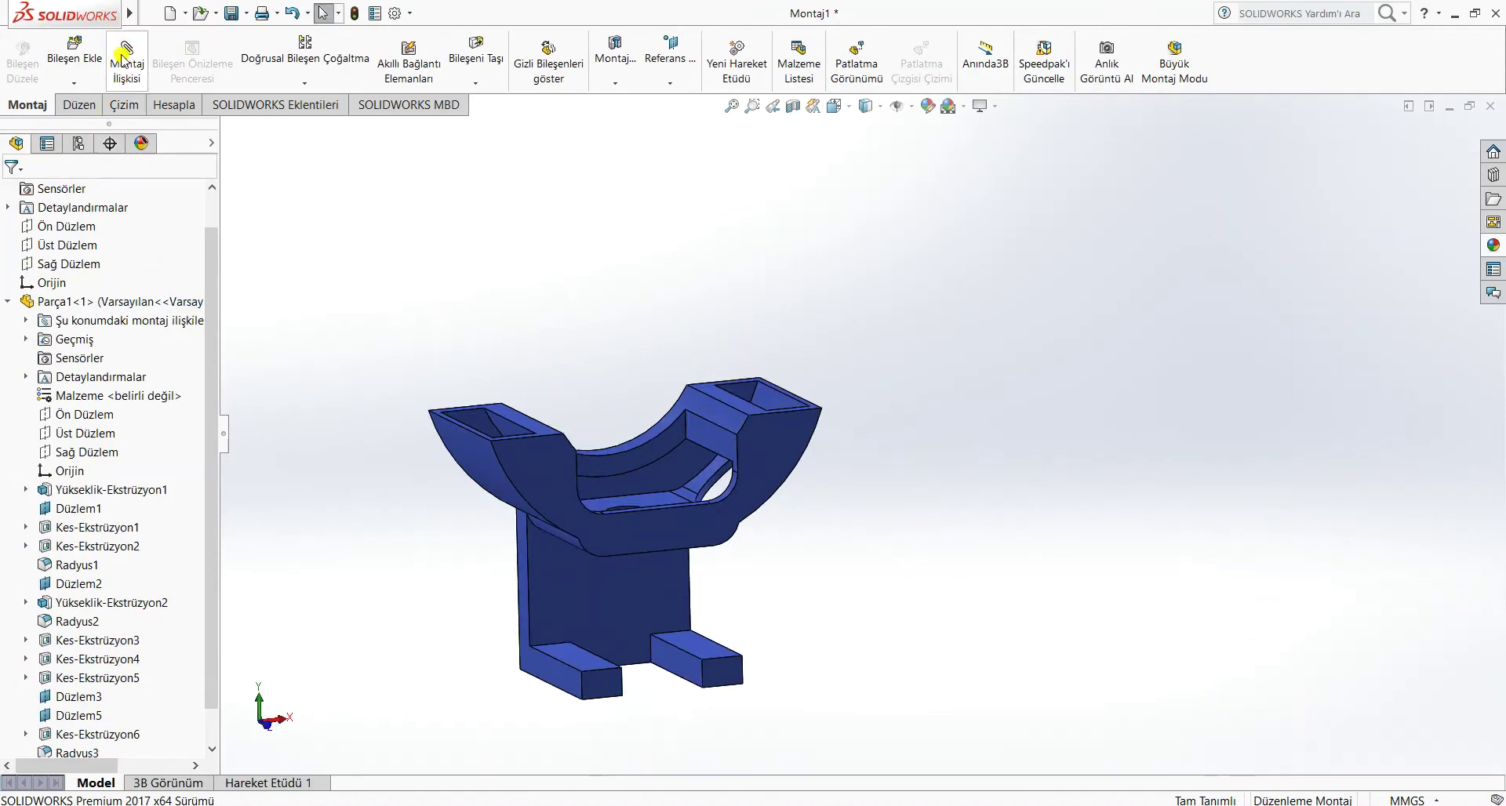
# - Insert the toothed arc part Parça2 from the deneme folder and place it above the base's curved cradle
pyautogui.click(70, 52)
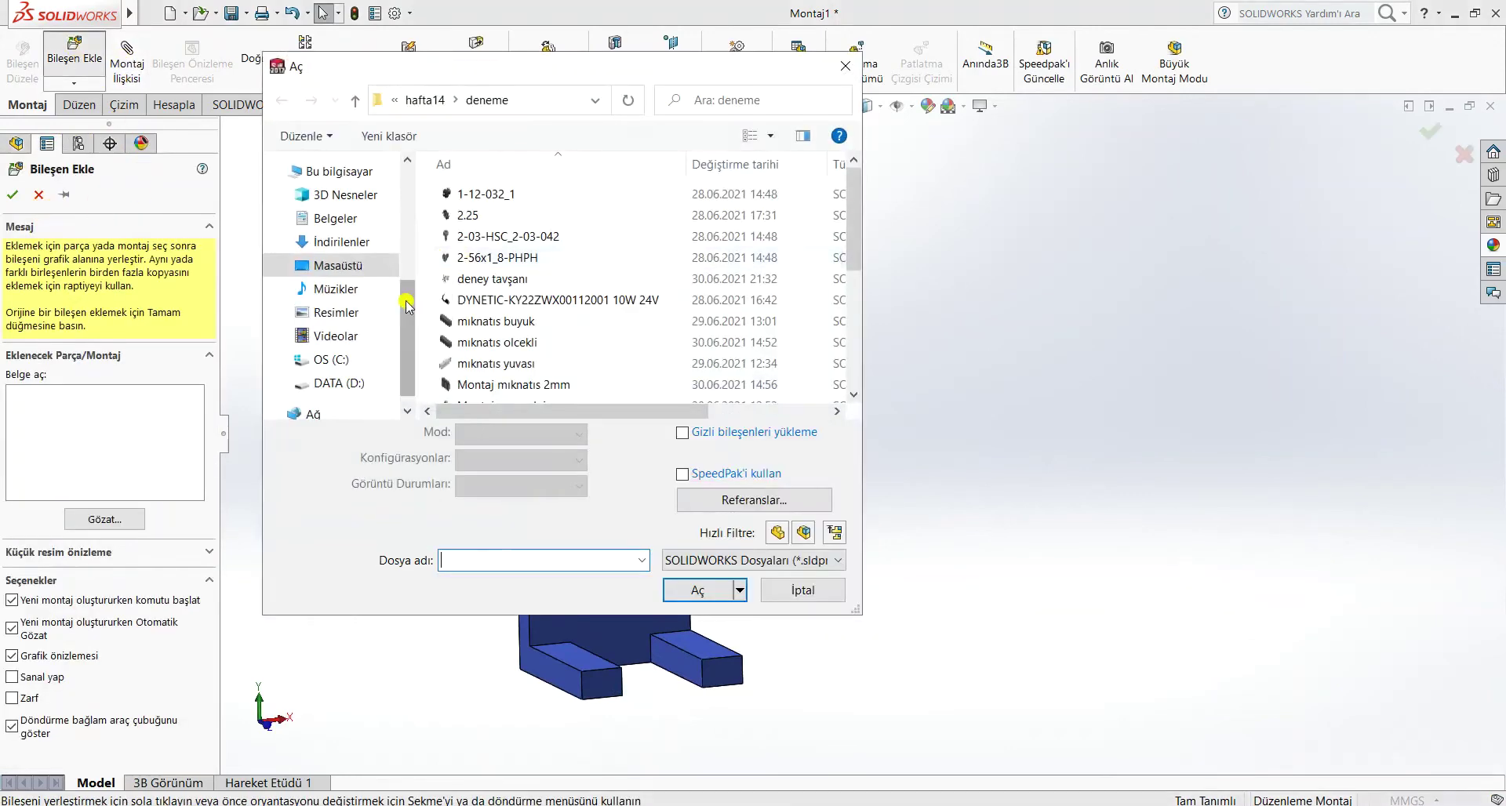
pyautogui.scroll(-4, 498, 308)
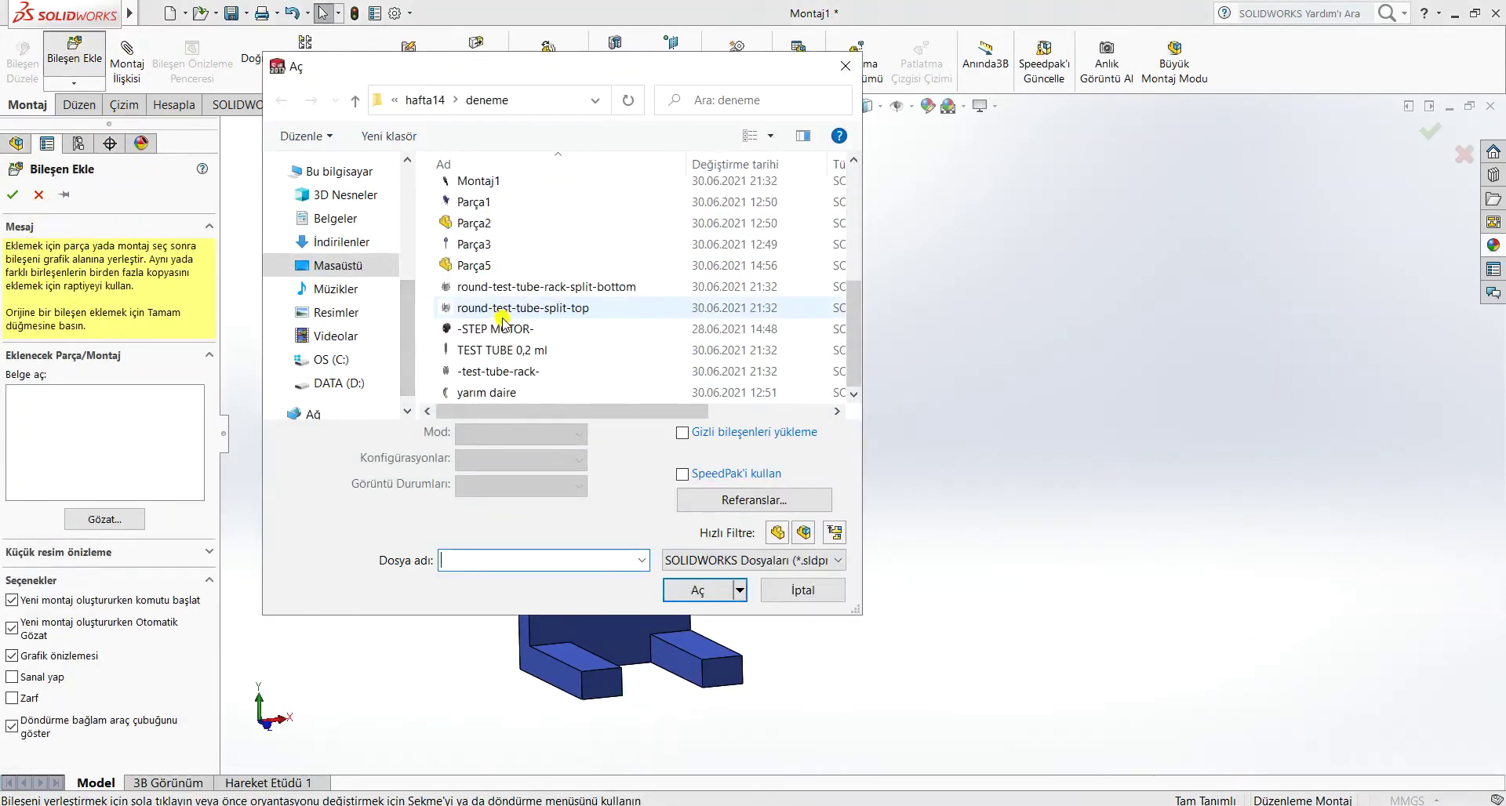
pyautogui.click(484, 225)
pyautogui.click(702, 590)
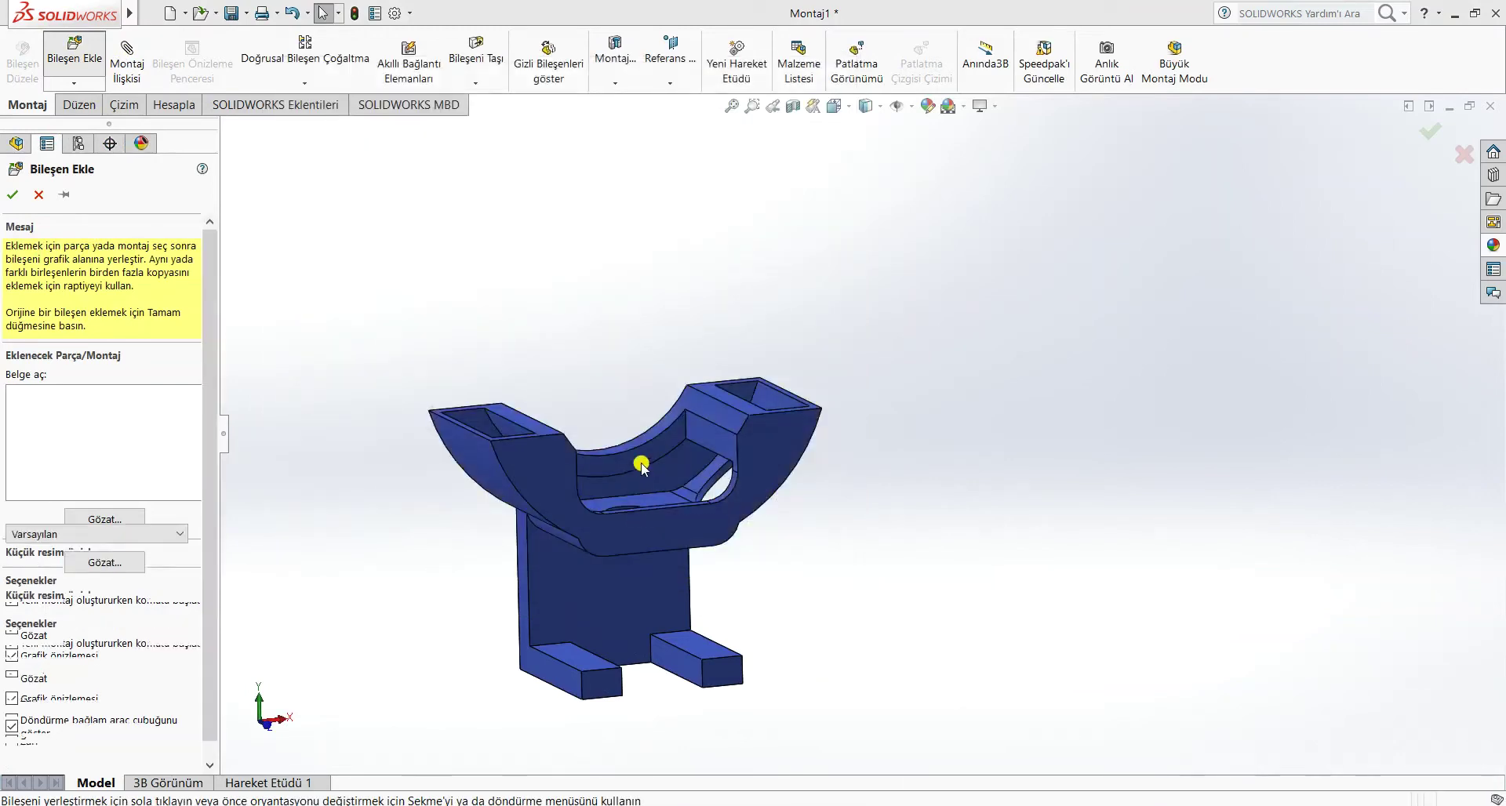
pyautogui.scroll(3, 656, 427)
pyautogui.scroll(-5, 659, 404)
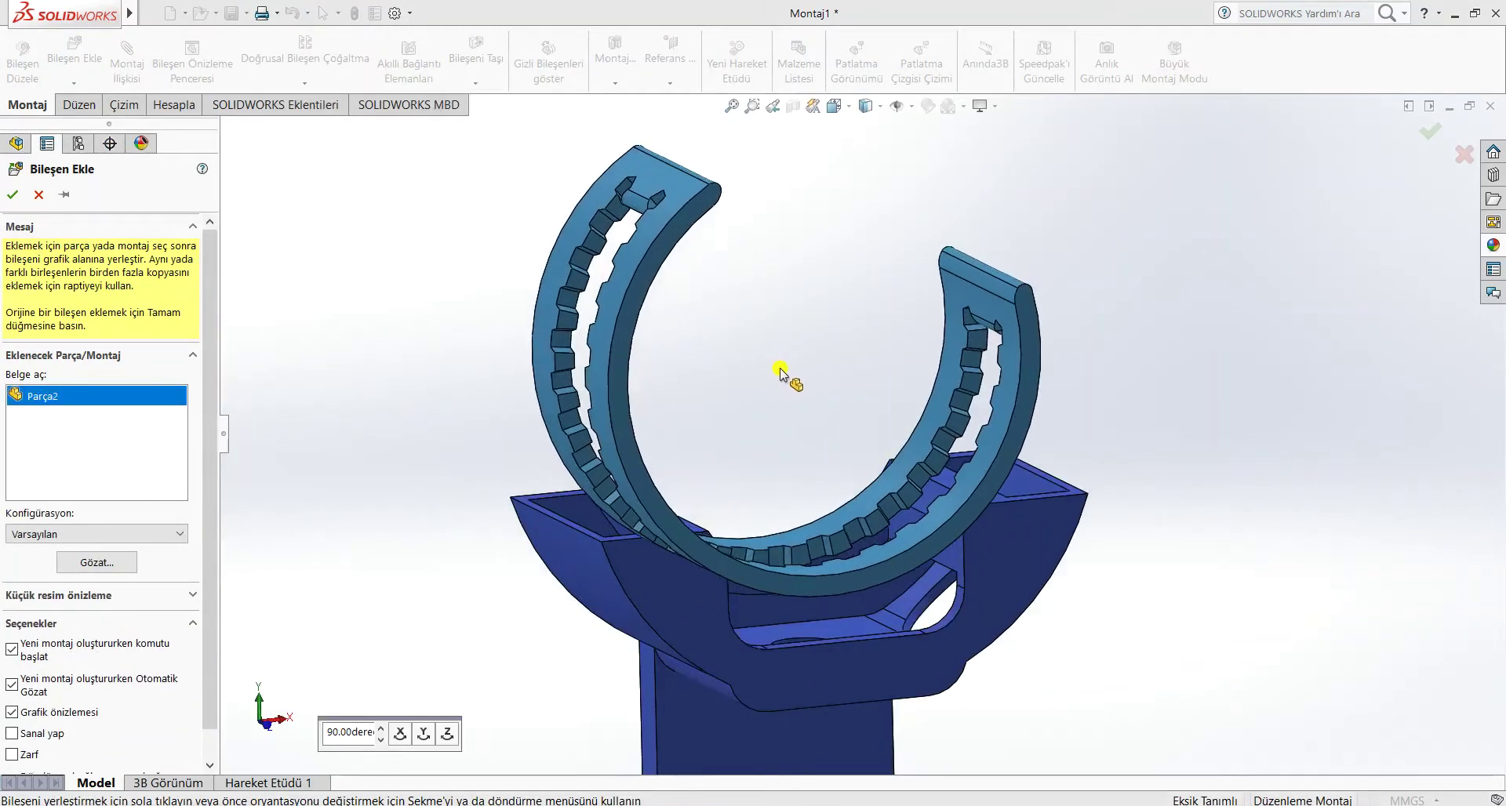
pyautogui.click(767, 354)
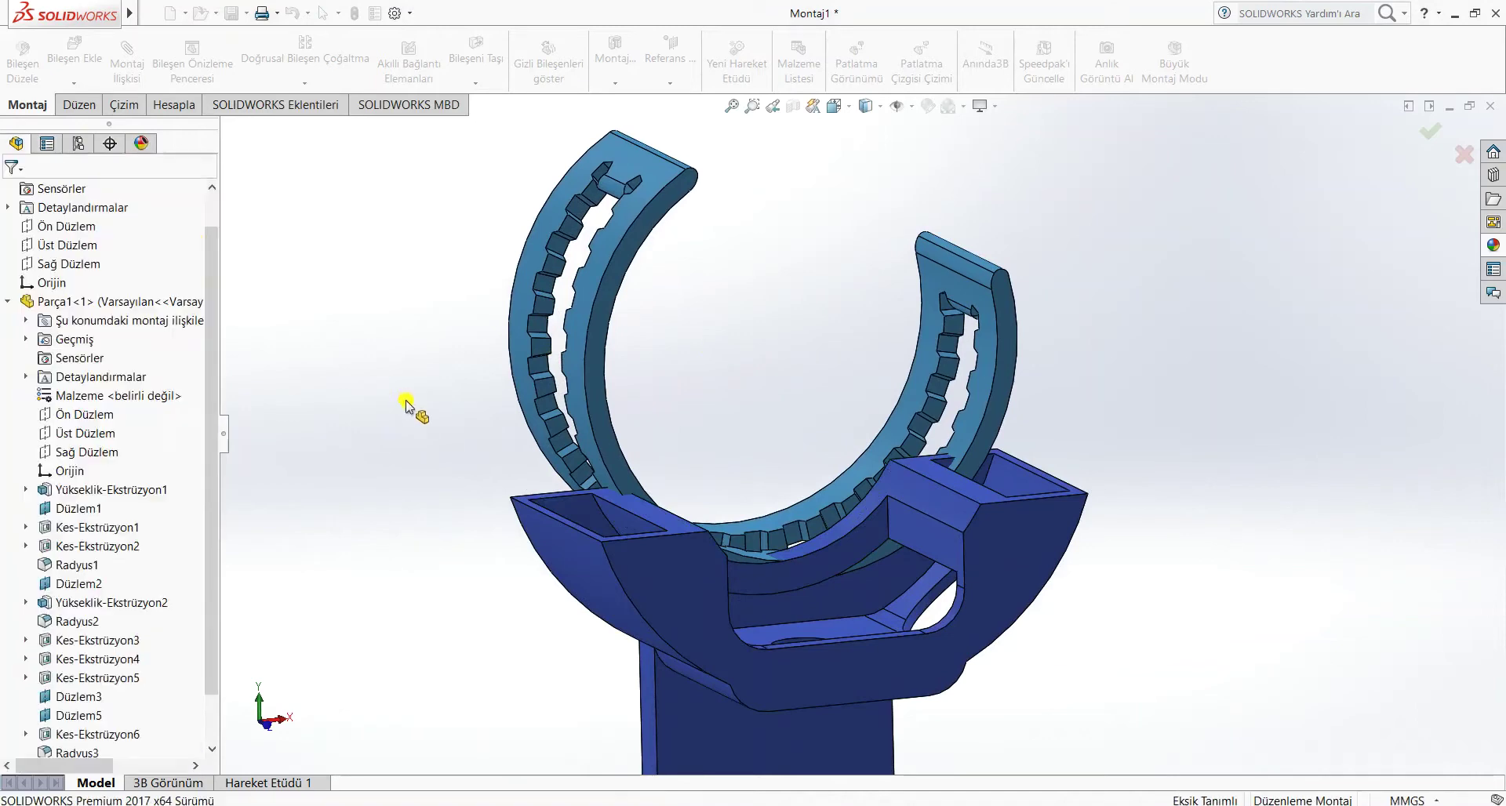
# - Add a concentric mate between Parça2's curved face and the curved face inside Parça1's slot
pyautogui.moveTo(406, 405); pyautogui.dragTo(514, 376, button='middle')
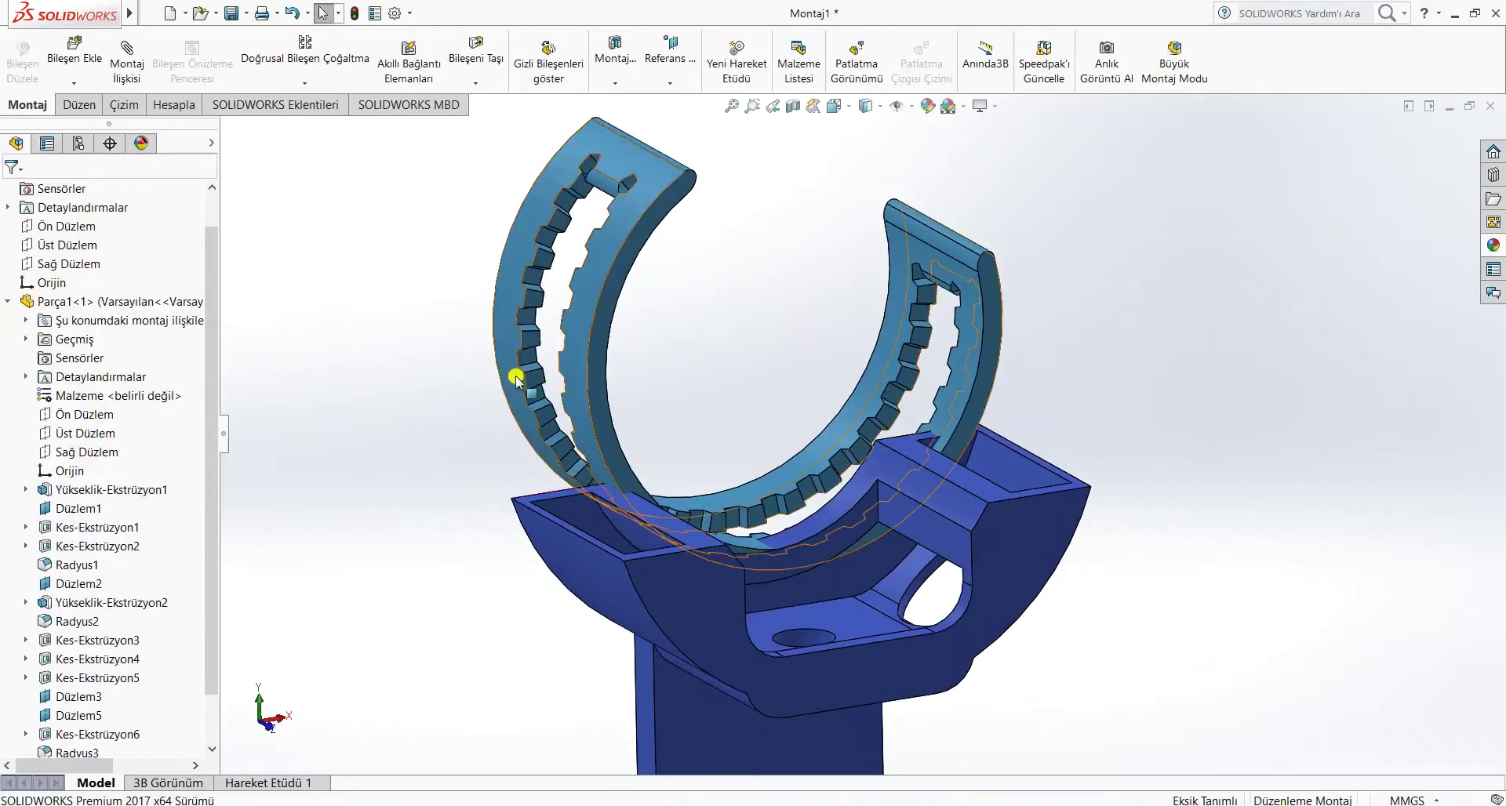
pyautogui.click(578, 373)
pyautogui.moveTo(582, 521); pyautogui.dragTo(549, 565, button='middle')
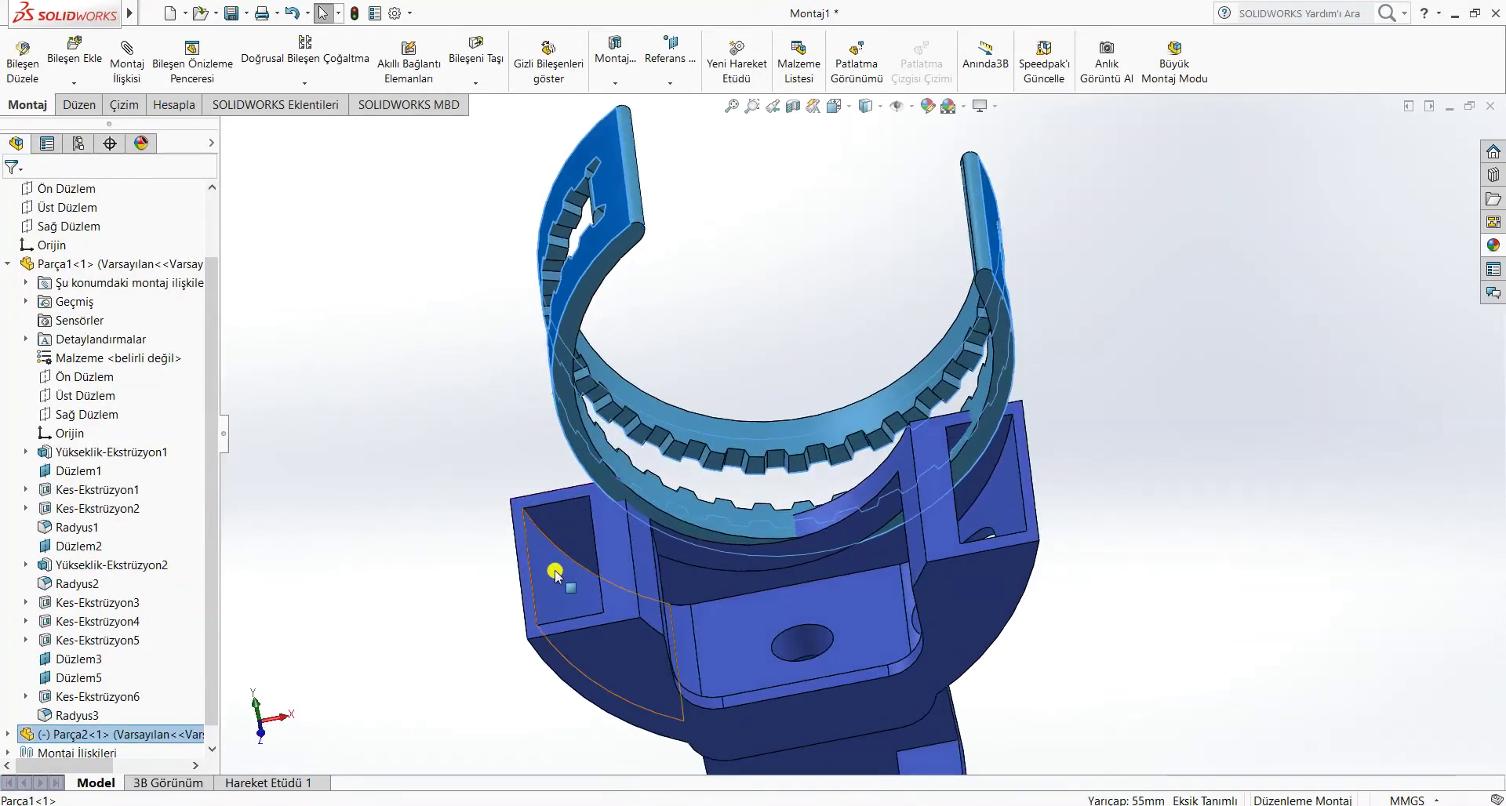
pyautogui.click(556, 574)
pyautogui.click(130, 64)
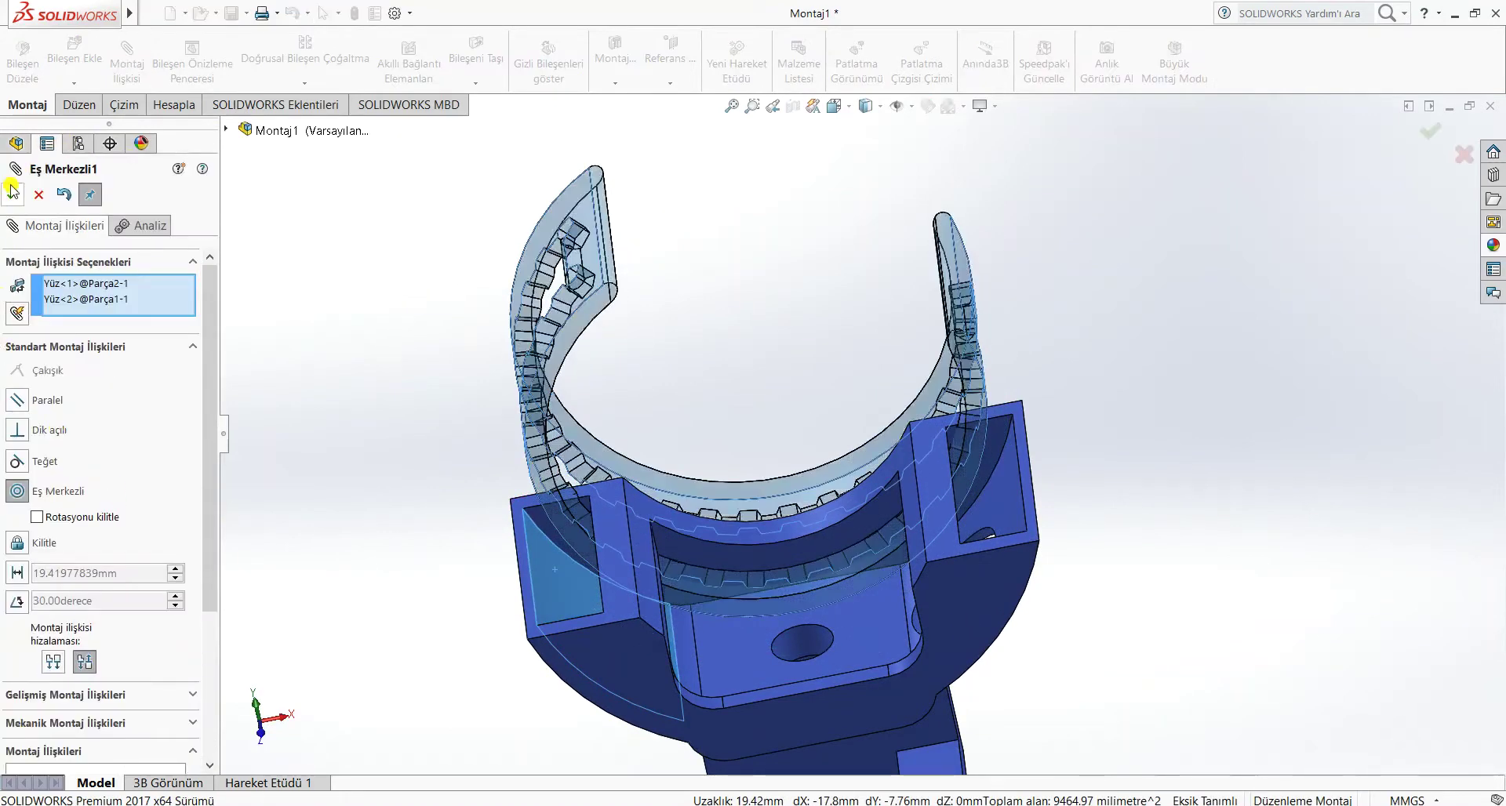
pyautogui.click(13, 192)
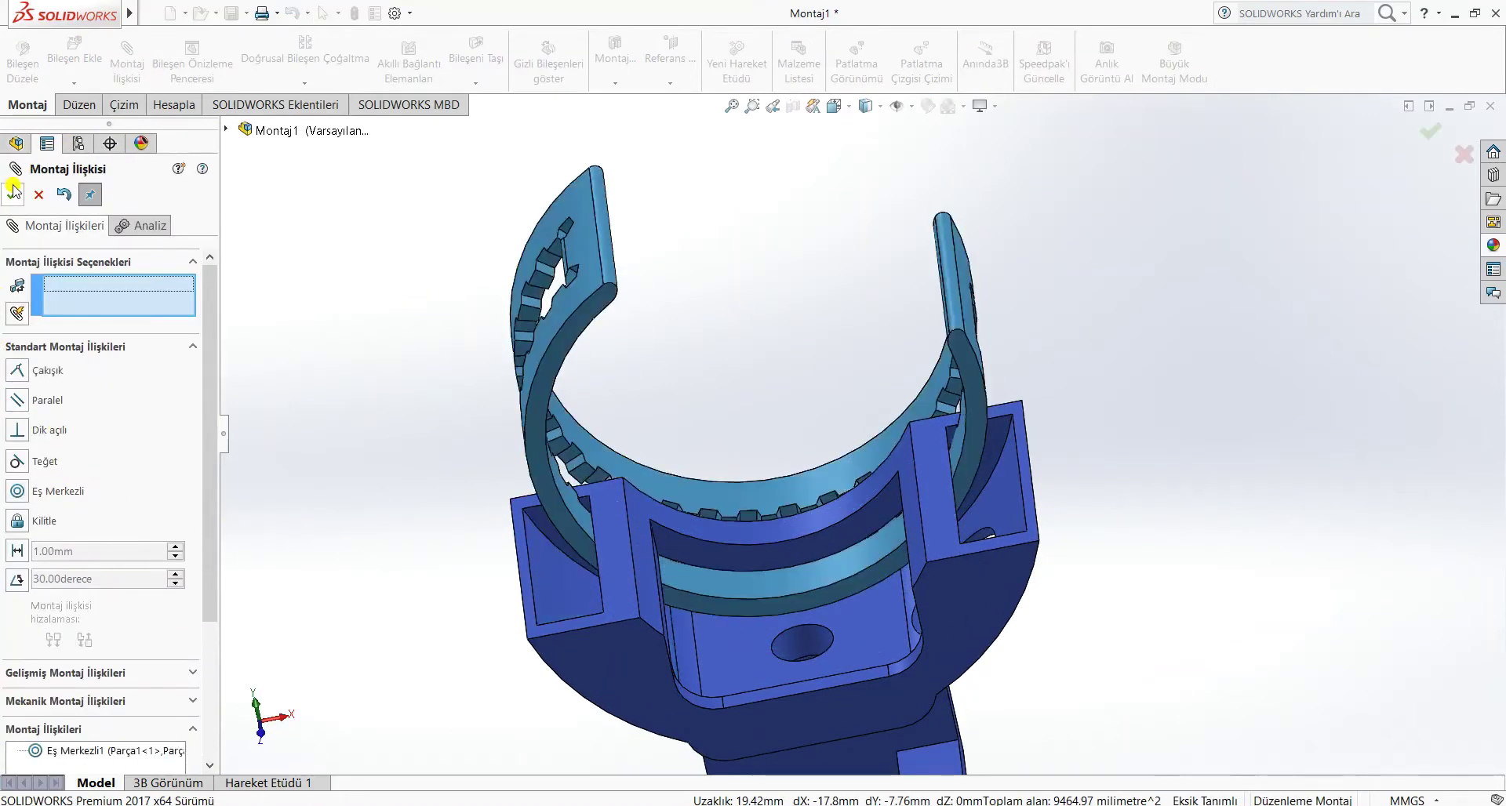
# - Add a coincident mate between Parça2's flat side face and the inner side face of Parça1's slot, and finish mating
pyautogui.click(561, 359)
pyautogui.moveTo(440, 447); pyautogui.dragTo(662, 632, button='middle')
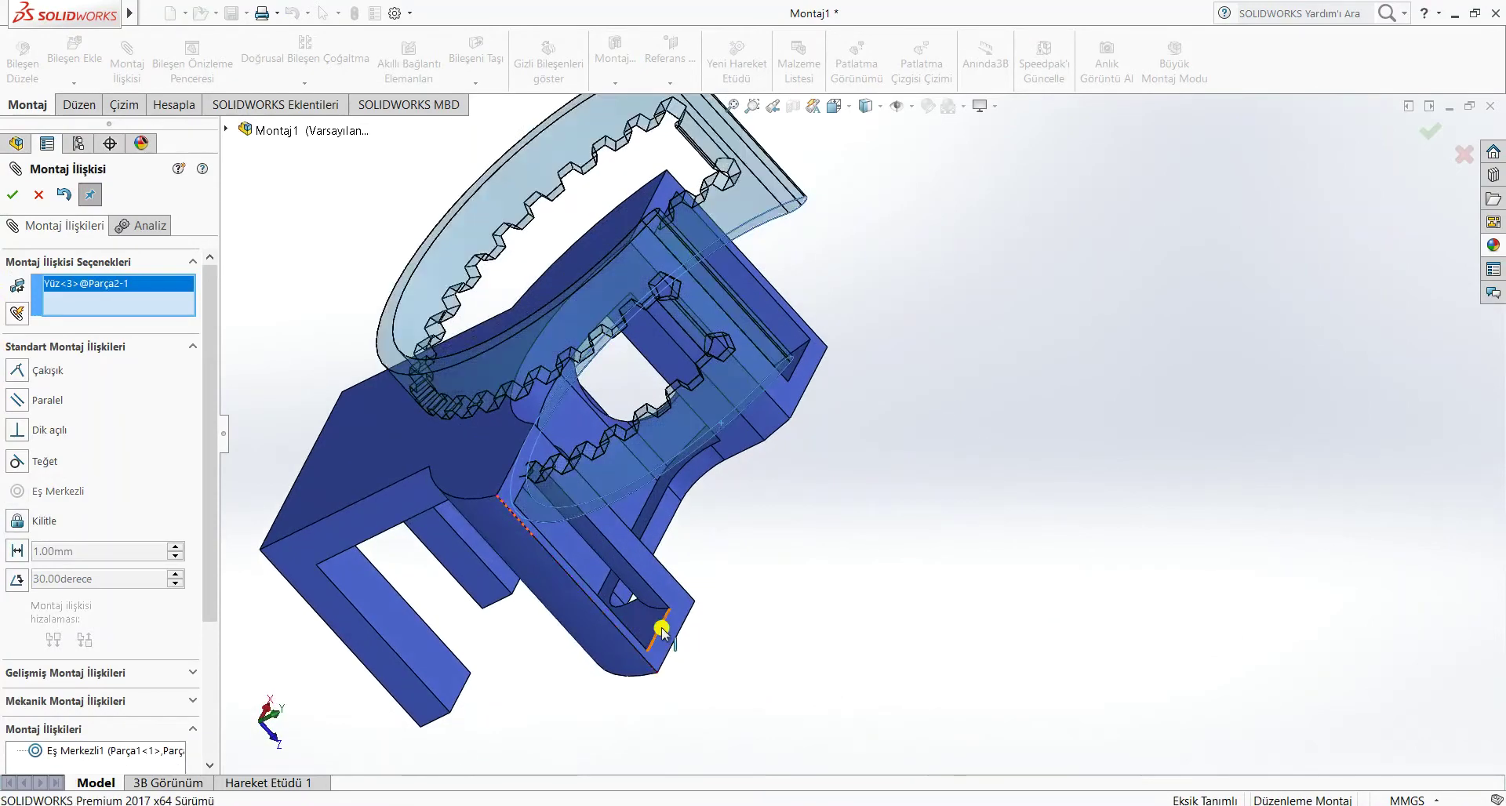
pyautogui.click(648, 624)
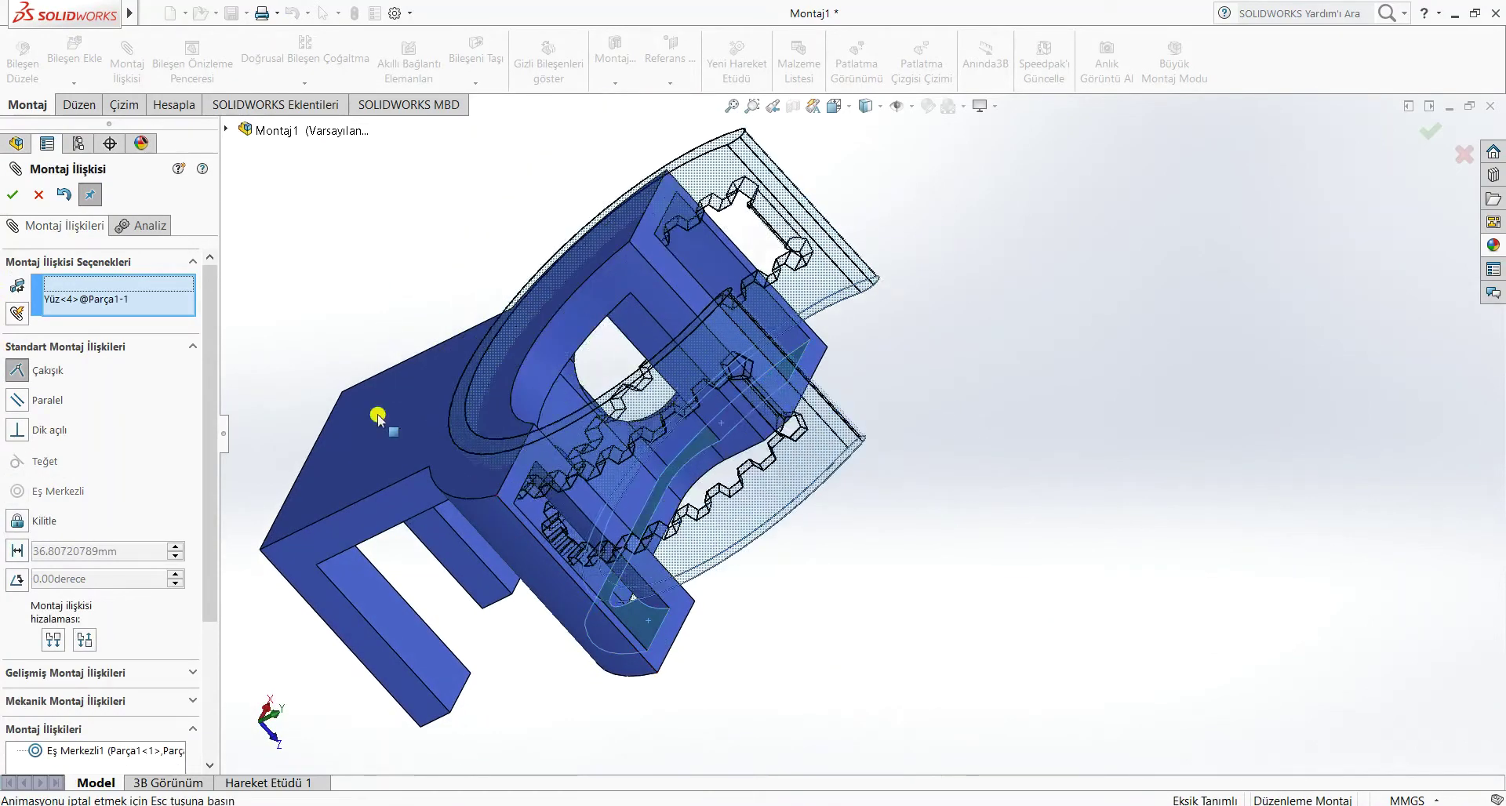
pyautogui.click(12, 194)
pyautogui.moveTo(924, 644); pyautogui.dragTo(273, 320, button='middle')
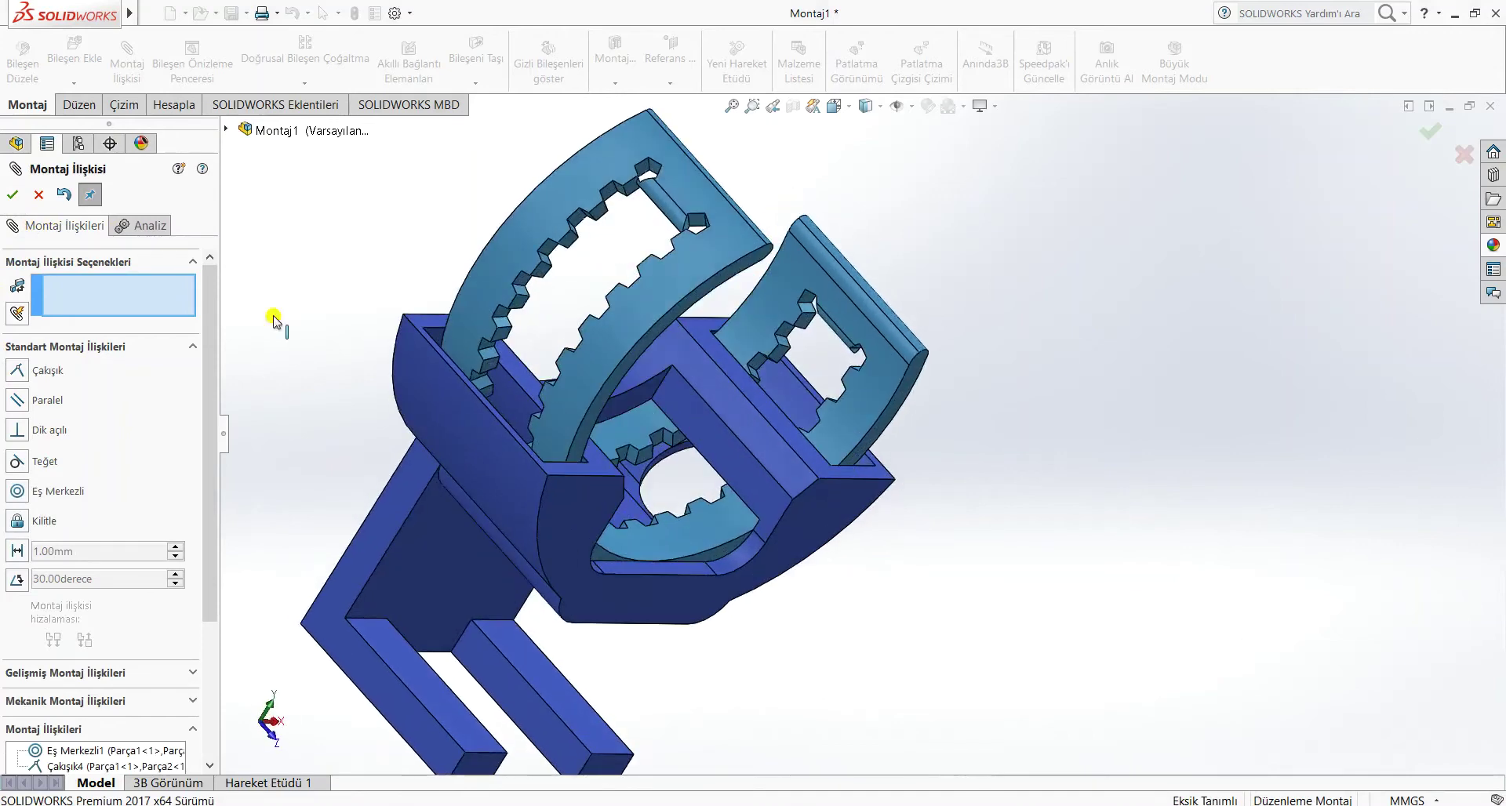
pyautogui.click(93, 194)
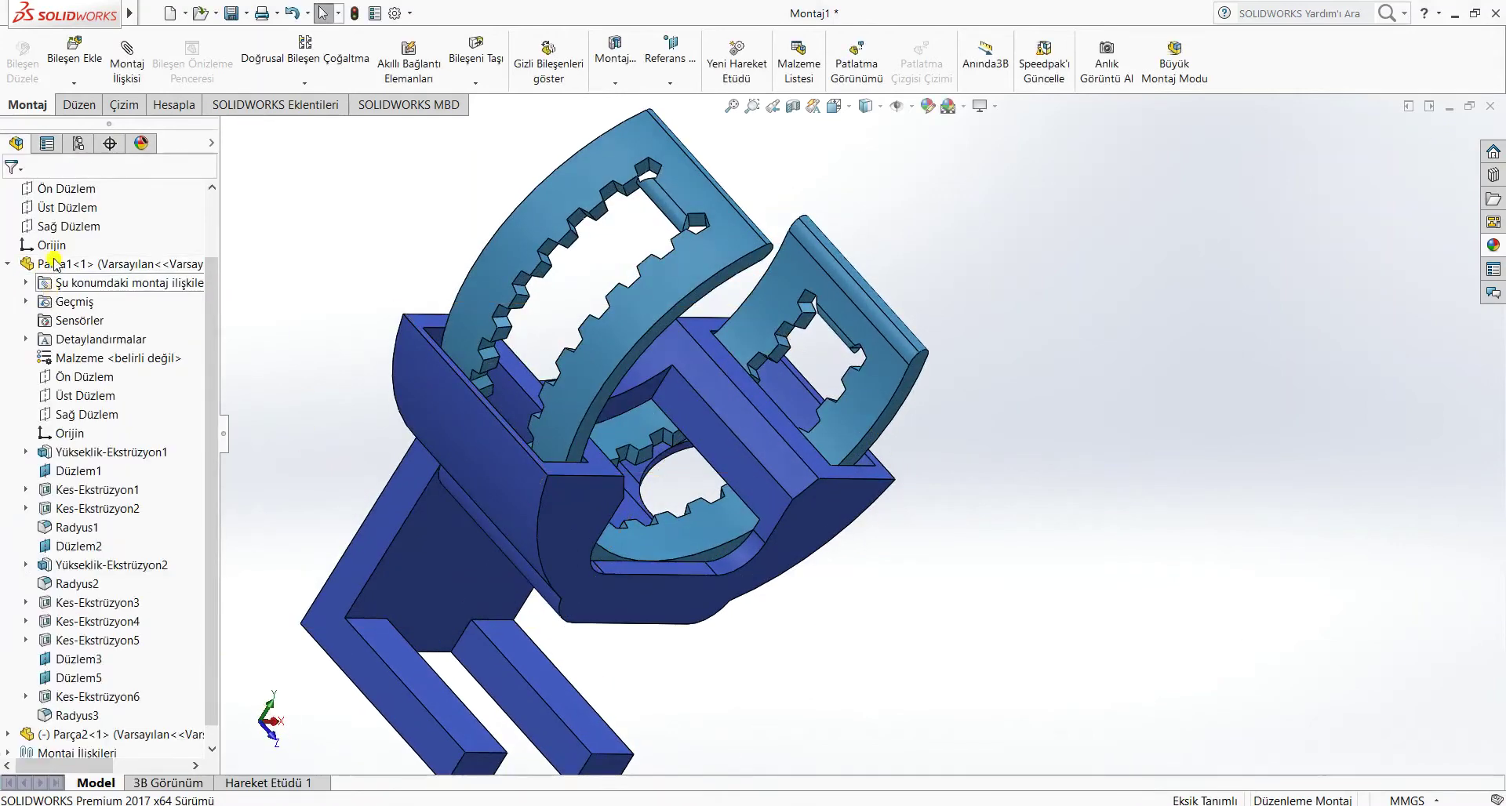
# - View the assembly normal to Ön Düzlem and rotate Parça2 along the base's curved slot
pyautogui.click(70, 188)
pyautogui.click(146, 167)
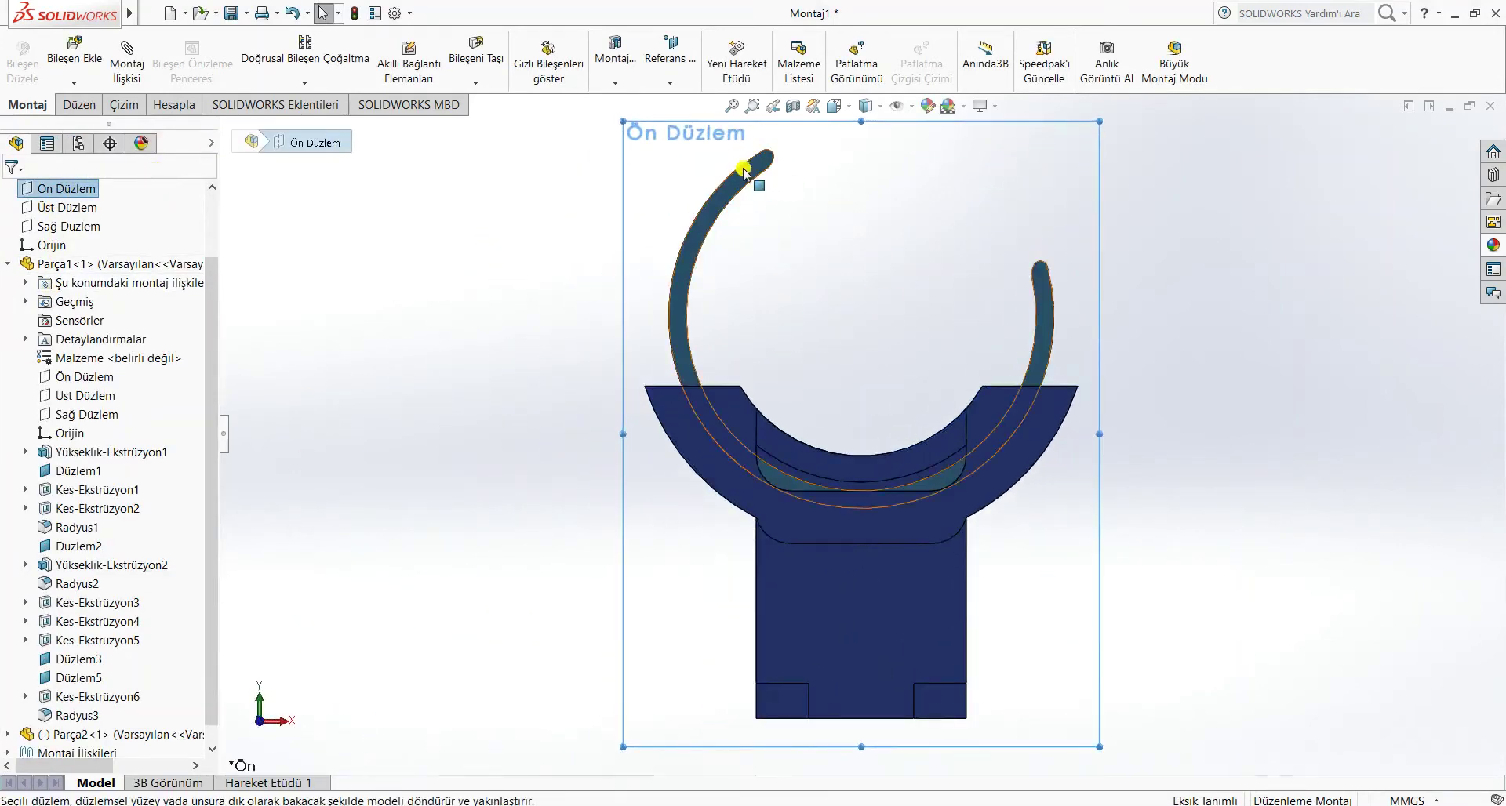
pyautogui.moveTo(705, 248); pyautogui.dragTo(737, 404)
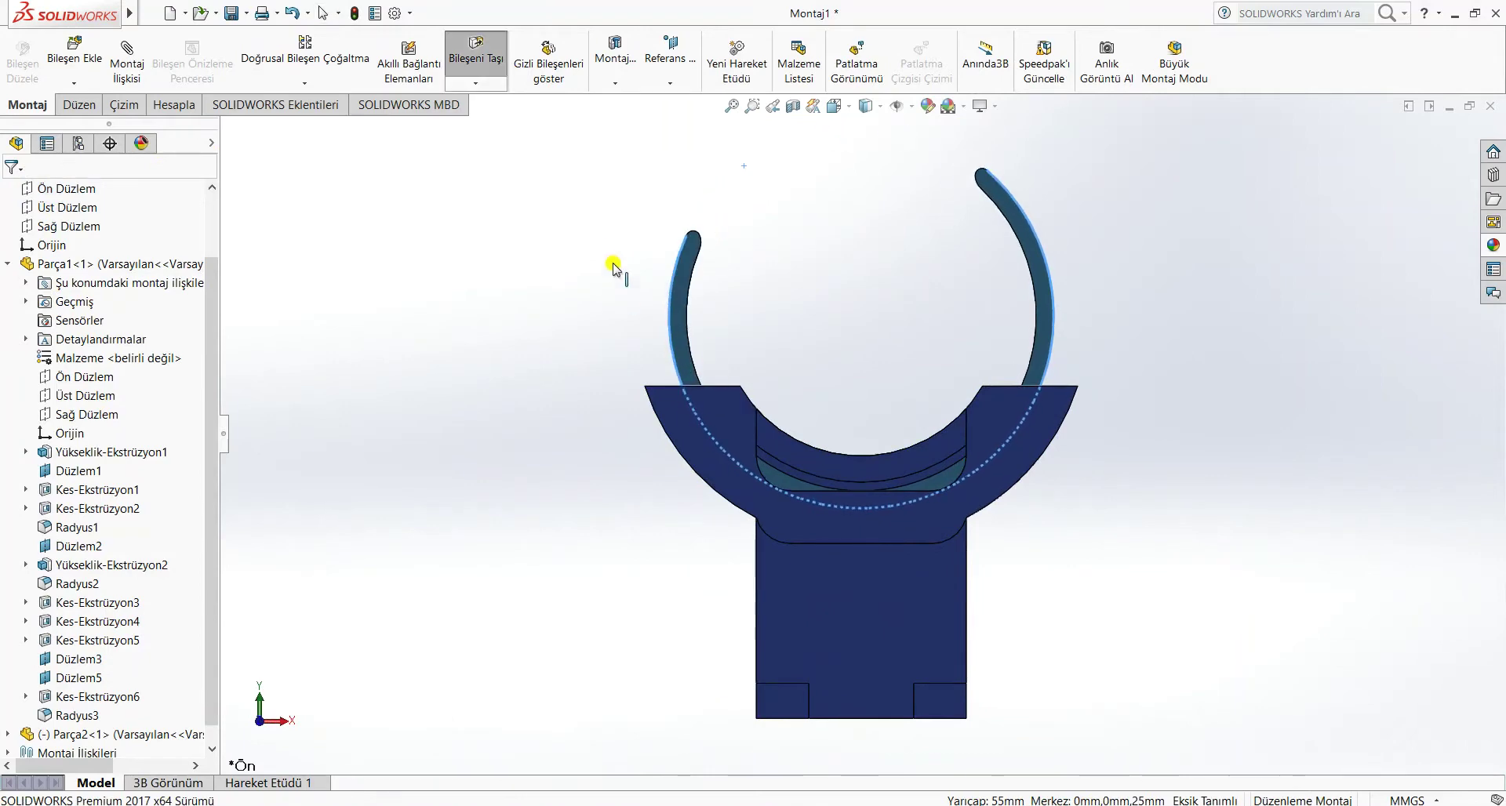
pyautogui.click(525, 387)
# - Reposition Parça2 in its slot from a side view and return to the view normal to Ön Düzlem
pyautogui.moveTo(525, 387); pyautogui.dragTo(703, 434, button='middle')
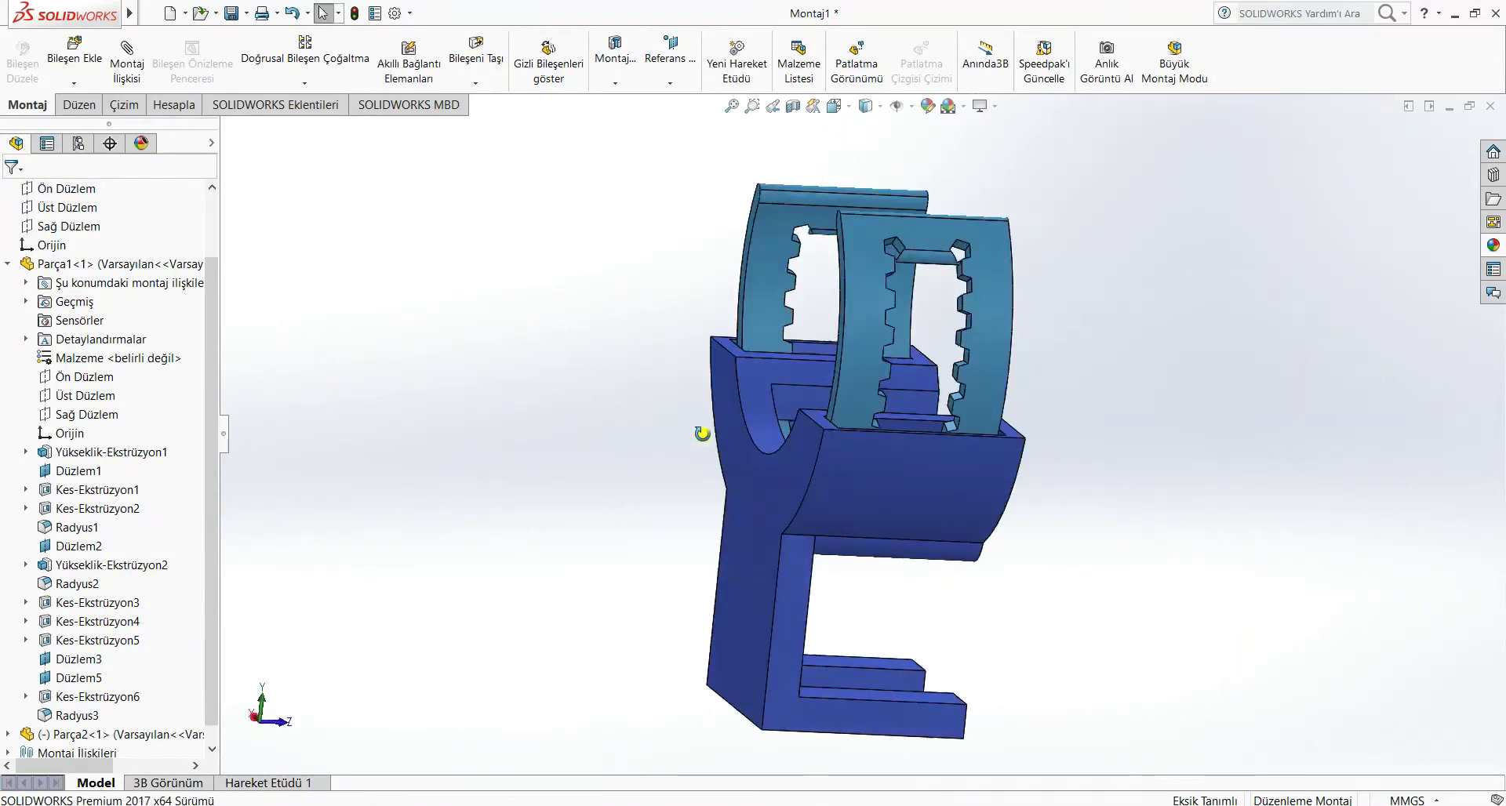
pyautogui.click(855, 350)
pyautogui.click(1210, 430)
pyautogui.moveTo(1211, 430); pyautogui.dragTo(1052, 467, button='middle')
pyautogui.click(79, 190)
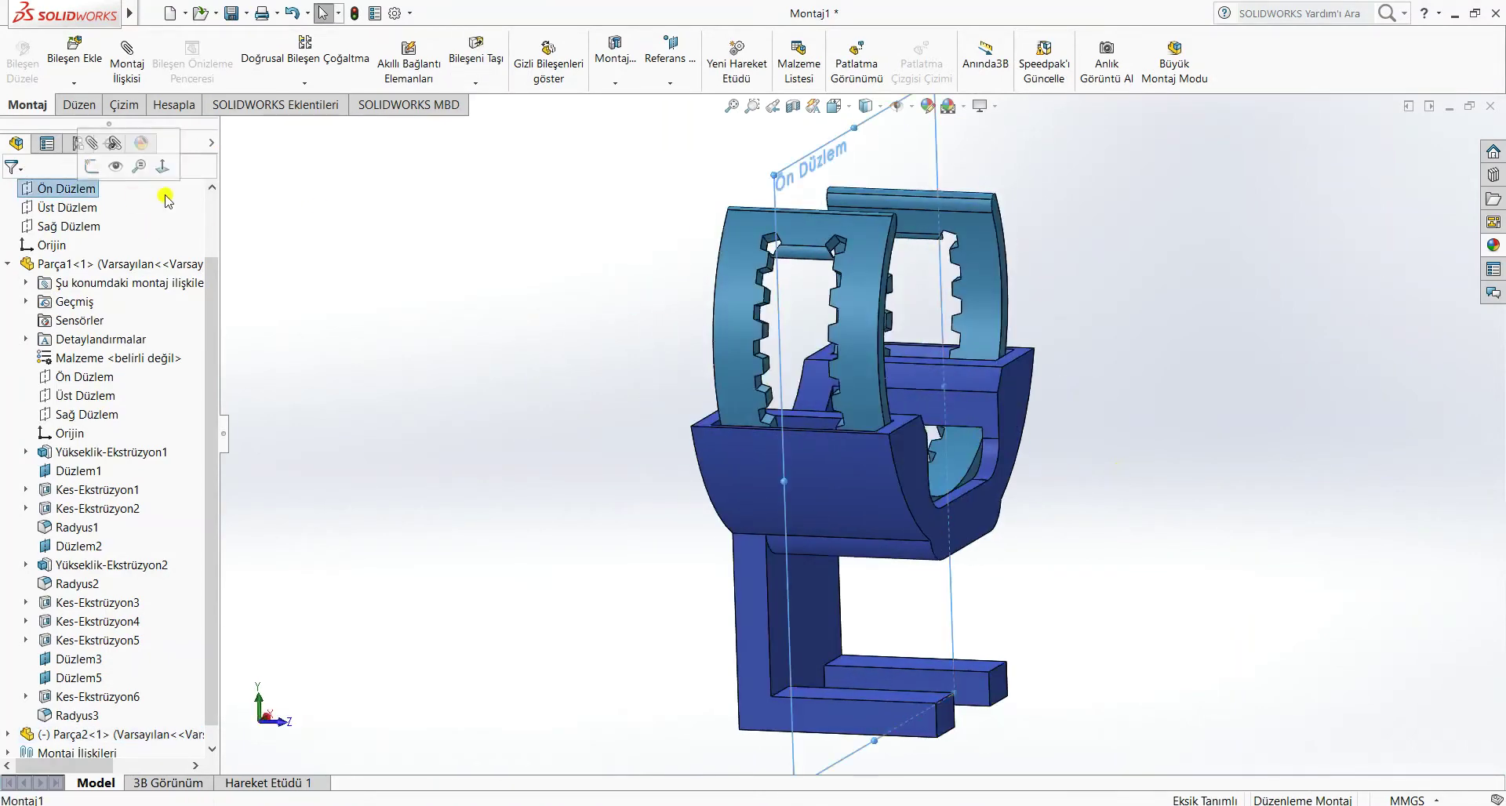
pyautogui.click(119, 162)
pyautogui.click(1288, 581)
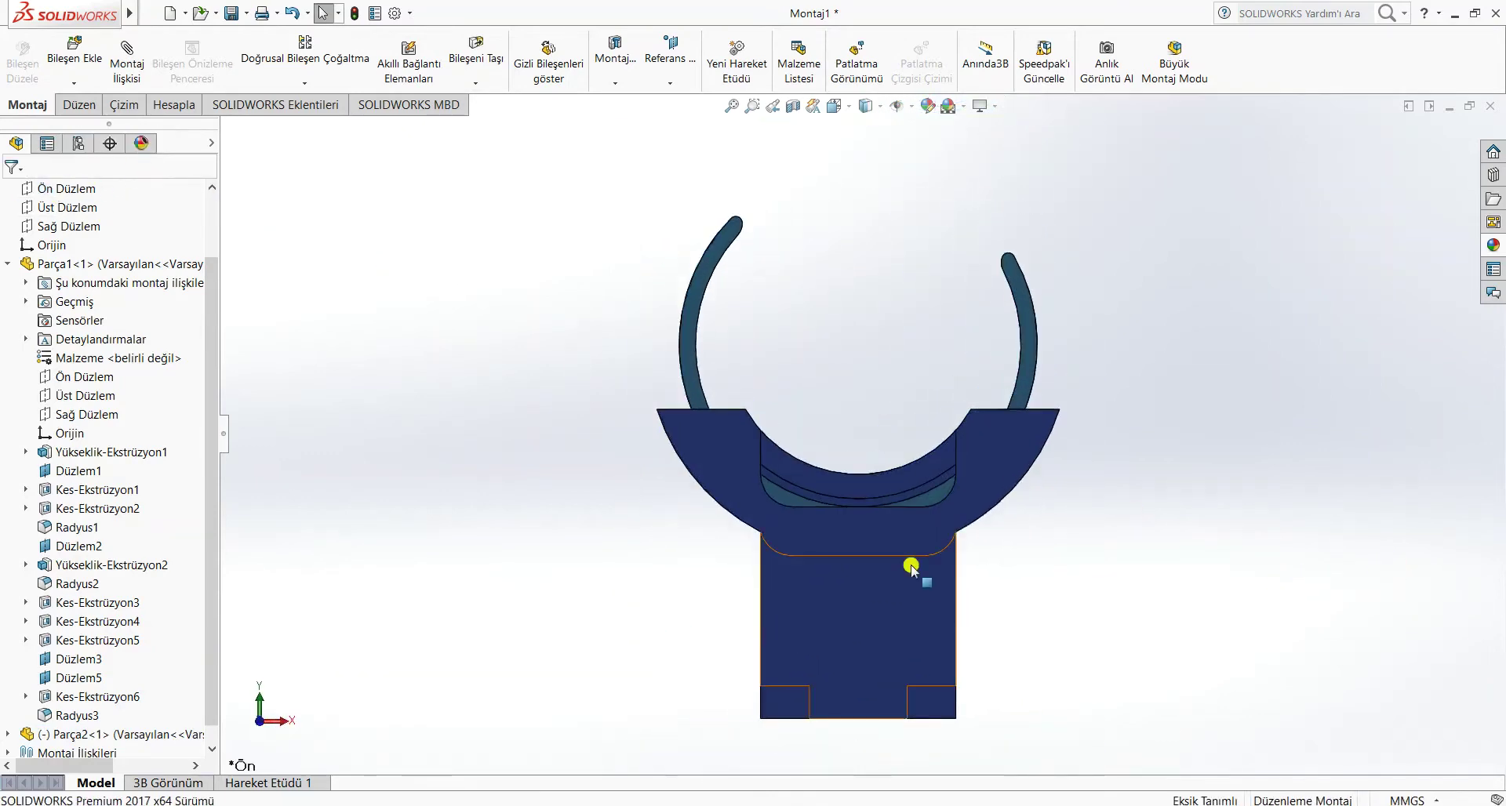
# - Insert -STEP MOTOR-, rotate it 90 degrees about Y and Z so its shaft points up, and place it below the cradle
pyautogui.click(91, 46)
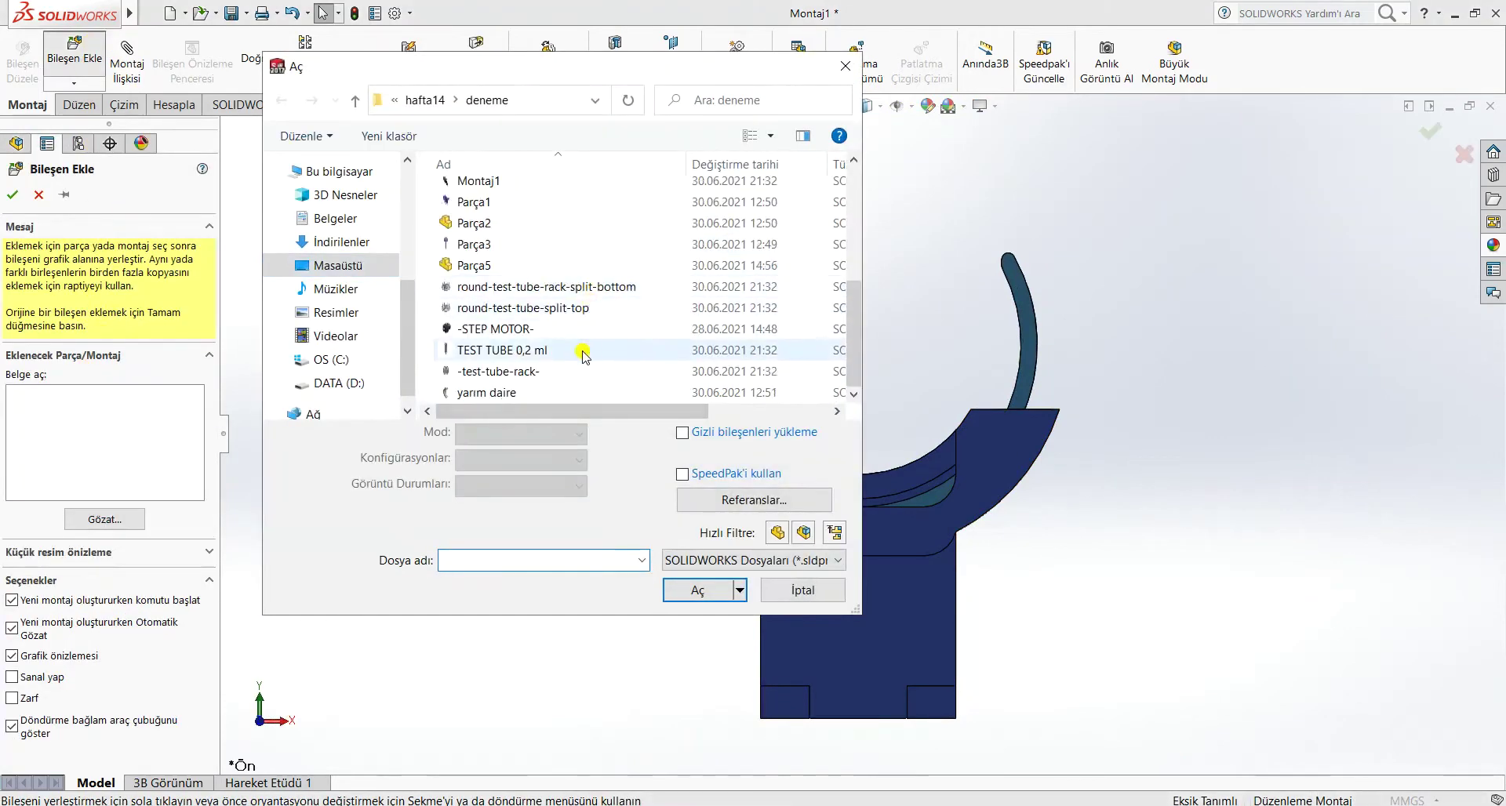
pyautogui.click(517, 330)
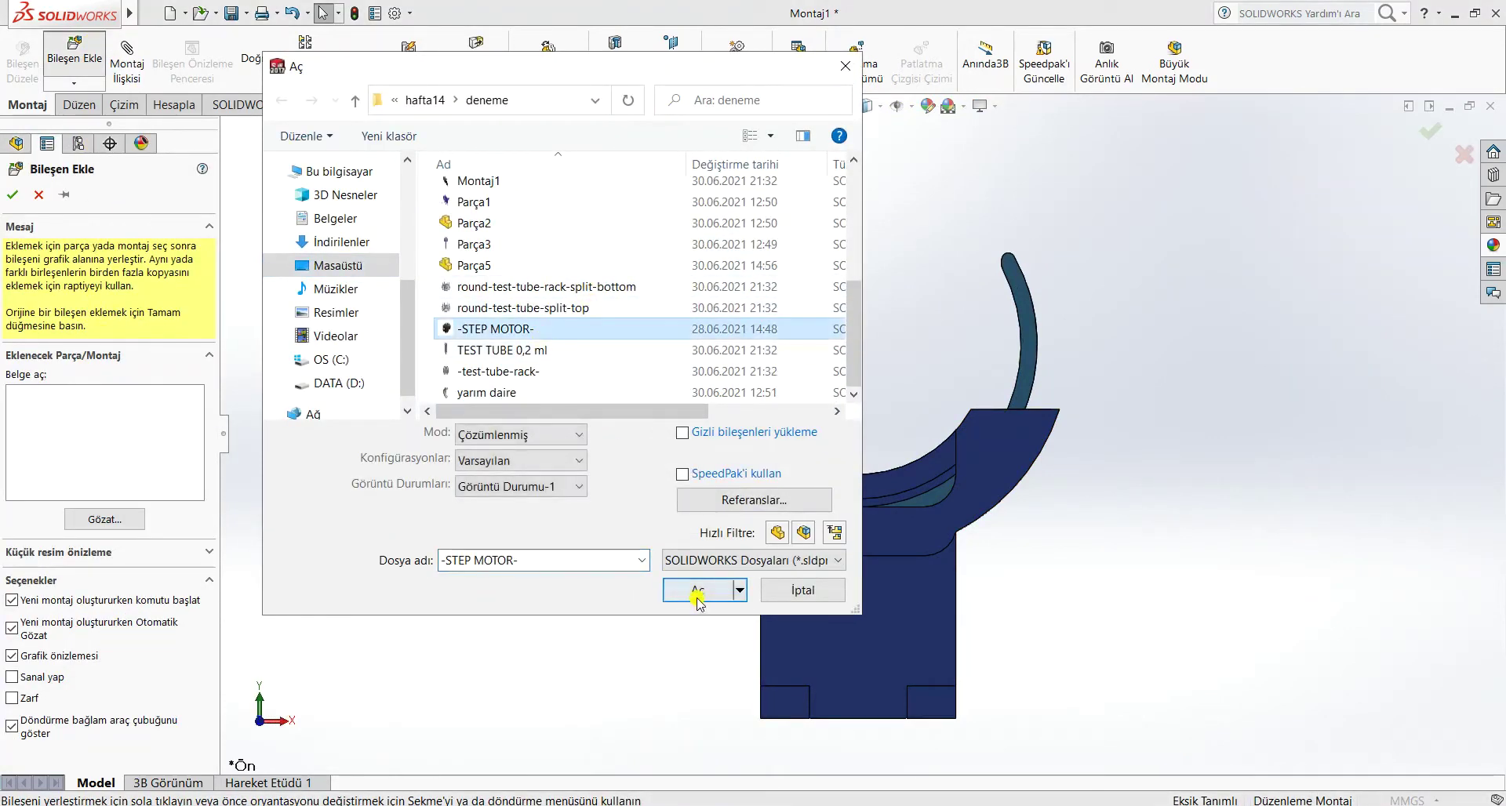
pyautogui.click(695, 589)
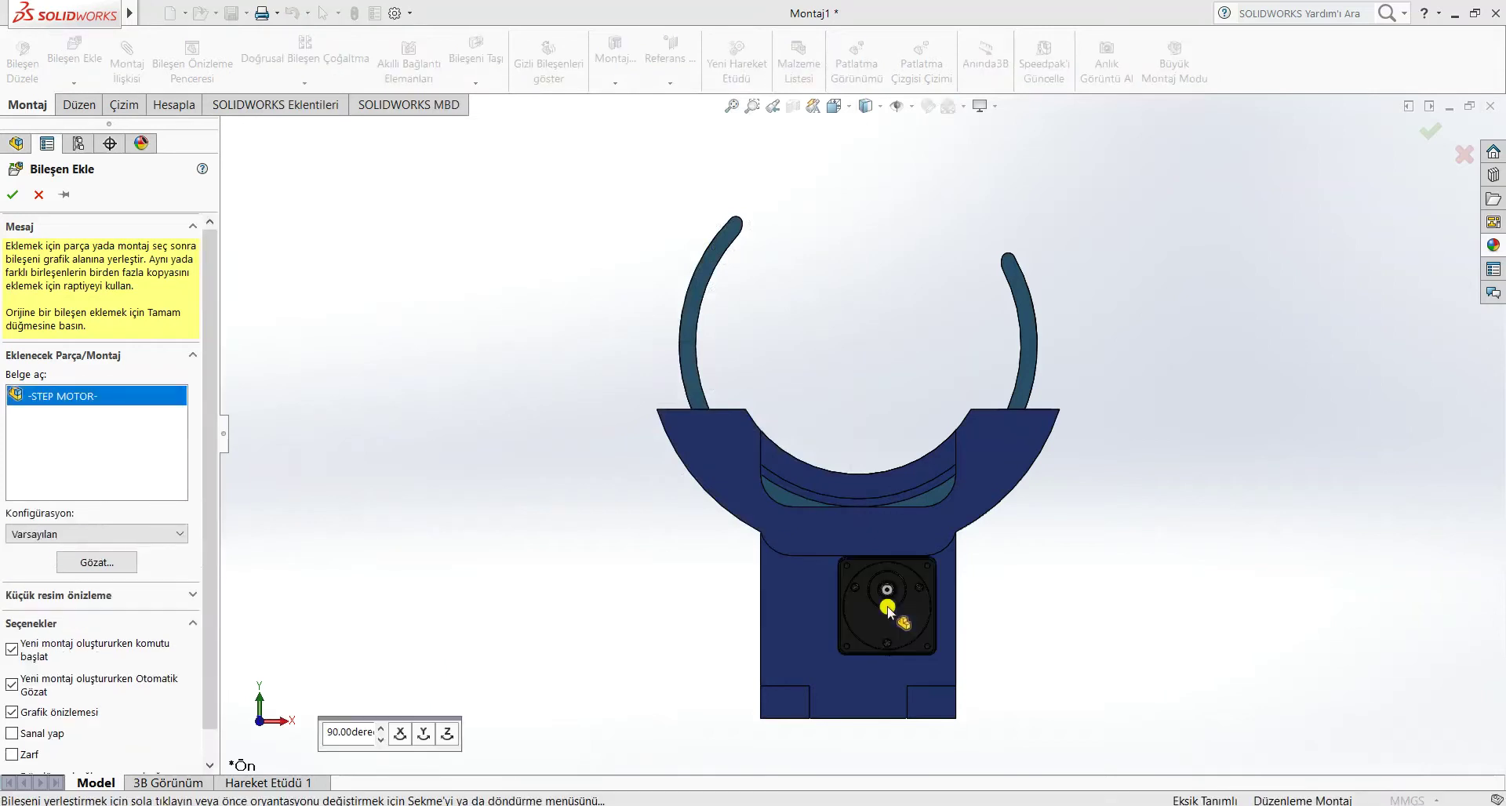
pyautogui.click(425, 734)
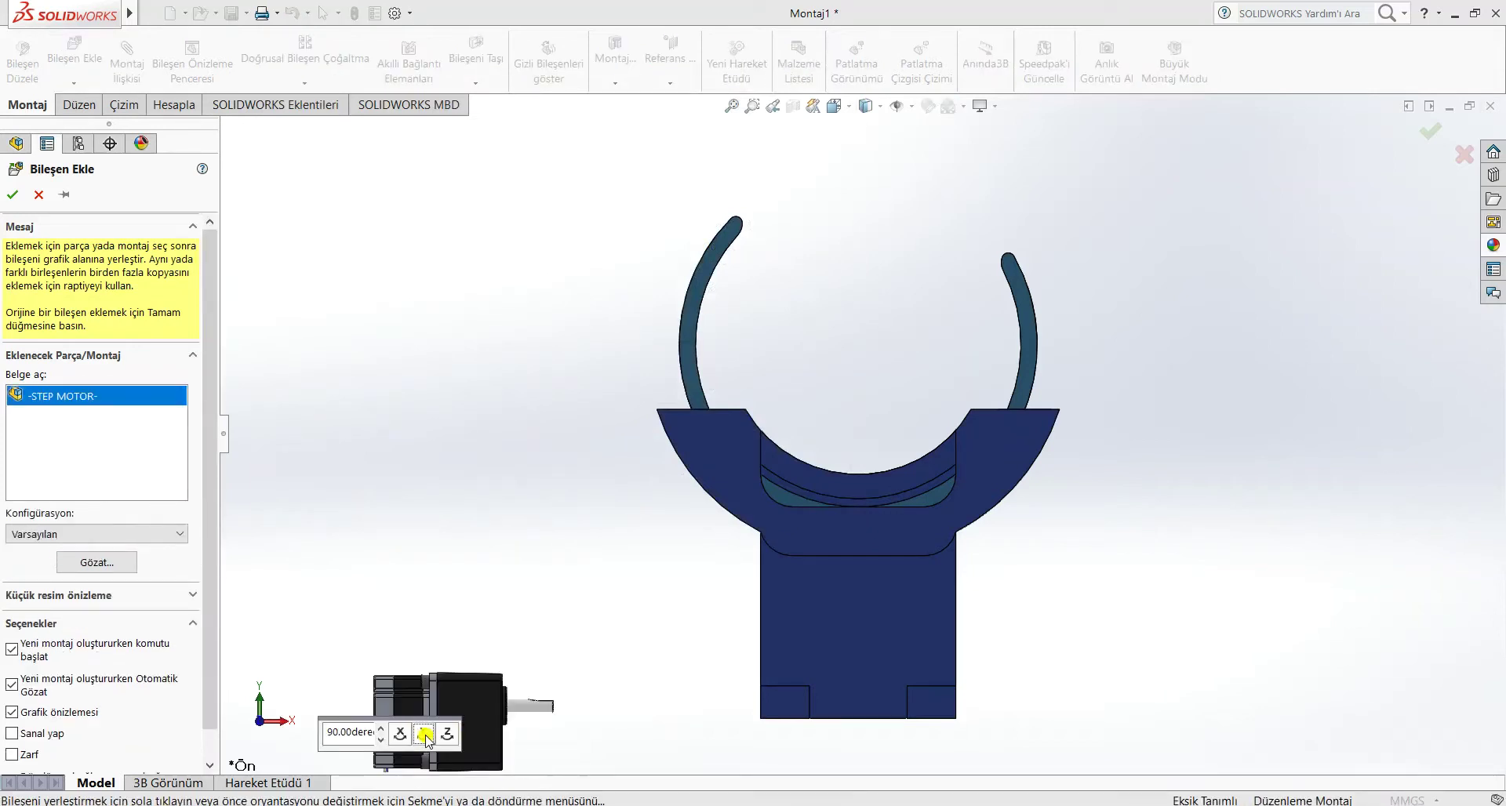
pyautogui.click(445, 735)
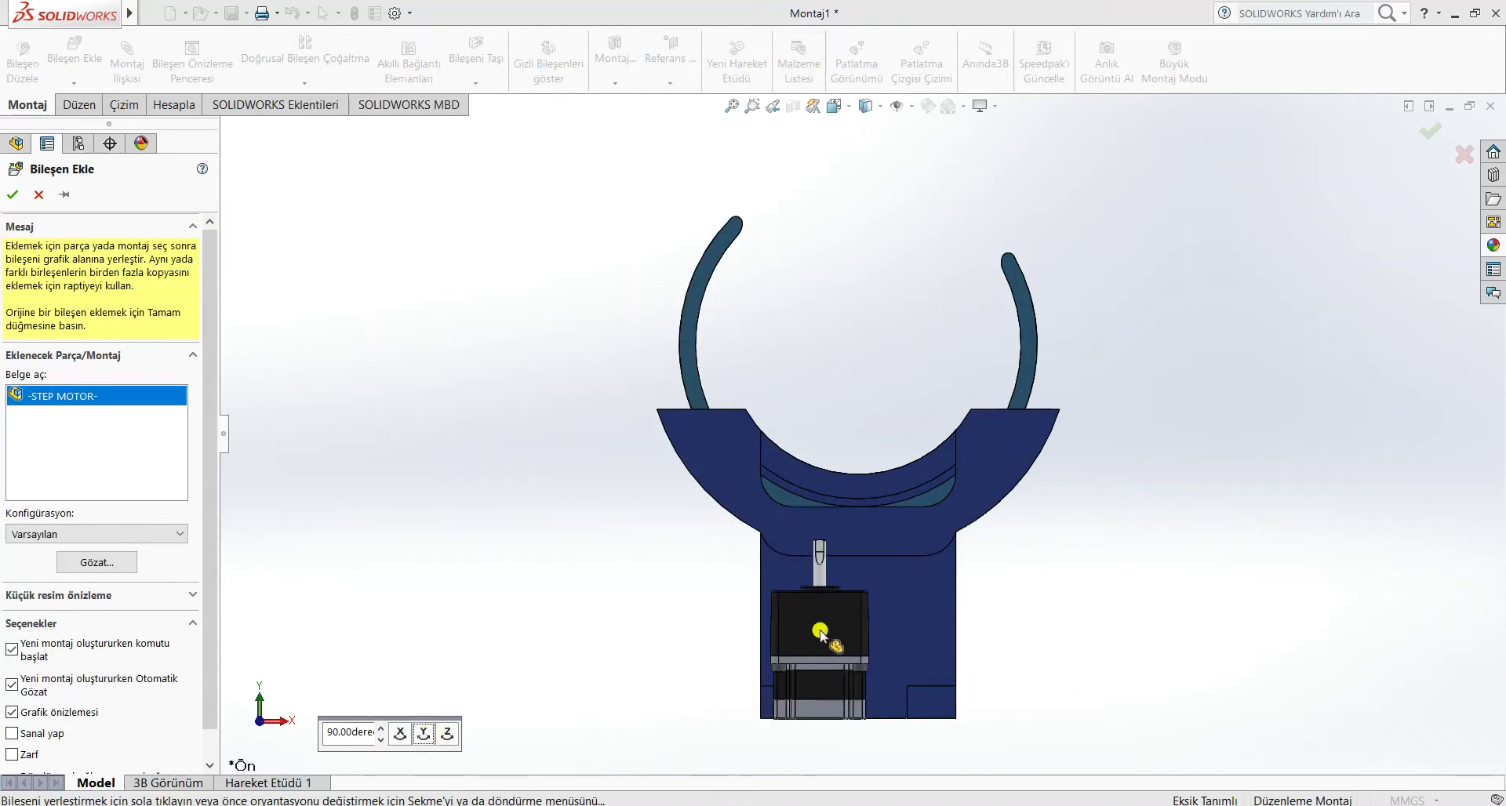
pyautogui.scroll(-3, 820, 623)
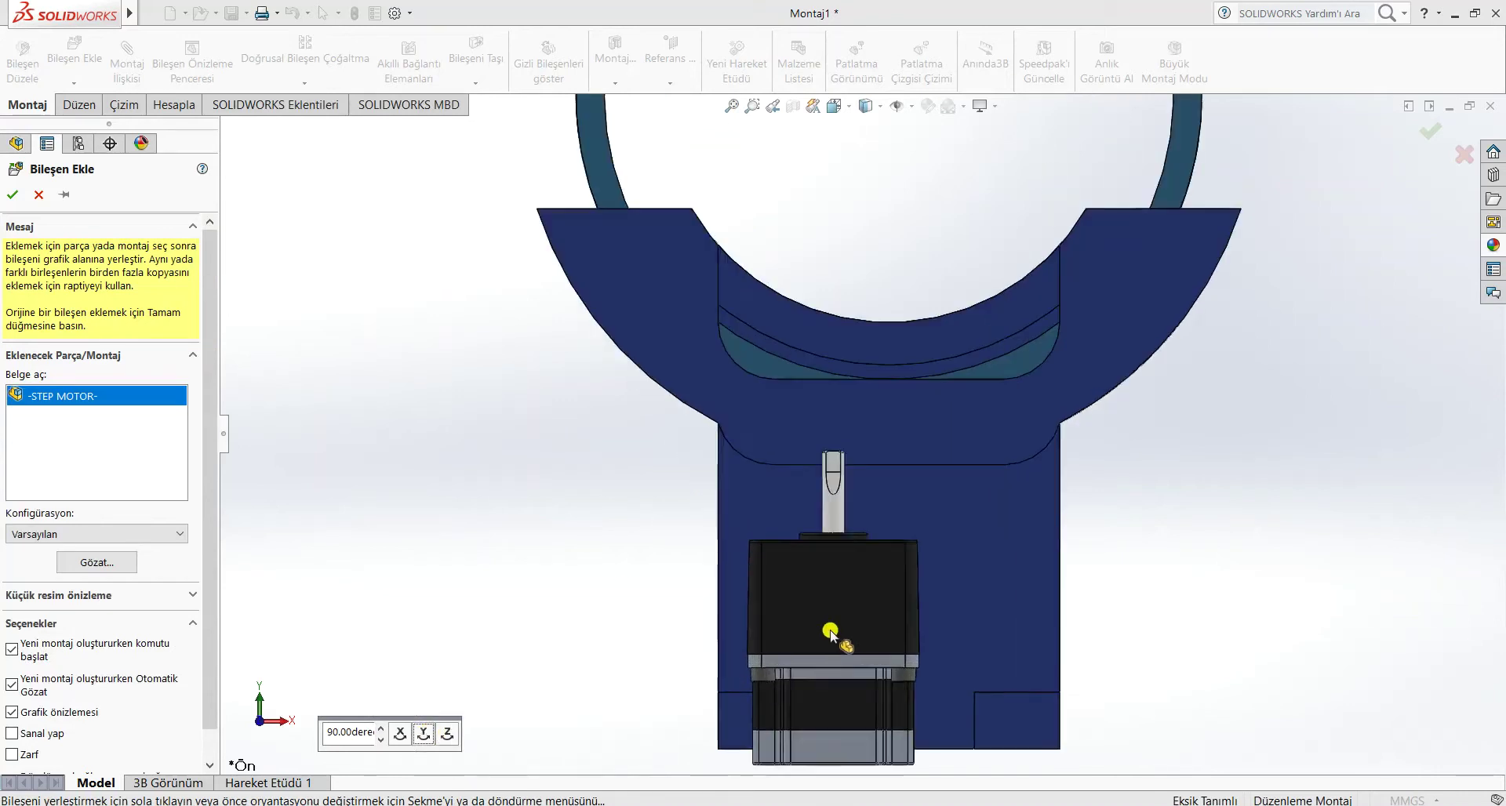
pyautogui.click(899, 563)
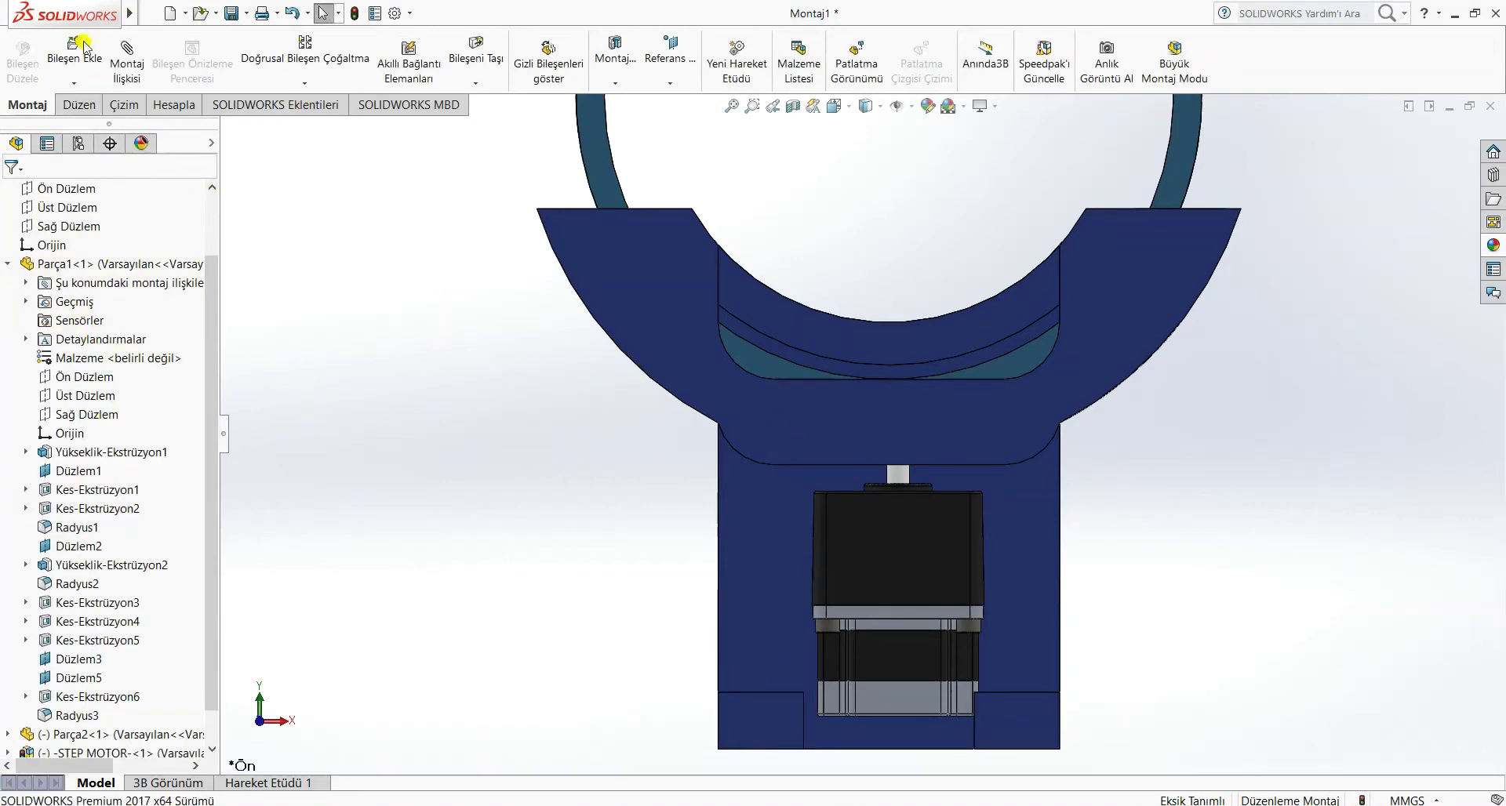
pyautogui.click(74, 53)
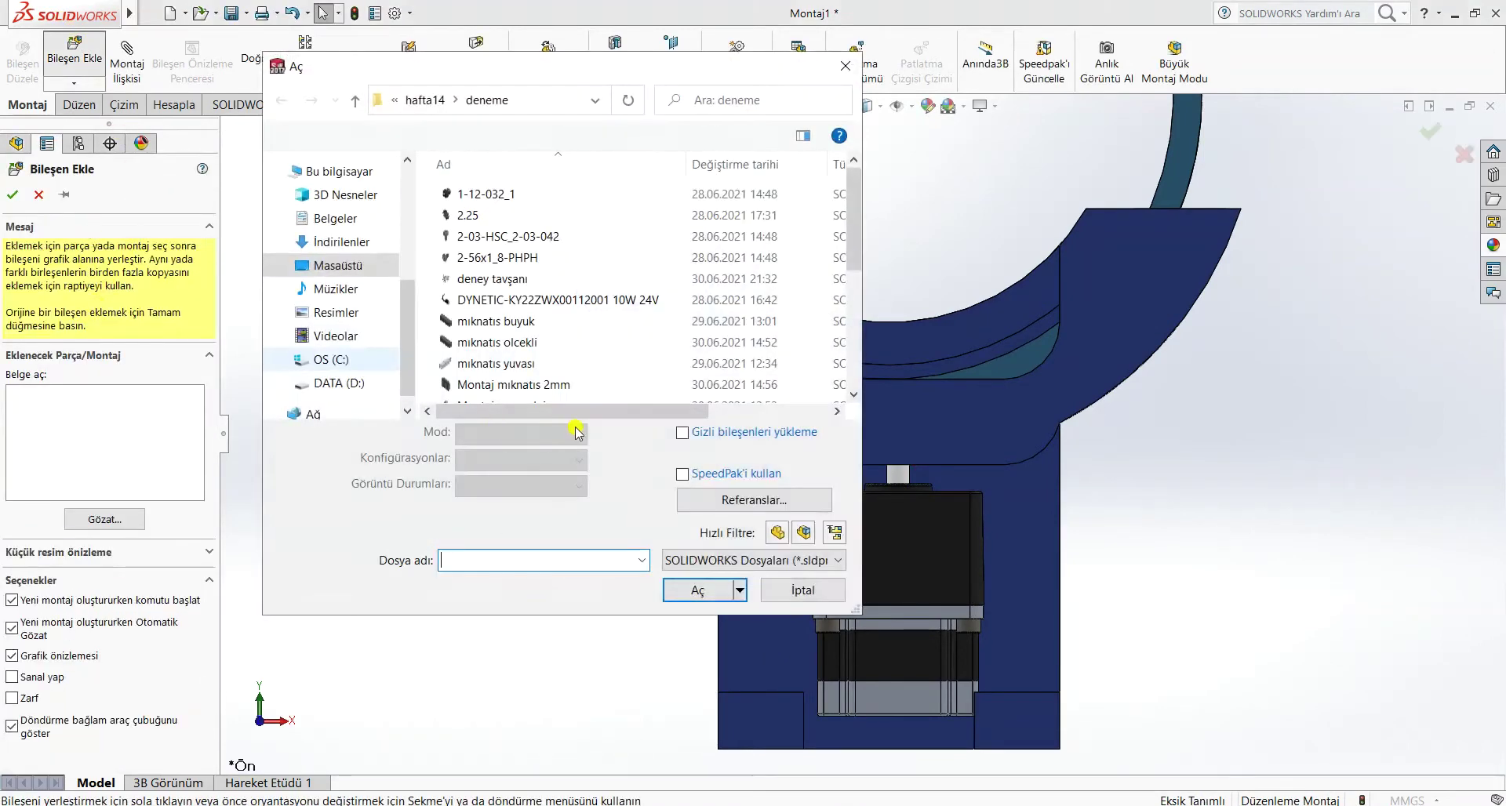
pyautogui.click(578, 300)
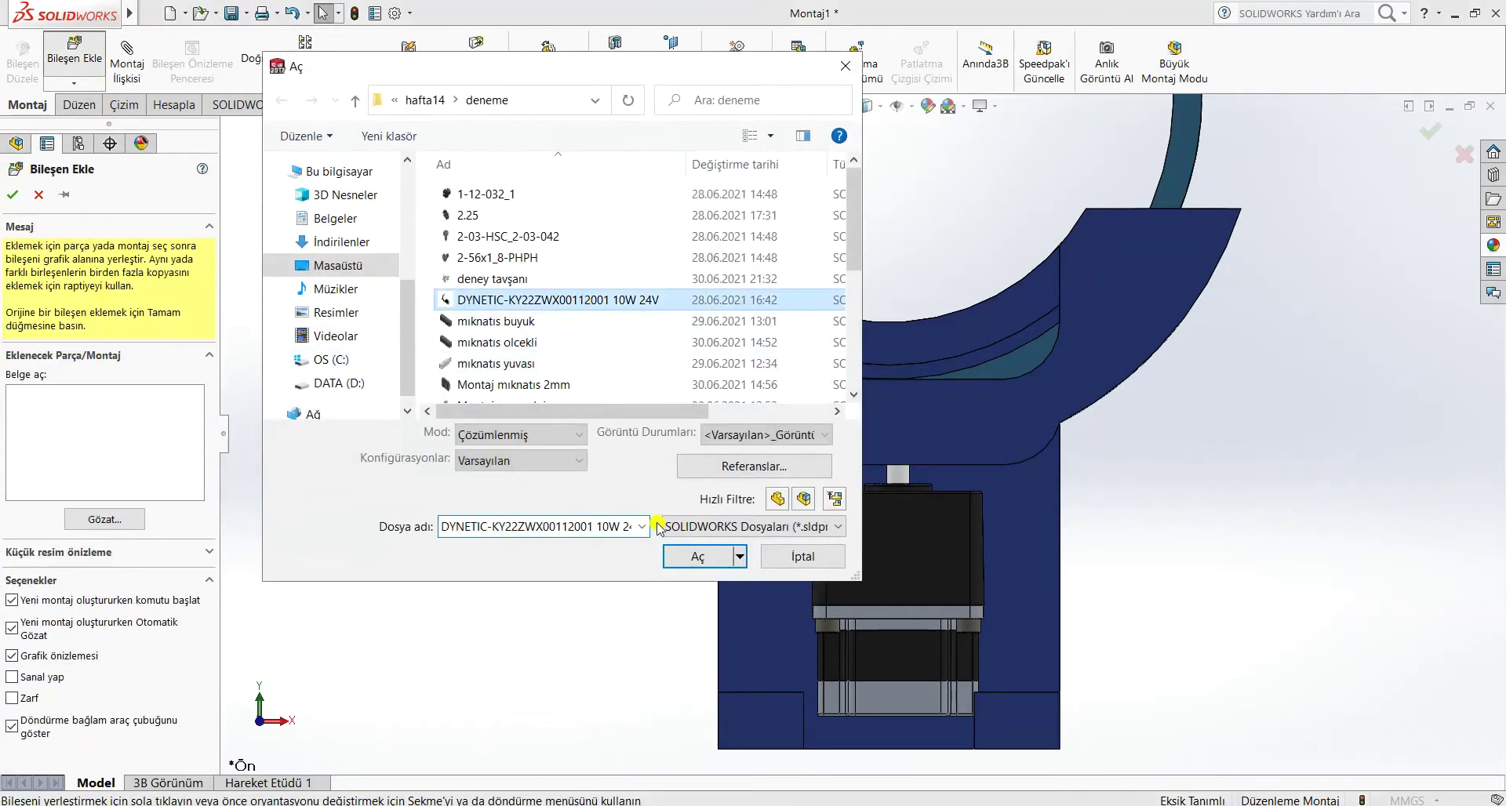
pyautogui.click(698, 556)
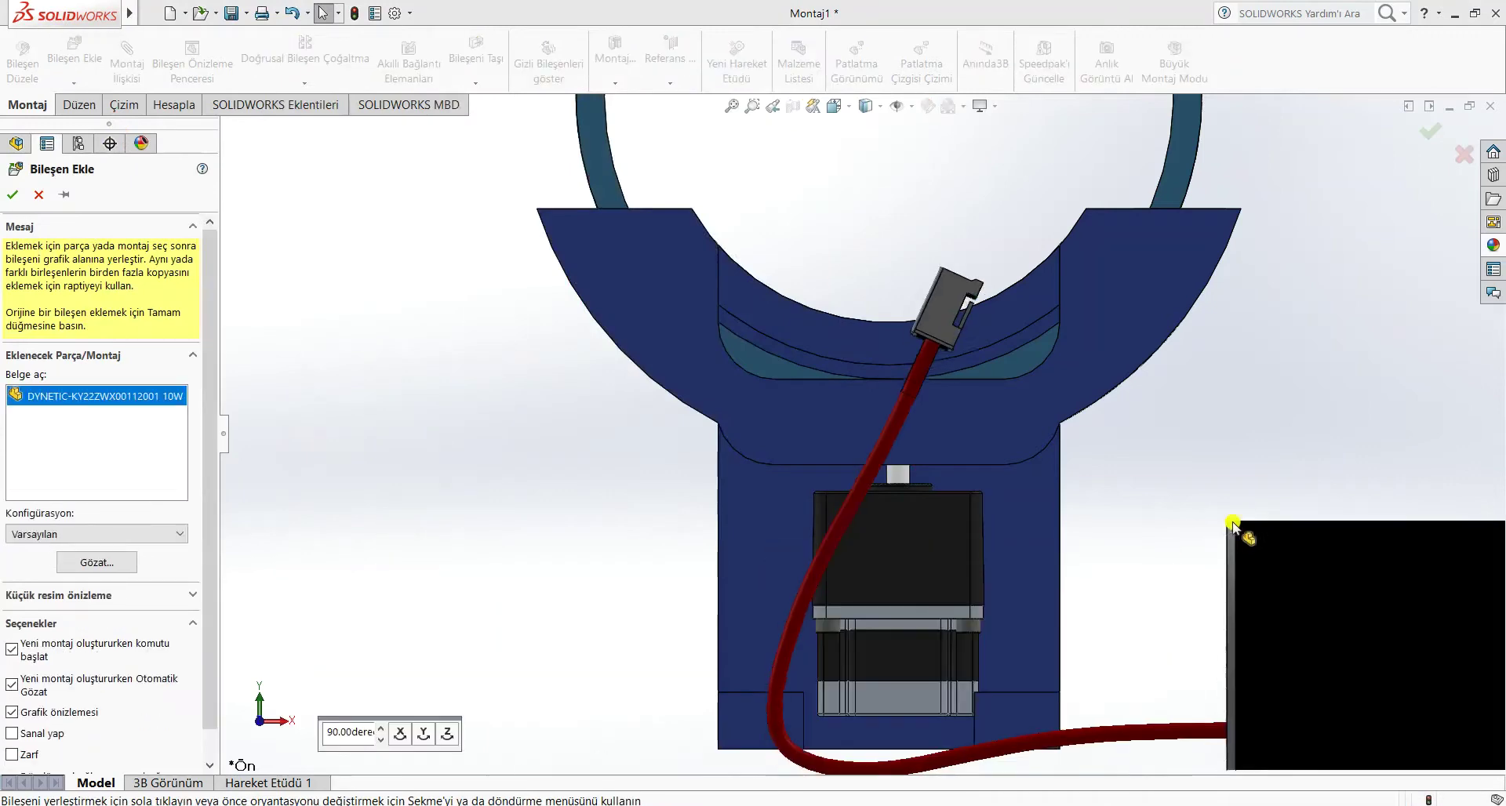
pyautogui.click(449, 734)
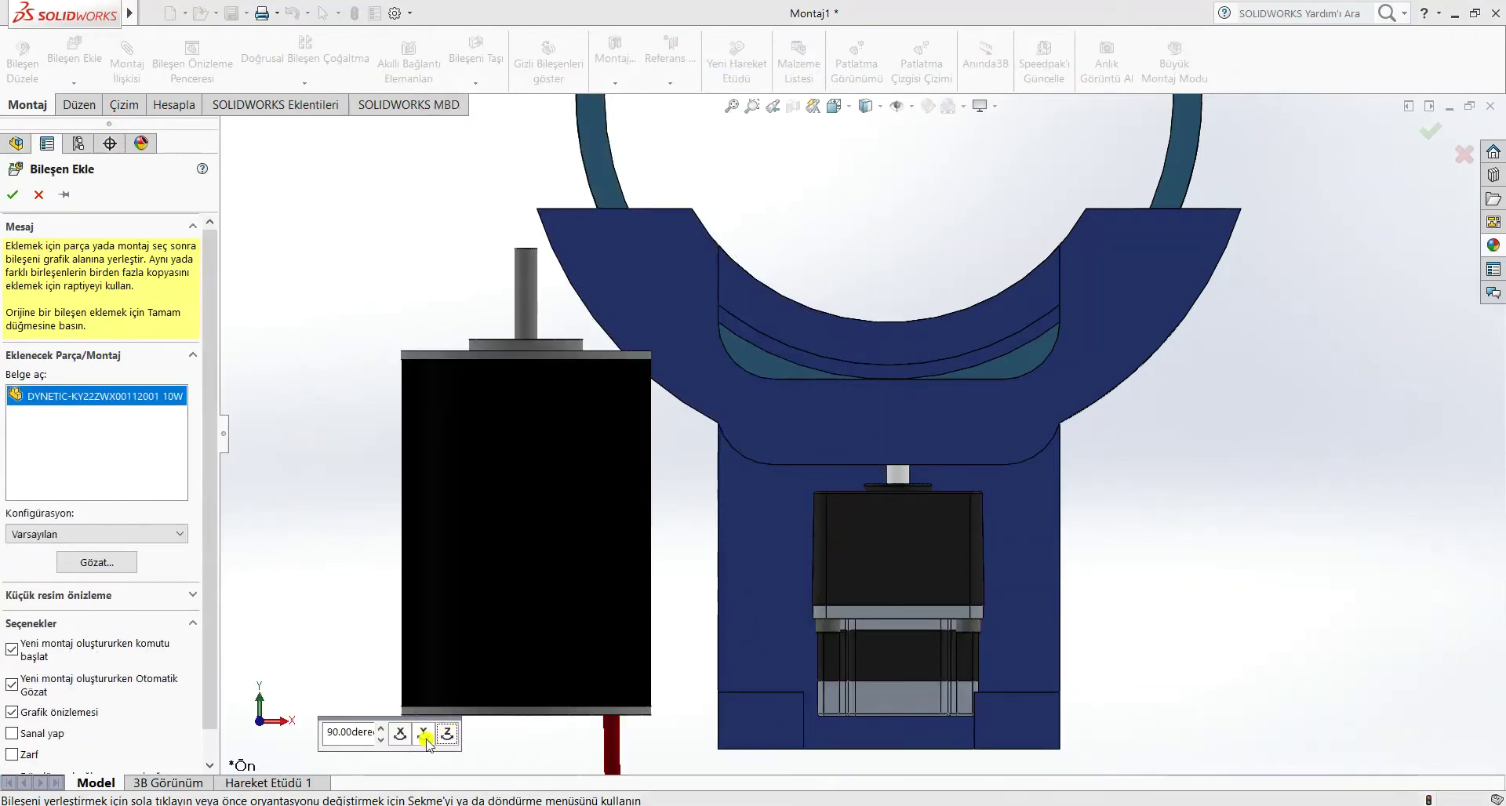
pyautogui.moveTo(1228, 751); pyautogui.dragTo(1126, 775, button='middle')
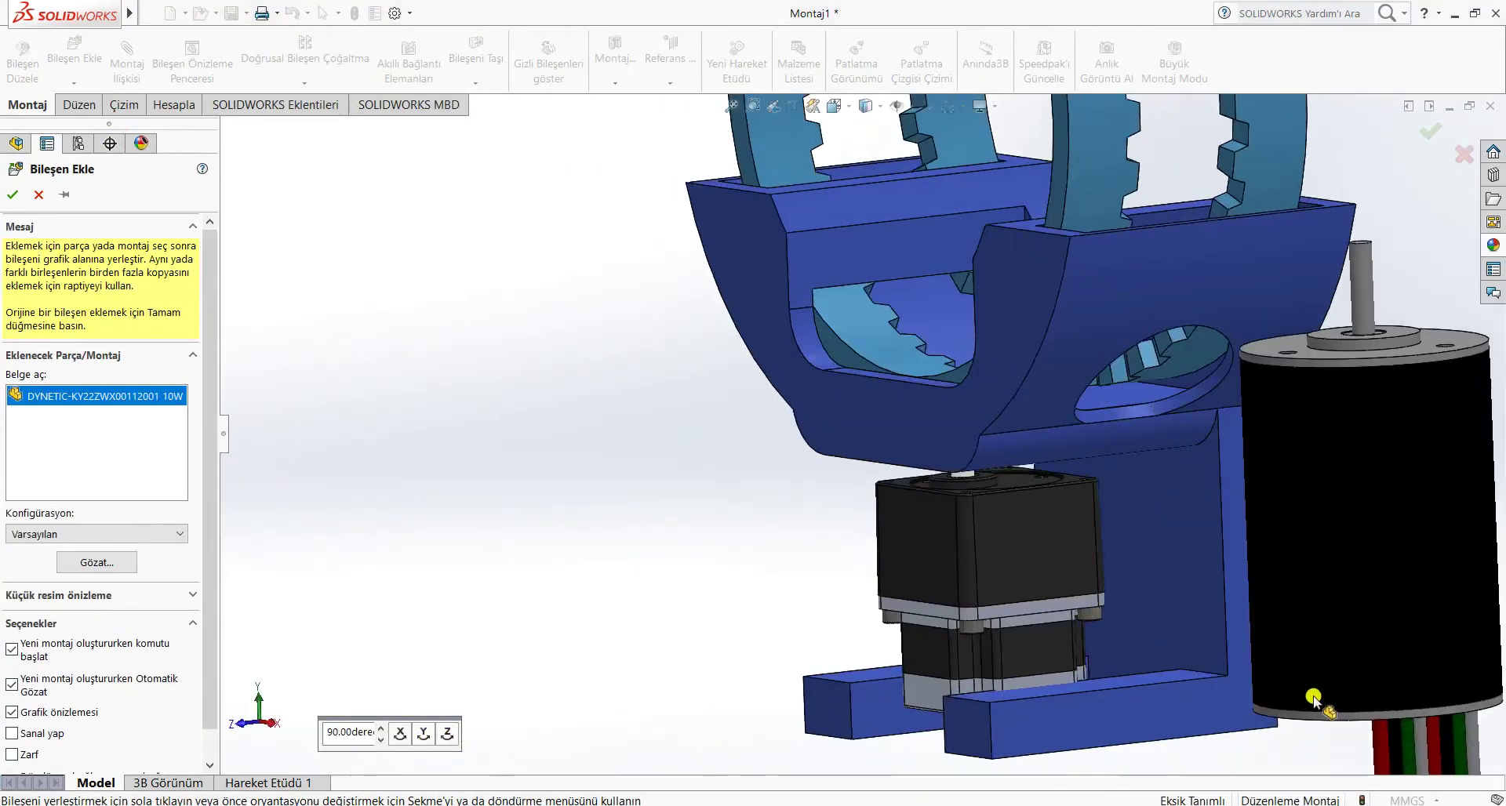
pyautogui.click(1146, 676)
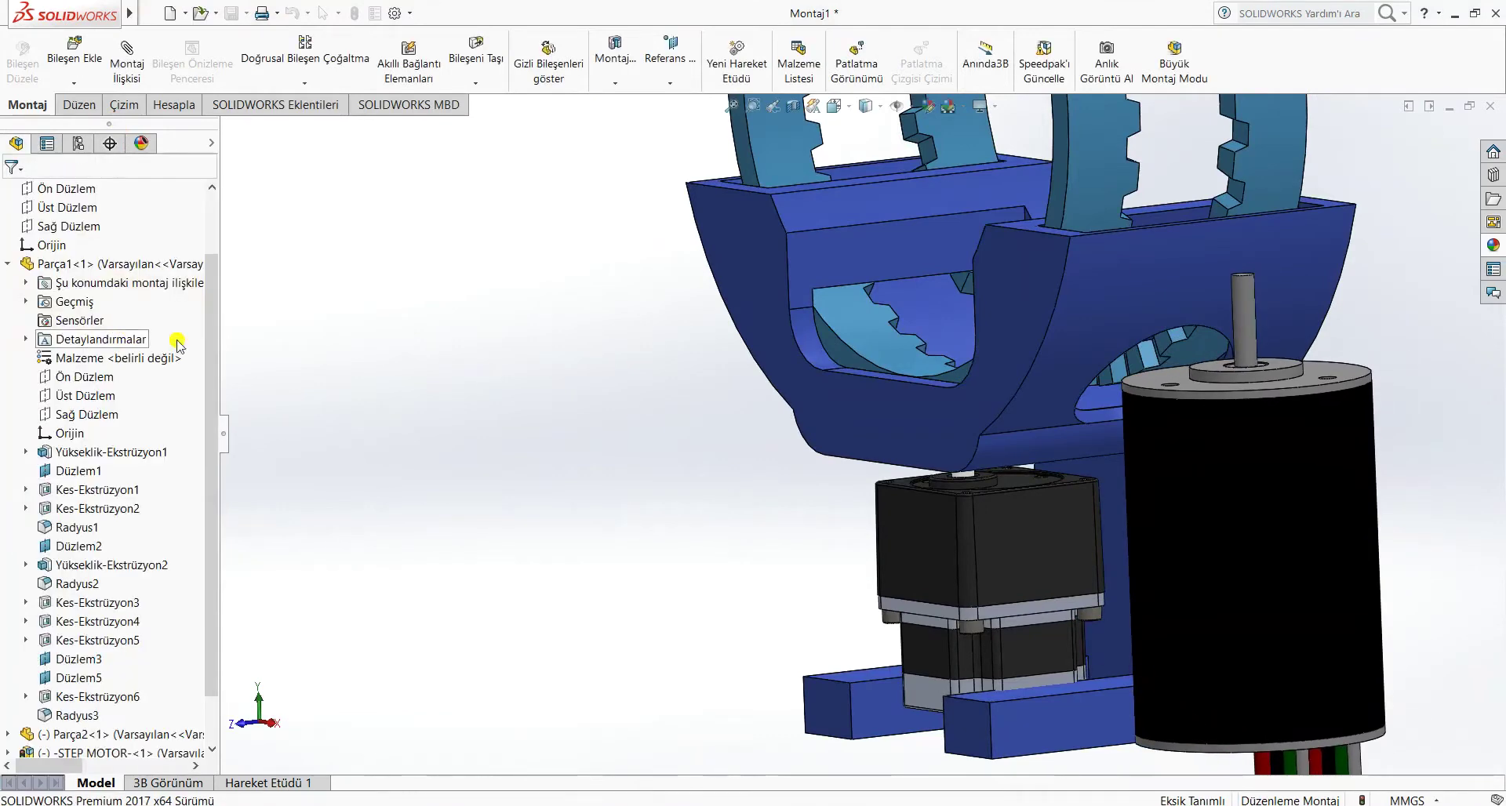
pyautogui.moveTo(571, 424); pyautogui.dragTo(835, 495, button='middle')
pyautogui.click(865, 561)
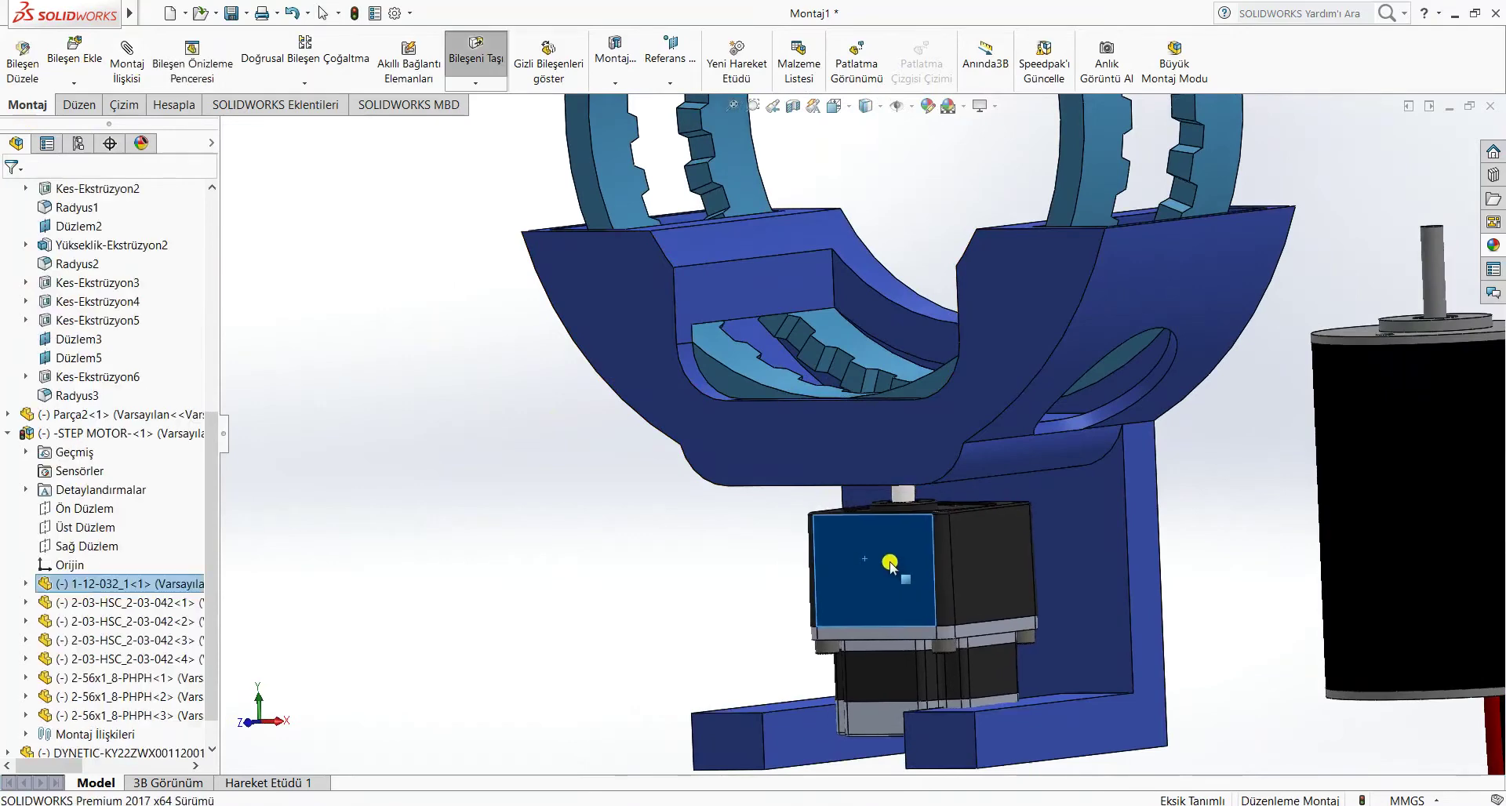
pyautogui.moveTo(1075, 565); pyautogui.dragTo(896, 566, button='middle')
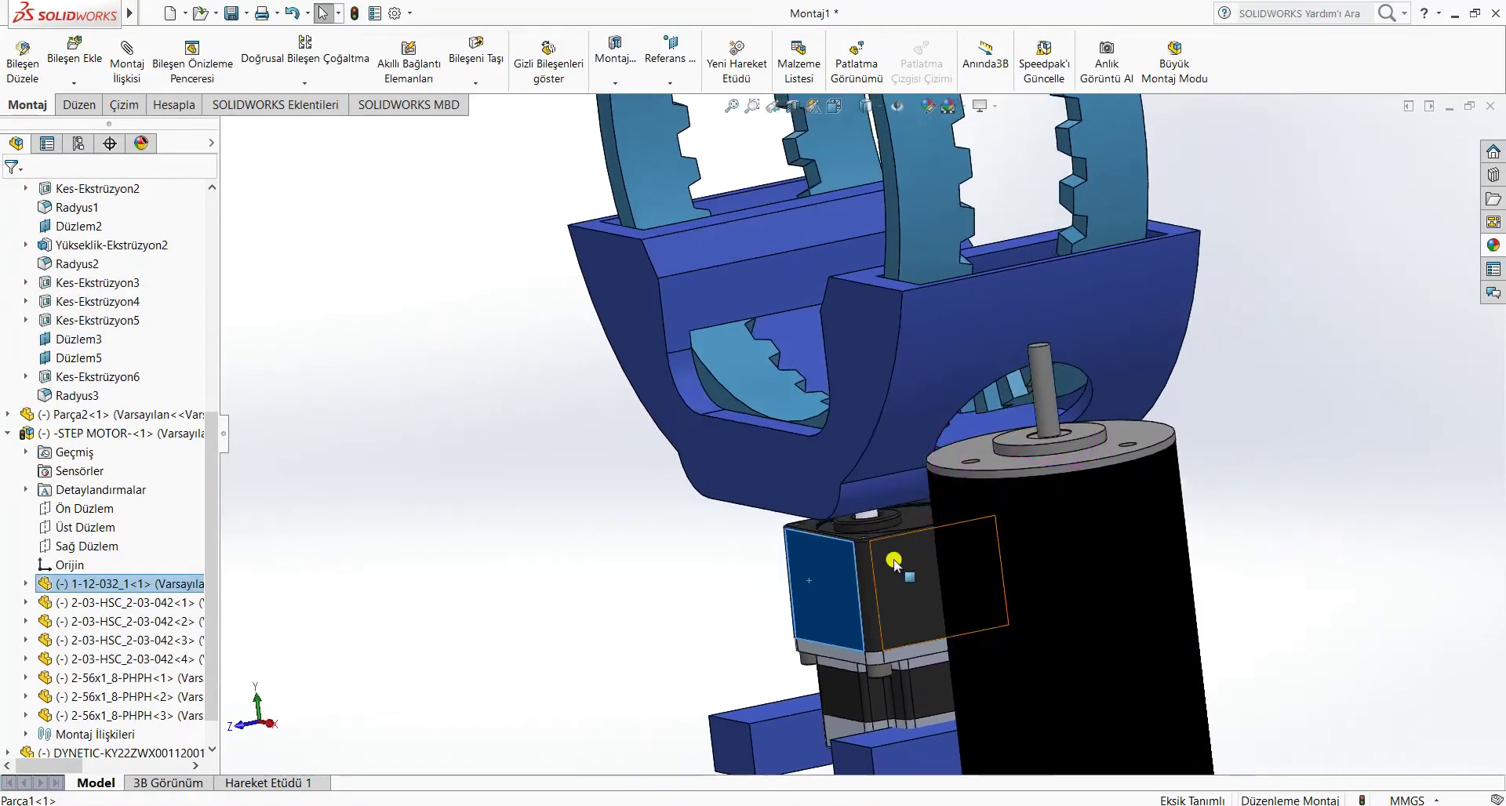
pyautogui.click(891, 575)
pyautogui.moveTo(672, 596); pyautogui.dragTo(712, 589, button='middle')
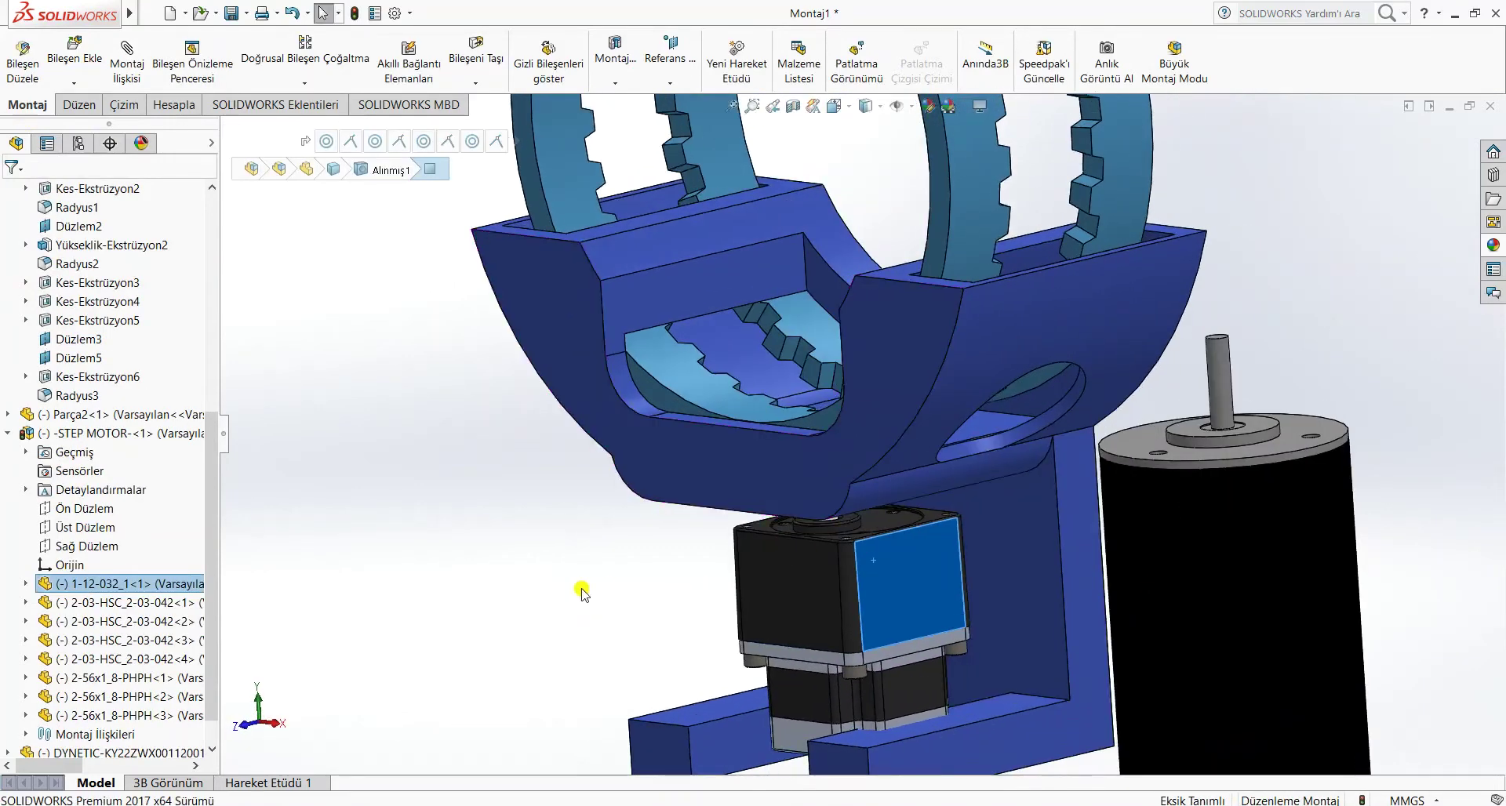
pyautogui.click(580, 590)
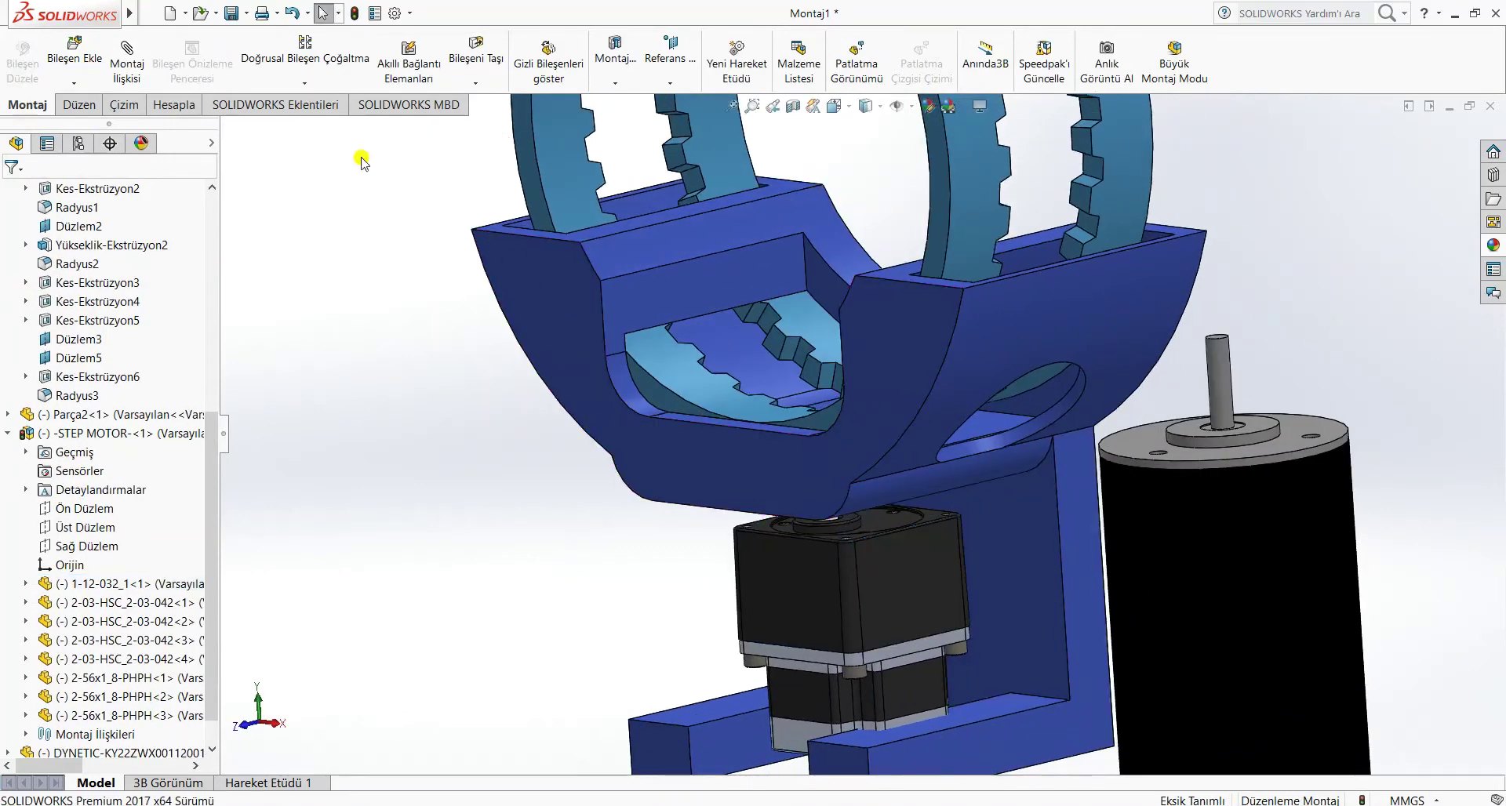
# - Rotate the step motor freely about its vertical axis below the cradle
pyautogui.click(473, 83)
pyautogui.click(527, 124)
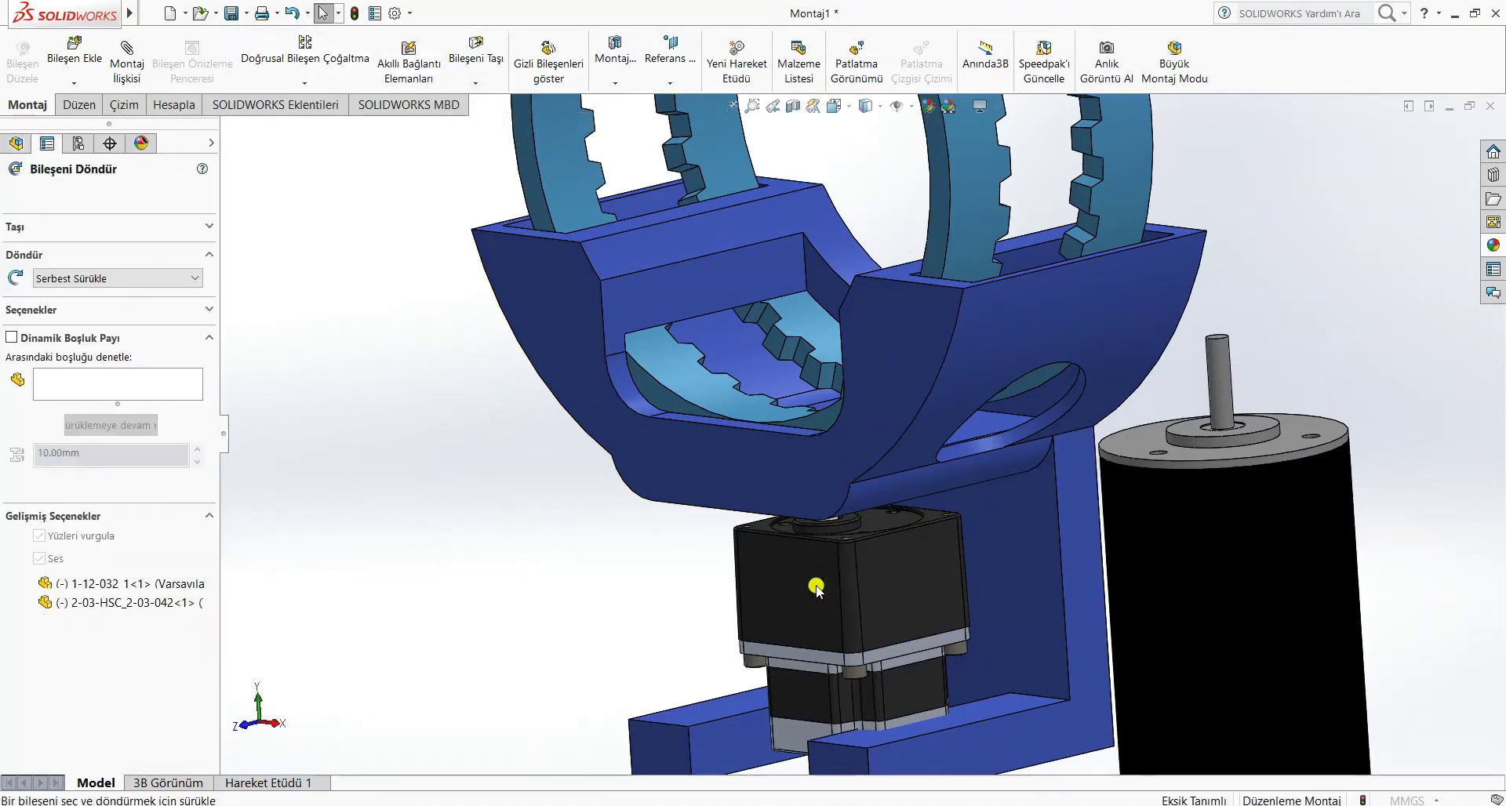
pyautogui.moveTo(845, 590); pyautogui.dragTo(1156, 583)
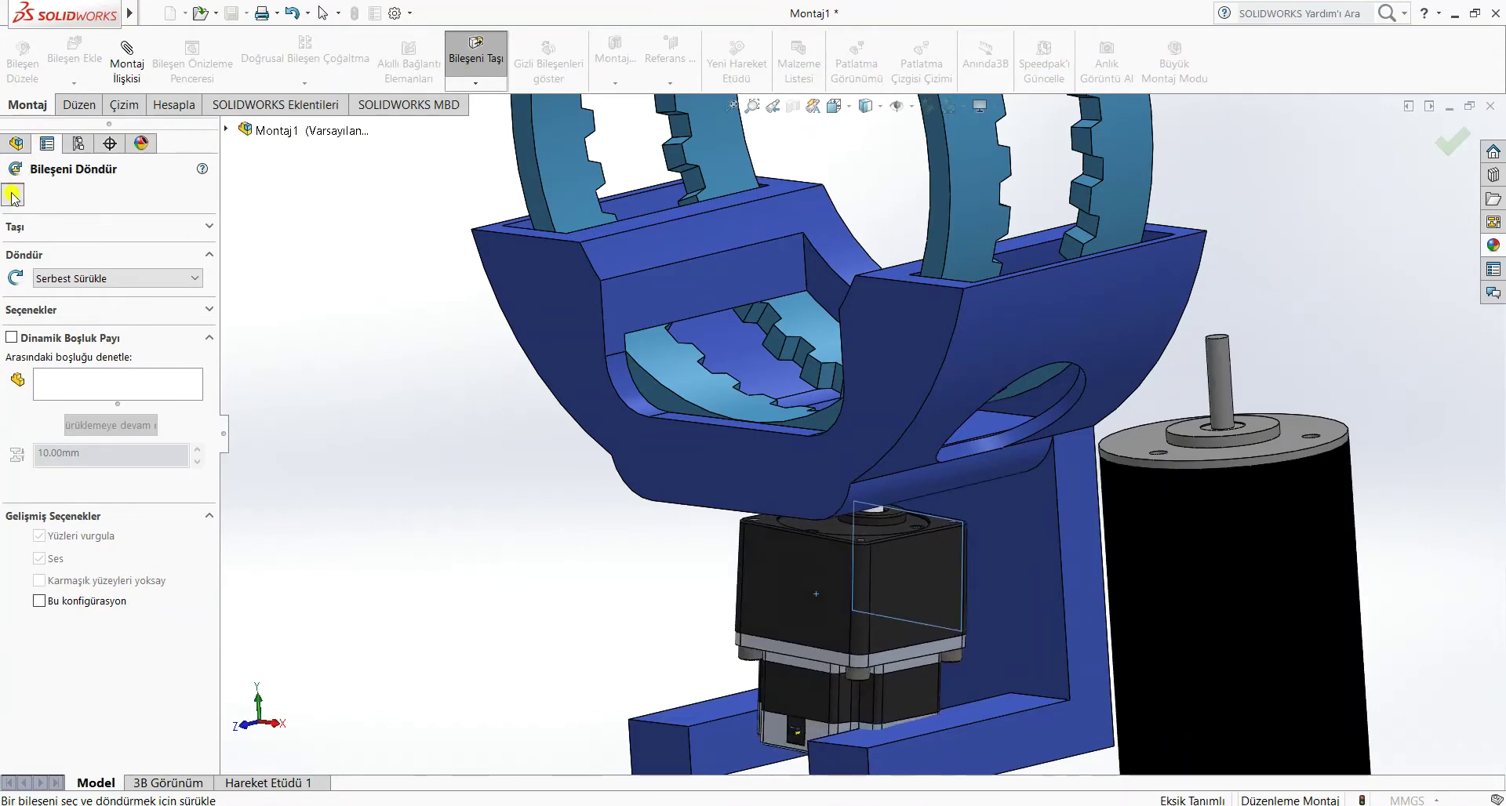
pyautogui.press('Escape')
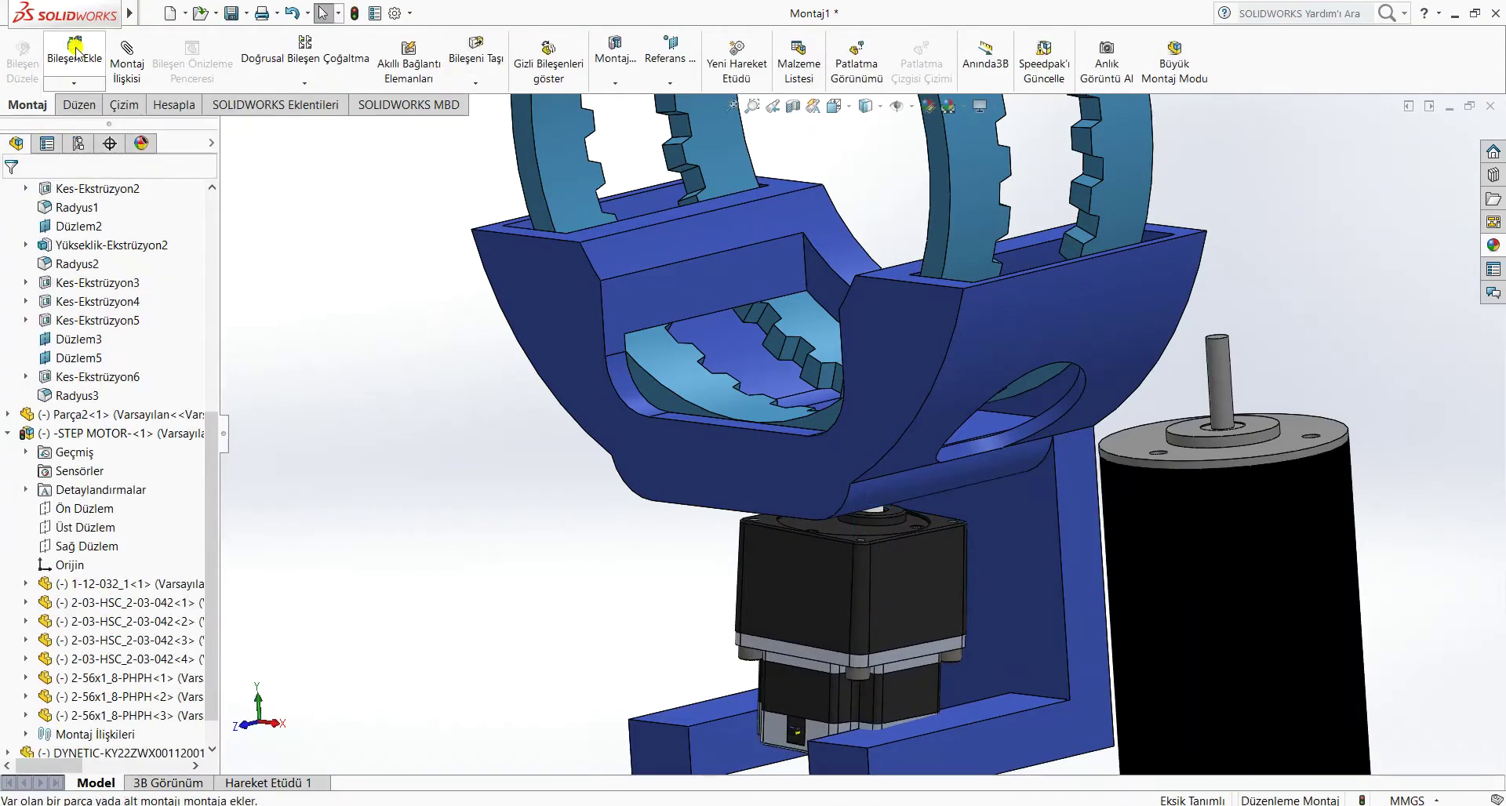
# - Insert the part Parça3 and place it upright above the round hole in the base's cradle
pyautogui.click(76, 53)
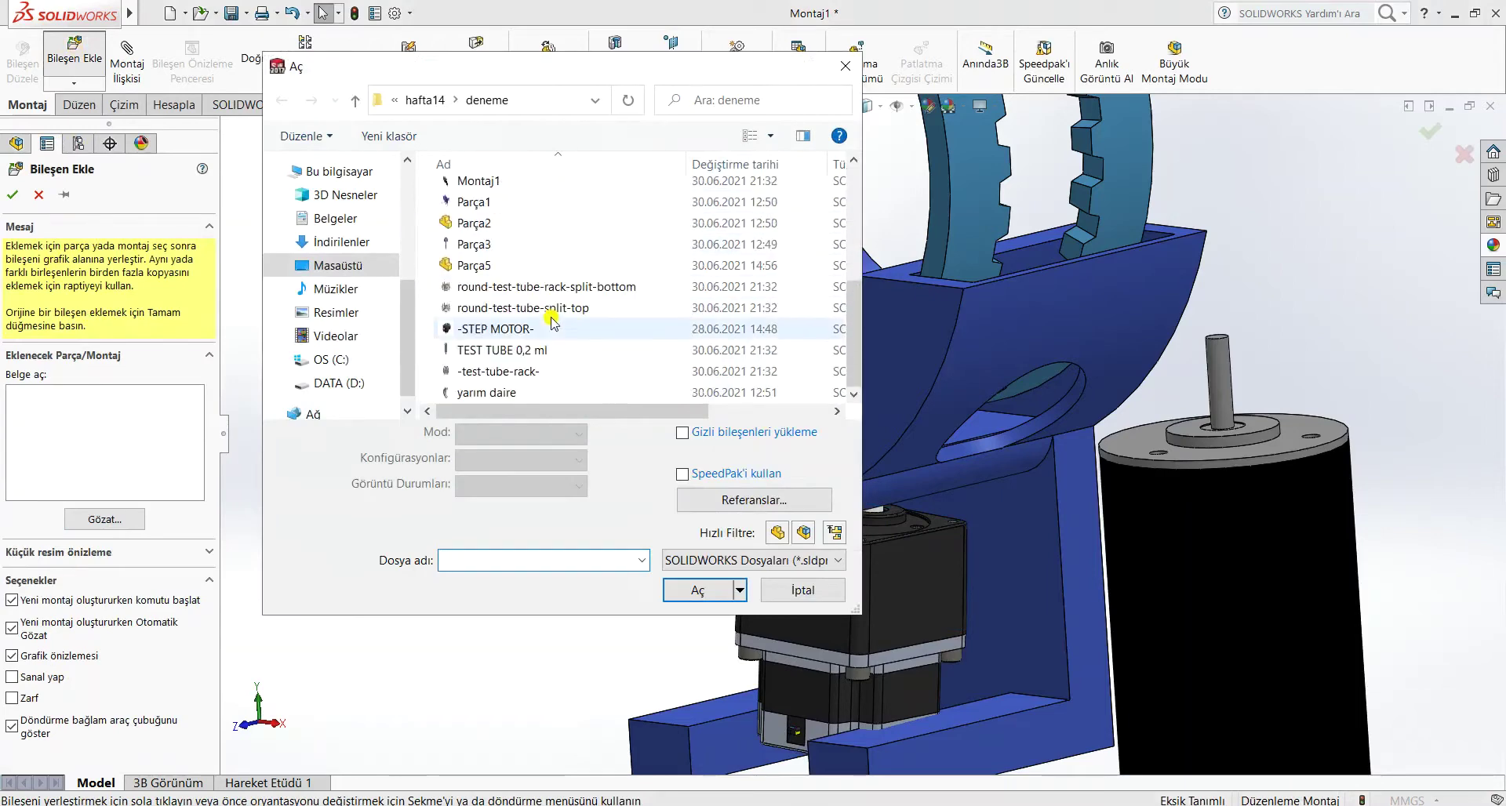
pyautogui.click(517, 244)
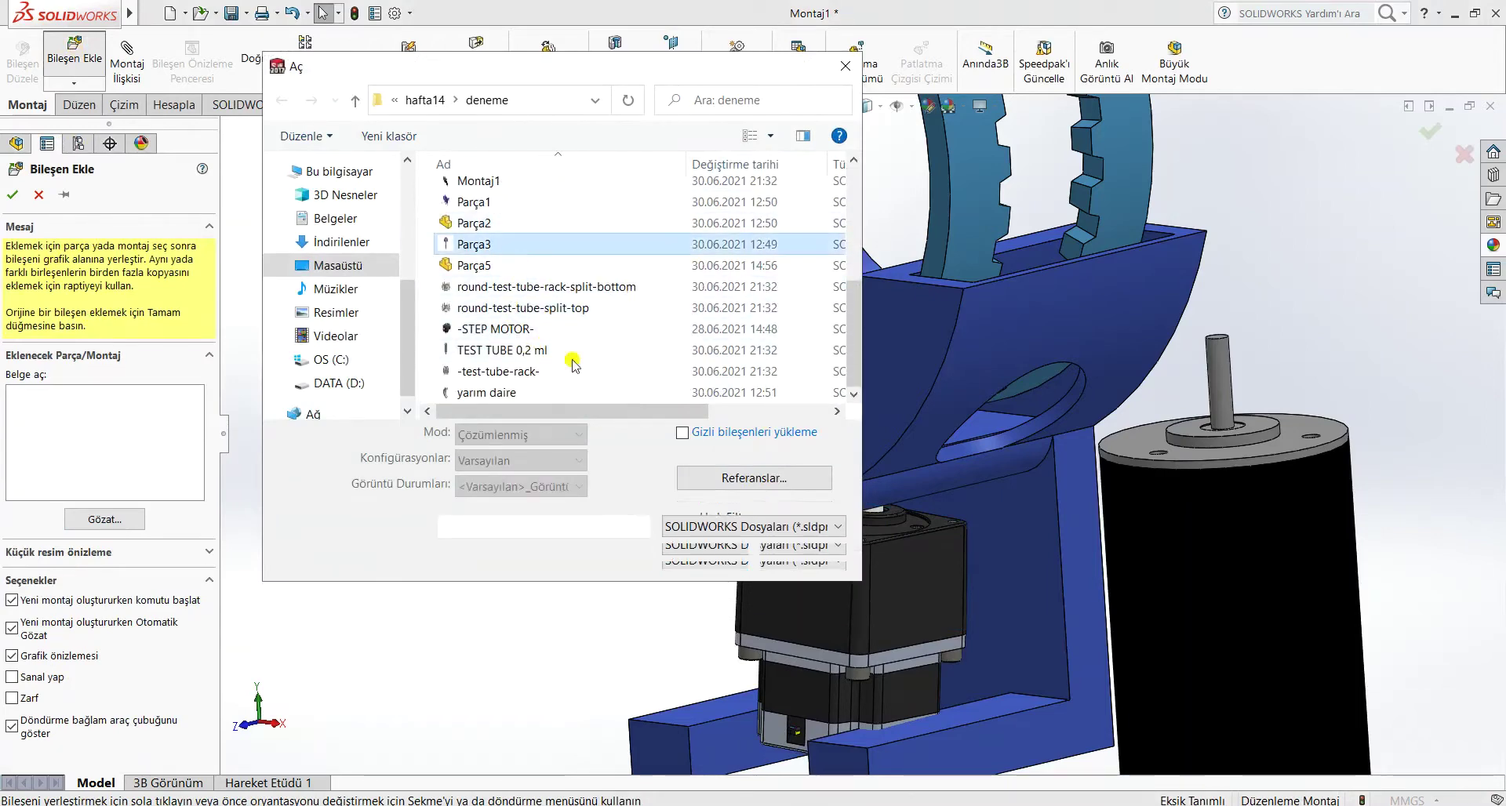
pyautogui.click(688, 558)
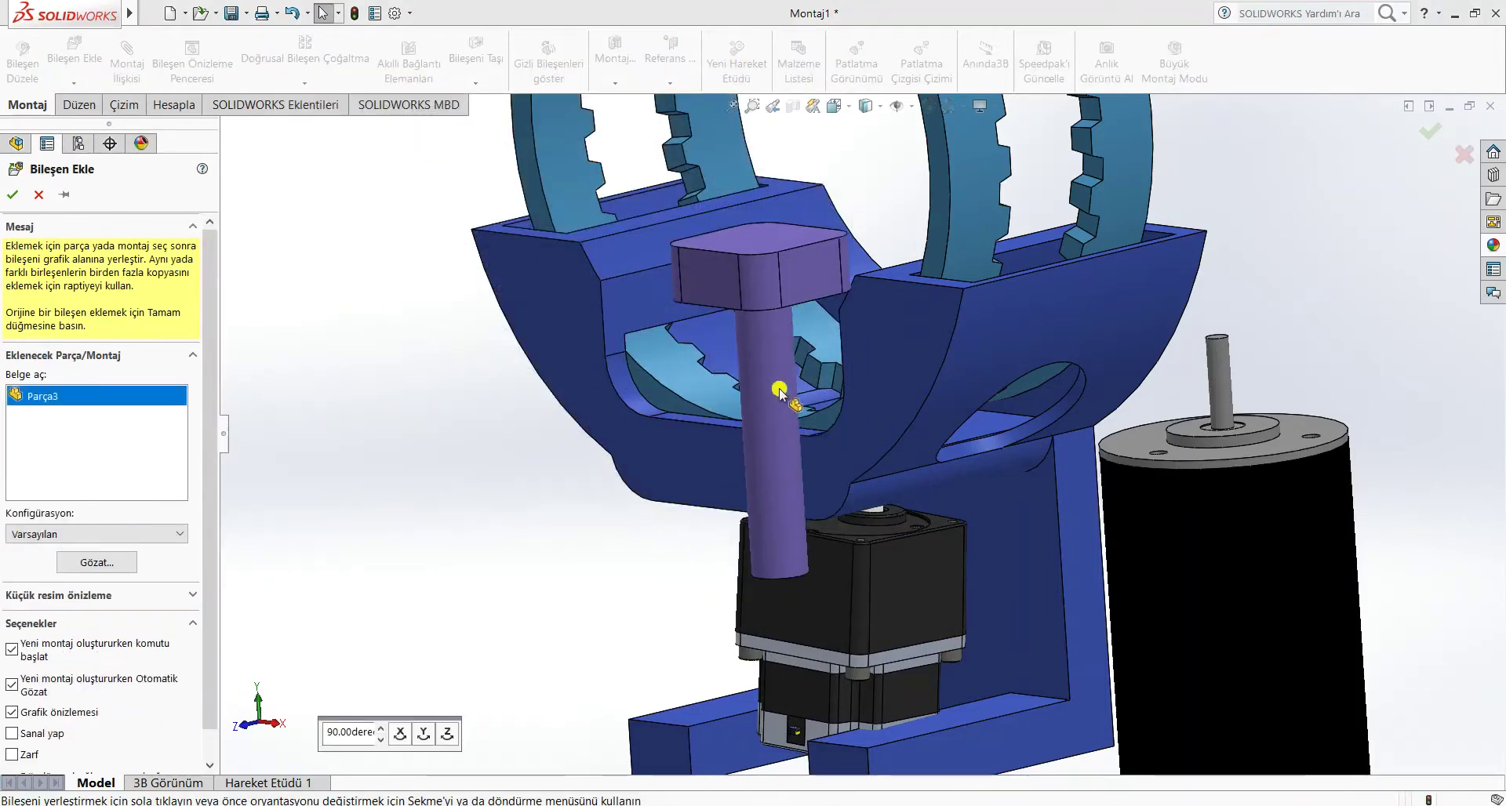
pyautogui.scroll(-5, 815, 439)
pyautogui.moveTo(820, 459); pyautogui.dragTo(791, 473, button='middle')
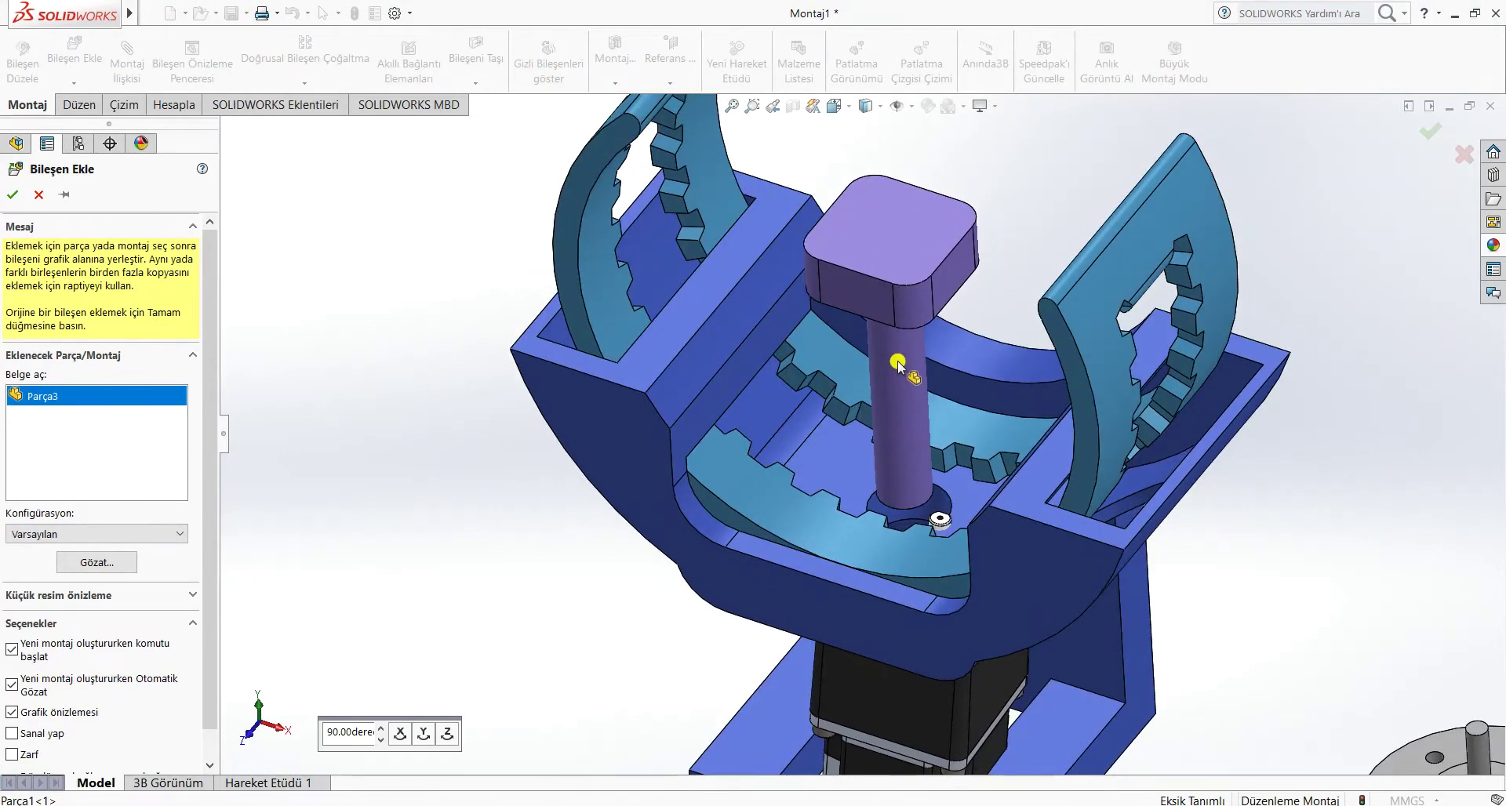
pyautogui.click(1152, 510)
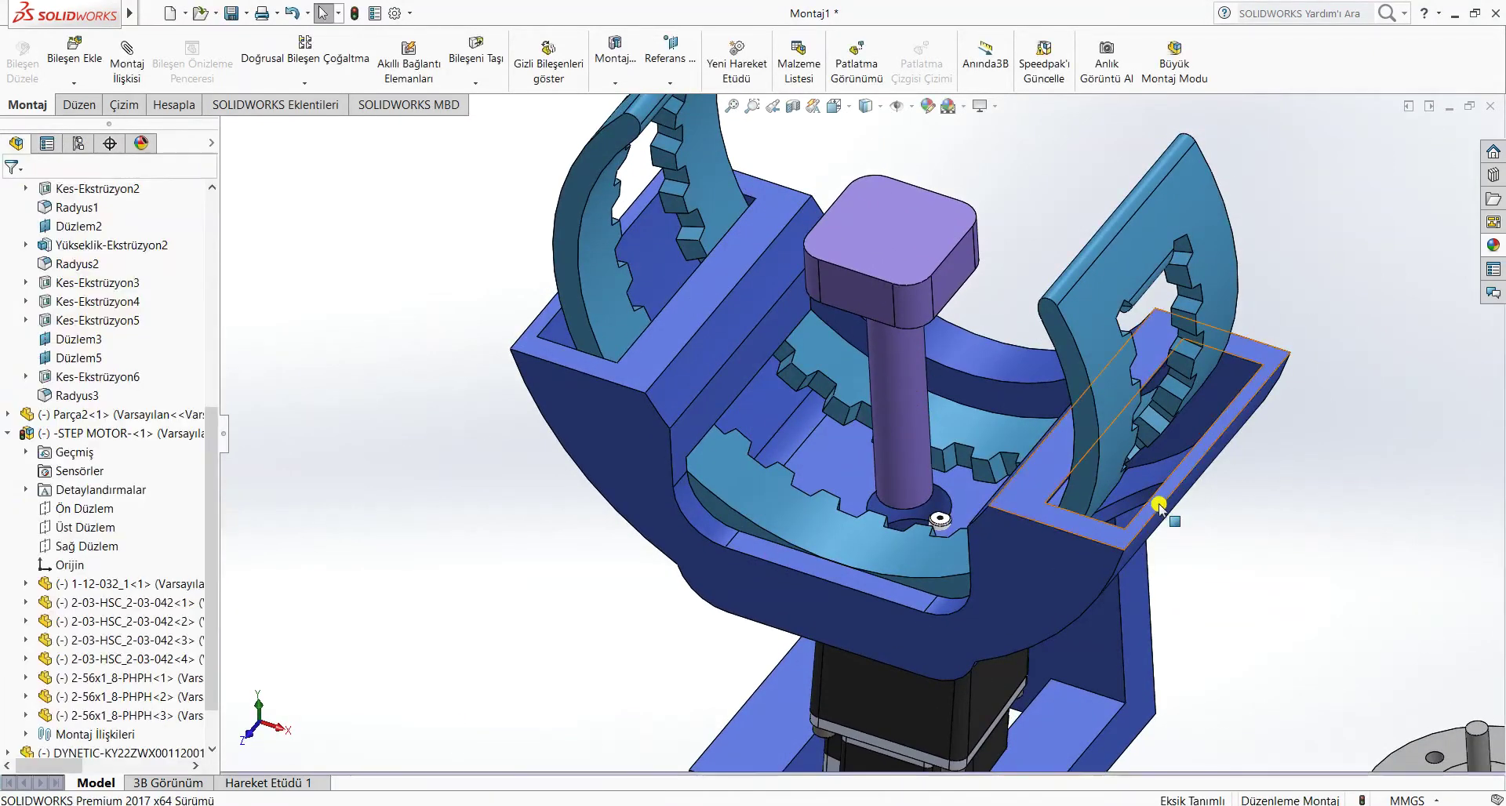
# - Mate the step motor's shaft concentric with the round hole in the cradle floor of Parça1
pyautogui.scroll(-3, 1106, 515)
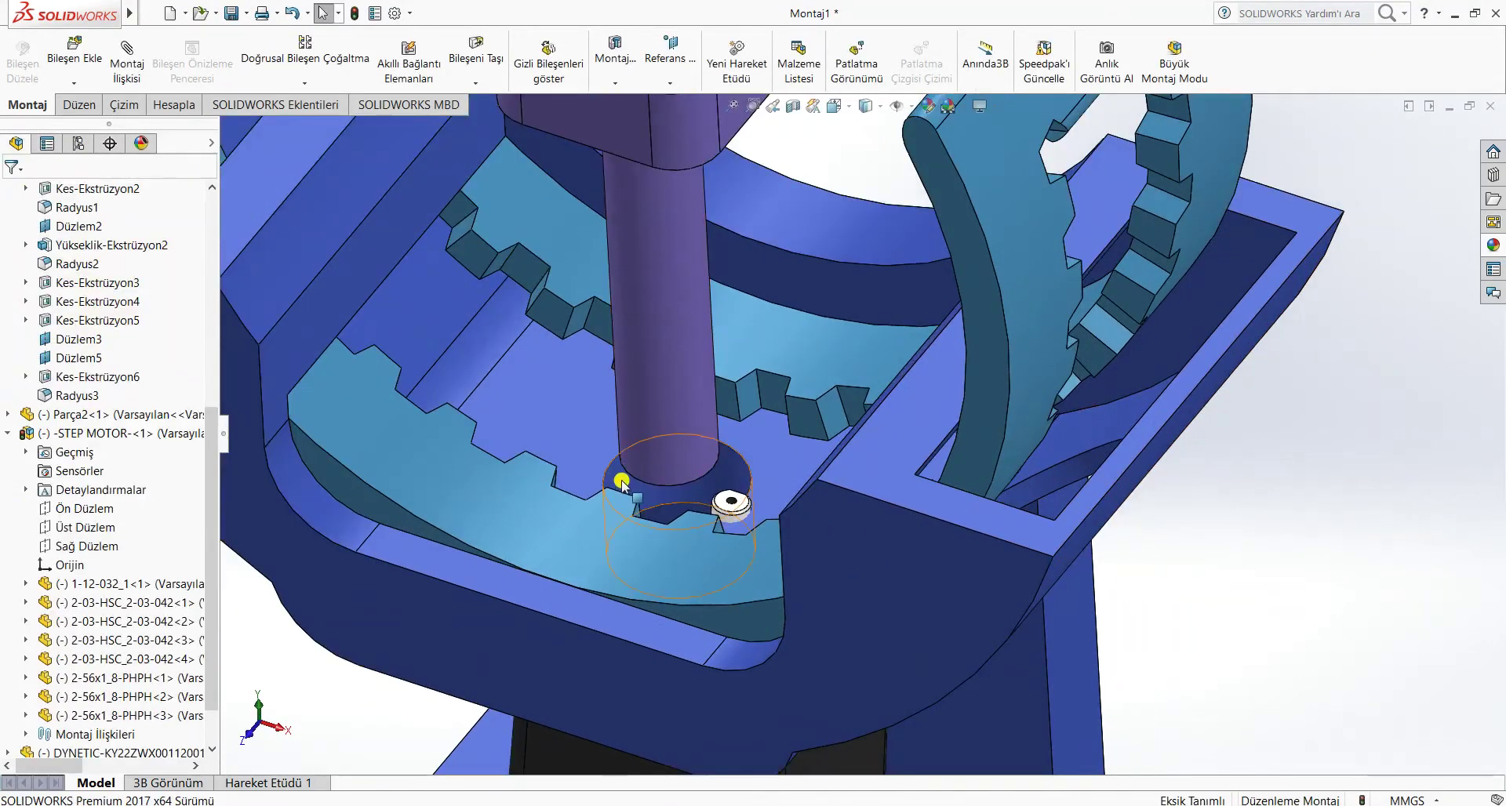
pyautogui.click(622, 484)
pyautogui.moveTo(722, 526); pyautogui.dragTo(772, 543, button='middle')
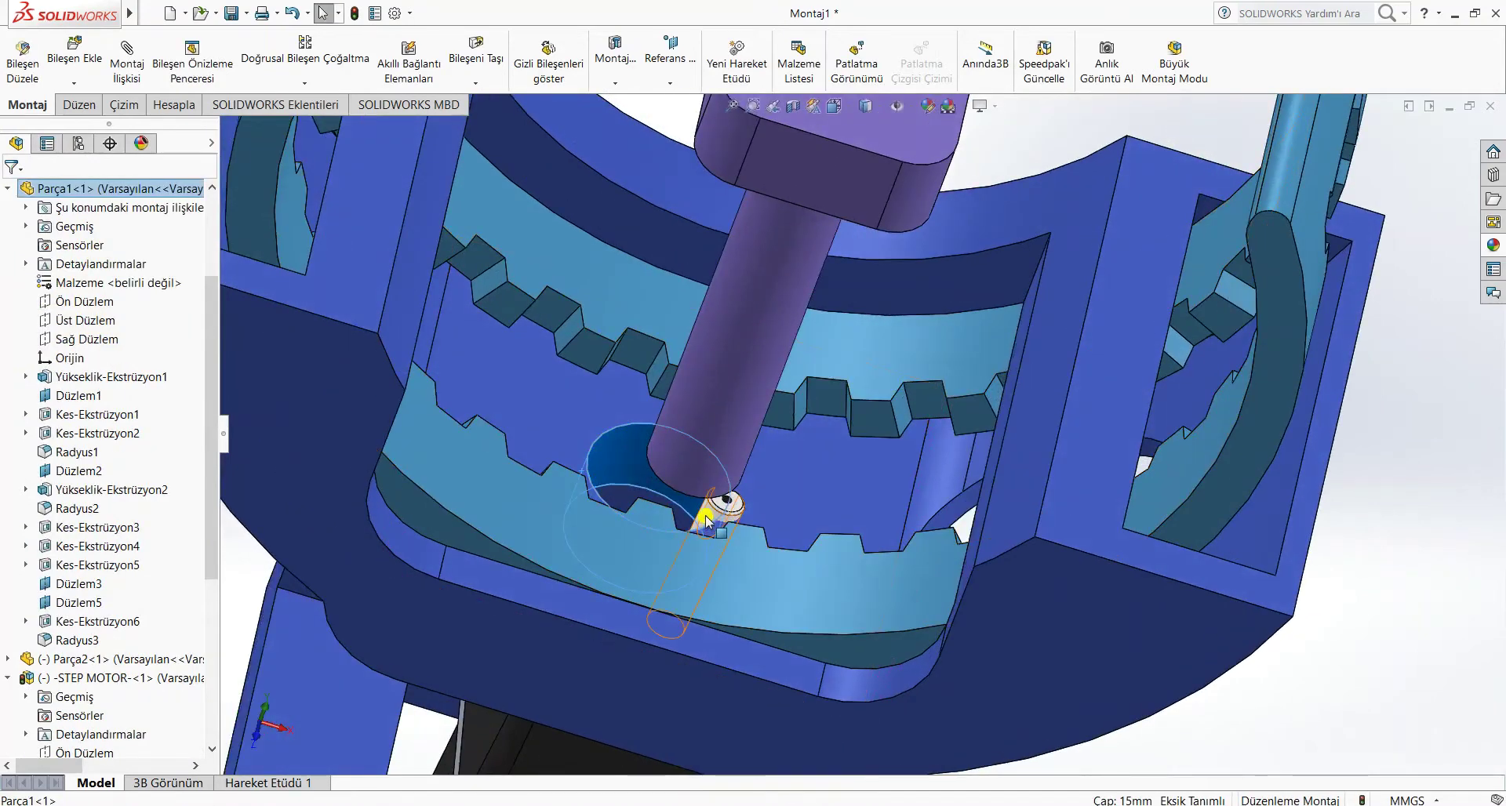
pyautogui.keyDown('ctrl'); pyautogui.click(706, 520); pyautogui.keyUp('ctrl')
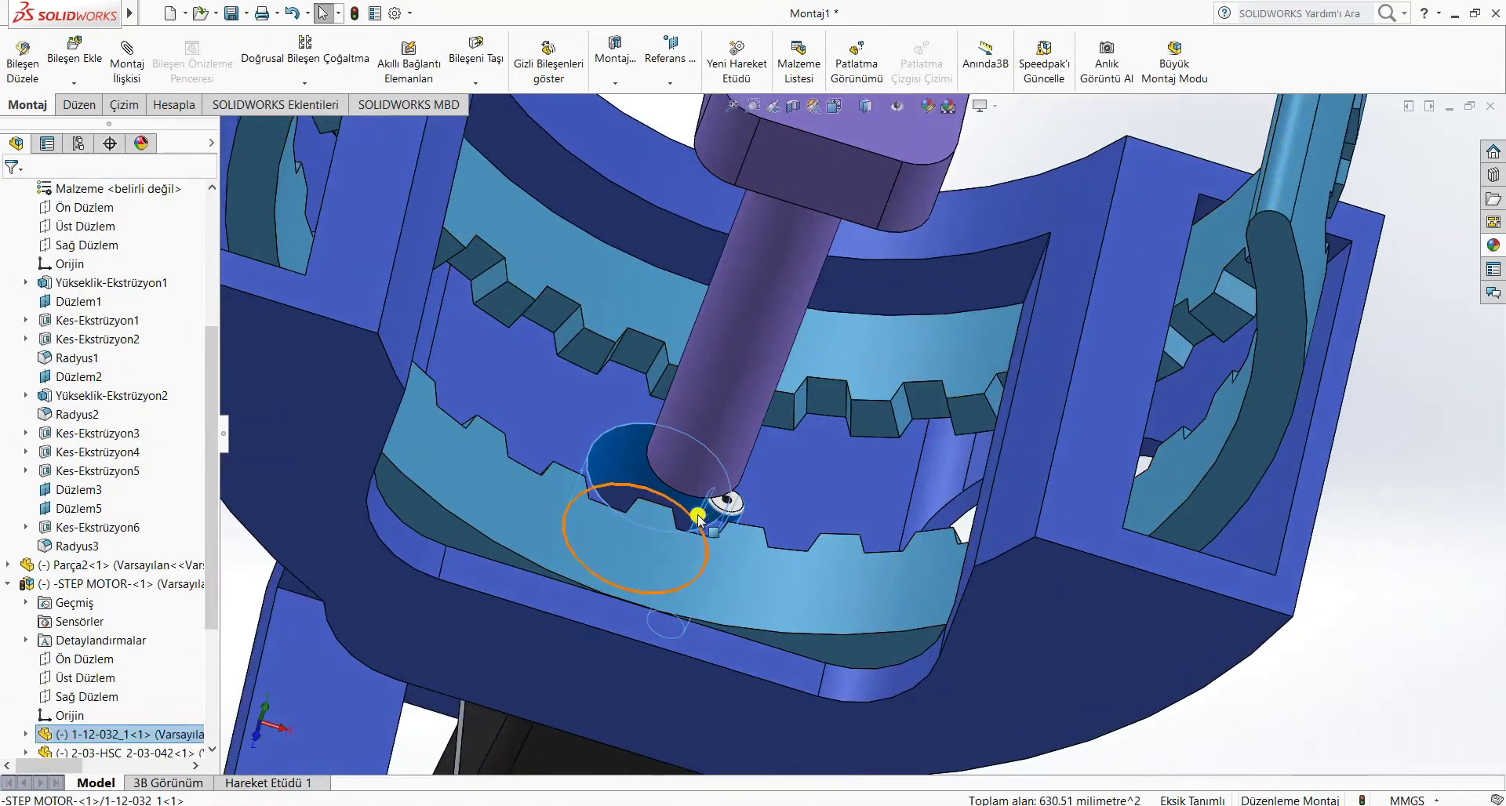
pyautogui.click(115, 69)
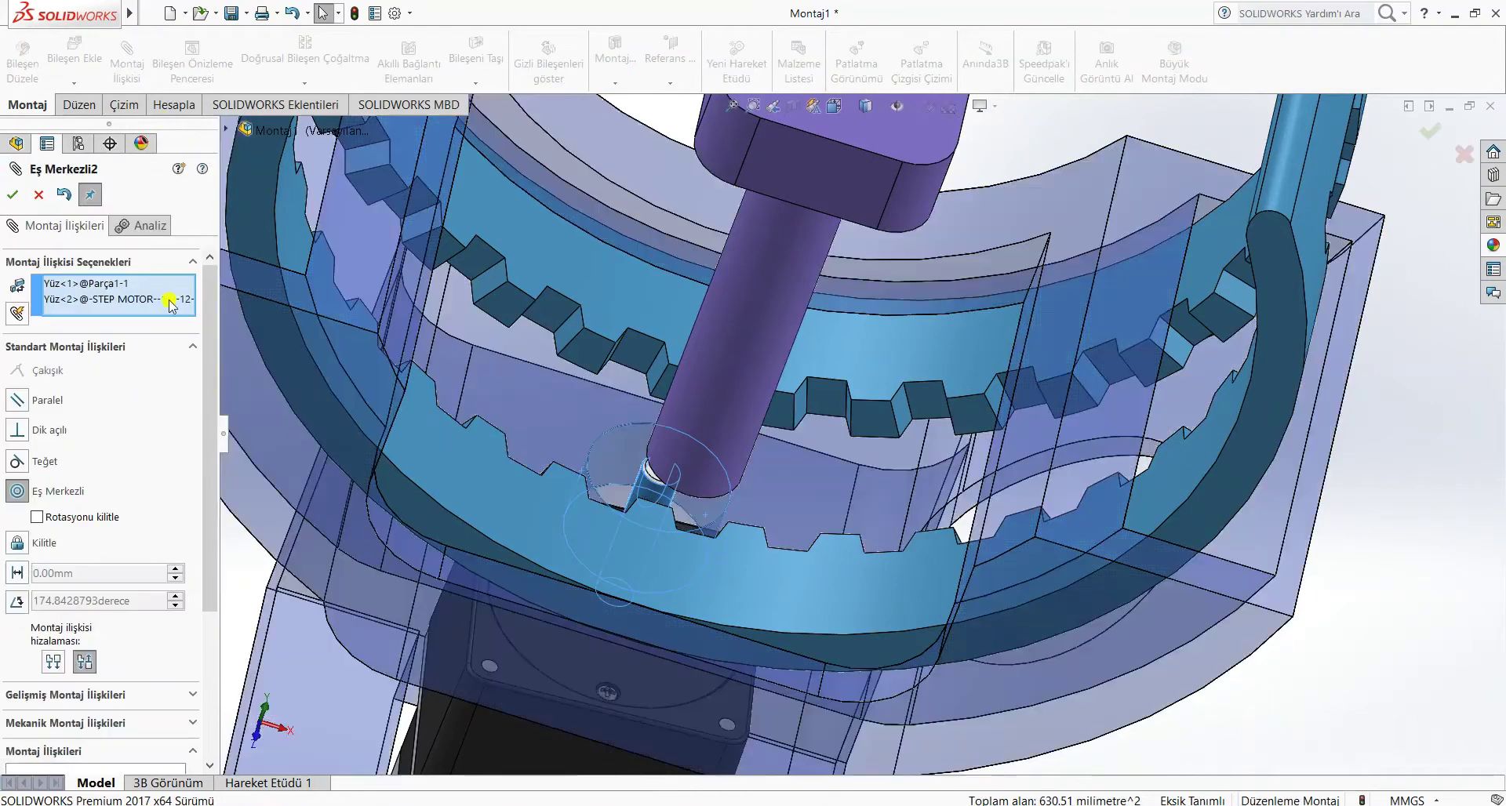
pyautogui.click(13, 196)
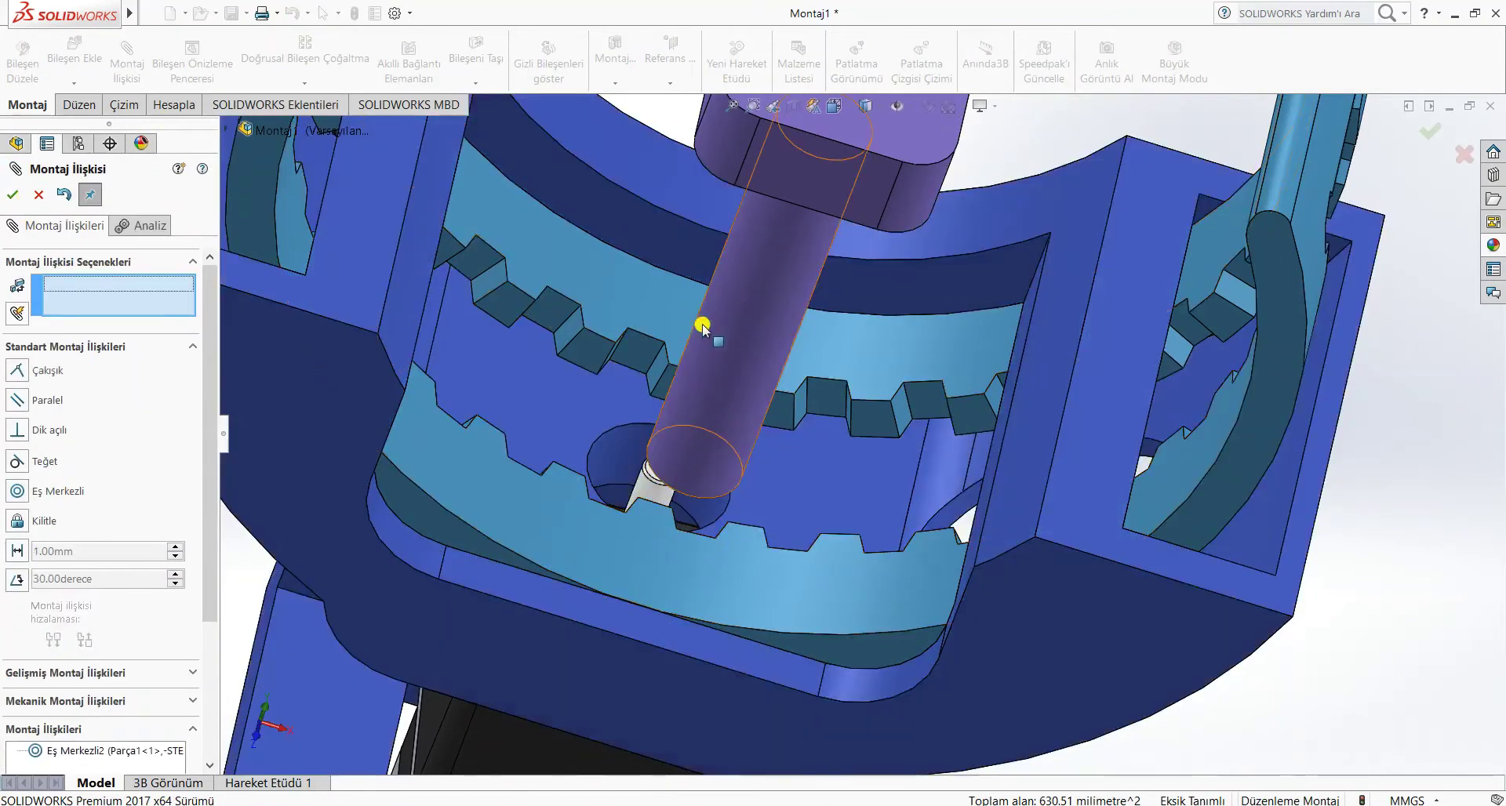
# - Mate the bore of Parça3 concentric with the step motor's shaft
pyautogui.moveTo(731, 327); pyautogui.dragTo(726, 190)
pyautogui.moveTo(836, 329); pyautogui.dragTo(828, 430, button='middle')
pyautogui.click(734, 208)
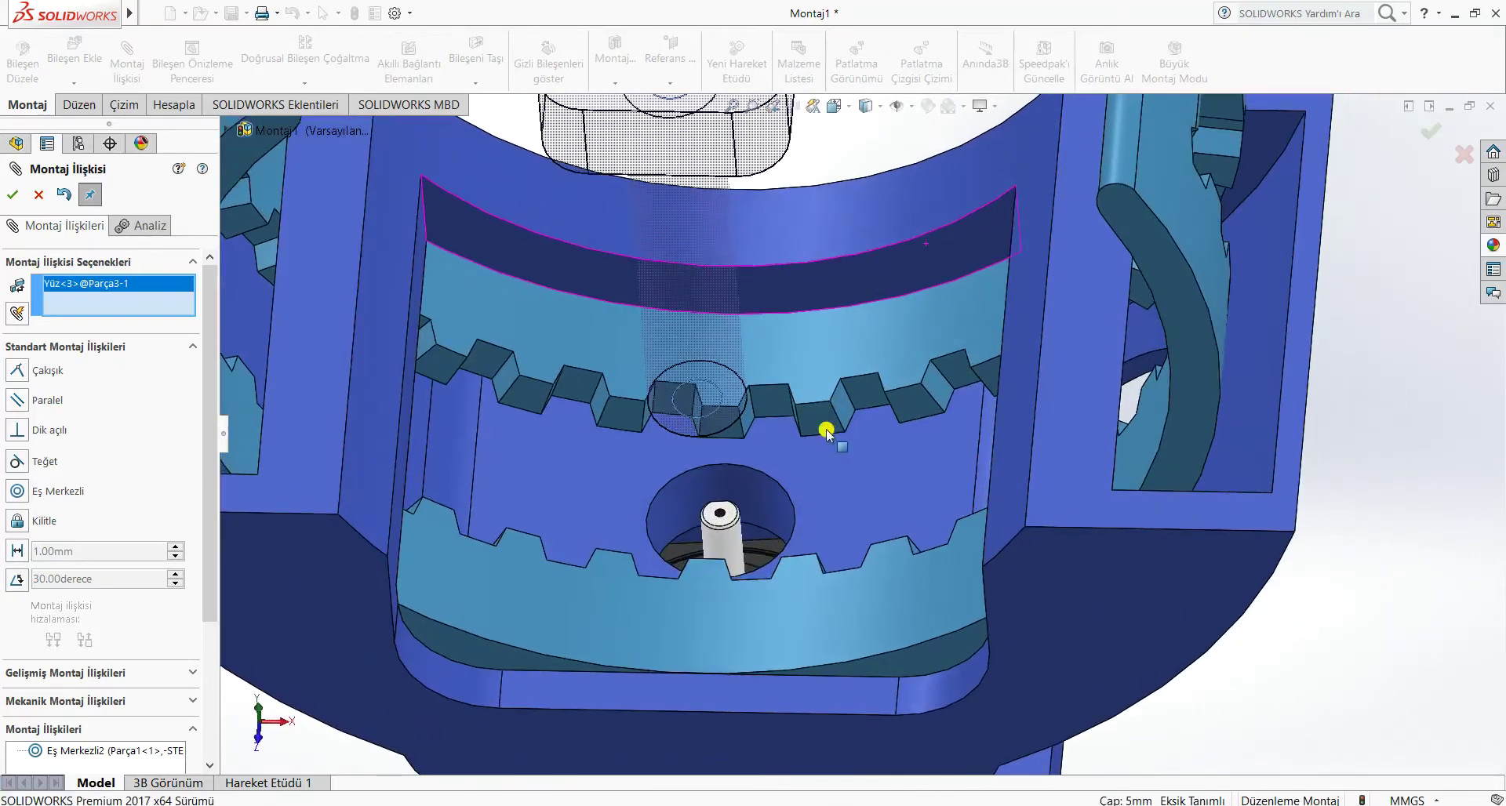
pyautogui.click(720, 542)
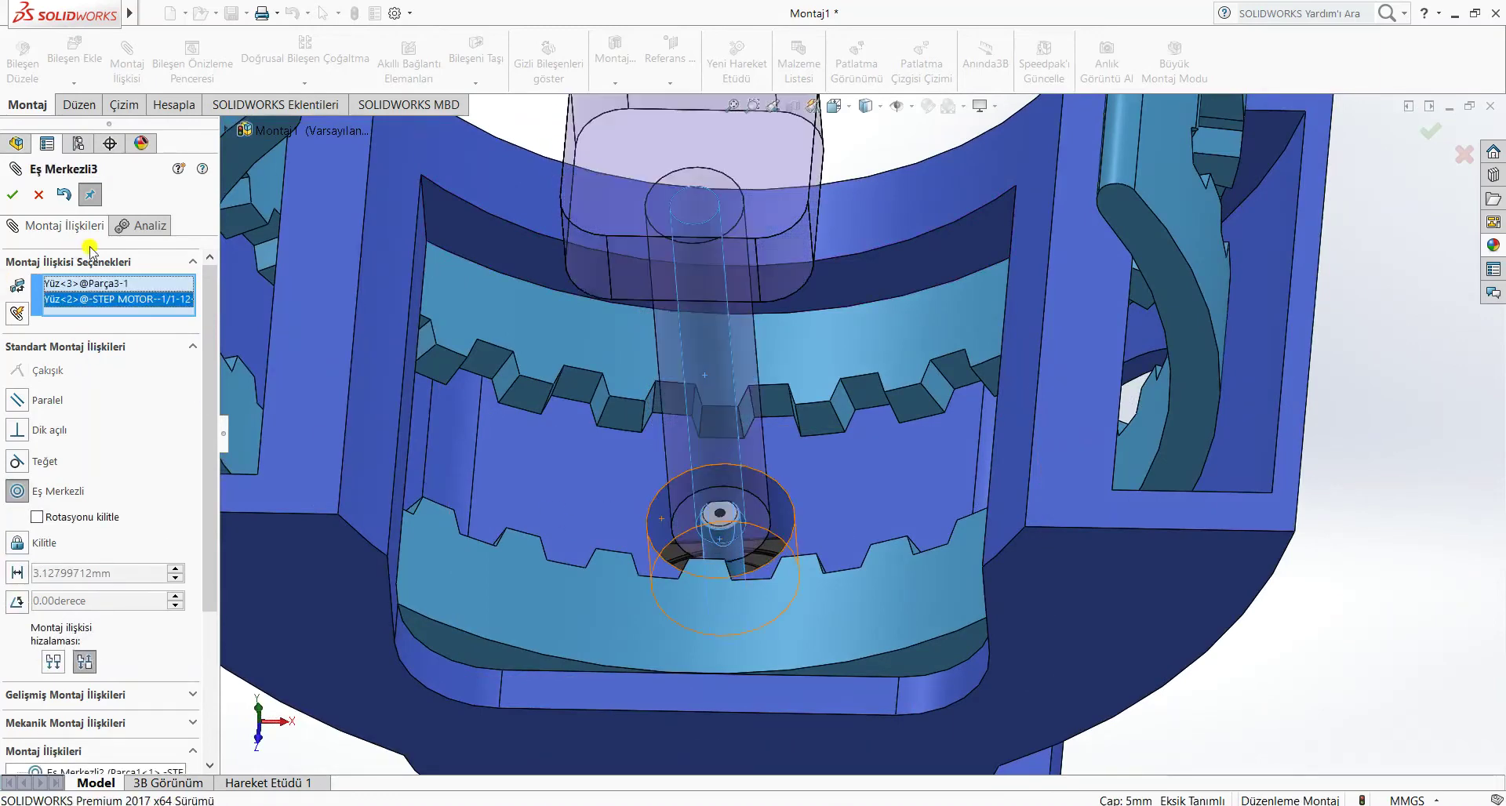
pyautogui.click(12, 195)
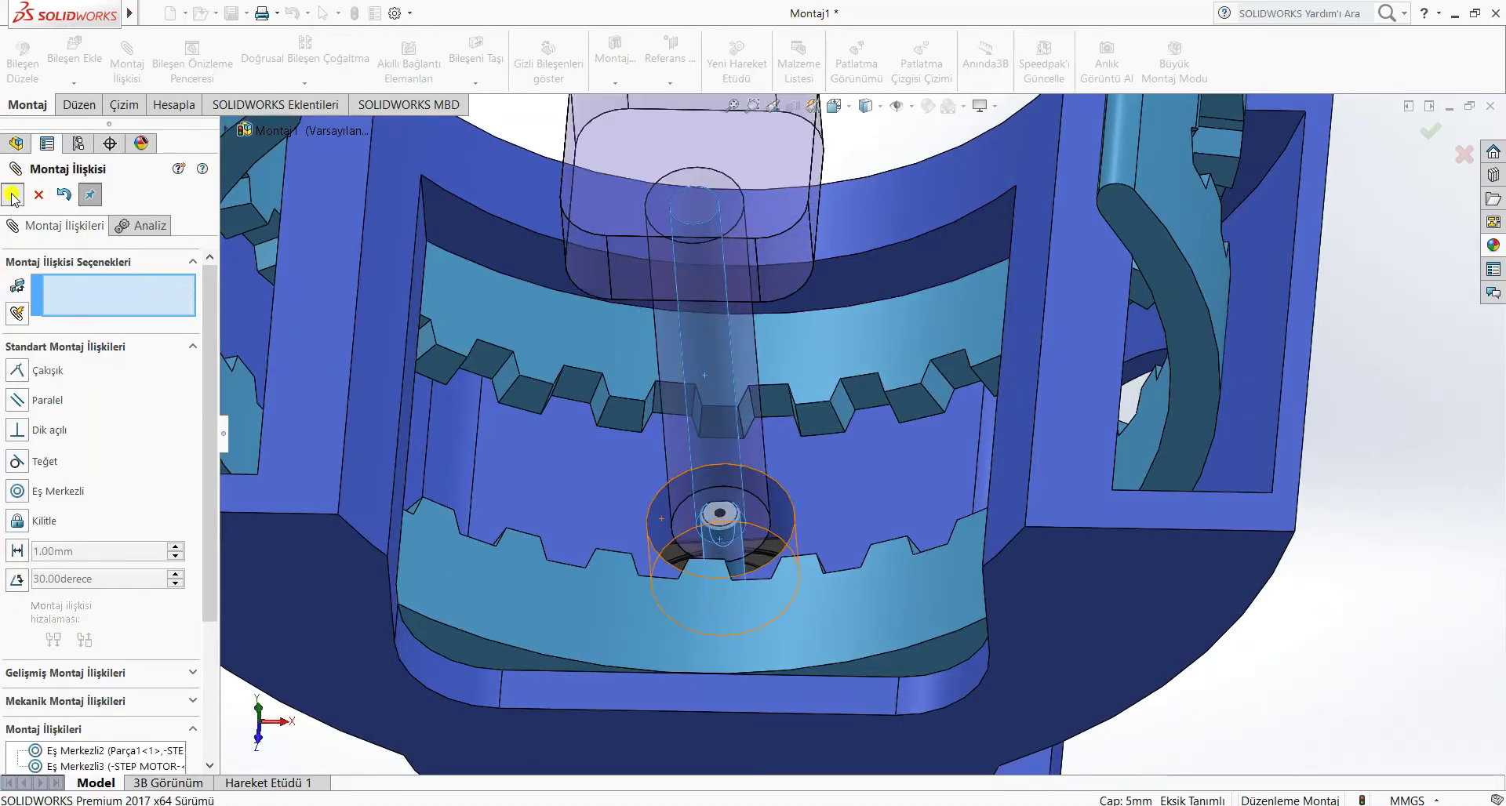
# - Add a coincident mate between the lower end face of Parça3 and the step motor's raised top face
pyautogui.moveTo(656, 437); pyautogui.dragTo(665, 549, button='middle')
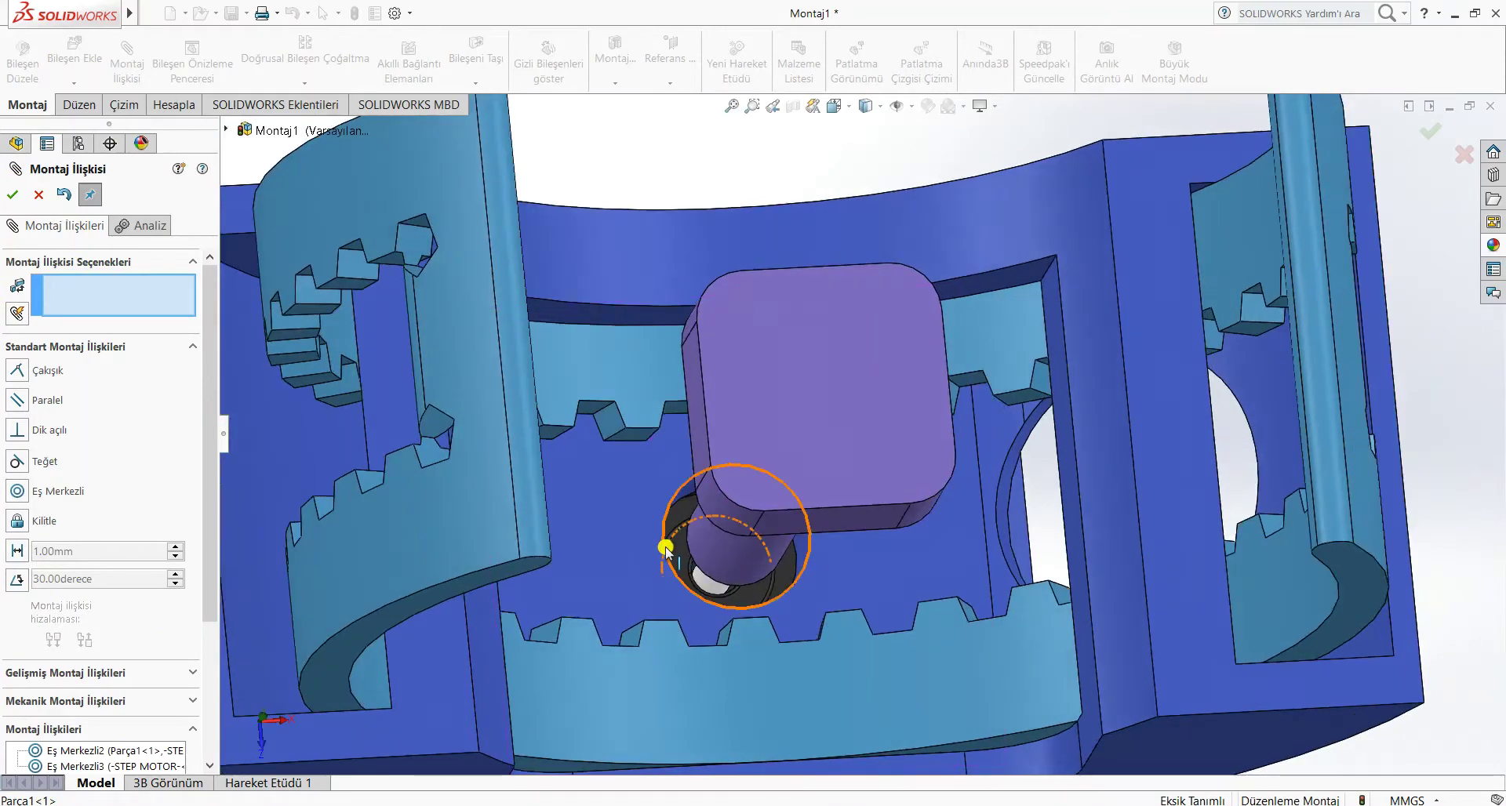
pyautogui.moveTo(830, 608); pyautogui.dragTo(785, 647, button='middle')
pyautogui.scroll(-5, 816, 555)
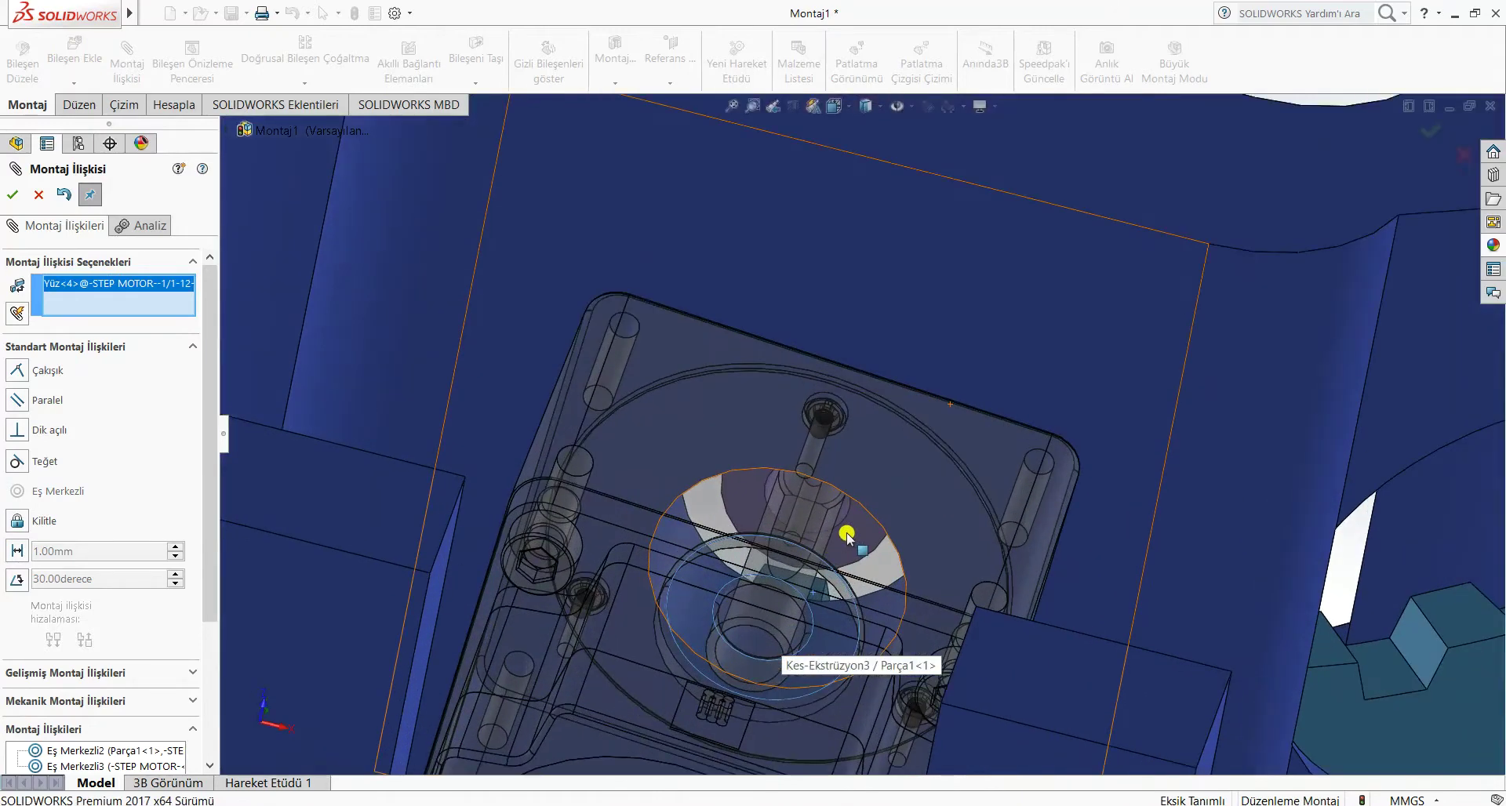
pyautogui.click(859, 533)
pyautogui.click(859, 533)
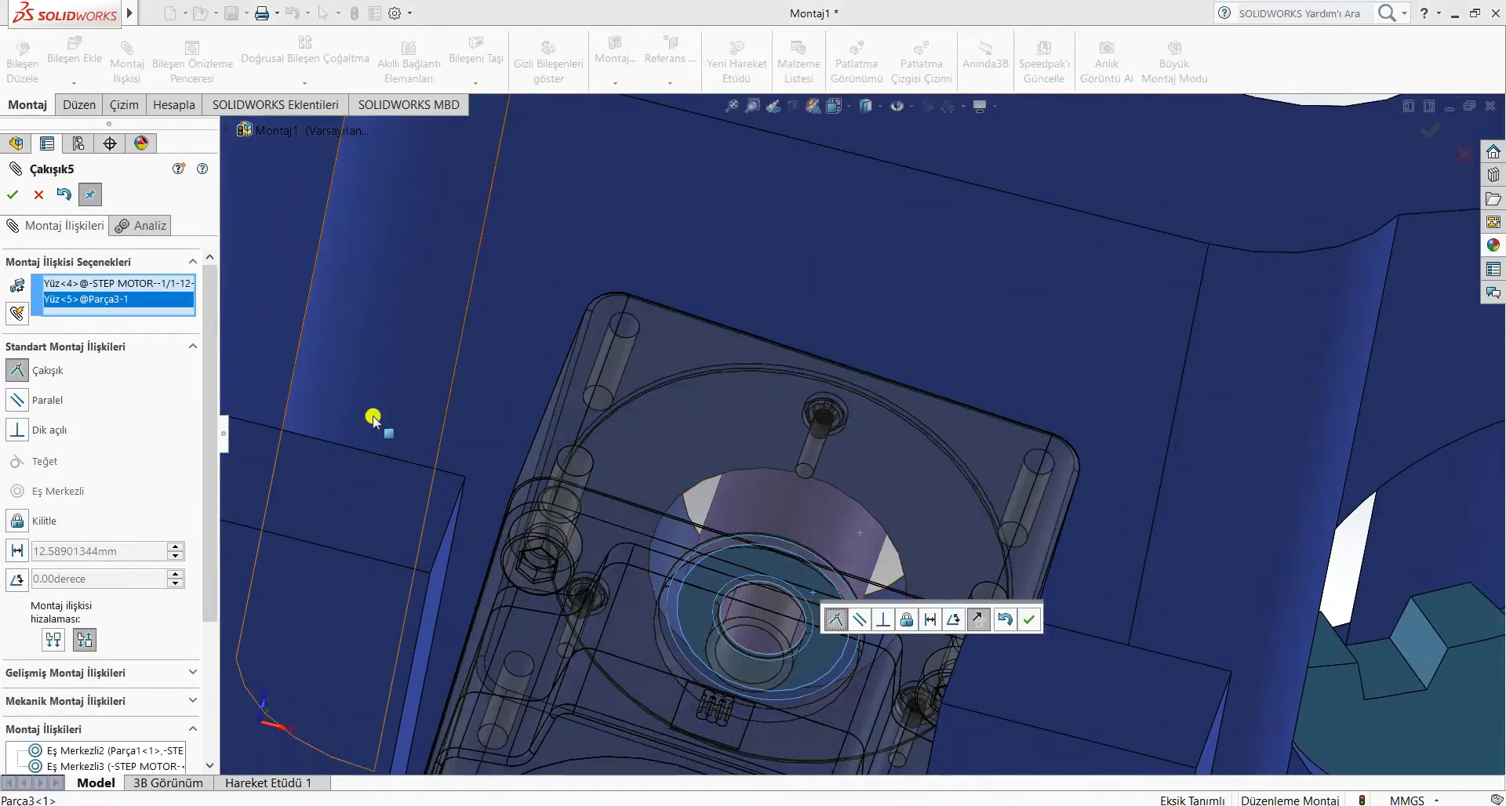
pyautogui.moveTo(948, 448); pyautogui.dragTo(1499, 777, button='middle')
pyautogui.click(912, 521)
pyautogui.moveTo(1092, 528); pyautogui.dragTo(981, 531, button='middle')
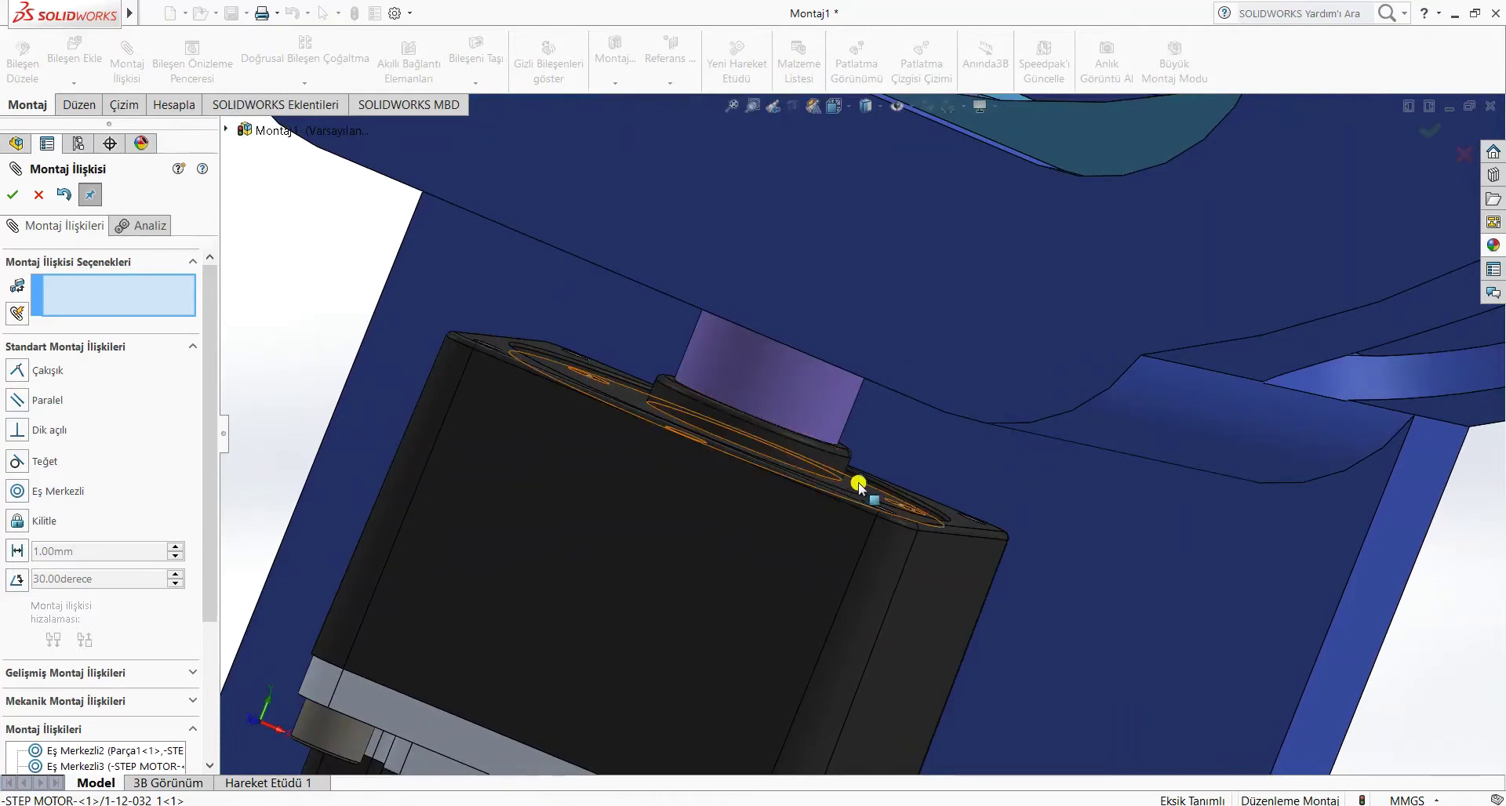
# - Mate the step motor's top face coincident with the underside of the cradle on Parça1
pyautogui.moveTo(864, 487); pyautogui.dragTo(857, 499, button='middle')
pyautogui.click(861, 506)
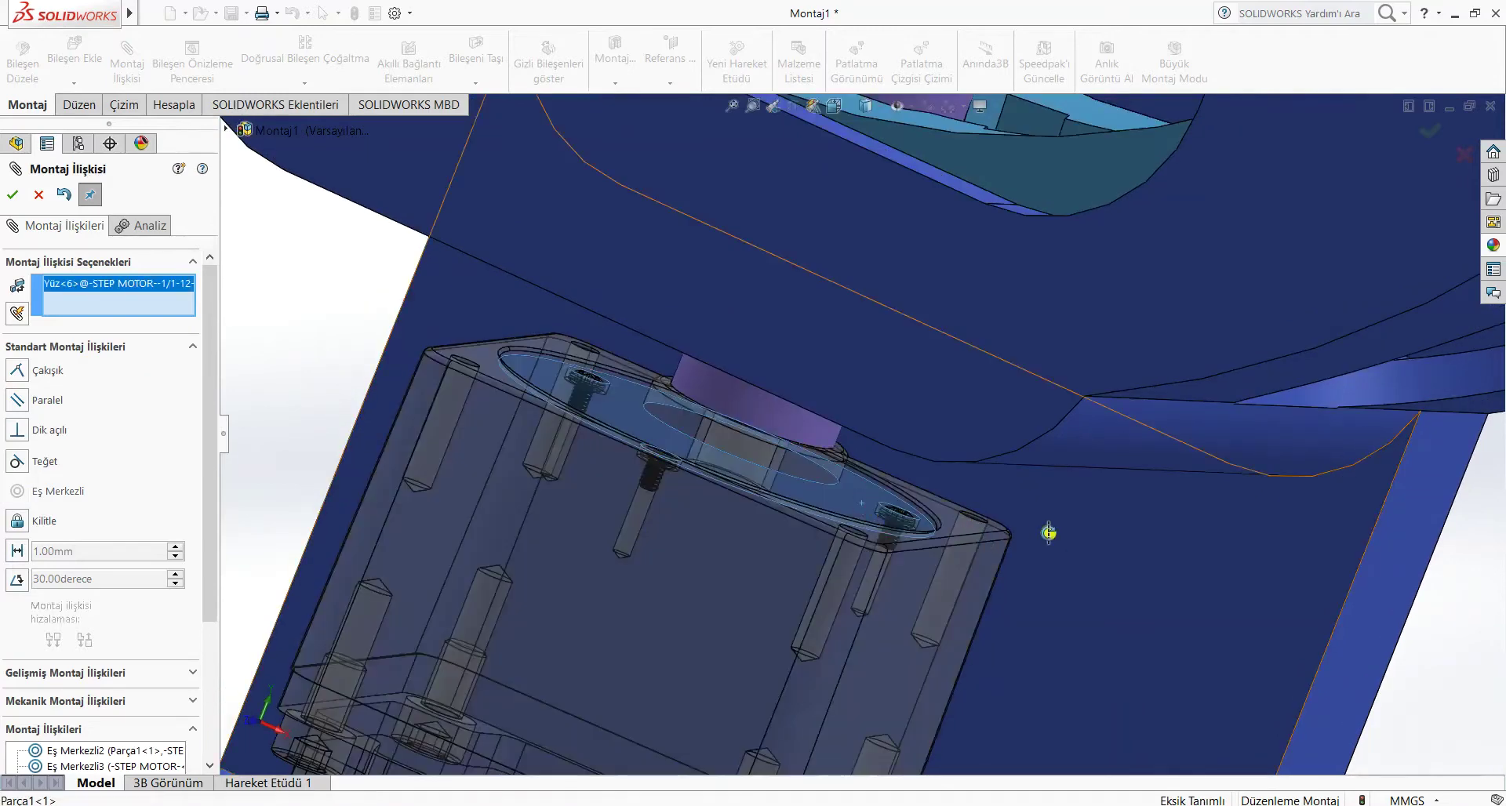
pyautogui.moveTo(1052, 530); pyautogui.dragTo(1070, 321, button='middle')
pyautogui.click(1070, 322)
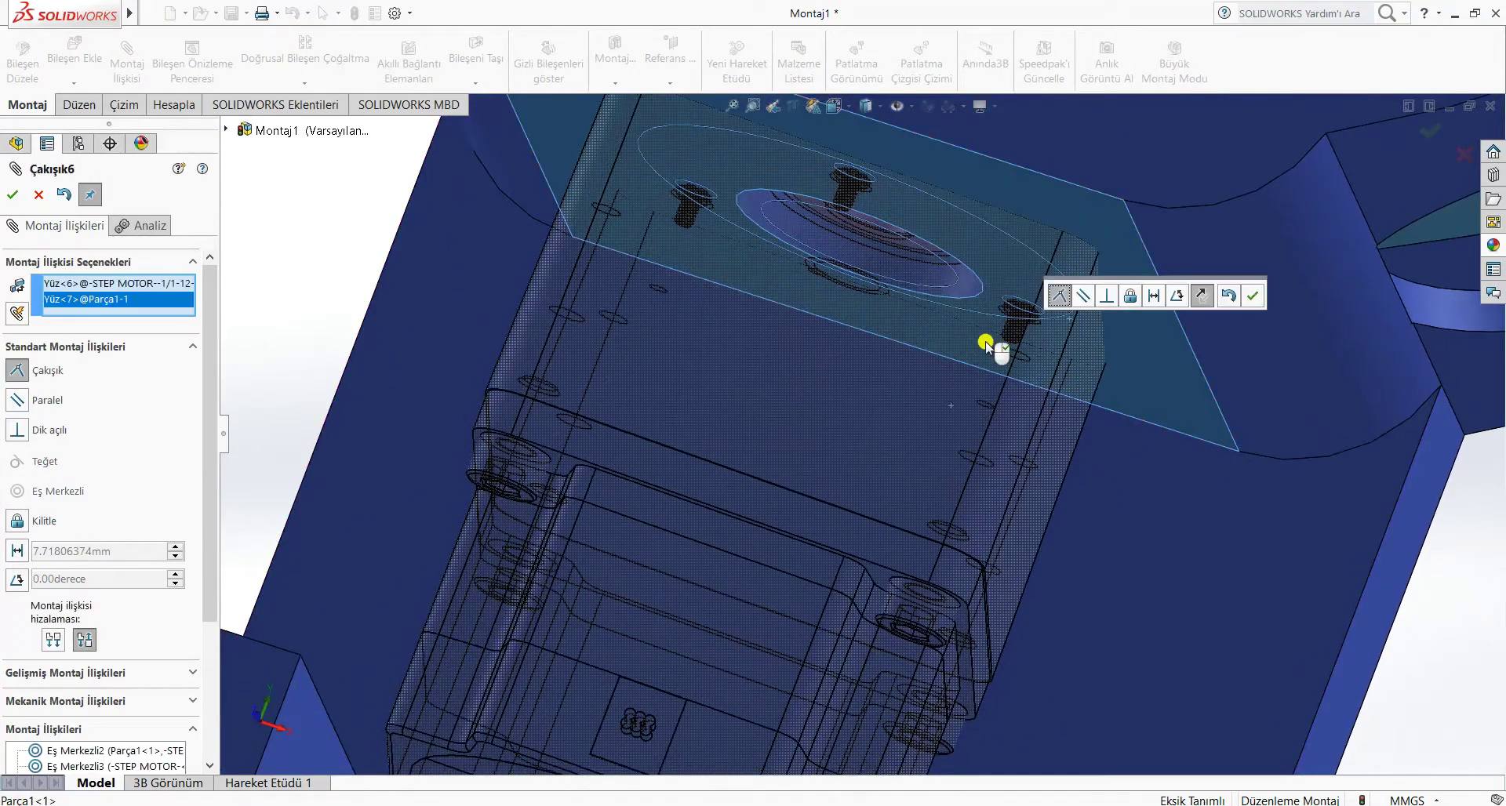
pyautogui.click(17, 201)
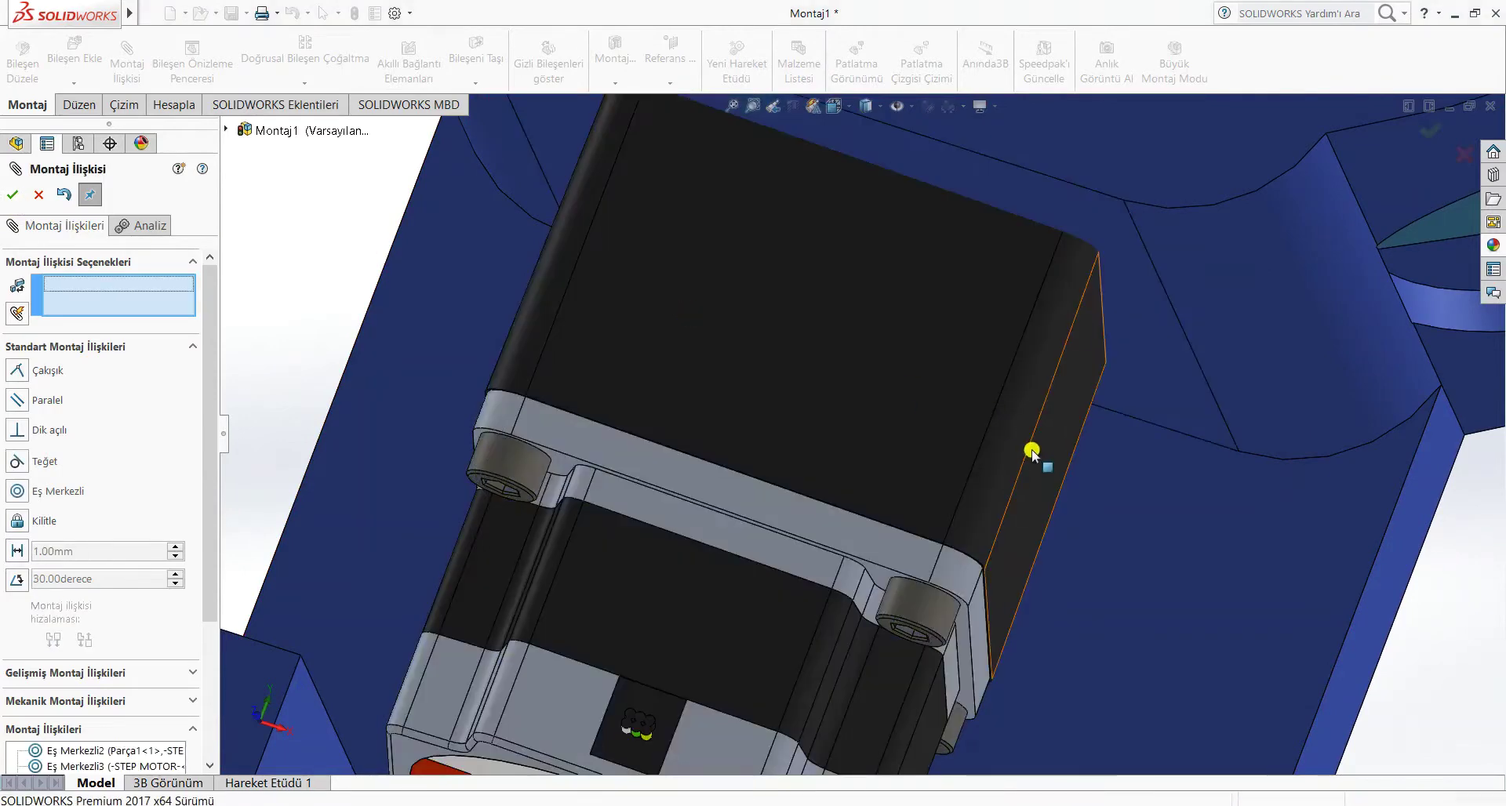
# - Try to mate the step motor's rear side face parallel to the inner face of Parça1's upright wall
pyautogui.moveTo(1032, 450); pyautogui.dragTo(1050, 604, button='middle')
pyautogui.scroll(3, 956, 431)
pyautogui.scroll(3, 956, 432)
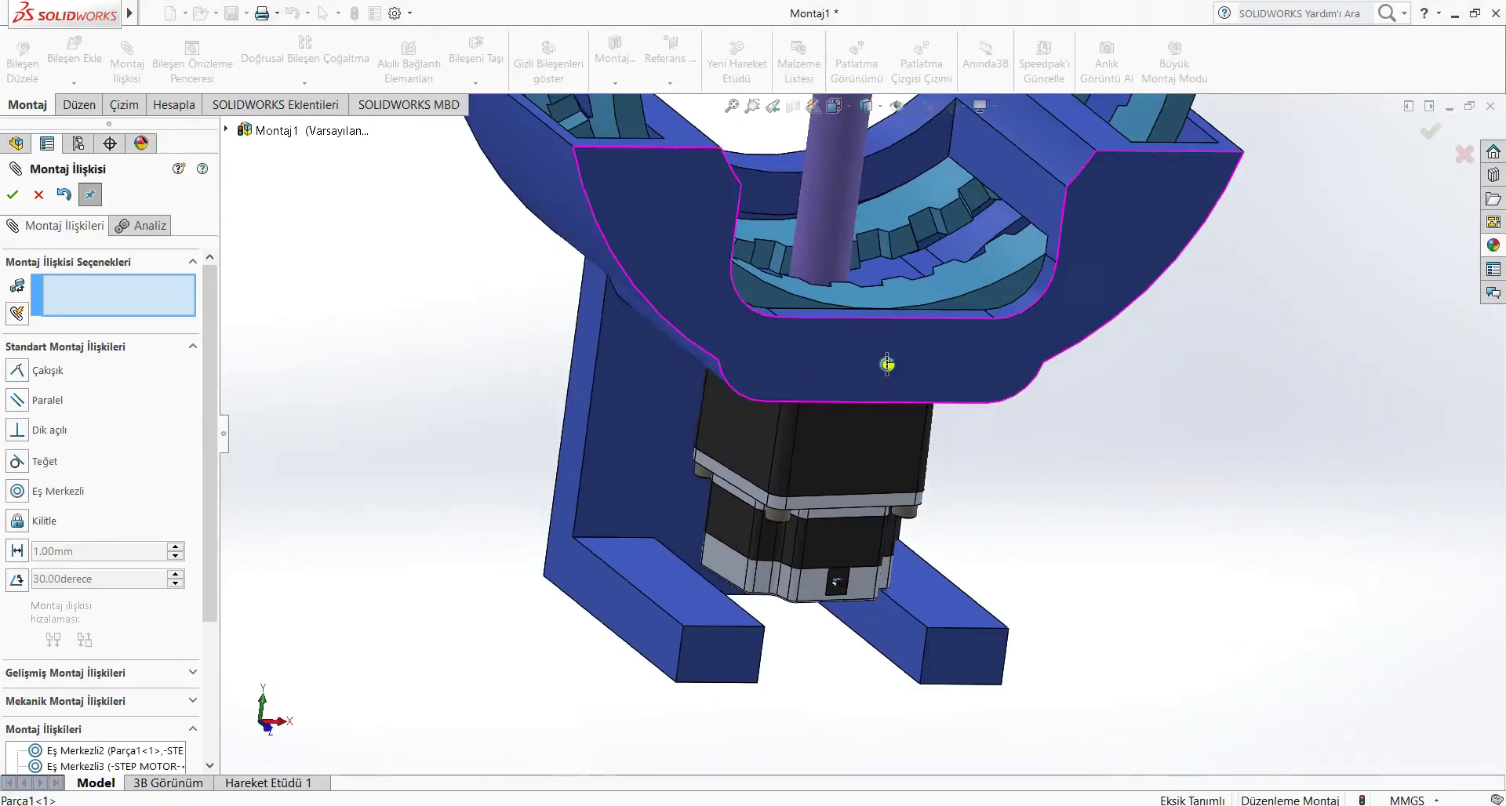
pyautogui.moveTo(884, 363); pyautogui.dragTo(700, 430, button='middle')
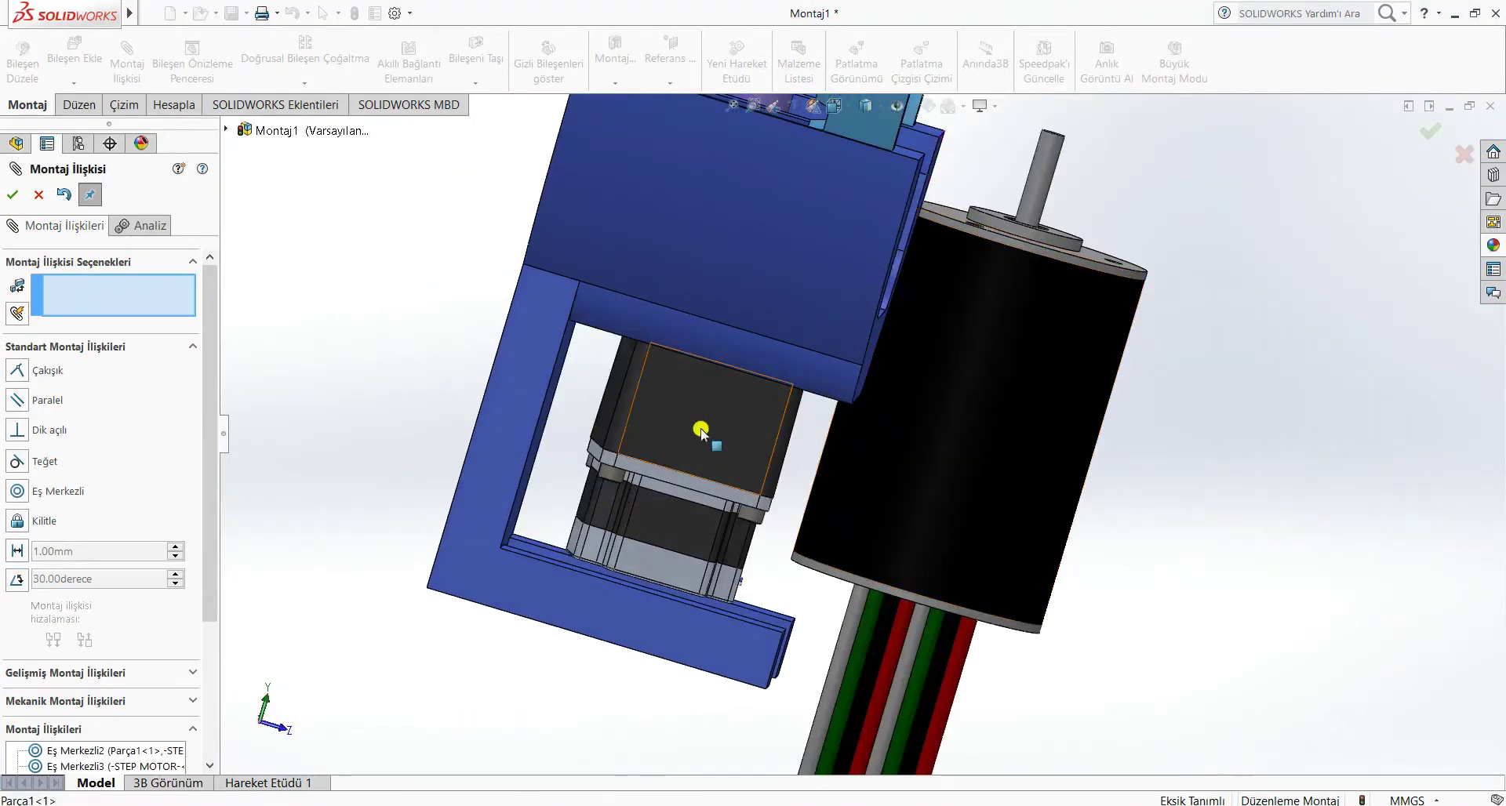
pyautogui.click(611, 400)
pyautogui.hotkey('ctrl', '8')
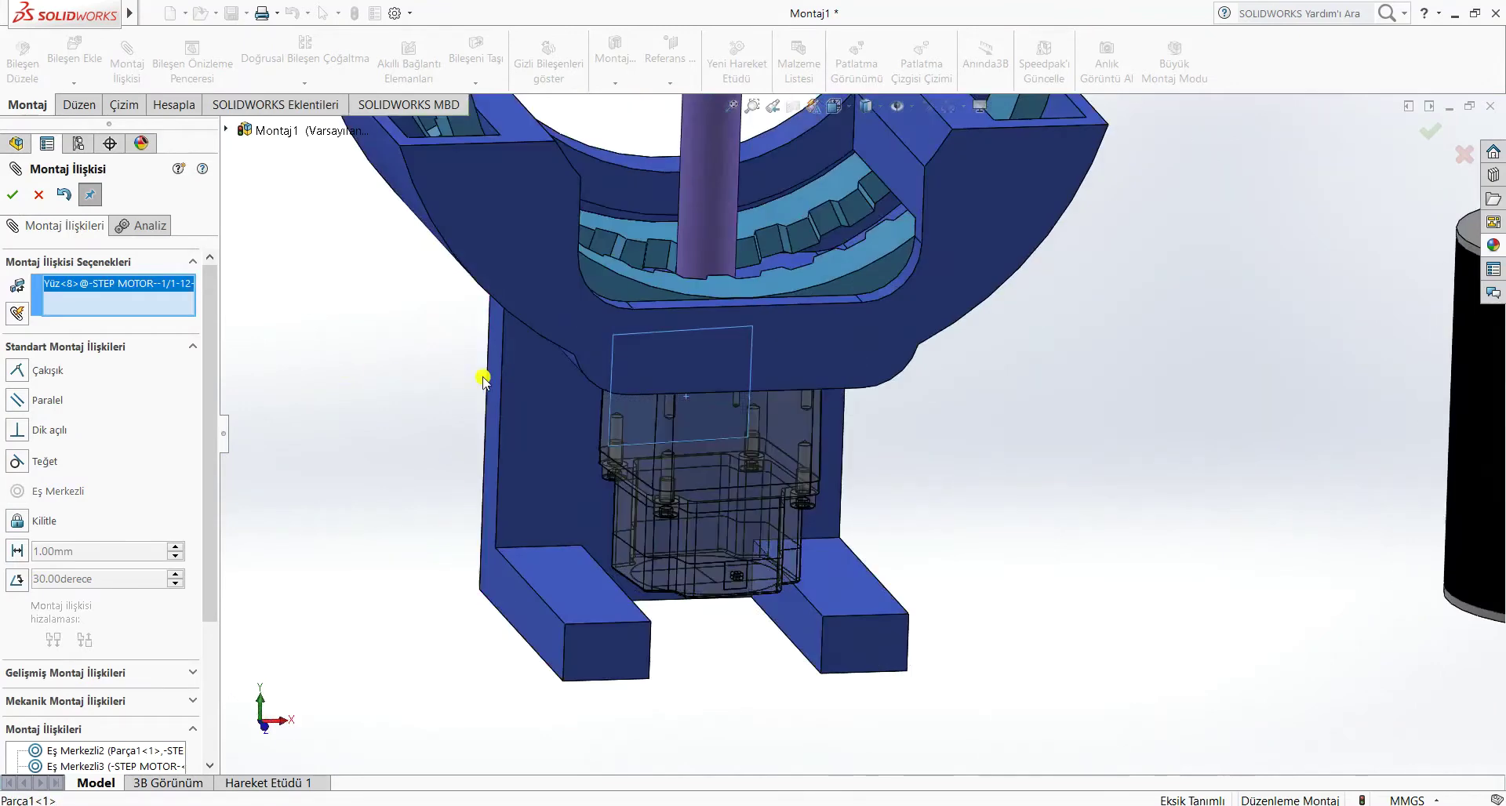
pyautogui.click(561, 395)
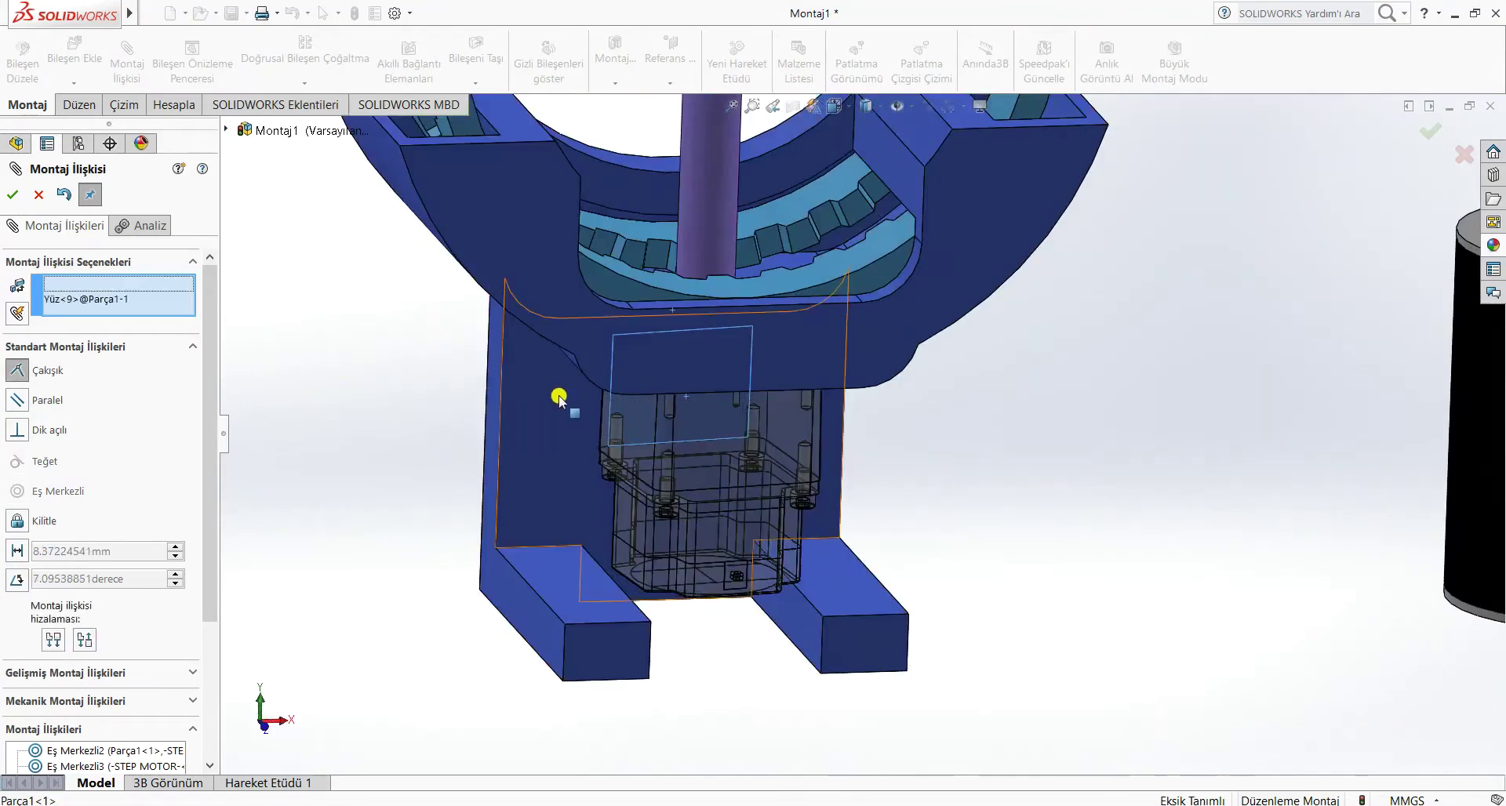
pyautogui.click(16, 399)
pyautogui.click(15, 196)
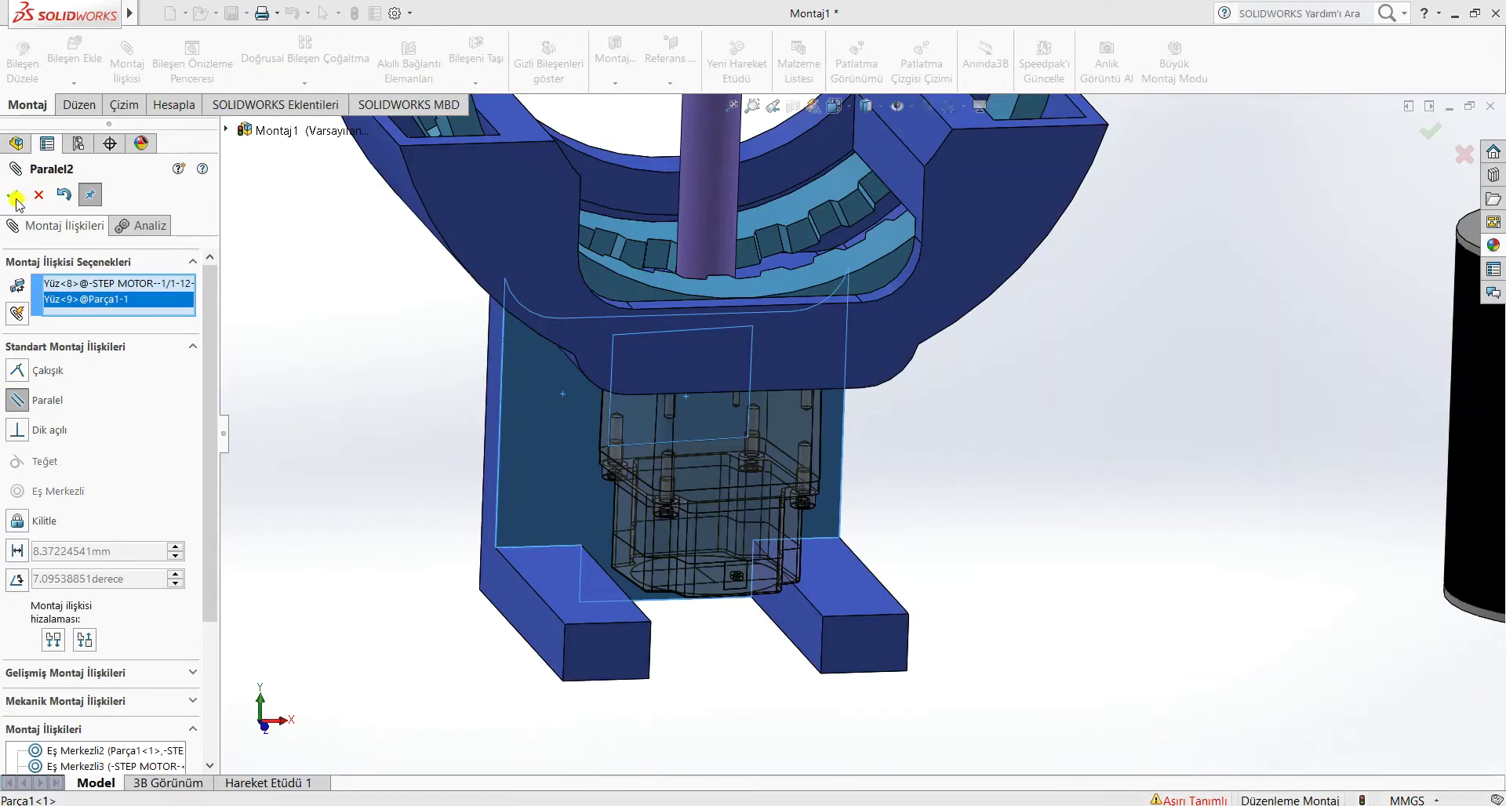
pyautogui.click(972, 498)
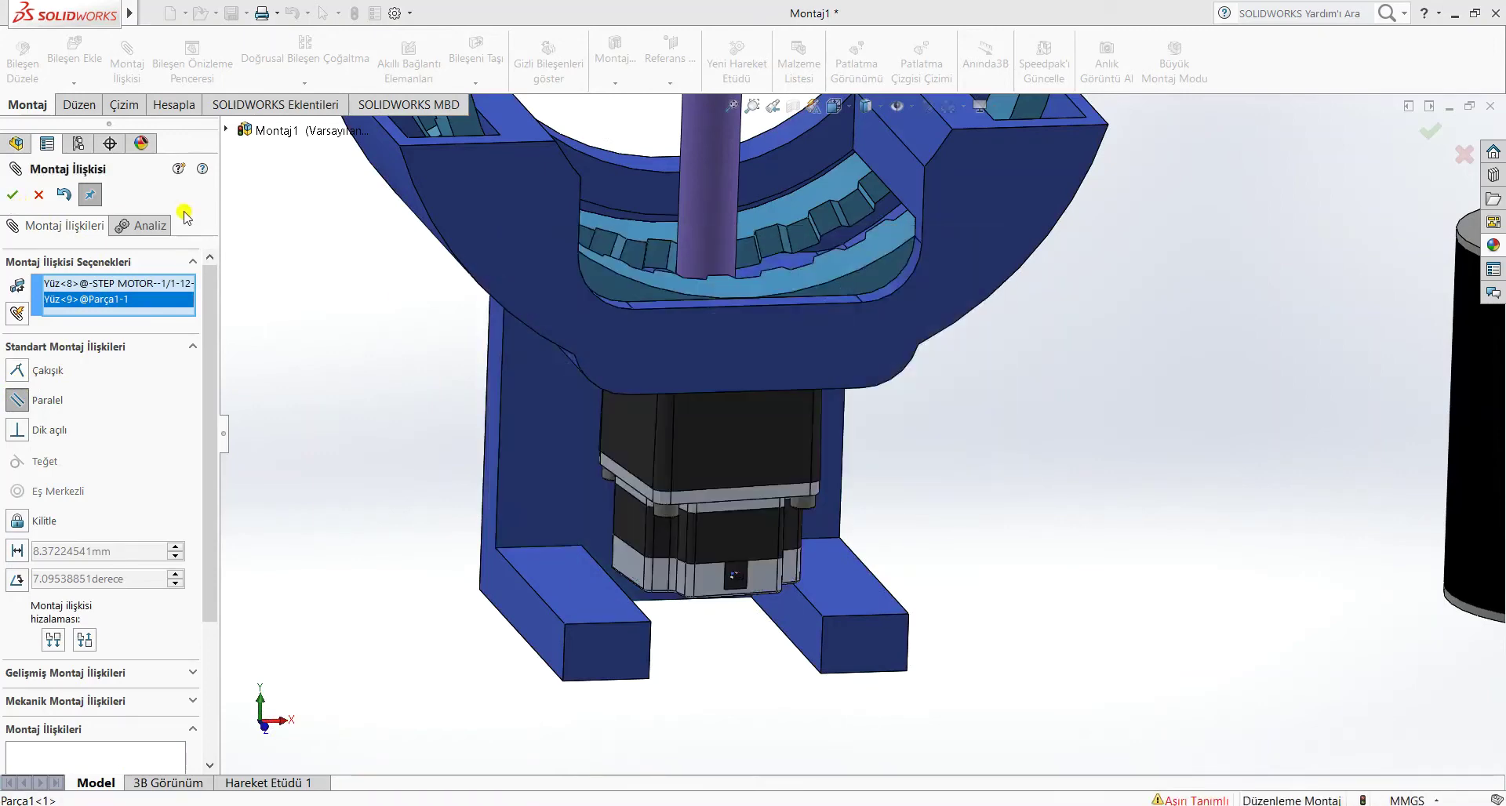
pyautogui.click(37, 195)
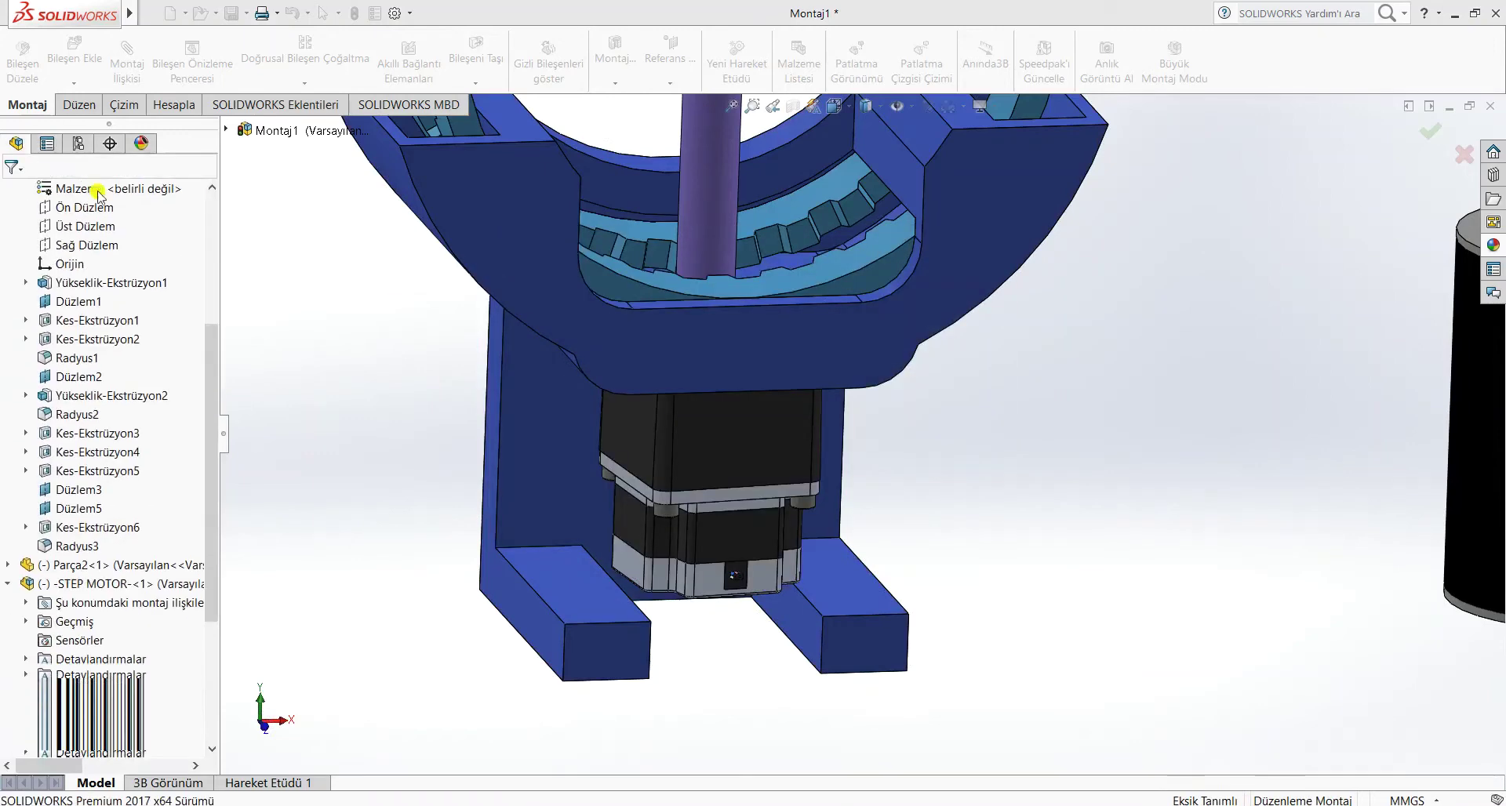
# - Turn the step motor slightly about its shaft to square it with the base's upright wall
pyautogui.click(676, 476)
pyautogui.moveTo(676, 476); pyautogui.dragTo(669, 477)
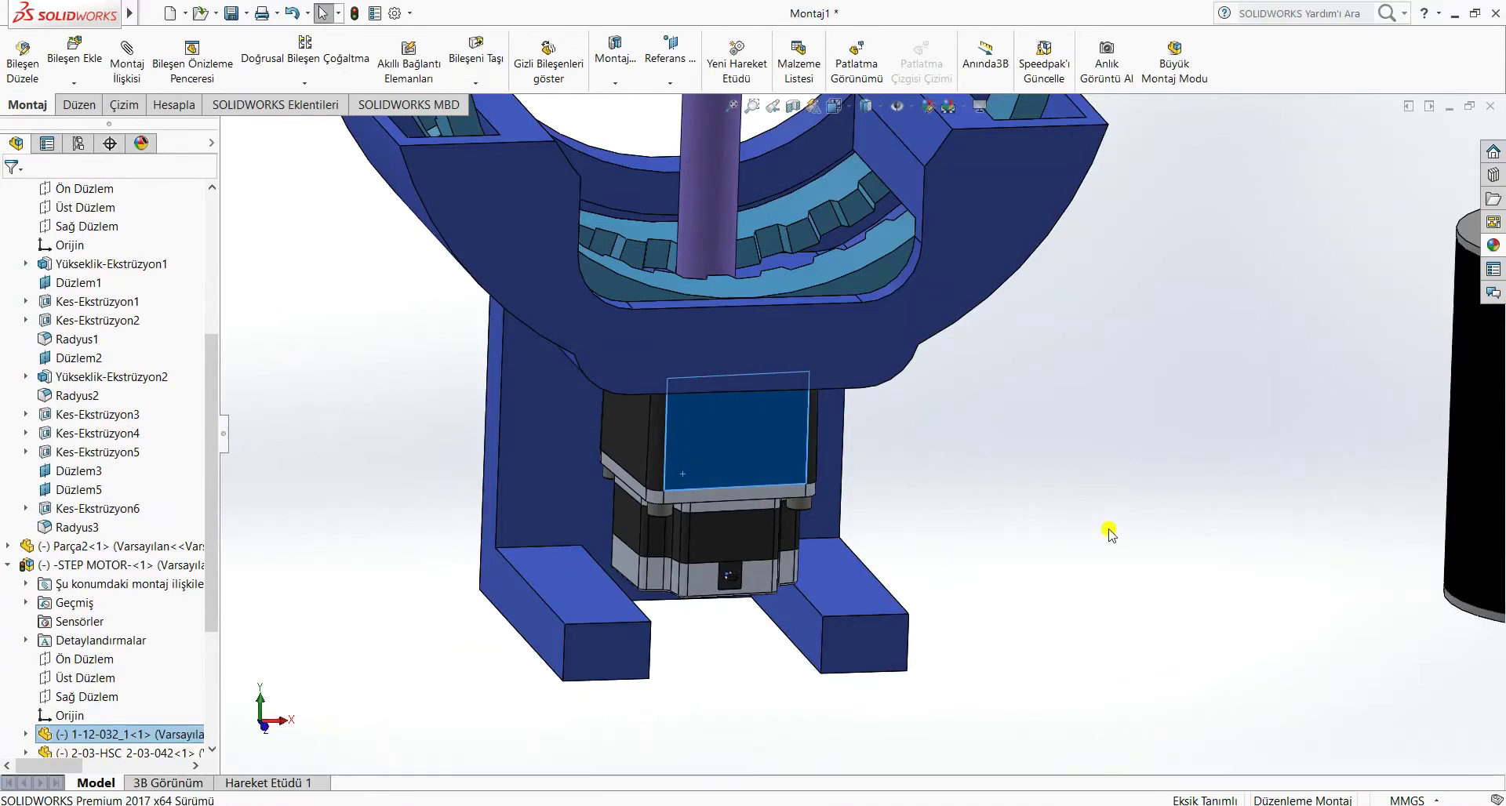
pyautogui.moveTo(1108, 532); pyautogui.dragTo(1348, 592, button='middle')
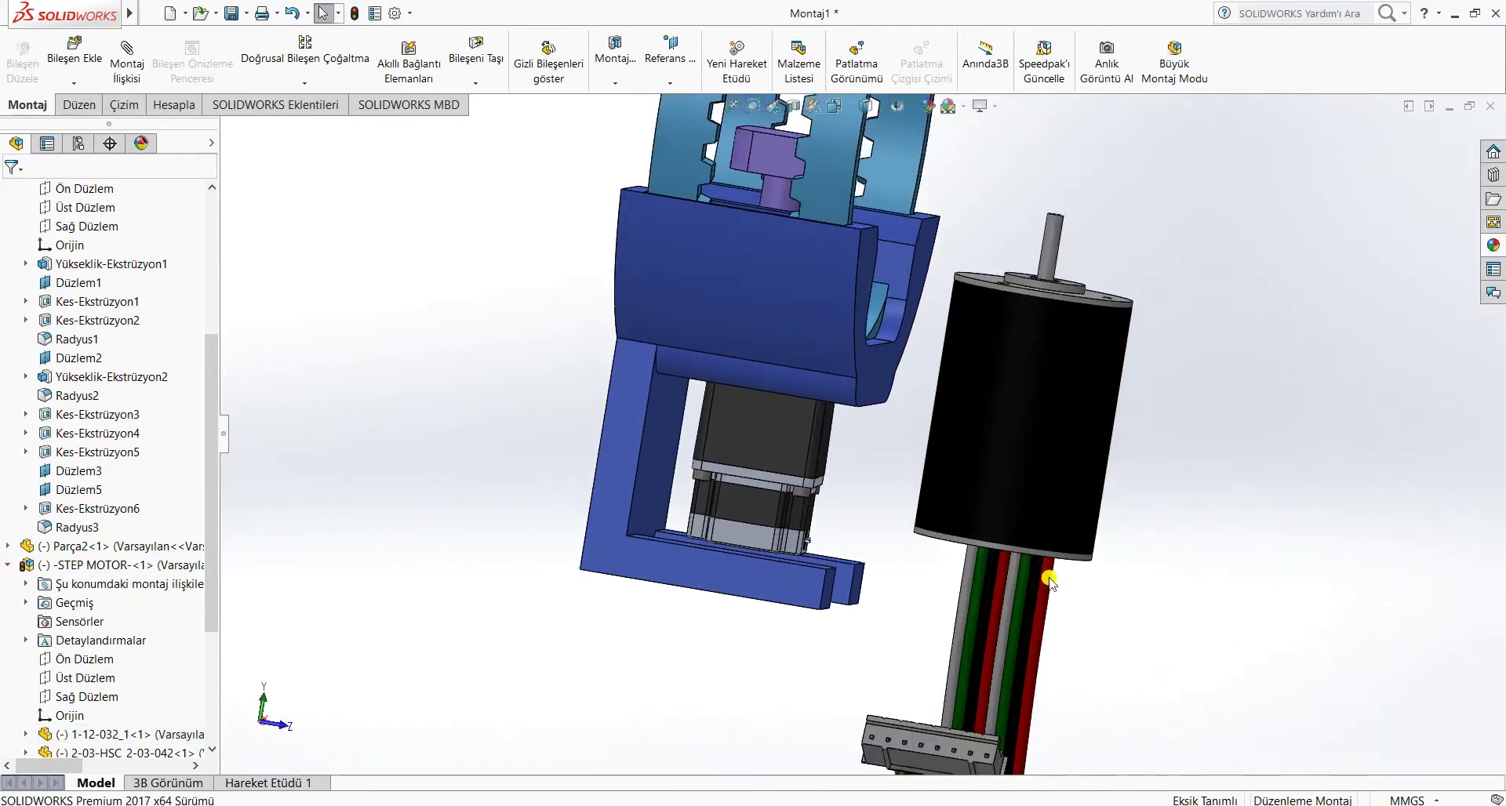
pyautogui.moveTo(810, 480)
pyautogui.mouseDown()
pyautogui.moveTo(796, 478)
pyautogui.moveTo(816, 484)
pyautogui.mouseUp()
# - Try again to add a parallel mate between Parça1's upright wall and the step motor's side face
pyautogui.moveTo(874, 528)
pyautogui.mouseDown(button='middle')
pyautogui.moveTo(884, 512)
pyautogui.moveTo(890, 524)
pyautogui.mouseUp(button='middle')
pyautogui.moveTo(736, 450); pyautogui.dragTo(804, 455, button='middle')
pyautogui.click(797, 456)
pyautogui.scroll(-4, 806, 457)
pyautogui.click(770, 377)
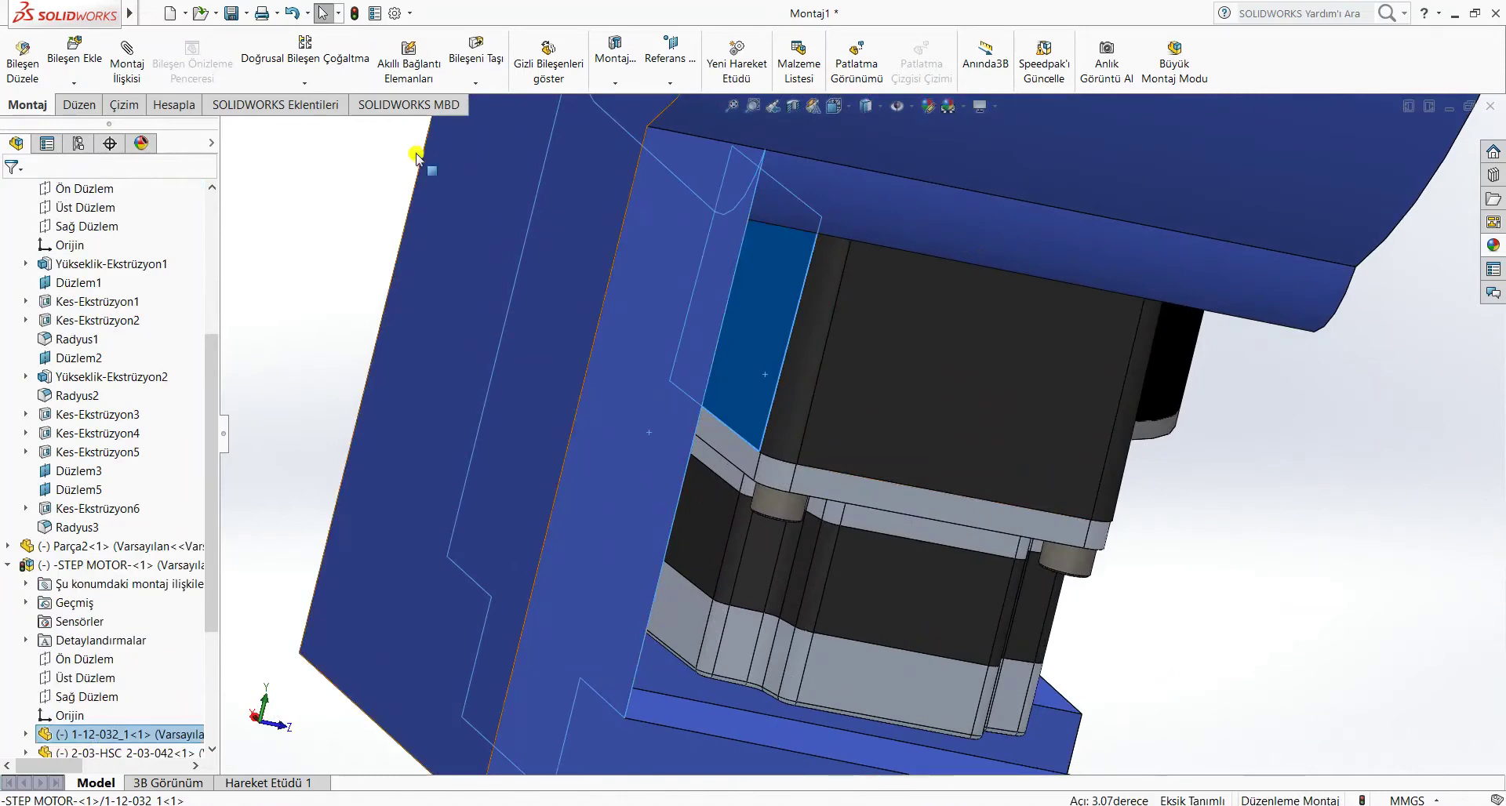
pyautogui.click(138, 56)
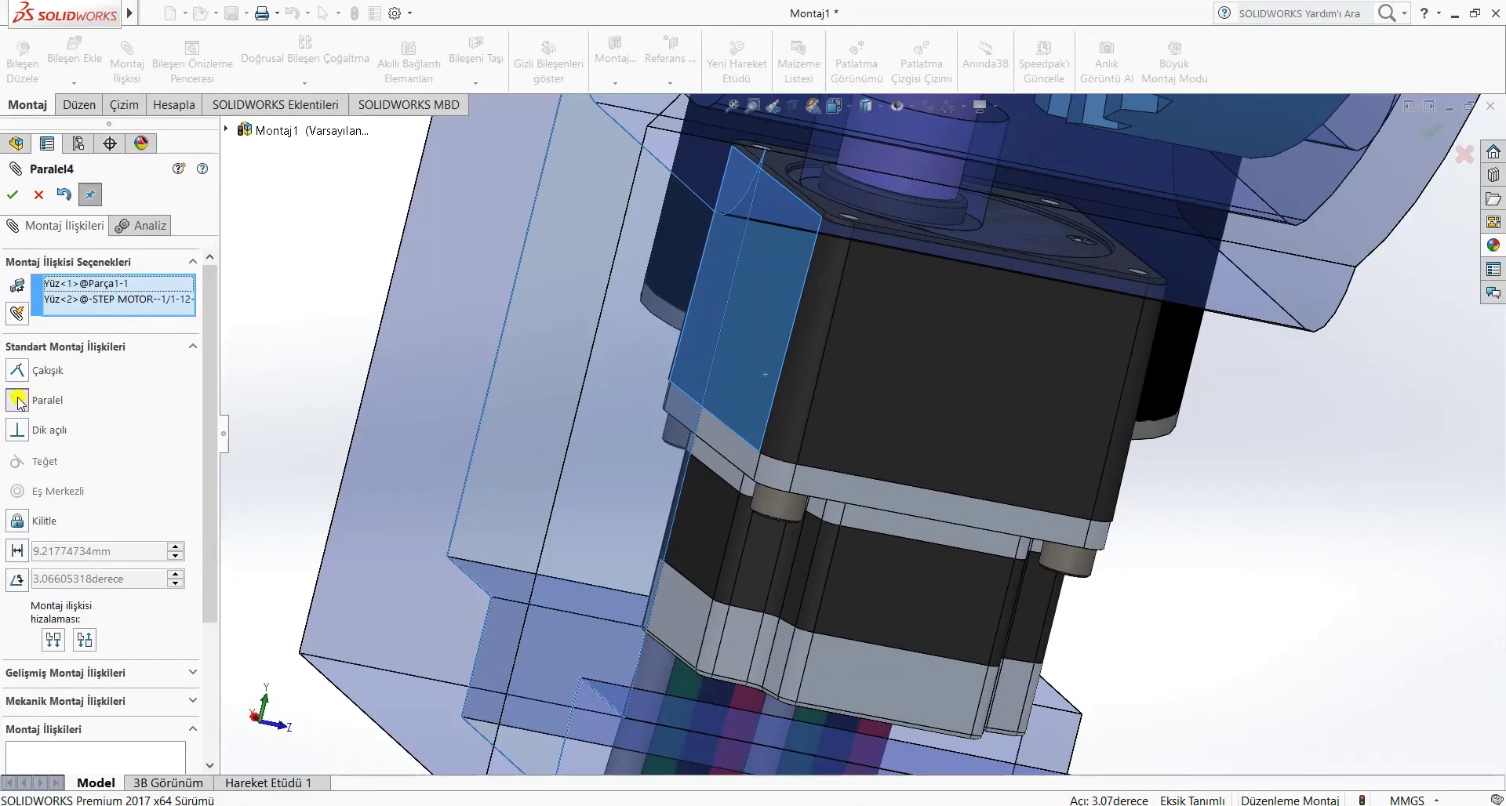
pyautogui.click(38, 195)
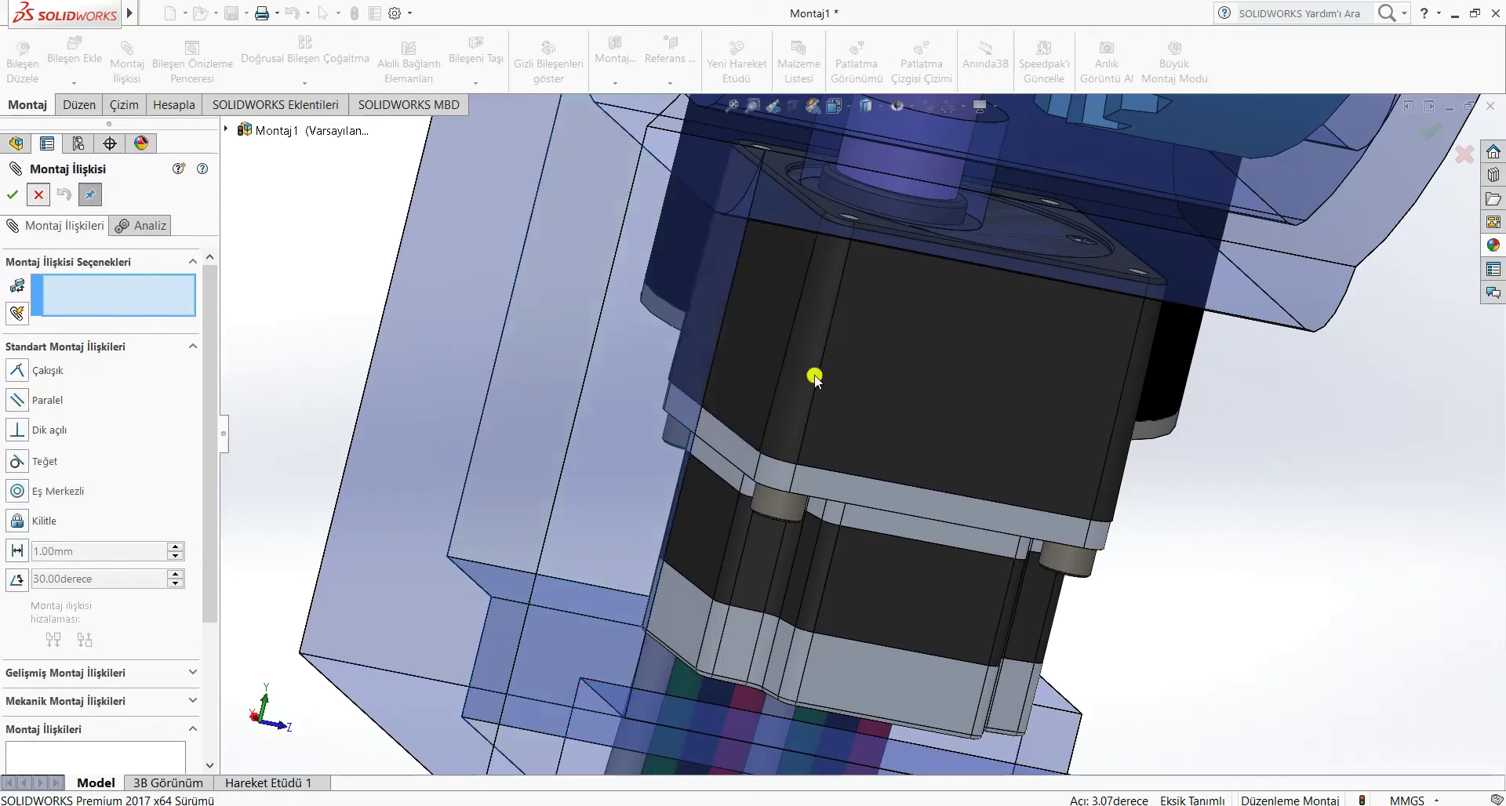
# - Turn the shaft part Parça3 slightly about its axis to try out its rotation in the base
pyautogui.scroll(3, 1177, 497)
pyautogui.moveTo(1282, 496); pyautogui.dragTo(1146, 514, button='middle')
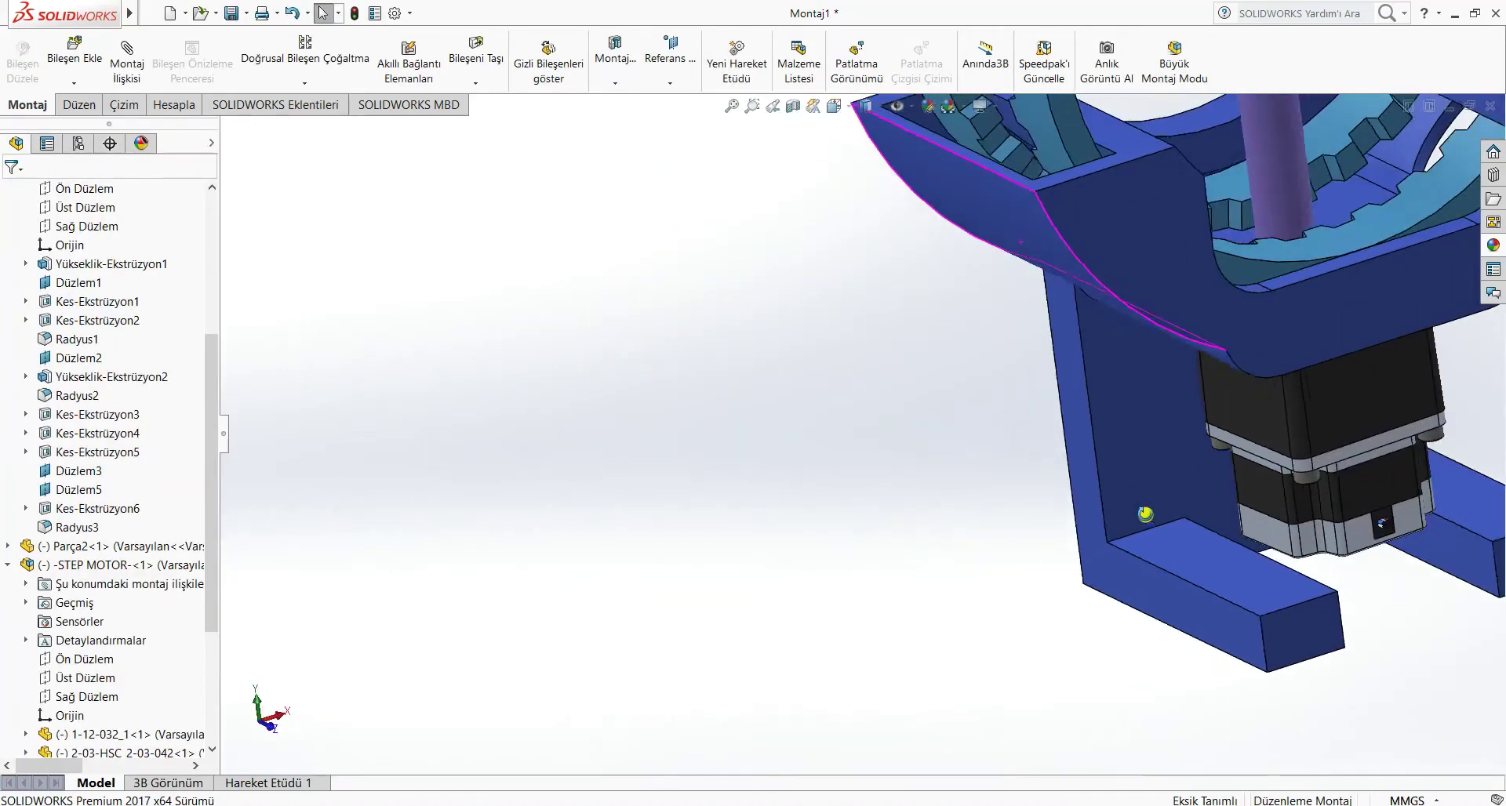
pyautogui.scroll(-1, 1255, 451)
pyautogui.scroll(3, 1267, 442)
pyautogui.moveTo(1268, 498); pyautogui.dragTo(1193, 523, button='middle')
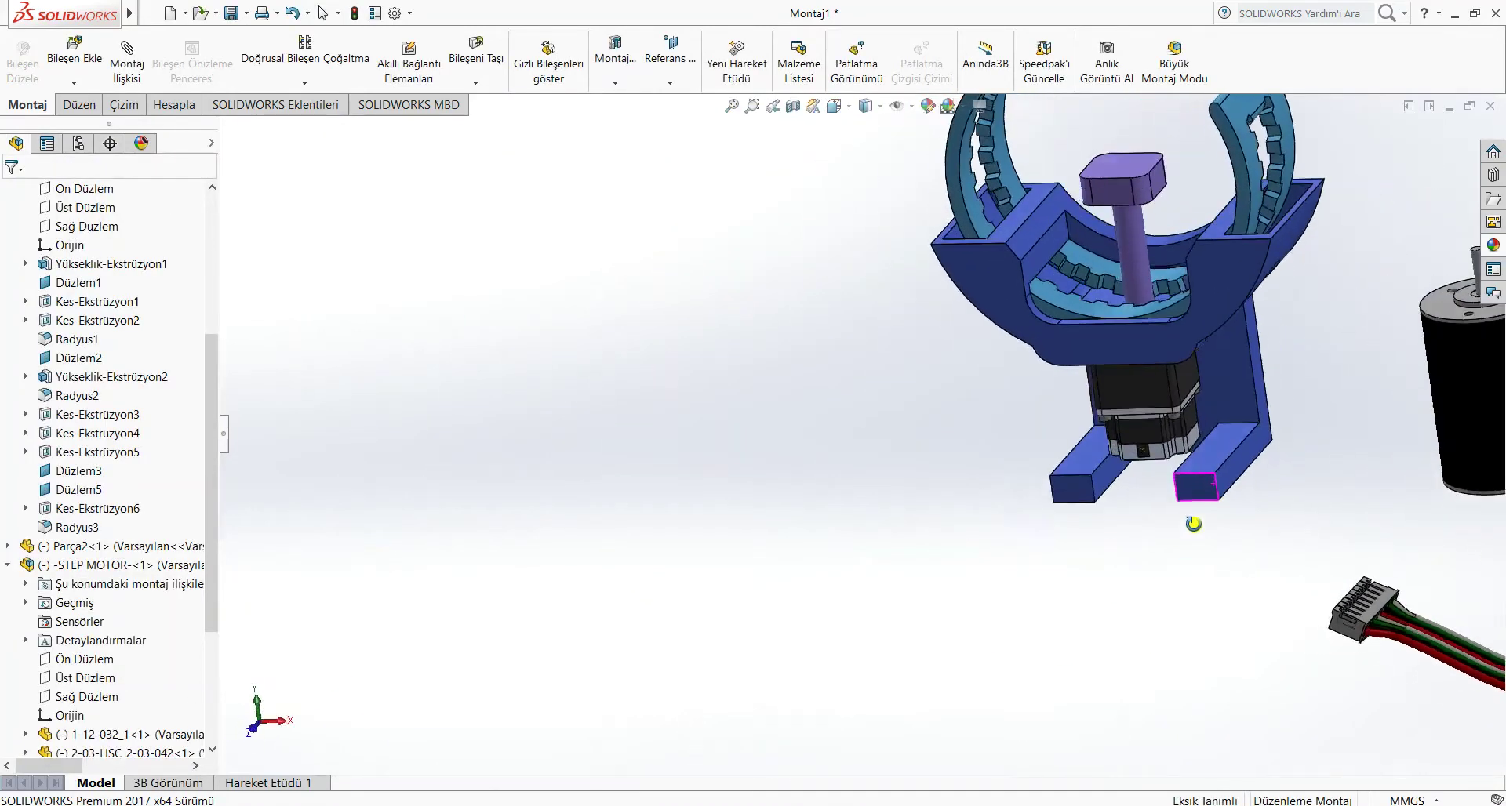
pyautogui.moveTo(1183, 247); pyautogui.dragTo(1027, 375, button='middle')
pyautogui.moveTo(975, 559); pyautogui.dragTo(994, 546, button='middle')
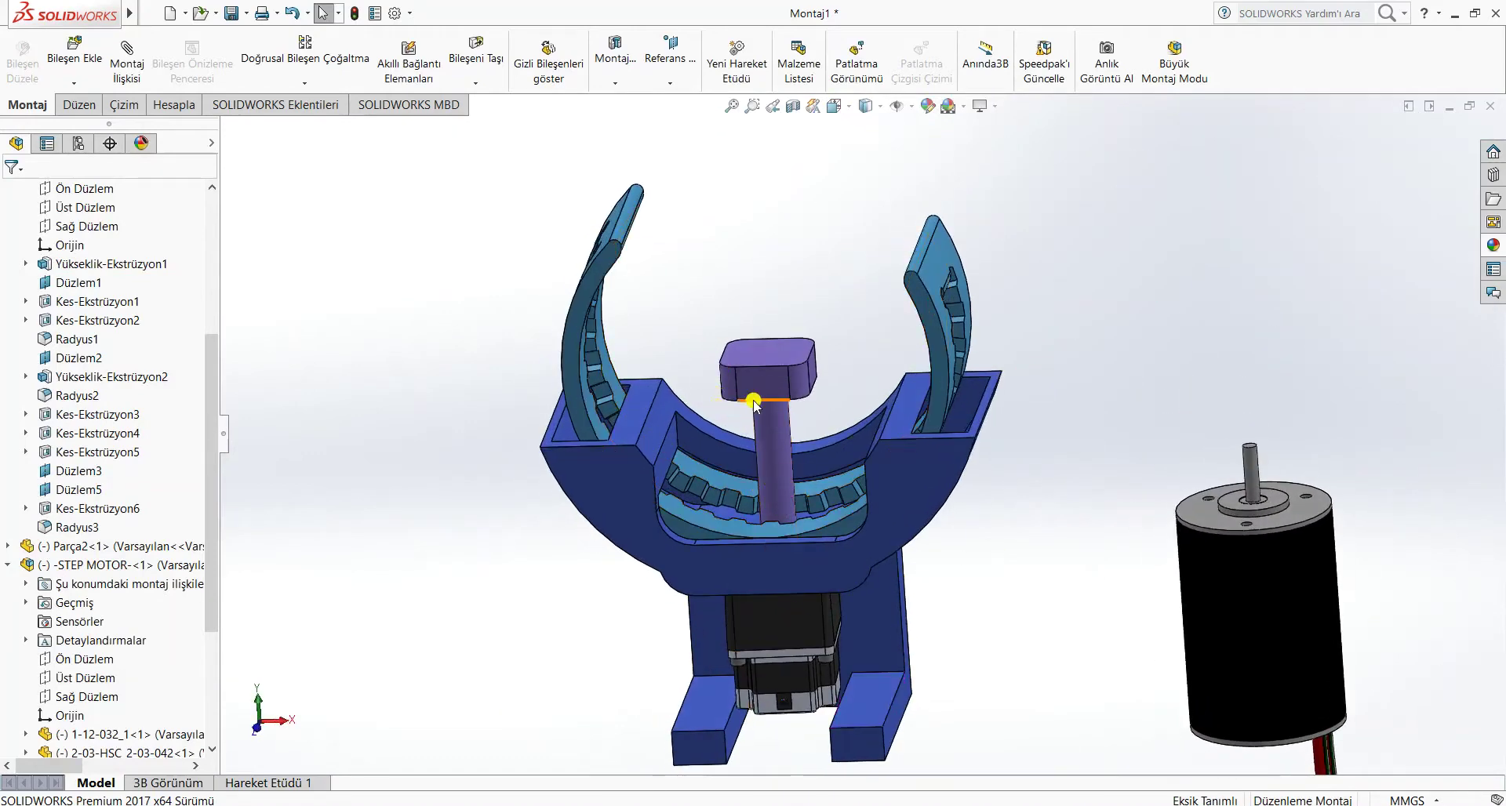
pyautogui.moveTo(728, 388); pyautogui.dragTo(747, 397)
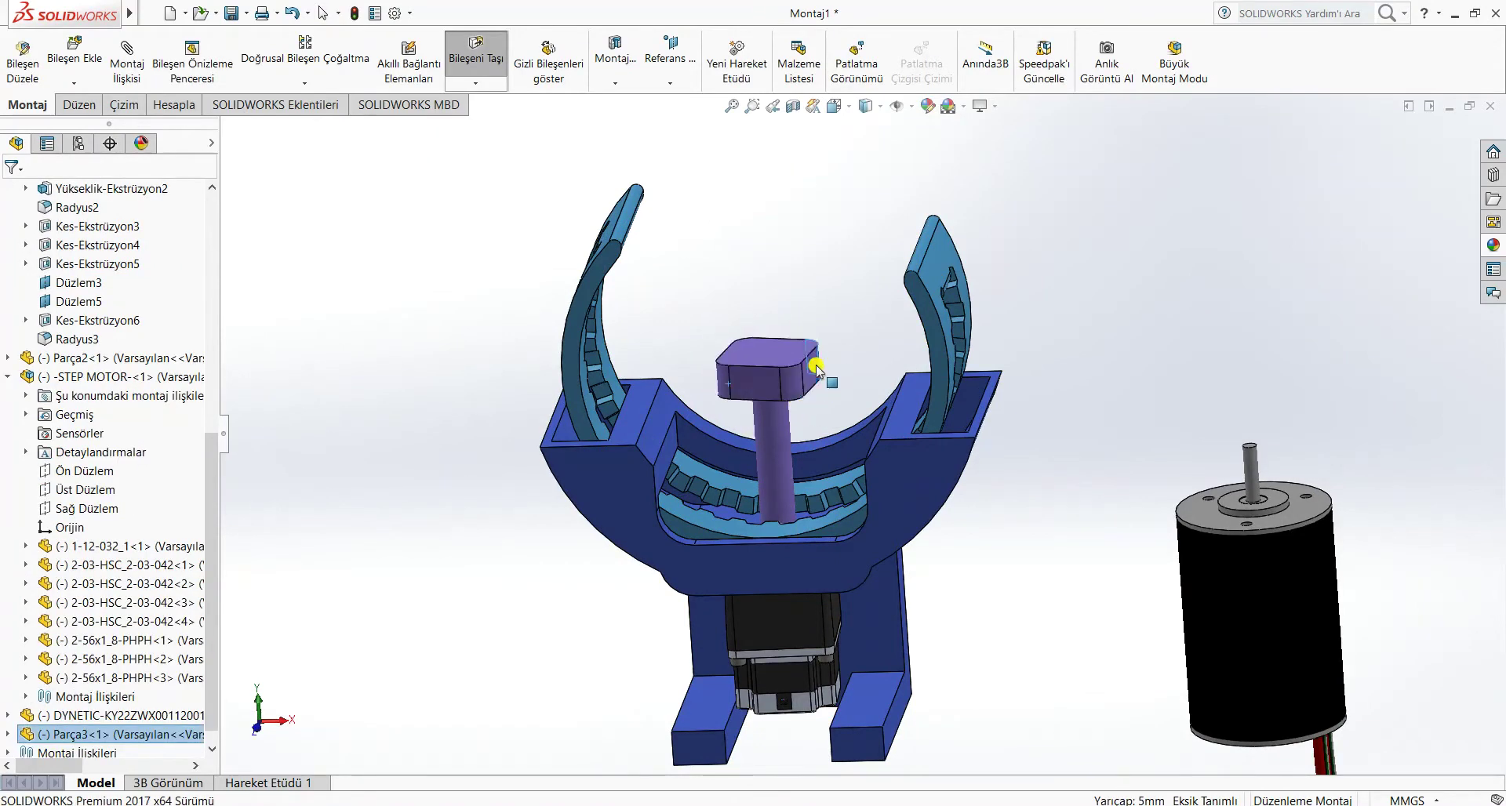
pyautogui.moveTo(719, 351); pyautogui.dragTo(720, 351)
# - Insert the spur gear component 2.25 and place it just above the shaft of the DYNETIC motor
pyautogui.moveTo(1349, 596); pyautogui.dragTo(1210, 579, button='middle')
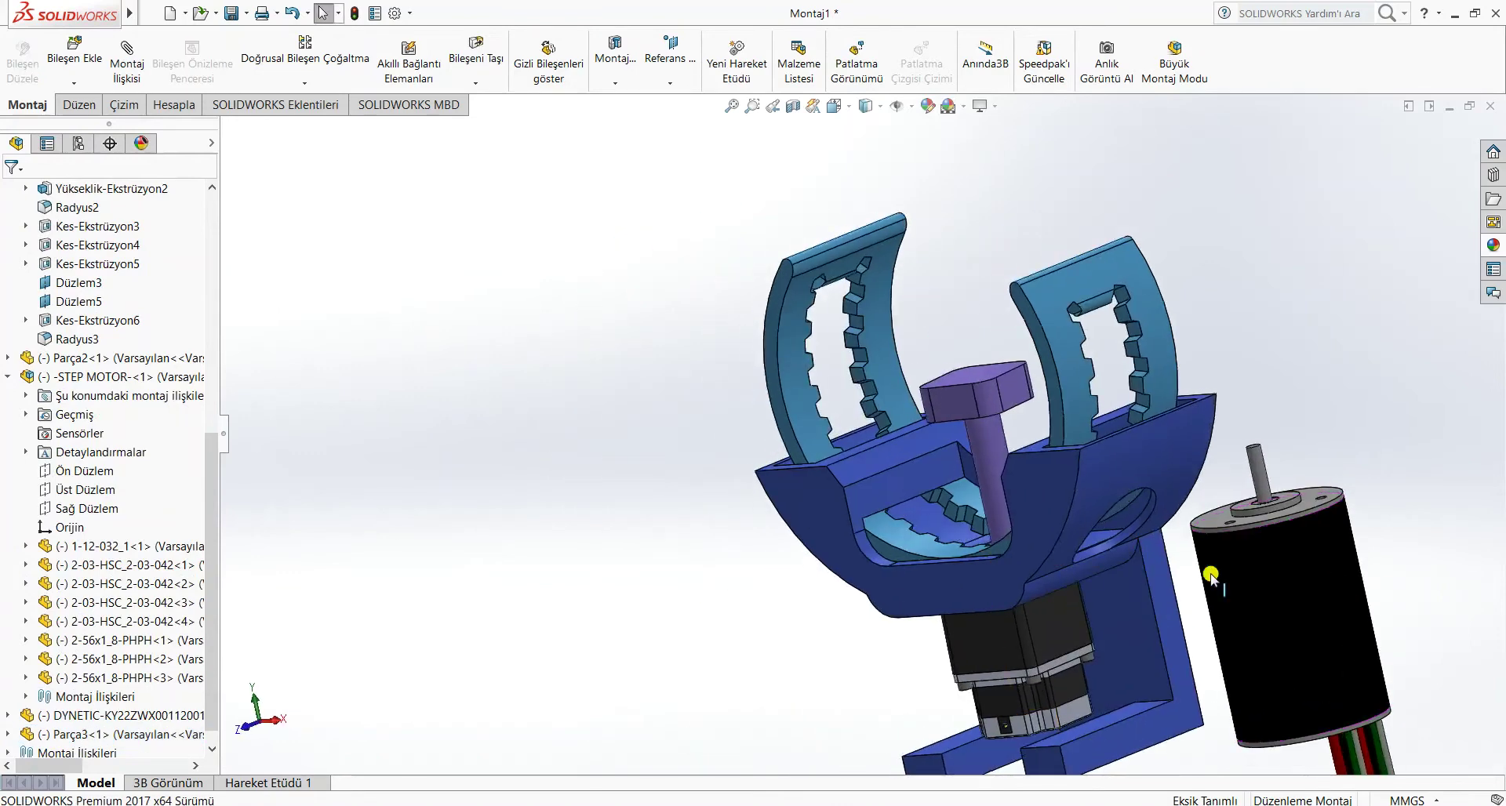
pyautogui.moveTo(1369, 533); pyautogui.dragTo(1286, 584, button='middle')
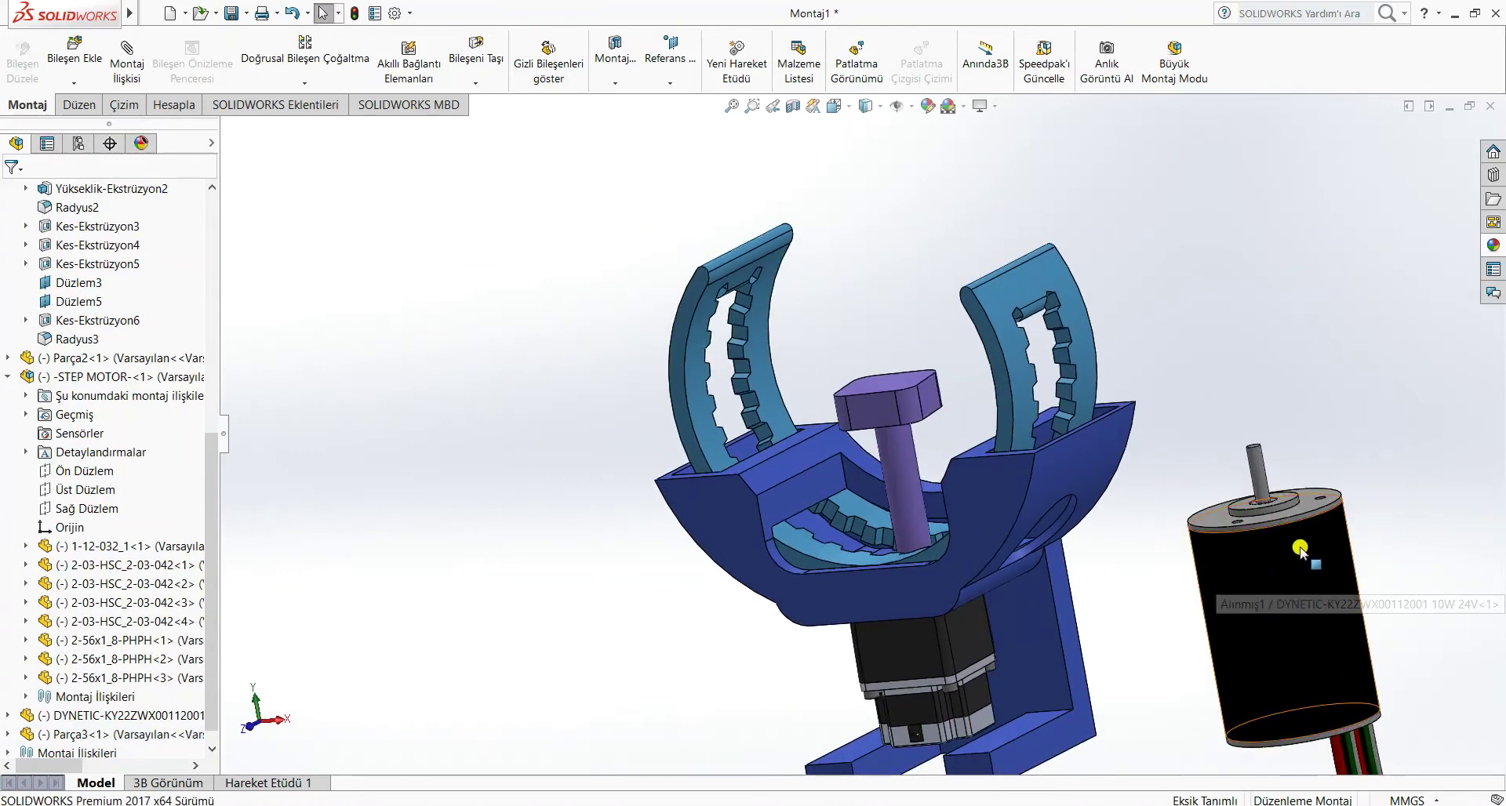
pyautogui.moveTo(4, 10)
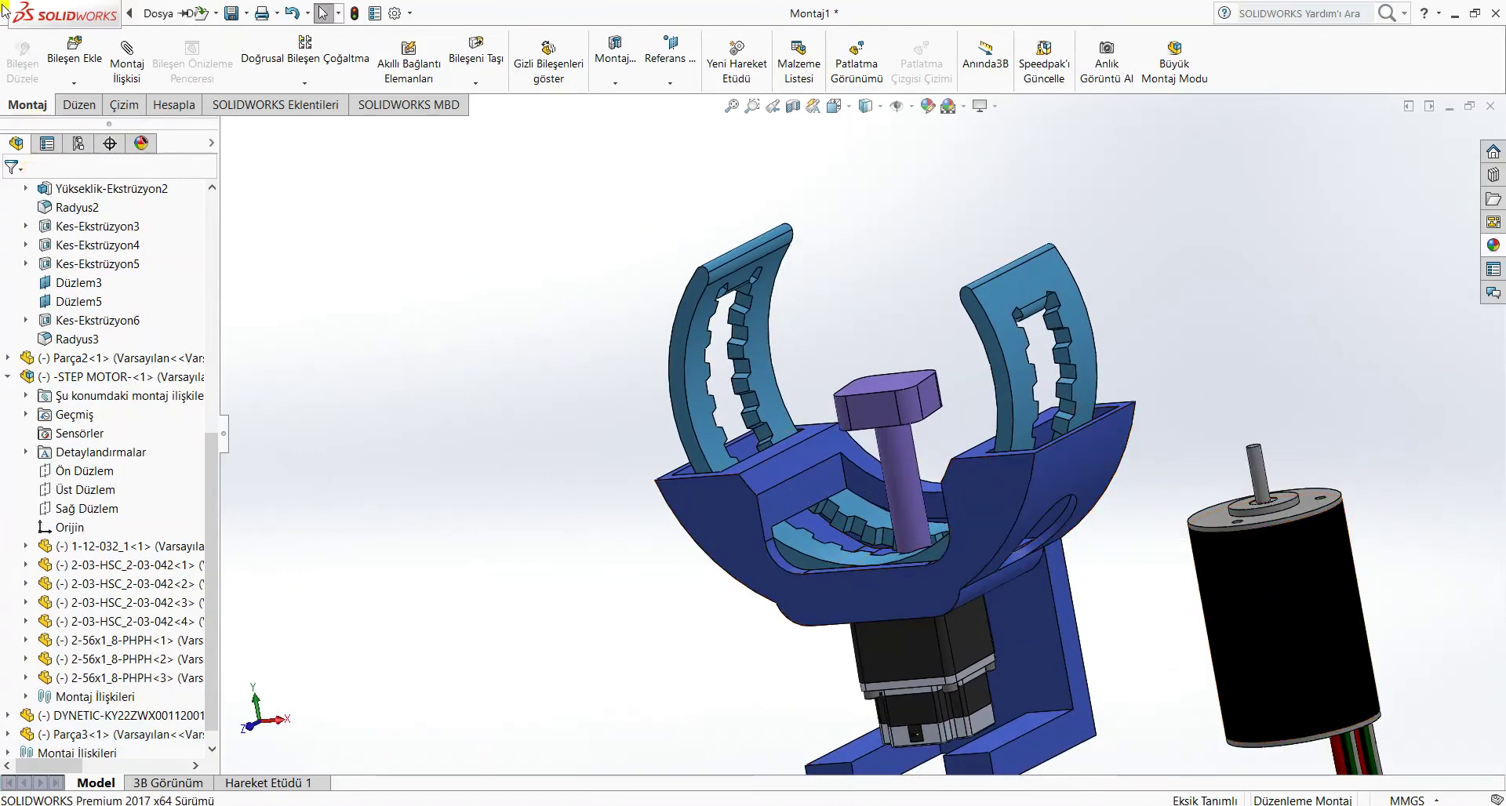
pyautogui.click(98, 86)
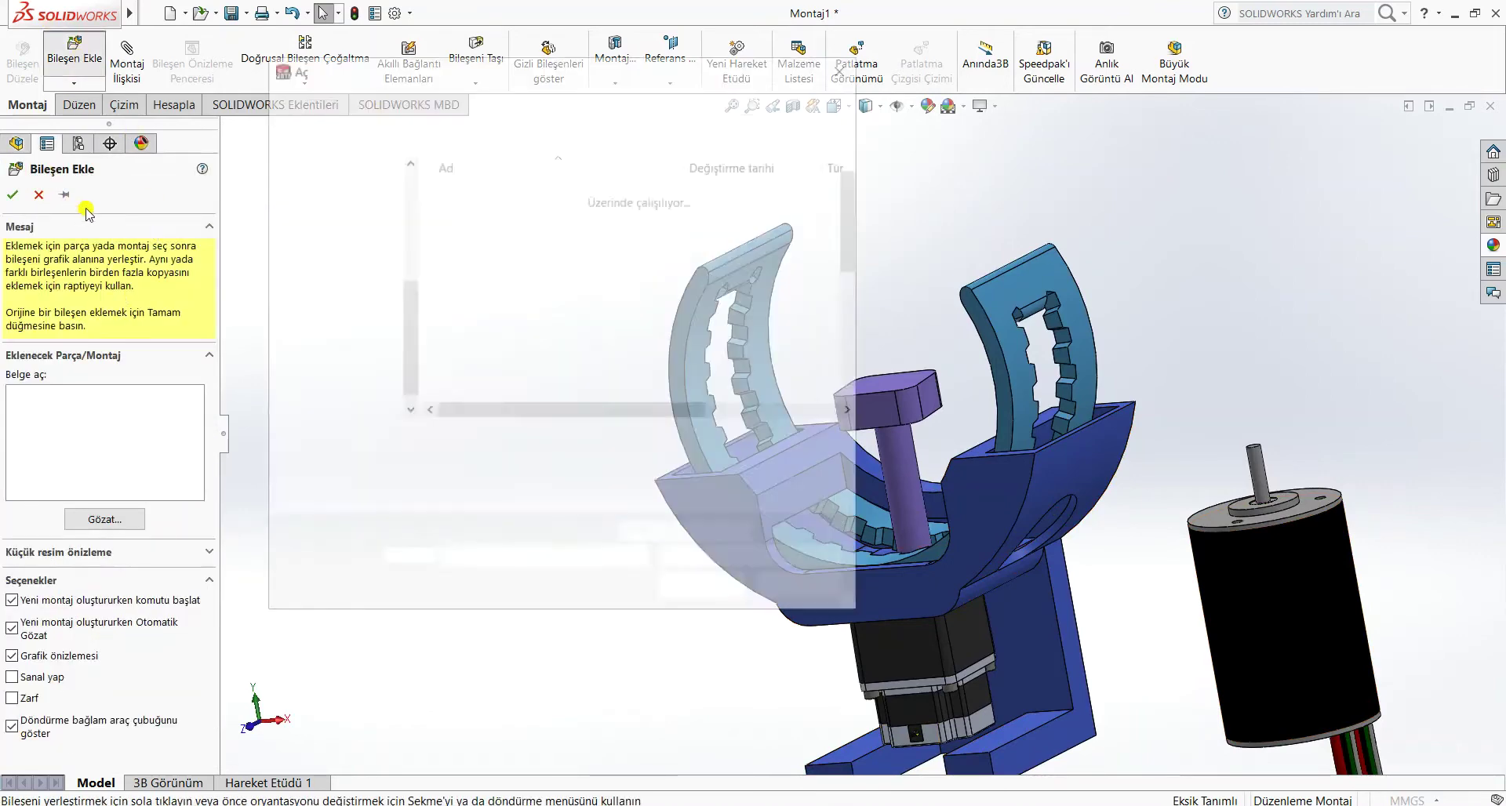
pyautogui.scroll(-2, 530, 321)
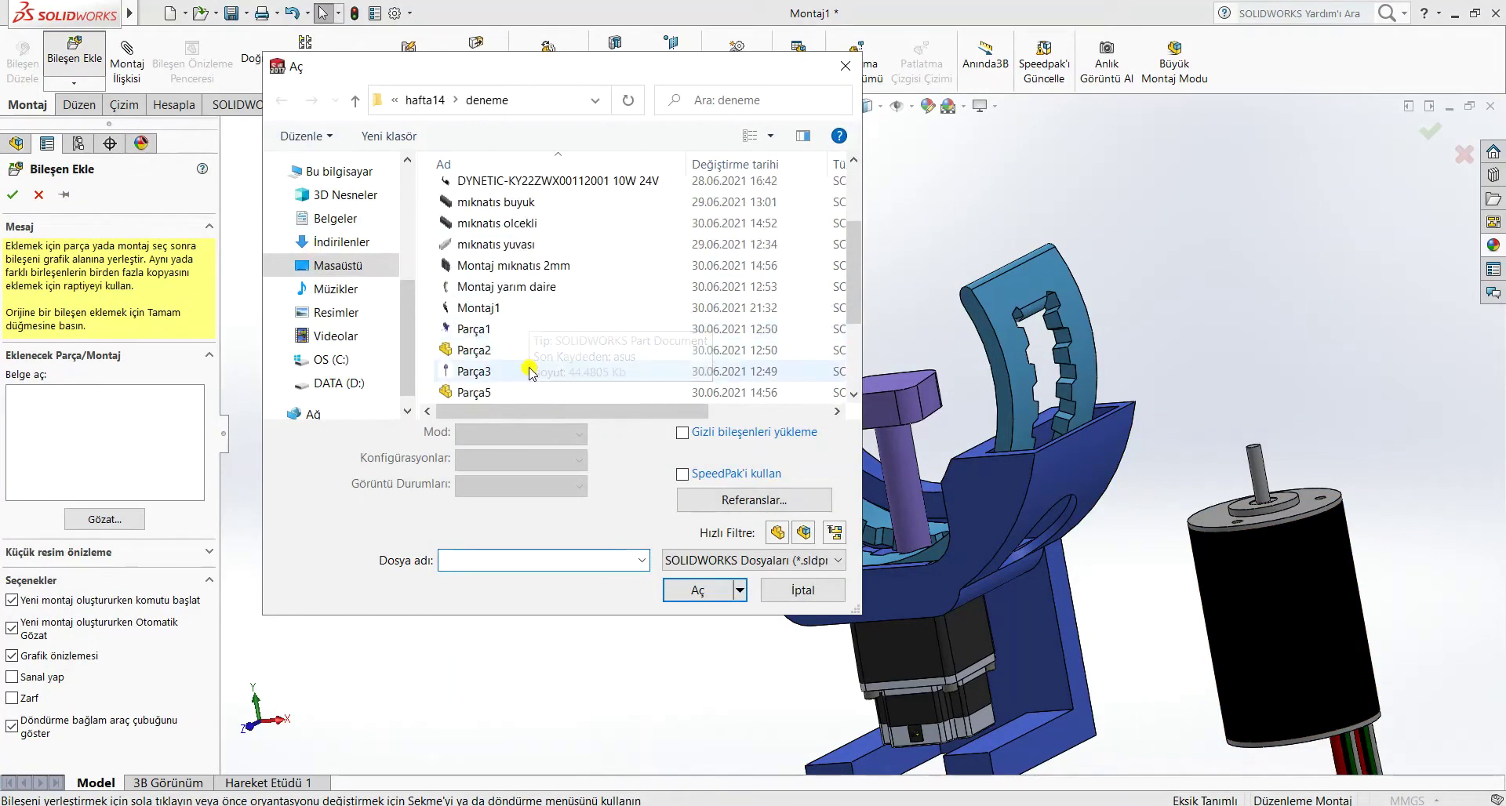
pyautogui.scroll(1, 533, 318)
pyautogui.scroll(1, 534, 314)
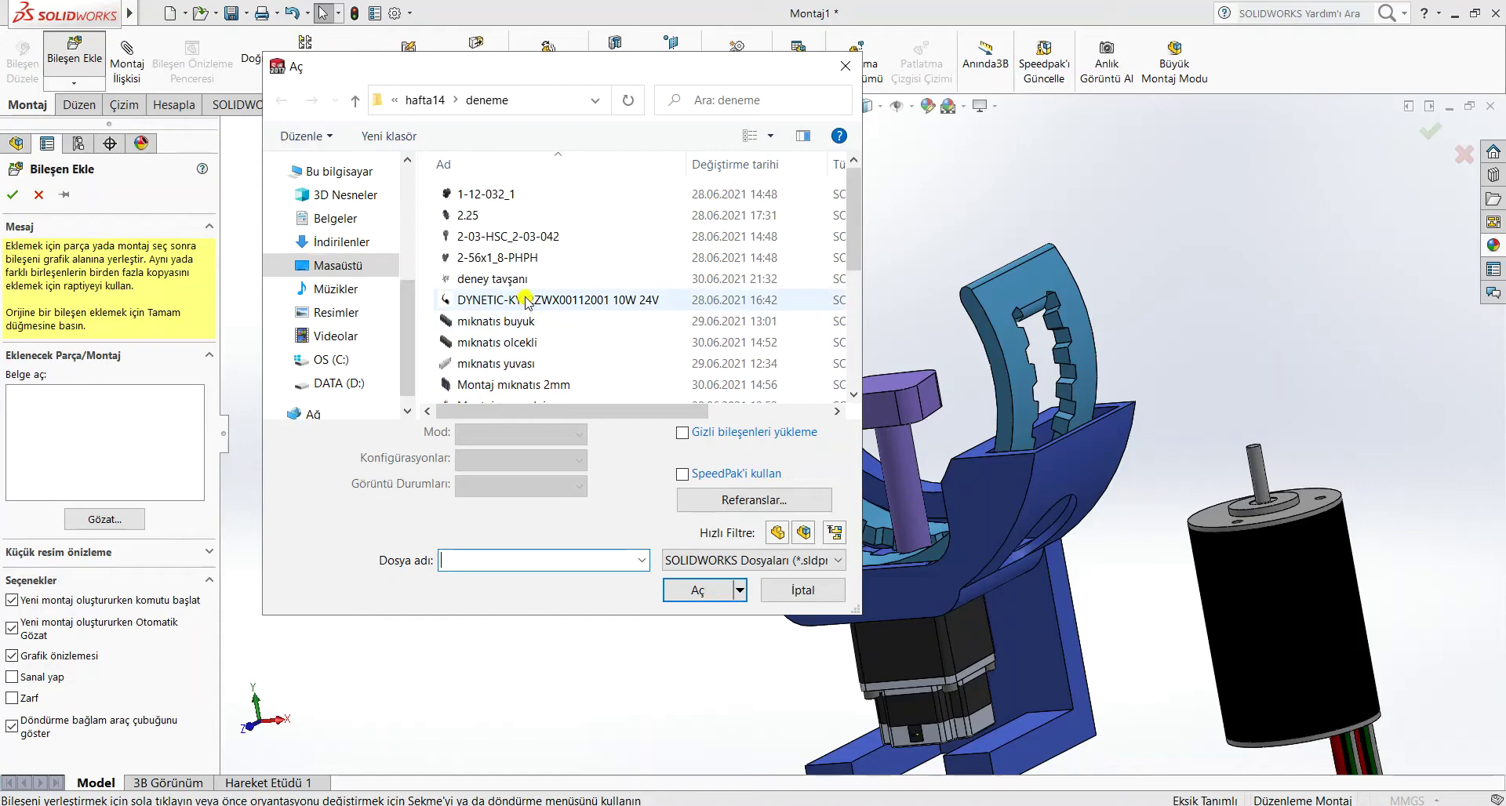
pyautogui.click(502, 214)
pyautogui.click(706, 556)
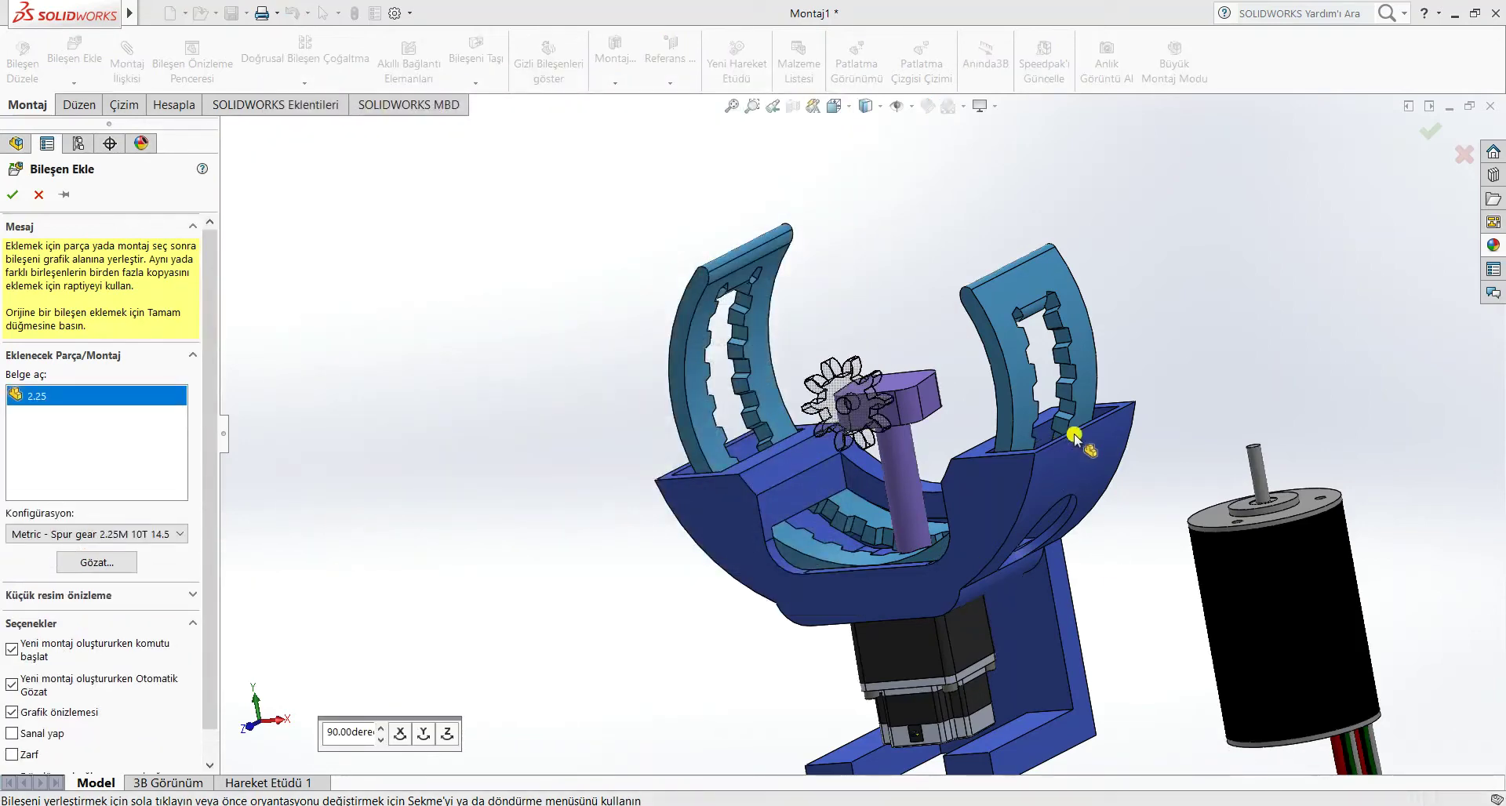
pyautogui.click(1253, 436)
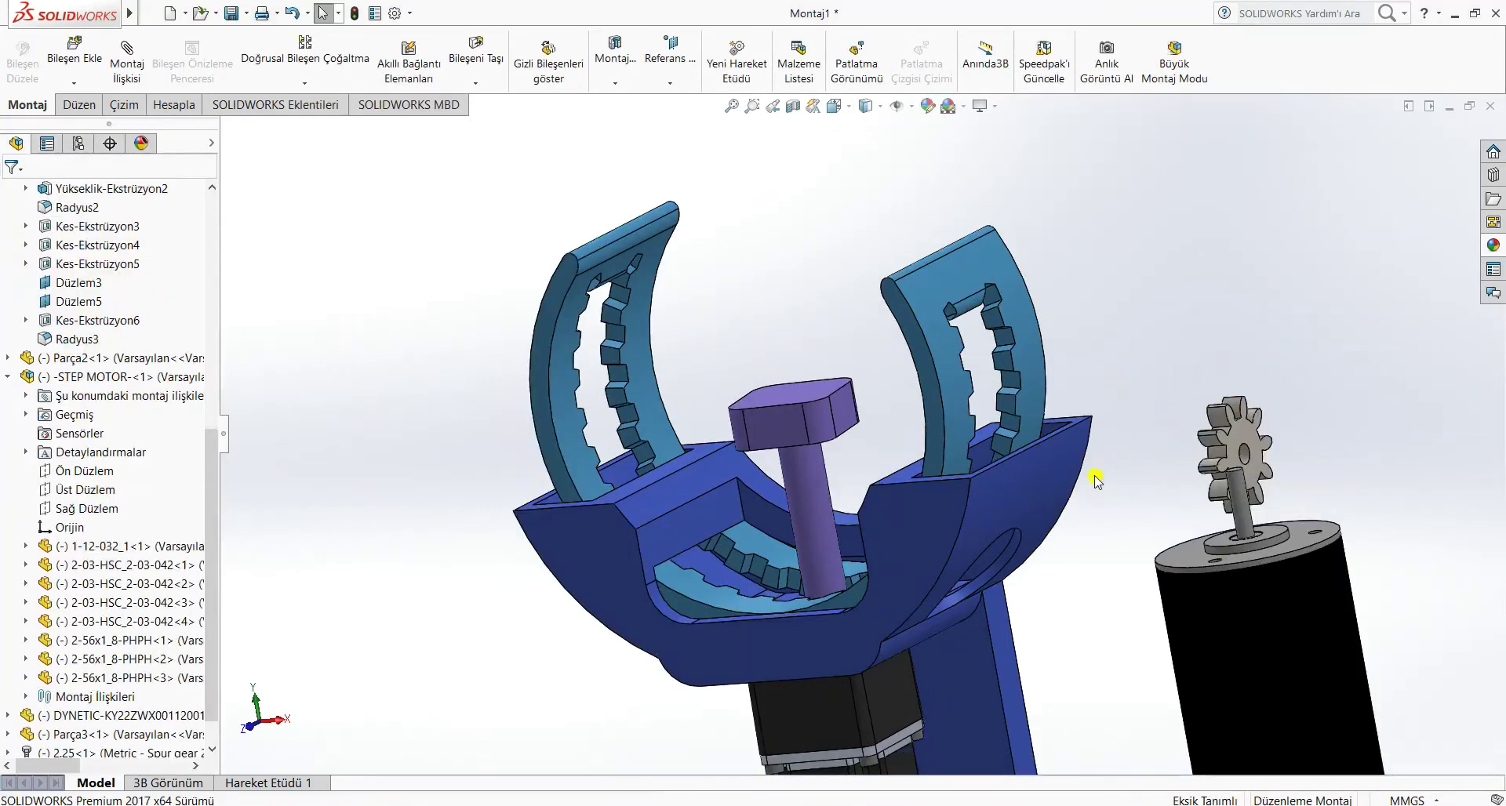
# - Mate the DYNETIC motor's shaft concentric with the round hole in the side wall of Parça1
pyautogui.moveTo(1095, 480); pyautogui.dragTo(1217, 474, button='middle')
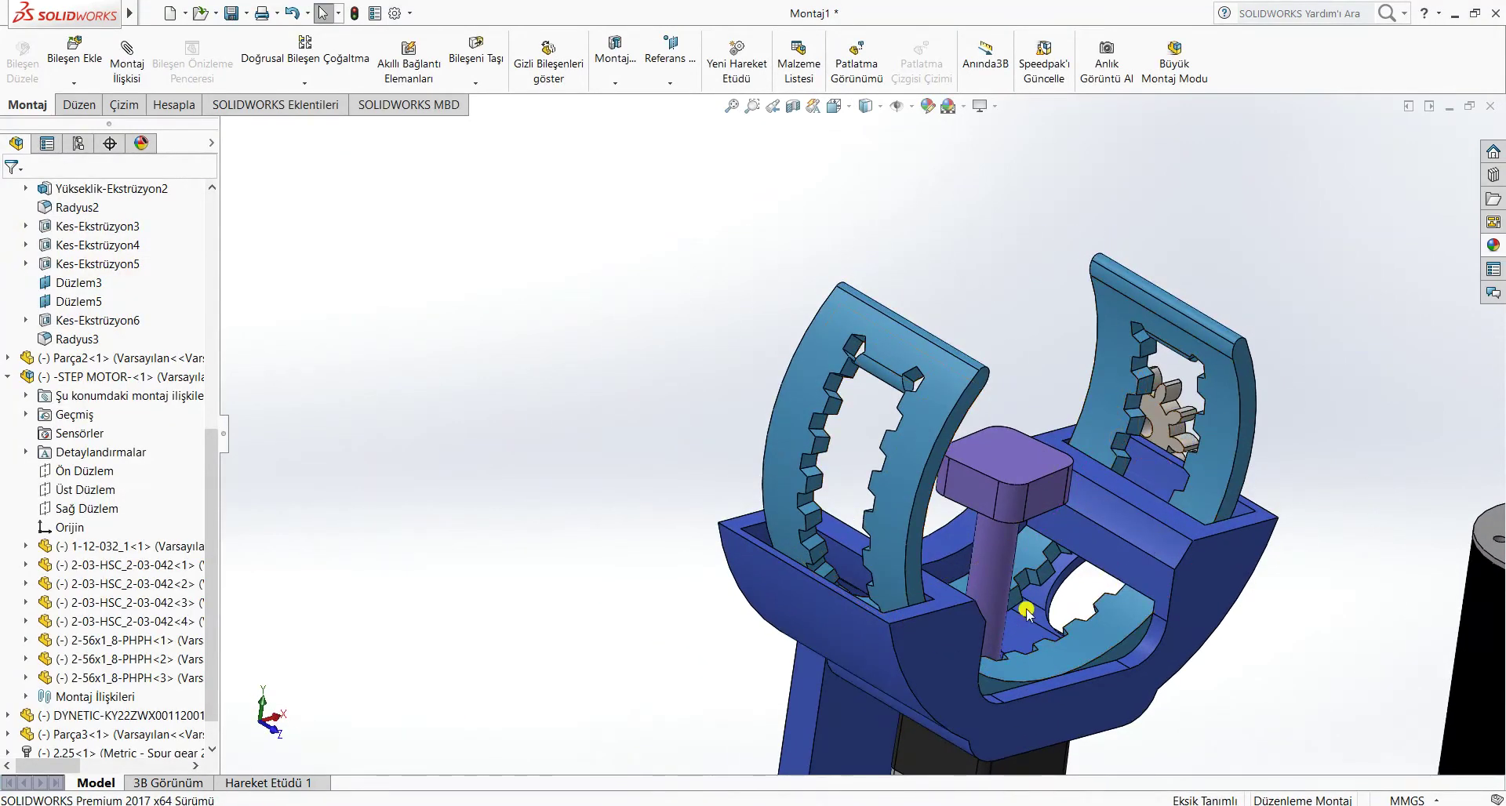
pyautogui.moveTo(1052, 580); pyautogui.dragTo(862, 589, button='middle')
pyautogui.moveTo(962, 594); pyautogui.dragTo(836, 571, button='middle')
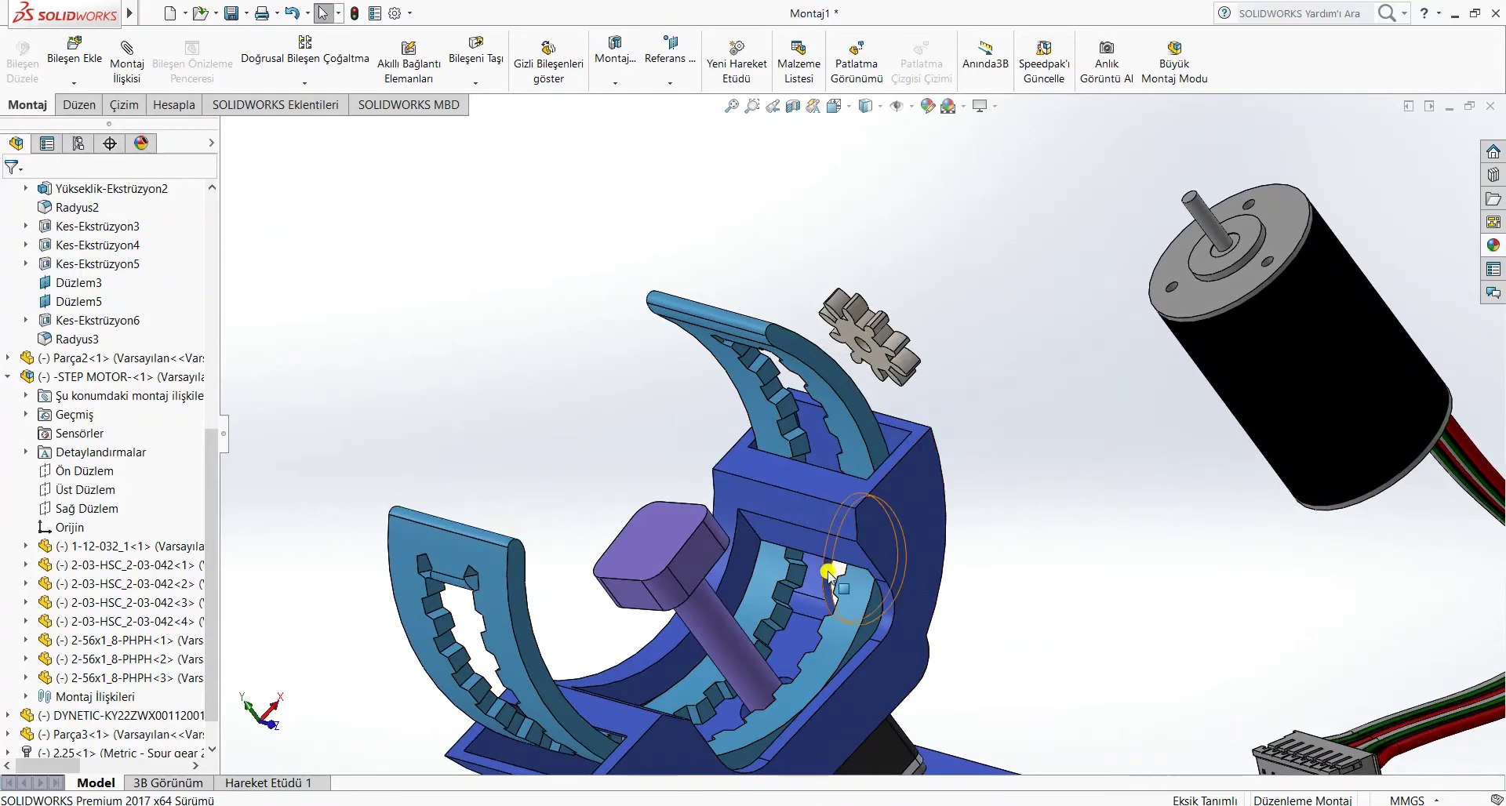
pyautogui.click(830, 571)
pyautogui.keyDown('ctrl'); pyautogui.click(1213, 229); pyautogui.keyUp('ctrl')
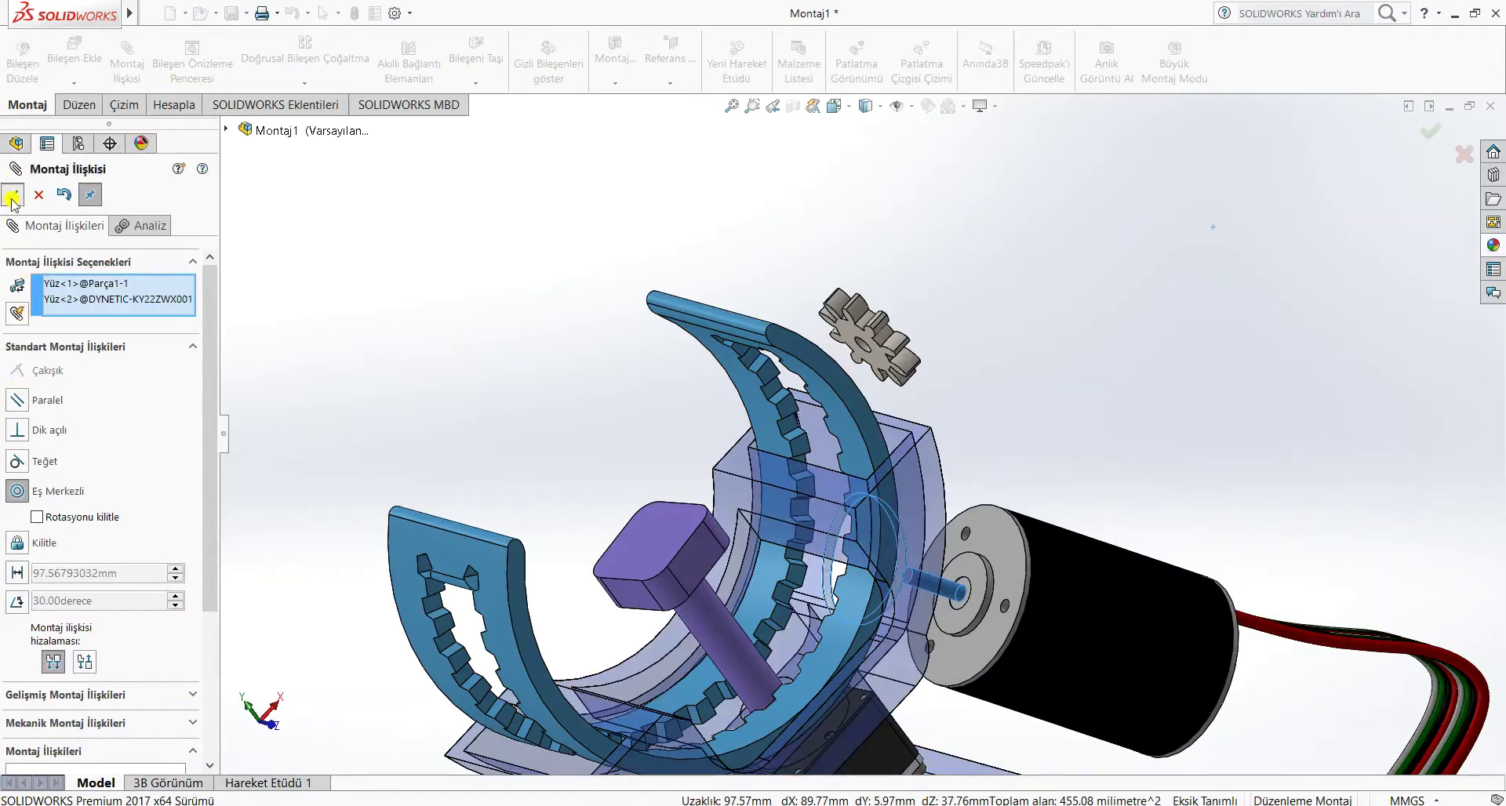
pyautogui.click(12, 196)
pyautogui.press('Escape')
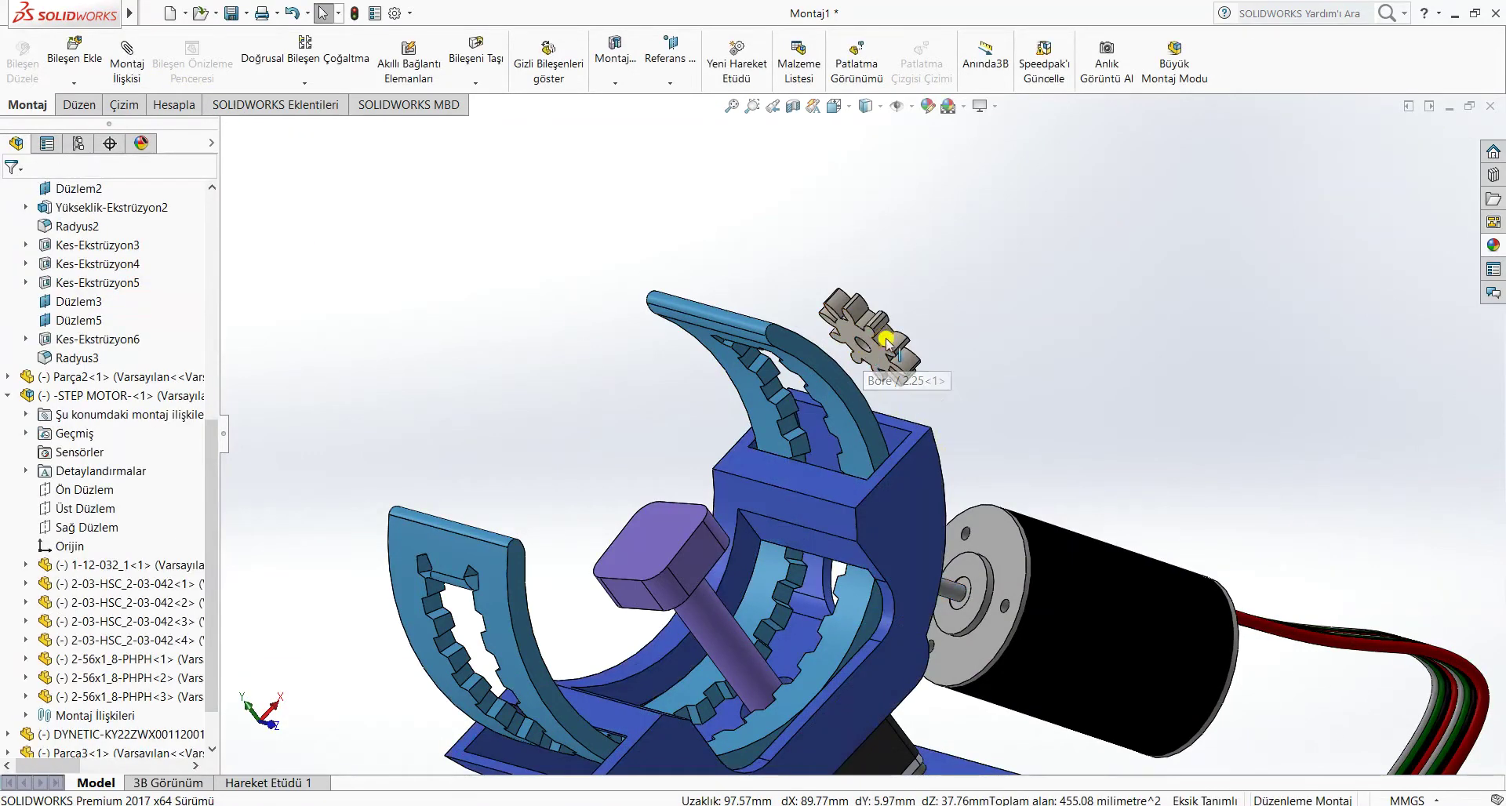
# - Mate the bore of spur gear 2.25 concentric with the DYNETIC motor's shaft
pyautogui.scroll(-3, 886, 343)
pyautogui.click(829, 381)
pyautogui.scroll(5, 1039, 557)
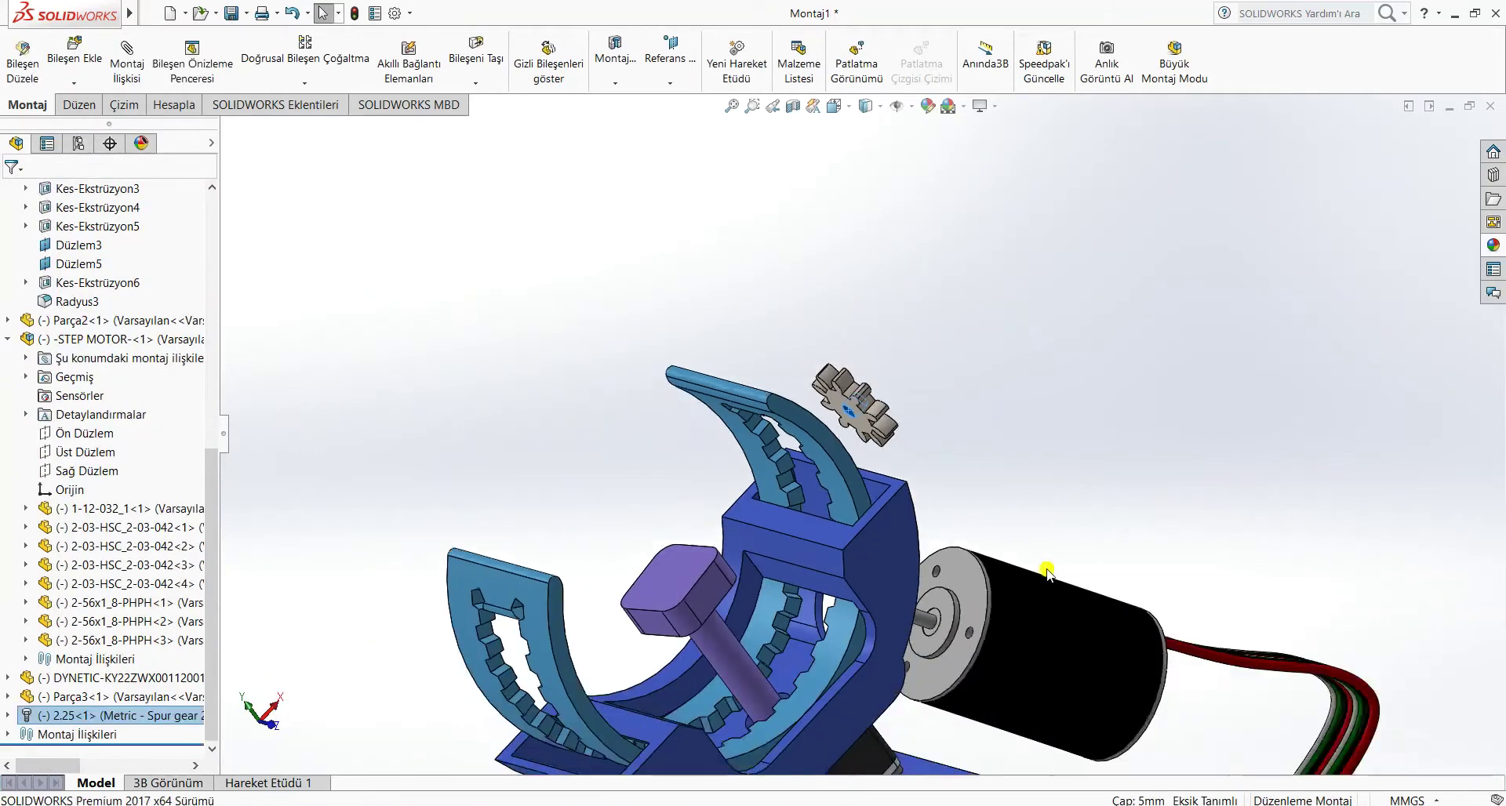
pyautogui.scroll(-3, 1028, 616)
pyautogui.keyDown('ctrl'); pyautogui.click(860, 600); pyautogui.keyUp('ctrl')
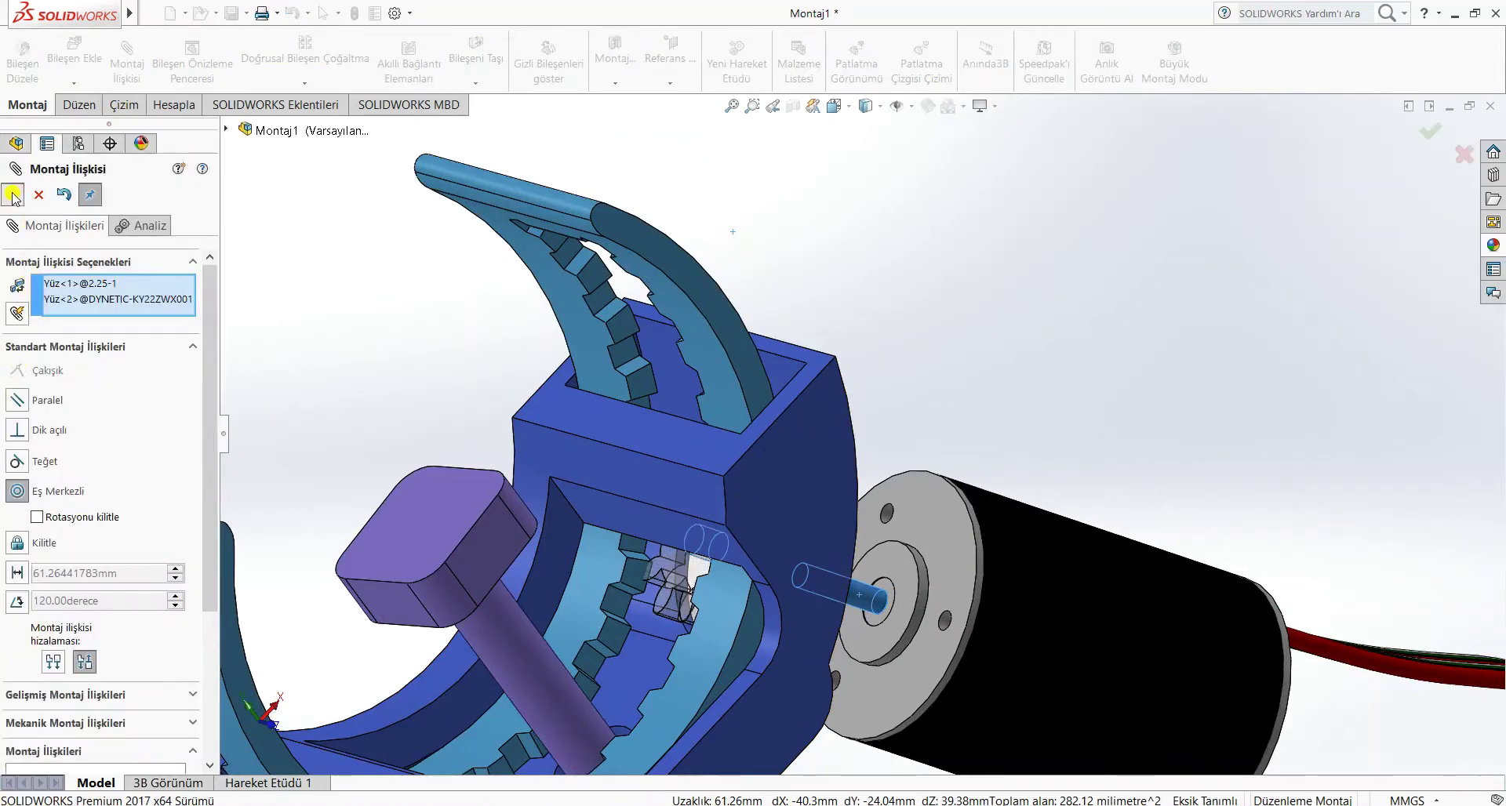
pyautogui.click(13, 195)
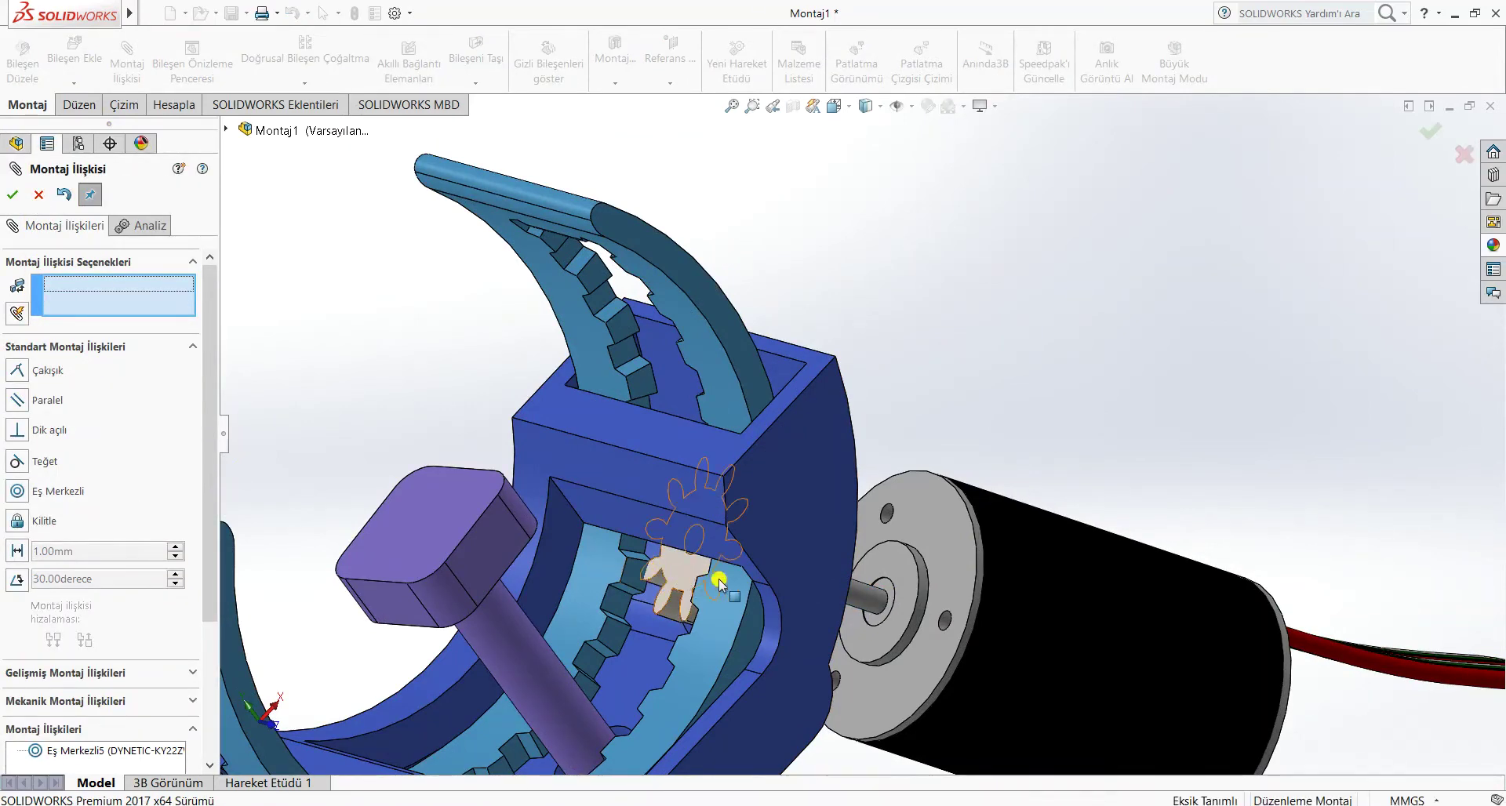
# - Close the mate command and hide the shaft part Parça3 to expose the gear behind it
pyautogui.moveTo(1023, 348); pyautogui.dragTo(1114, 377, button='middle')
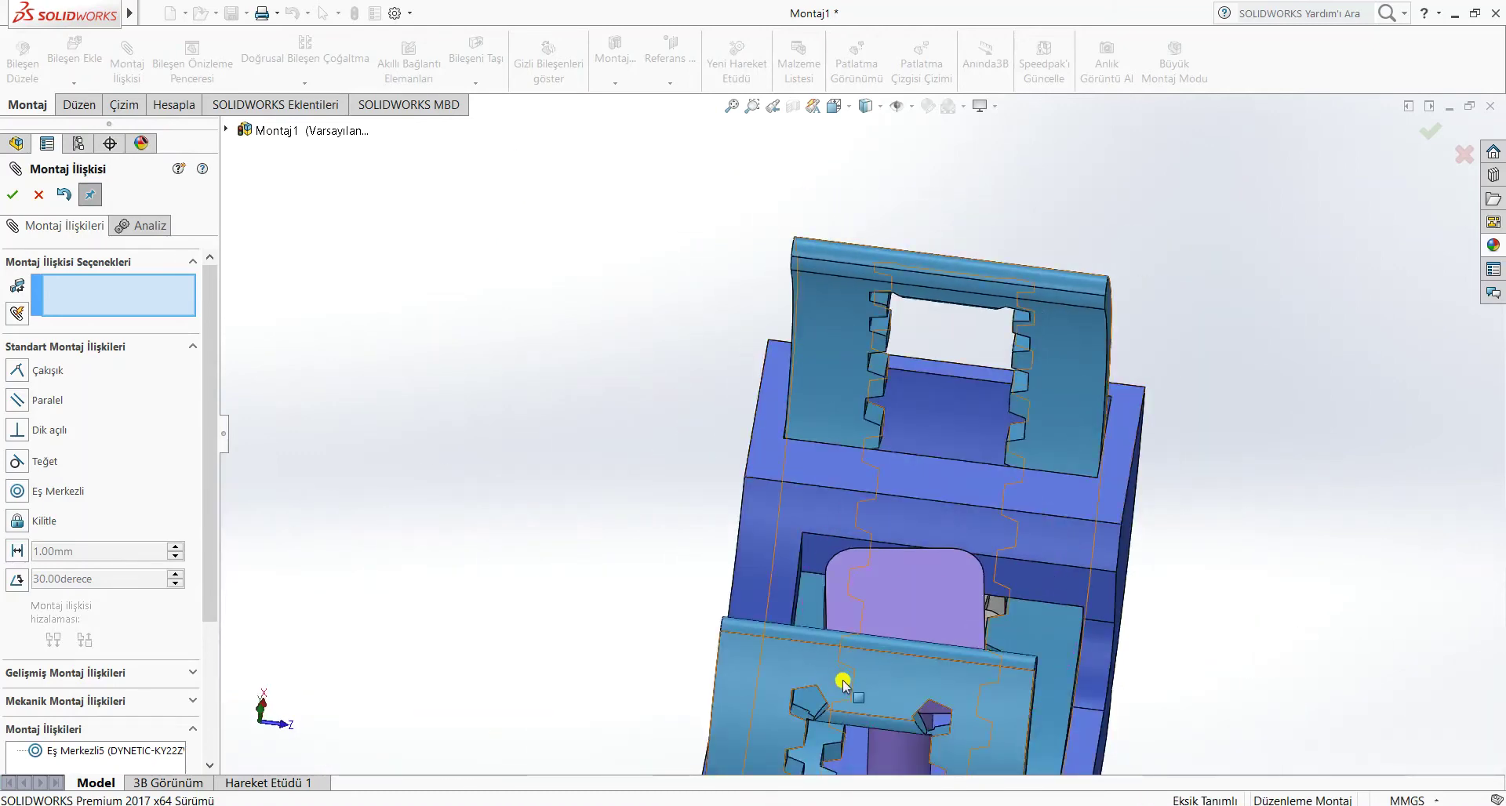
pyautogui.scroll(5, 800, 682)
pyautogui.scroll(-3, 937, 717)
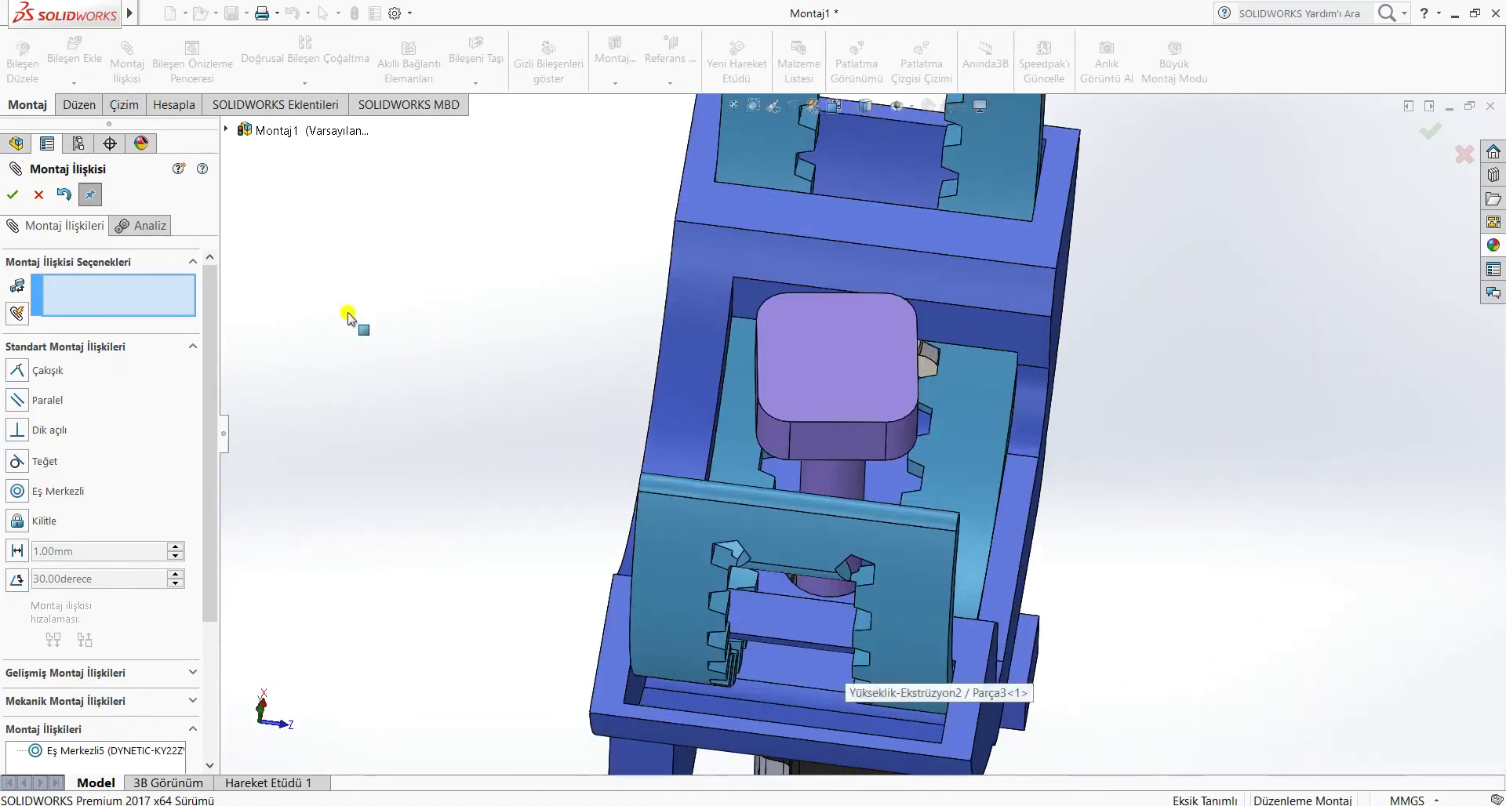
pyautogui.press('Escape')
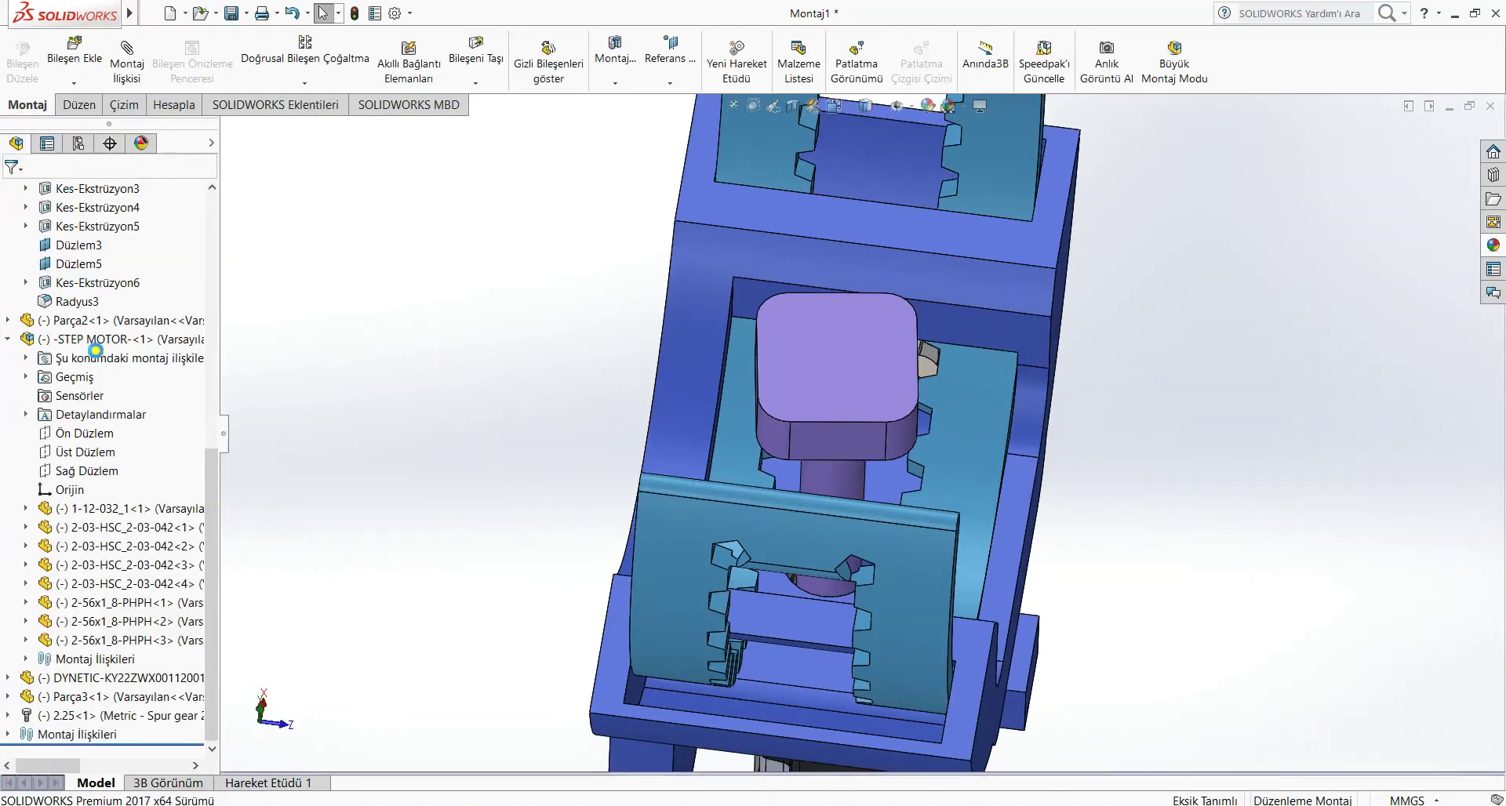
pyautogui.click(6, 339)
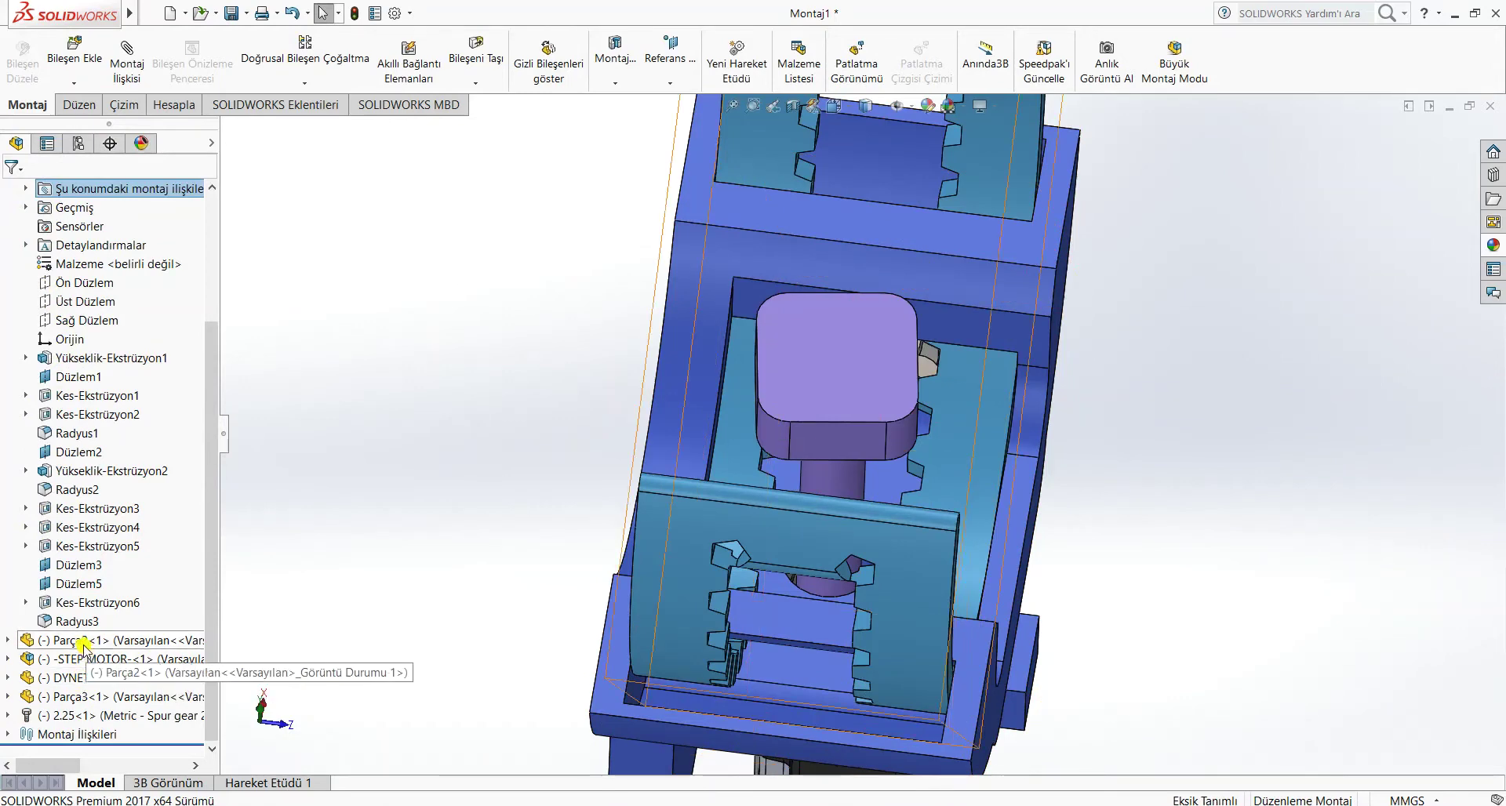
pyautogui.click(81, 697)
pyautogui.rightClick(81, 697)
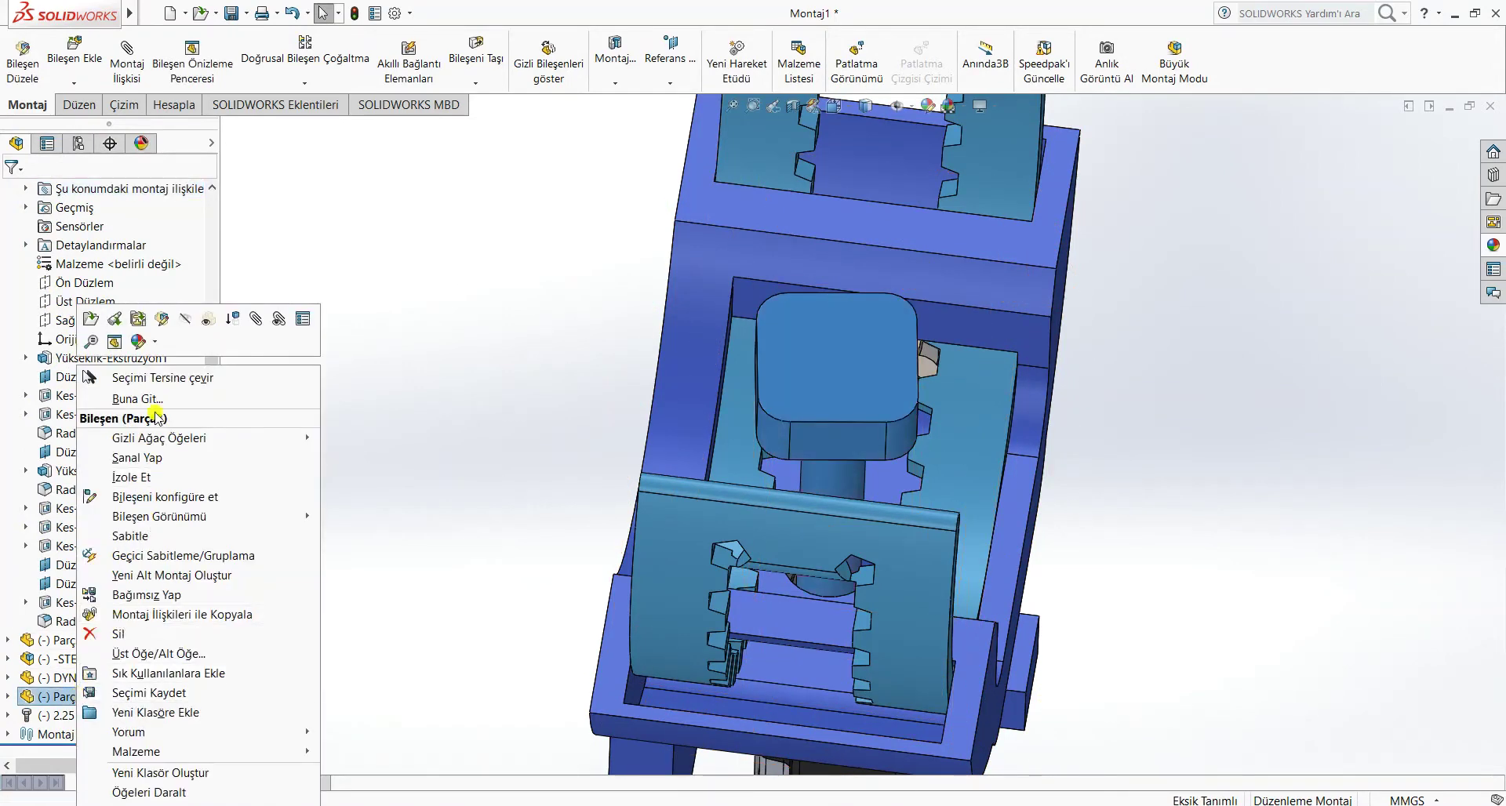
pyautogui.click(191, 319)
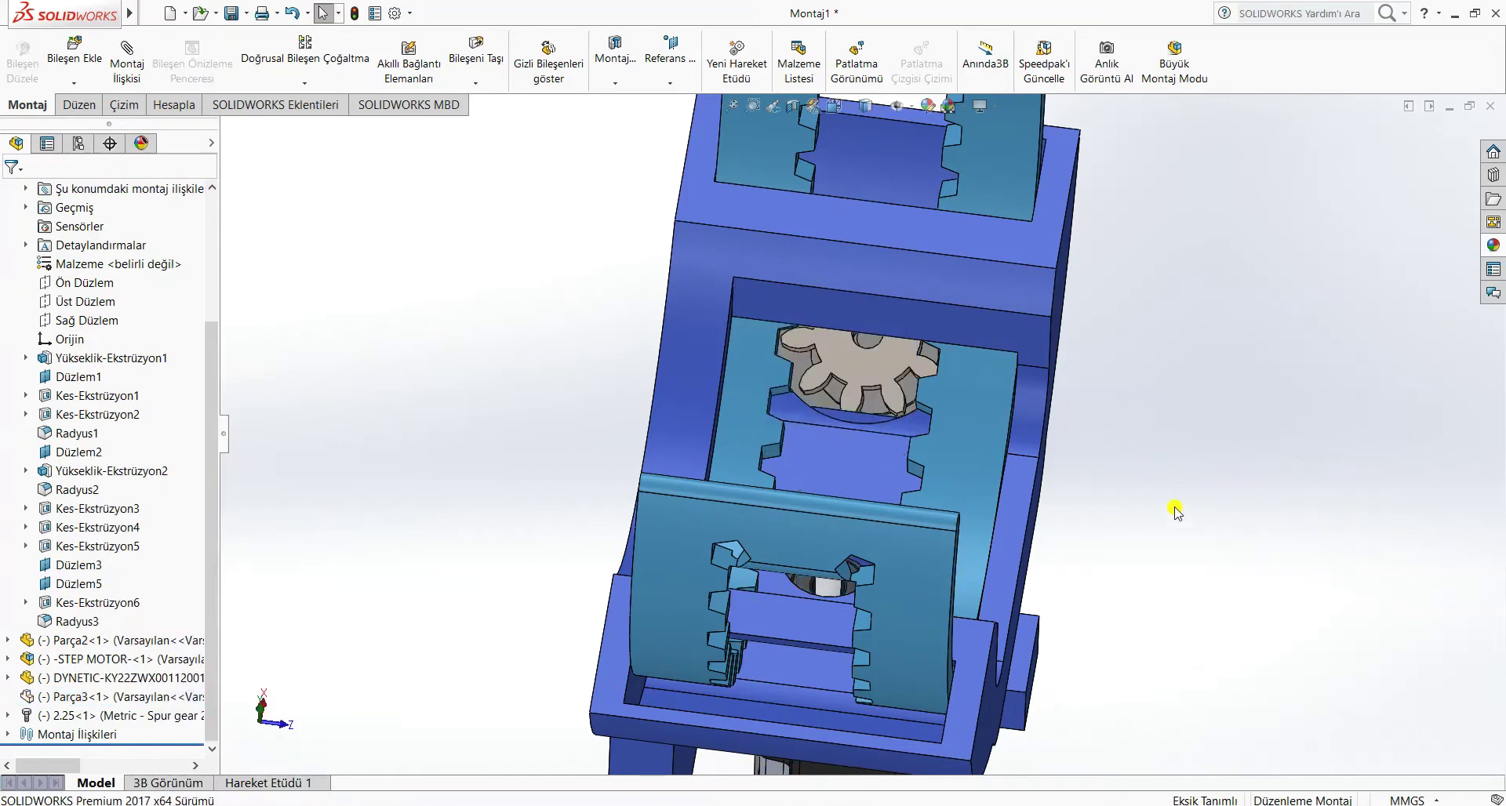
# - Add a tangent mate between the gear's front face and the curved inner face of Parça2
pyautogui.click(838, 365)
pyautogui.keyDown('ctrl'); pyautogui.click(763, 353); pyautogui.keyUp('ctrl')
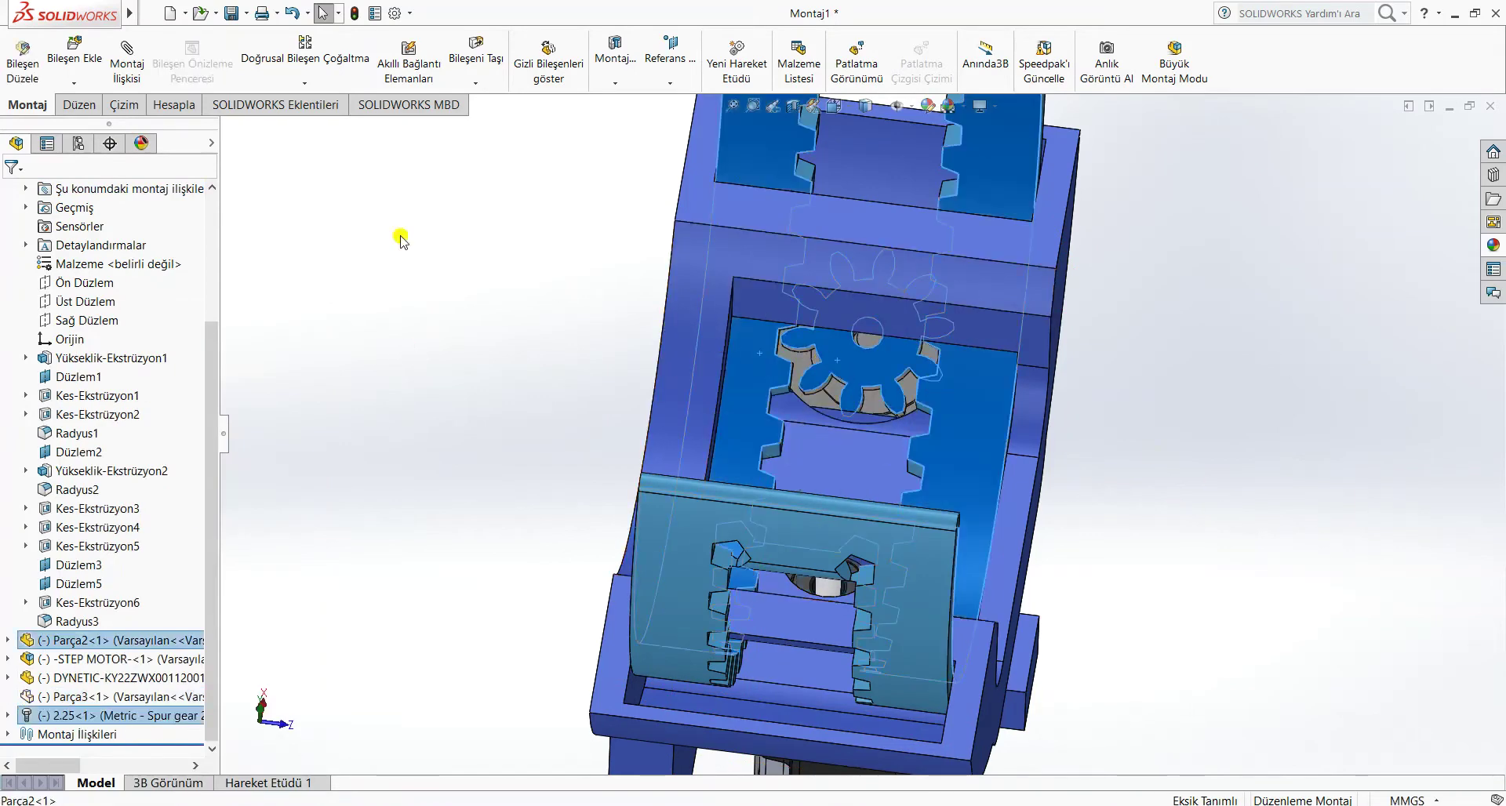
pyautogui.click(126, 62)
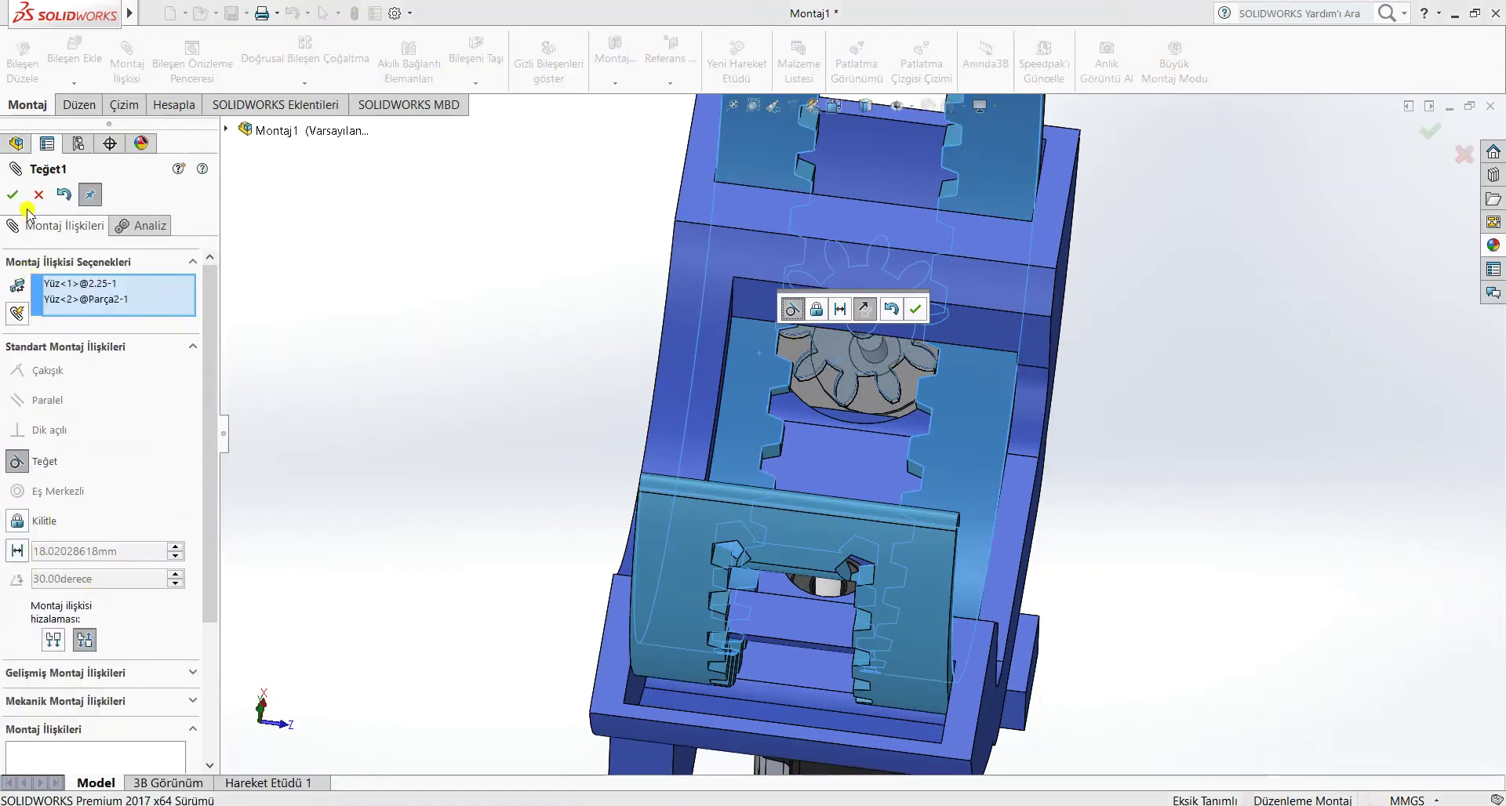
pyautogui.click(13, 194)
# - Turn the spur gear slightly about the motor shaft to line its teeth up with the notches of Parça2
pyautogui.scroll(-6, 1098, 454)
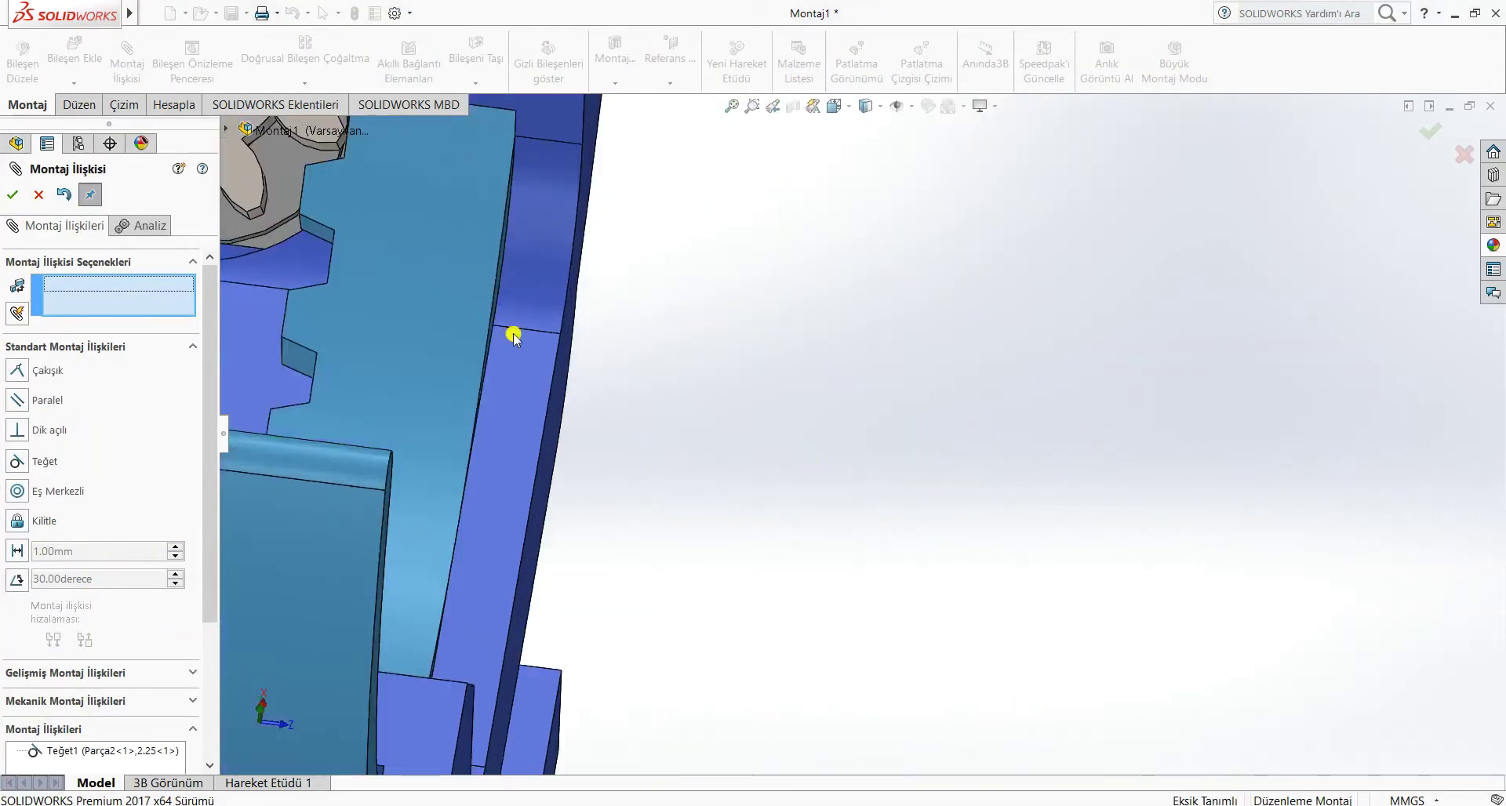
pyautogui.scroll(6, 549, 266)
pyautogui.scroll(-3, 671, 340)
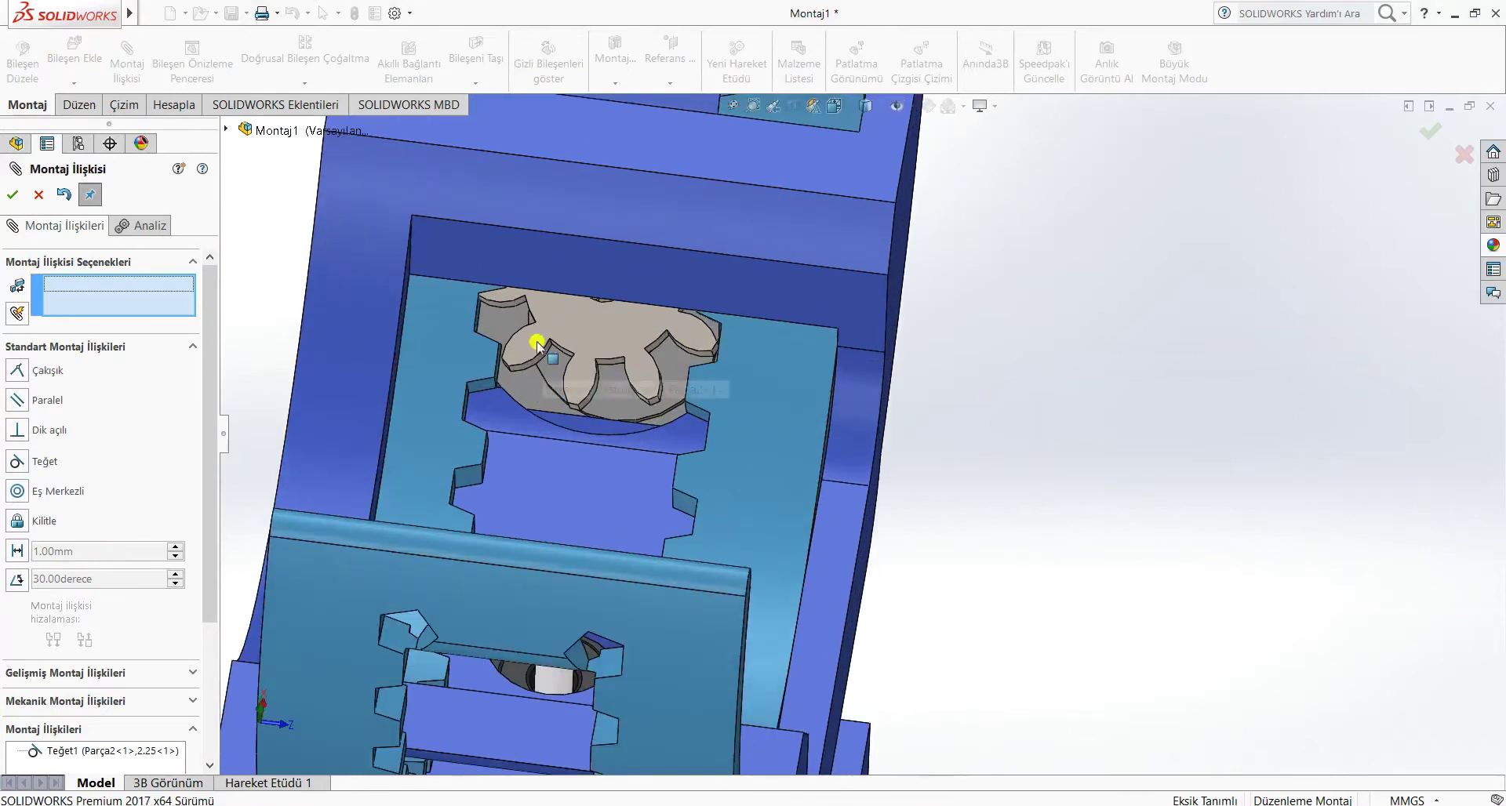
pyautogui.moveTo(540, 345); pyautogui.dragTo(560, 359)
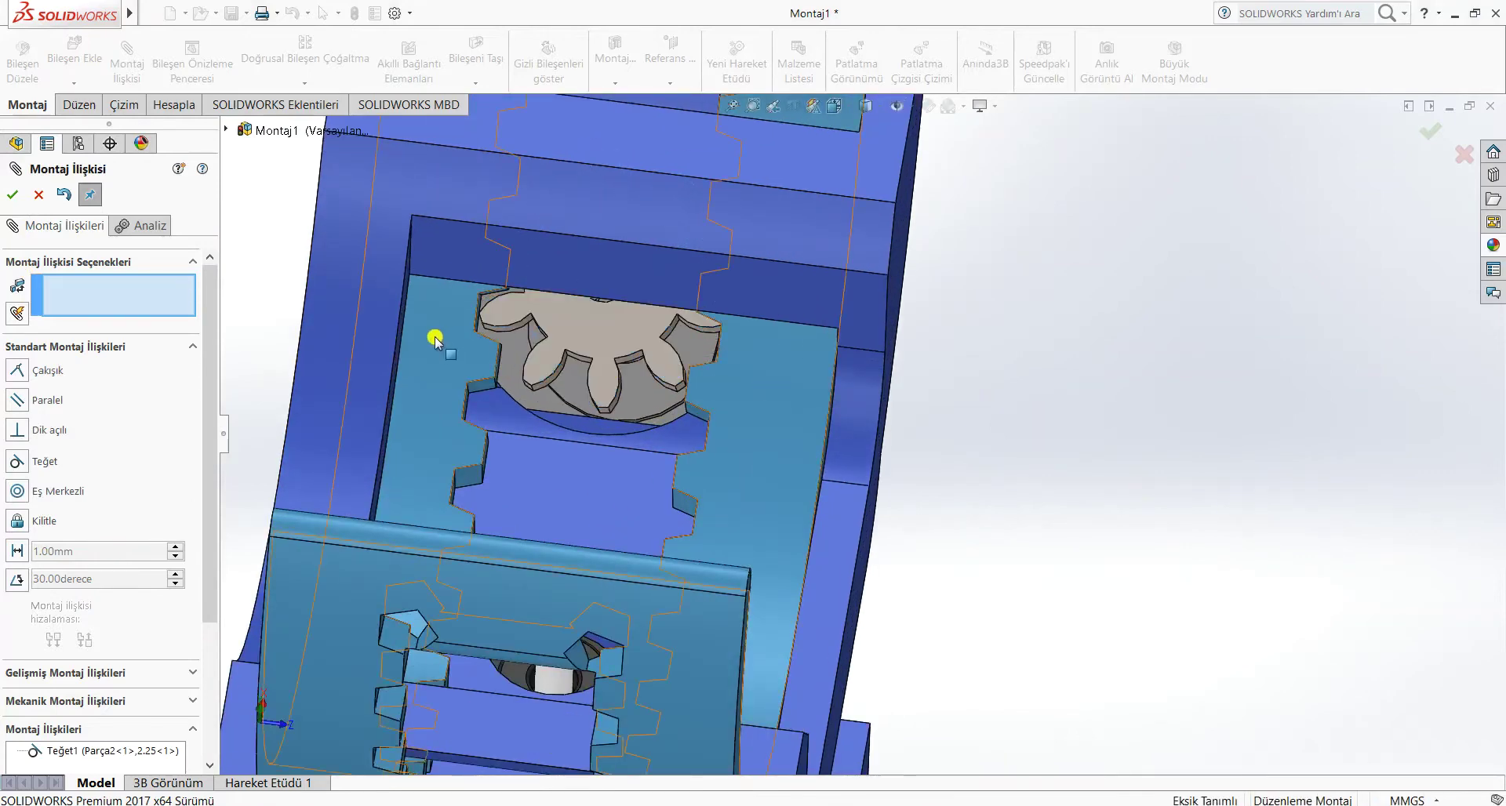
# - Add a mechanical gear mate between the toothed arc Parça2 and spur gear 2.25, and turn the gear to test it
pyautogui.scroll(-5, 513, 331)
pyautogui.click(61, 700)
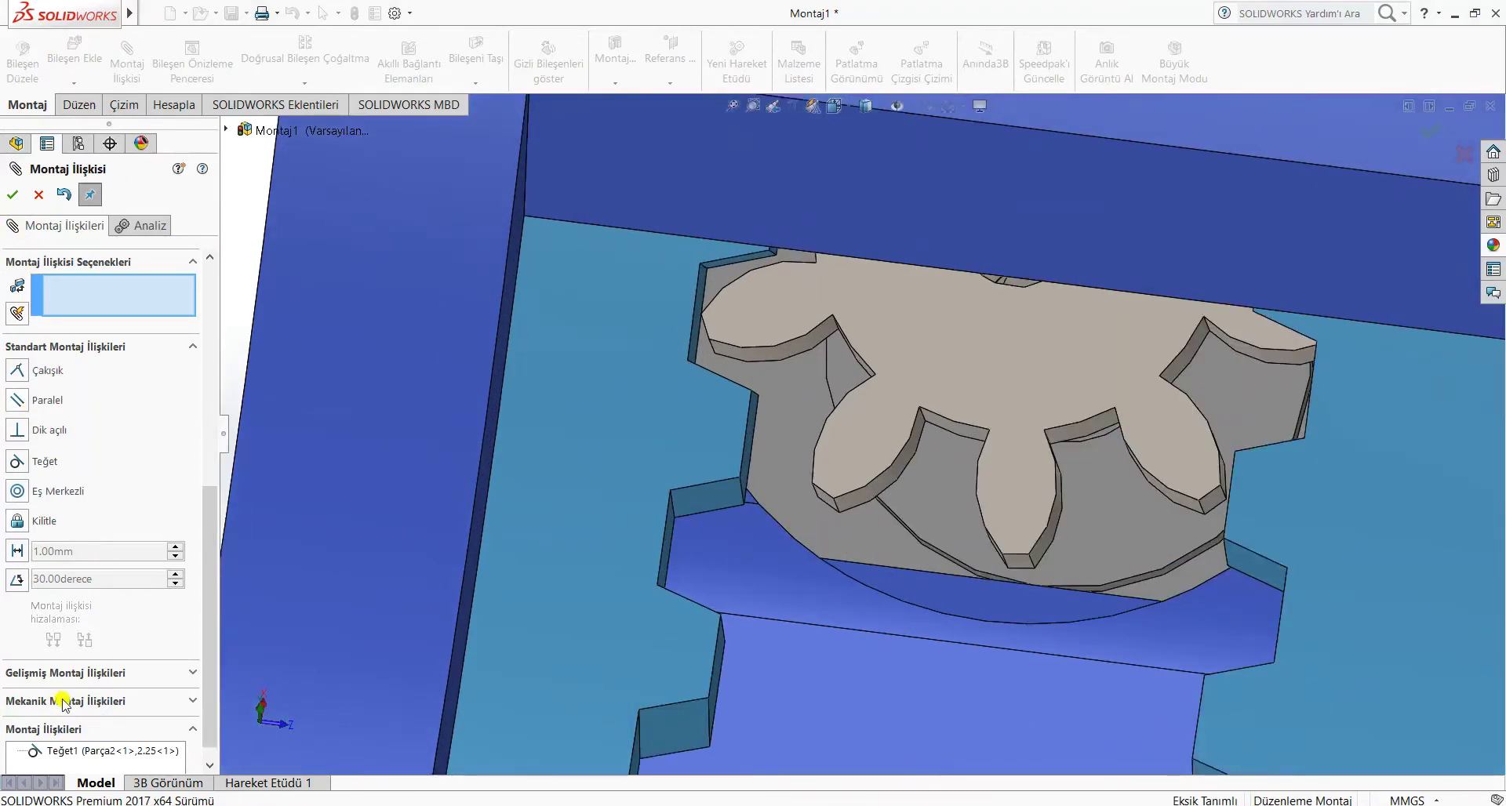
pyautogui.click(18, 347)
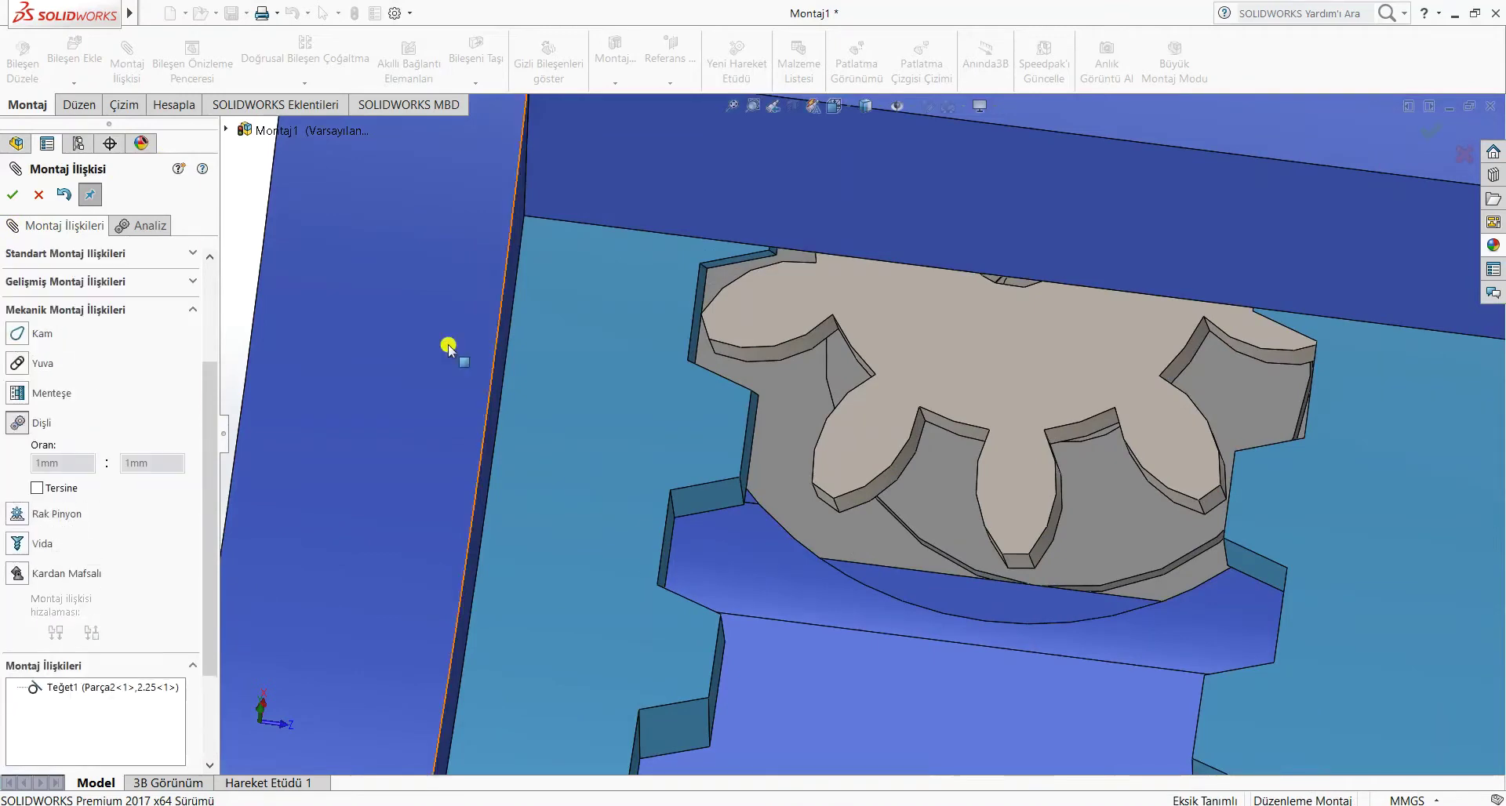
pyautogui.click(689, 344)
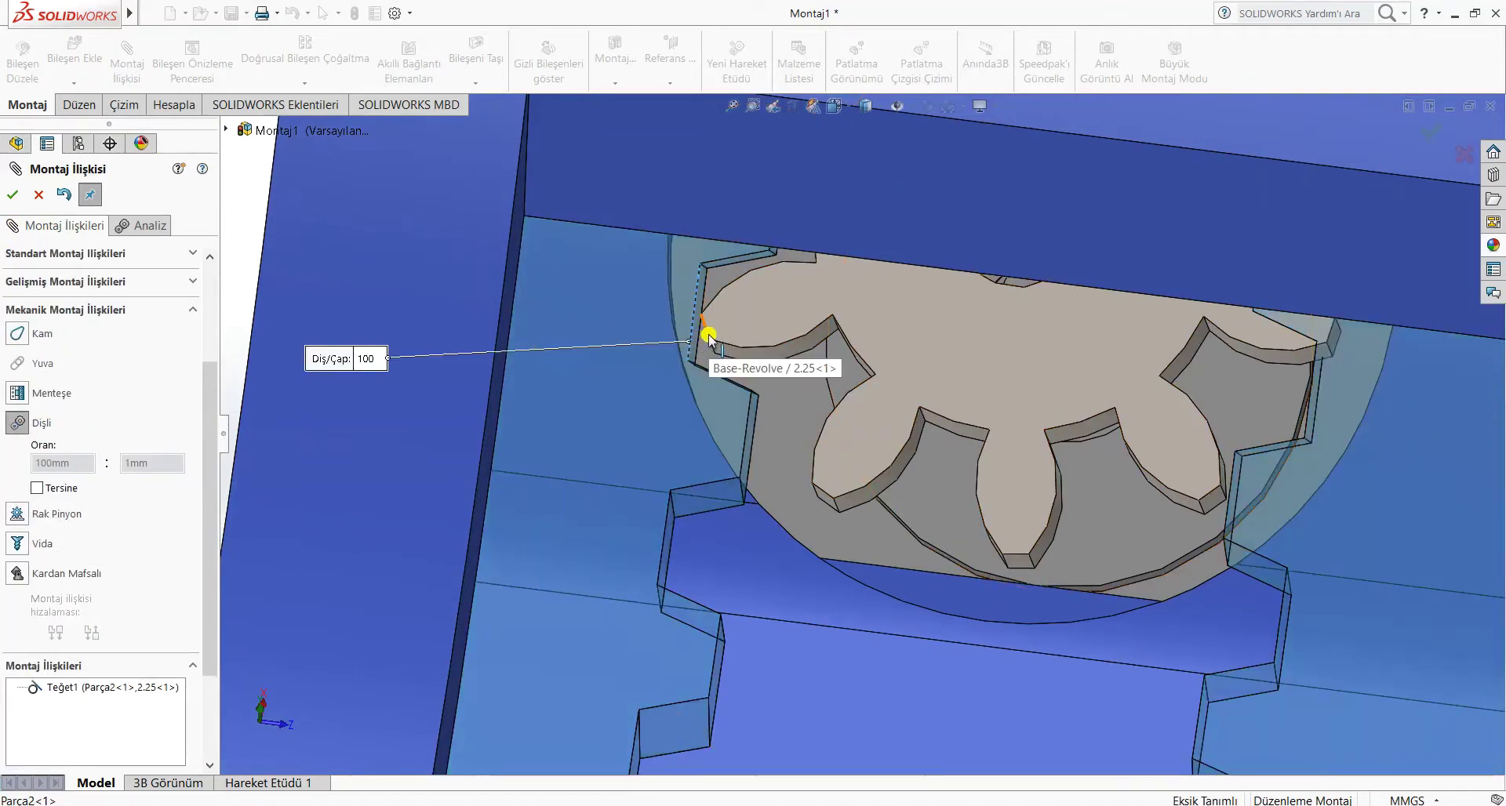
pyautogui.click(15, 196)
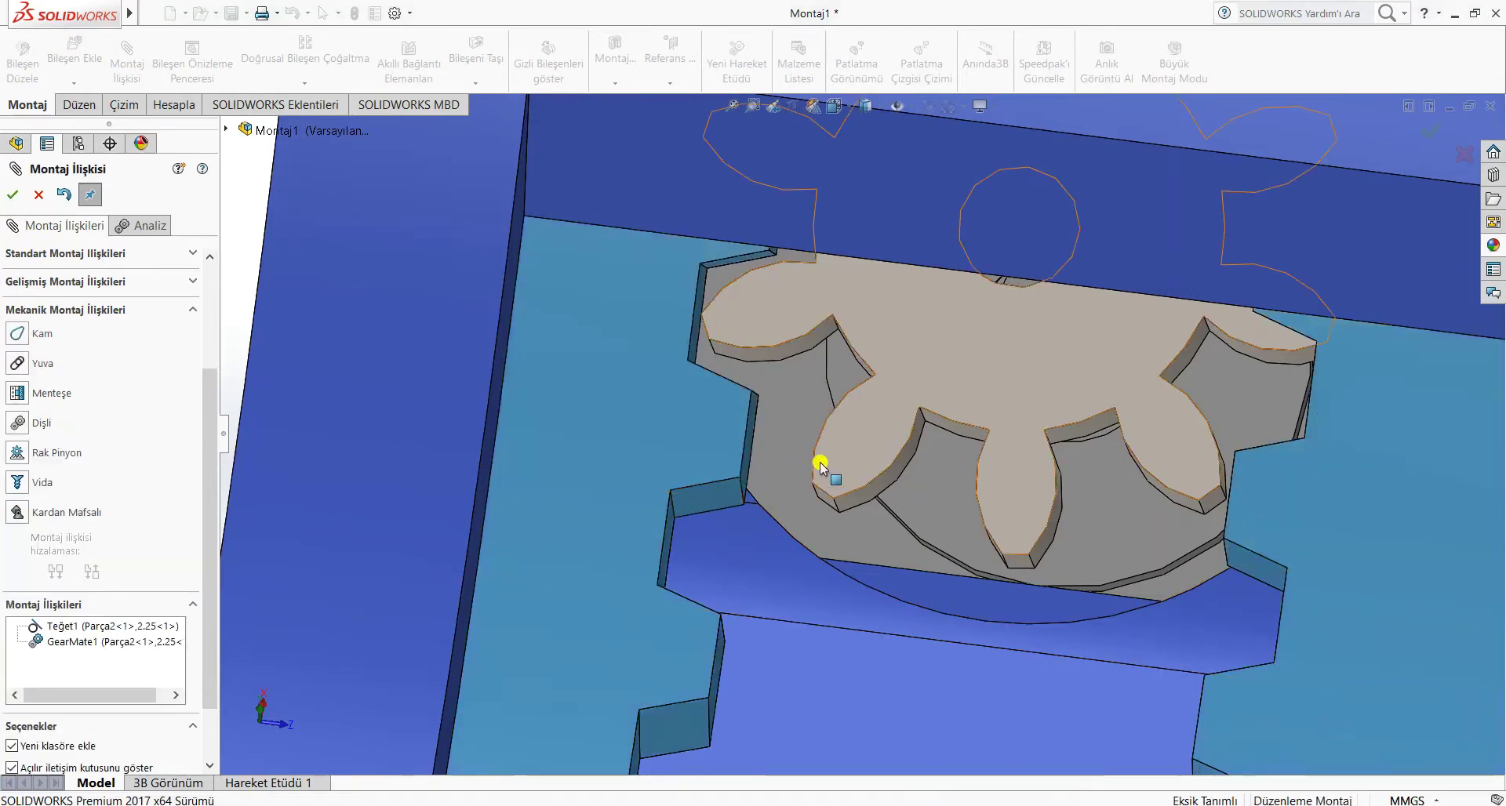
pyautogui.moveTo(820, 467); pyautogui.dragTo(774, 346)
pyautogui.scroll(5, 939, 543)
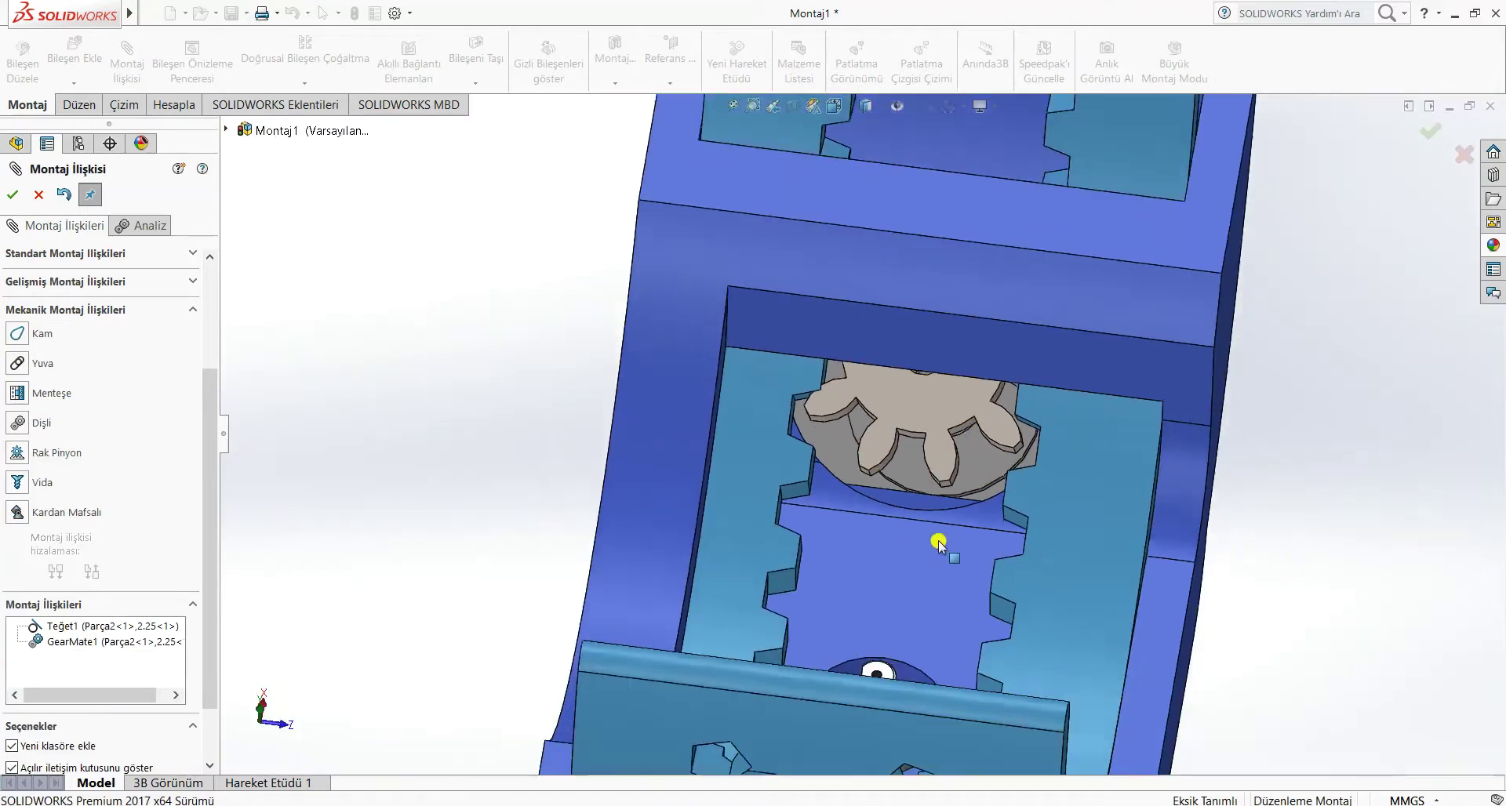
pyautogui.scroll(2, 939, 543)
pyautogui.scroll(3, 1308, 518)
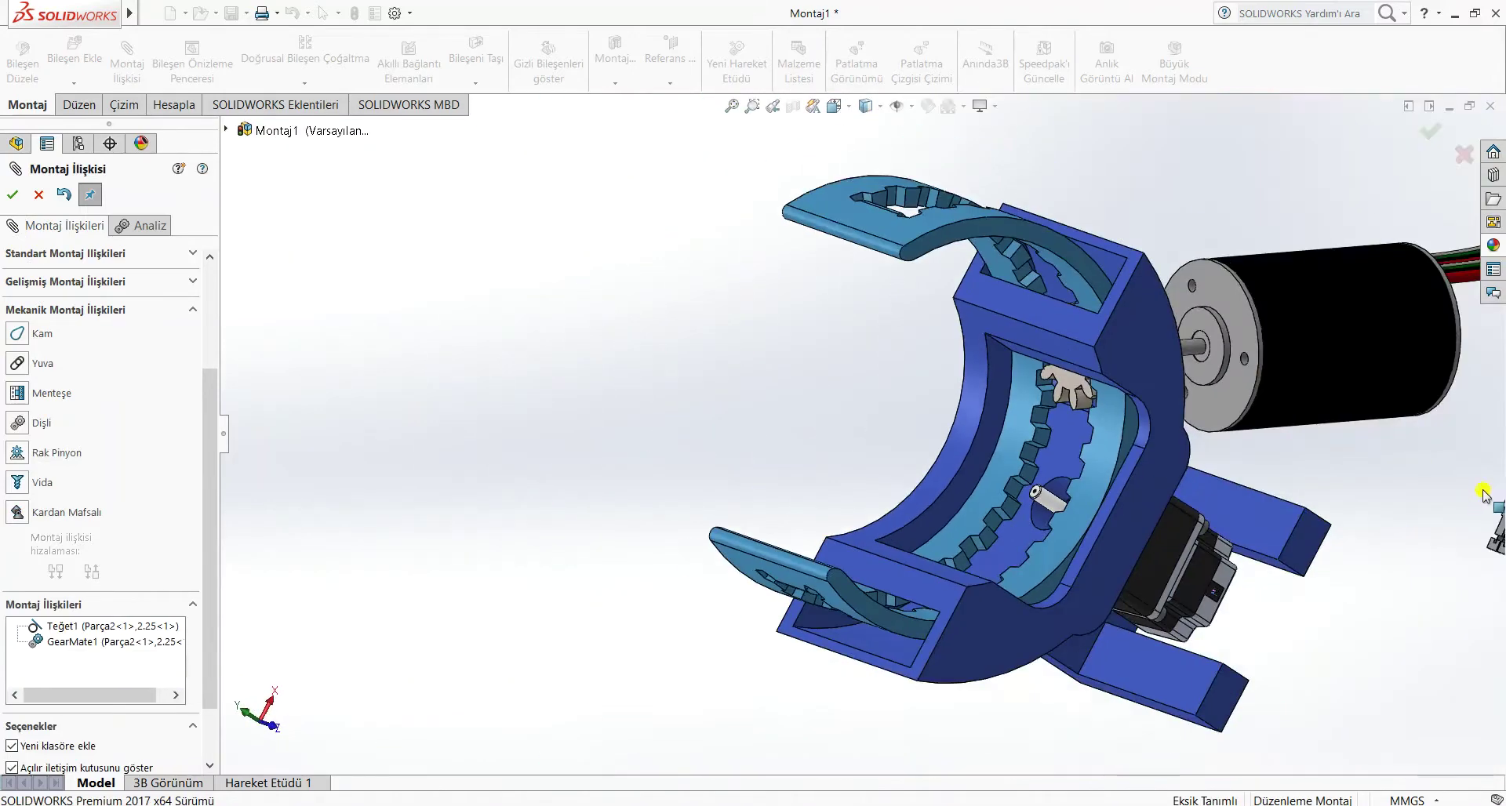
pyautogui.scroll(-5, 1281, 480)
pyautogui.moveTo(1281, 481); pyautogui.dragTo(1203, 597, button='middle')
pyautogui.scroll(-2, 1146, 480)
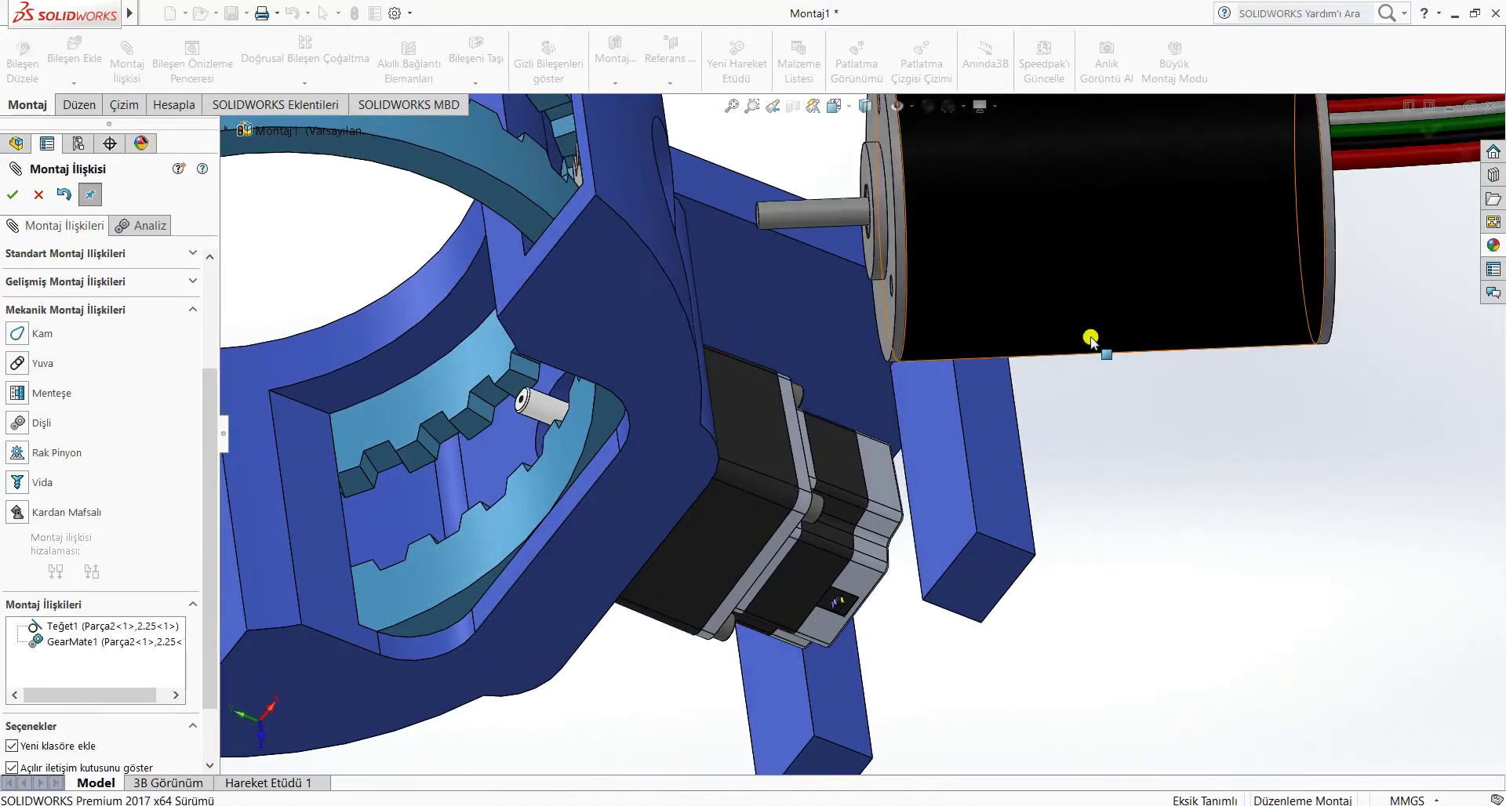
pyautogui.scroll(-4, 830, 288)
pyautogui.moveTo(822, 320); pyautogui.dragTo(806, 318, button='middle')
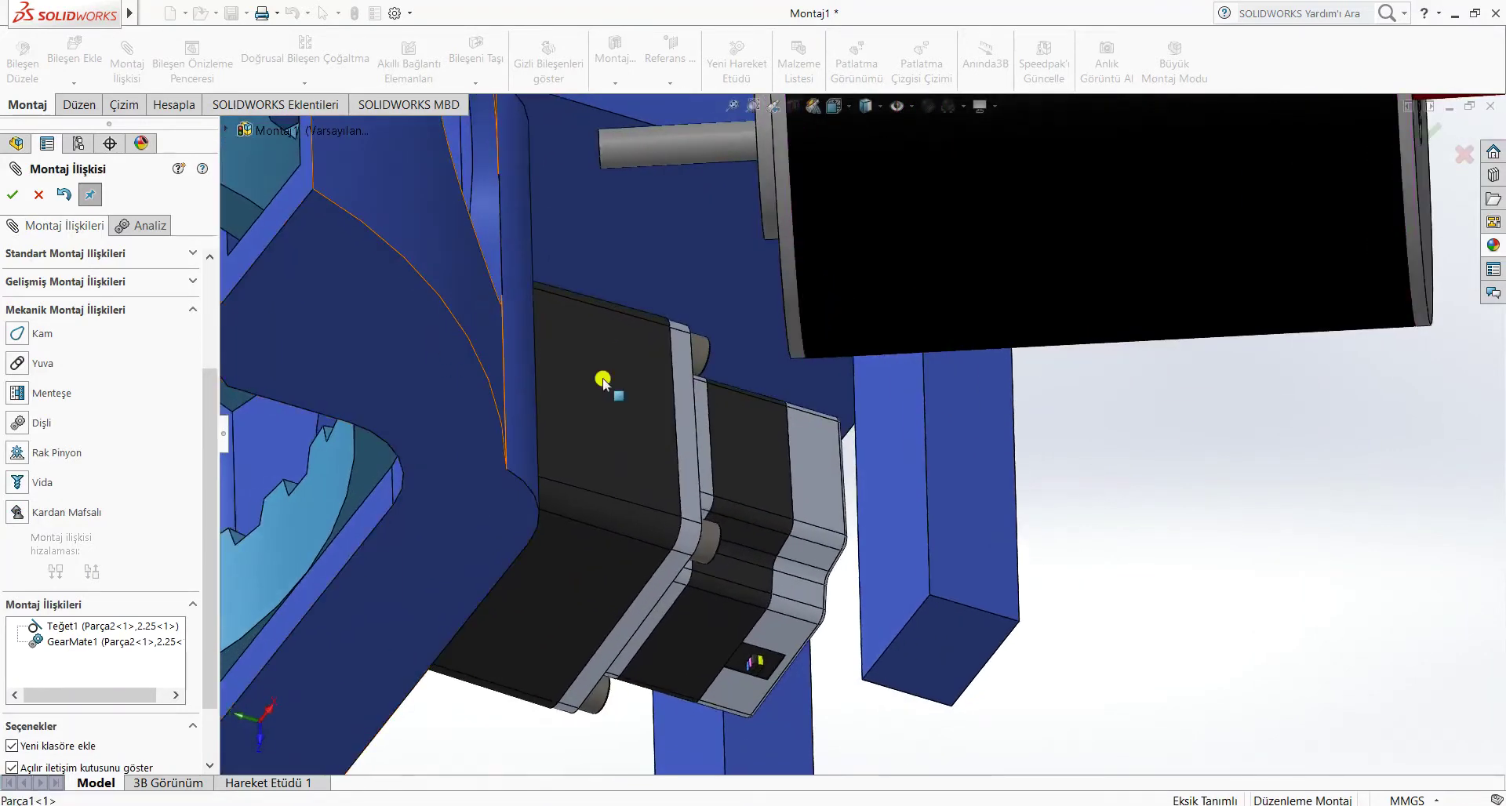
pyautogui.click(479, 313)
pyautogui.moveTo(1298, 566); pyautogui.dragTo(1106, 469, button='middle')
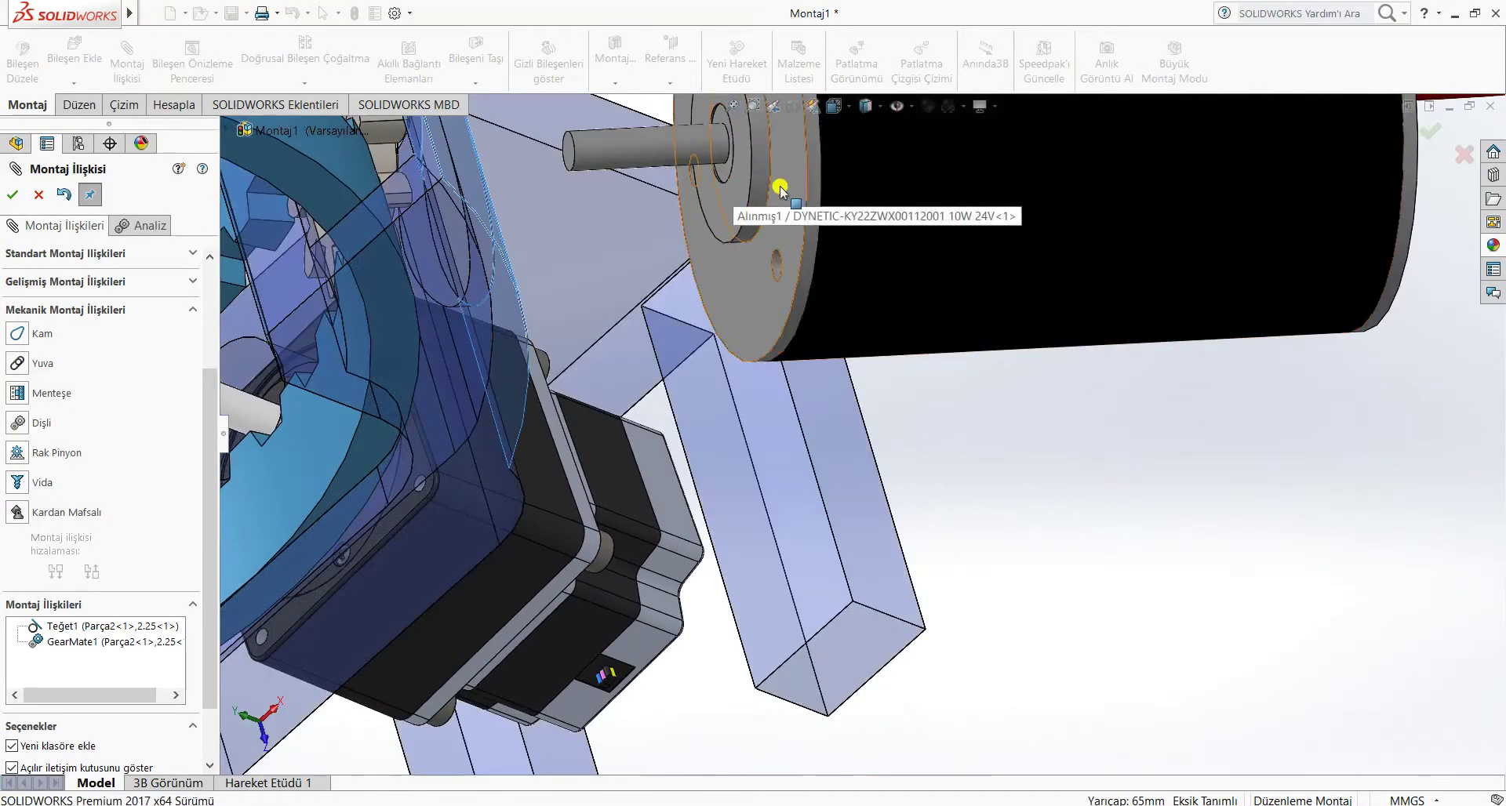
pyautogui.click(791, 192)
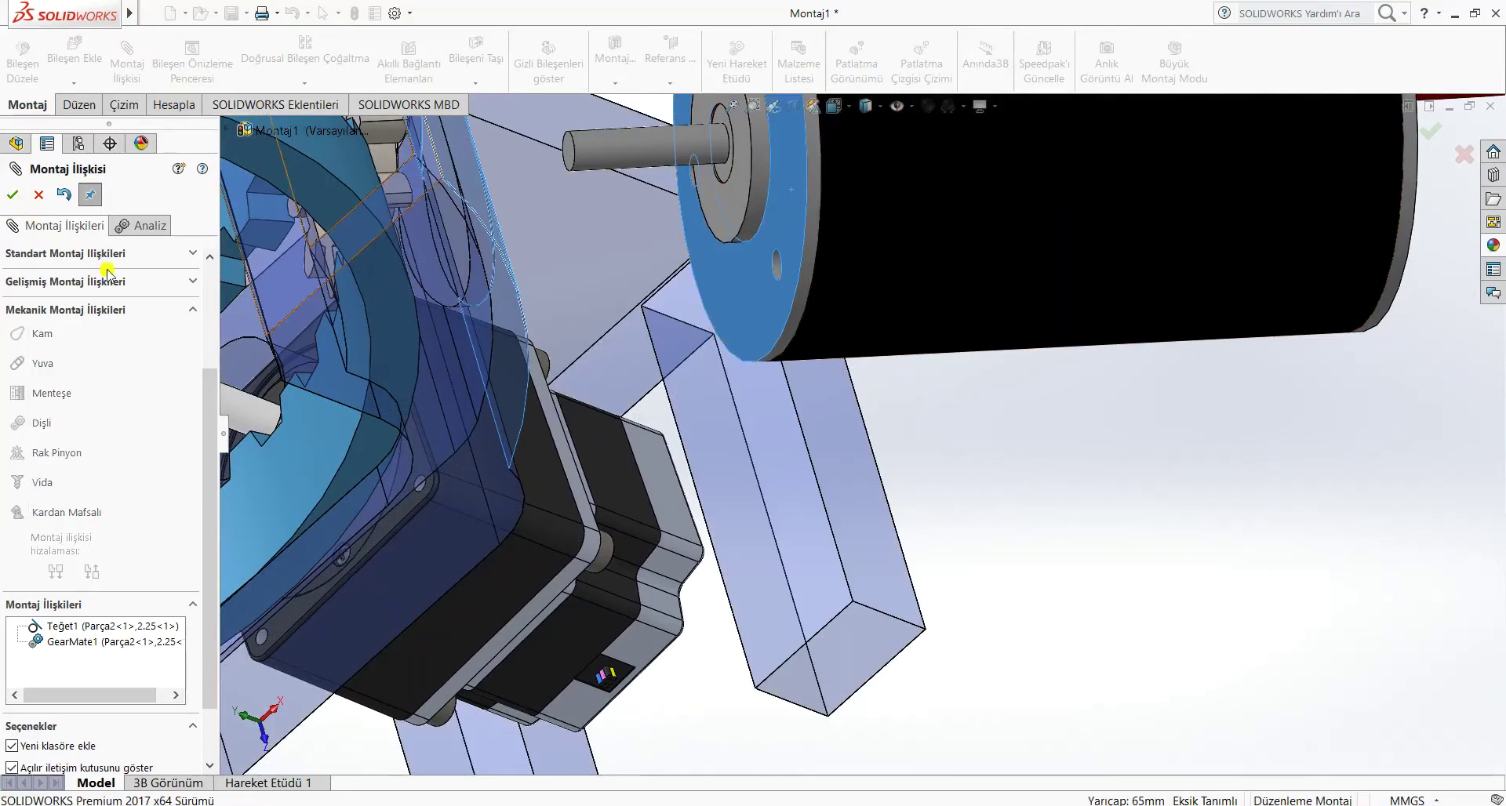
pyautogui.click(36, 195)
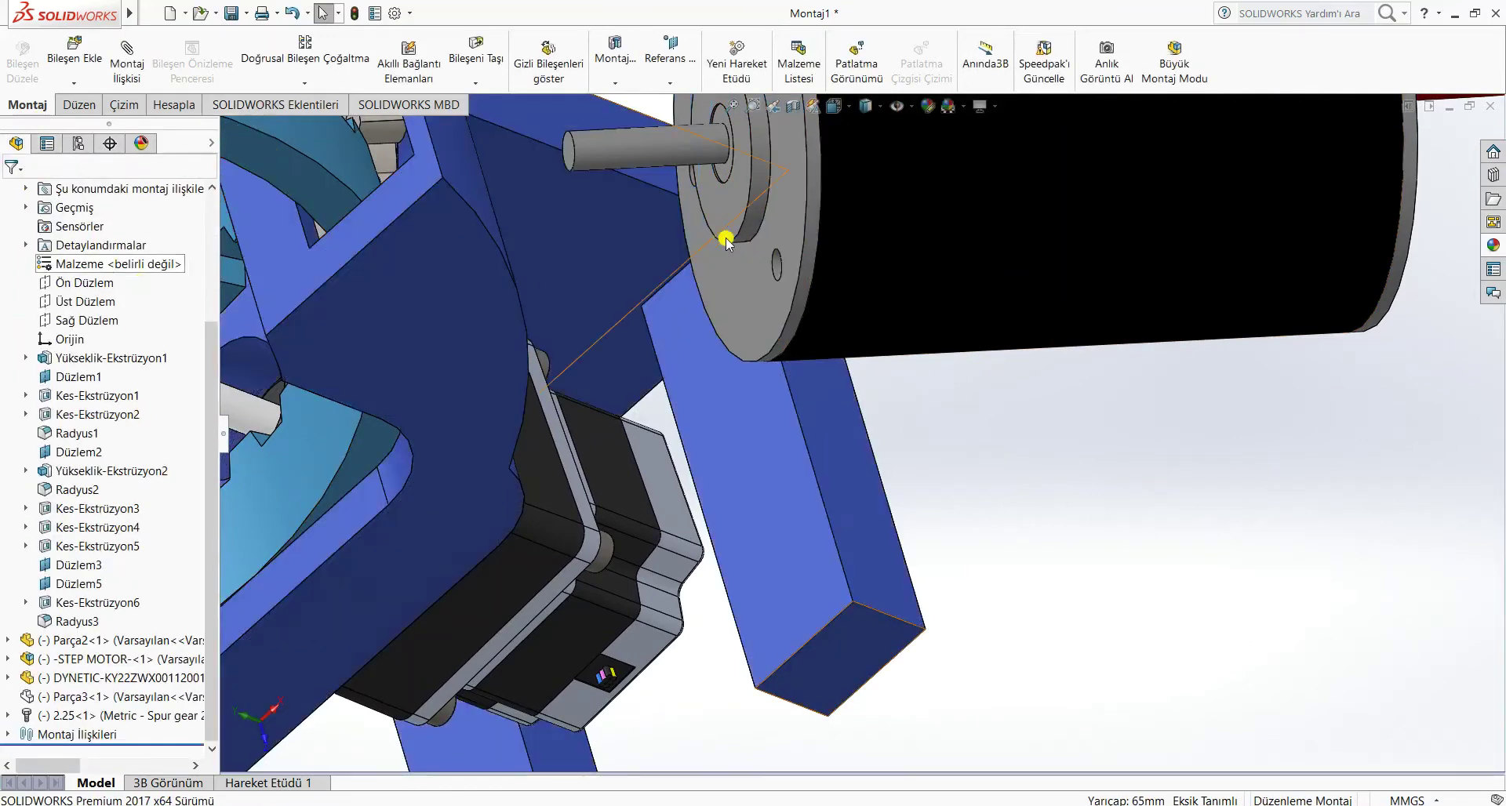
# - Add a tangent mate between the front face of the DYNETIC motor and the curved outer face of Parça1
pyautogui.click(789, 213)
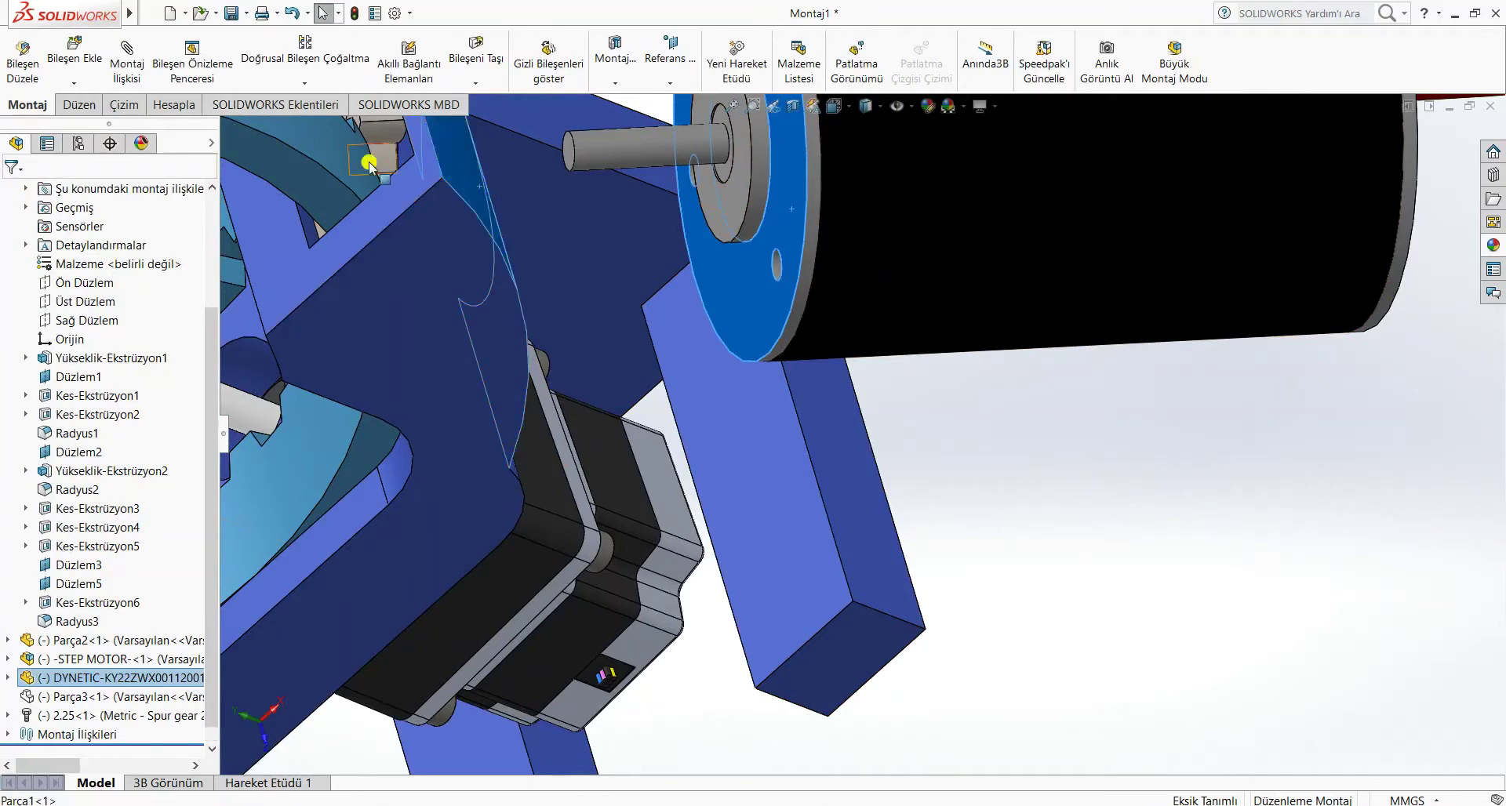
pyautogui.click(130, 58)
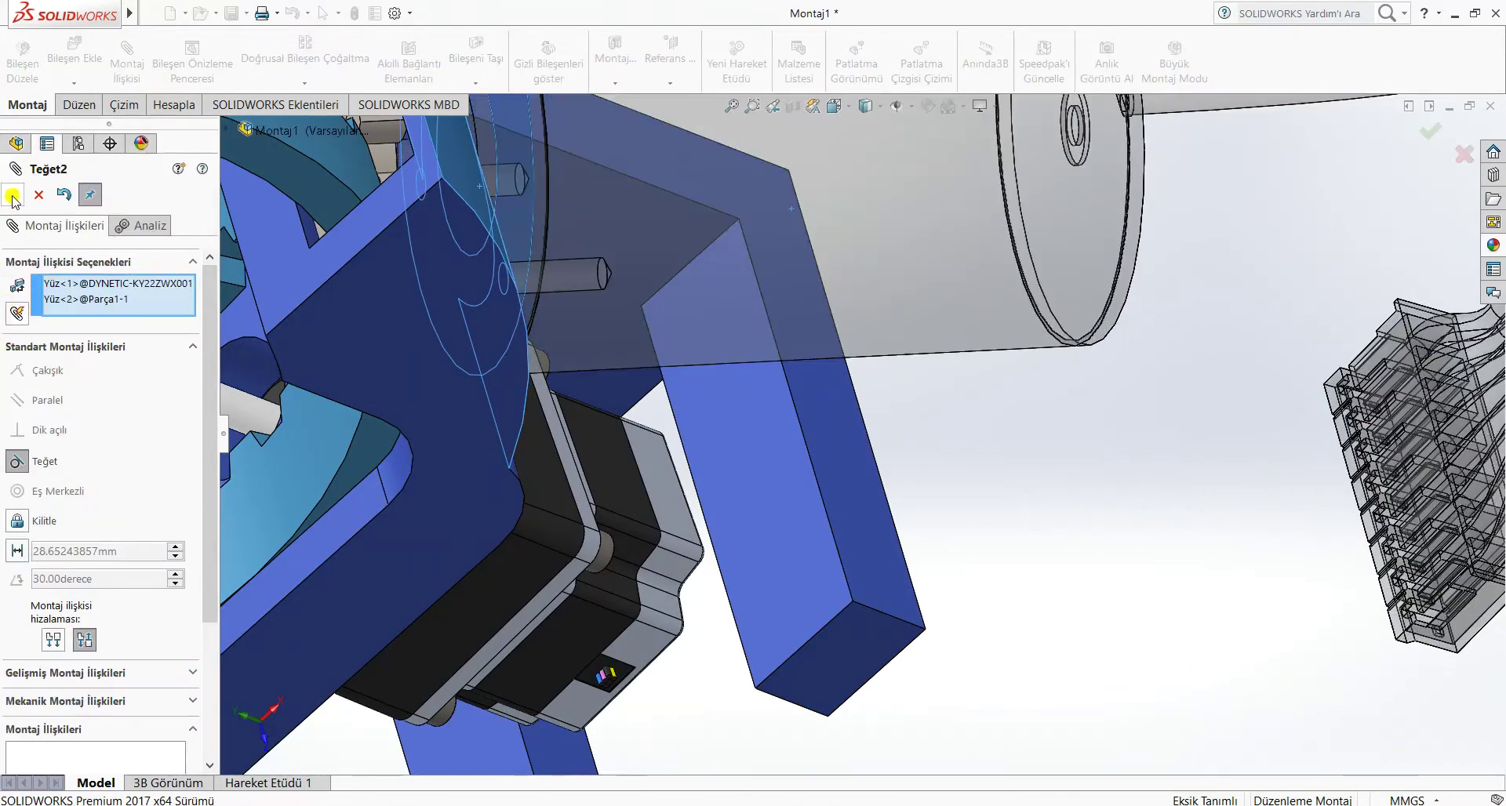
pyautogui.click(13, 194)
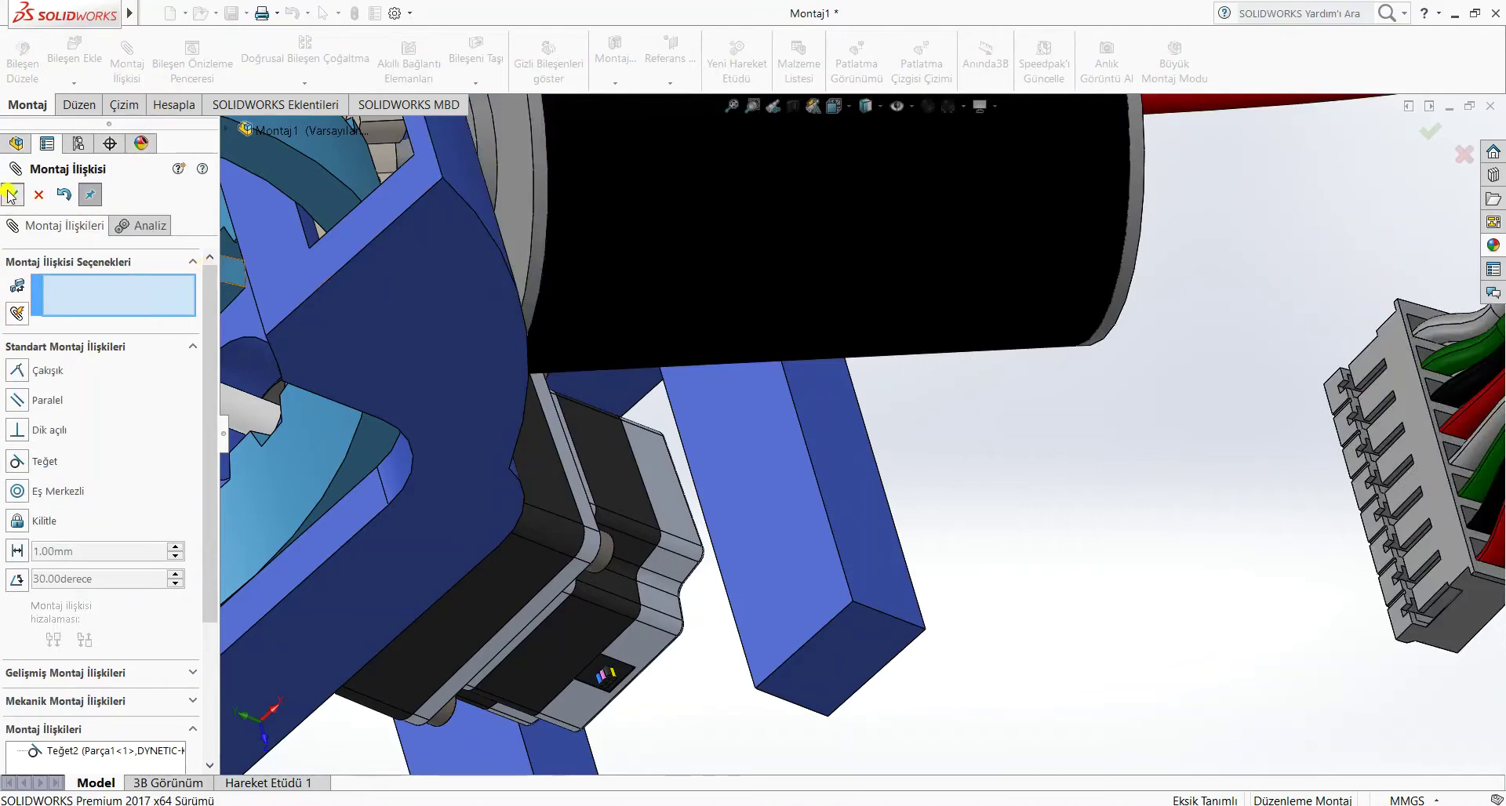
pyautogui.press('Escape')
# - Move the DYNETIC motor against the curved outer face of Parça1 to test the tangent mate, and deselect it
pyautogui.scroll(3, 445, 462)
pyautogui.moveTo(477, 407); pyautogui.dragTo(486, 289, button='middle')
pyautogui.click(985, 362)
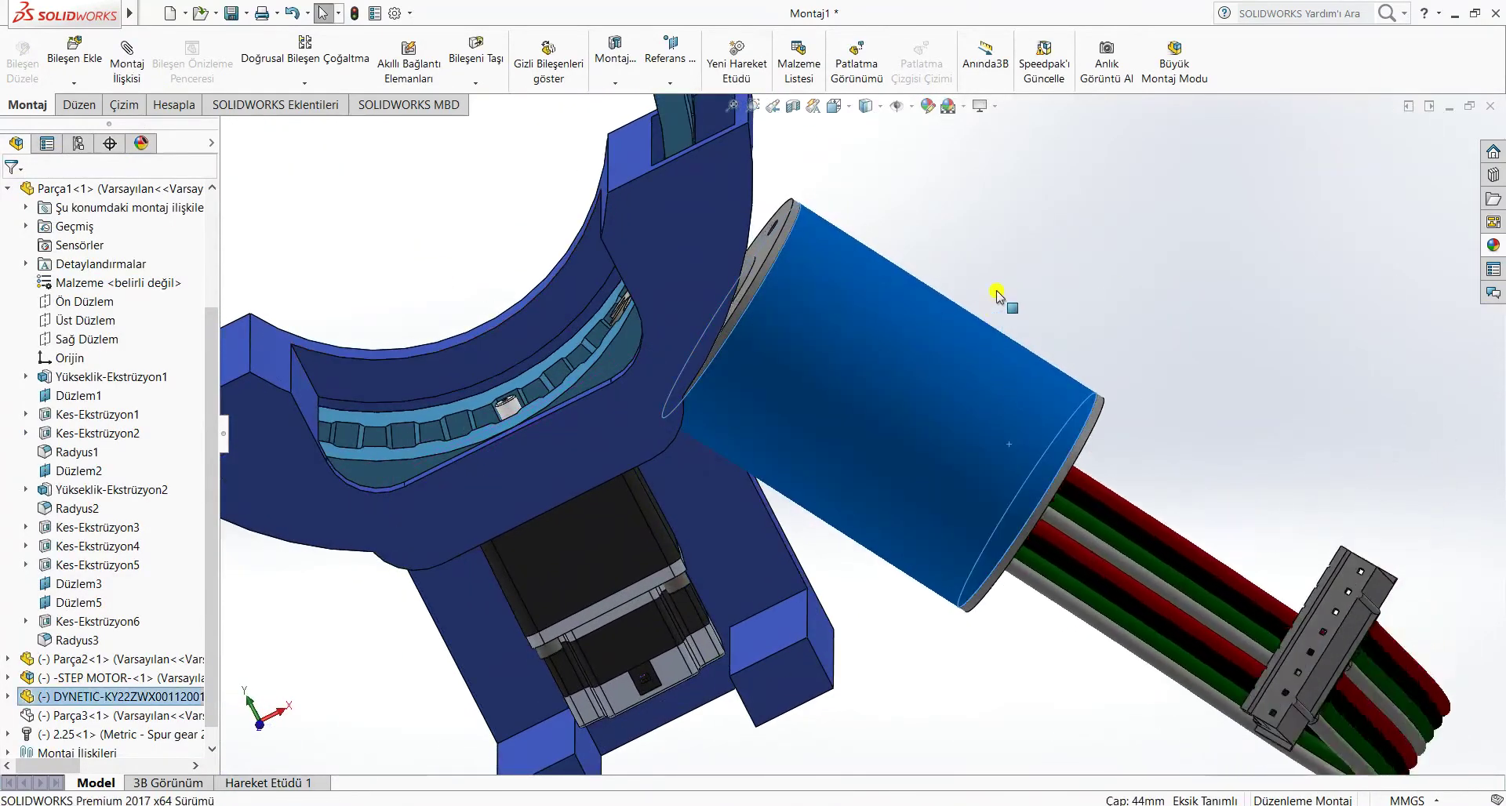
pyautogui.moveTo(934, 387); pyautogui.dragTo(1015, 435)
pyautogui.scroll(2, 1010, 564)
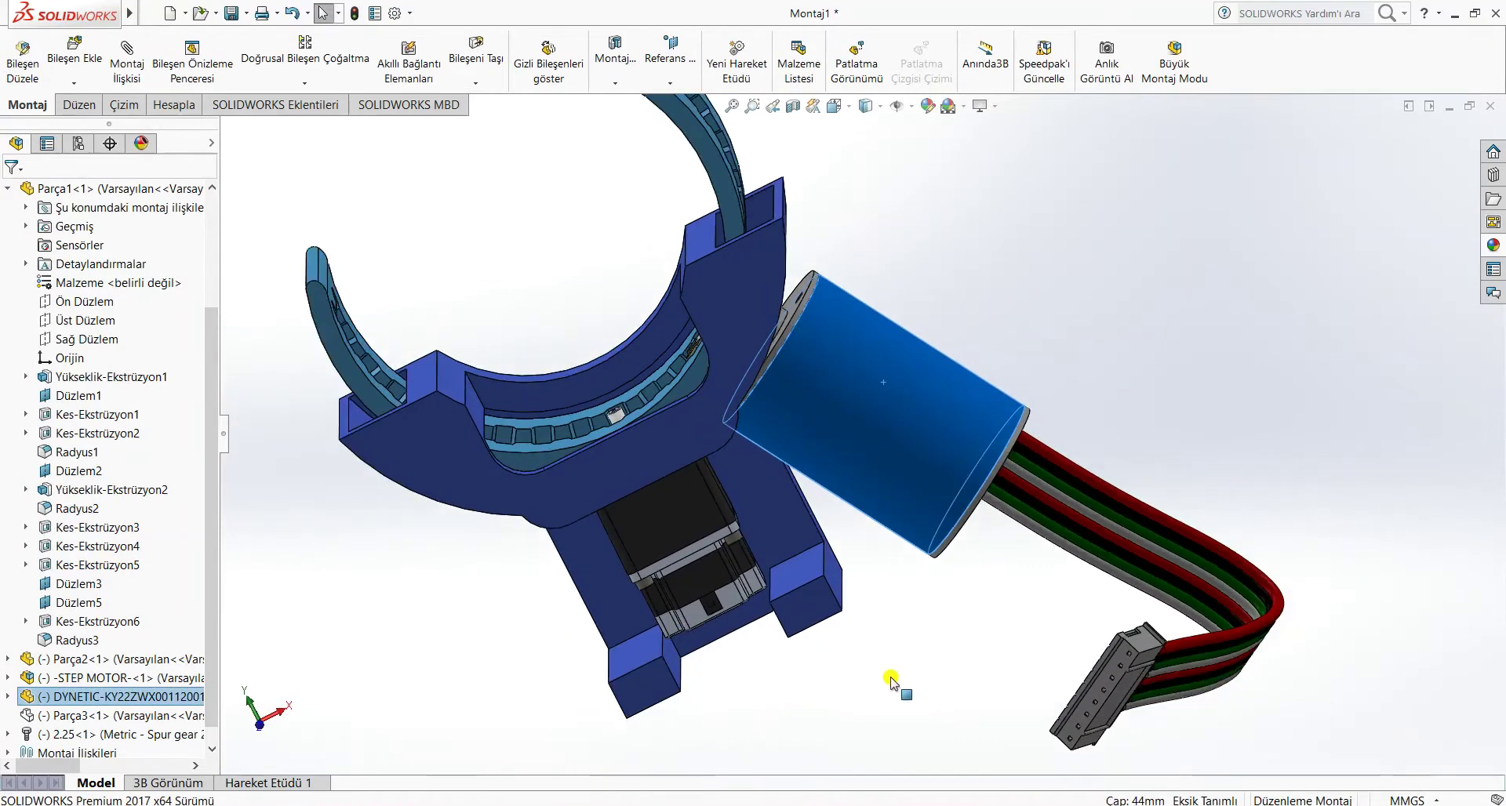
pyautogui.click(892, 683)
# - Collapse the expanded component tree and make the hidden part Parça3 visible again
pyautogui.moveTo(706, 646); pyautogui.dragTo(674, 680, button='middle')
pyautogui.click(7, 188)
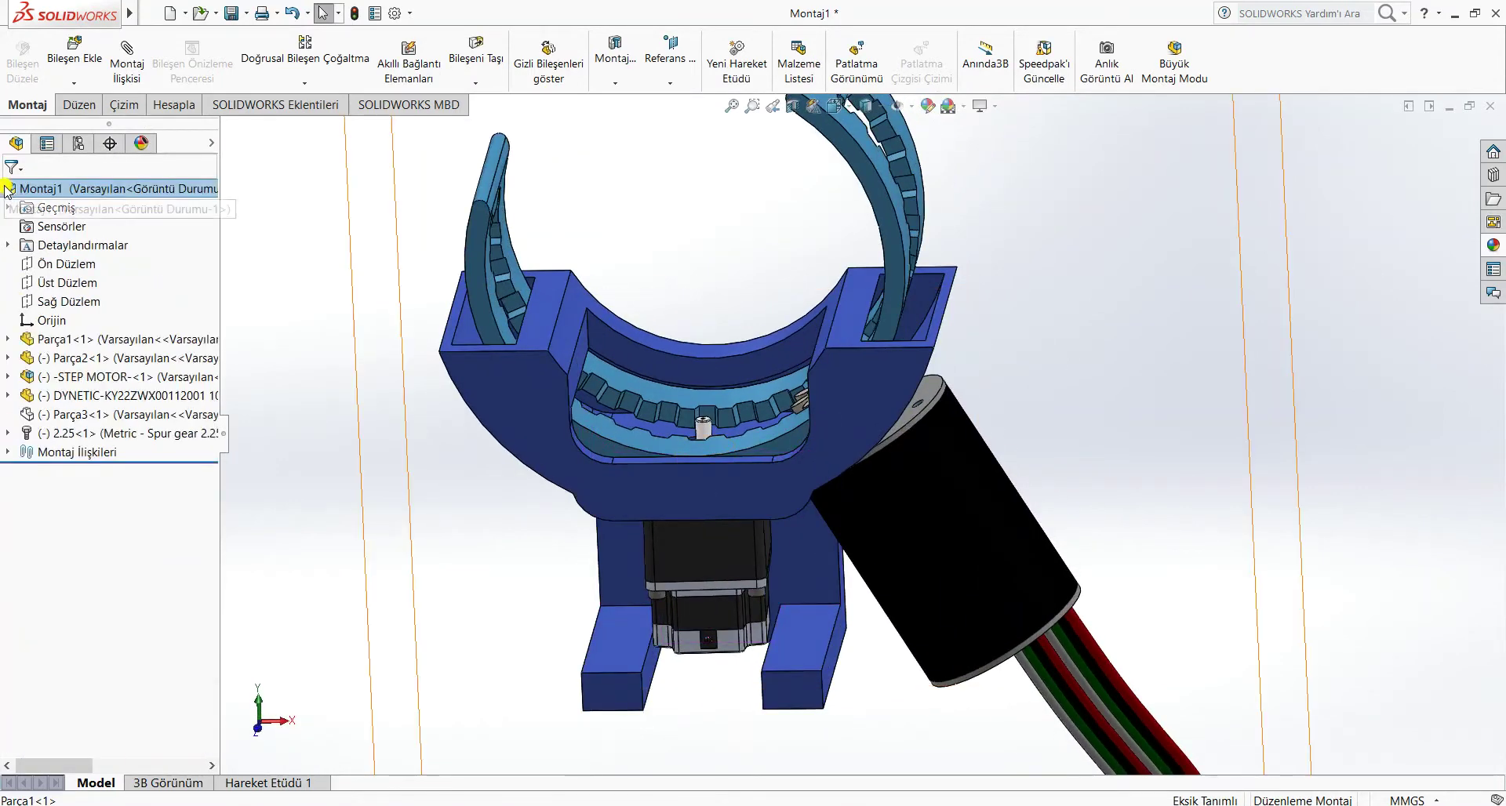
pyautogui.click(32, 414)
pyautogui.rightClick(32, 414)
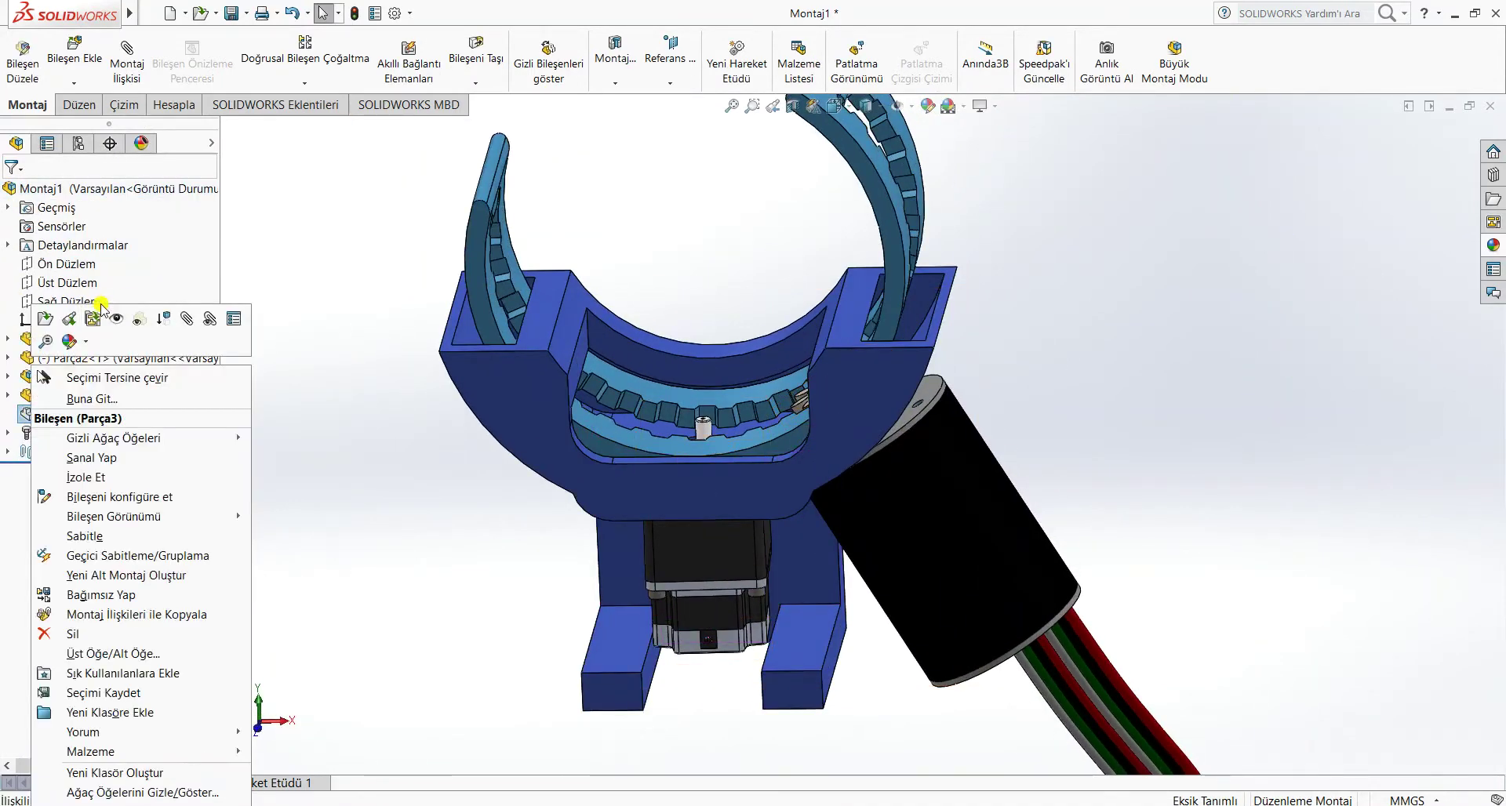
pyautogui.click(114, 313)
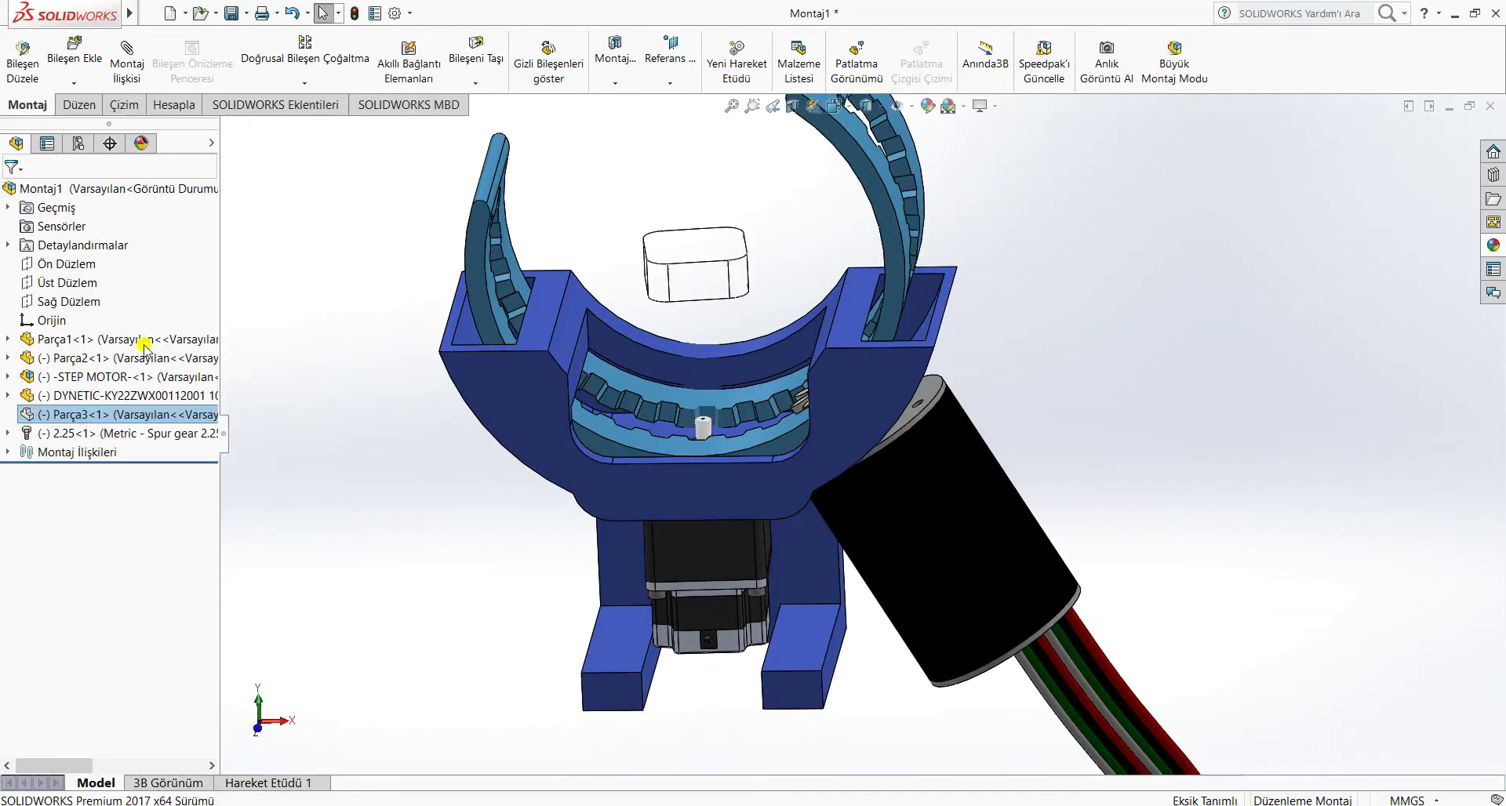
pyautogui.click(1188, 435)
pyautogui.moveTo(1188, 435); pyautogui.dragTo(1194, 398, button='middle')
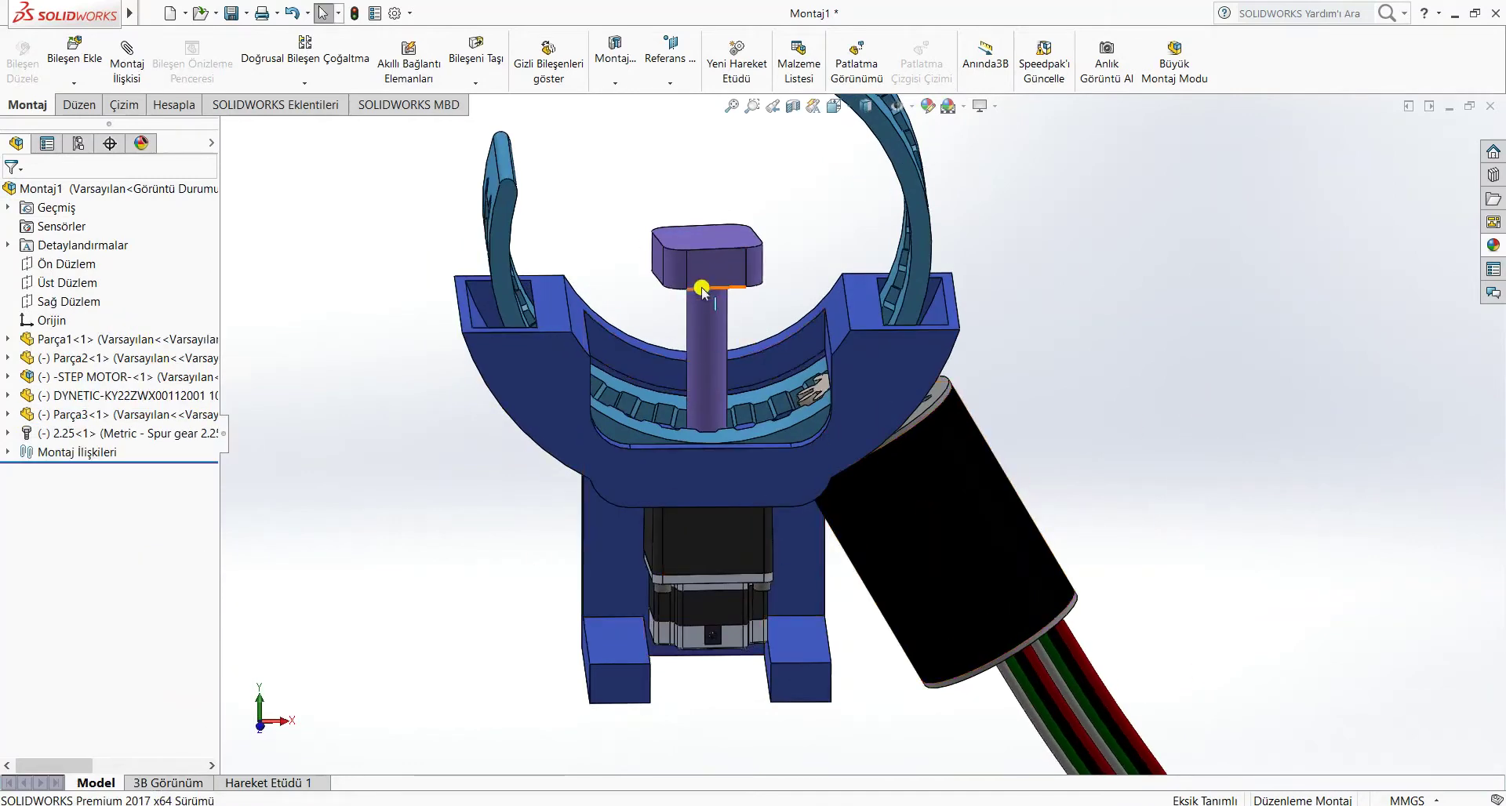
# - Rotate the turntable part Parça3 about its shaft several times to test its motion
pyautogui.moveTo(677, 274); pyautogui.dragTo(705, 284)
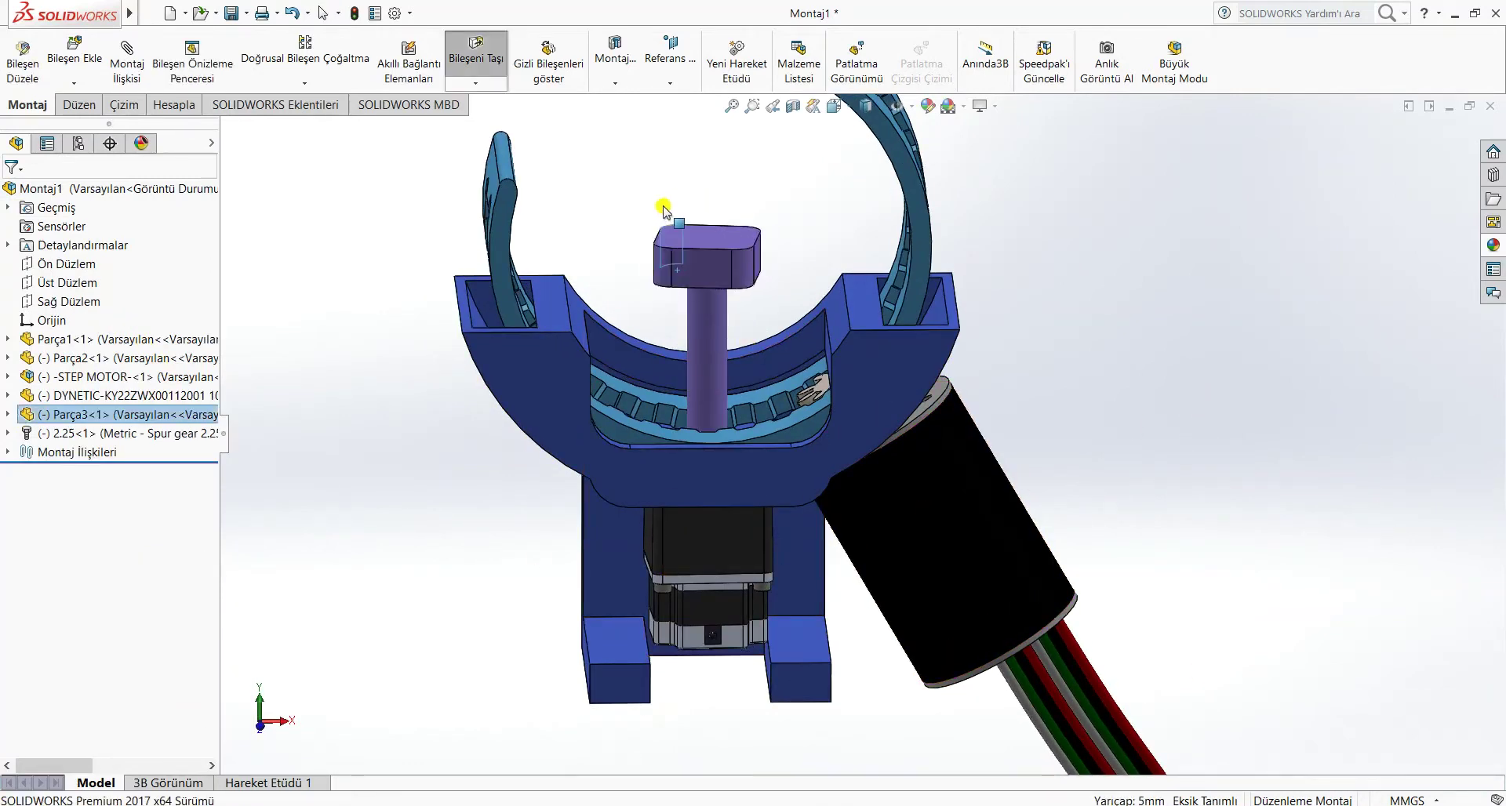
pyautogui.press('Escape')
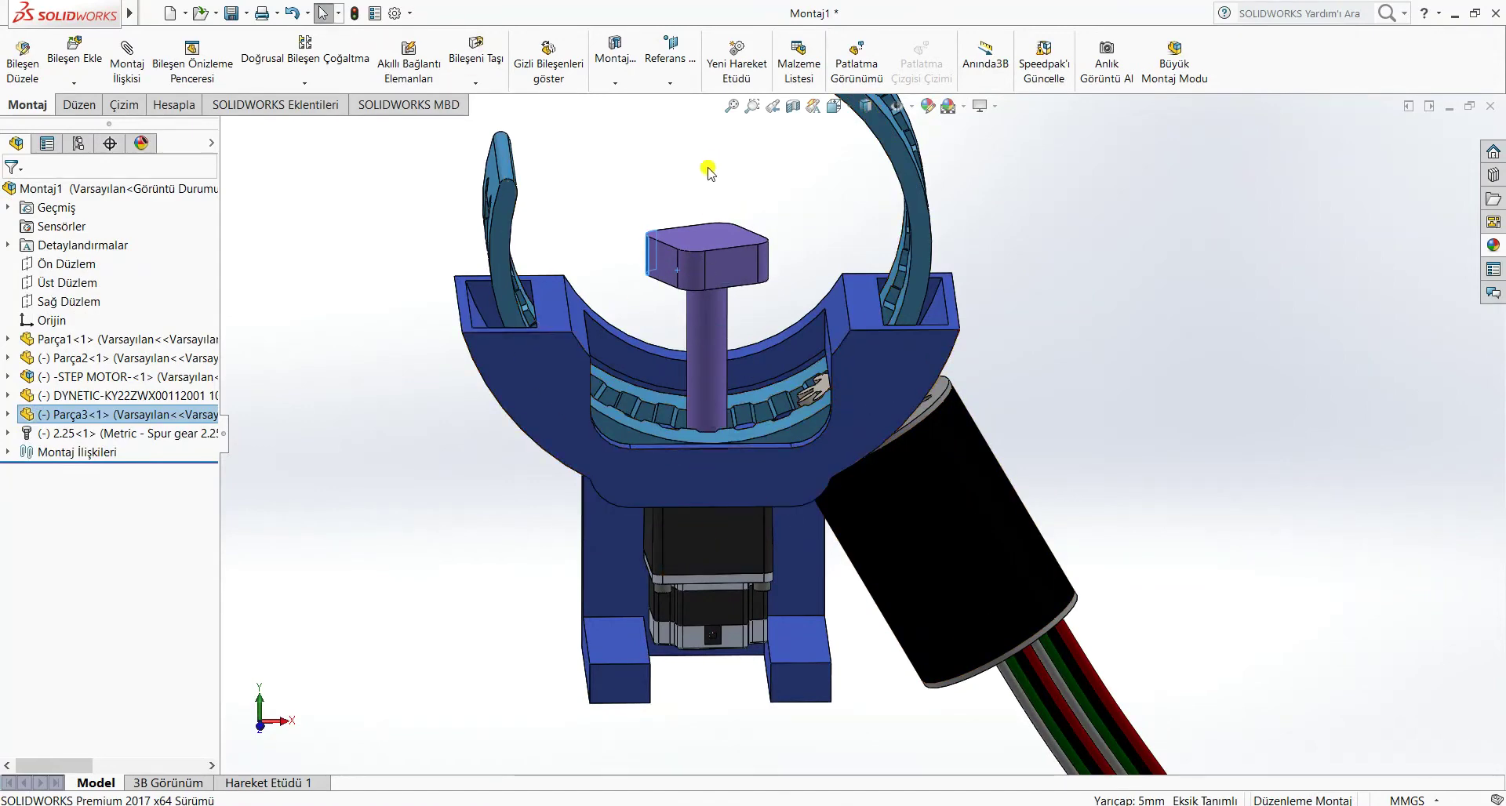
pyautogui.scroll(1, 779, 191)
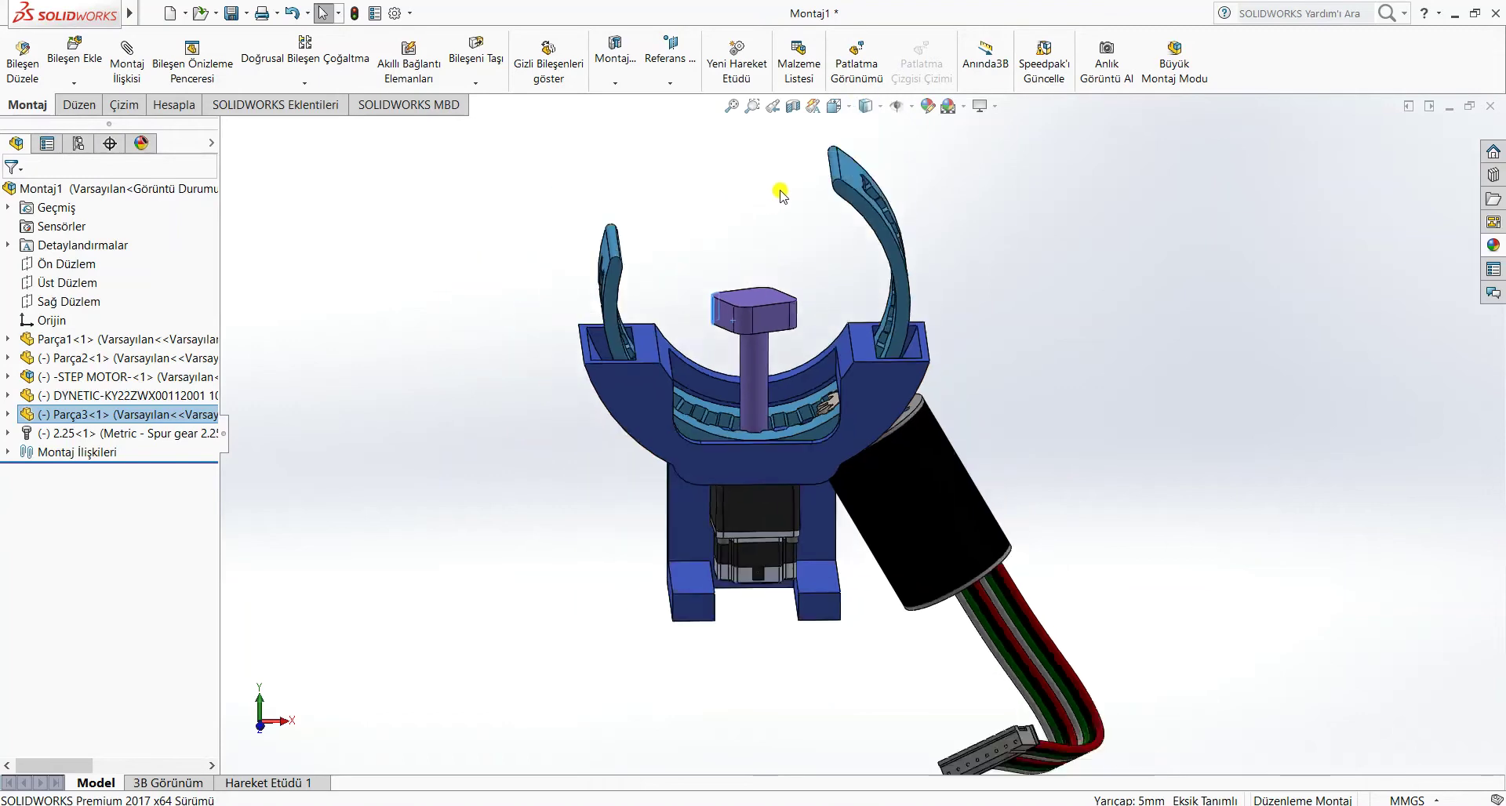
pyautogui.scroll(-3, 794, 286)
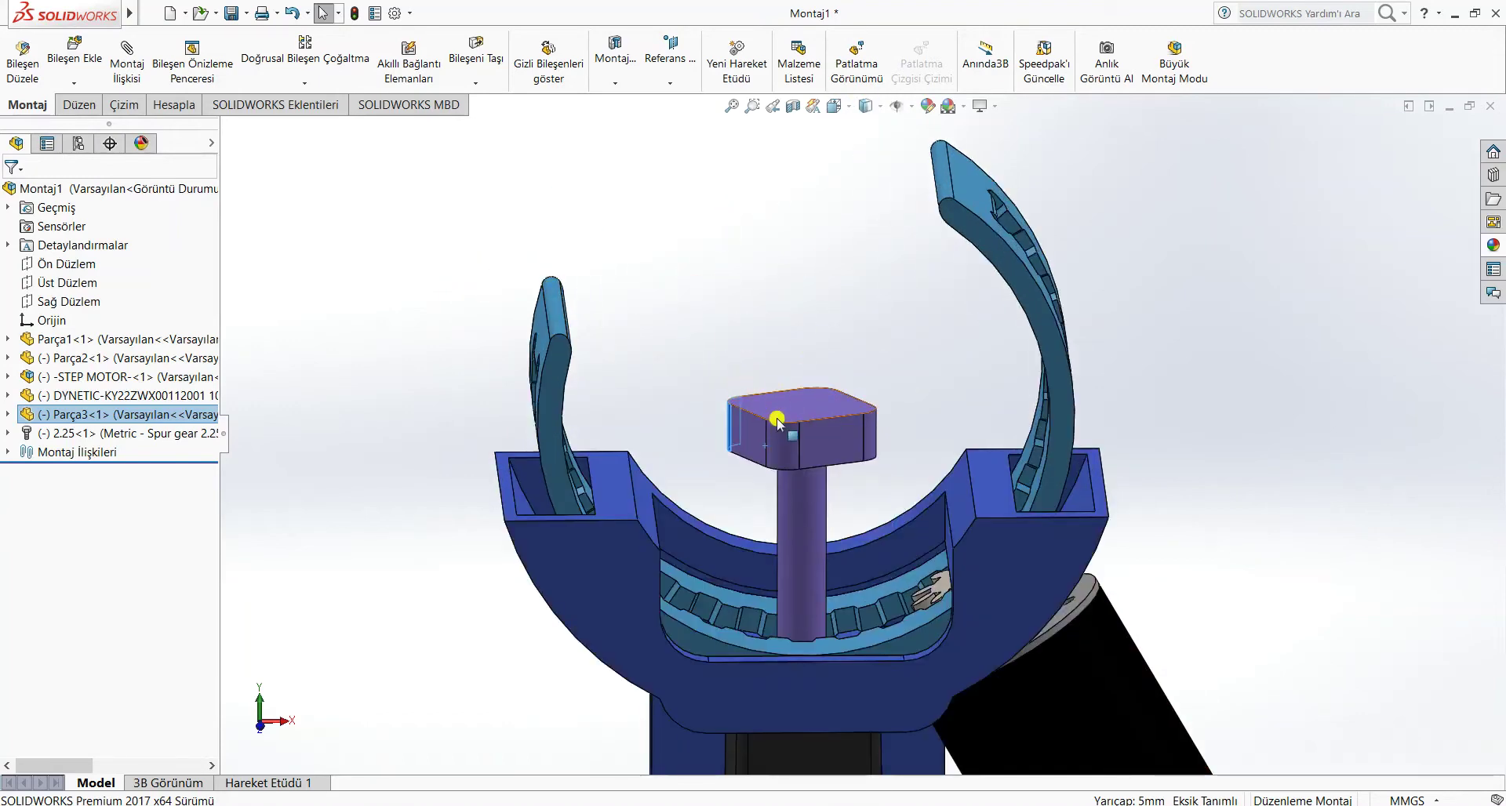
pyautogui.moveTo(783, 436); pyautogui.dragTo(841, 304)
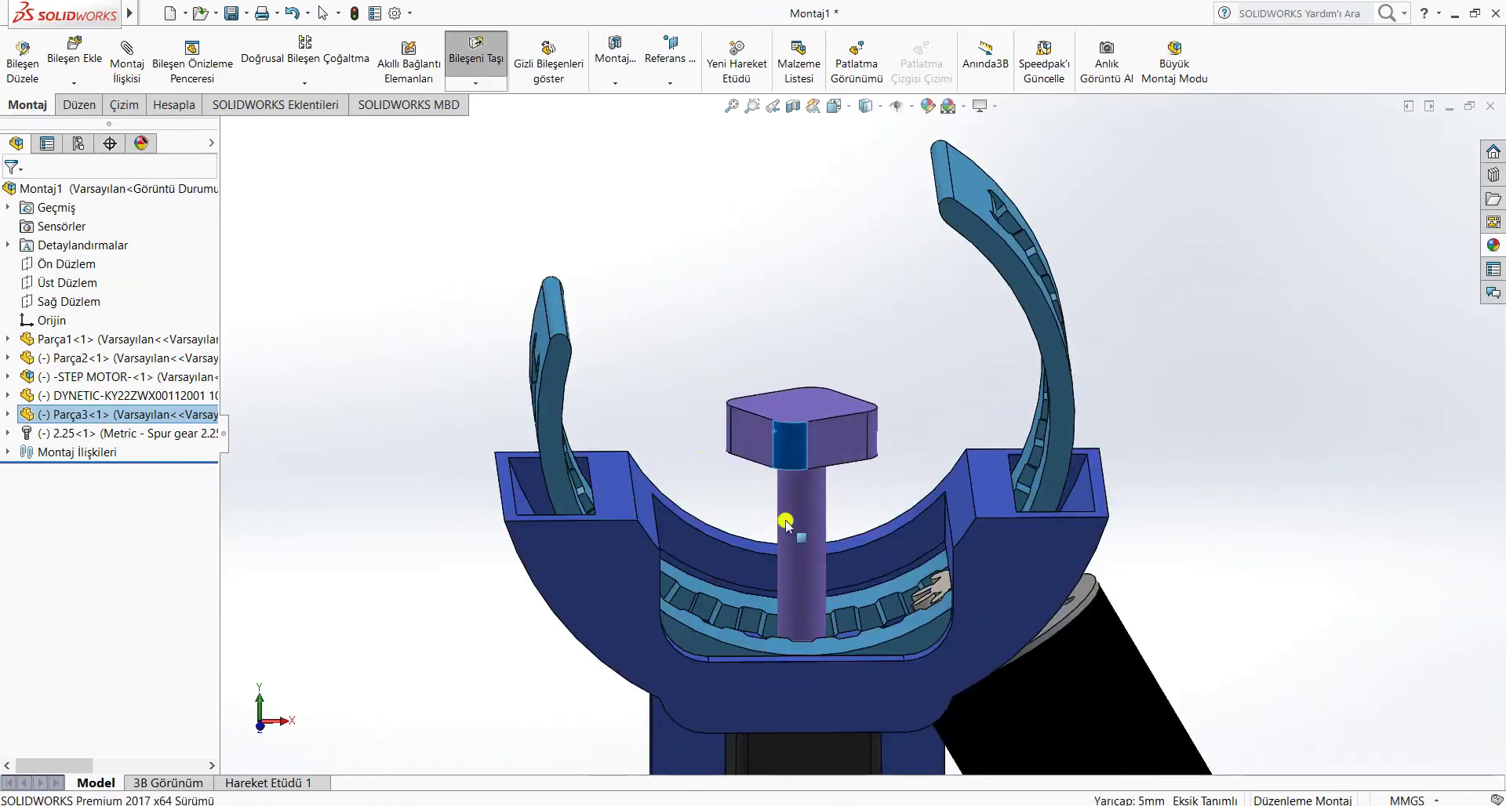
pyautogui.moveTo(785, 523); pyautogui.dragTo(914, 510)
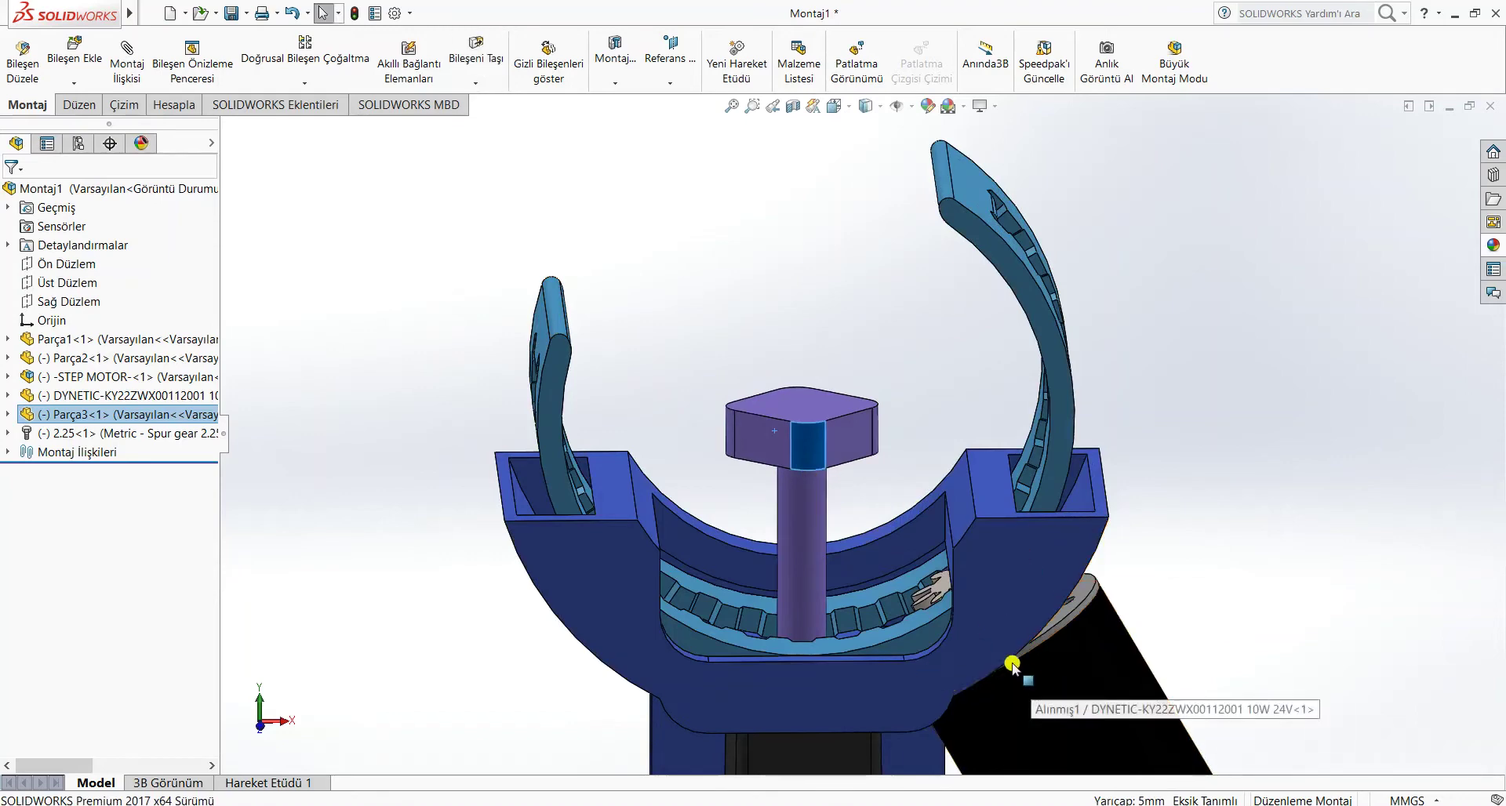
# - Swing the toothed arc Parça2 back and forth through its housing to test its gear-driven motion
pyautogui.moveTo(945, 179); pyautogui.dragTo(923, 549)
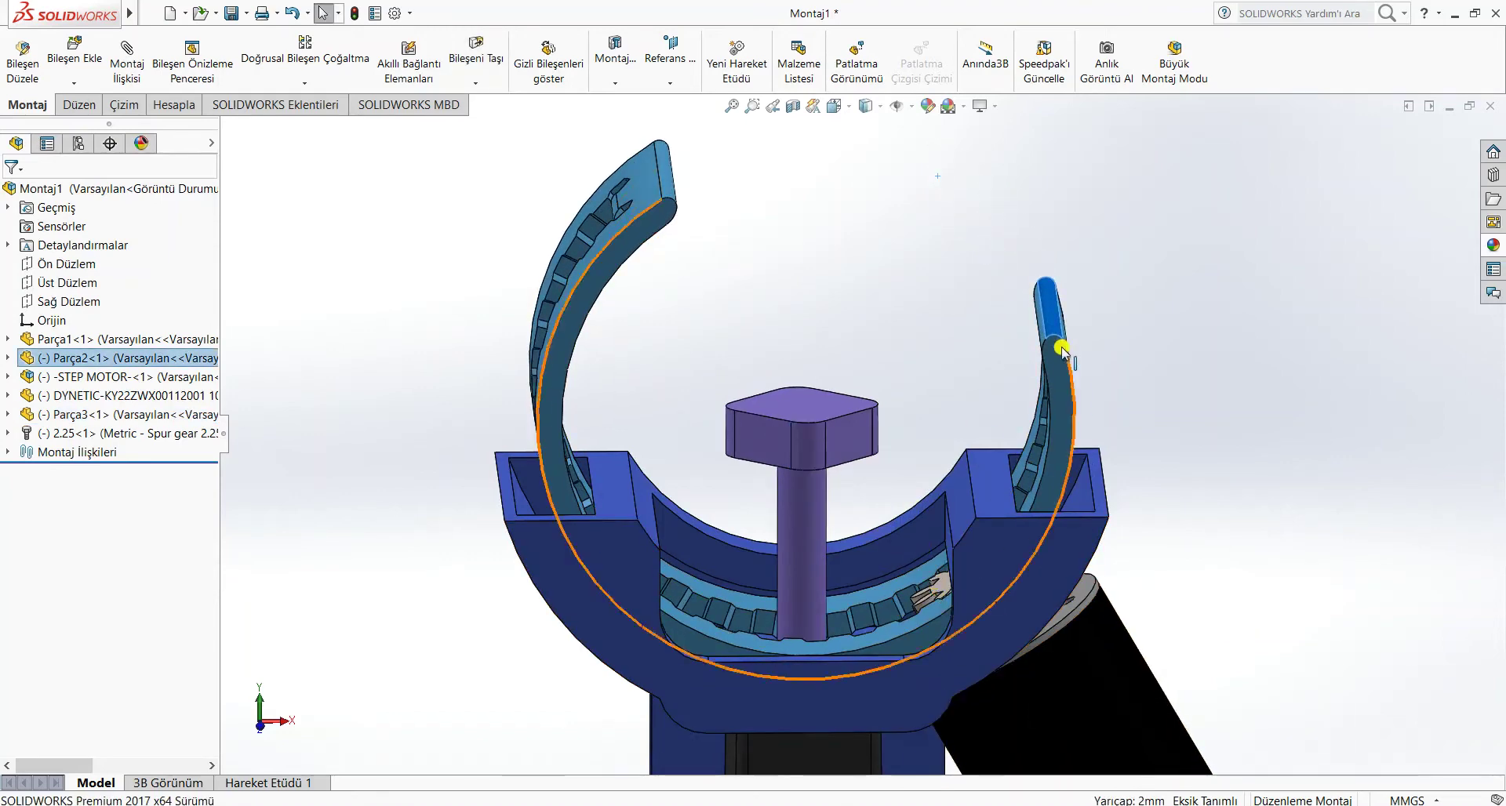
pyautogui.moveTo(1061, 348); pyautogui.dragTo(1057, 293)
pyautogui.click(302, 187)
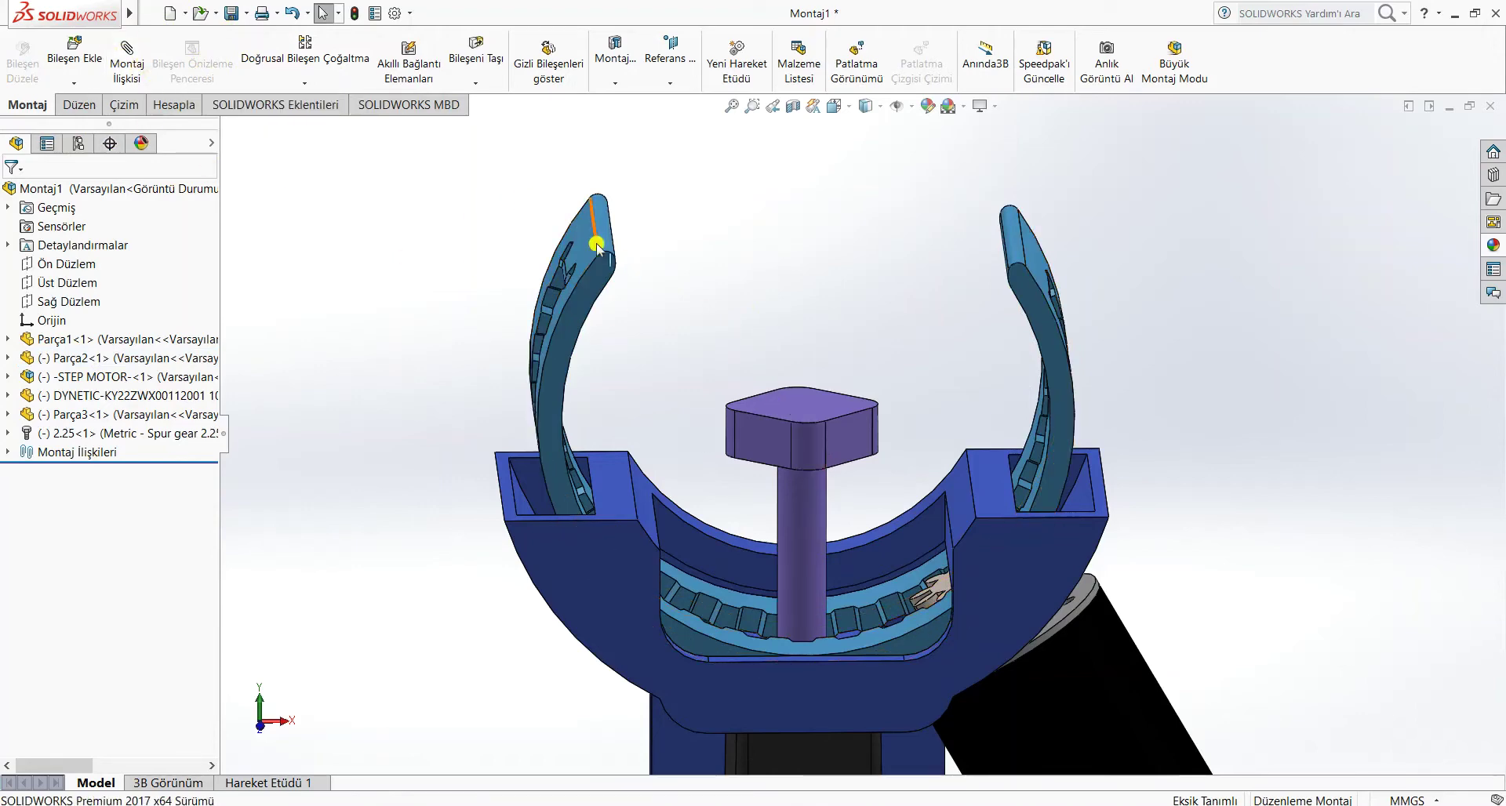
pyautogui.moveTo(580, 296); pyautogui.dragTo(553, 223)
# - Rebuild the assembly and save it under the new name Montaj2 in the deneme folder
pyautogui.moveTo(118, 7)
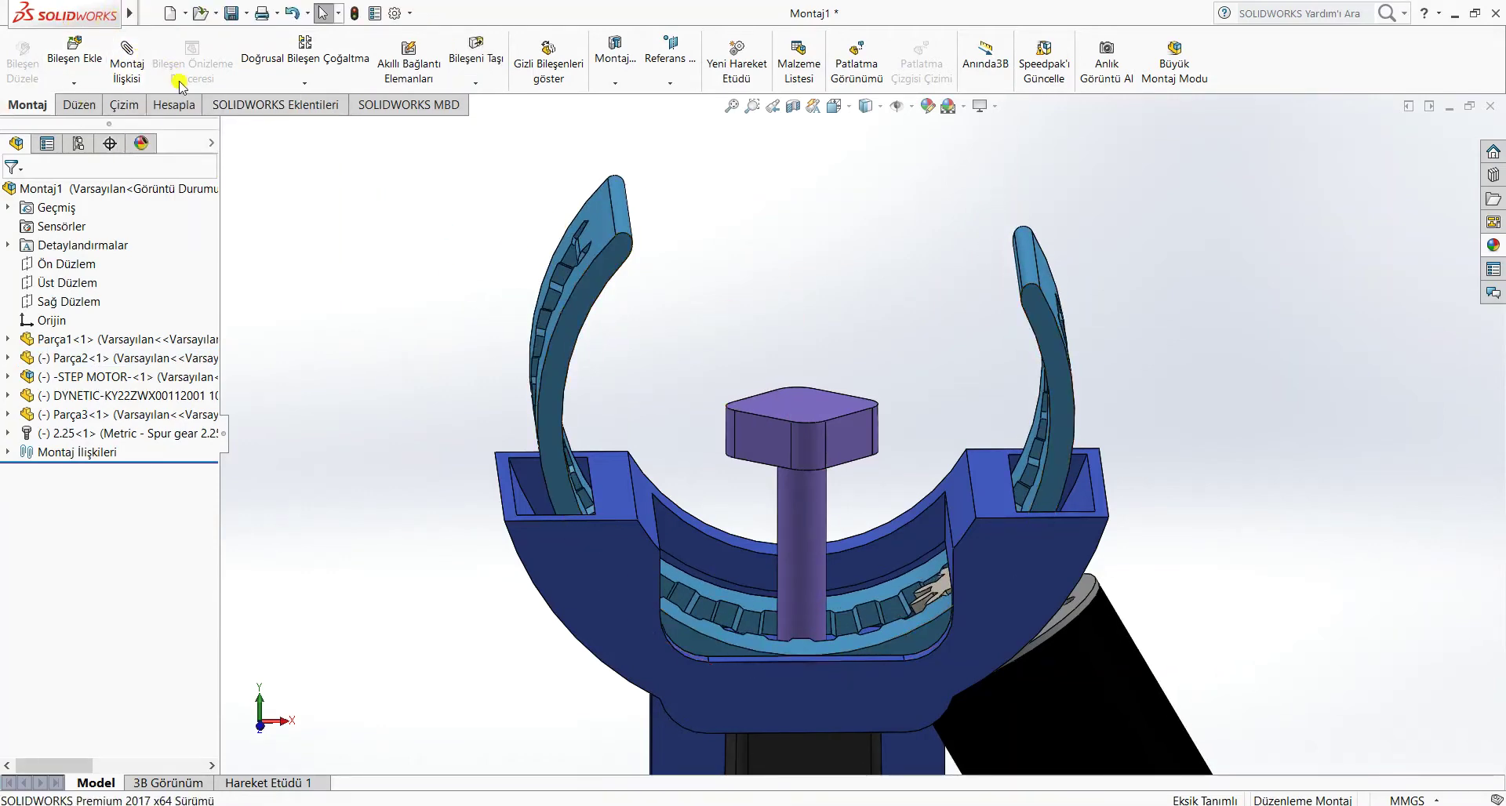
pyautogui.click(244, 14)
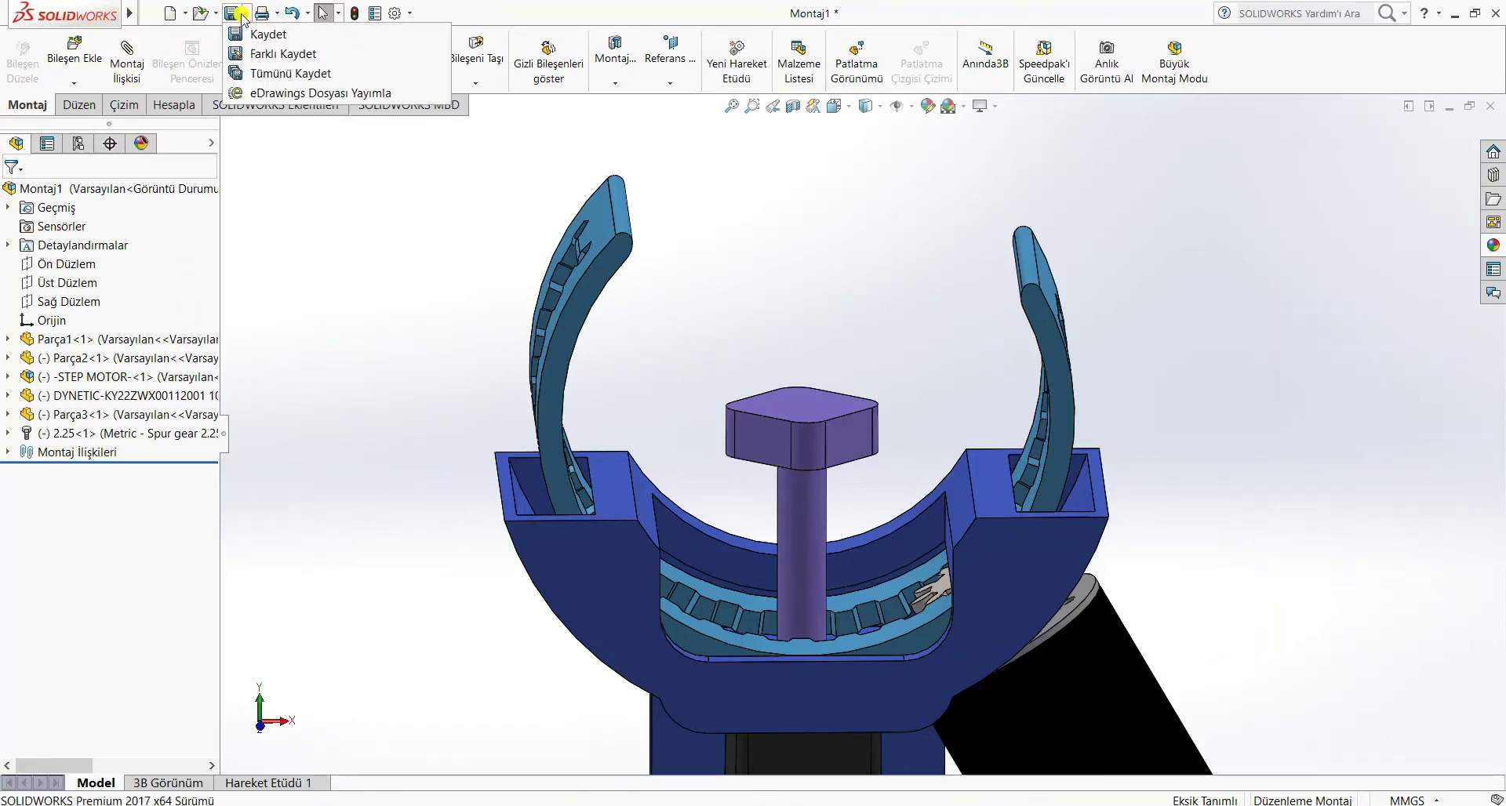
pyautogui.click(248, 36)
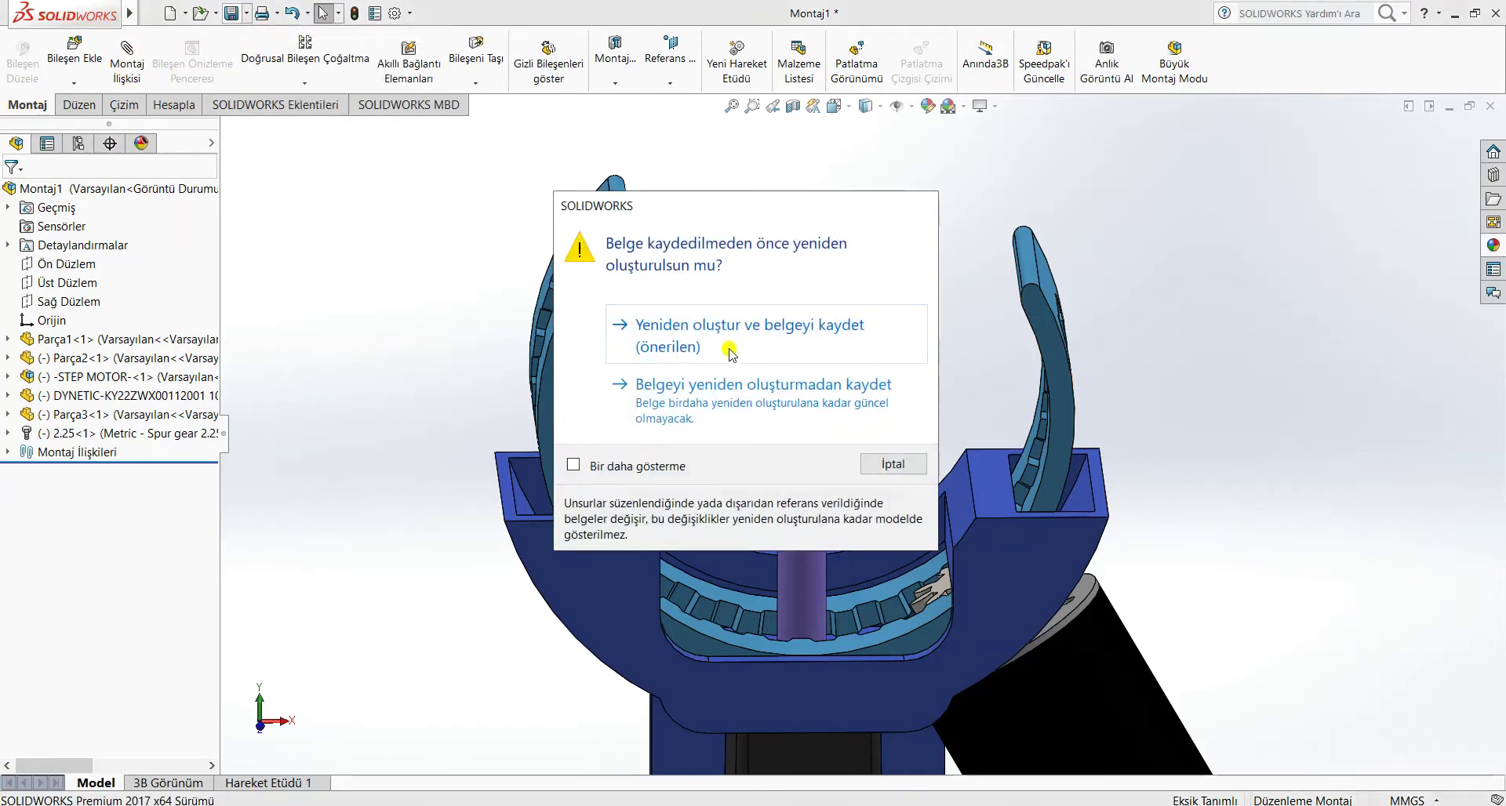
pyautogui.click(729, 353)
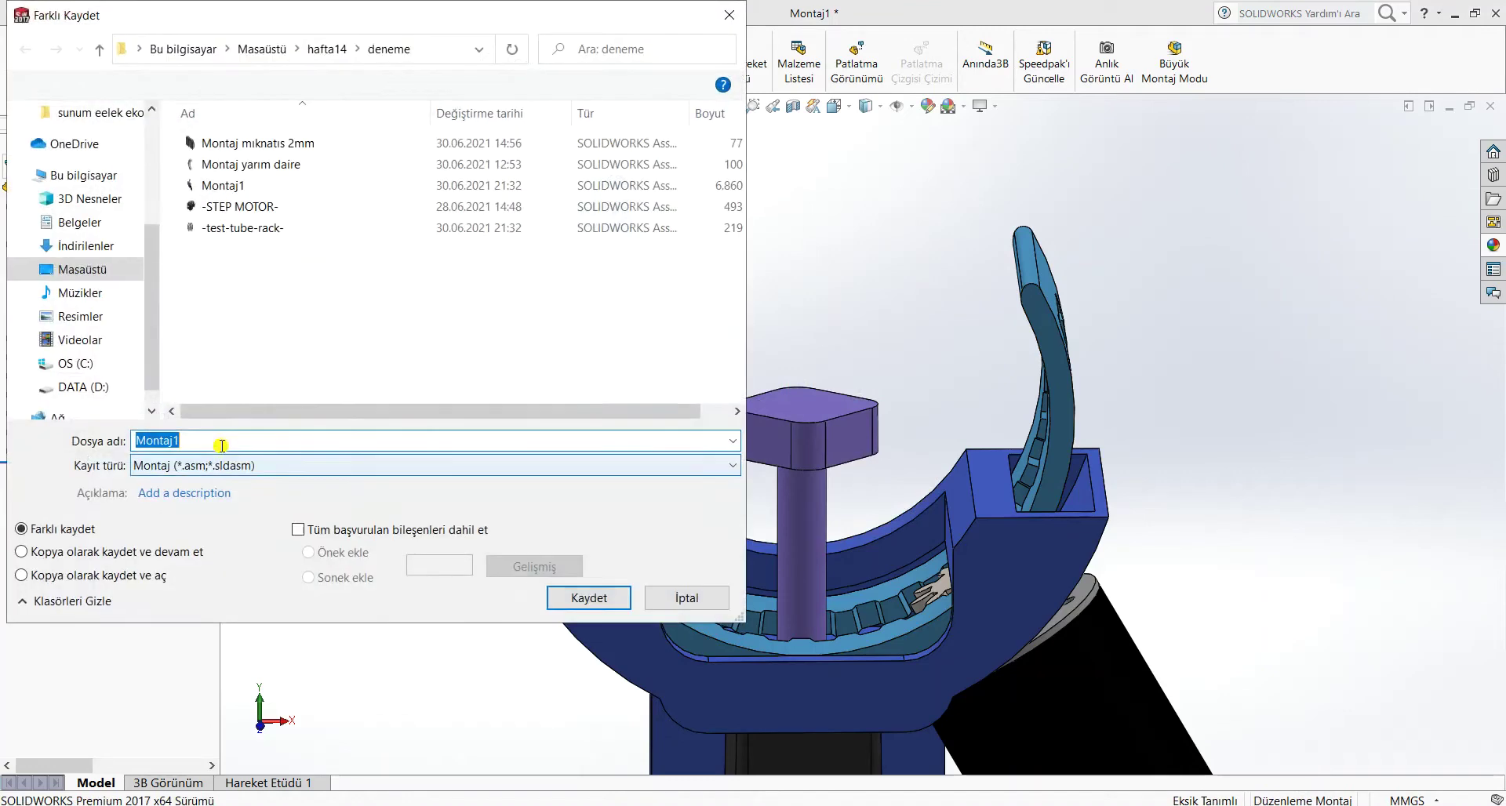
pyautogui.click(217, 436)
pyautogui.press('BackSpace')
pyautogui.write('2')
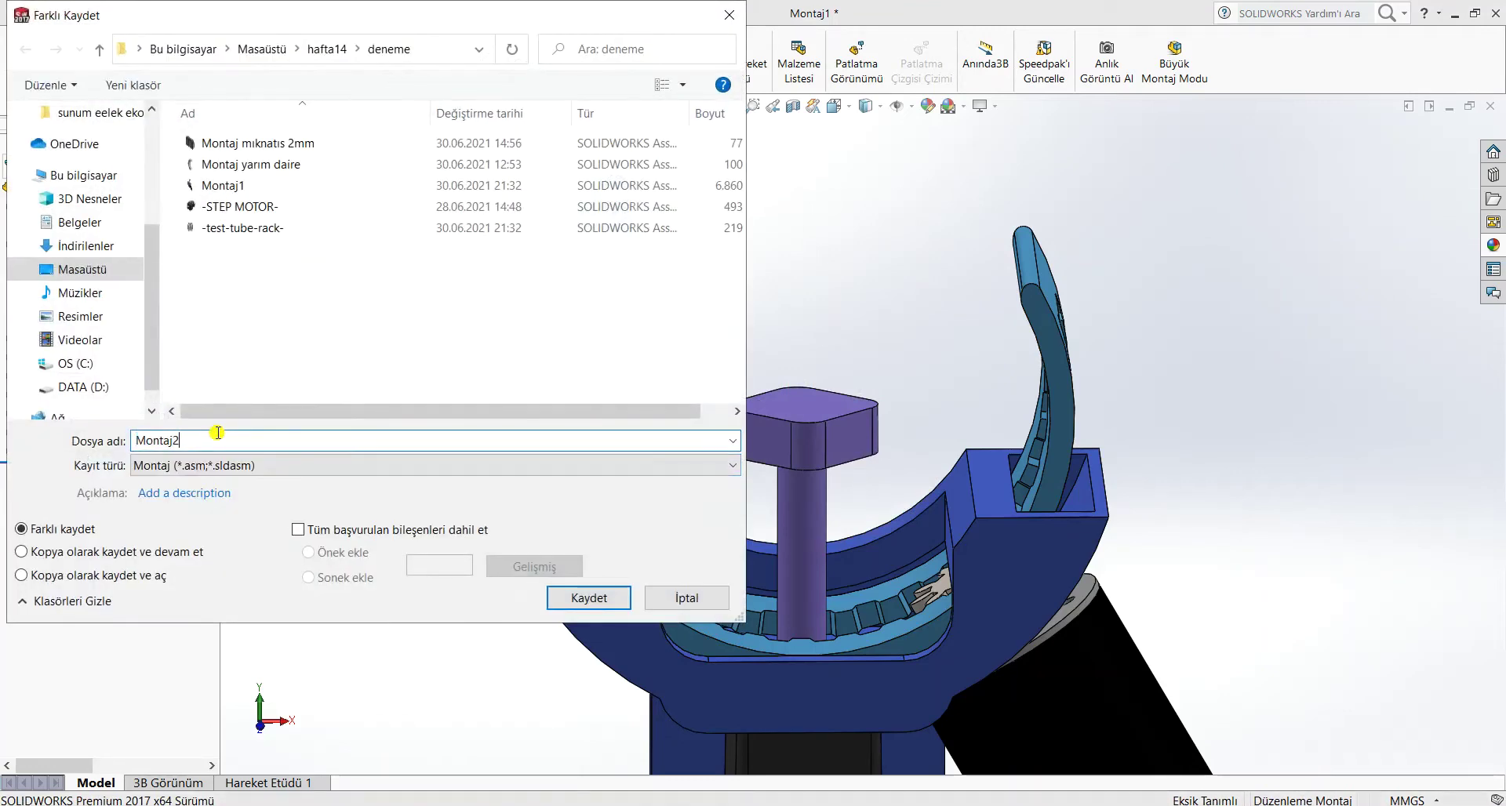
pyautogui.click(582, 598)
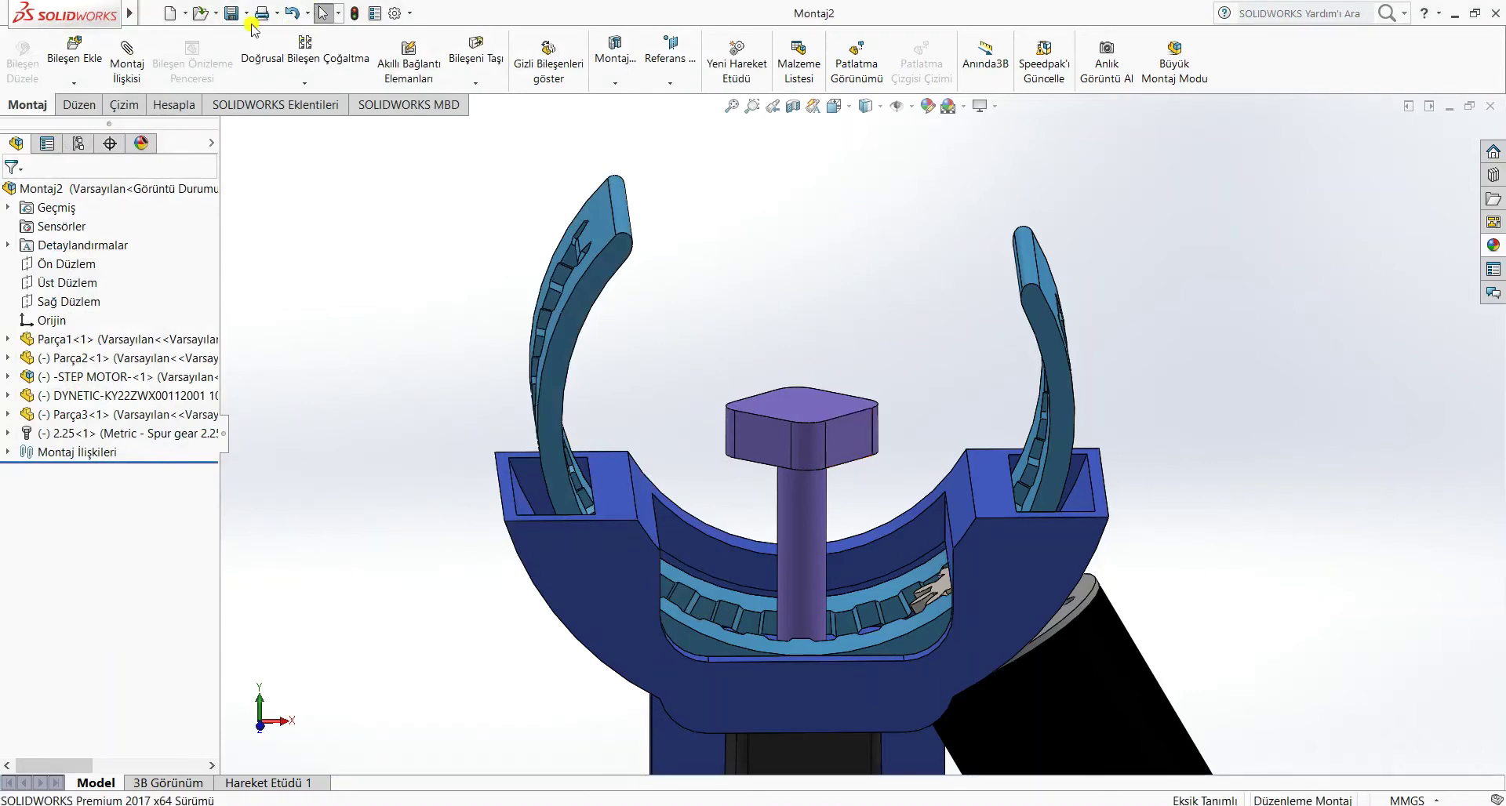
# - Insert the component deney tavşanı into the assembly and place it over the table of Parça3
pyautogui.click(103, 56)
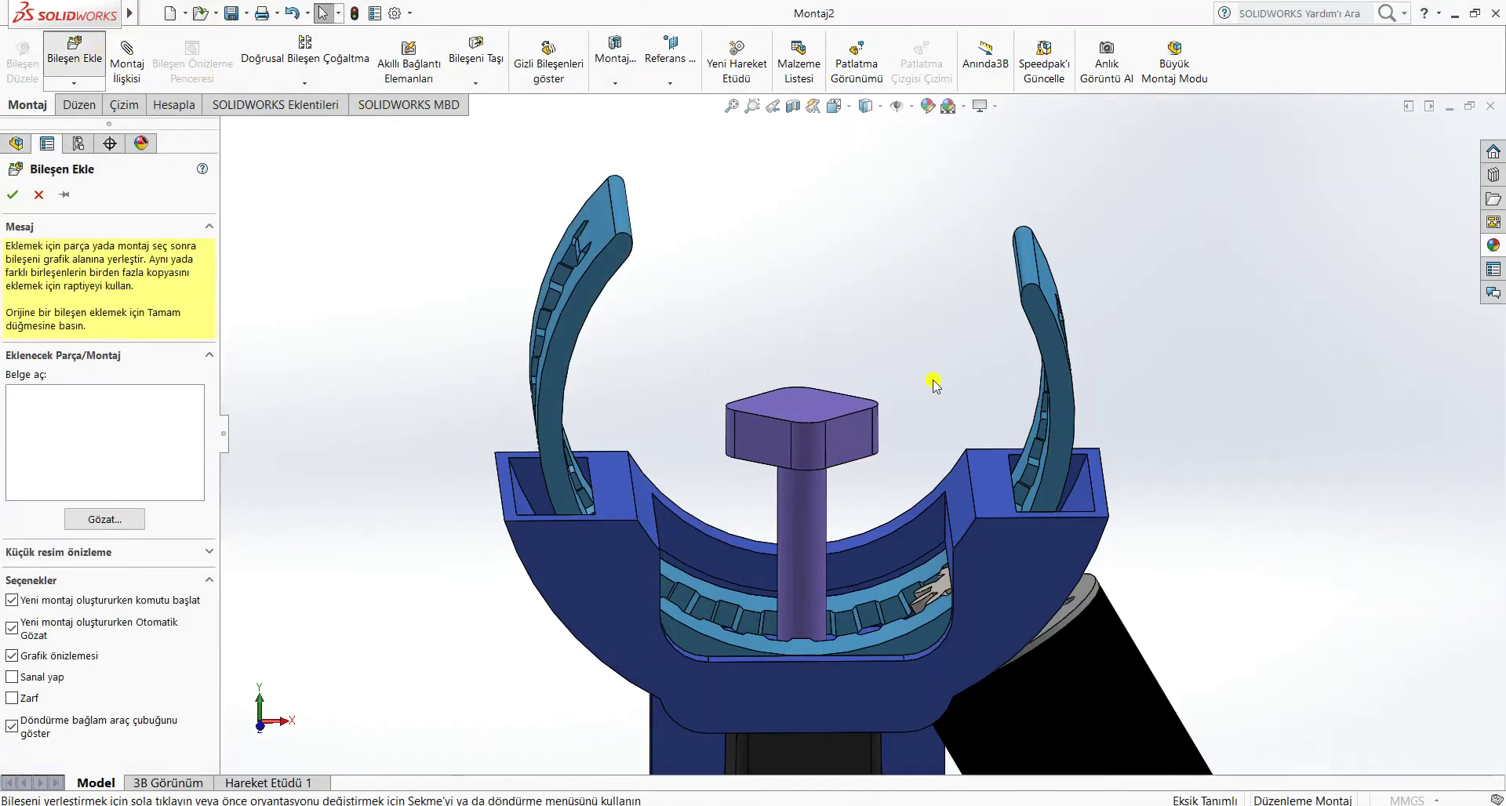
pyautogui.scroll(-4, 570, 302)
pyautogui.scroll(3, 571, 302)
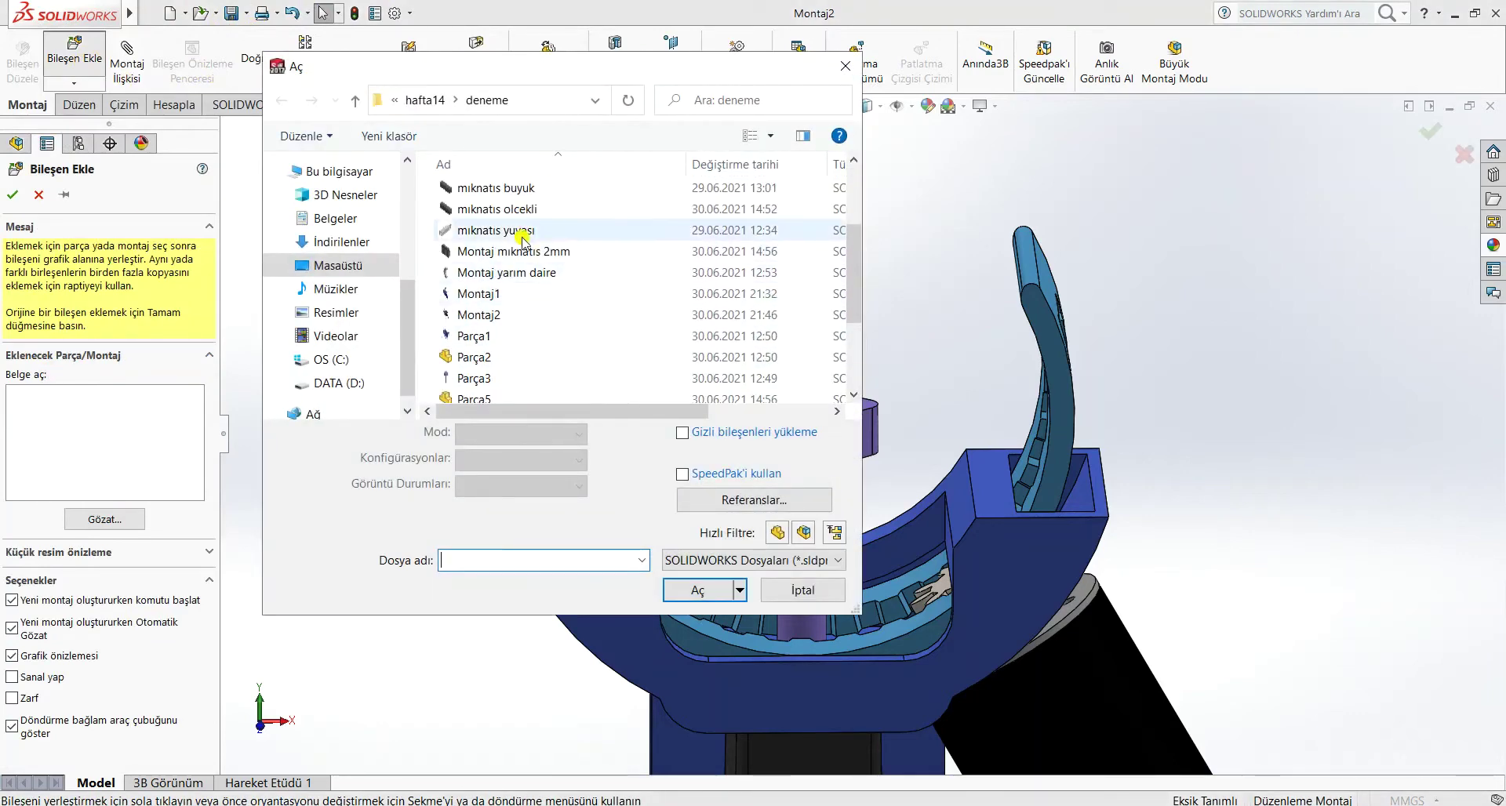
pyautogui.click(519, 281)
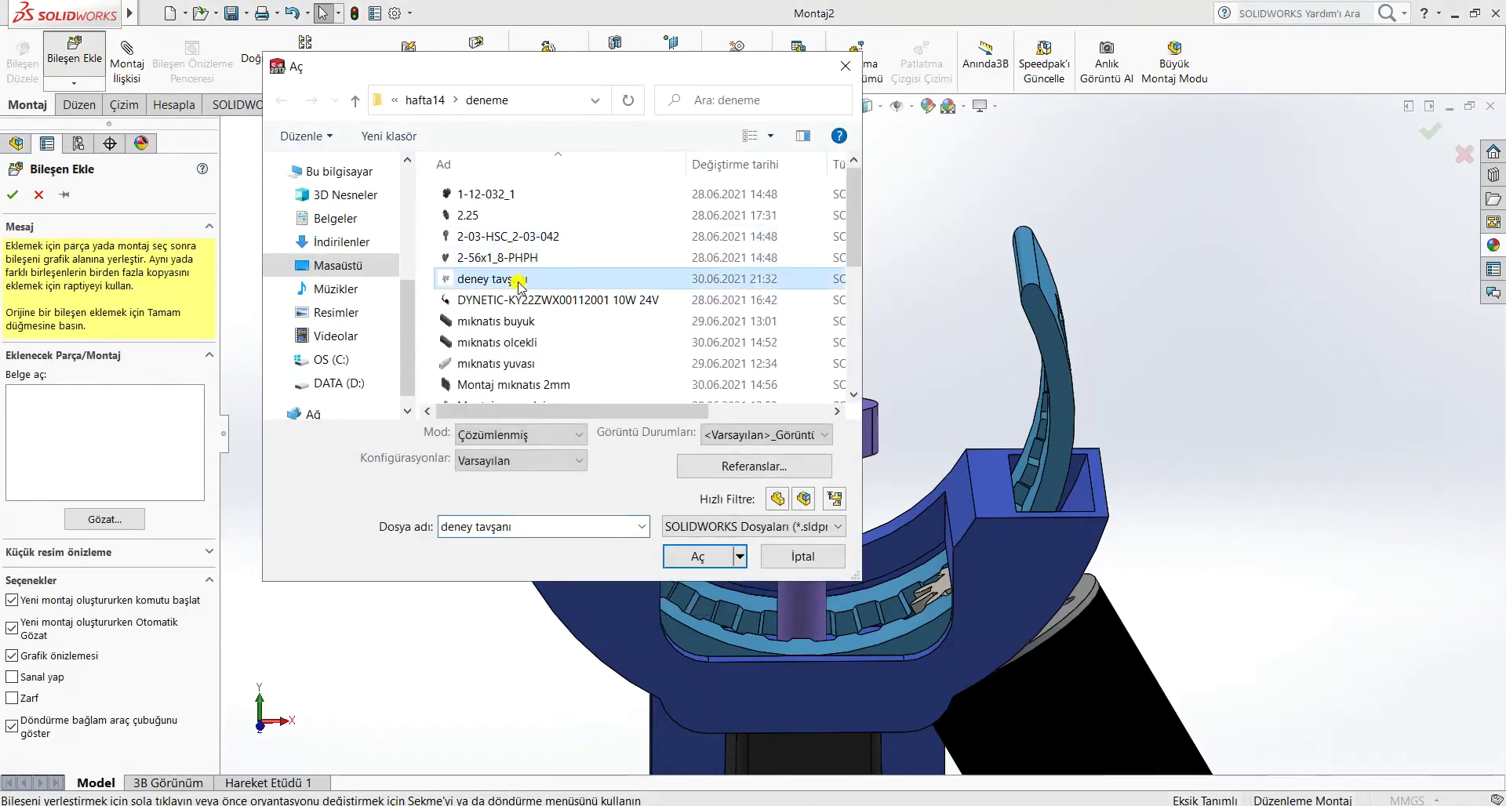
pyautogui.click(695, 554)
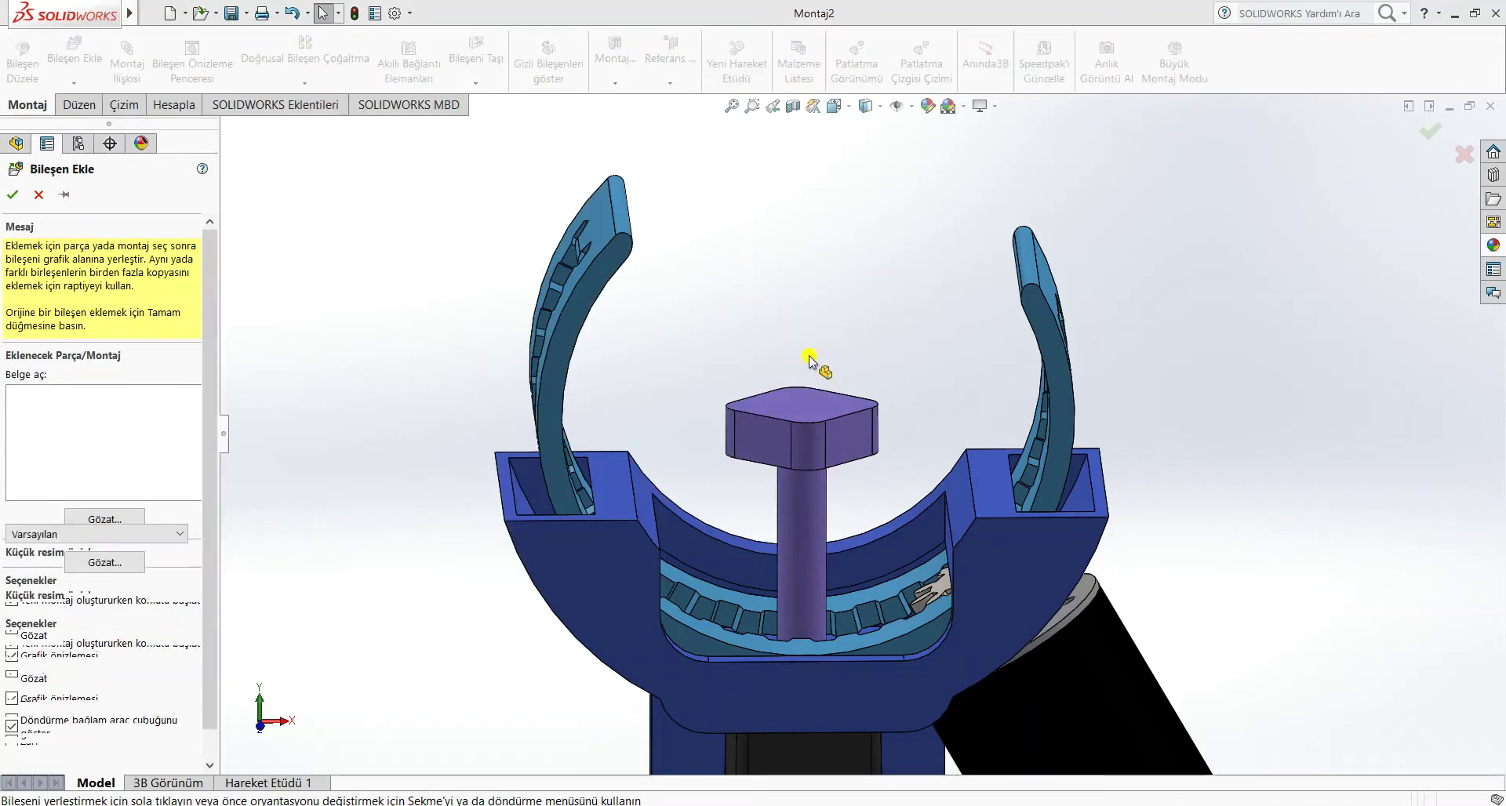
pyautogui.scroll(-3, 792, 345)
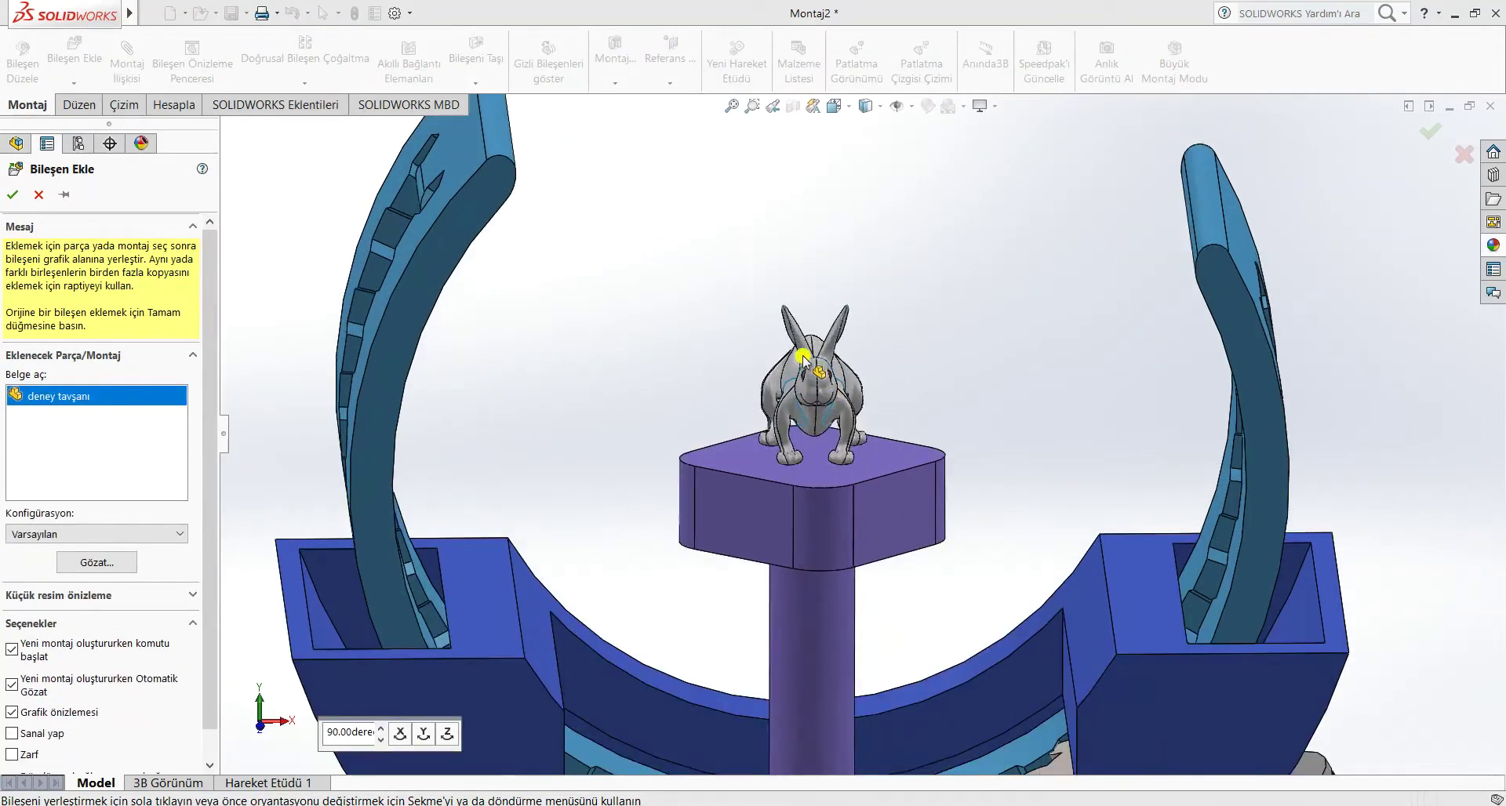
pyautogui.click(769, 382)
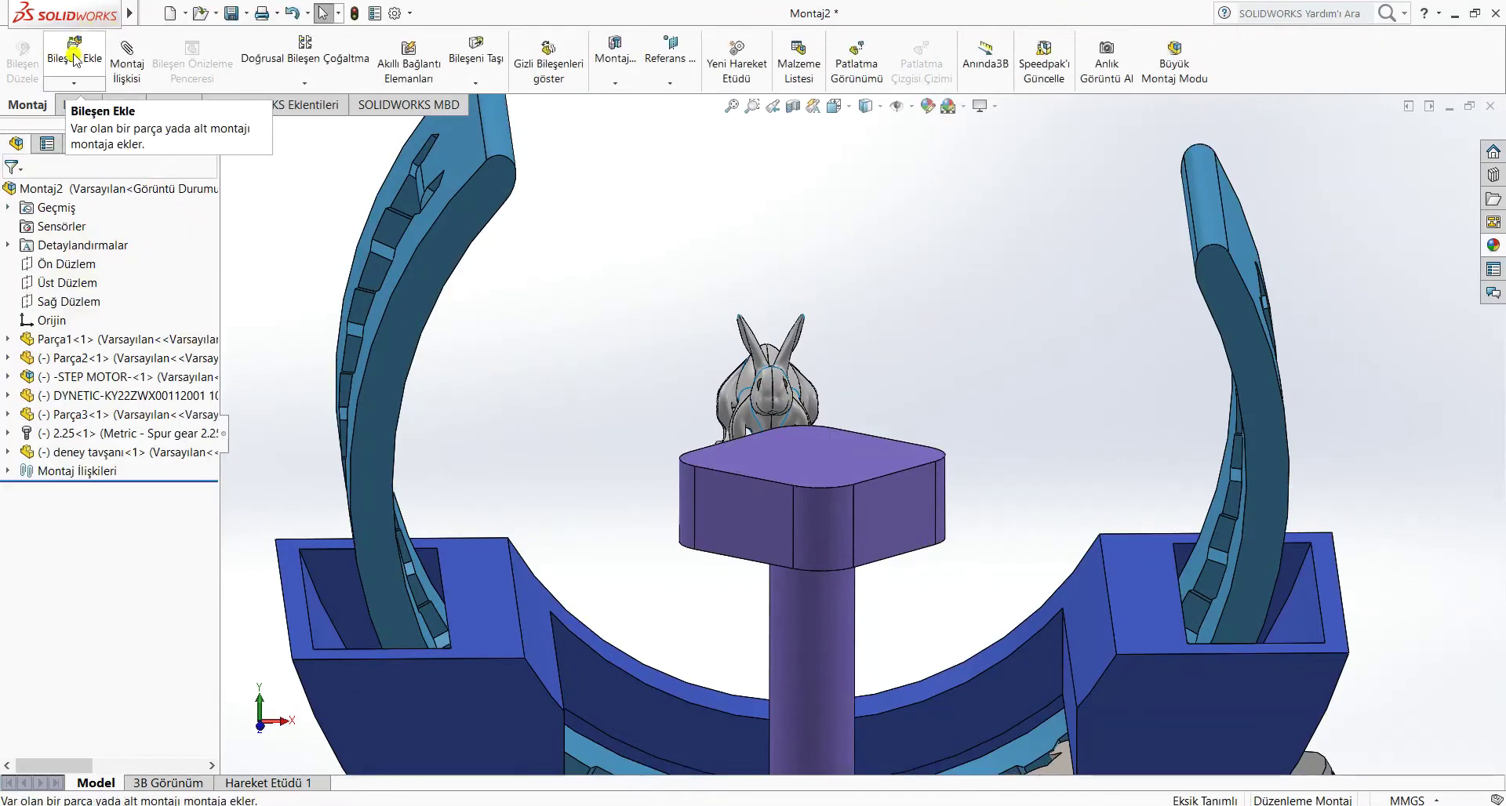
# - Insert the component -test-tube-rack- from the deneme folder and place it beside the rabbit near the turntable
pyautogui.click(77, 69)
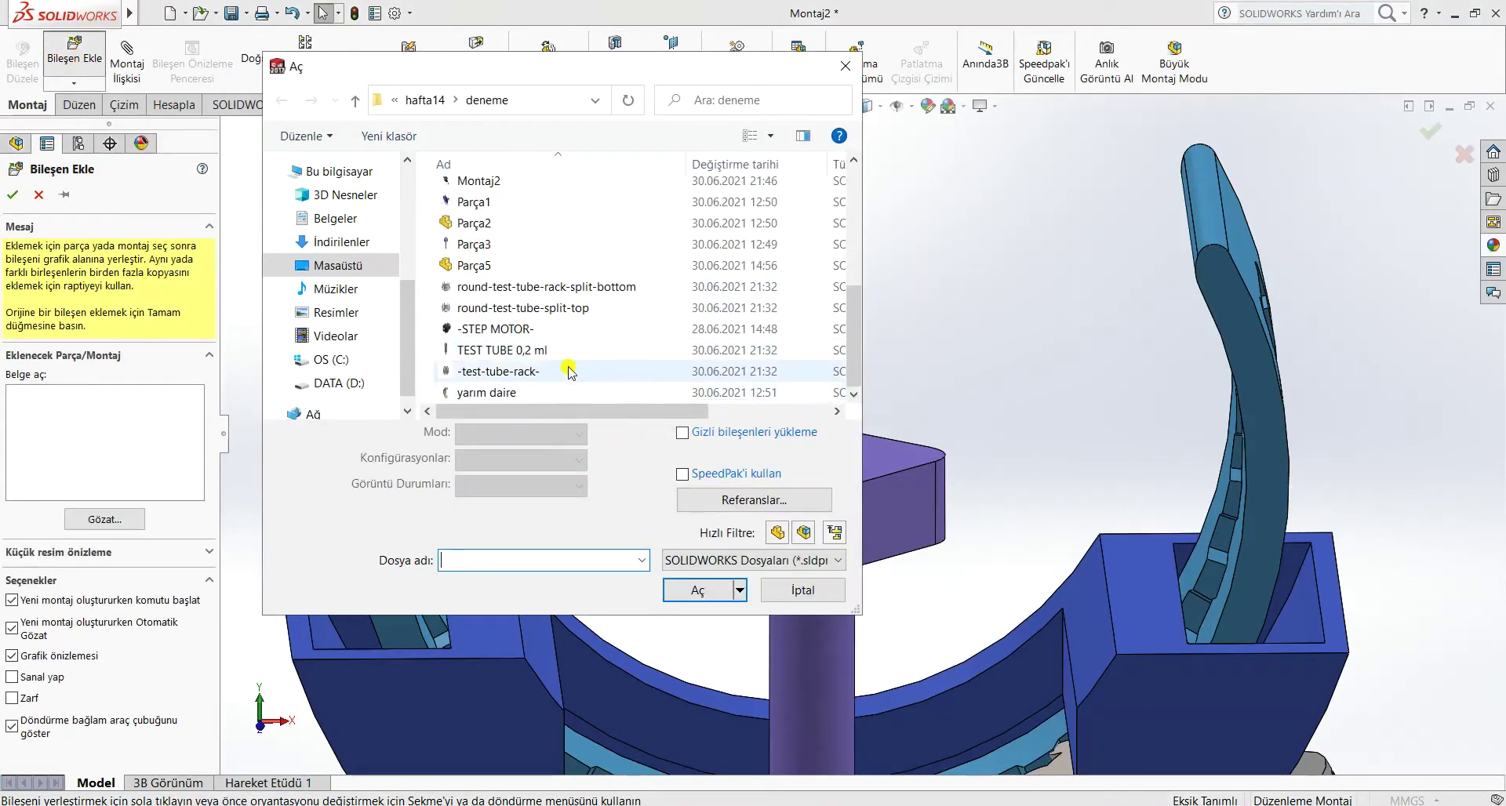
pyautogui.click(726, 367)
pyautogui.click(711, 587)
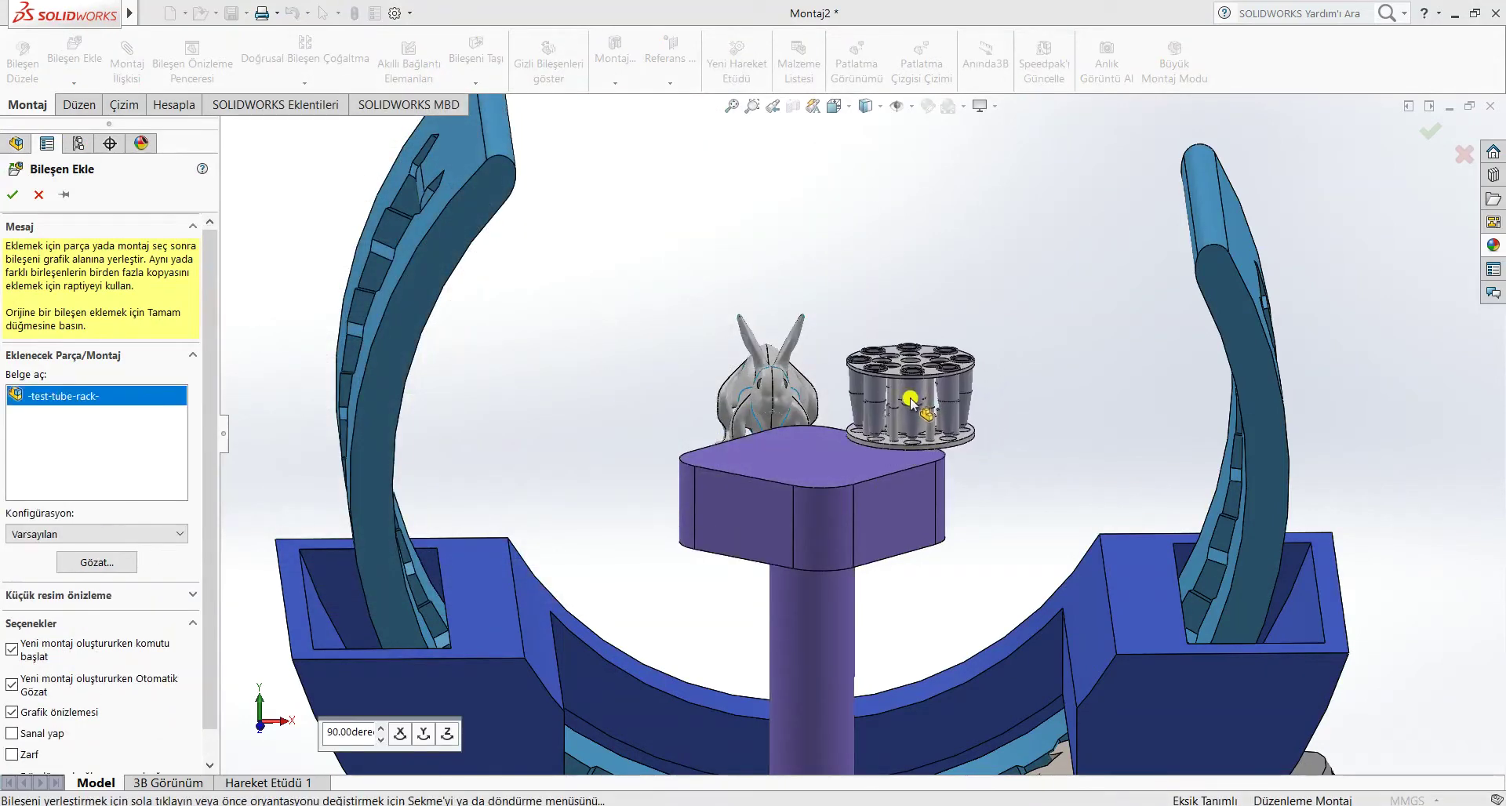
pyautogui.click(904, 405)
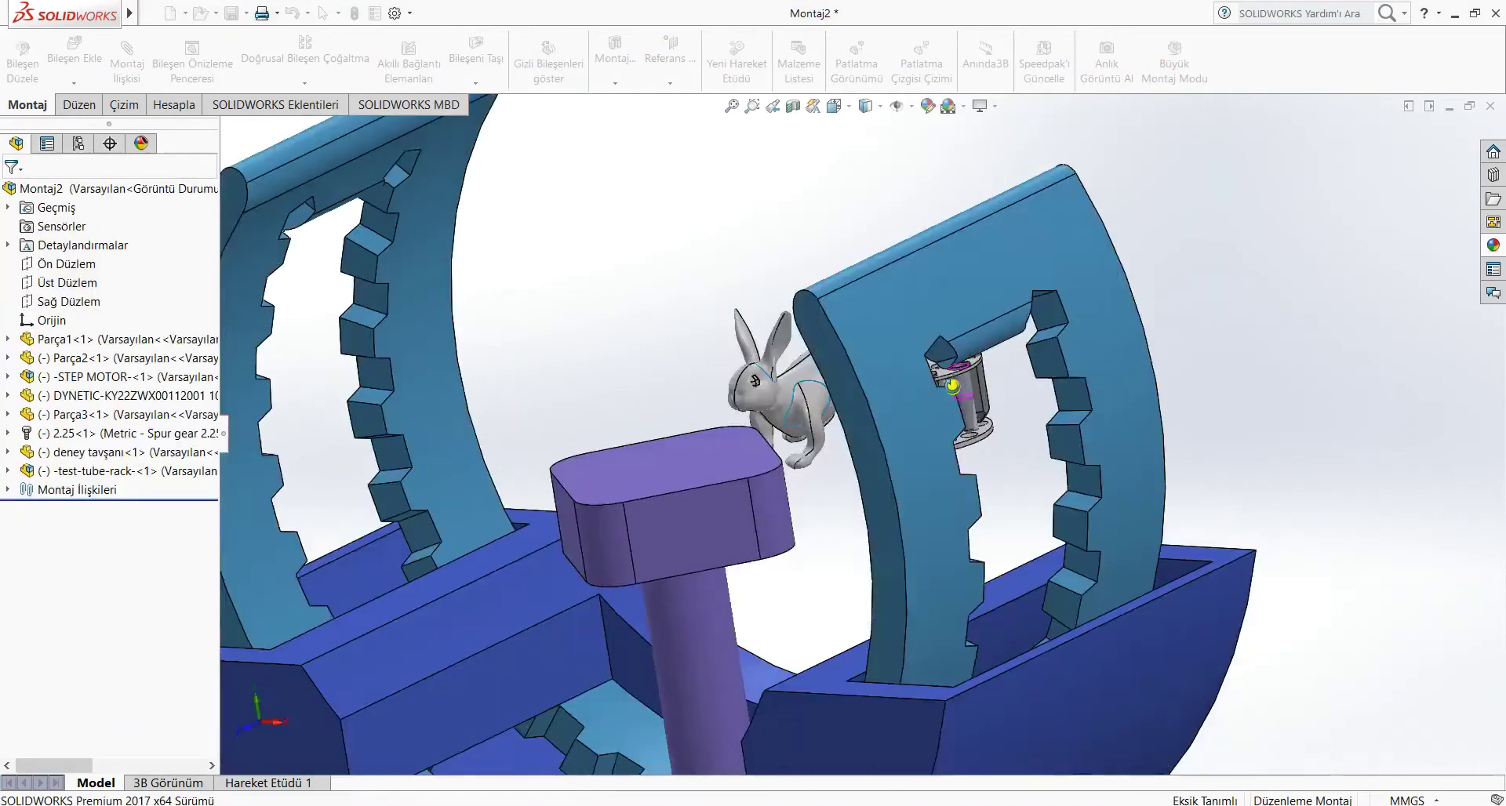
pyautogui.moveTo(952, 386); pyautogui.dragTo(948, 502, button='middle')
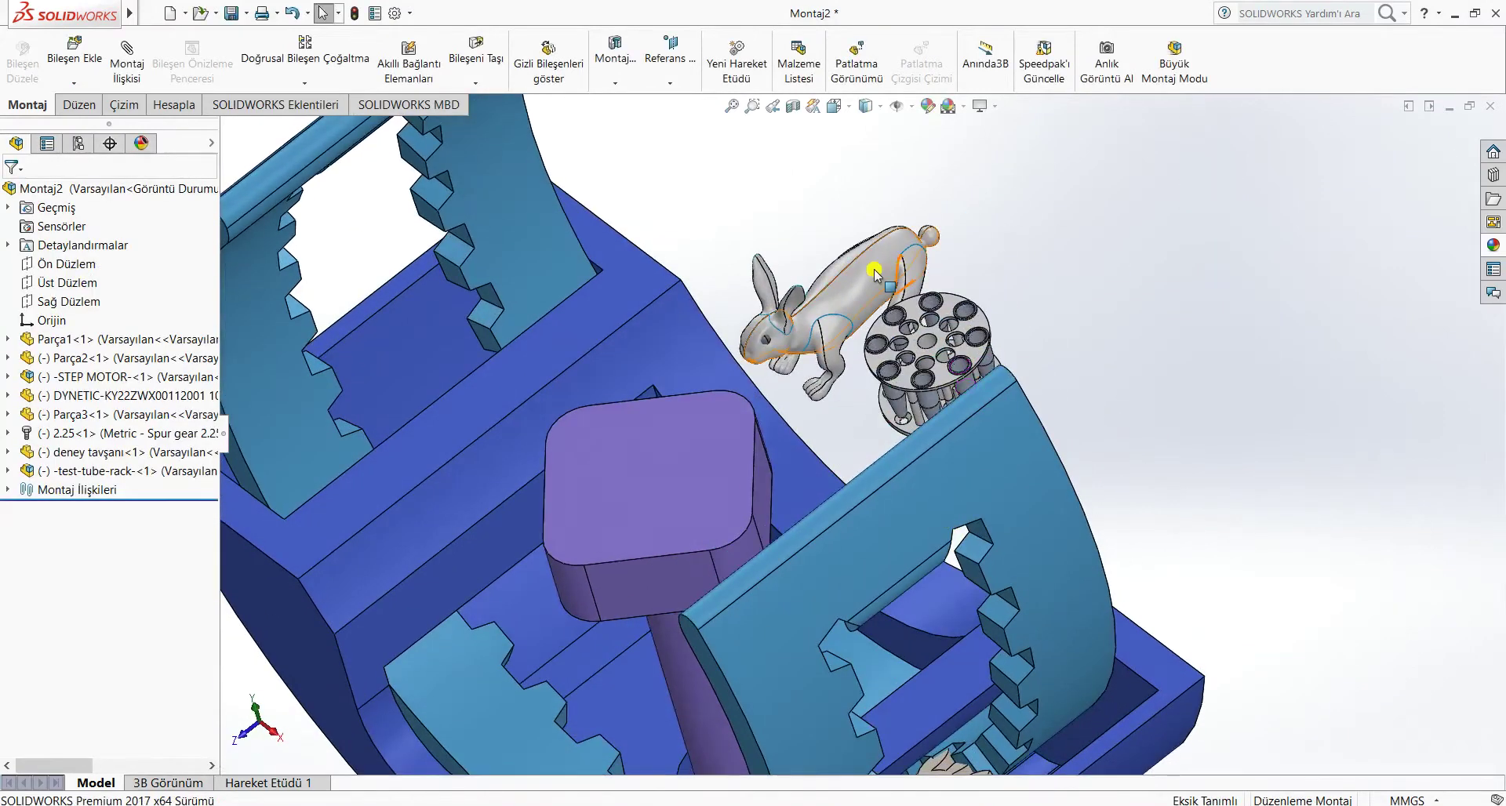
# - Move the rabbit deney tavşanı over the turntable Parça3 so its feet rest on the table's top surface
pyautogui.moveTo(874, 269); pyautogui.dragTo(706, 349)
pyautogui.hotkey('ctrl', '1')
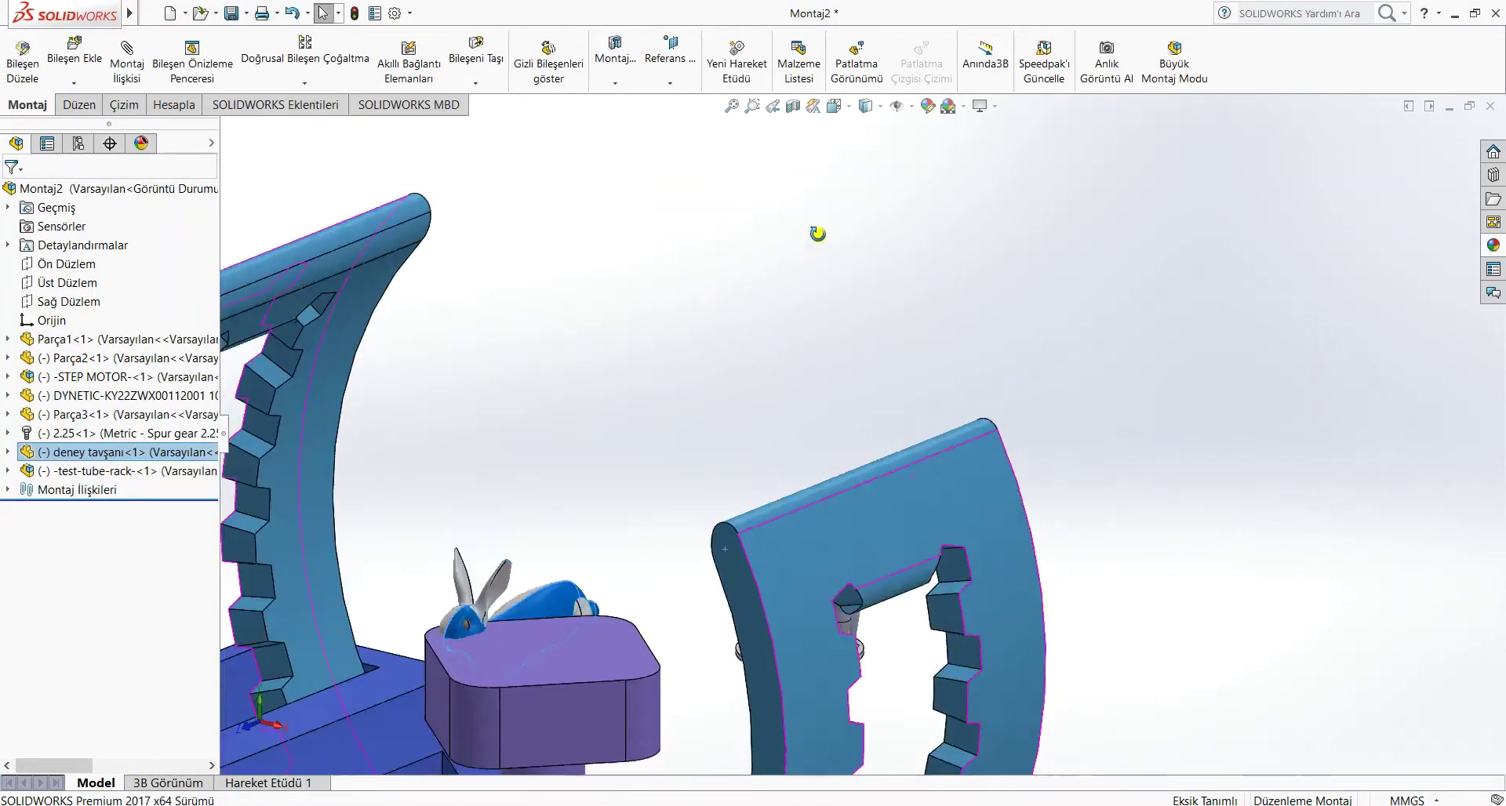
pyautogui.scroll(-5, 667, 529)
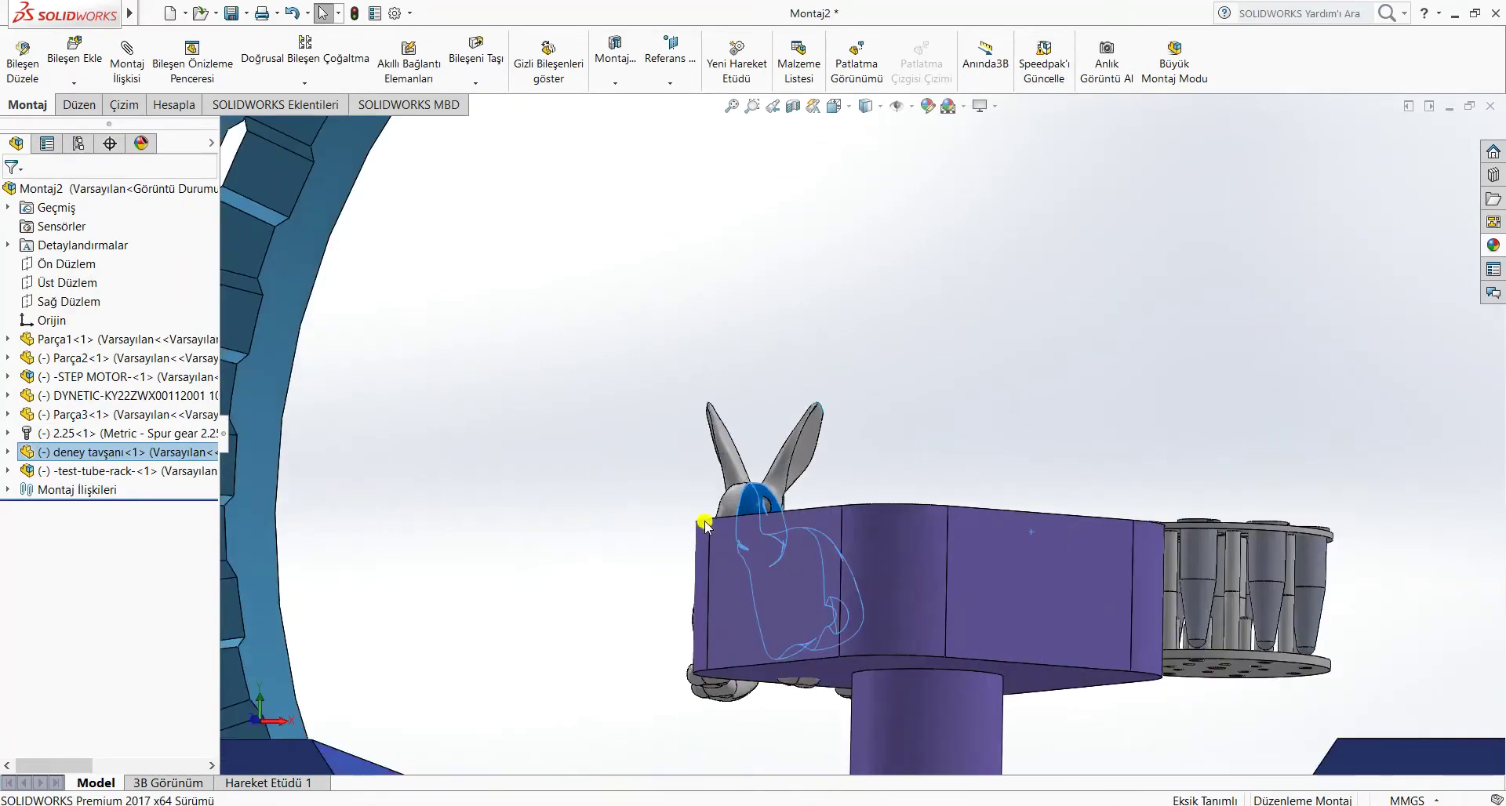
pyautogui.moveTo(747, 499); pyautogui.dragTo(794, 313)
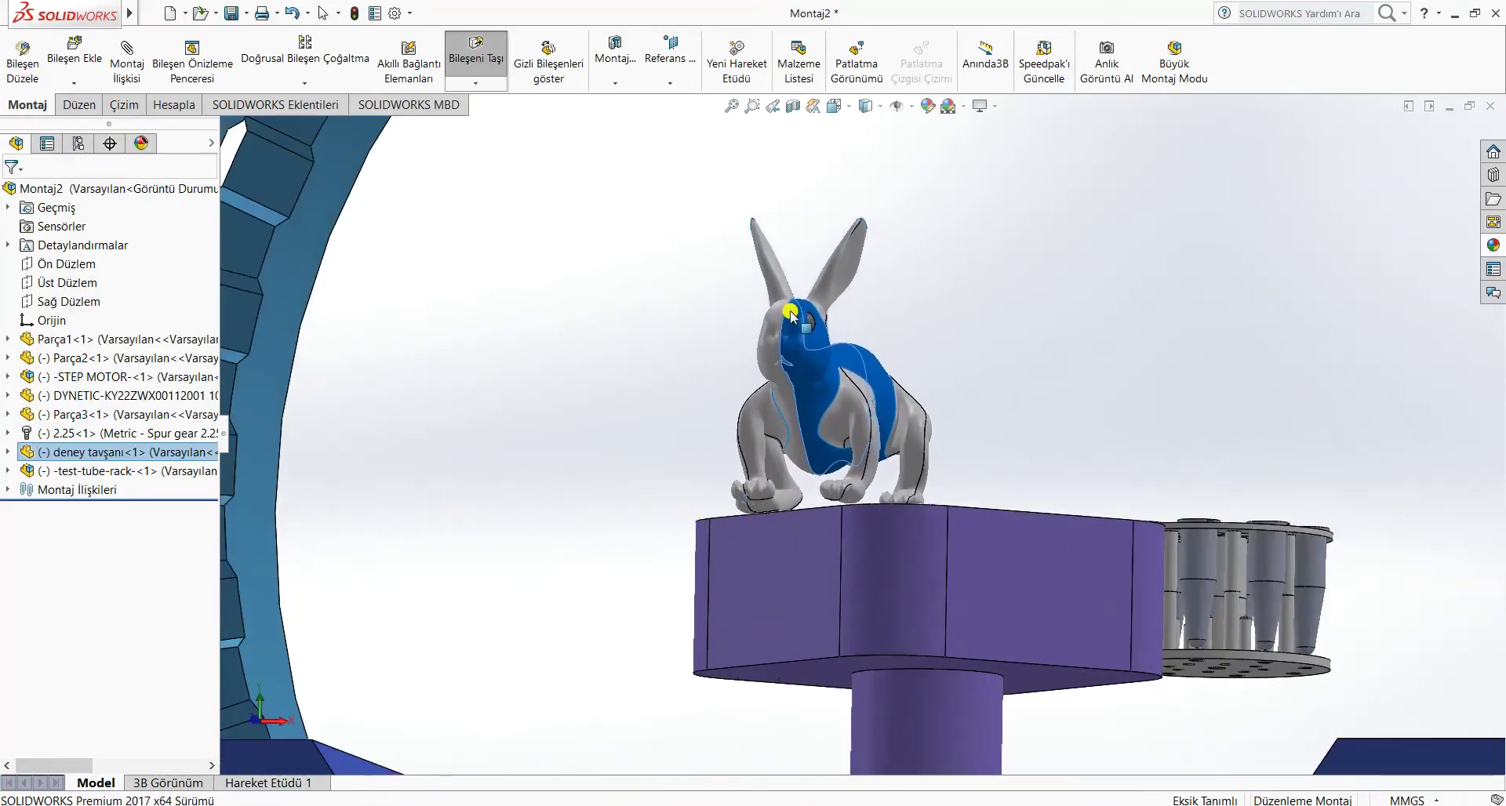
# - Position the test tube rack on the top surface of the turntable Parça3, beside the rabbit
pyautogui.moveTo(1268, 594); pyautogui.dragTo(1184, 445)
pyautogui.moveTo(1213, 406); pyautogui.dragTo(1420, 514, button='middle')
pyautogui.moveTo(1263, 327); pyautogui.dragTo(1038, 478)
pyautogui.press('Escape')
pyautogui.moveTo(1460, 454); pyautogui.dragTo(1075, 533)
pyautogui.press('Escape')
pyautogui.moveTo(1405, 514); pyautogui.dragTo(964, 515, button='middle')
pyautogui.scroll(1, 963, 512)
pyautogui.scroll(-5, 557, 554)
pyautogui.moveTo(703, 515); pyautogui.dragTo(781, 576, button='middle')
pyautogui.moveTo(904, 601); pyautogui.dragTo(1168, 565)
pyautogui.click(681, 549)
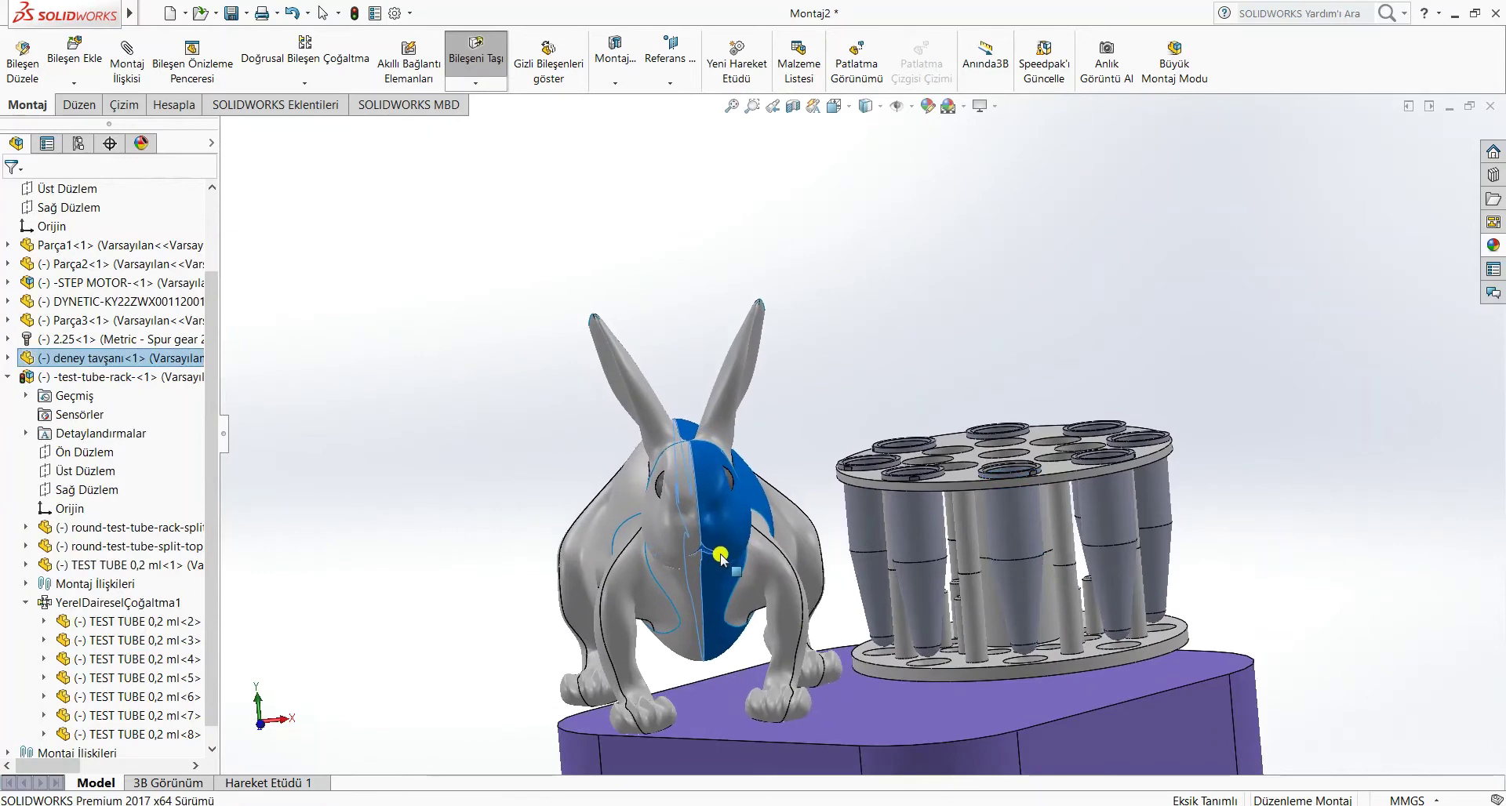
# - Try turning the table of Parça3 slightly about its shaft to check its motion under the placed objects
pyautogui.scroll(3, 863, 470)
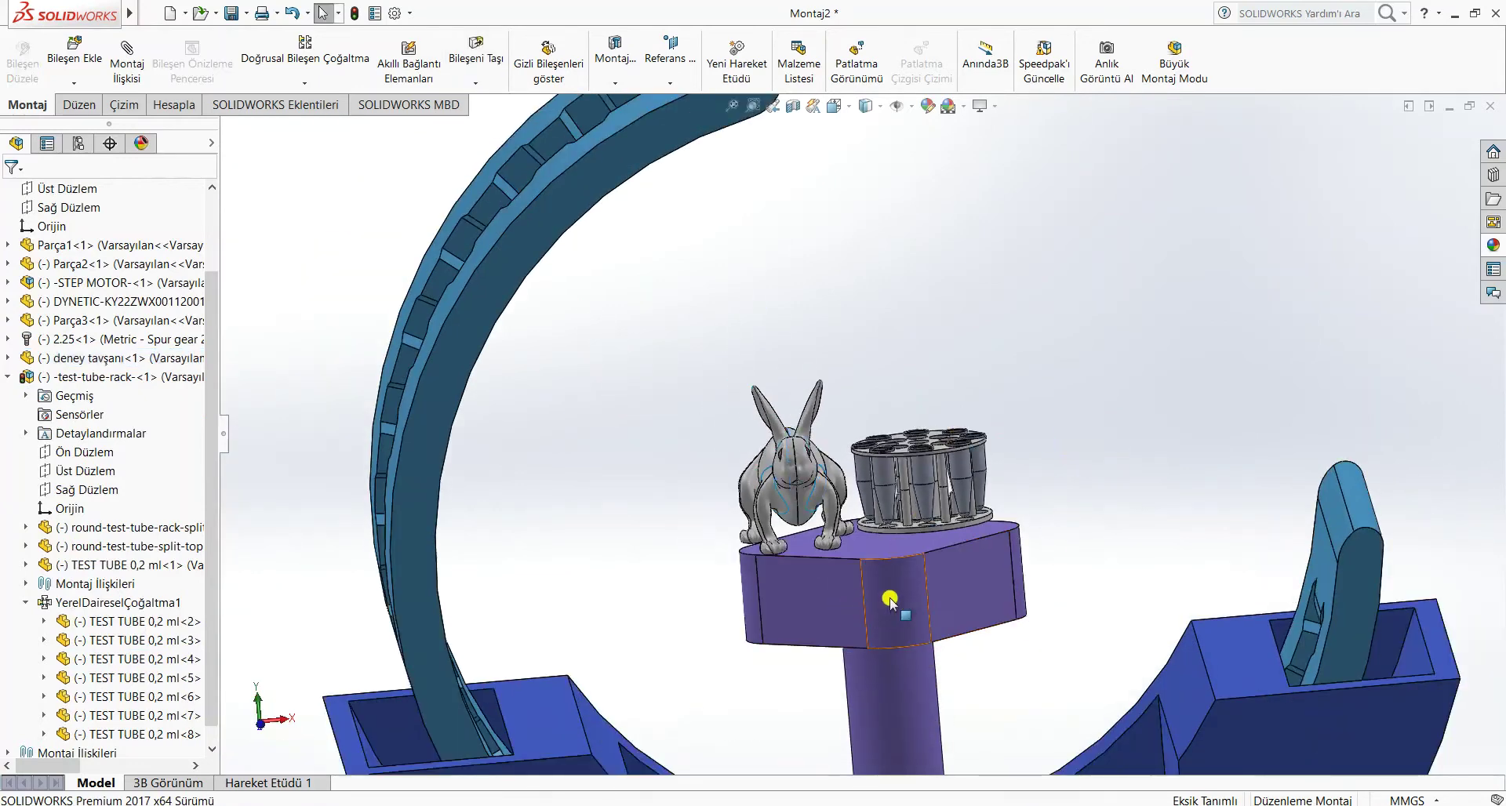
pyautogui.moveTo(890, 599); pyautogui.dragTo(785, 571)
pyautogui.click(1152, 474)
# - Save the assembly, rebuilding it first
pyautogui.scroll(5, 1137, 480)
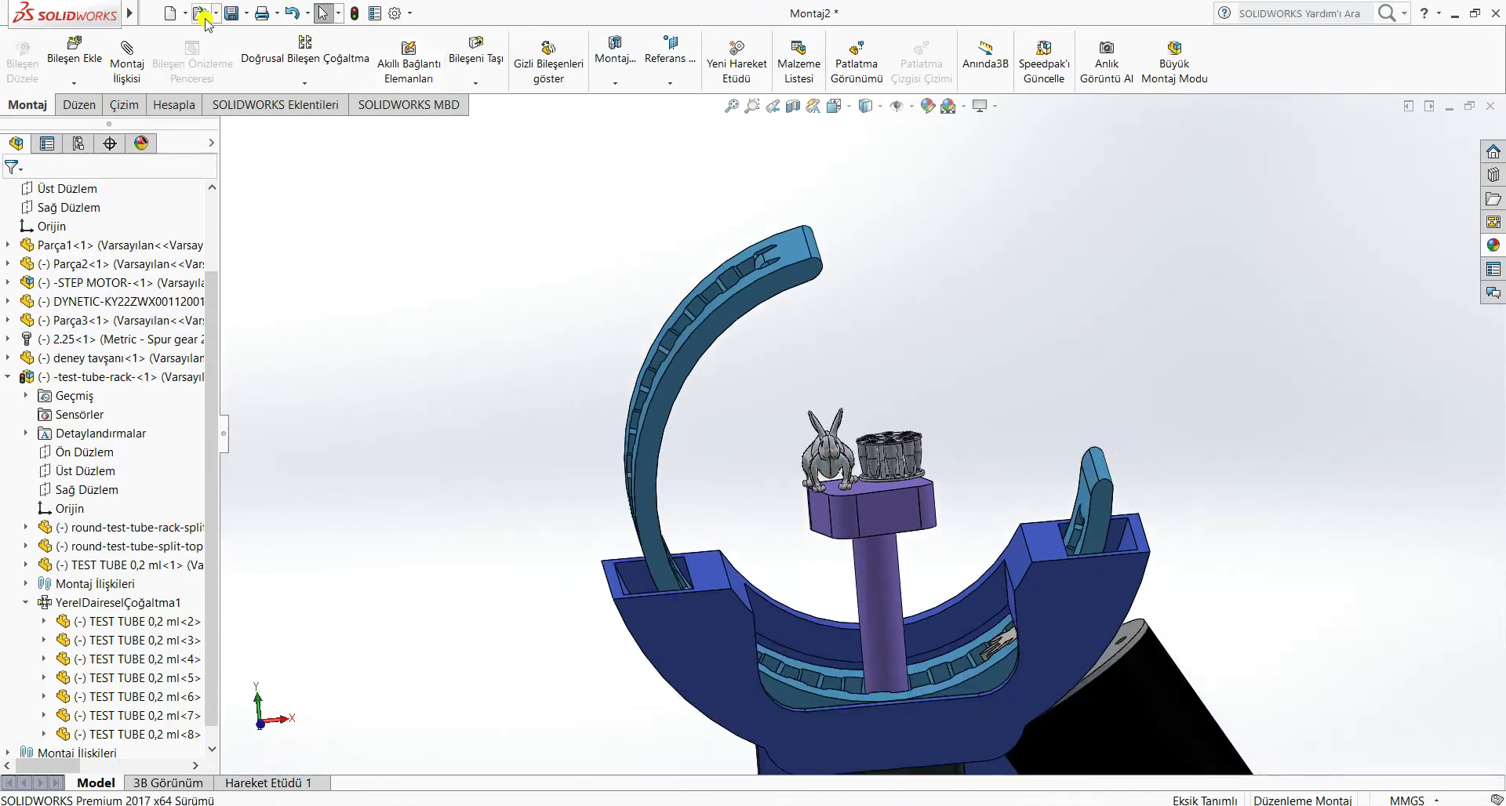
pyautogui.click(228, 13)
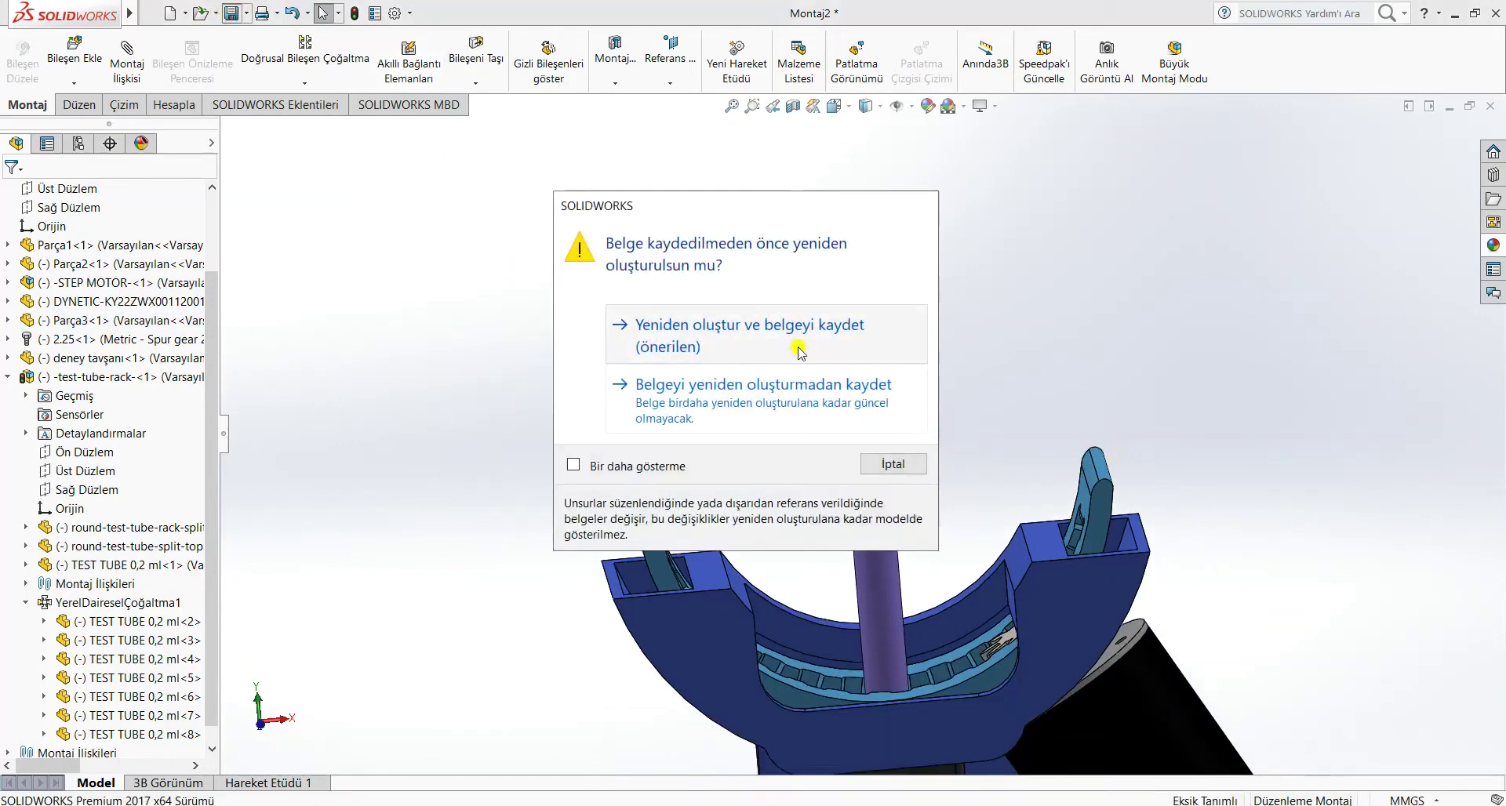
pyautogui.click(718, 359)
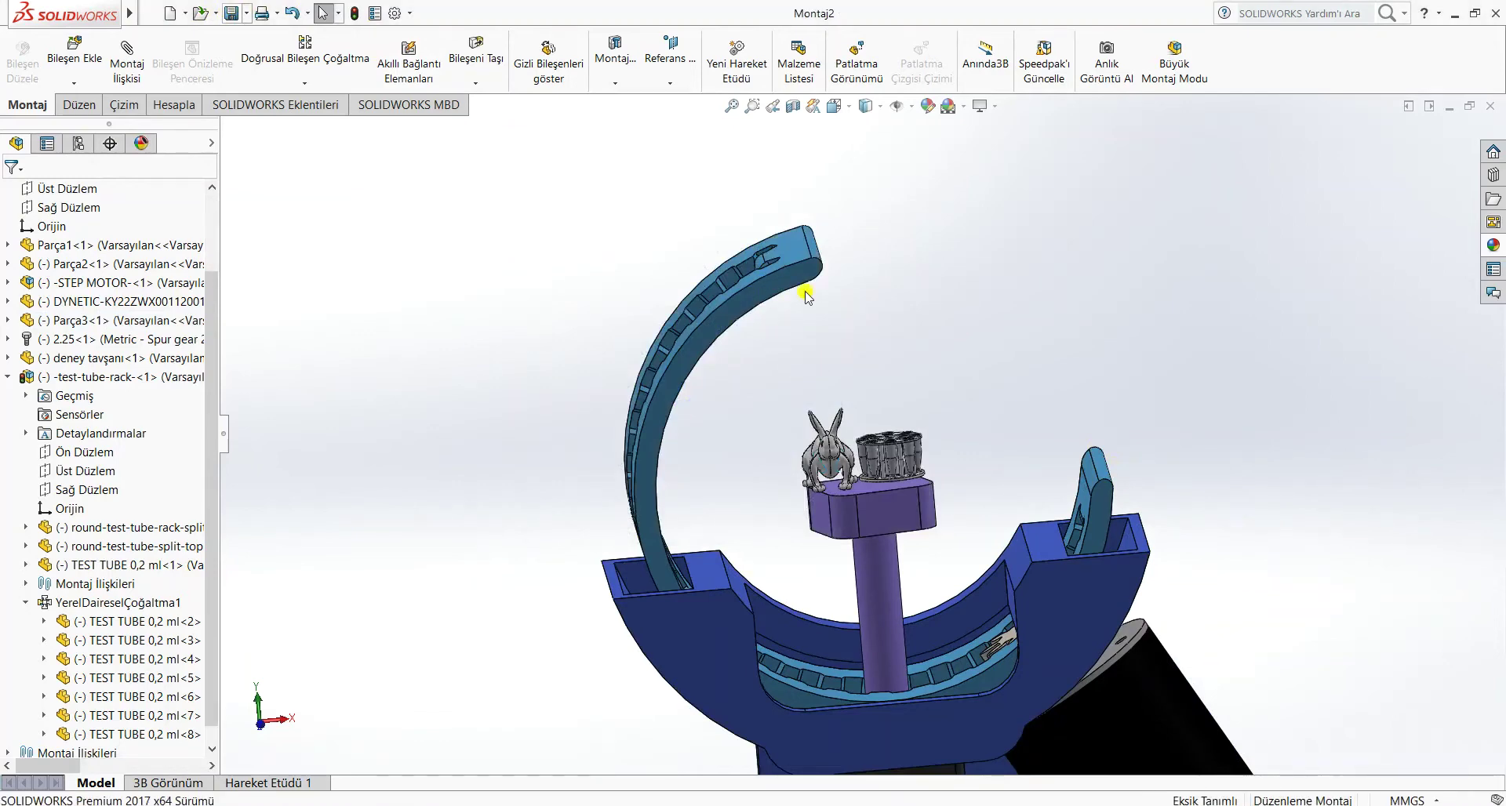
# - Swing the toothed arc Parça2 until its two ends are about level, and insert the part Parça5 beside it
pyautogui.moveTo(807, 295); pyautogui.dragTo(615, 363)
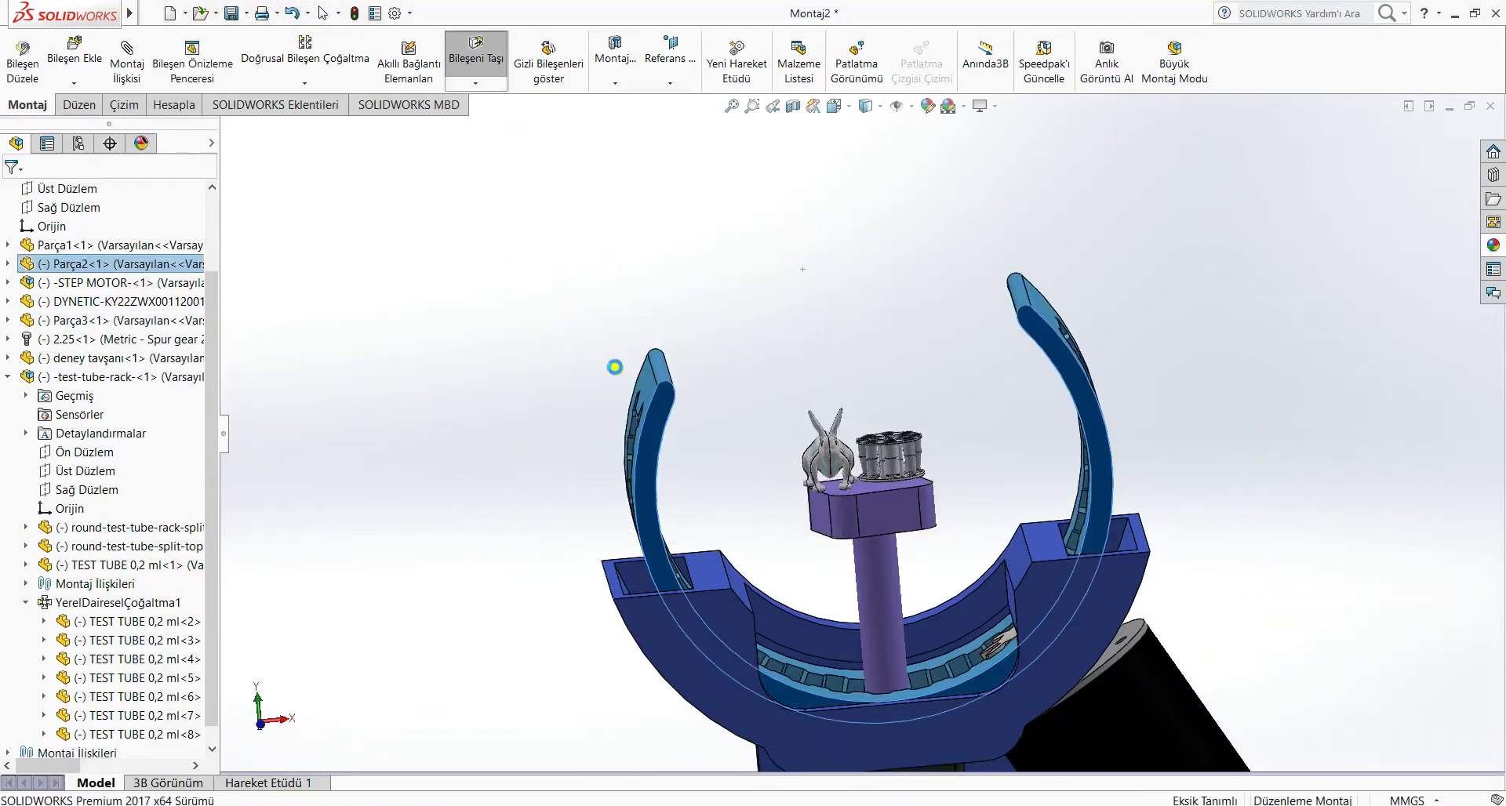
pyautogui.click(73, 52)
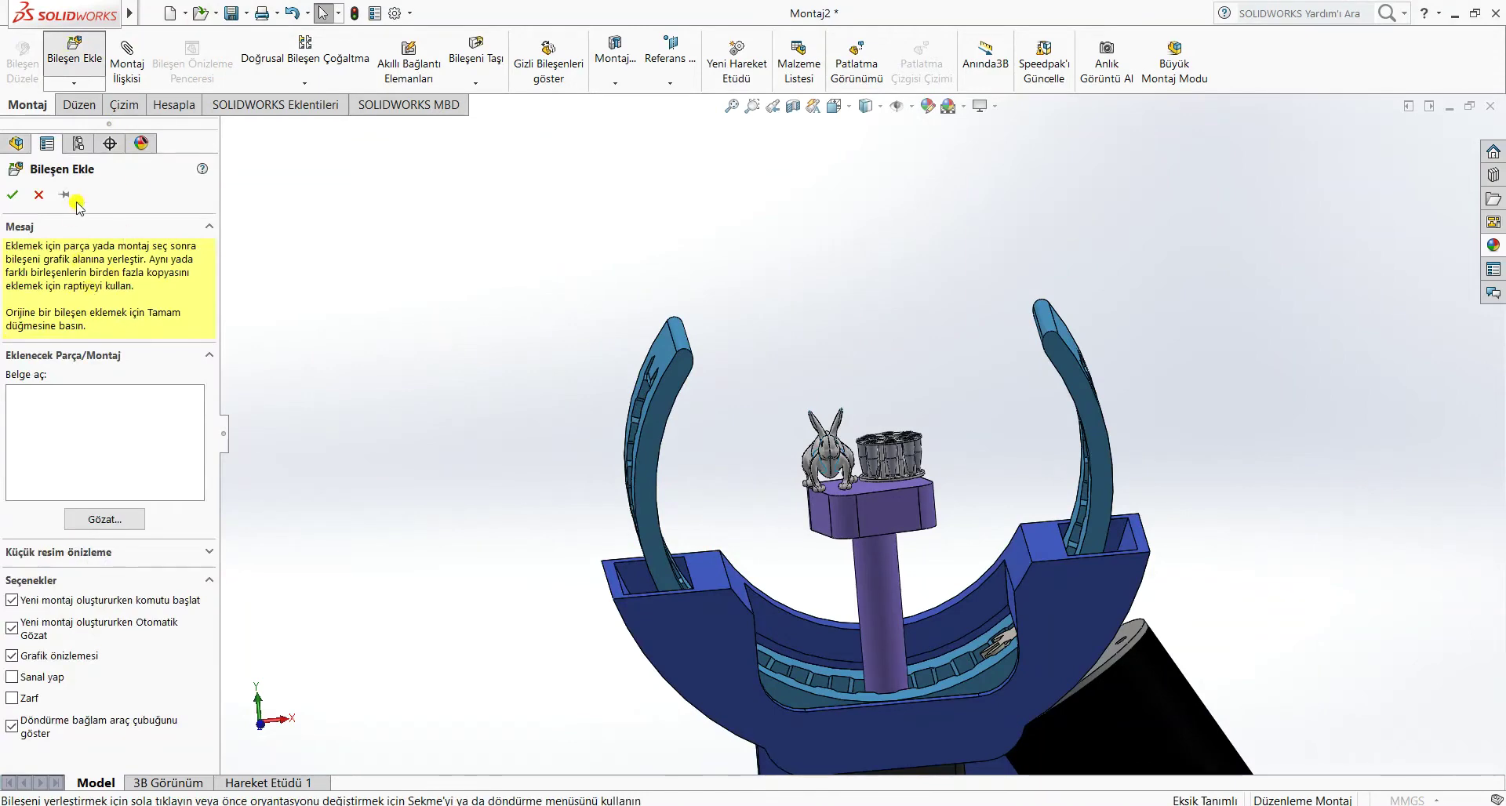
pyautogui.scroll(-4, 541, 338)
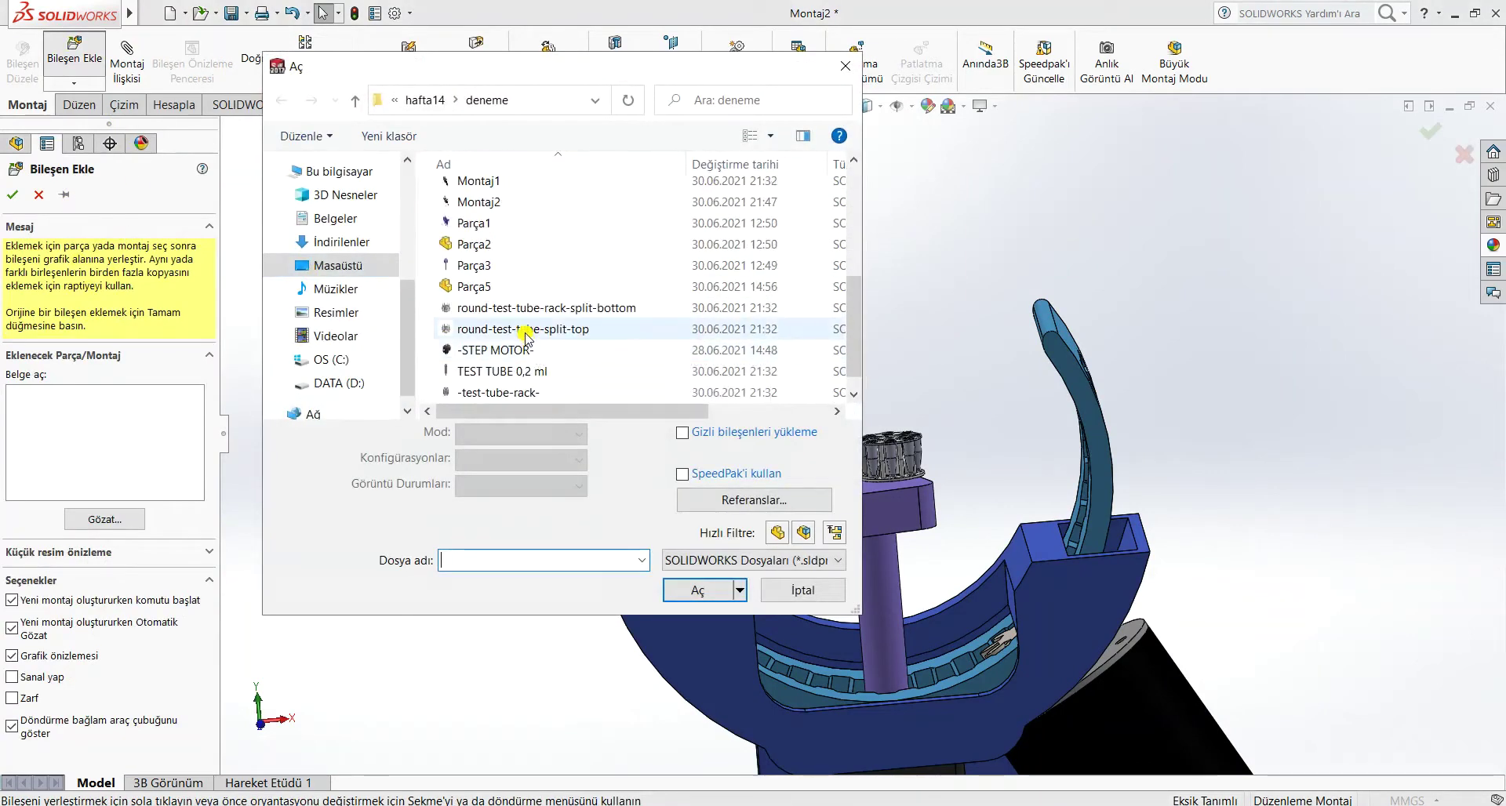
pyautogui.click(506, 287)
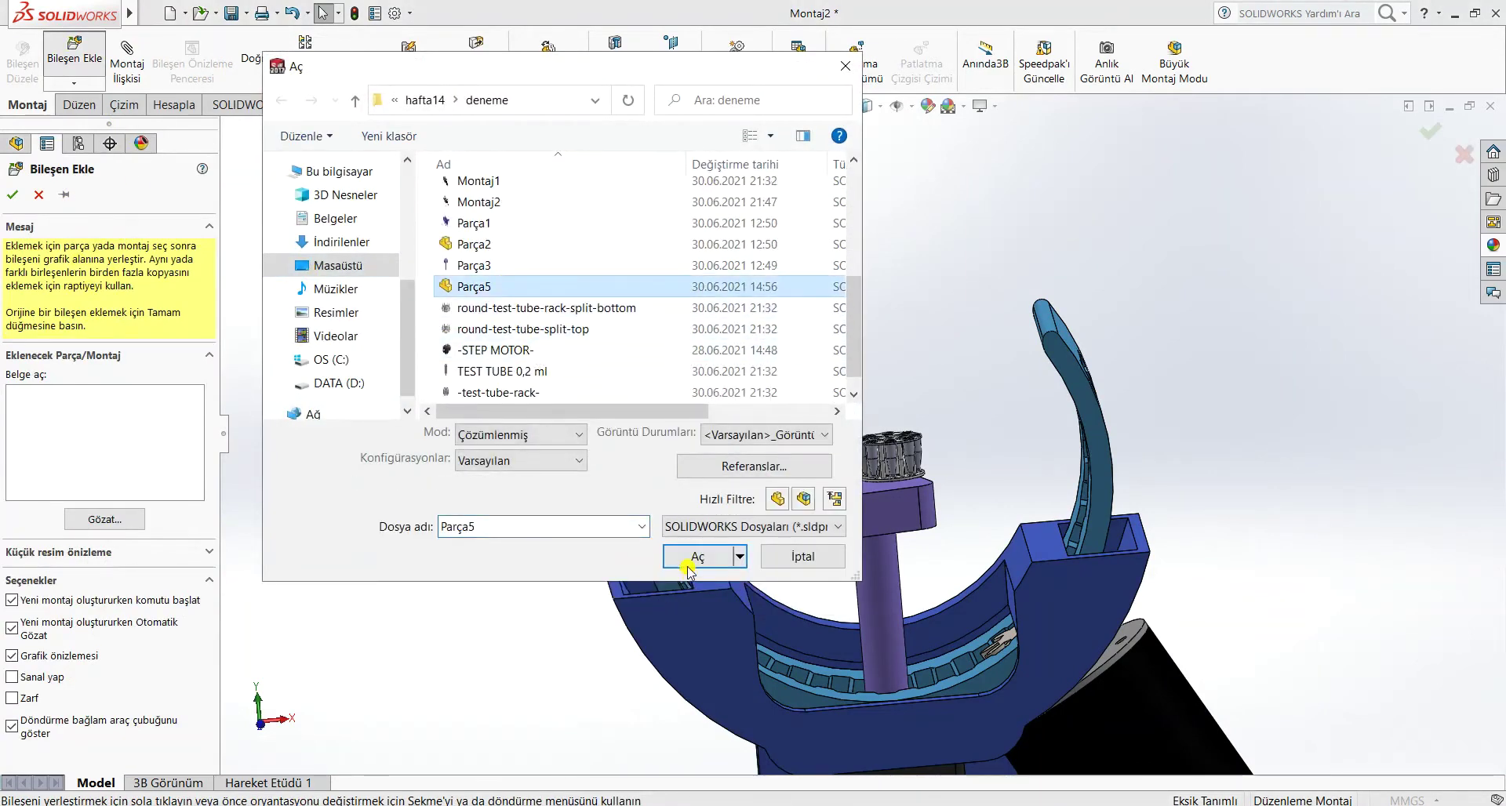
pyautogui.click(688, 558)
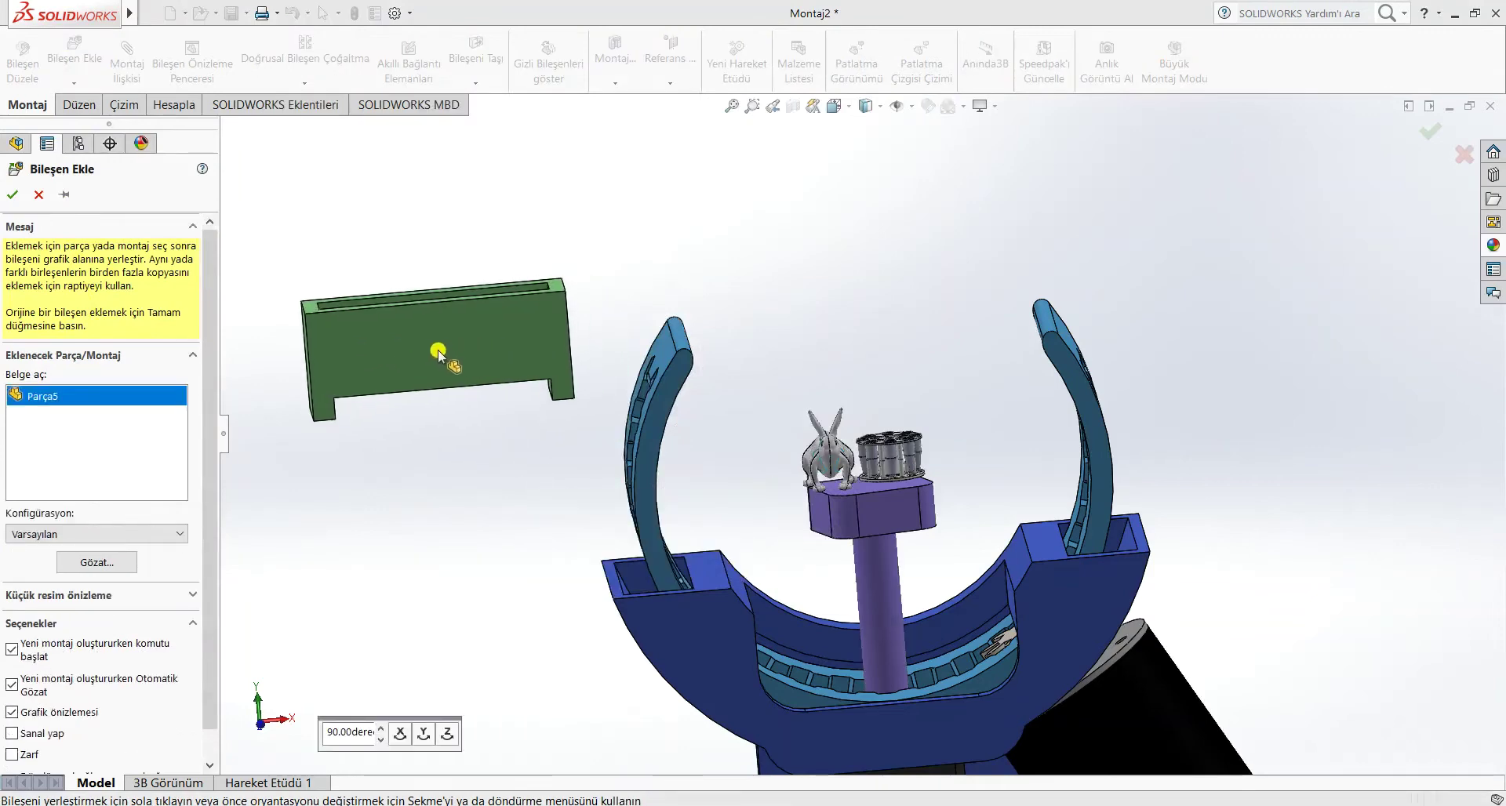
pyautogui.click(432, 352)
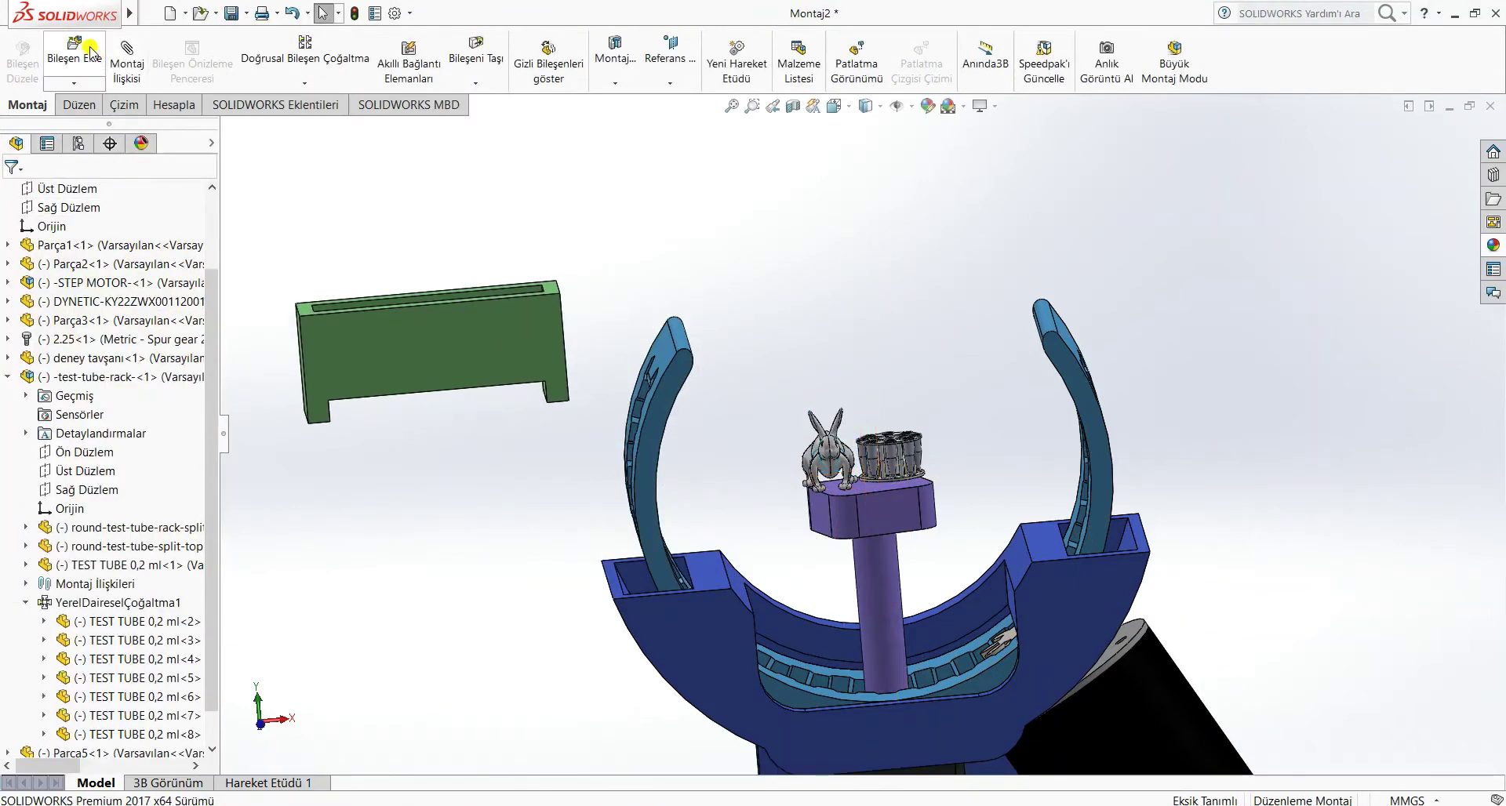
# - Insert the magnet part mıknatıs olcekli from the deneme folder and place it just above Parça5
pyautogui.click(78, 54)
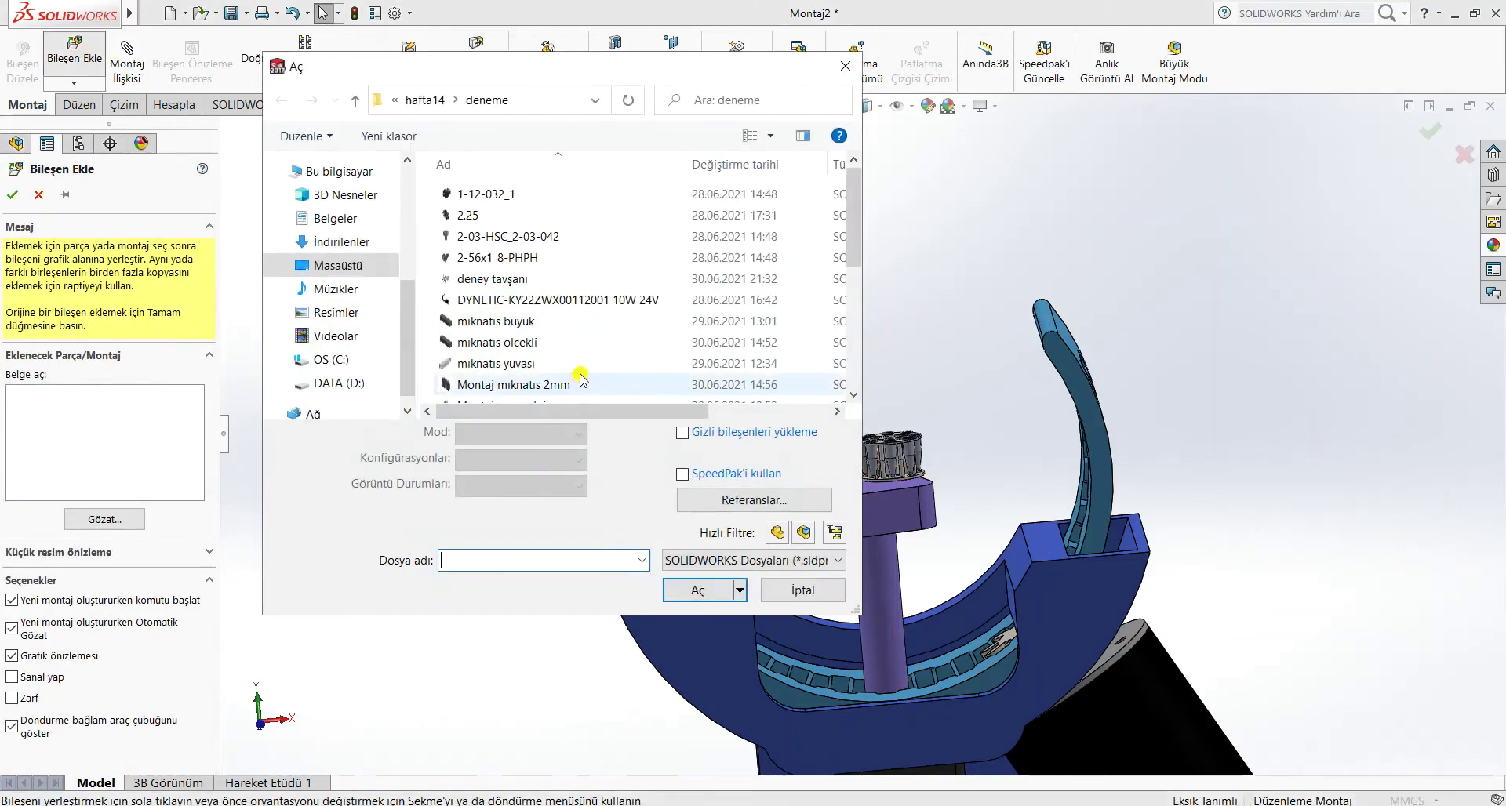
pyautogui.scroll(-1, 580, 353)
pyautogui.click(567, 287)
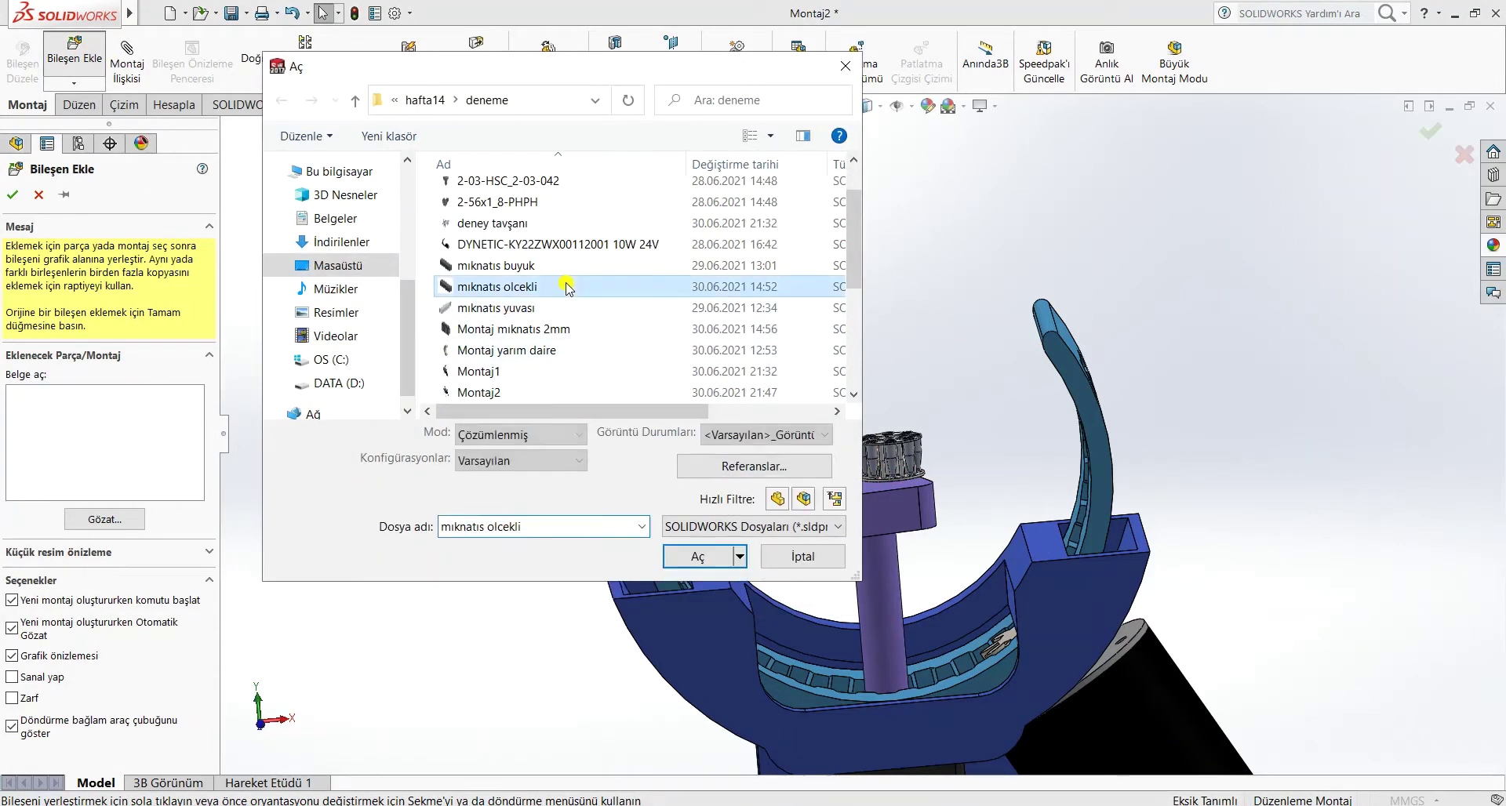
pyautogui.click(694, 556)
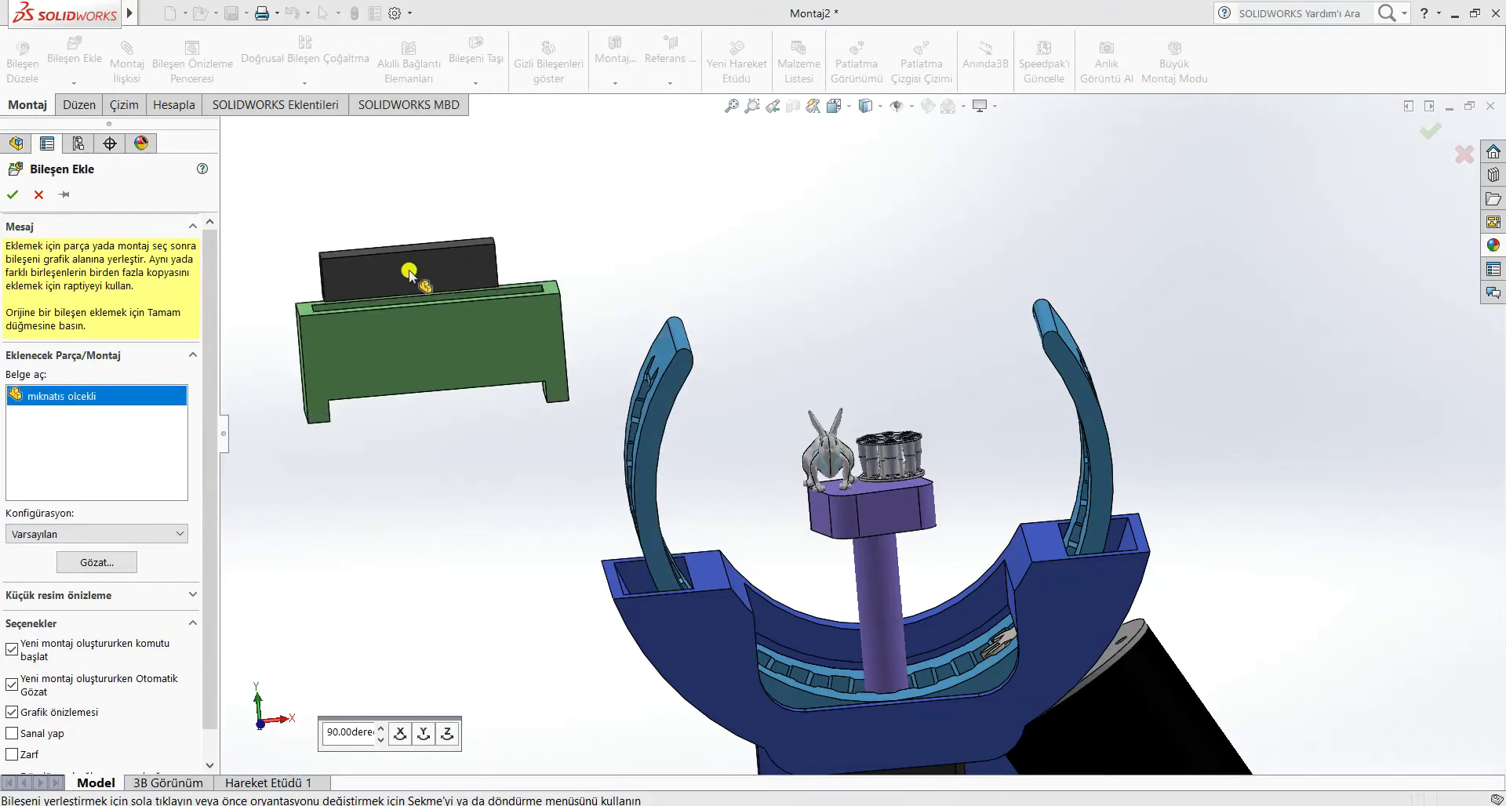
pyautogui.click(409, 272)
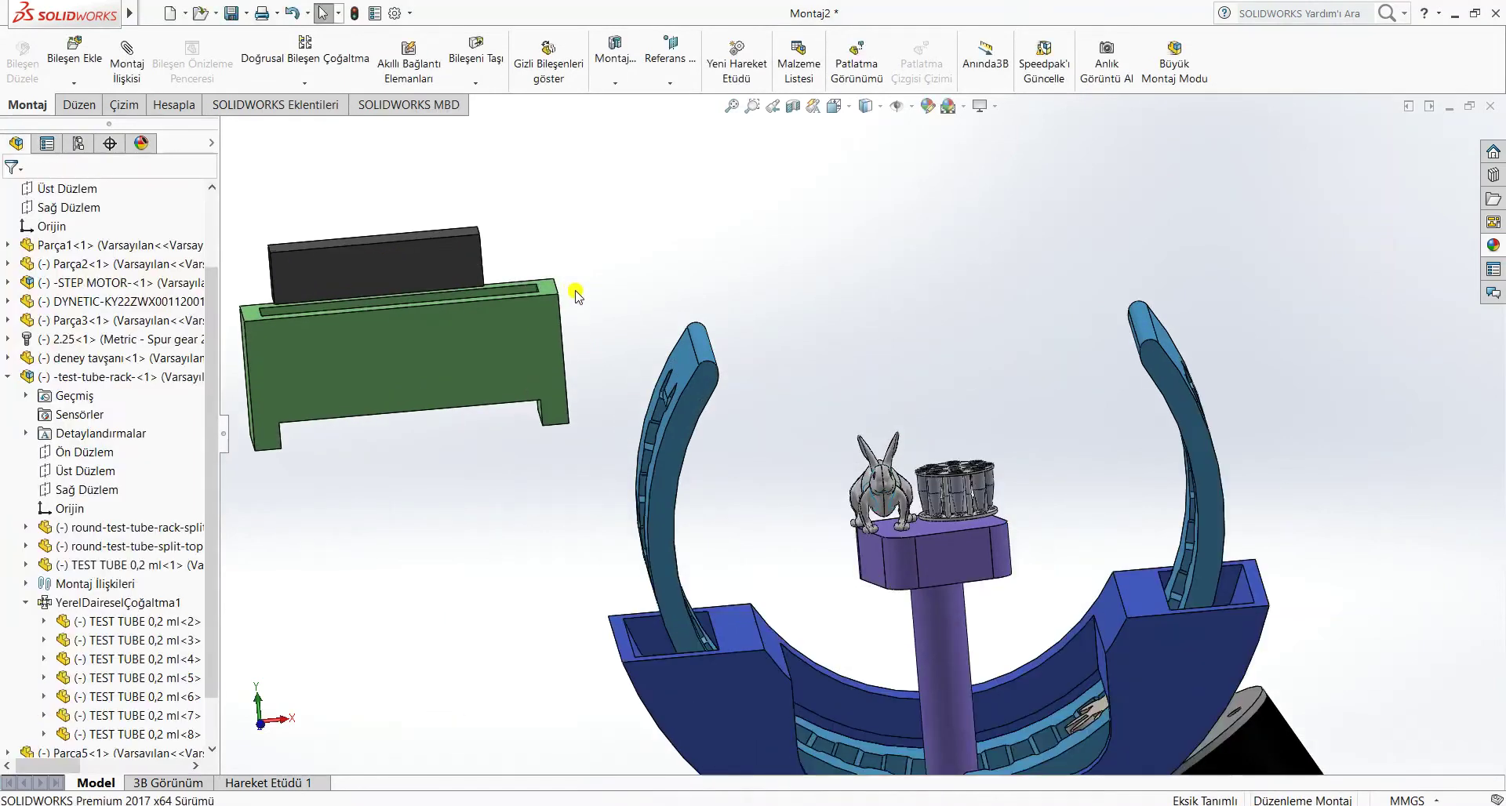
# - Add a coincident mate between the floor of the pocket in Parça5 and the underside of mıknatıs olcekli
pyautogui.moveTo(579, 292); pyautogui.dragTo(610, 485, button='middle')
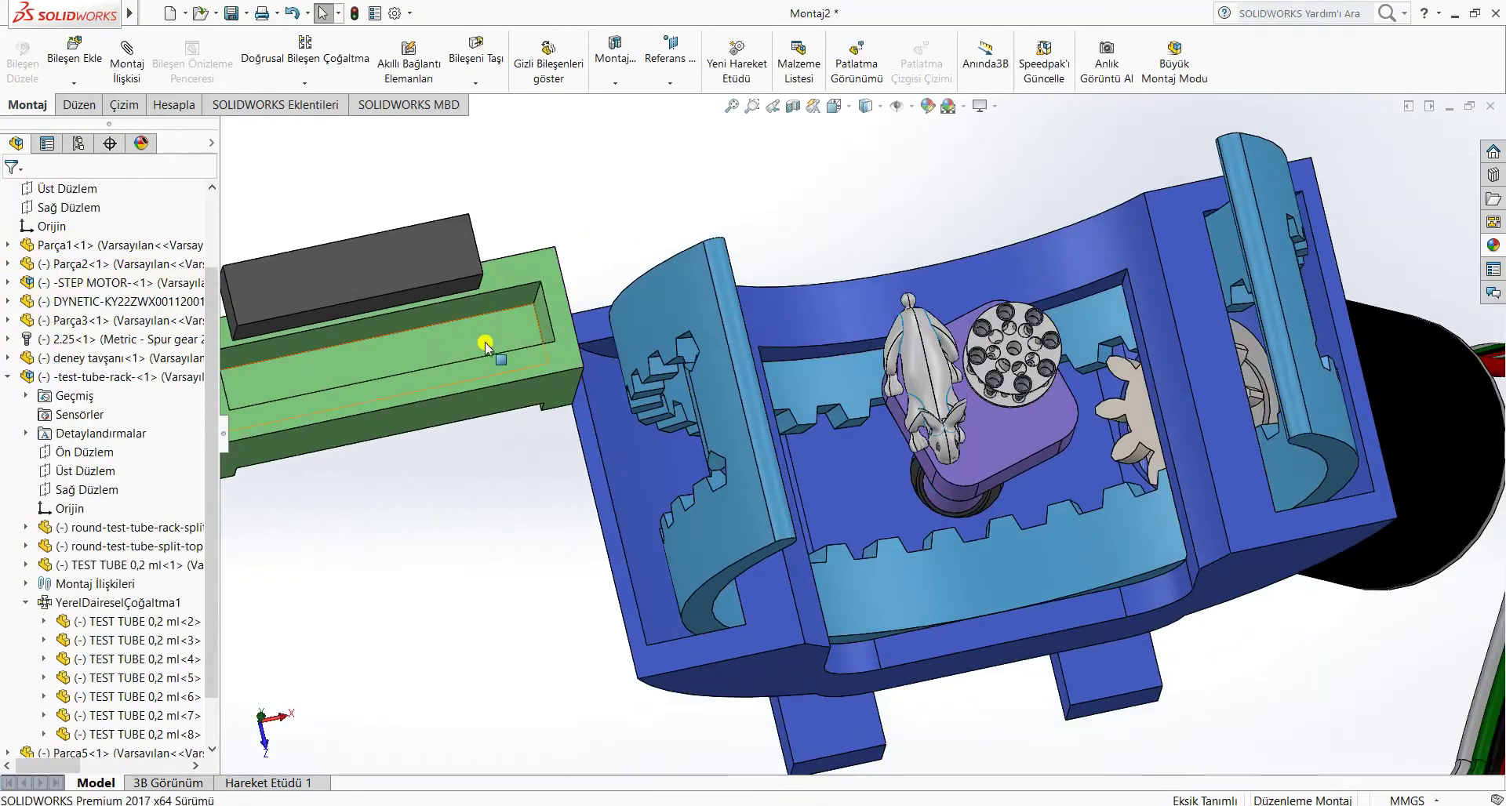
pyautogui.moveTo(497, 396); pyautogui.dragTo(467, 251, button='middle')
pyautogui.click(467, 251)
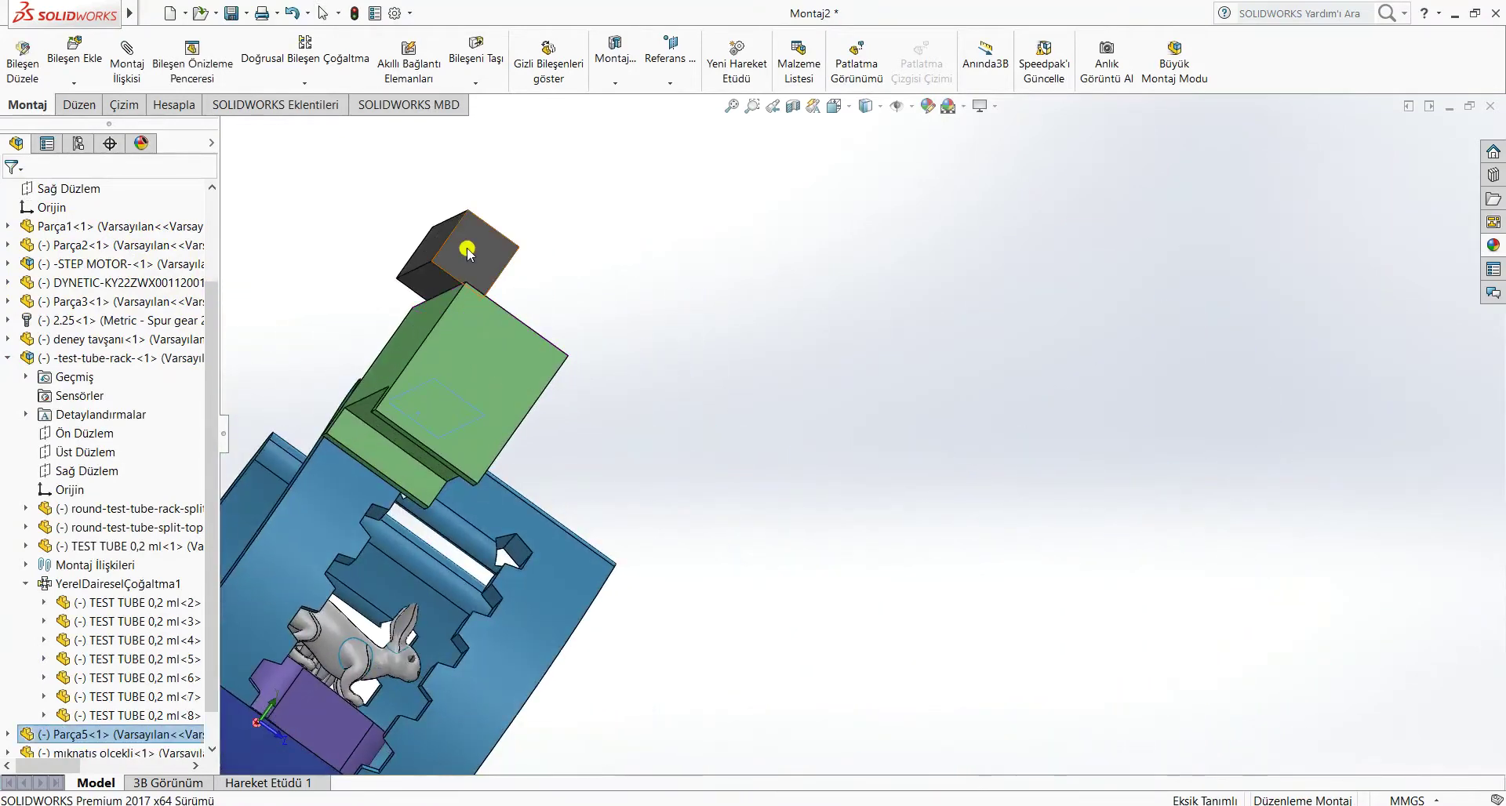
pyautogui.keyDown('ctrl'); pyautogui.click(429, 274); pyautogui.keyUp('ctrl')
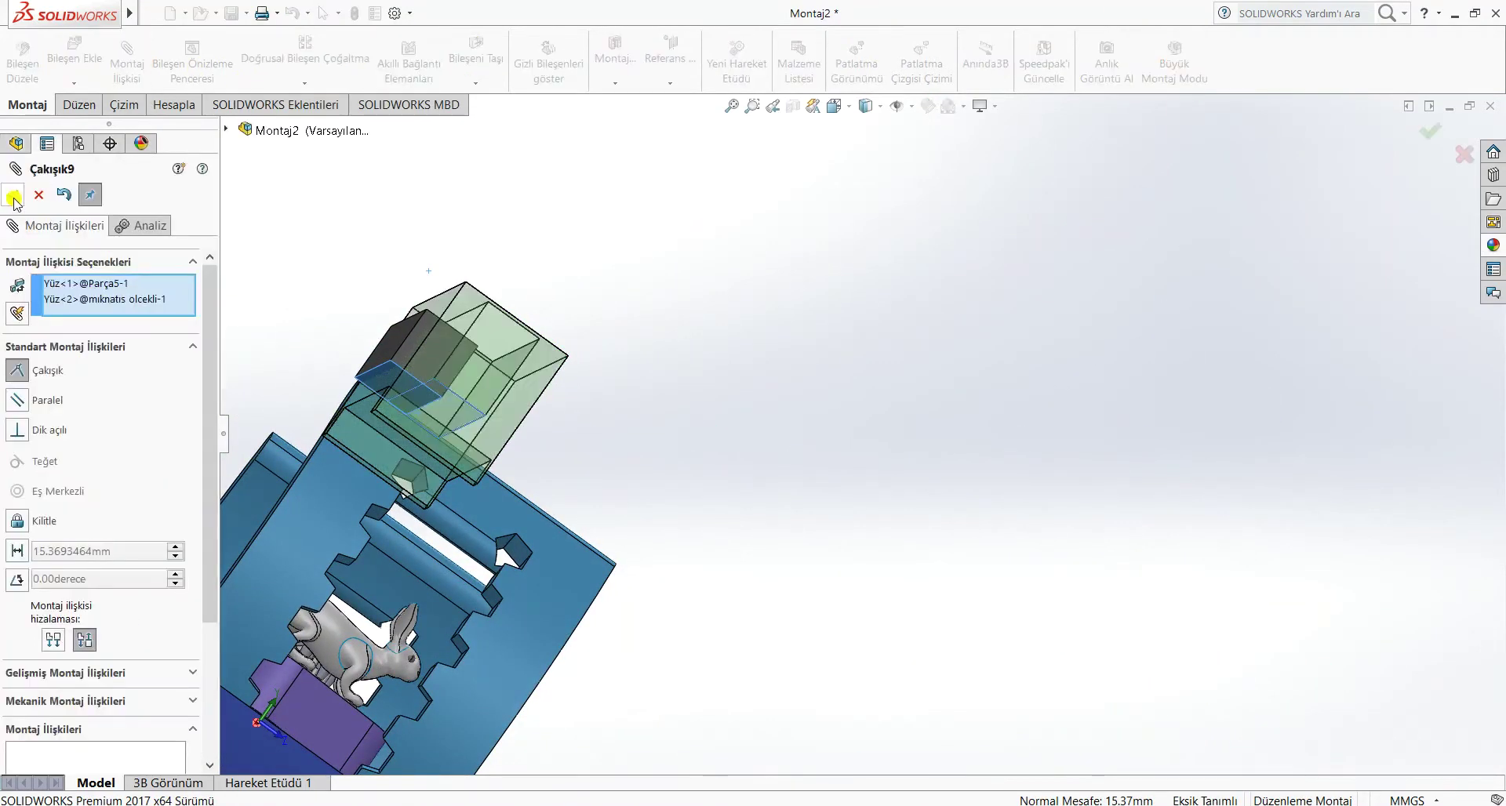
pyautogui.click(12, 194)
# - Add a coincident mate between the long side face of mıknatıs olcekli and the long inner wall of Parça5's pocket
pyautogui.moveTo(767, 330); pyautogui.dragTo(344, 343, button='middle')
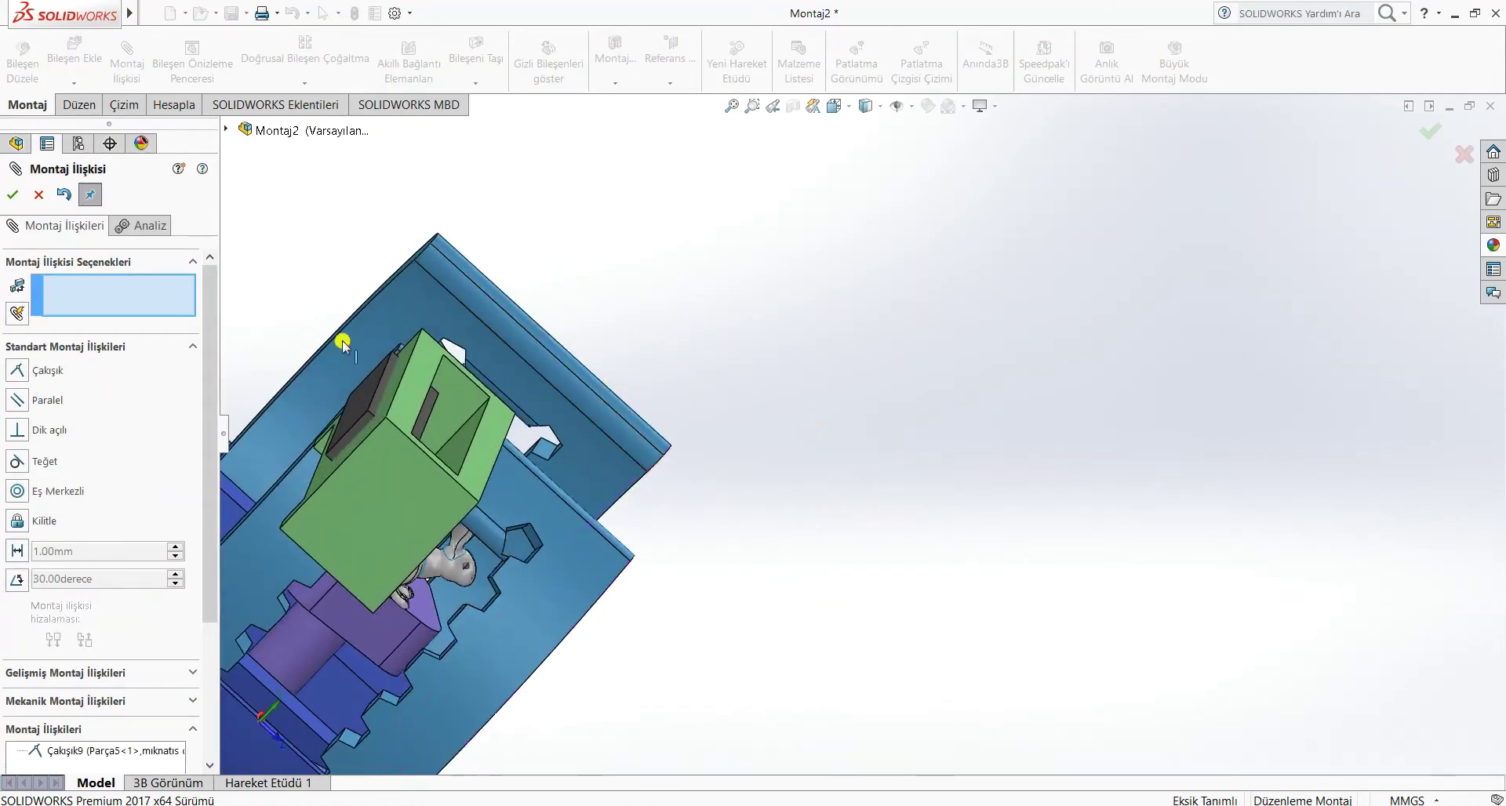
pyautogui.moveTo(429, 420); pyautogui.dragTo(396, 396, button='middle')
pyautogui.click(396, 388)
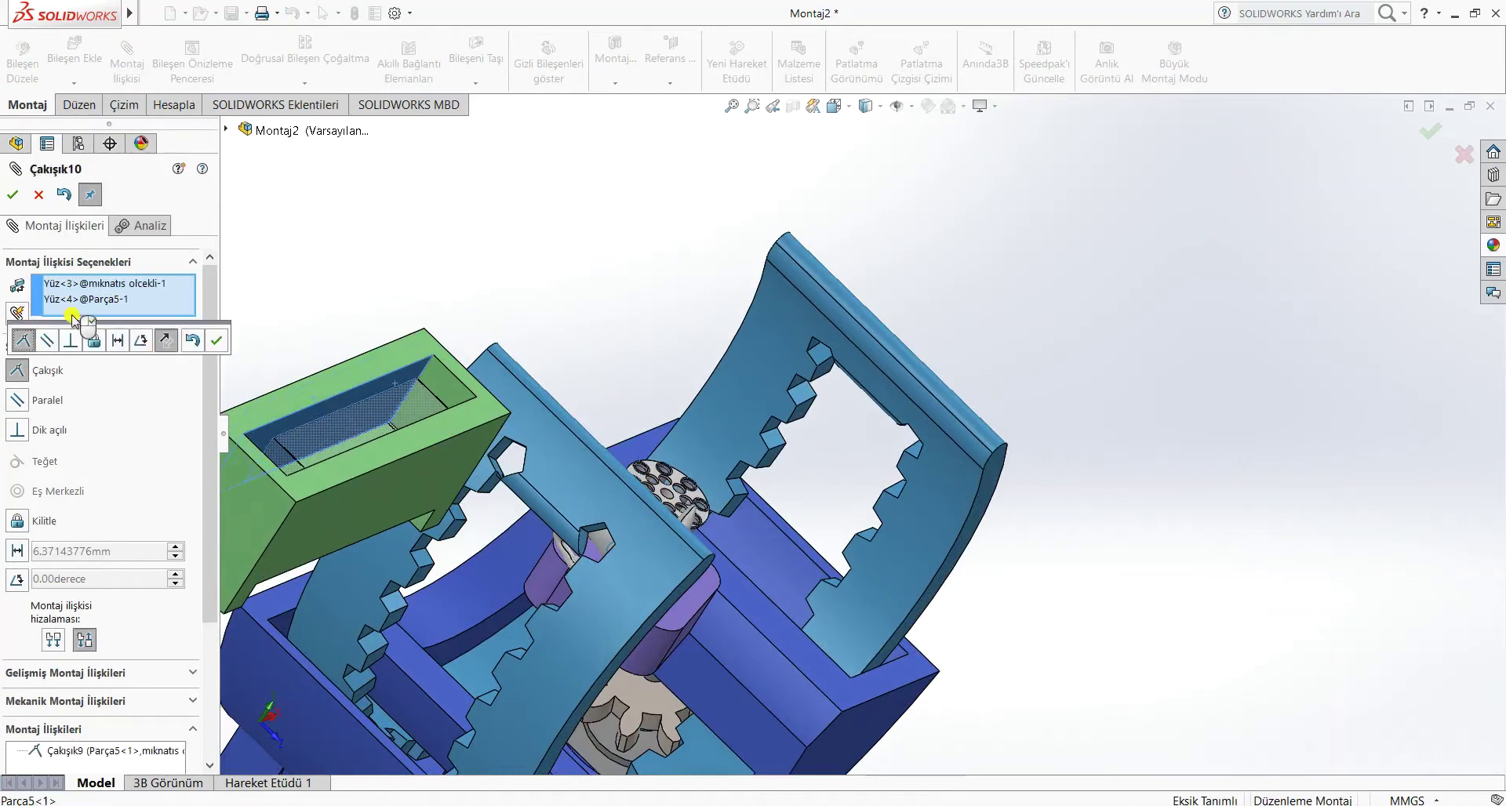
pyautogui.click(12, 194)
# - Add a 5.00 mm distance mate between the end face of mıknatıs olcekli and the end wall of Parça5's pocket
pyautogui.moveTo(345, 297); pyautogui.dragTo(275, 380, button='middle')
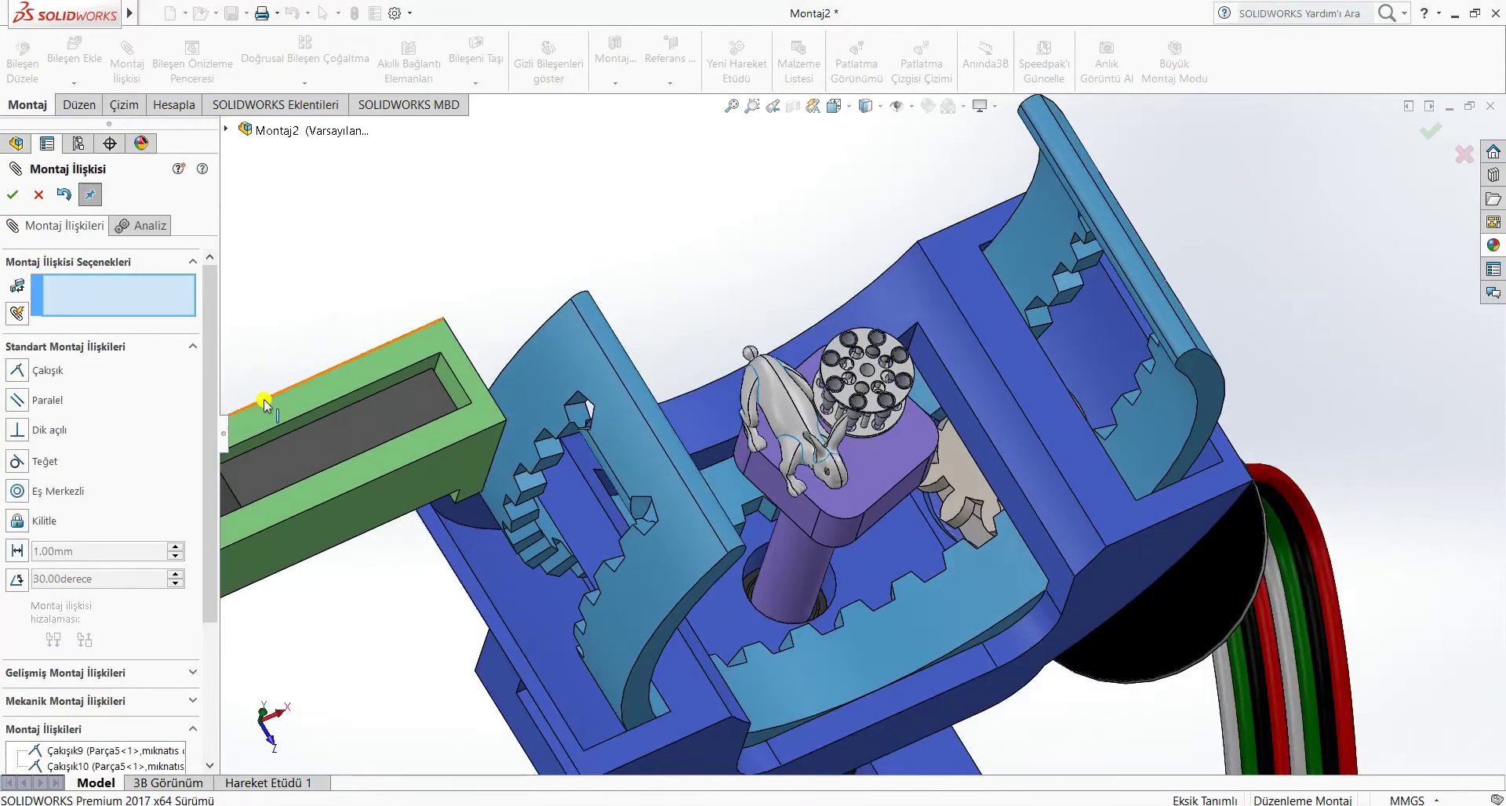
pyautogui.scroll(3, 297, 468)
pyautogui.scroll(-4, 415, 453)
pyautogui.scroll(-2, 417, 456)
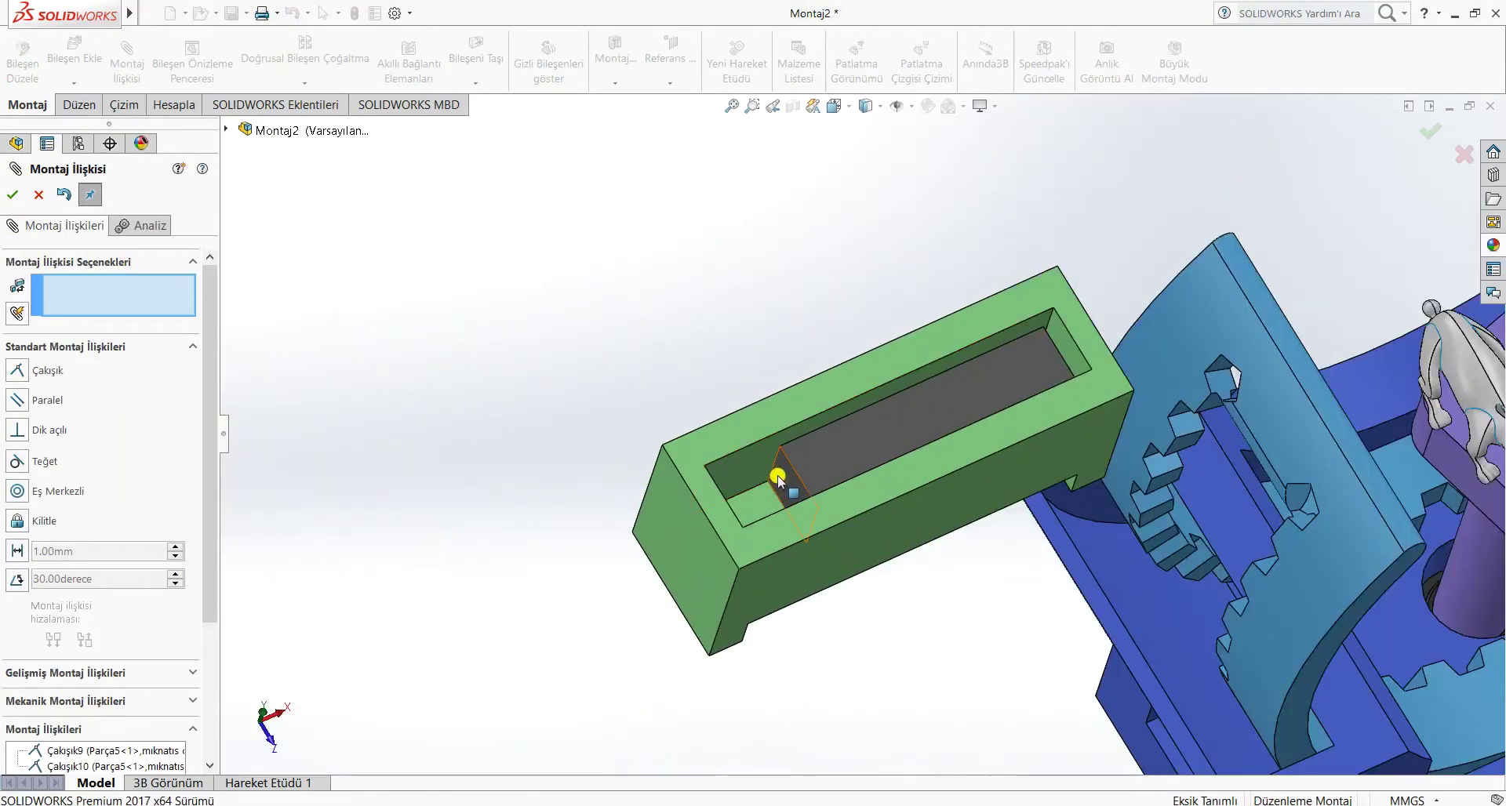
pyautogui.click(777, 477)
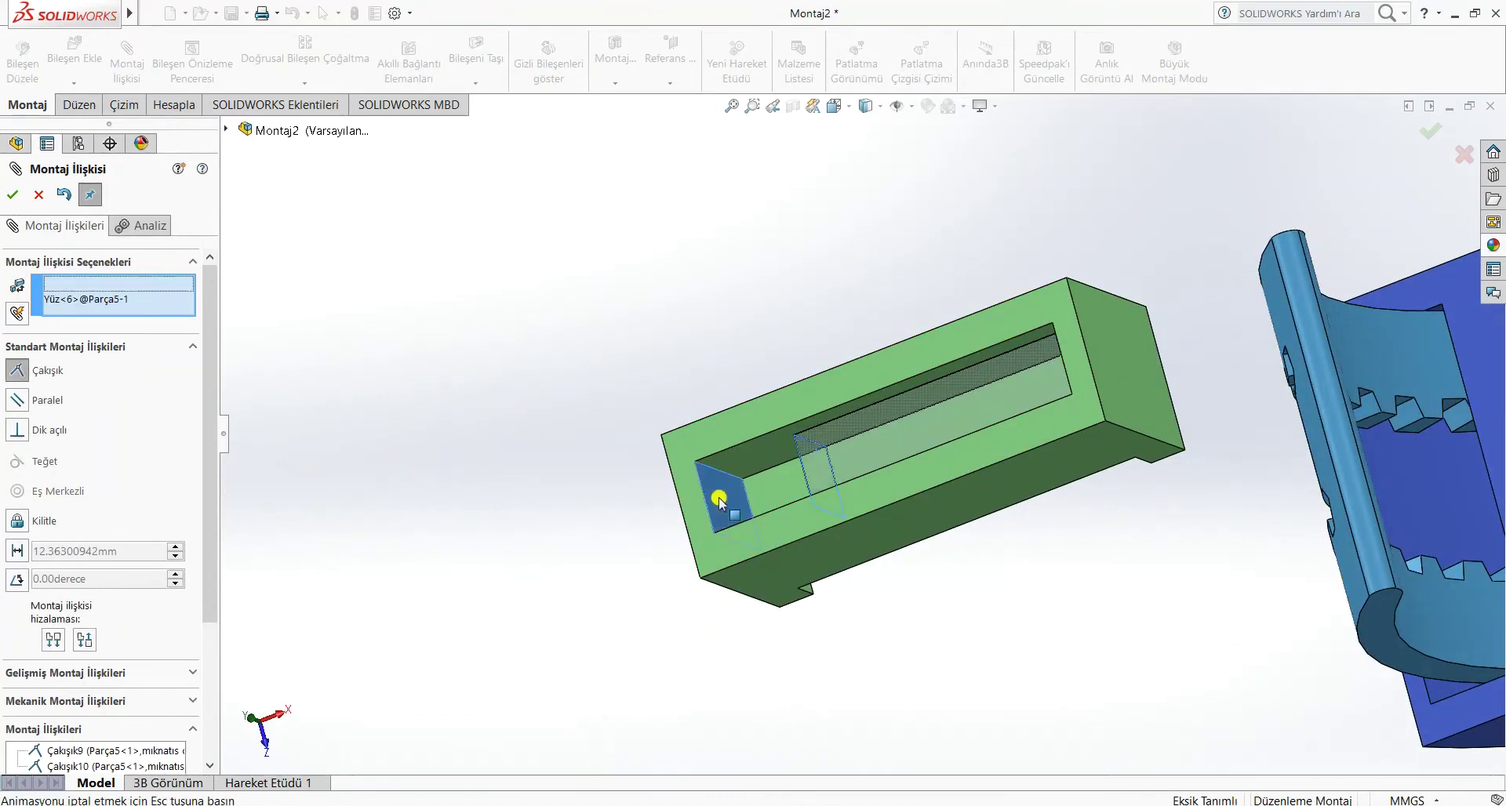
pyautogui.click(718, 502)
pyautogui.click(55, 553)
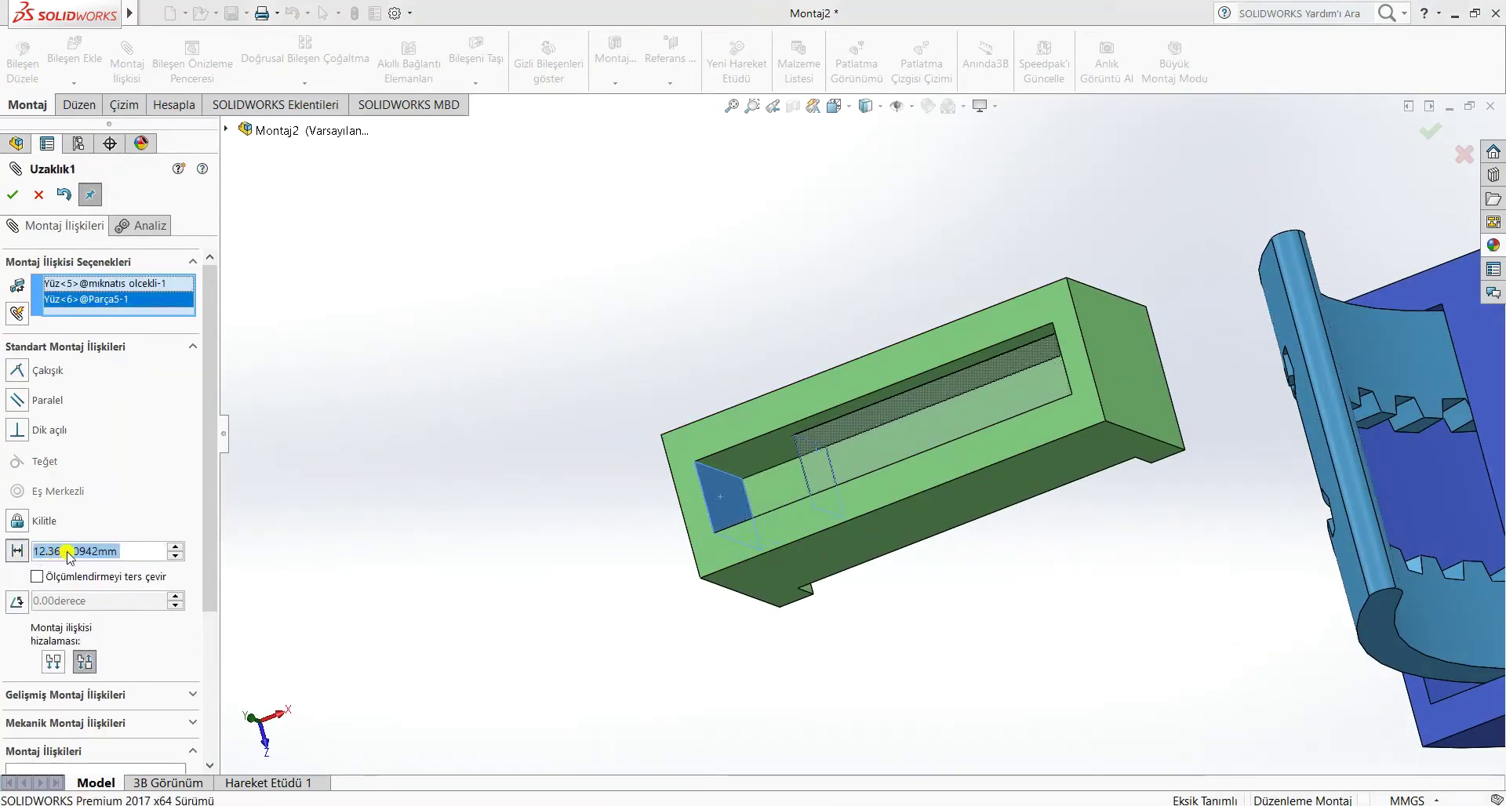
pyautogui.write('5.00mm')
pyautogui.press('Return')
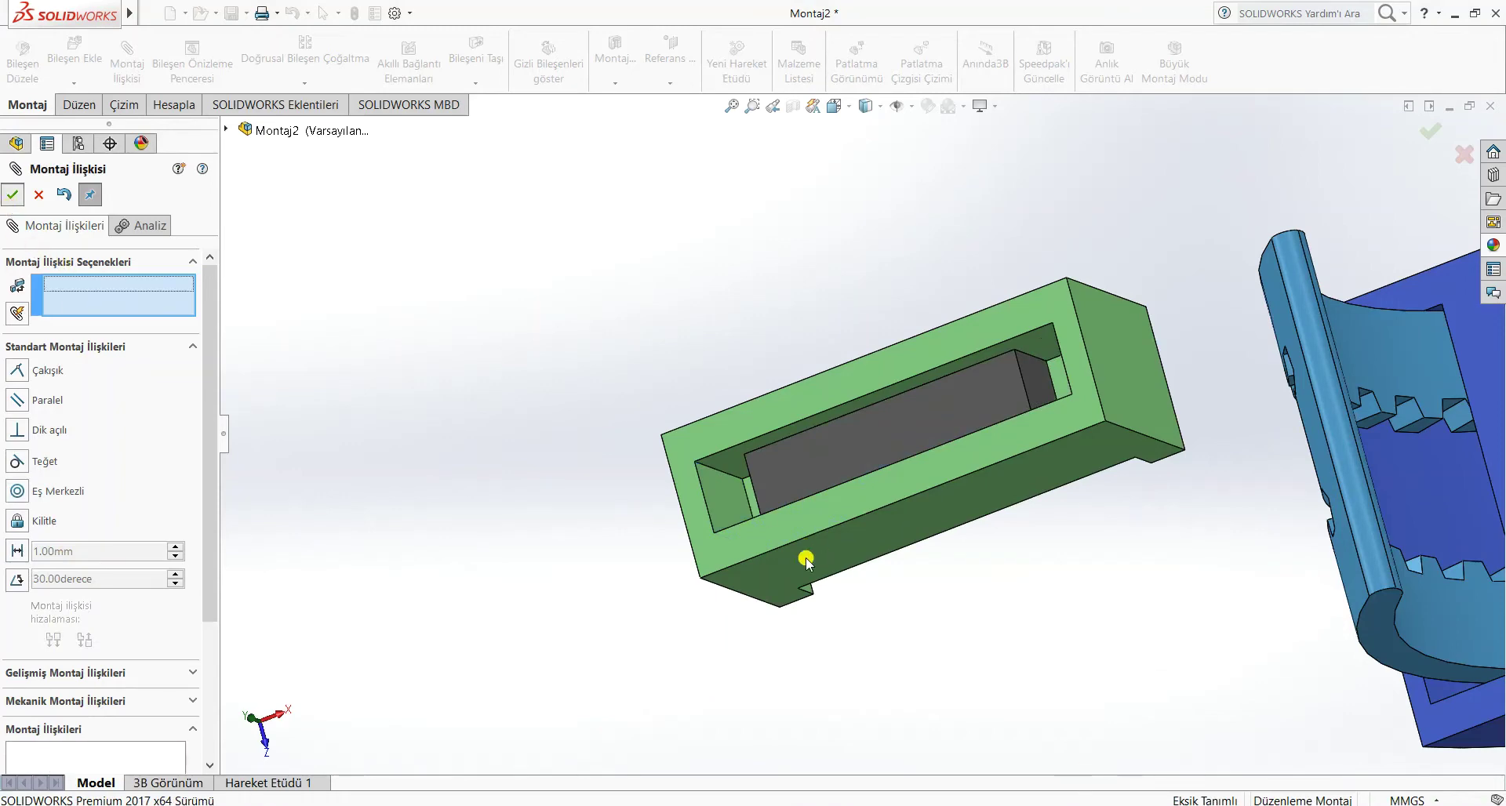
pyautogui.press('Escape')
# - Move Parça5 with its magnet up to the end of the toothed arc Parça2 and check its placement
pyautogui.moveTo(796, 545); pyautogui.dragTo(1249, 177)
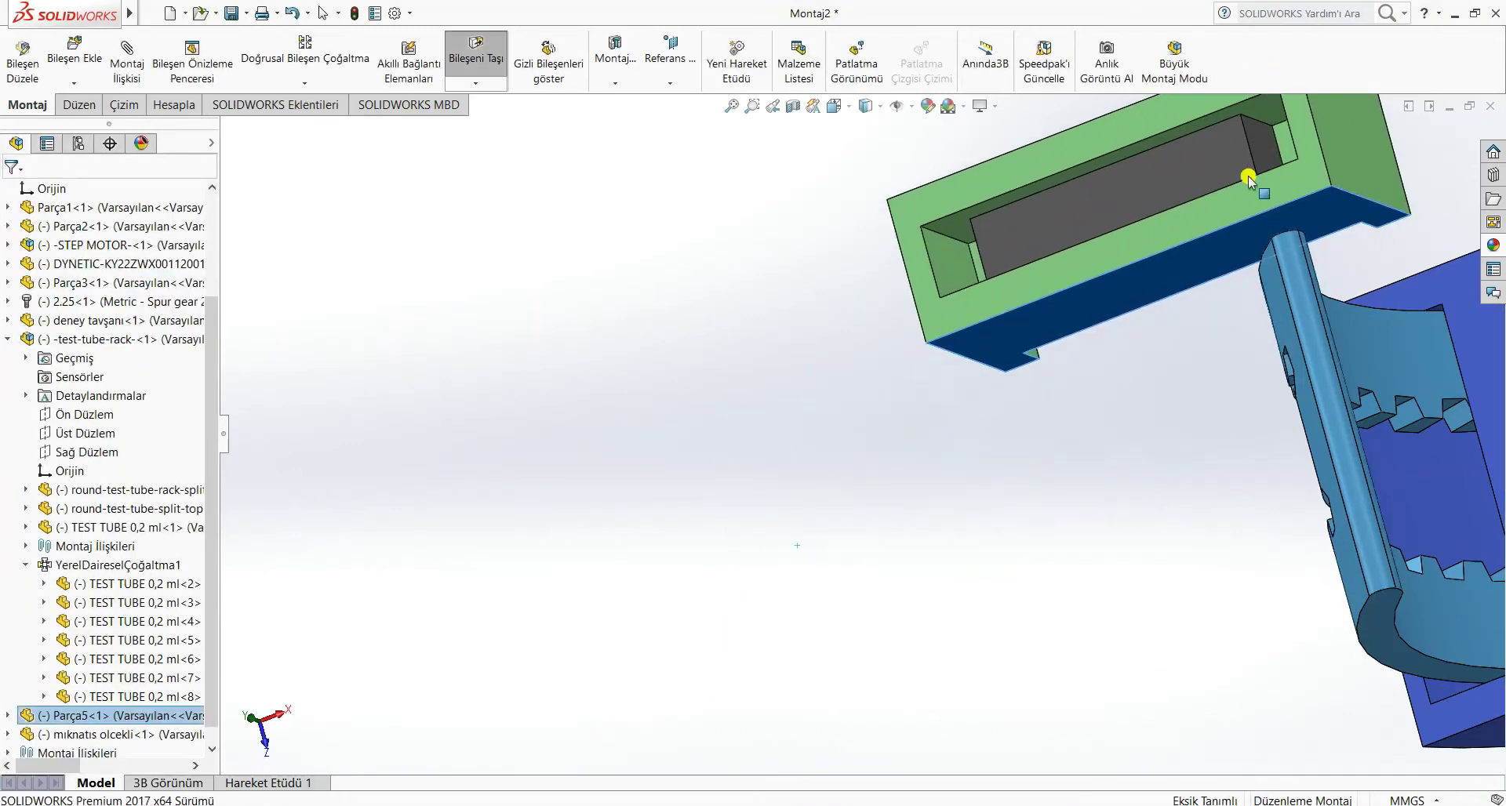
pyautogui.moveTo(1324, 320); pyautogui.dragTo(1344, 452, button='middle')
pyautogui.scroll(2, 1353, 484)
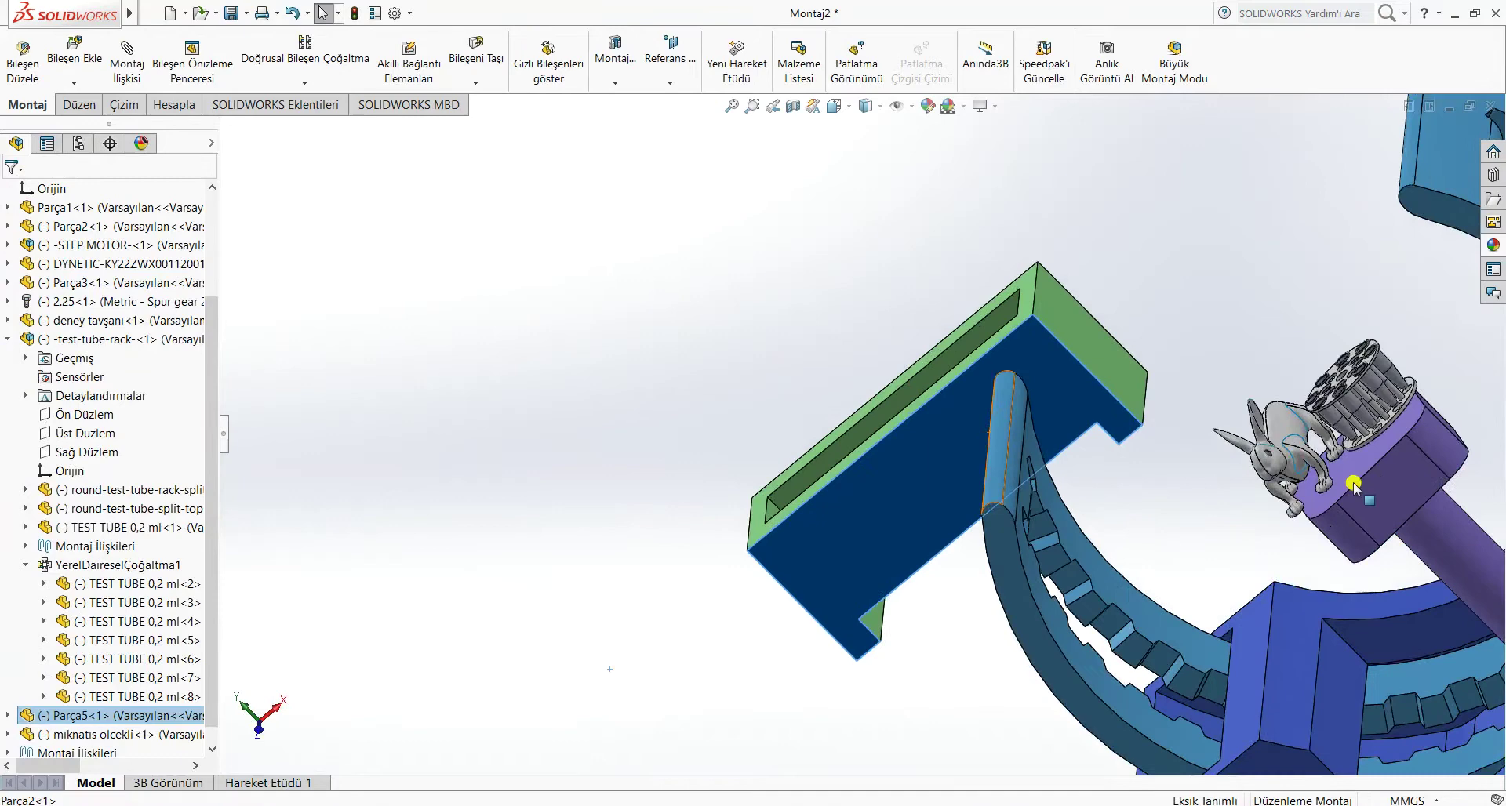
pyautogui.click(665, 551)
pyautogui.moveTo(665, 551); pyautogui.dragTo(772, 514, button='middle')
pyautogui.scroll(4, 1277, 353)
pyautogui.scroll(-3, 1294, 392)
pyautogui.moveTo(1326, 458); pyautogui.dragTo(599, 205, button='middle')
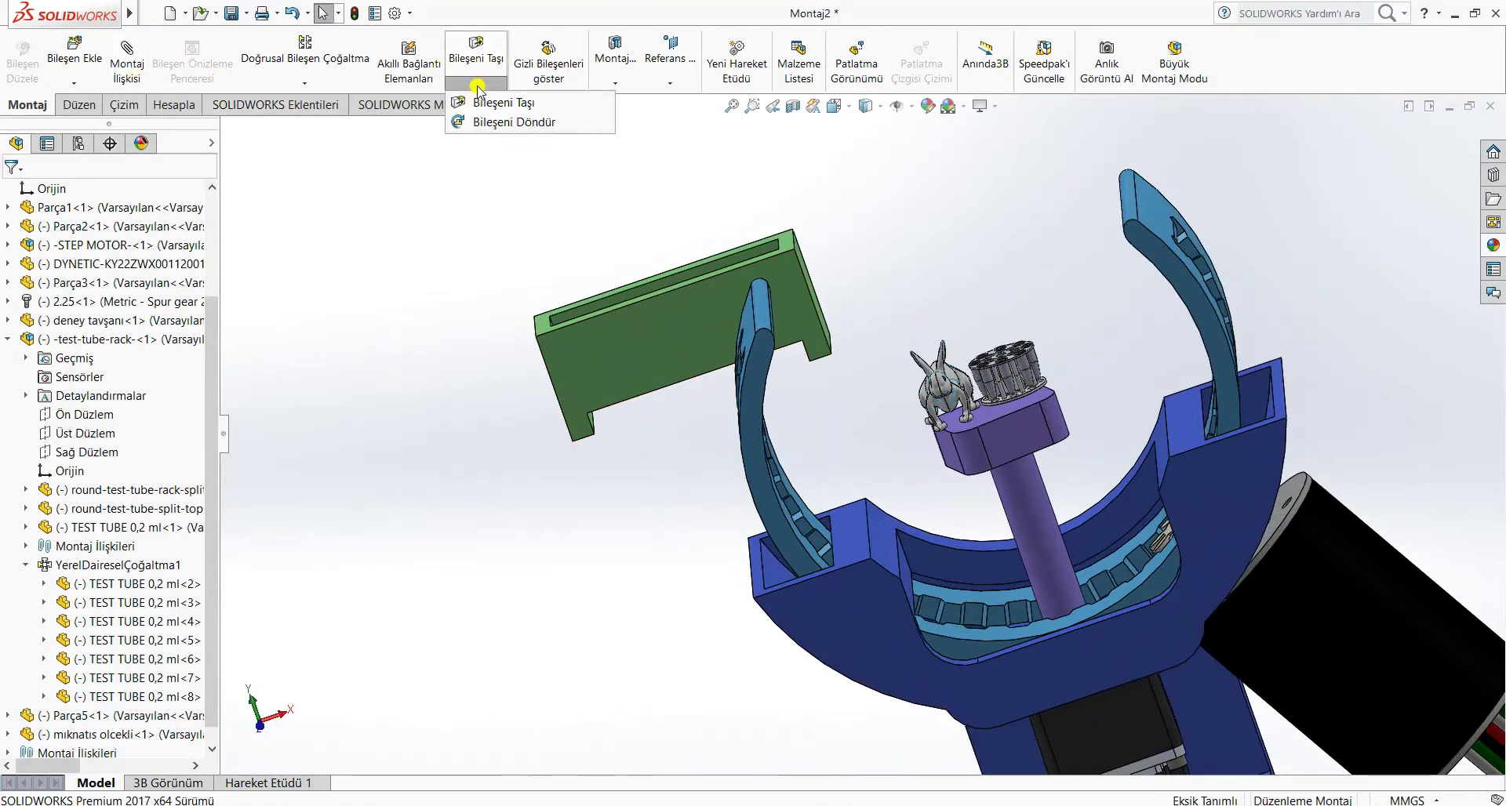
# - Rotate Parça5 so its lugs face the arc, and add a coincident mate between the lug's inner face and the side face of Parça2
pyautogui.click(502, 121)
pyautogui.moveTo(598, 315); pyautogui.dragTo(214, 110)
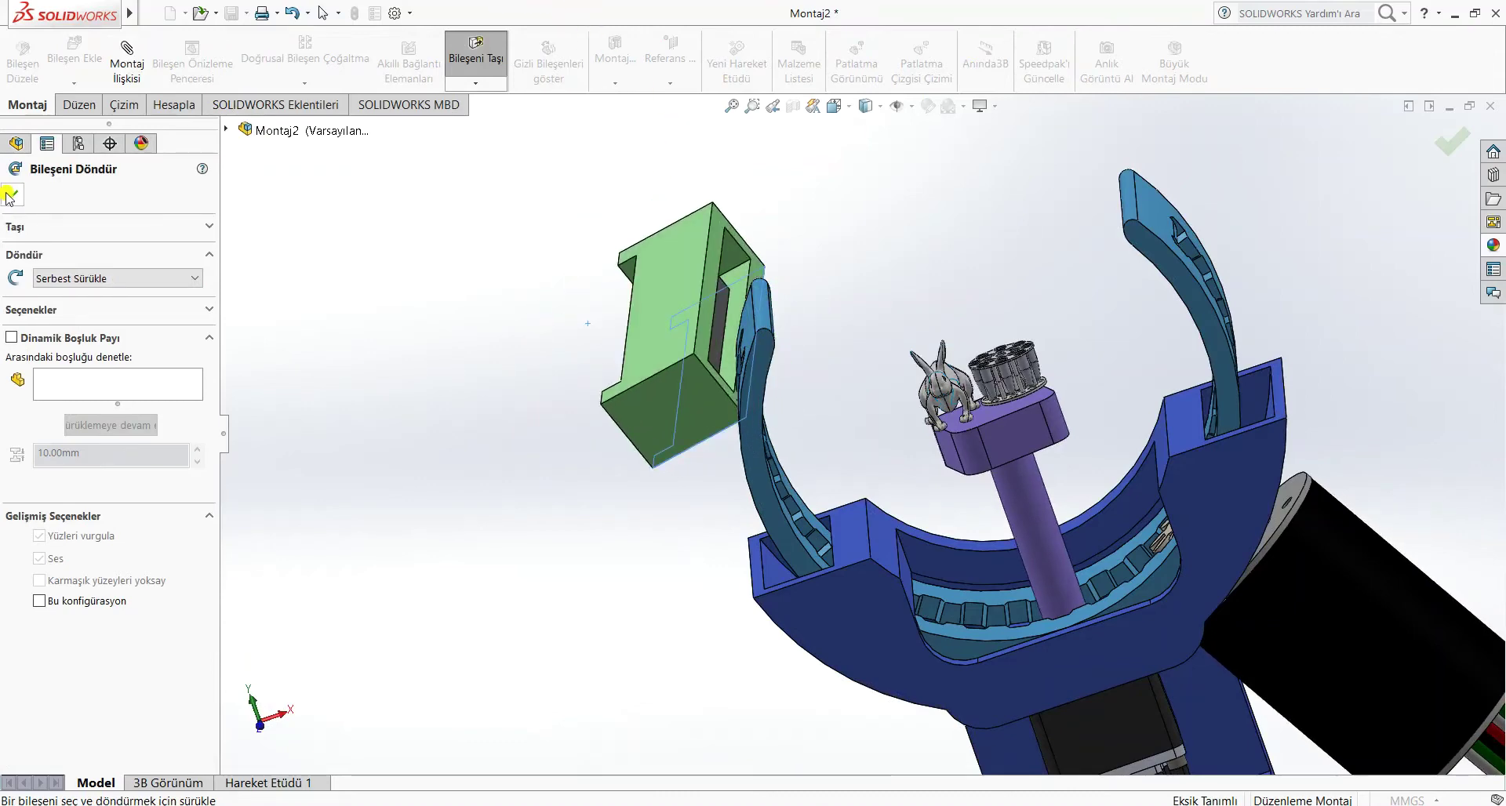
pyautogui.moveTo(518, 416); pyautogui.dragTo(598, 369, button='middle')
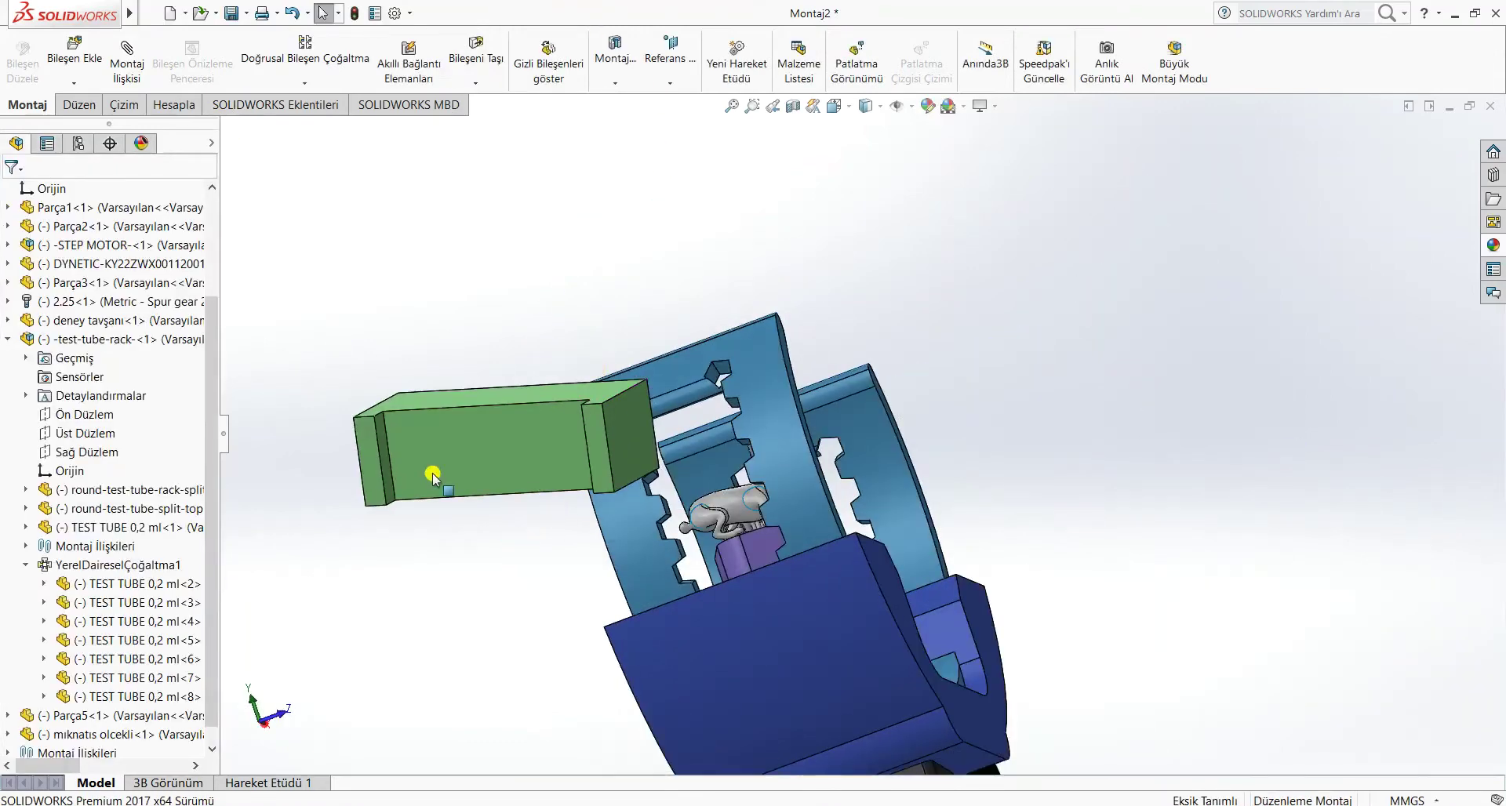
pyautogui.click(387, 463)
pyautogui.moveTo(531, 598); pyautogui.dragTo(629, 563, button='middle')
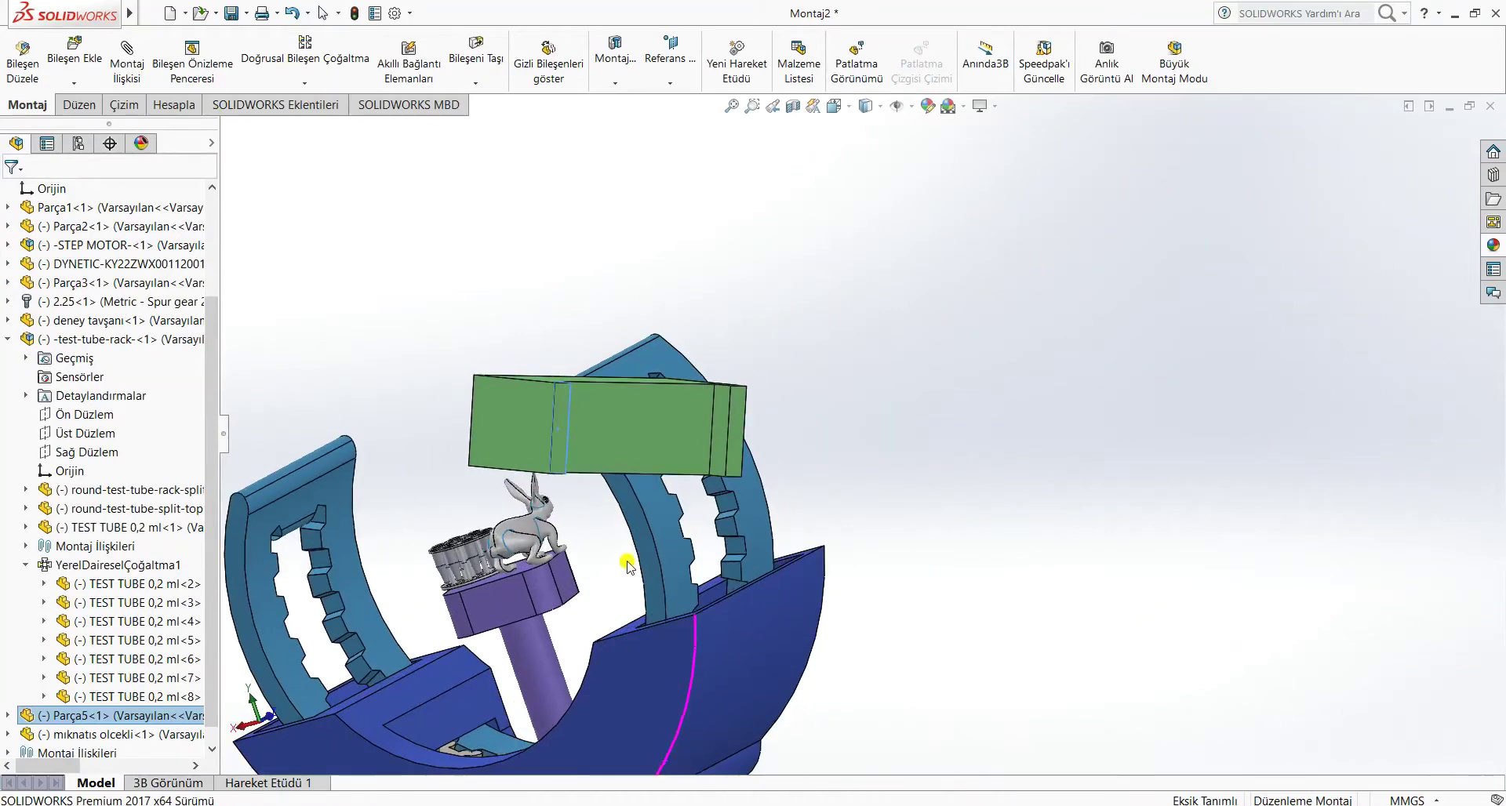
pyautogui.keyDown('ctrl'); pyautogui.click(602, 510); pyautogui.keyUp('ctrl')
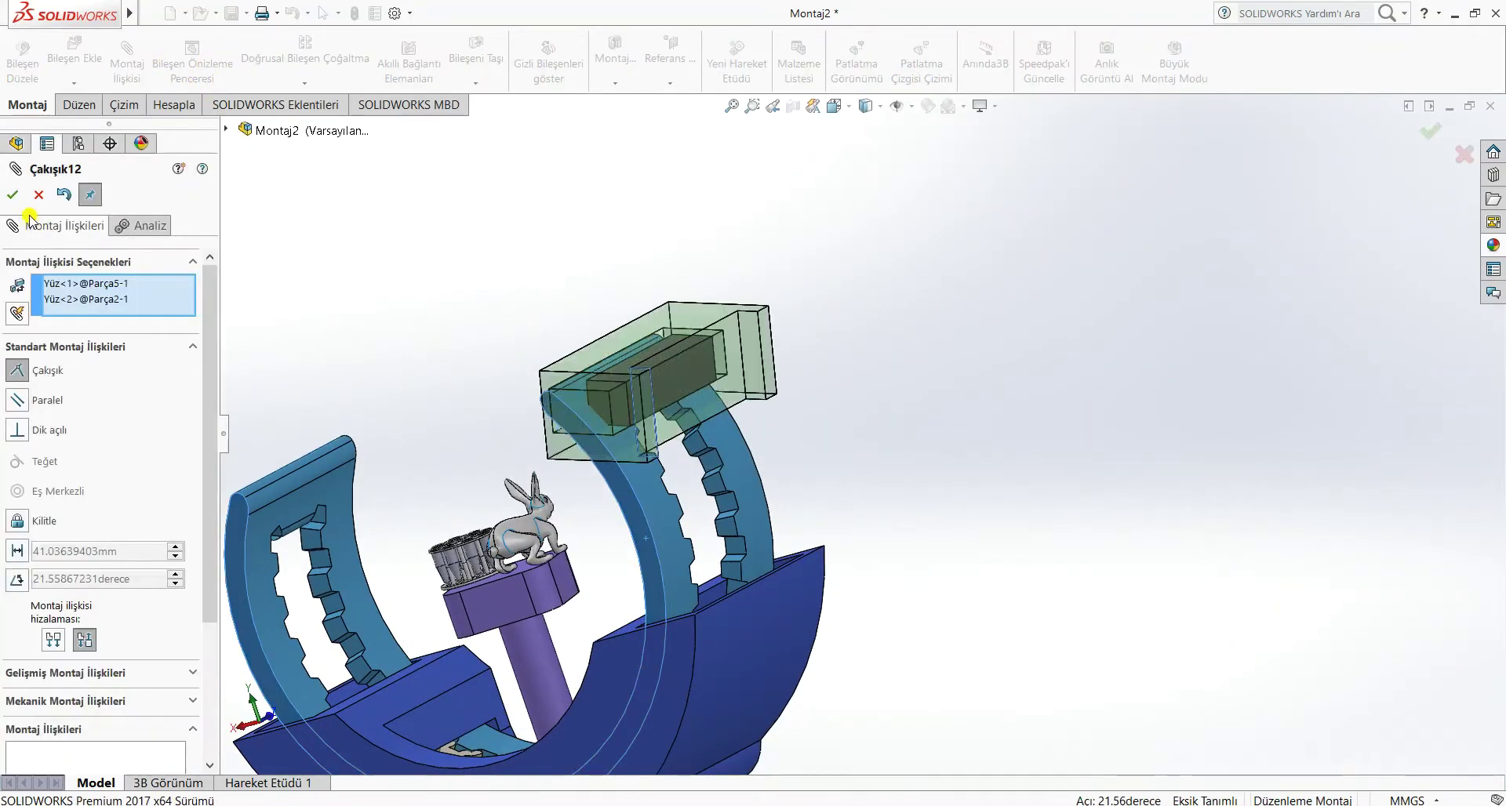
pyautogui.click(12, 196)
# - Move Parça5 to the inner side of the arc and add a tangent mate between its flat face between the lugs and Parça2's curved inner face
pyautogui.moveTo(862, 558); pyautogui.dragTo(898, 560, button='middle')
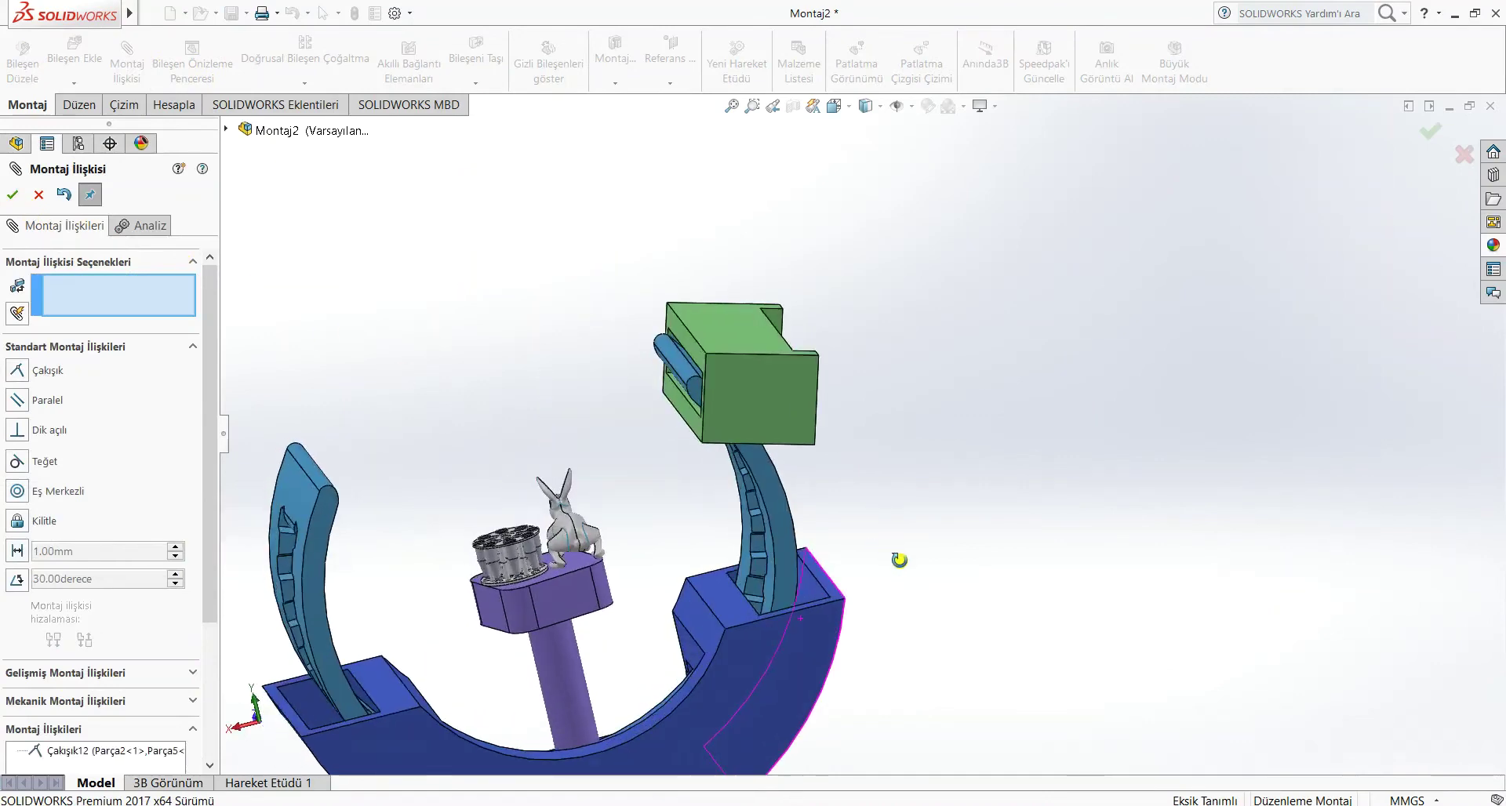
pyautogui.moveTo(764, 356); pyautogui.dragTo(626, 411)
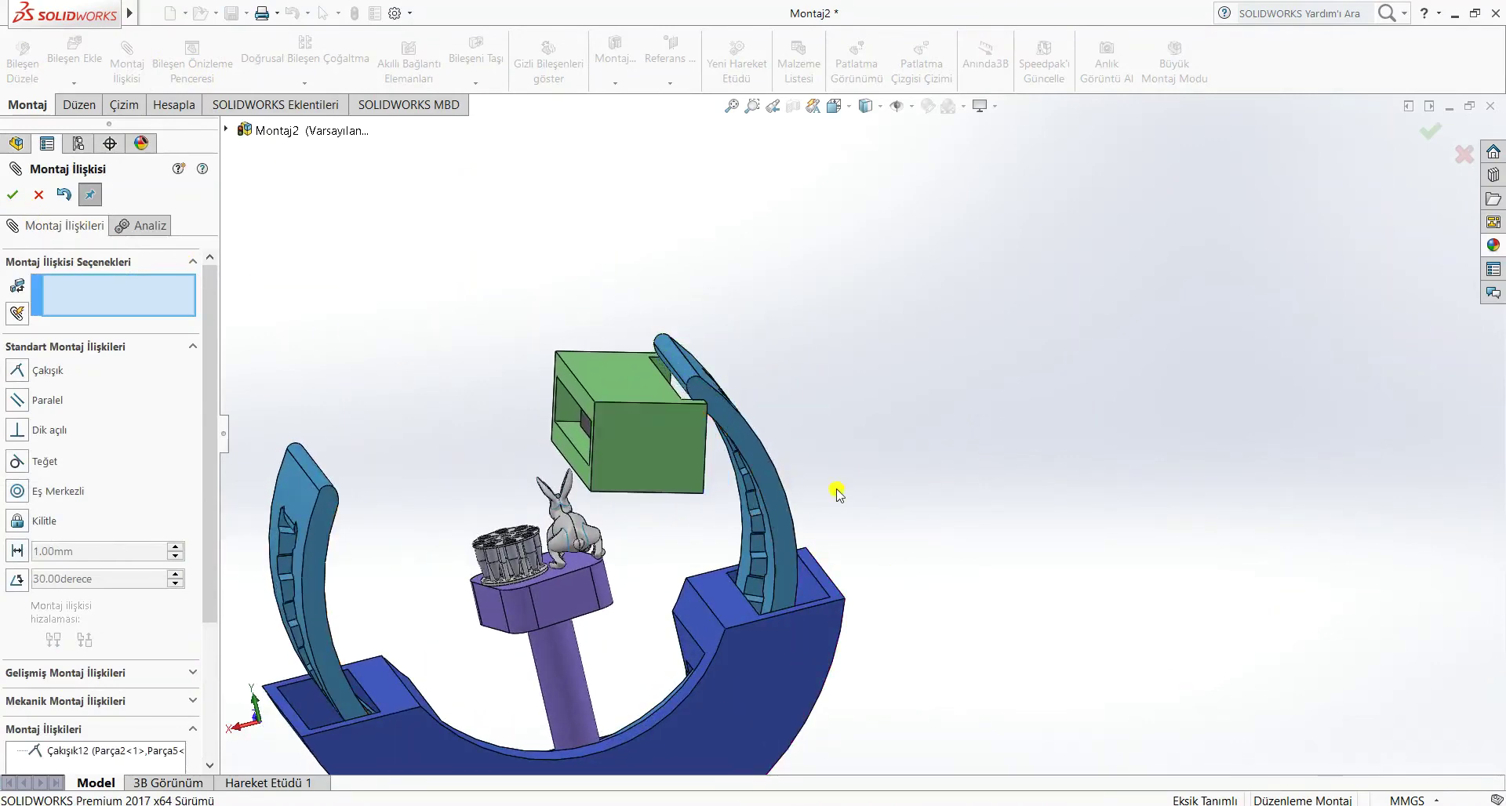
pyautogui.moveTo(838, 493); pyautogui.dragTo(555, 493, button='middle')
pyautogui.click(568, 484)
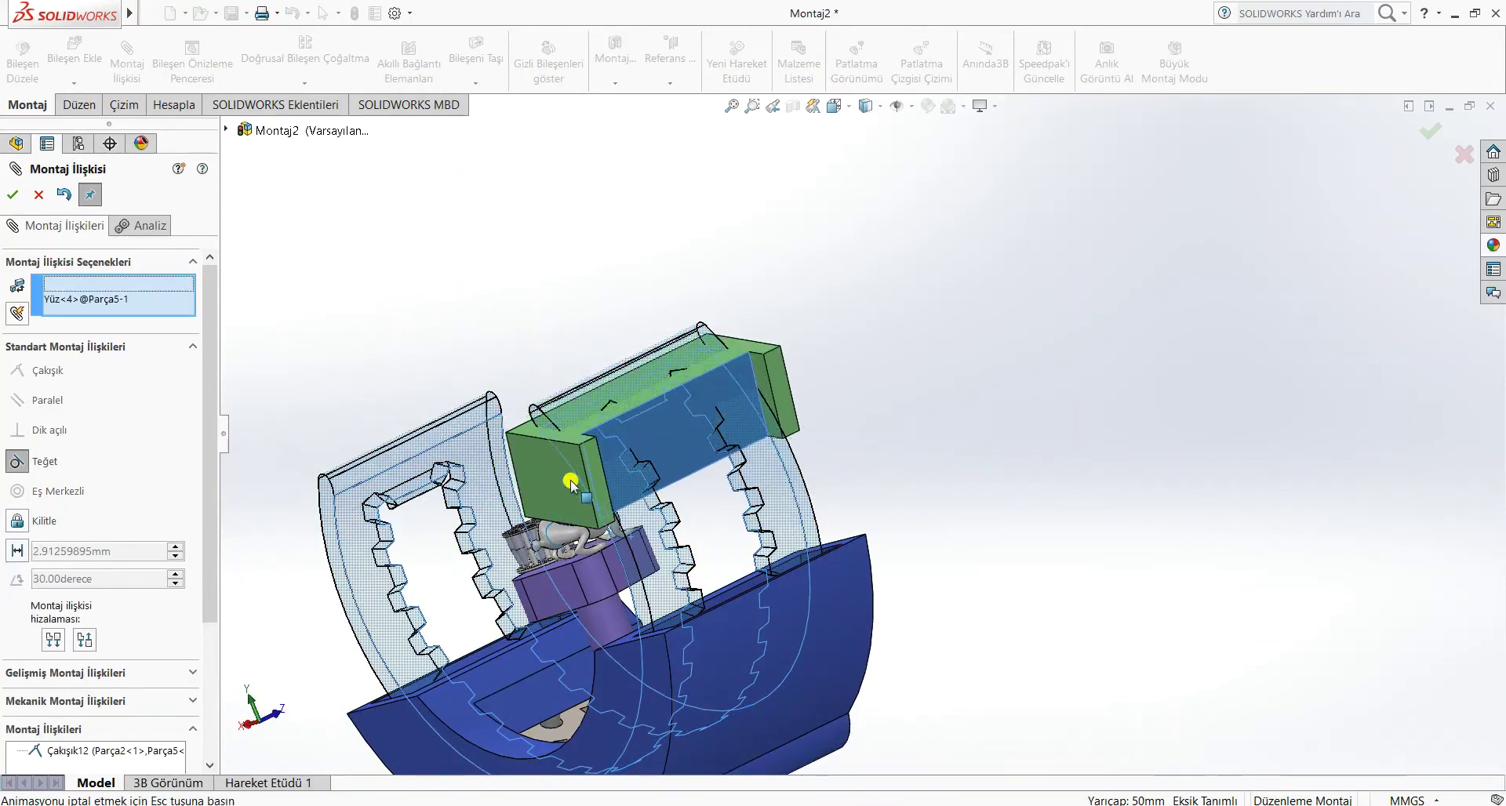
pyautogui.click(13, 196)
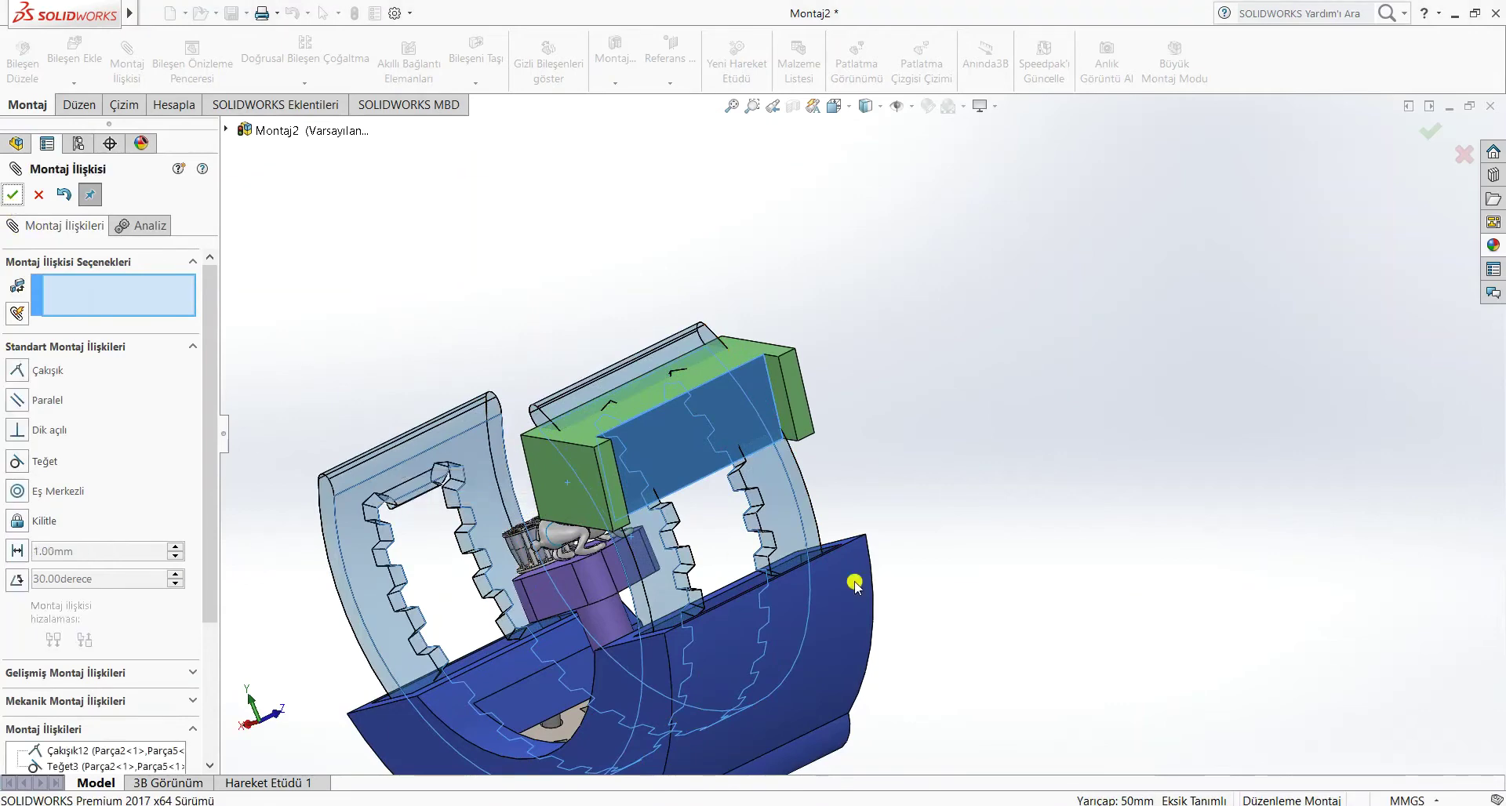
# - Slide Parça5 along the inner curve of the toothed arc Parça2 and check its fit from several sides
pyautogui.moveTo(914, 531); pyautogui.dragTo(815, 492, button='middle')
pyautogui.moveTo(816, 491); pyautogui.dragTo(742, 494)
pyautogui.moveTo(738, 500); pyautogui.dragTo(836, 436, button='middle')
pyautogui.moveTo(671, 498); pyautogui.dragTo(695, 545)
pyautogui.moveTo(964, 496); pyautogui.dragTo(901, 577, button='middle')
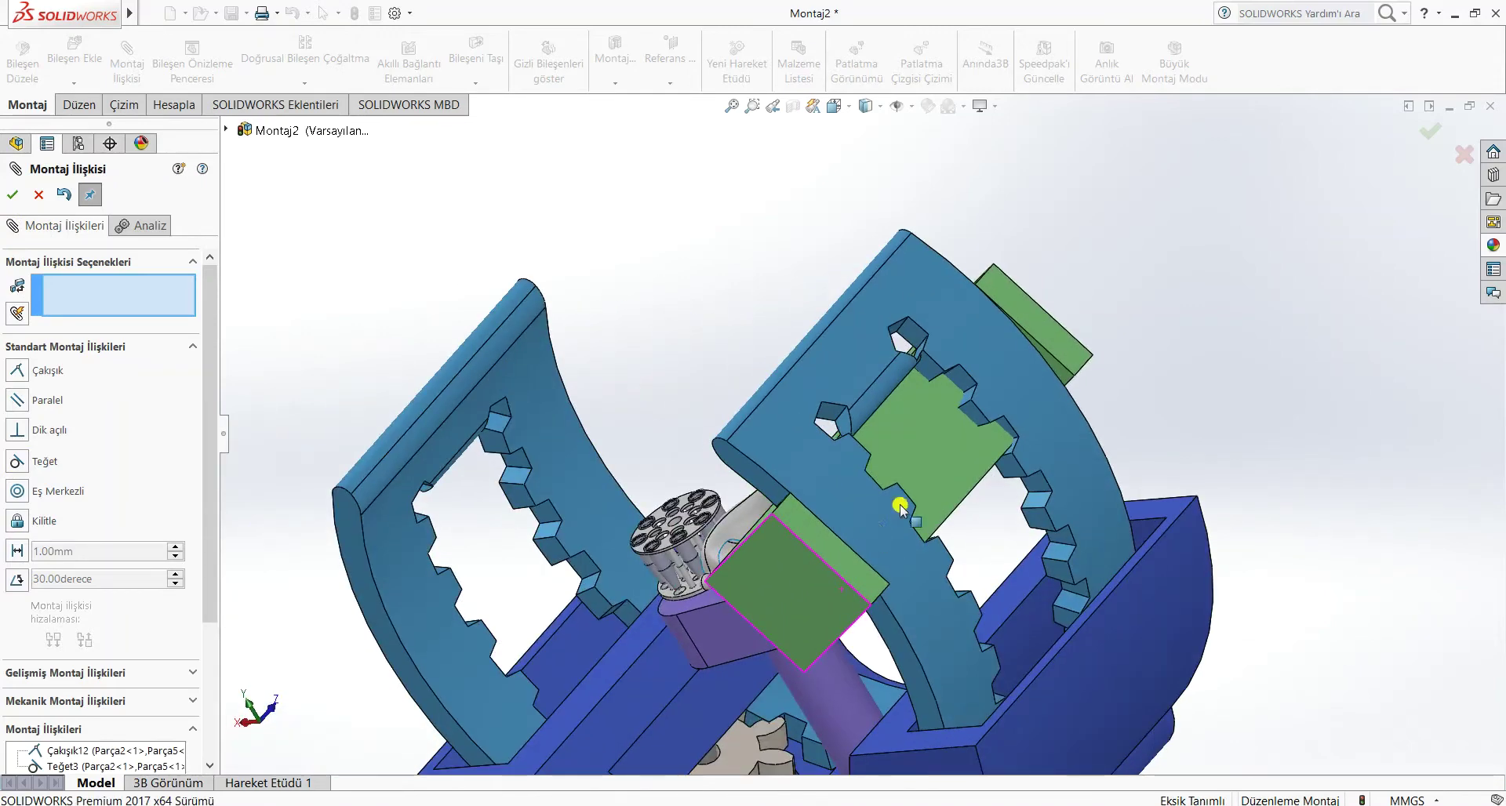
# - Start another mate from Parça5's flat face between the lugs to the end of the toothed arc Parça2
pyautogui.click(867, 475)
pyautogui.moveTo(775, 305); pyautogui.dragTo(792, 407, button='middle')
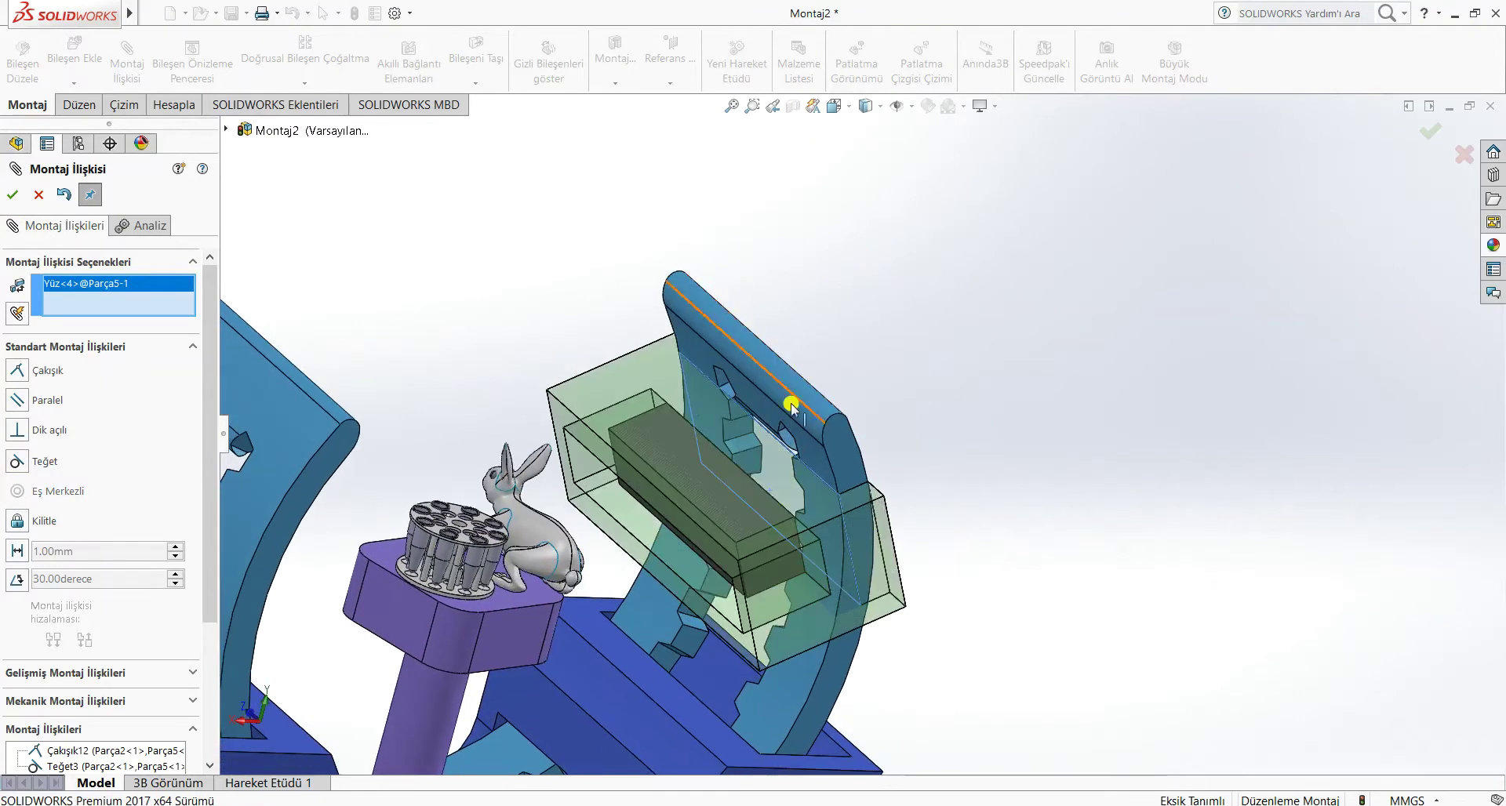
# - Add coincident mates between the green magnet holder (Parça5) and the upper edge of the curved rack (Parça2), finishing the mate command
pyautogui.click(798, 405)
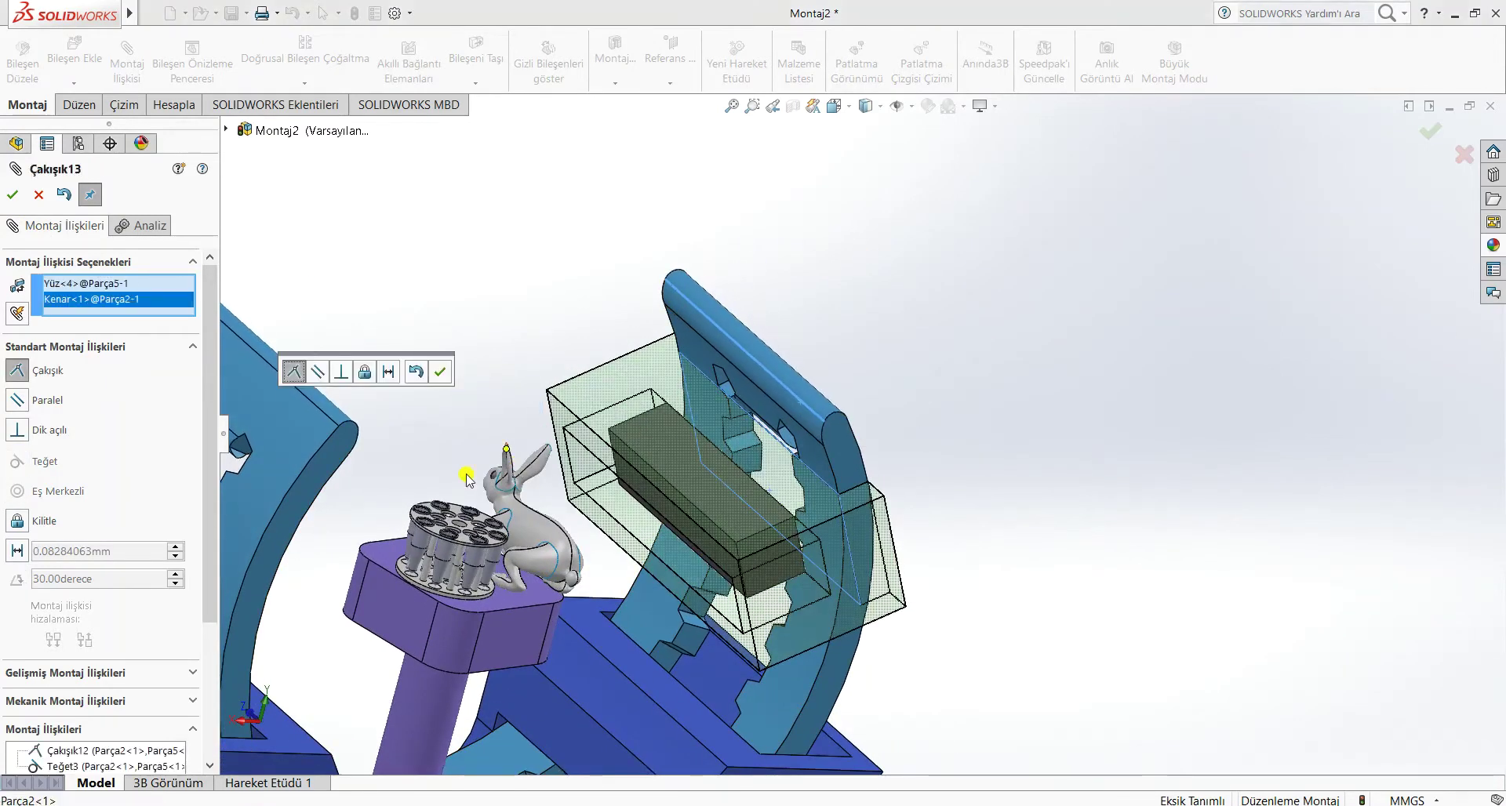
pyautogui.click(11, 203)
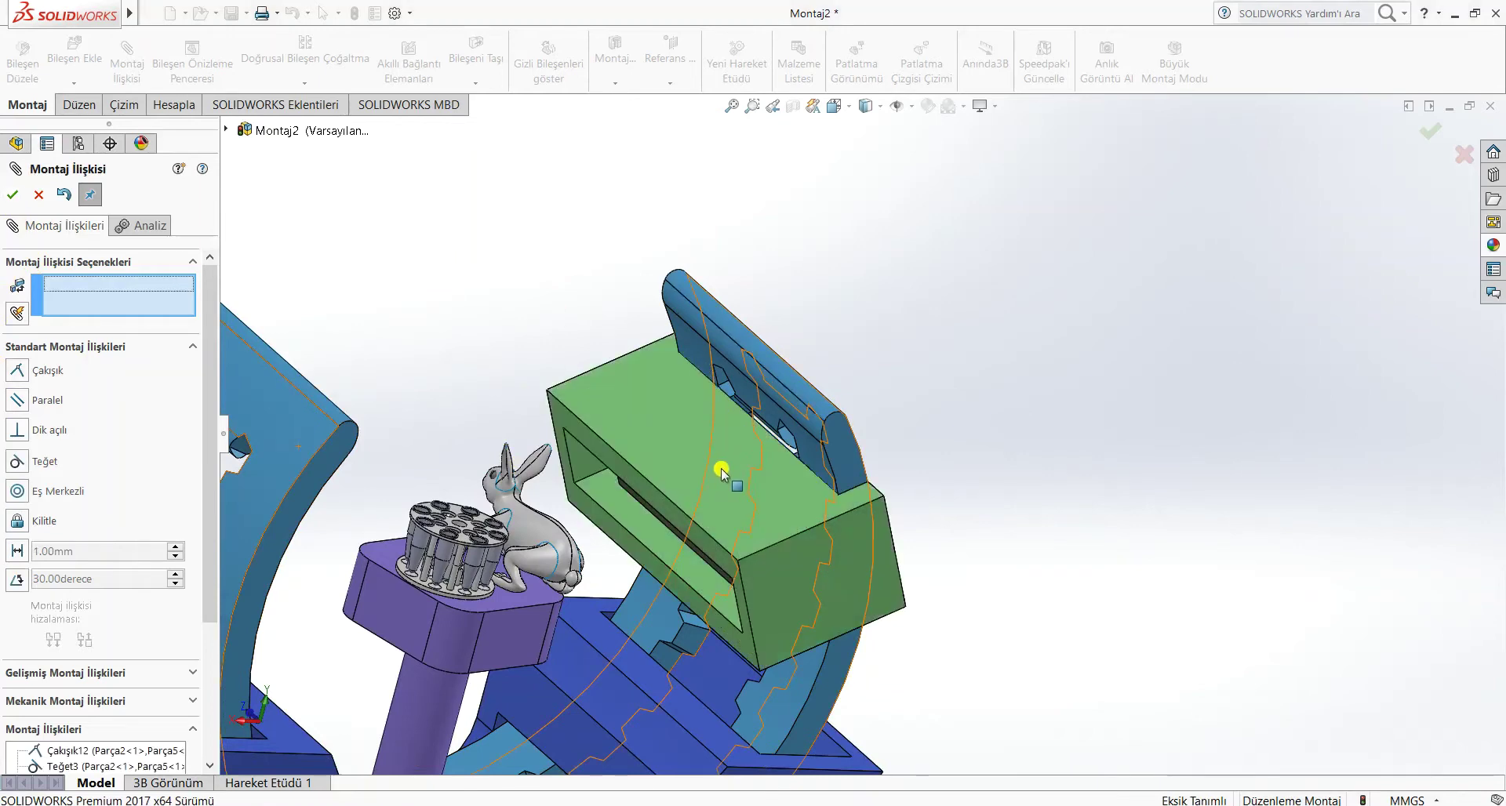
pyautogui.click(771, 384)
pyautogui.click(772, 383)
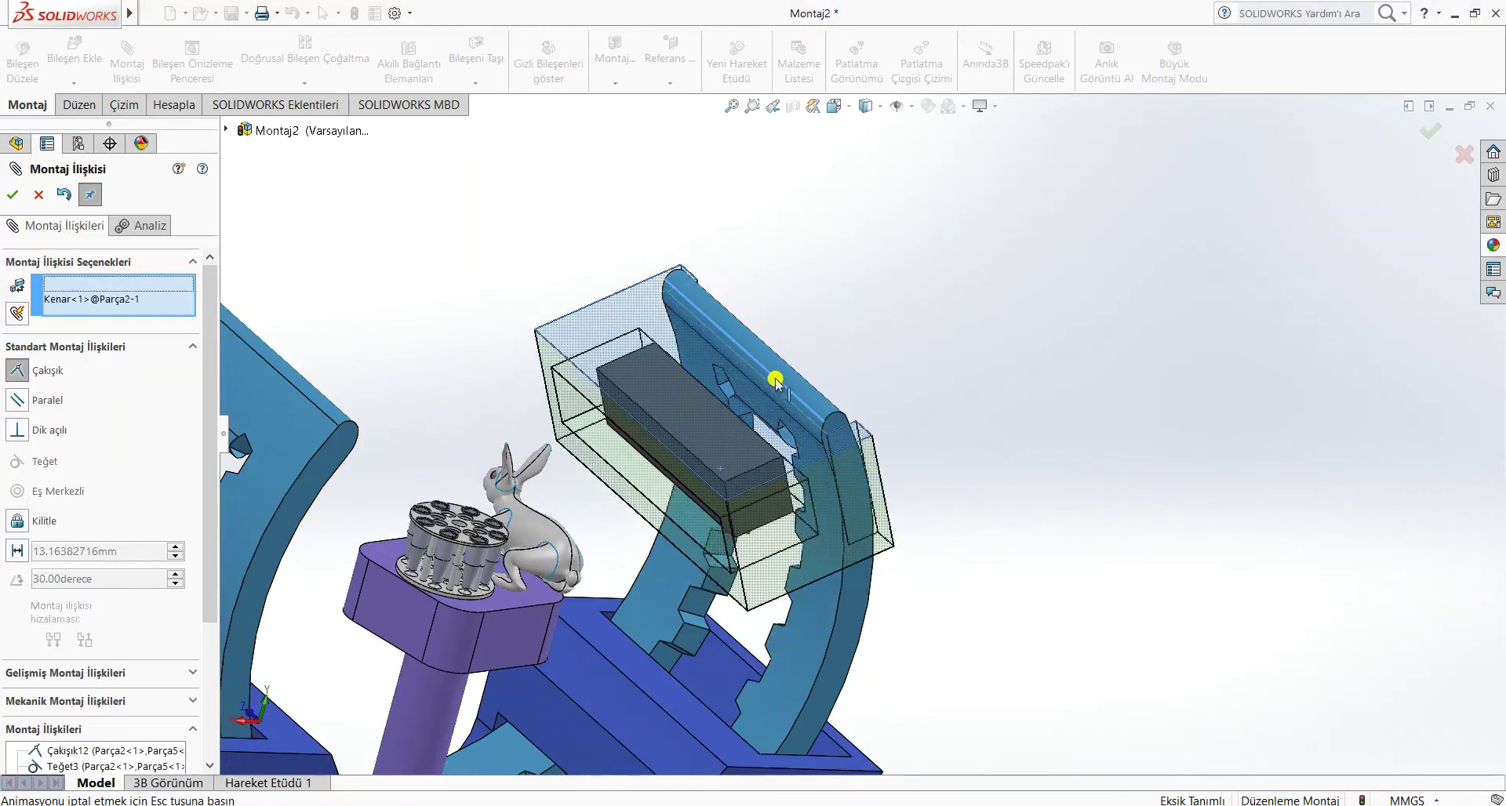
pyautogui.click(21, 198)
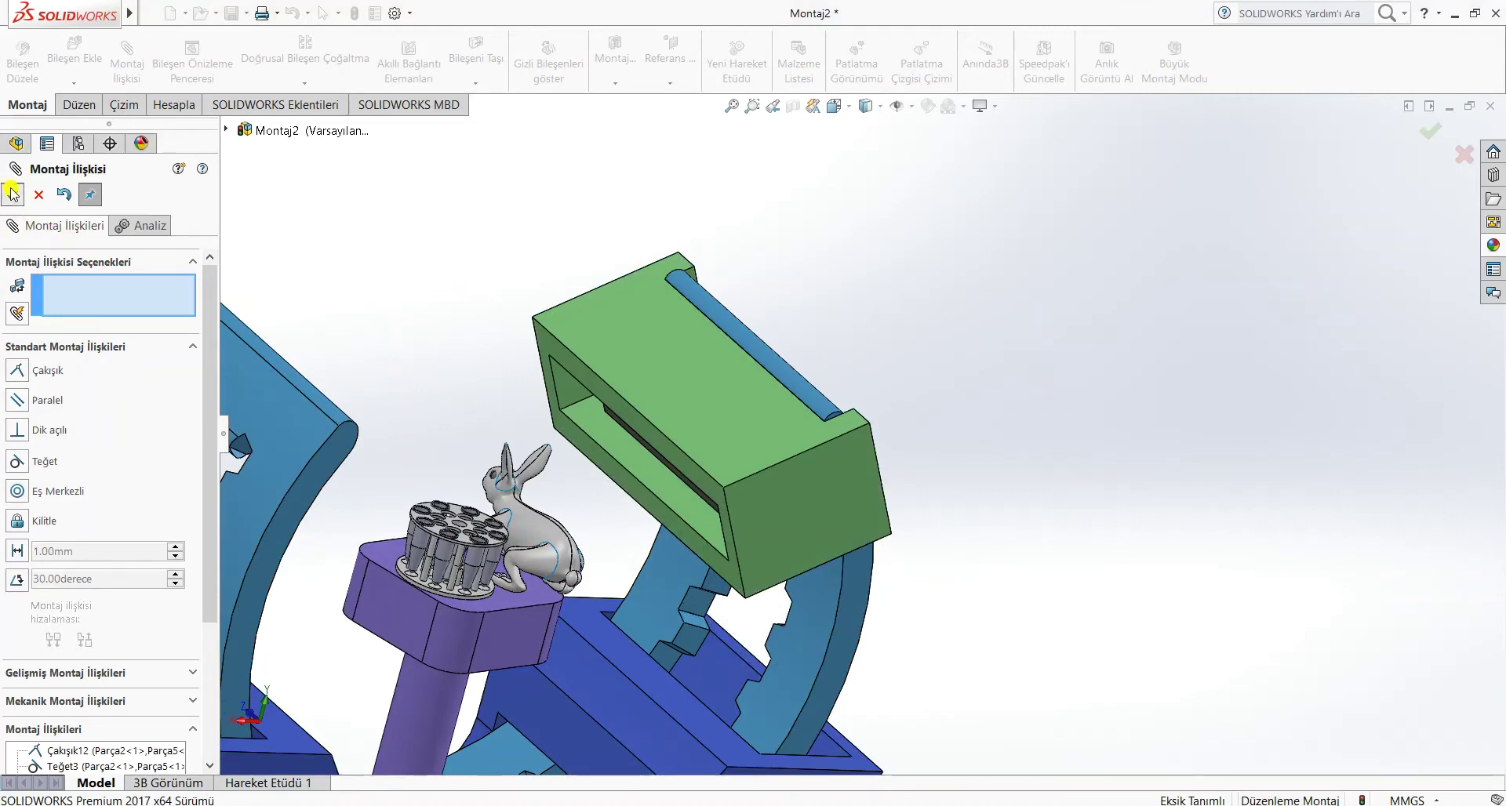
pyautogui.press('Escape')
# - Test the motion of the purple platform (Parça3) and the curved rack (Parça2) in the assembly
pyautogui.scroll(5, 359, 440)
pyautogui.moveTo(510, 510); pyautogui.dragTo(504, 578, button='middle')
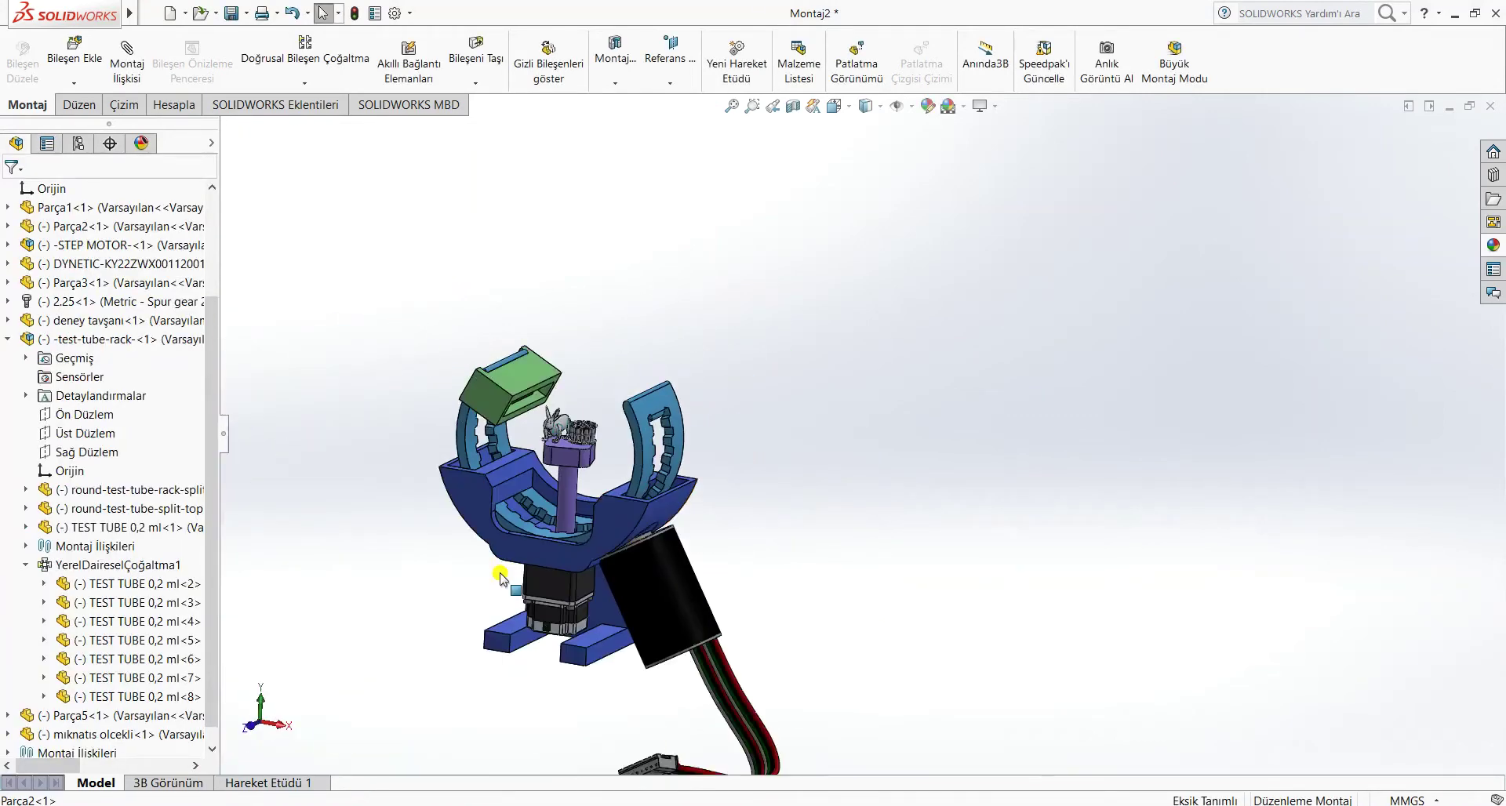
pyautogui.scroll(-5, 627, 539)
pyautogui.scroll(1, 916, 436)
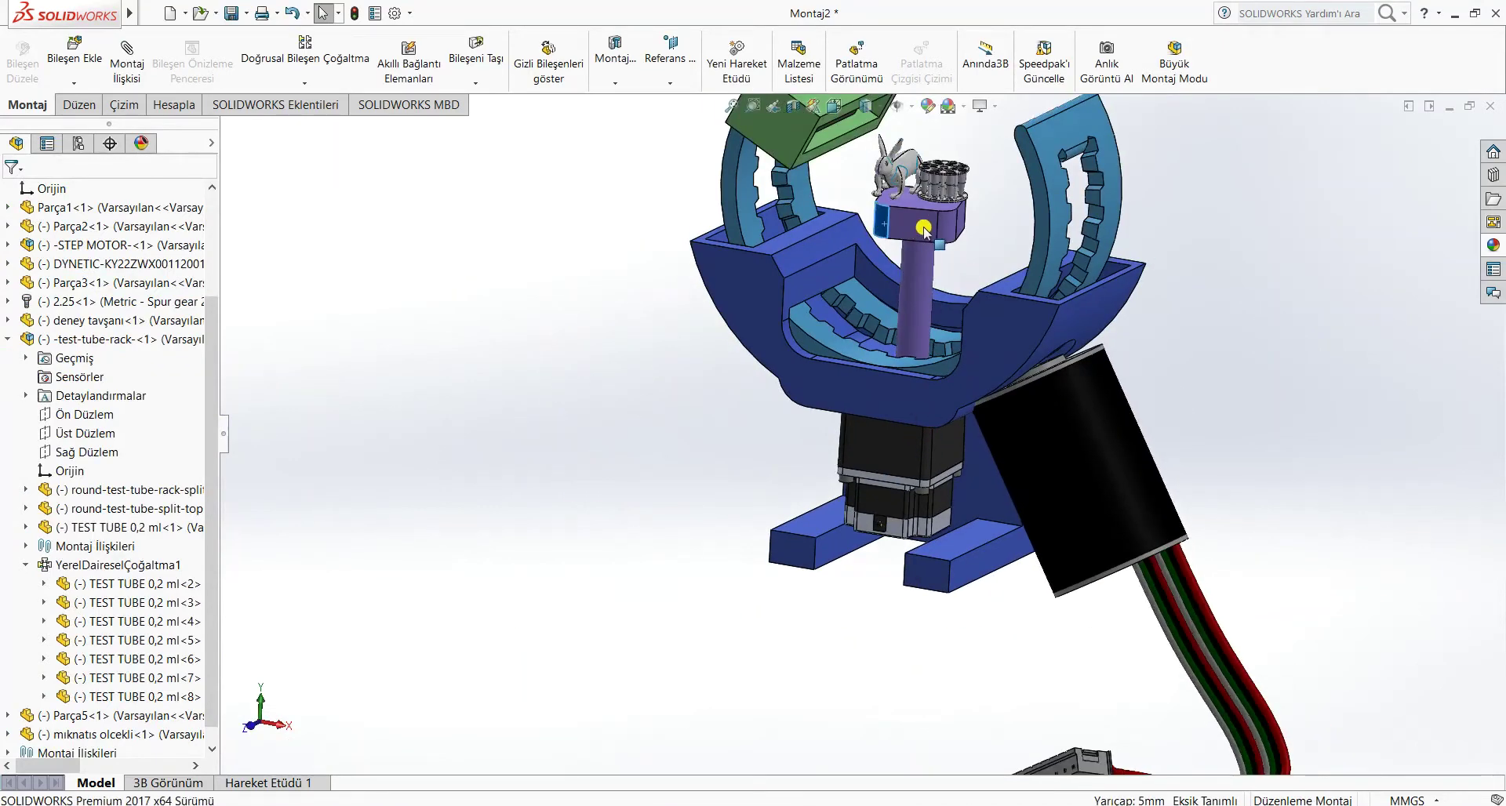
pyautogui.moveTo(946, 223); pyautogui.dragTo(951, 220)
pyautogui.scroll(4, 980, 201)
pyautogui.scroll(-2, 980, 201)
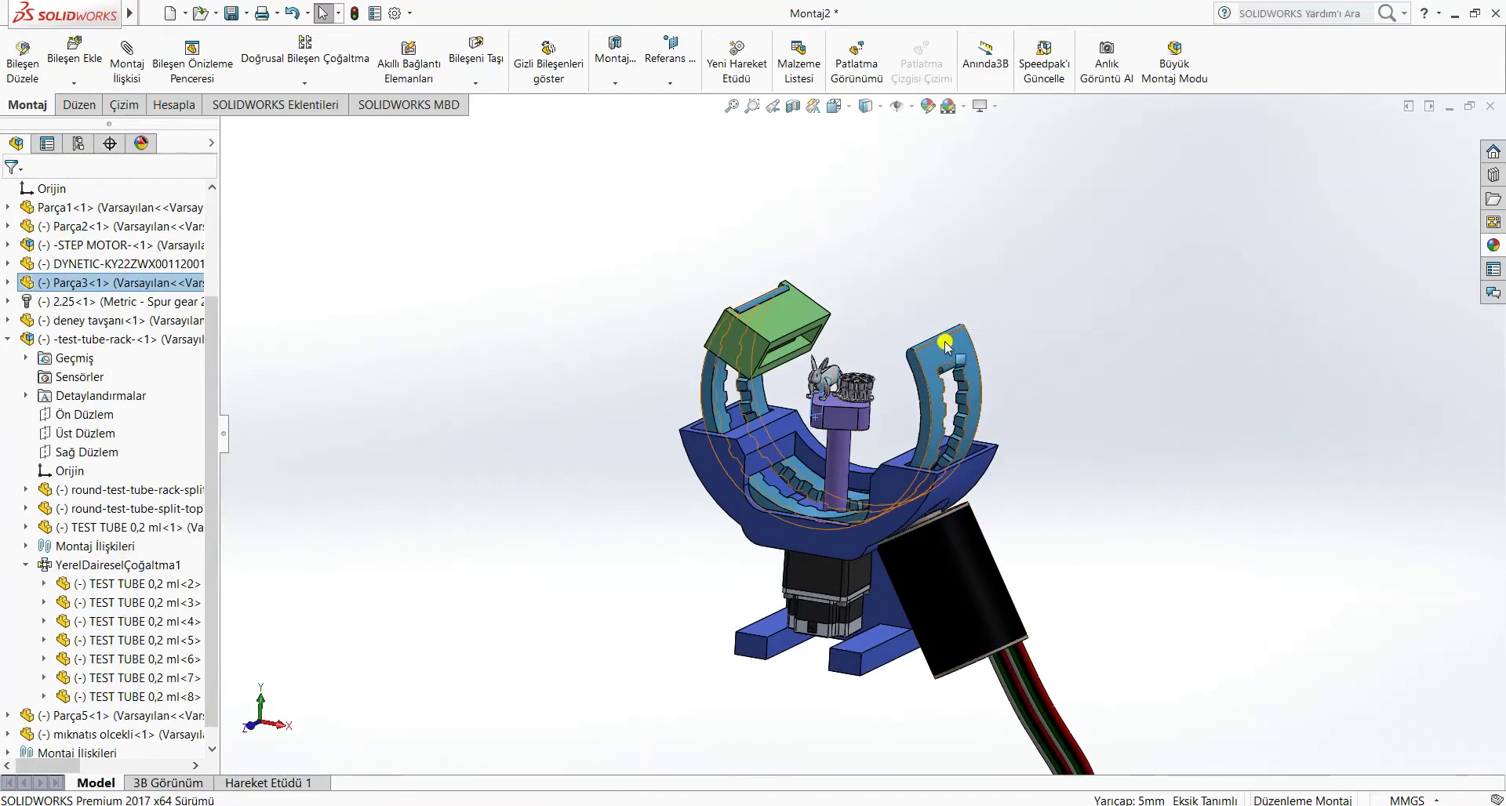
pyautogui.moveTo(976, 412)
pyautogui.mouseDown()
pyautogui.moveTo(941, 464)
pyautogui.moveTo(952, 371)
pyautogui.moveTo(963, 396)
pyautogui.mouseUp()
pyautogui.click(1092, 421)
# - Create an equally spaced circular pattern of mıknatıs olcekli and Parça5 about Parça2's curved face, with 125 degrees and 2 instances
pyautogui.moveTo(1094, 418); pyautogui.dragTo(1133, 386, button='middle')
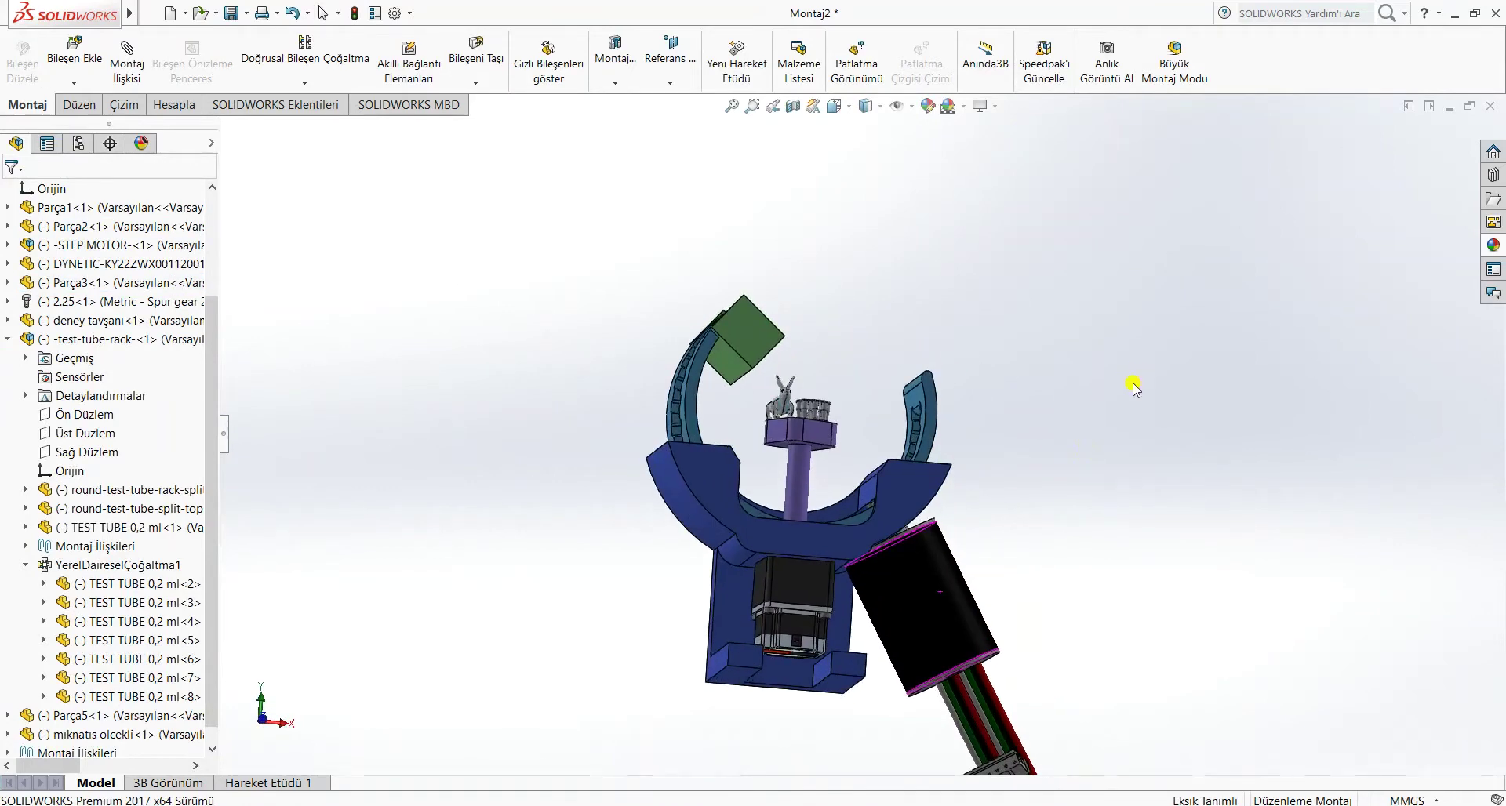
pyautogui.scroll(-3, 847, 314)
pyautogui.moveTo(761, 209); pyautogui.dragTo(729, 261, button='middle')
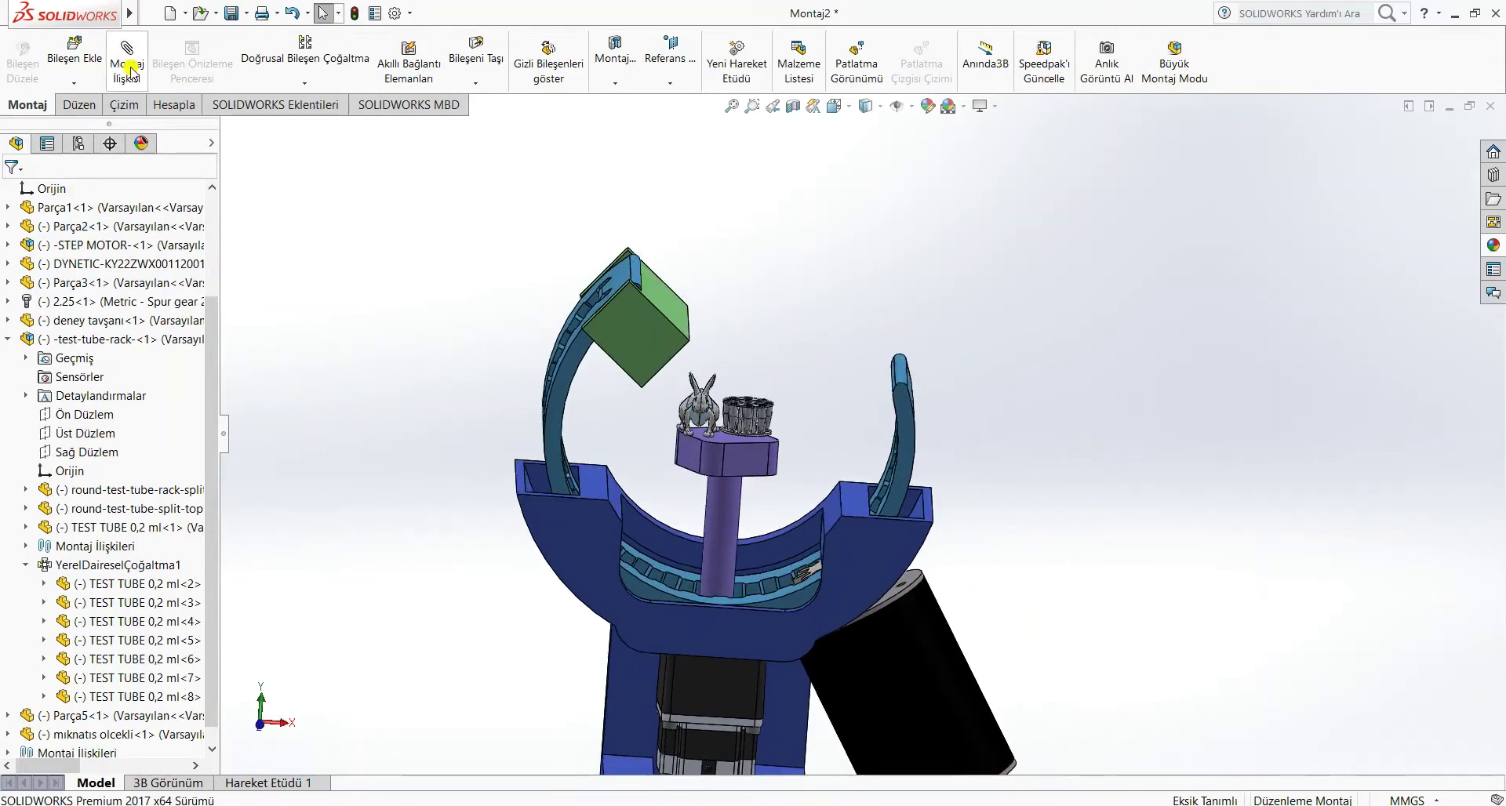
pyautogui.click(305, 82)
pyautogui.click(327, 123)
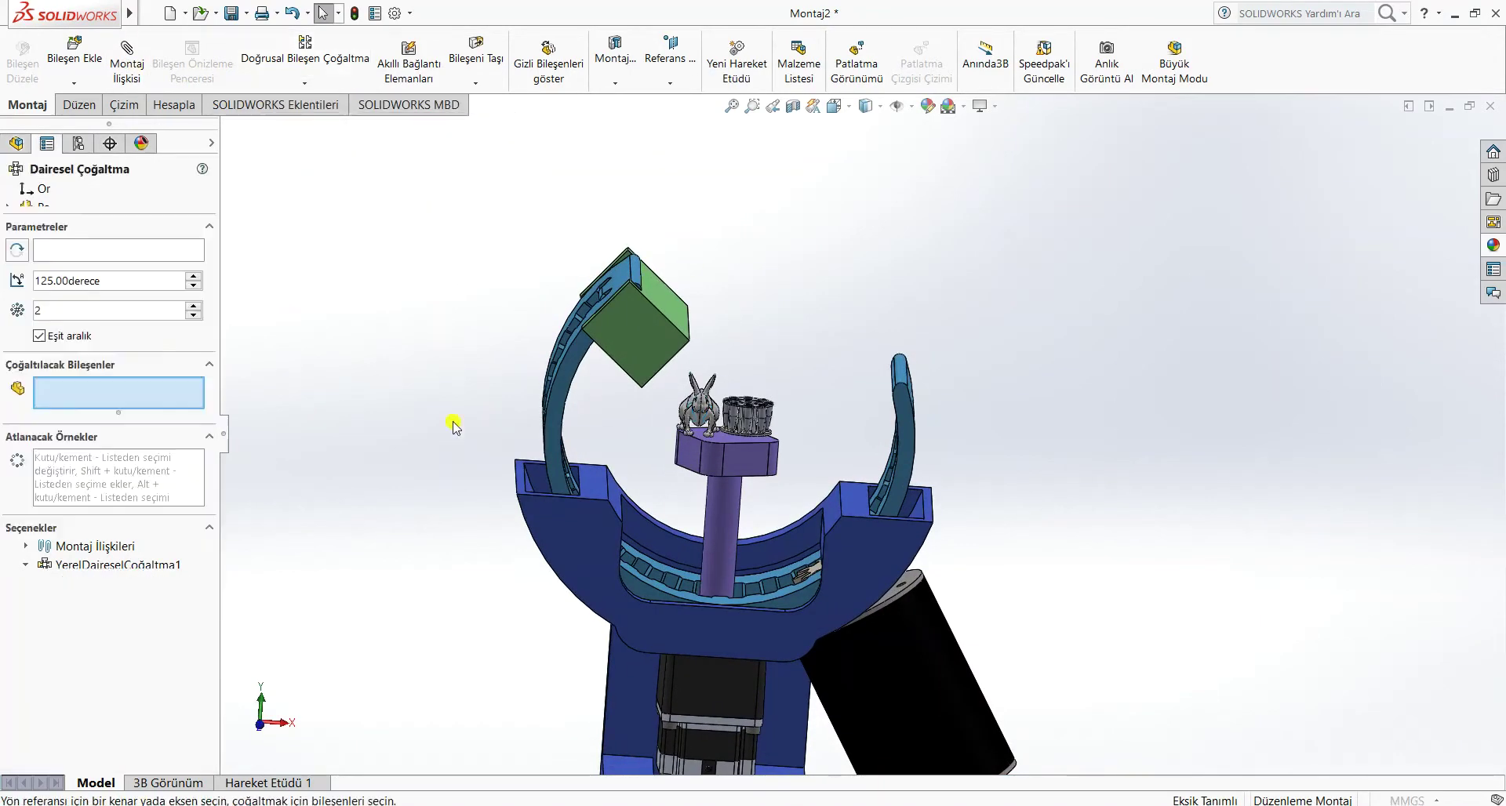
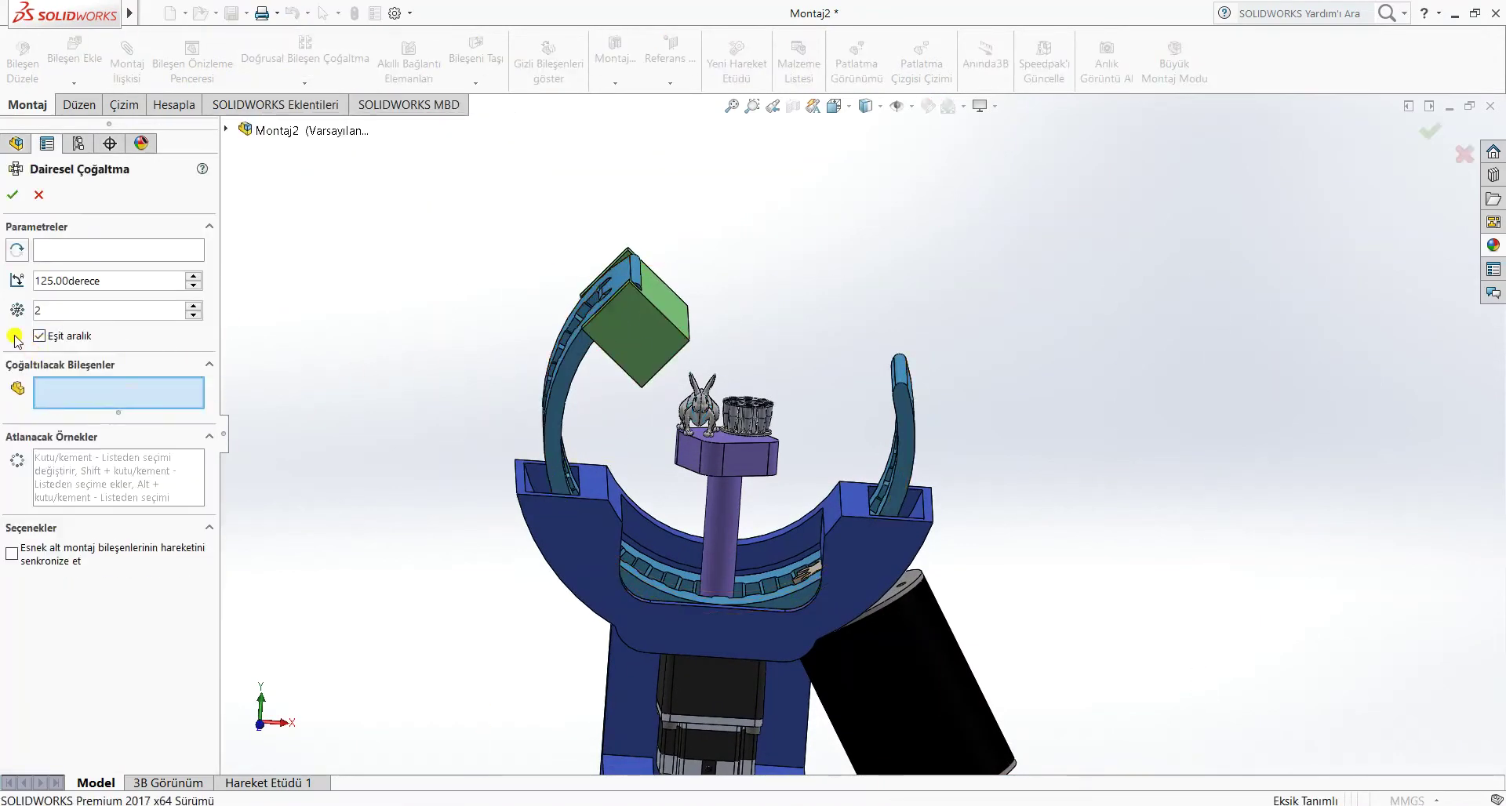
pyautogui.click(227, 129)
pyautogui.click(227, 129)
pyautogui.click(227, 129)
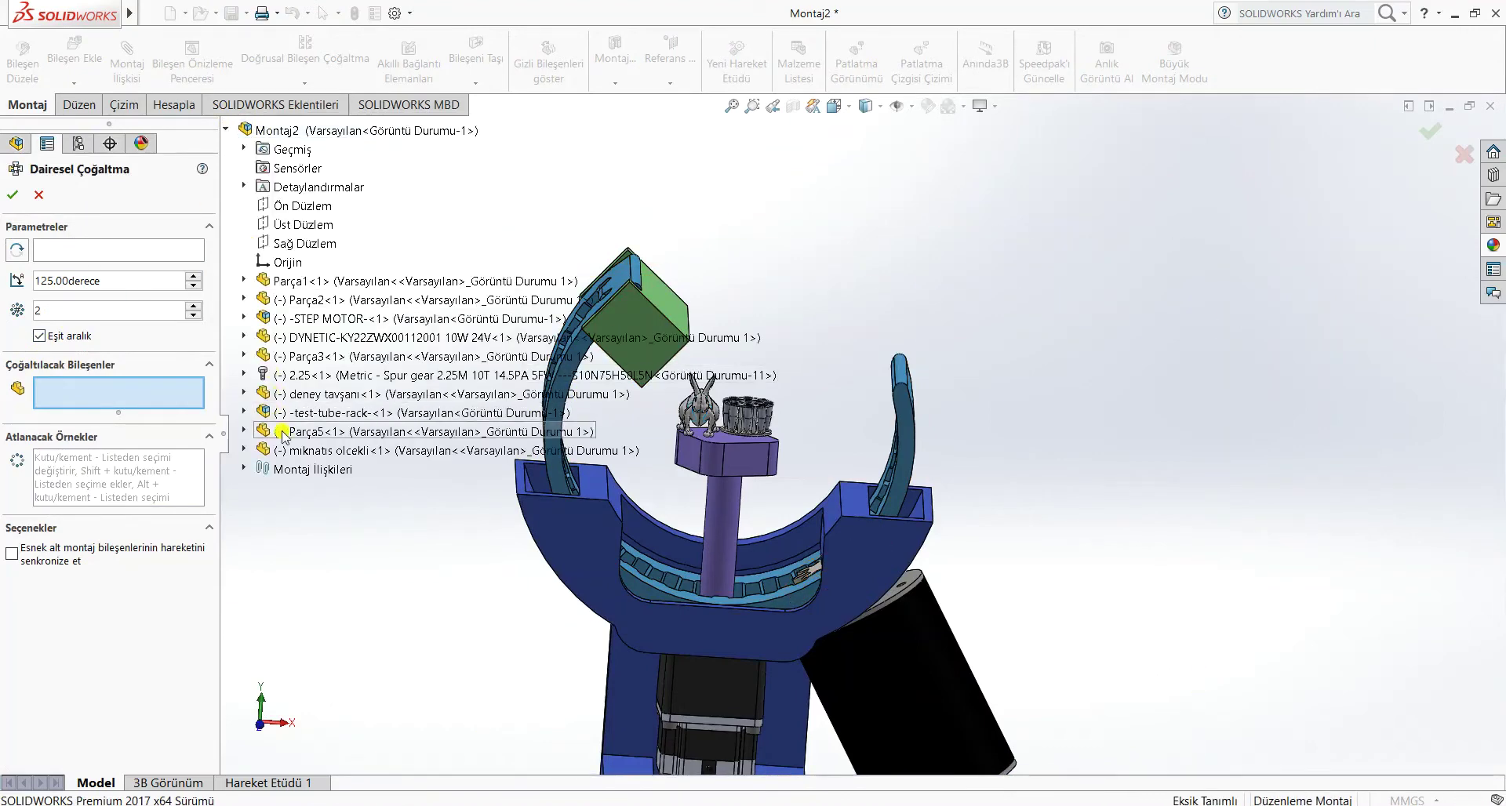
pyautogui.click(304, 452)
pyautogui.click(306, 433)
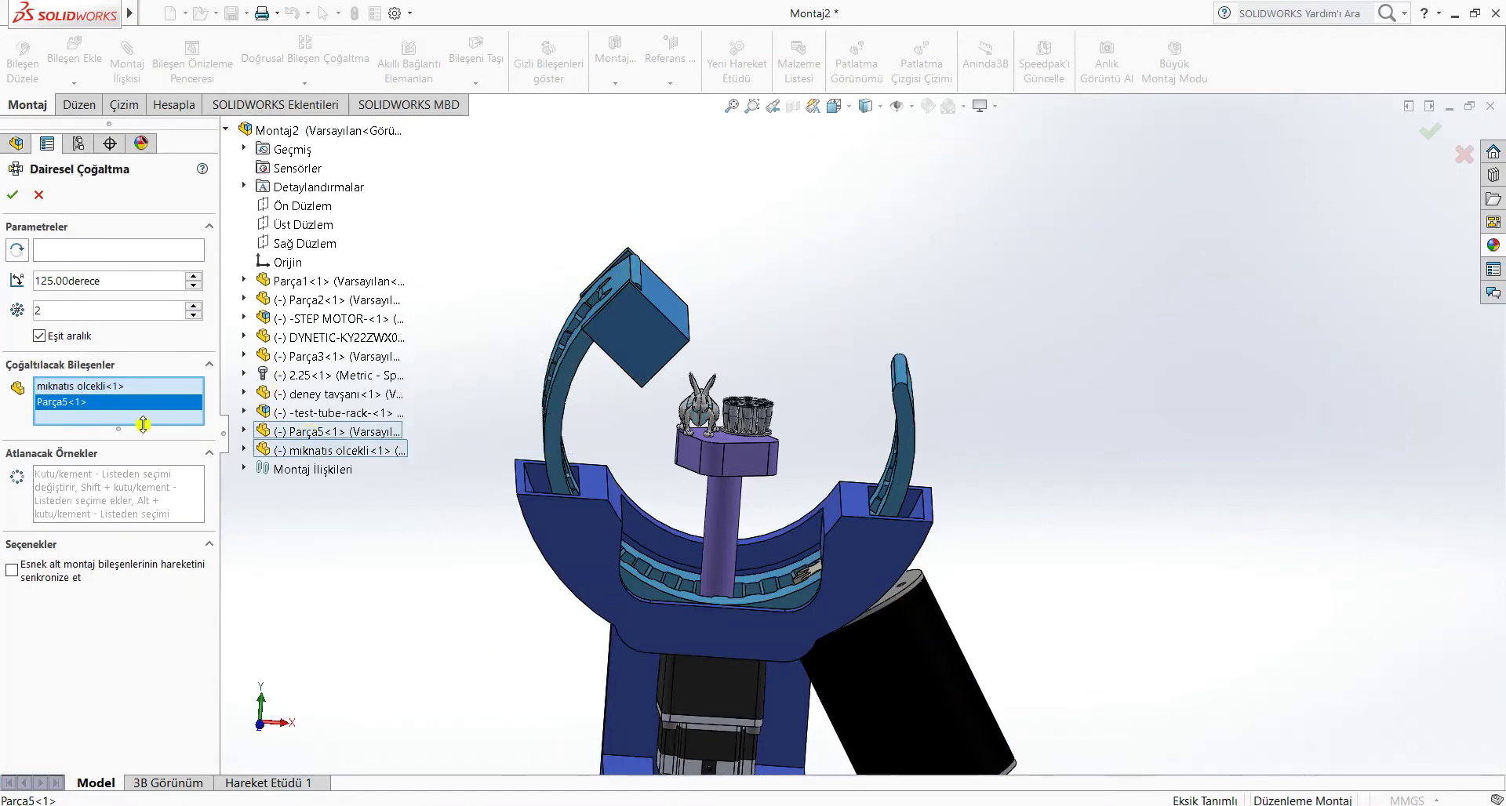
pyautogui.click(106, 251)
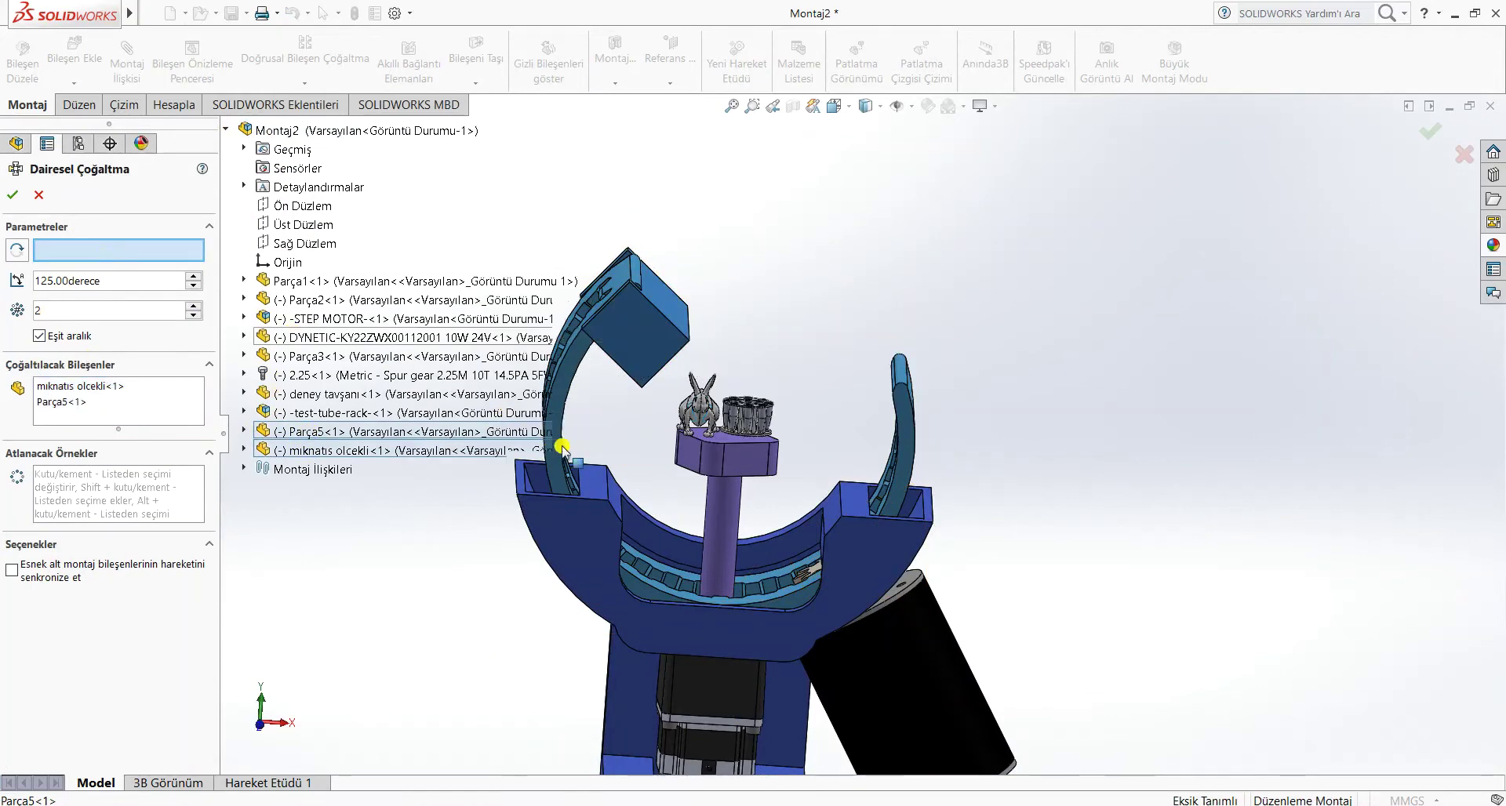
pyautogui.click(767, 598)
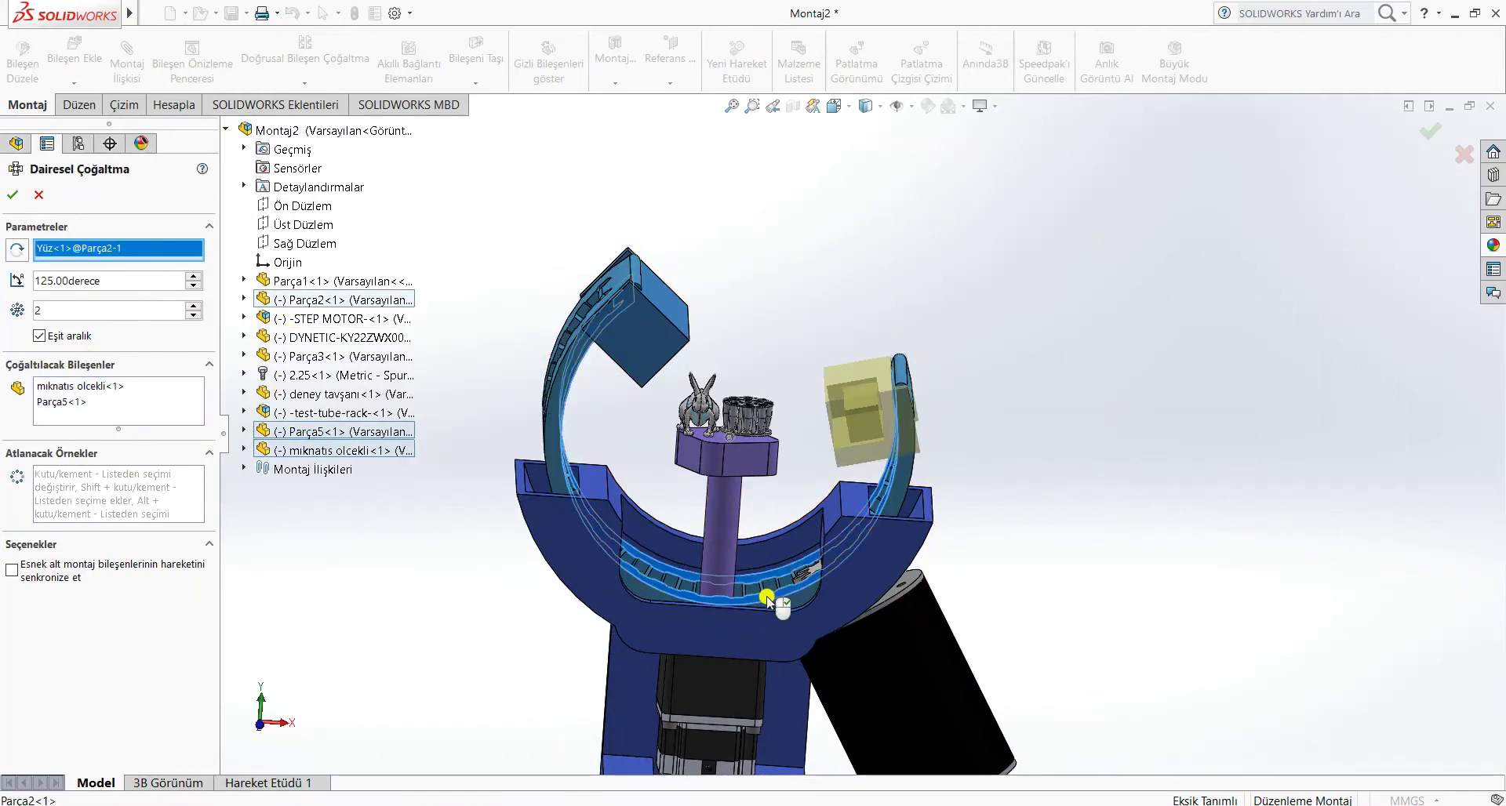
pyautogui.click(16, 198)
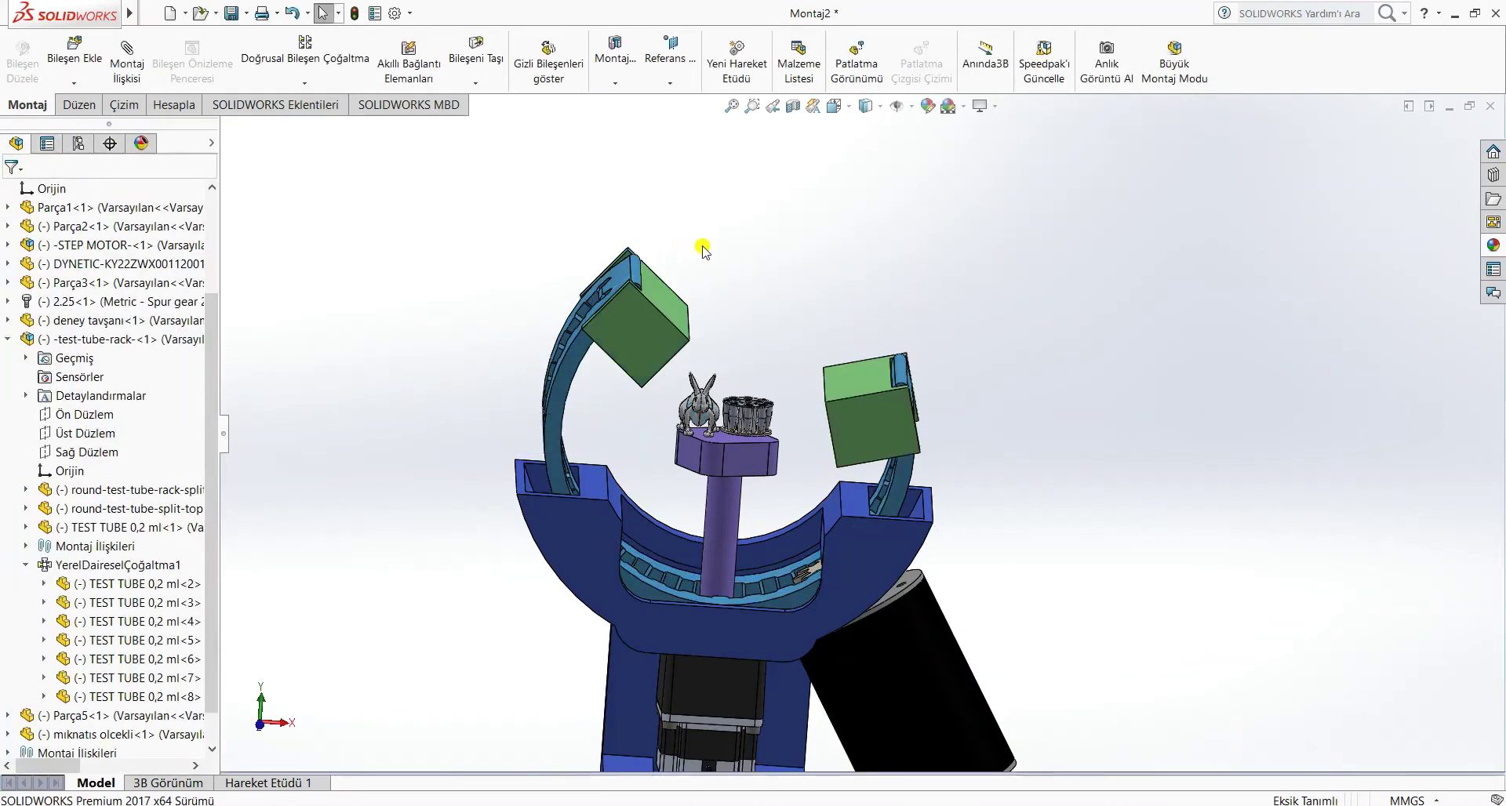
# - Slide the curved rack (Parça2) through the blue cradle until the two green magnet holders sit at about equal height
pyautogui.click(568, 355)
pyautogui.moveTo(568, 354); pyautogui.dragTo(559, 407)
pyautogui.press('Escape')
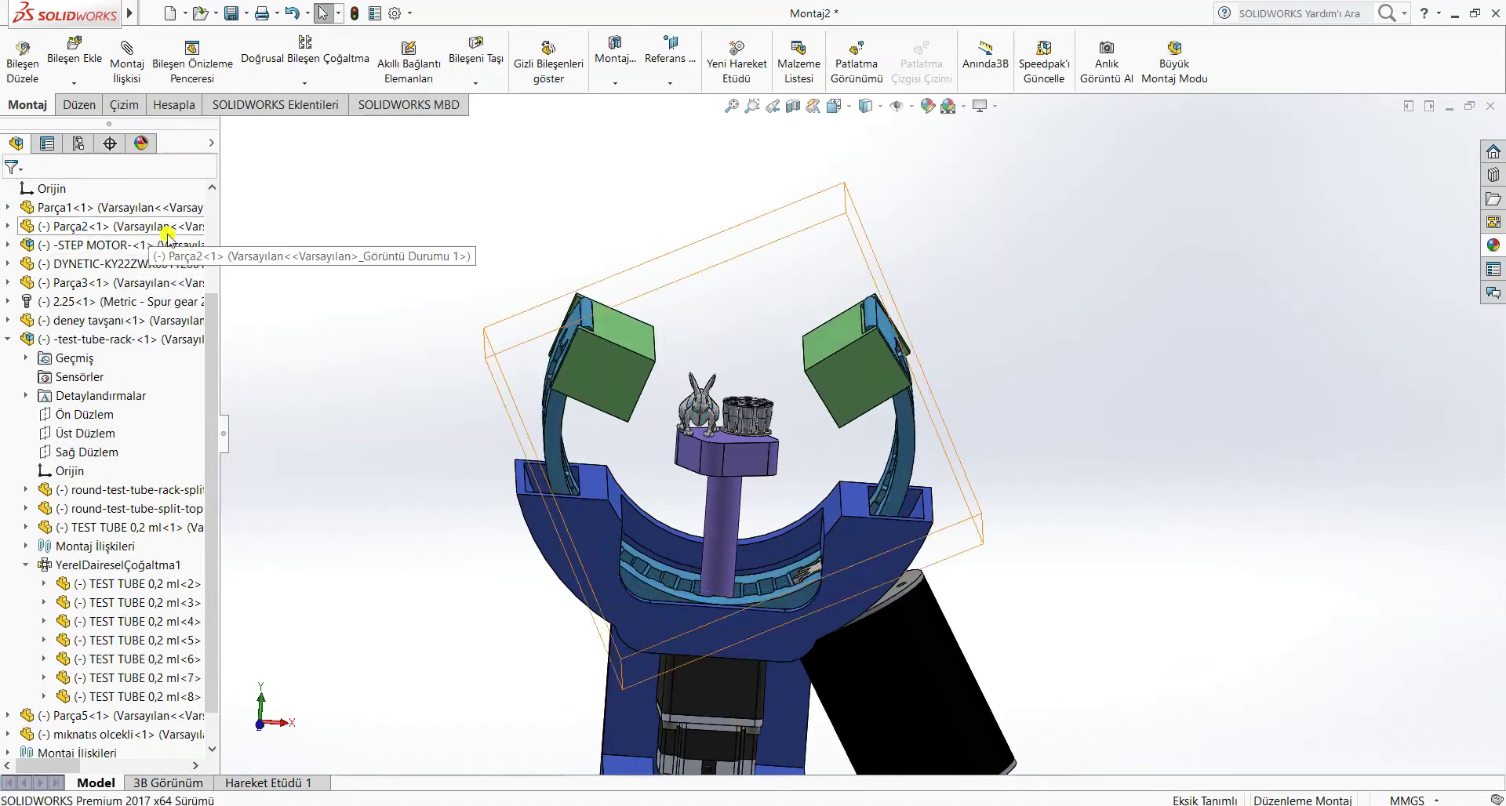
# - View the assembly normal to its Front Plane (Ön Düzlem) and turn the purple platform (Parça3) slightly
pyautogui.scroll(3, 162, 236)
pyautogui.scroll(2, 11, 262)
pyautogui.scroll(1, 15, 261)
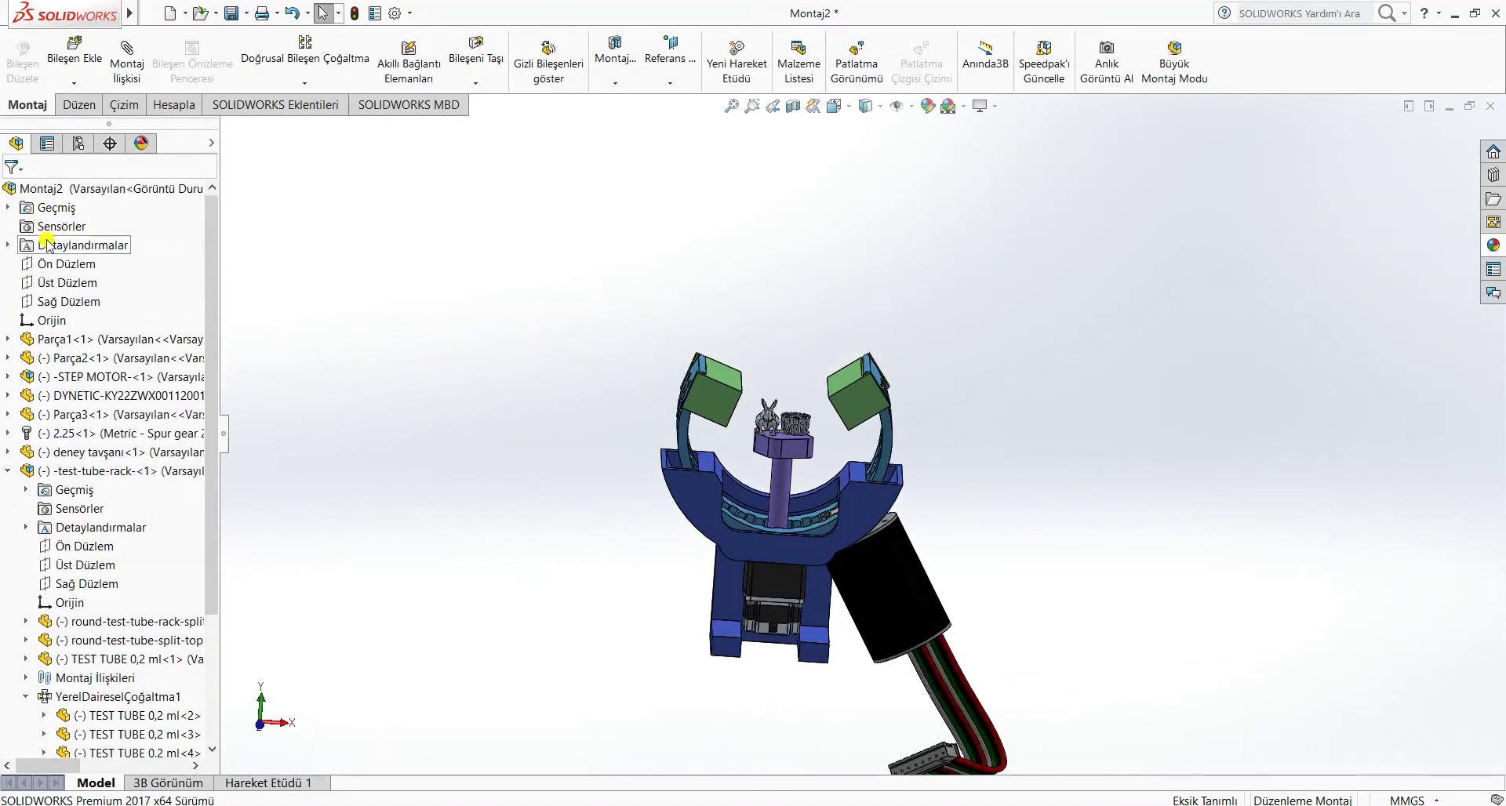
pyautogui.click(139, 234)
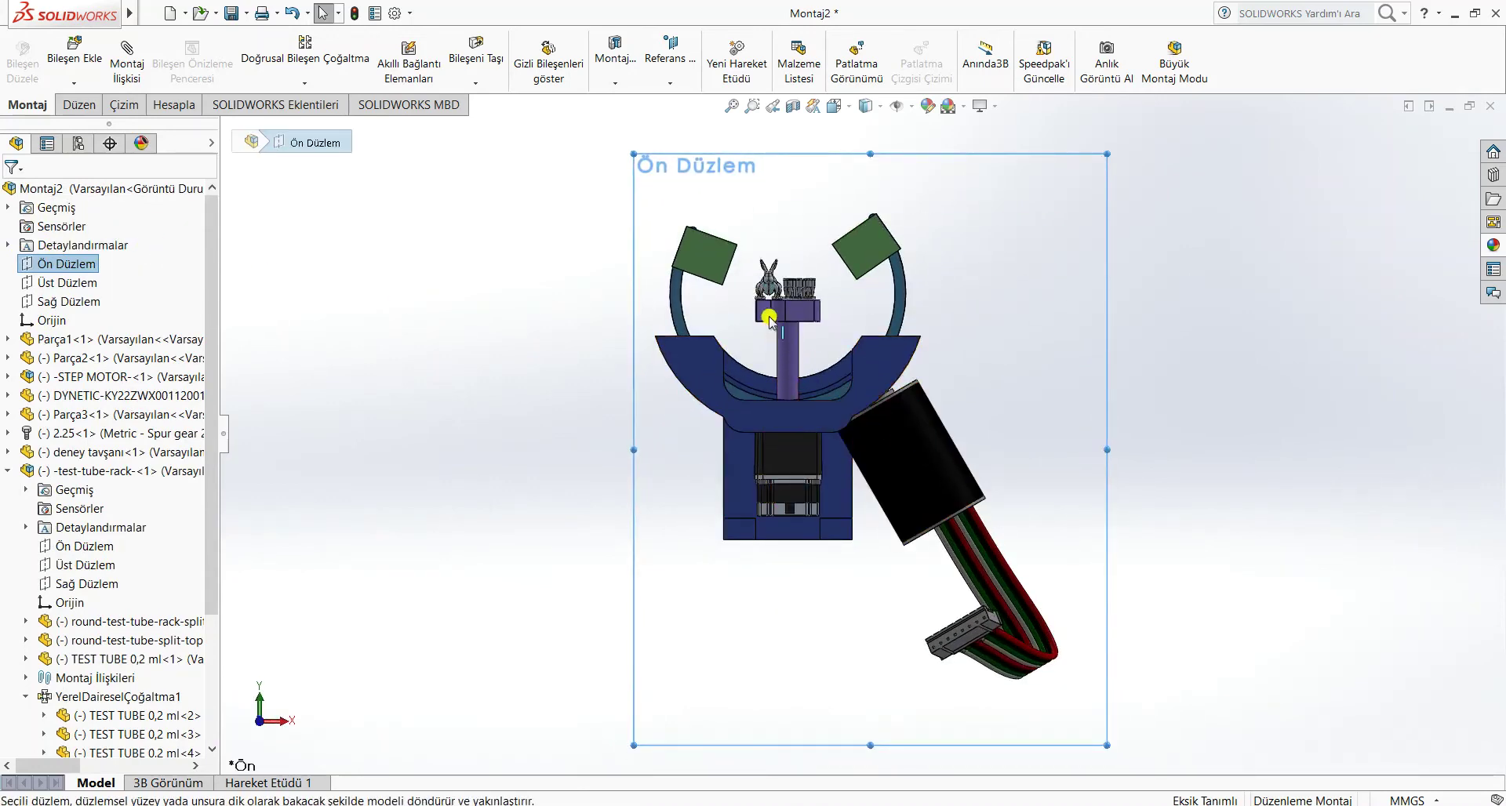
pyautogui.moveTo(781, 312); pyautogui.dragTo(788, 288)
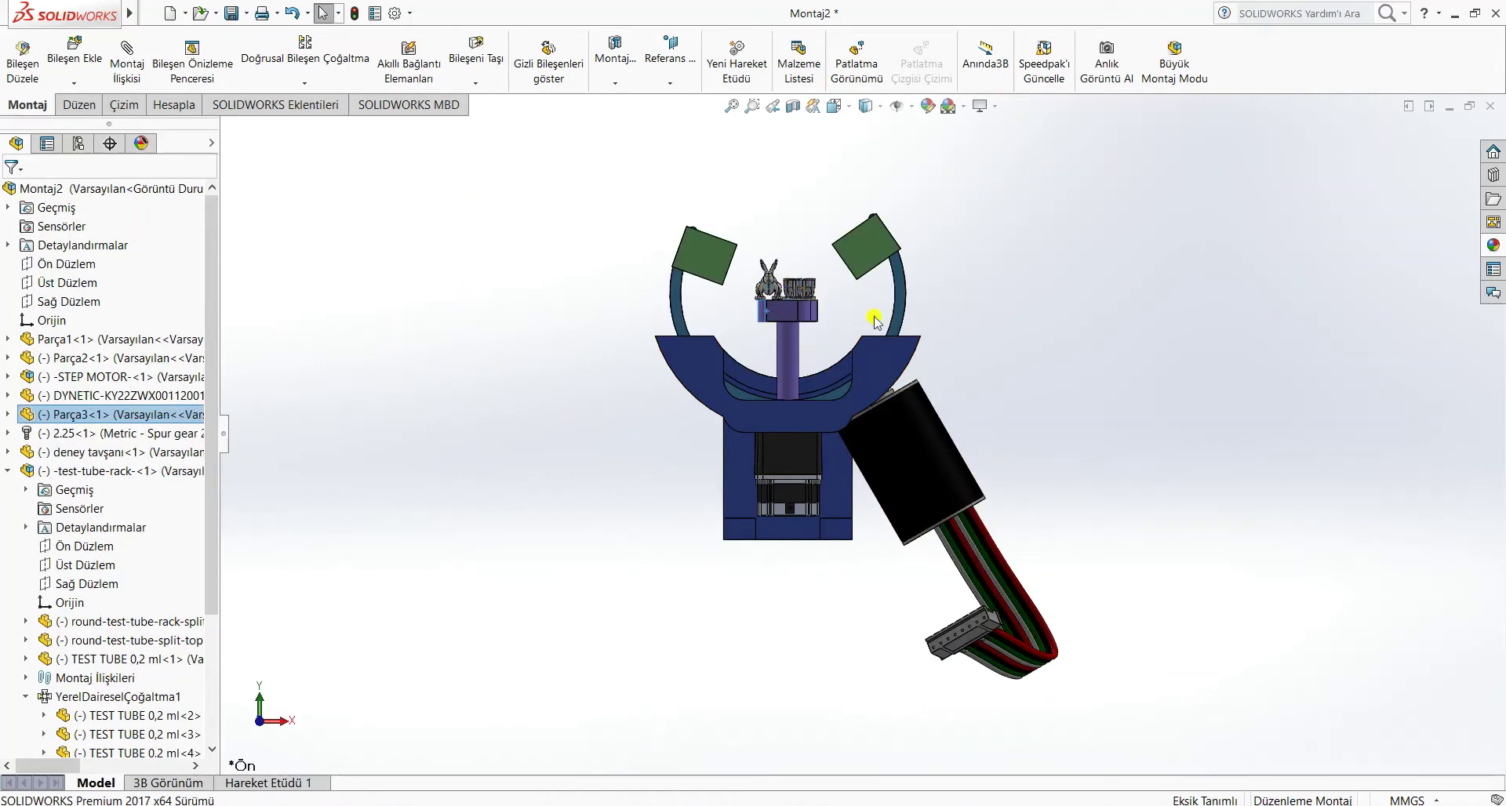
# - Slide the curved rack back and forth by its arc and by the green holder to check that both holders follow
pyautogui.scroll(2, 876, 321)
pyautogui.scroll(-2, 904, 326)
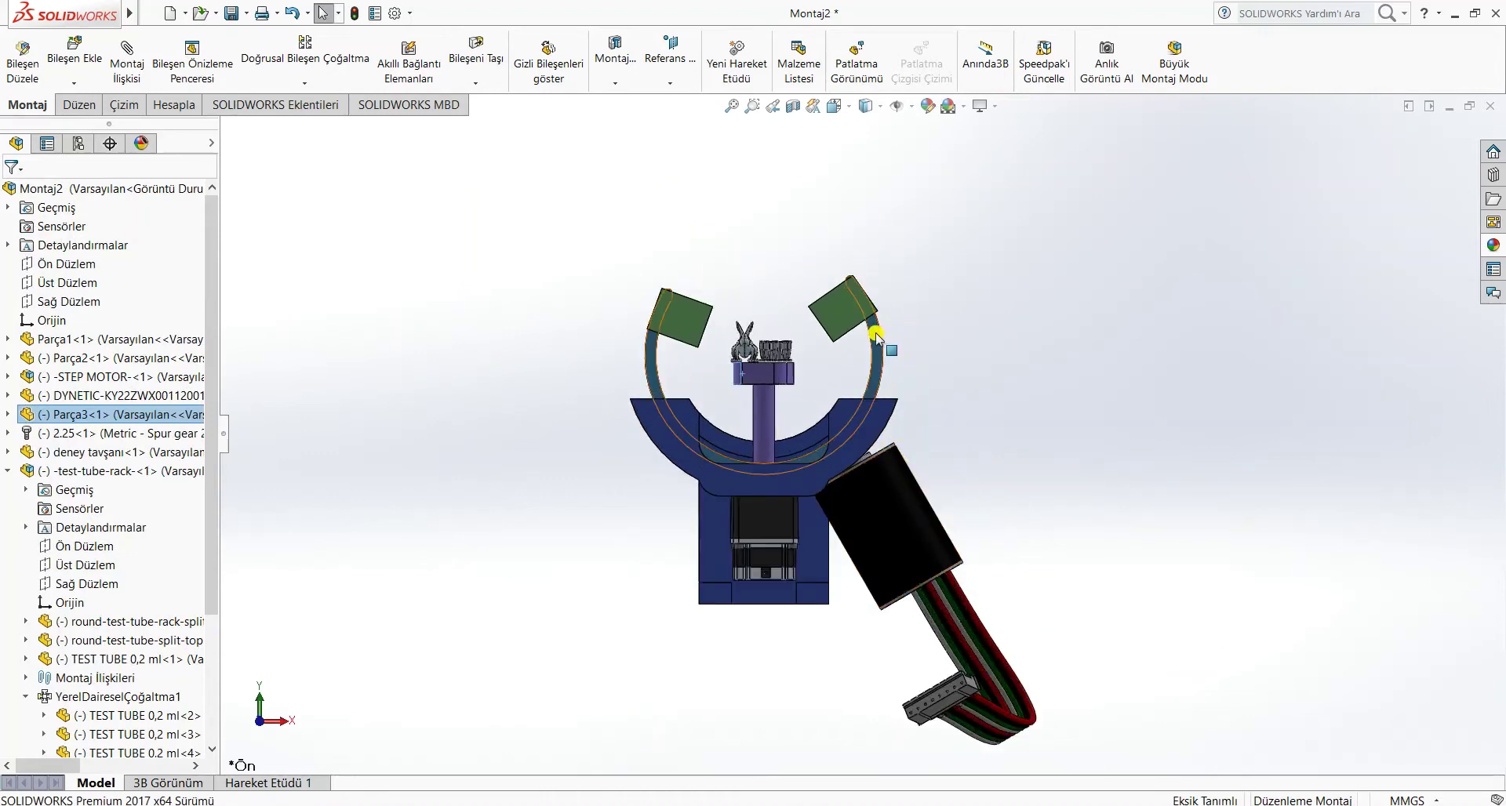
pyautogui.moveTo(876, 335)
pyautogui.mouseDown()
pyautogui.moveTo(839, 418)
pyautogui.moveTo(839, 308)
pyautogui.moveTo(850, 349)
pyautogui.mouseUp()
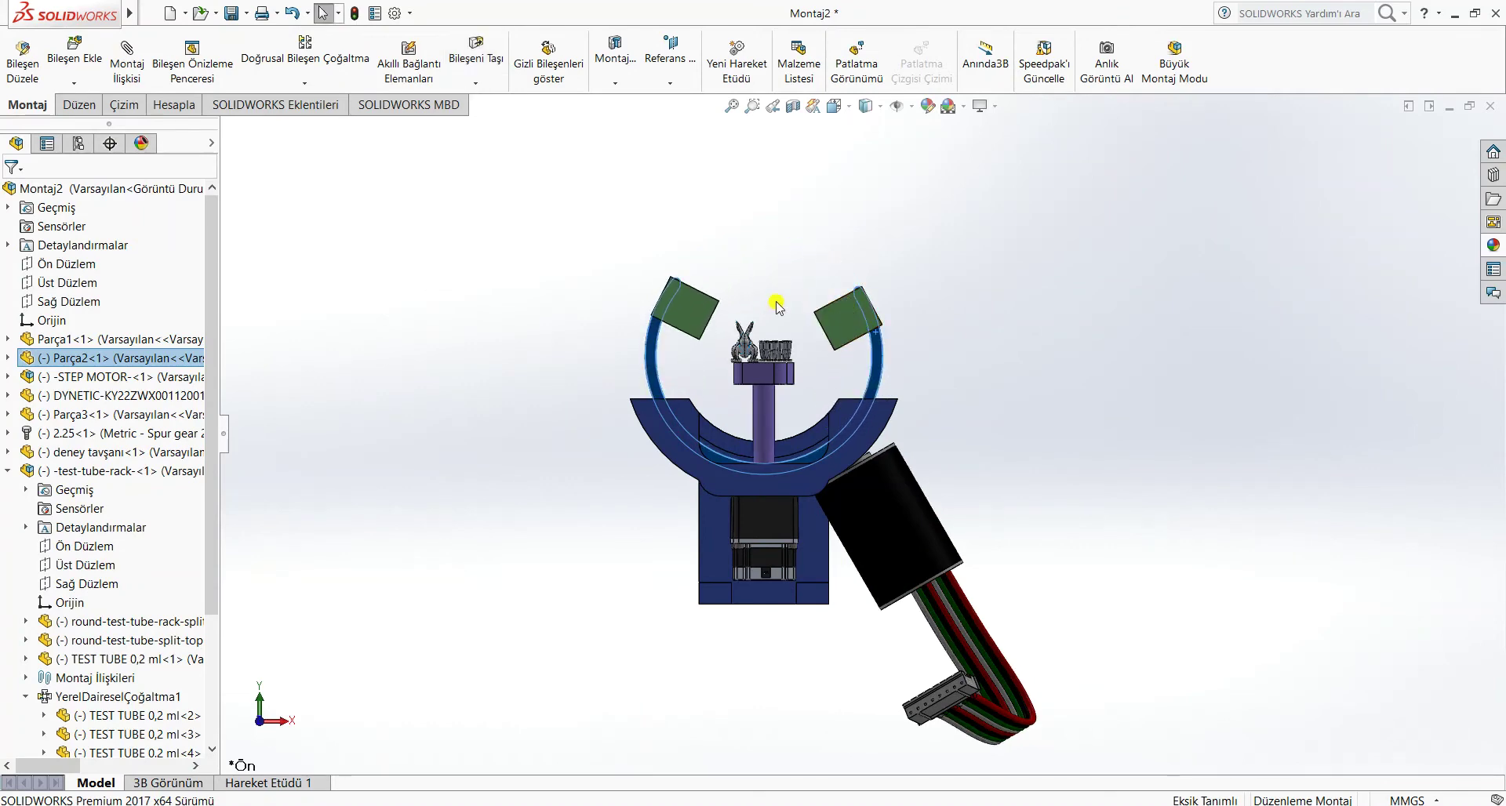
pyautogui.moveTo(681, 323)
pyautogui.mouseDown()
pyautogui.moveTo(638, 312)
pyautogui.moveTo(655, 368)
pyautogui.moveTo(663, 272)
pyautogui.moveTo(696, 309)
pyautogui.mouseUp()
pyautogui.scroll(2, 766, 266)
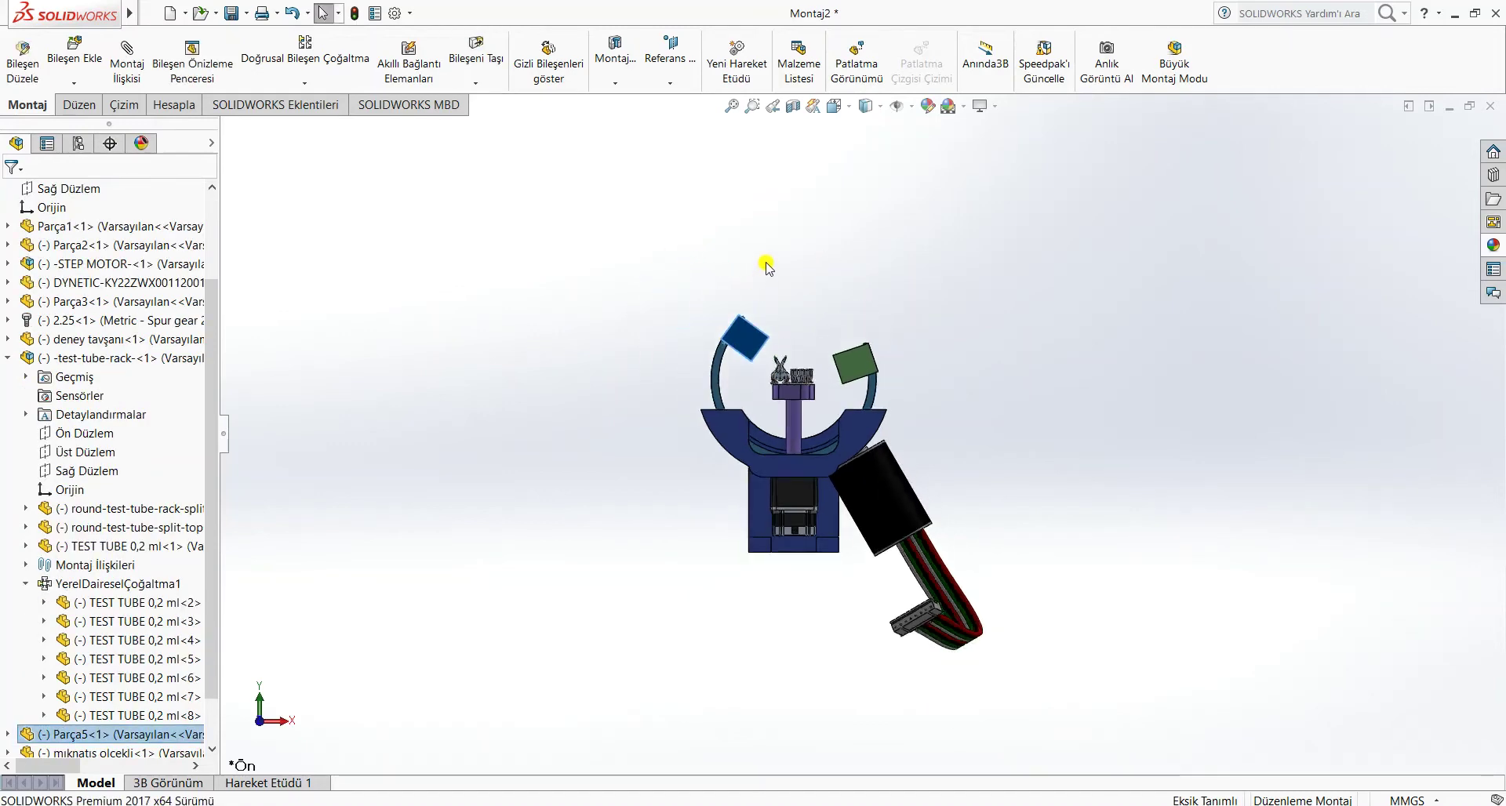
# - Save the assembly, rebuilding it before saving
pyautogui.scroll(-2, 770, 274)
pyautogui.moveTo(833, 298); pyautogui.dragTo(850, 333, button='middle')
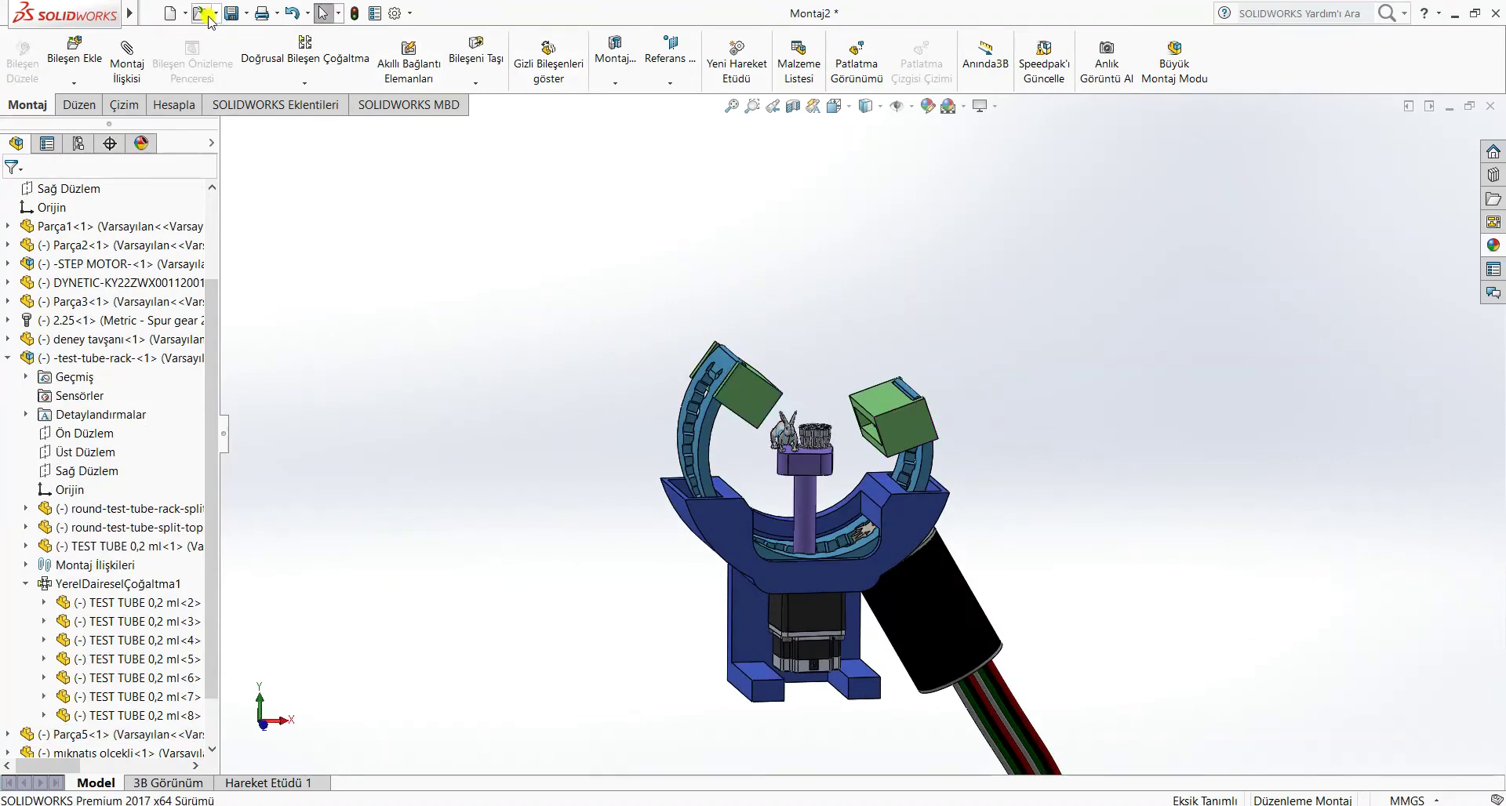
pyautogui.click(233, 14)
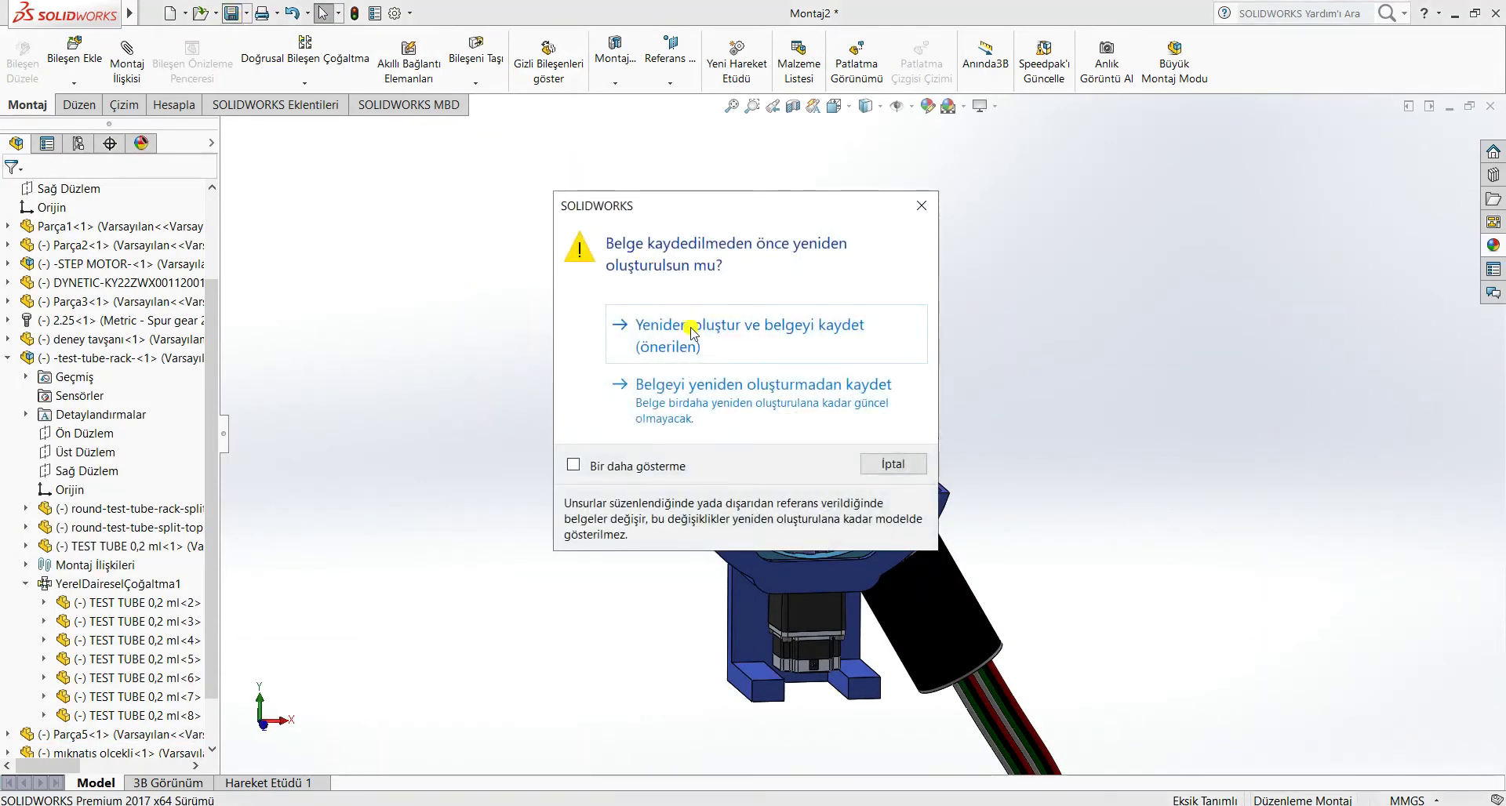
pyautogui.click(693, 329)
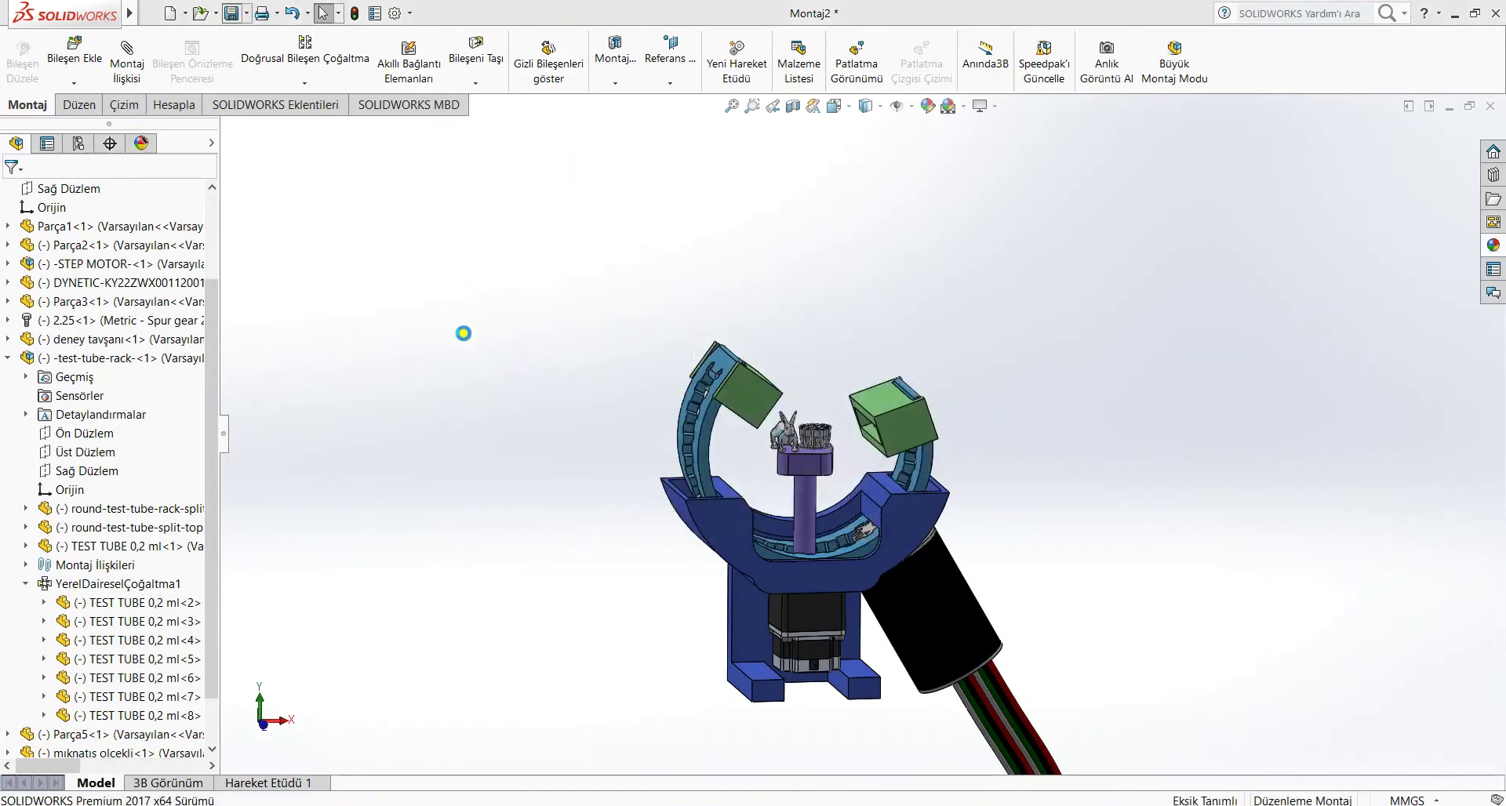
# - Save the assembly under the new name Montaj23 in the deneme folder
pyautogui.click(245, 10)
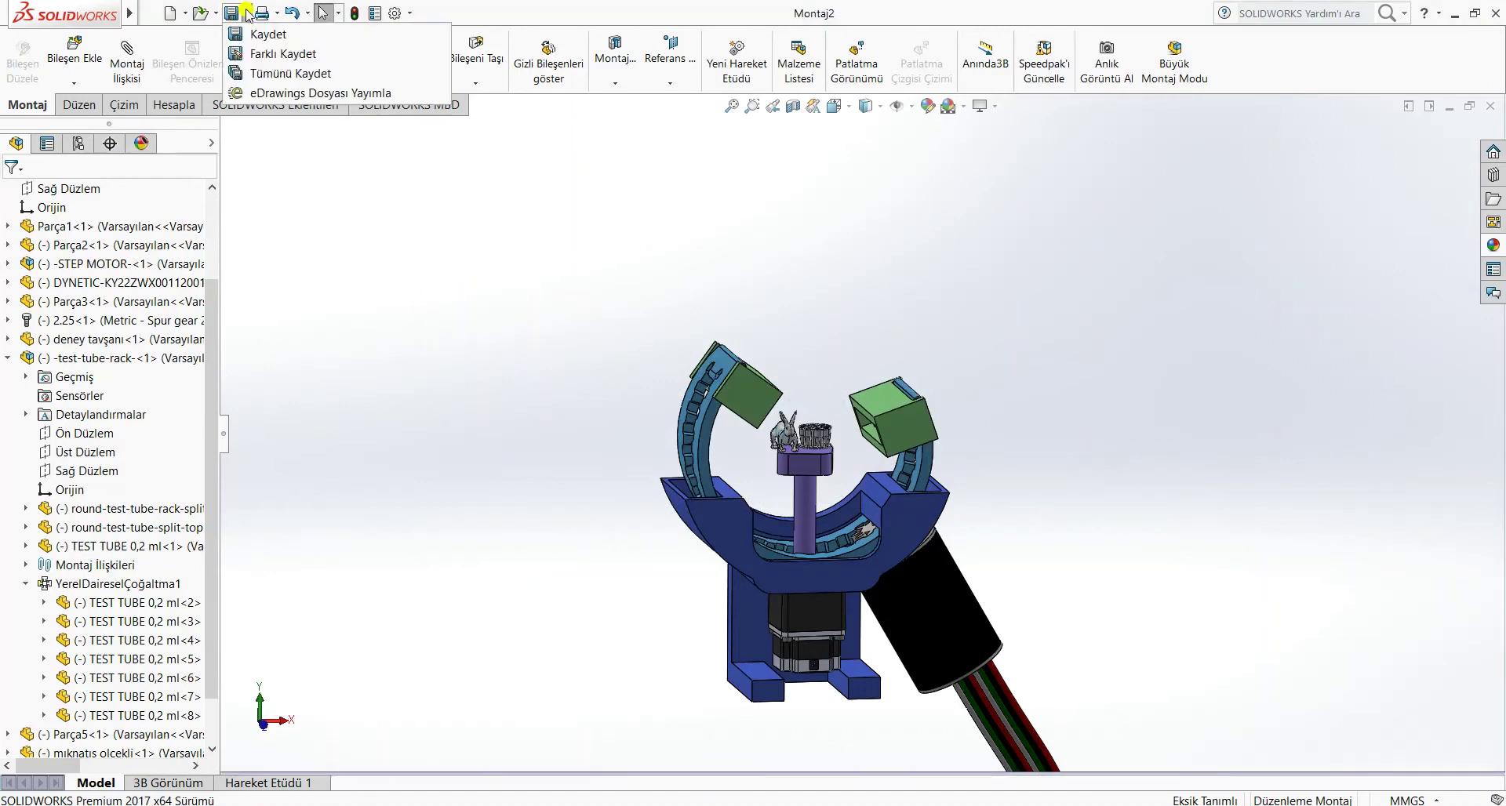
pyautogui.click(279, 55)
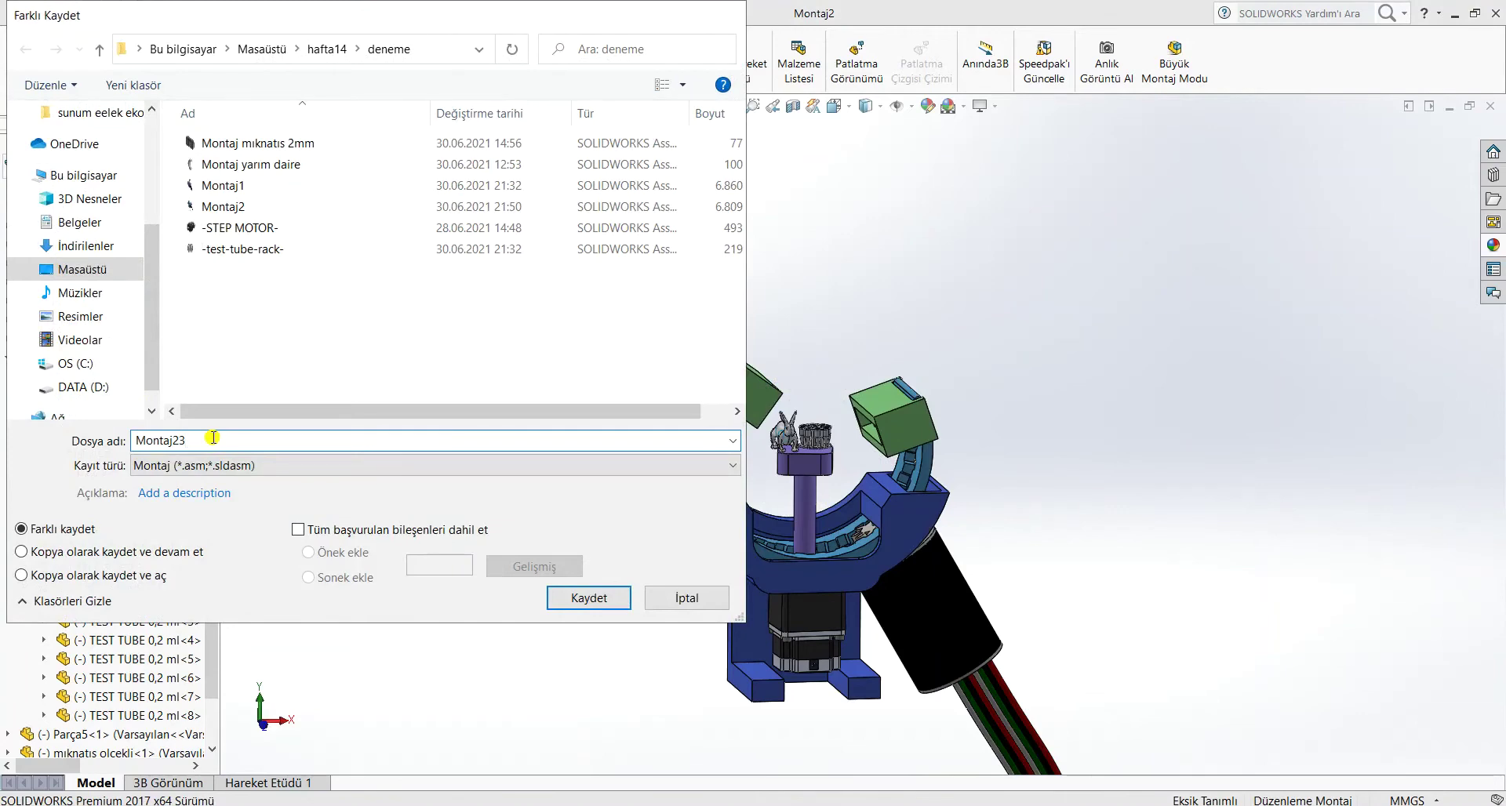
pyautogui.write('3')
pyautogui.press('Return')
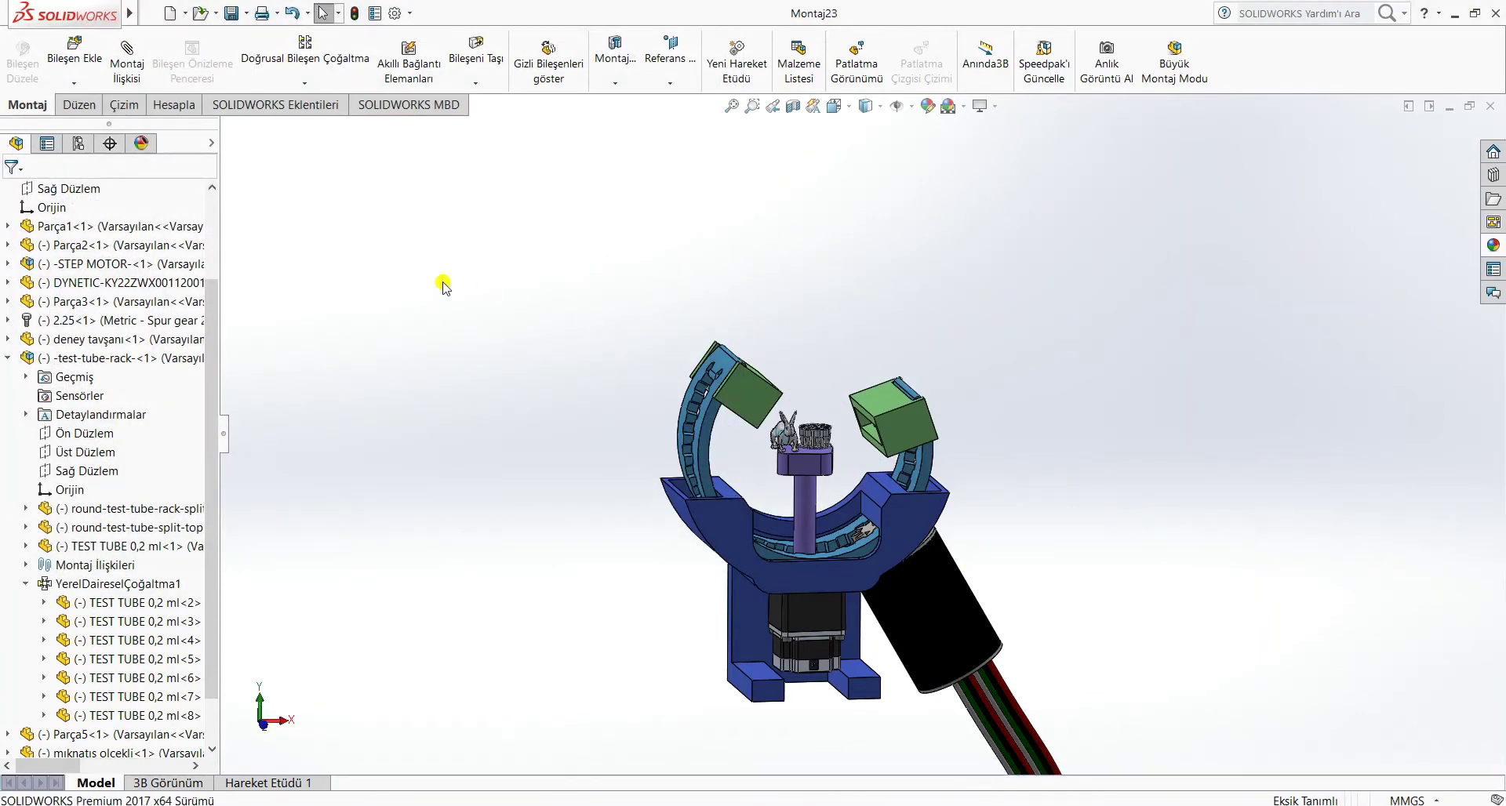
# - Delete the components Parça5 and mıknatıs olcekli from Montaj23 together with their dependent items
pyautogui.click(8, 358)
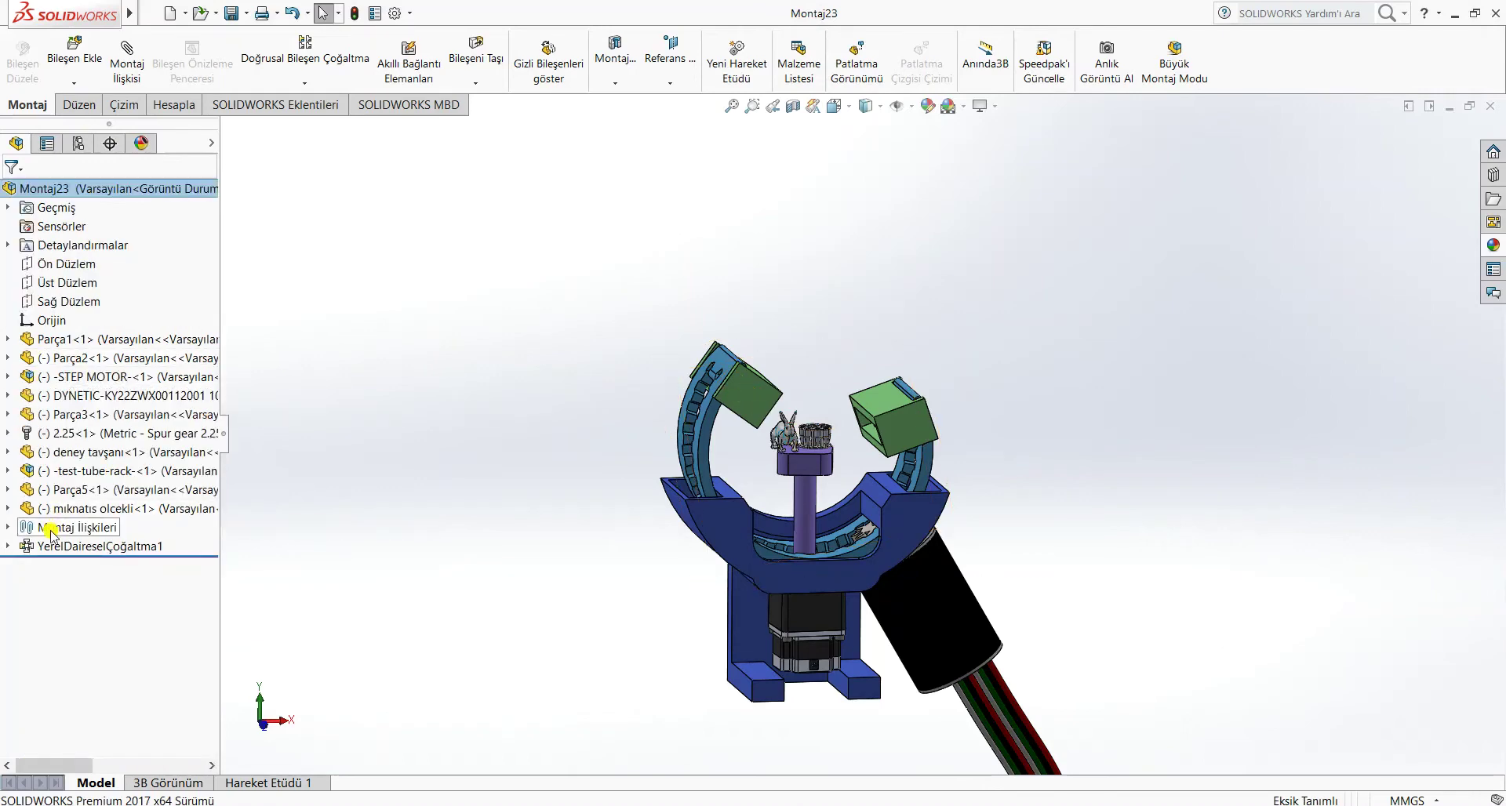
pyautogui.click(88, 508)
pyautogui.keyDown('ctrl'); pyautogui.click(93, 492); pyautogui.keyUp('ctrl')
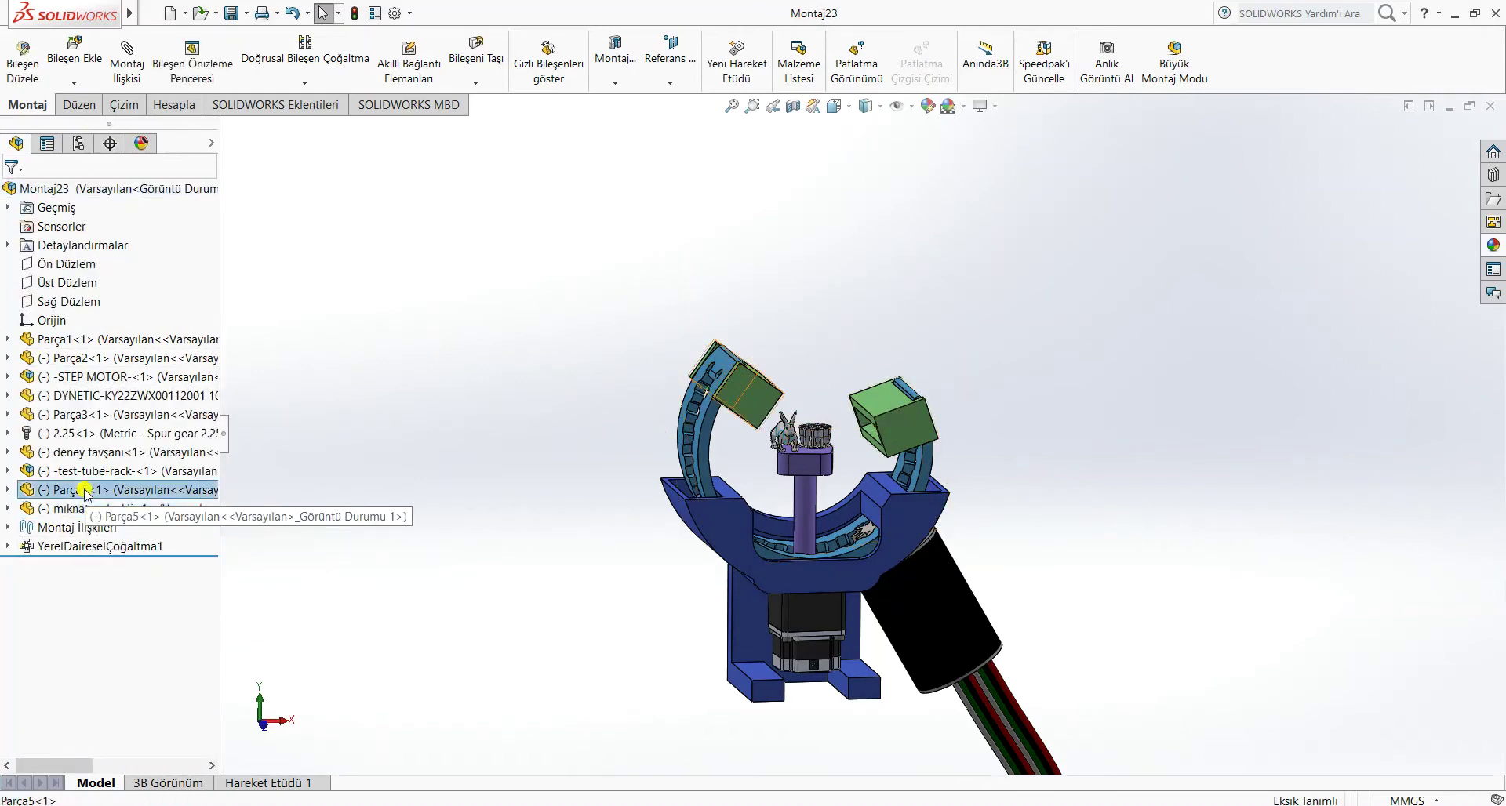
pyautogui.rightClick(96, 507)
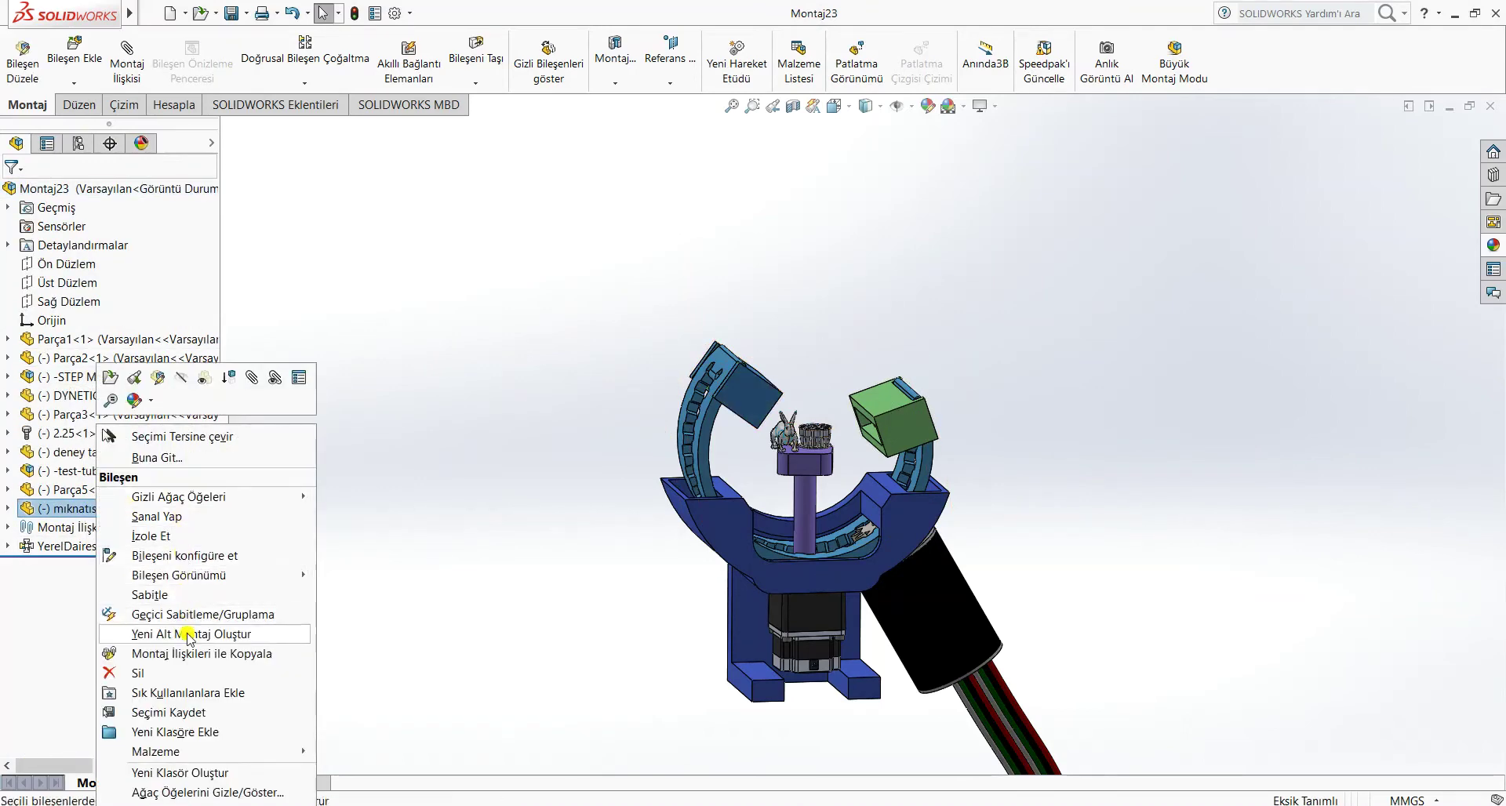
pyautogui.click(197, 673)
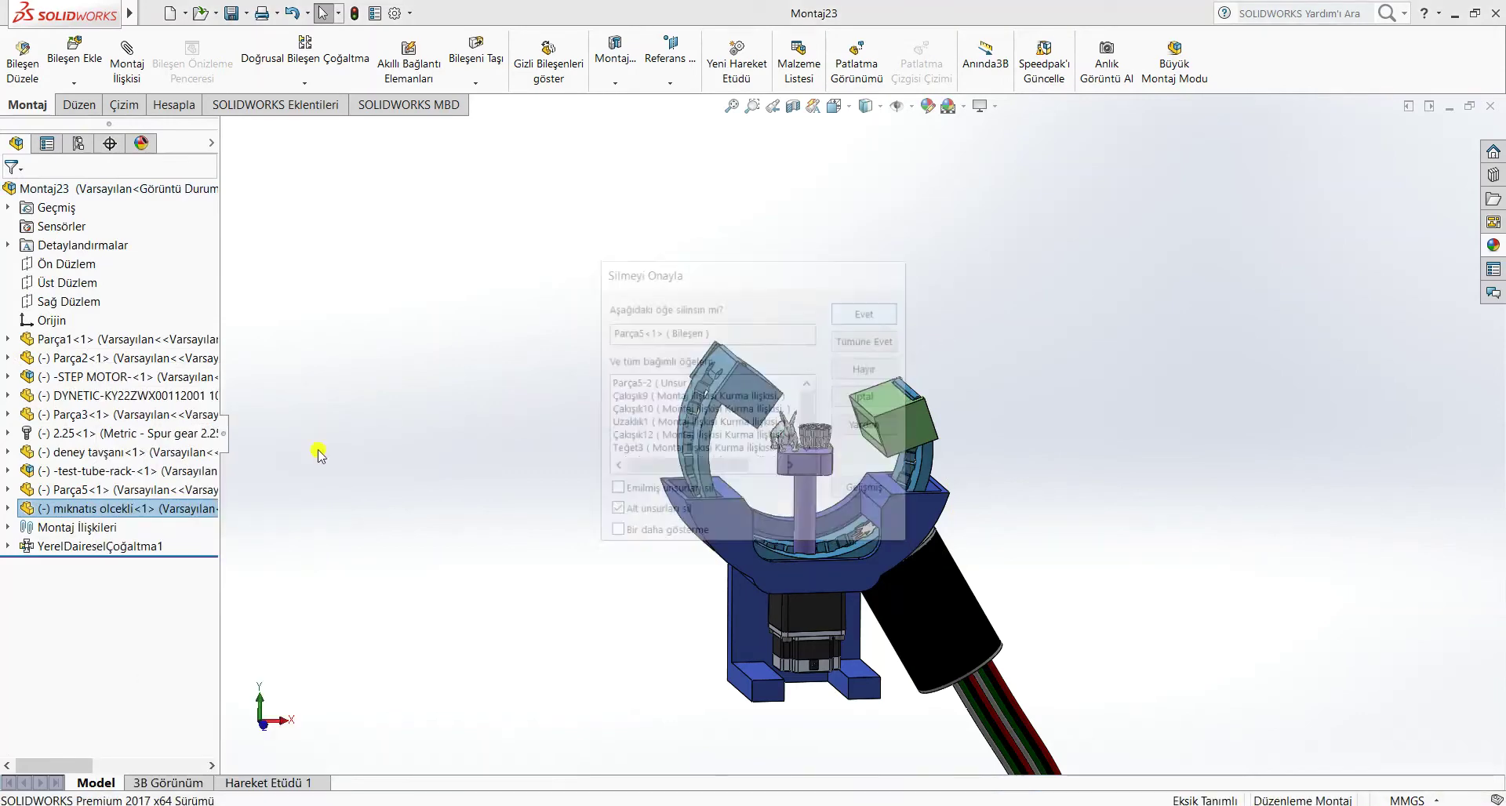
pyautogui.click(864, 311)
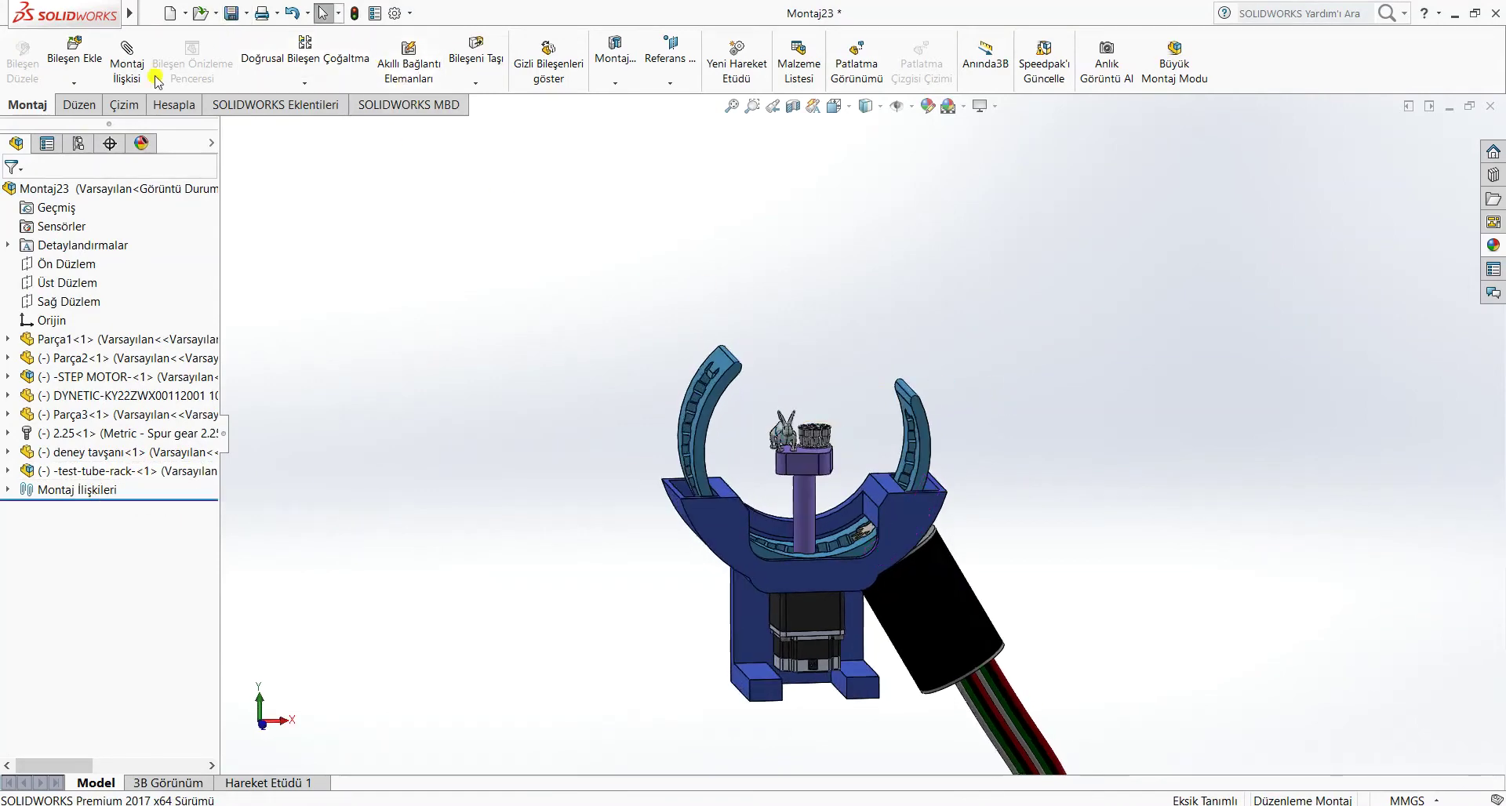
pyautogui.click(75, 58)
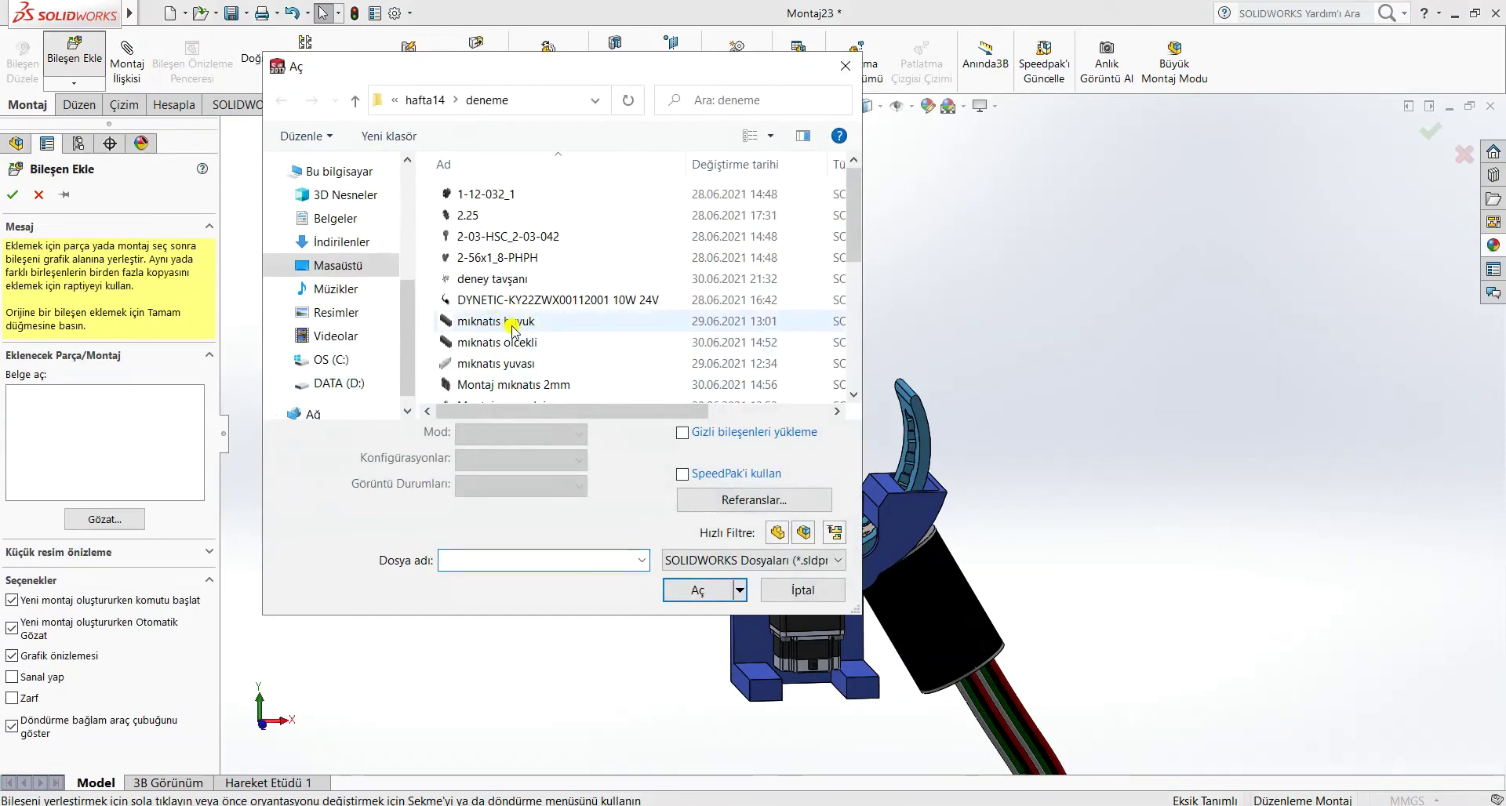
pyautogui.scroll(-4, 541, 330)
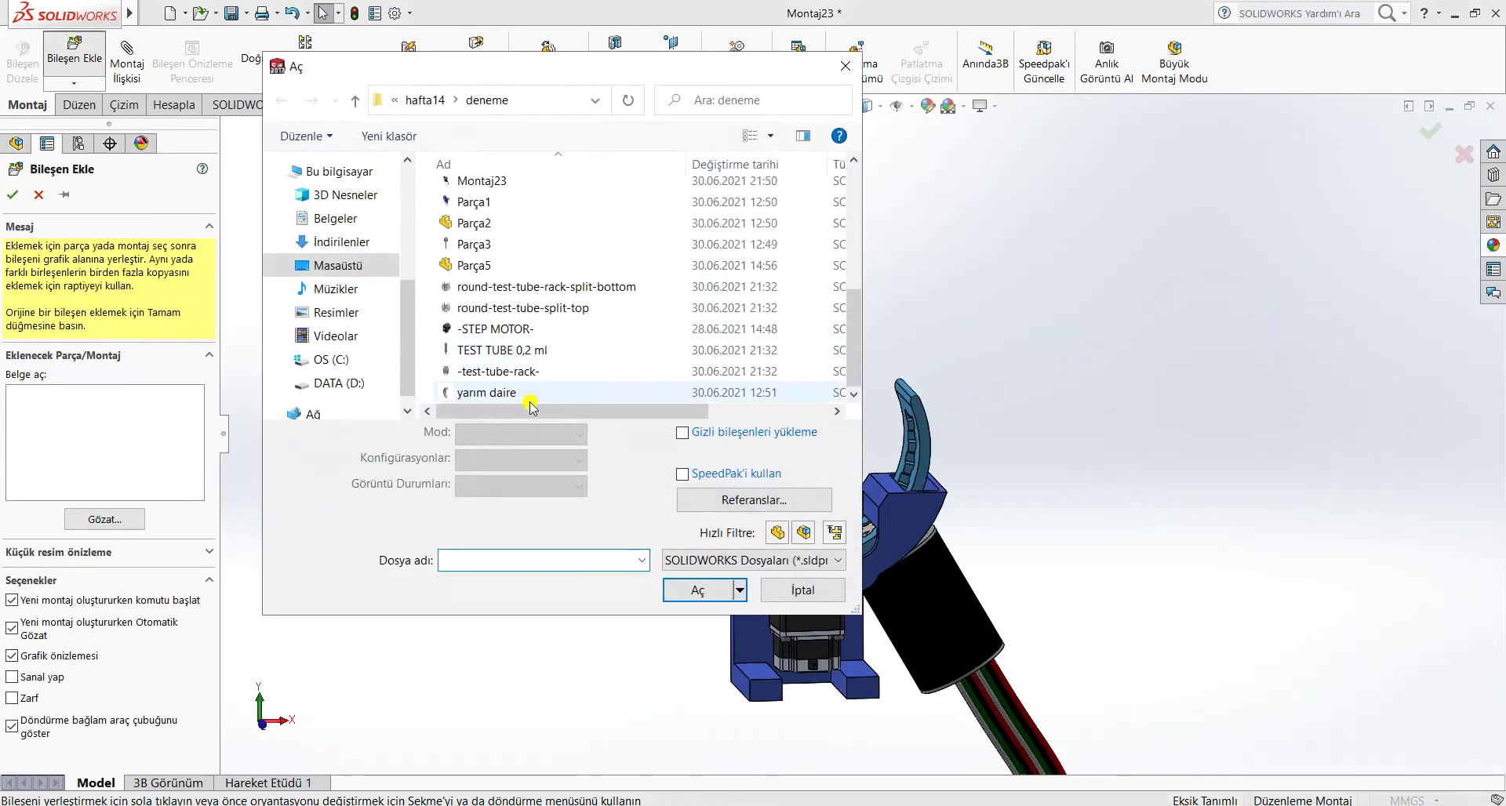
pyautogui.click(521, 394)
pyautogui.click(695, 589)
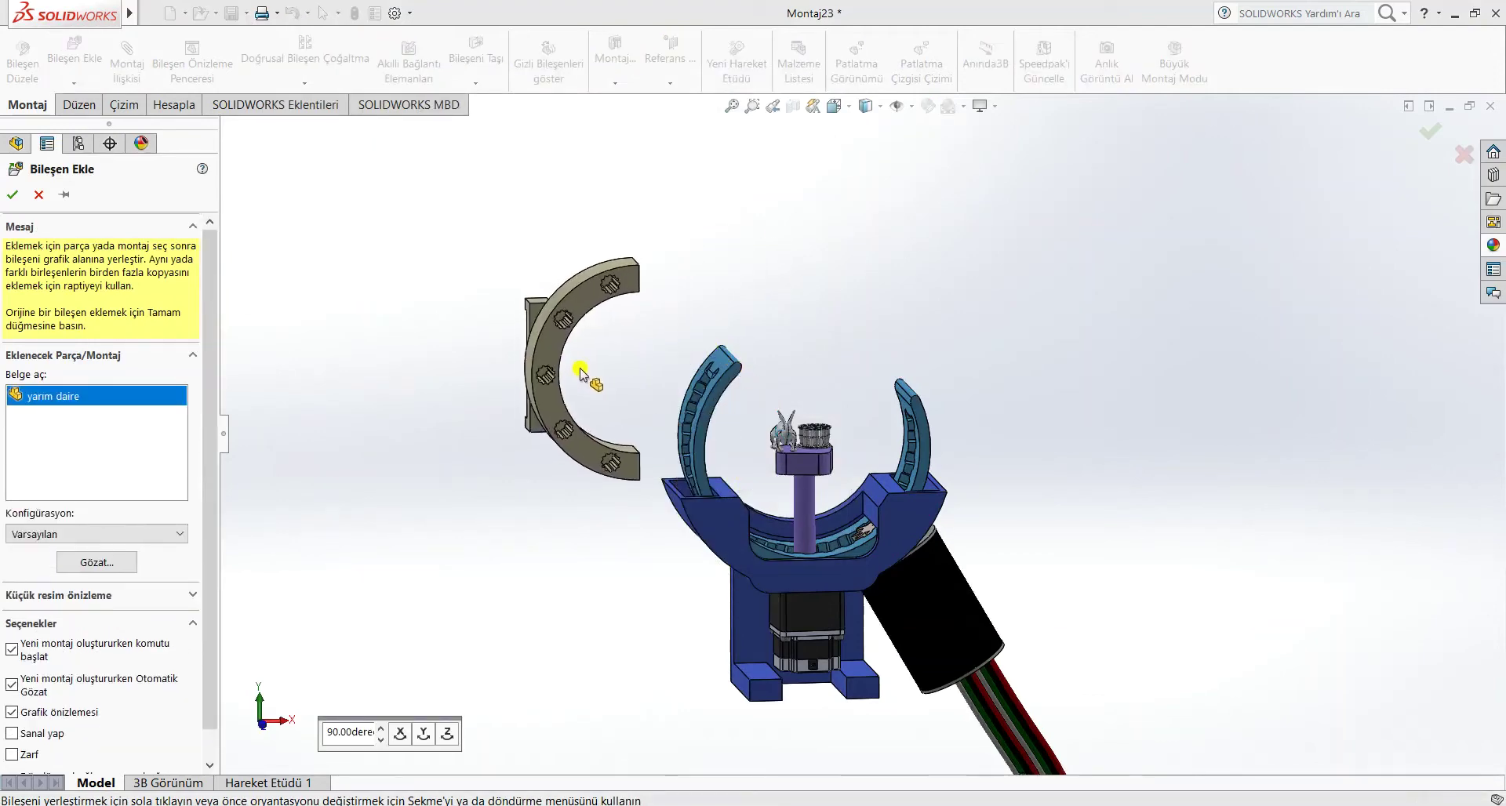
pyautogui.click(527, 362)
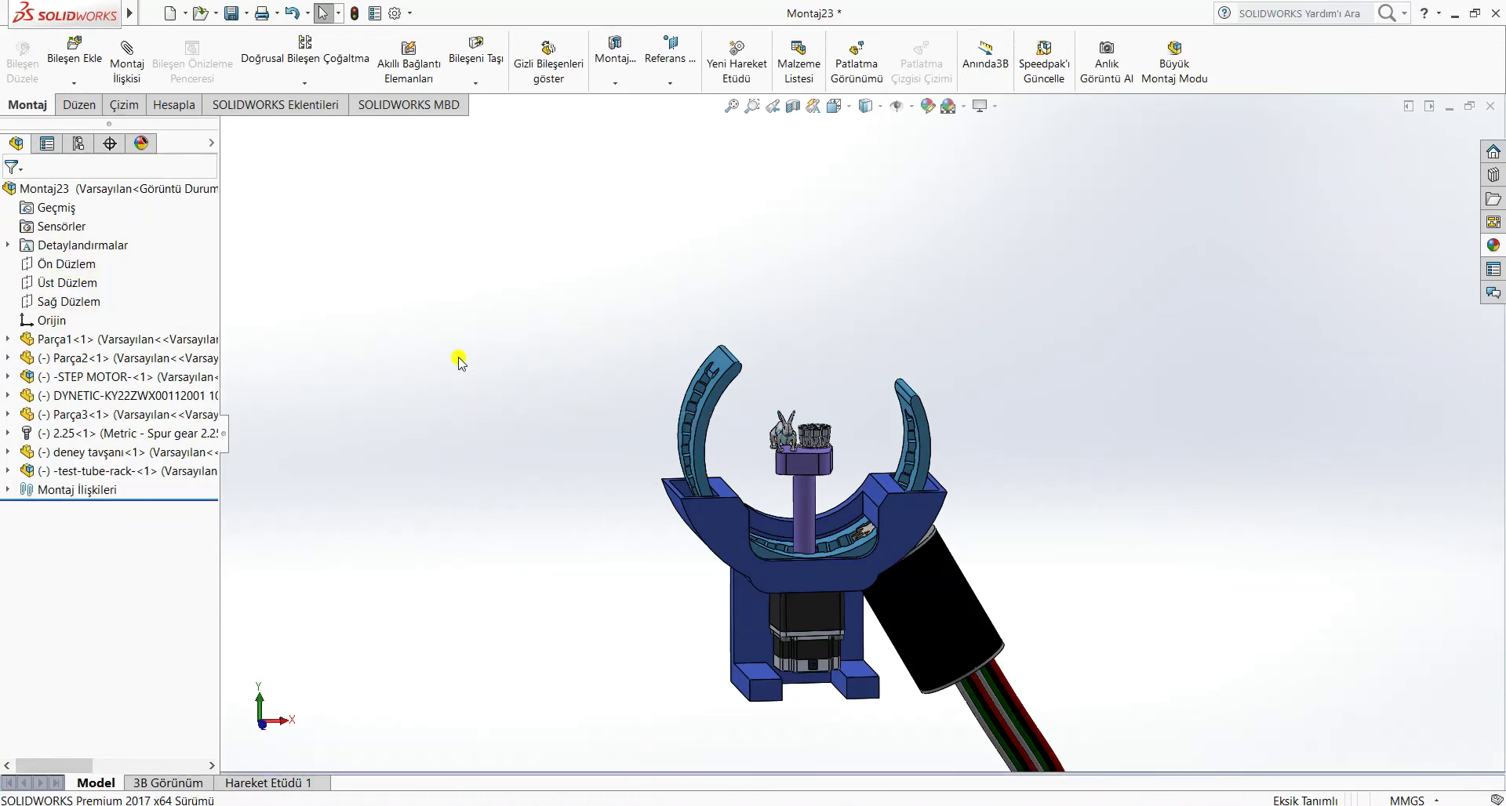
# - Insert the subassembly Montaj yarım daire from the deneme folder and place it beside the curved rack
pyautogui.click(74, 55)
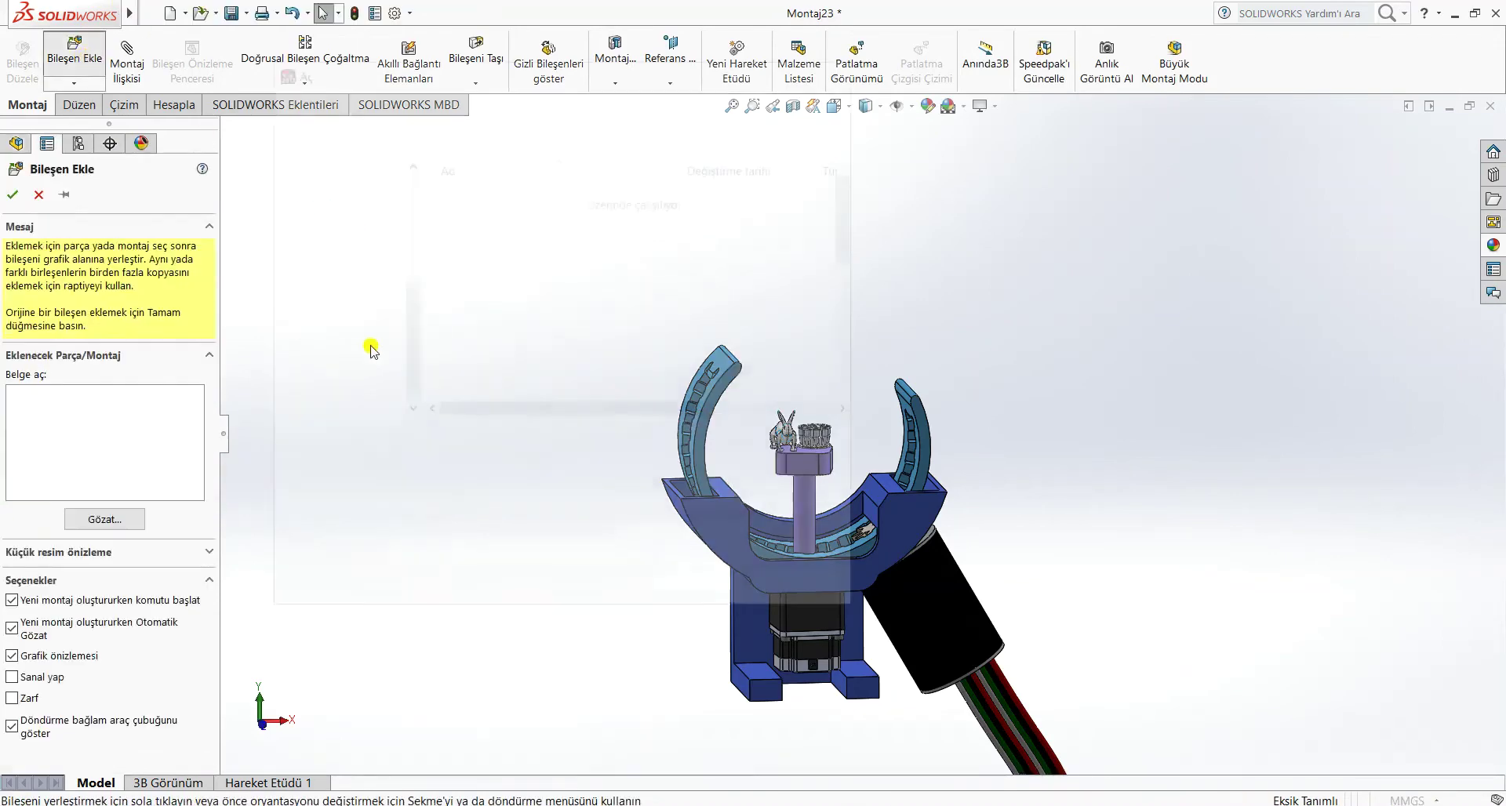
pyautogui.scroll(-5, 571, 345)
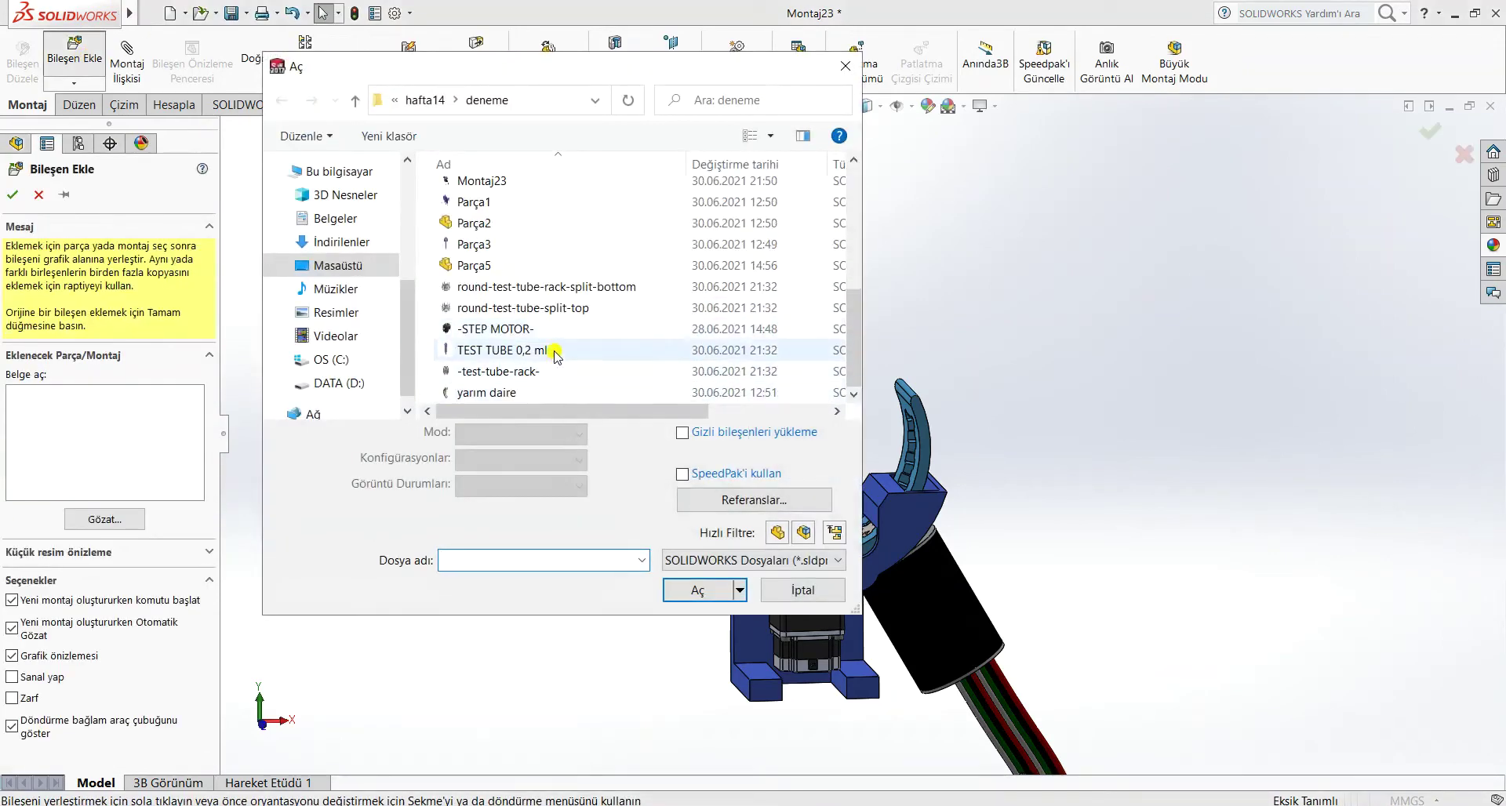
pyautogui.scroll(3, 545, 341)
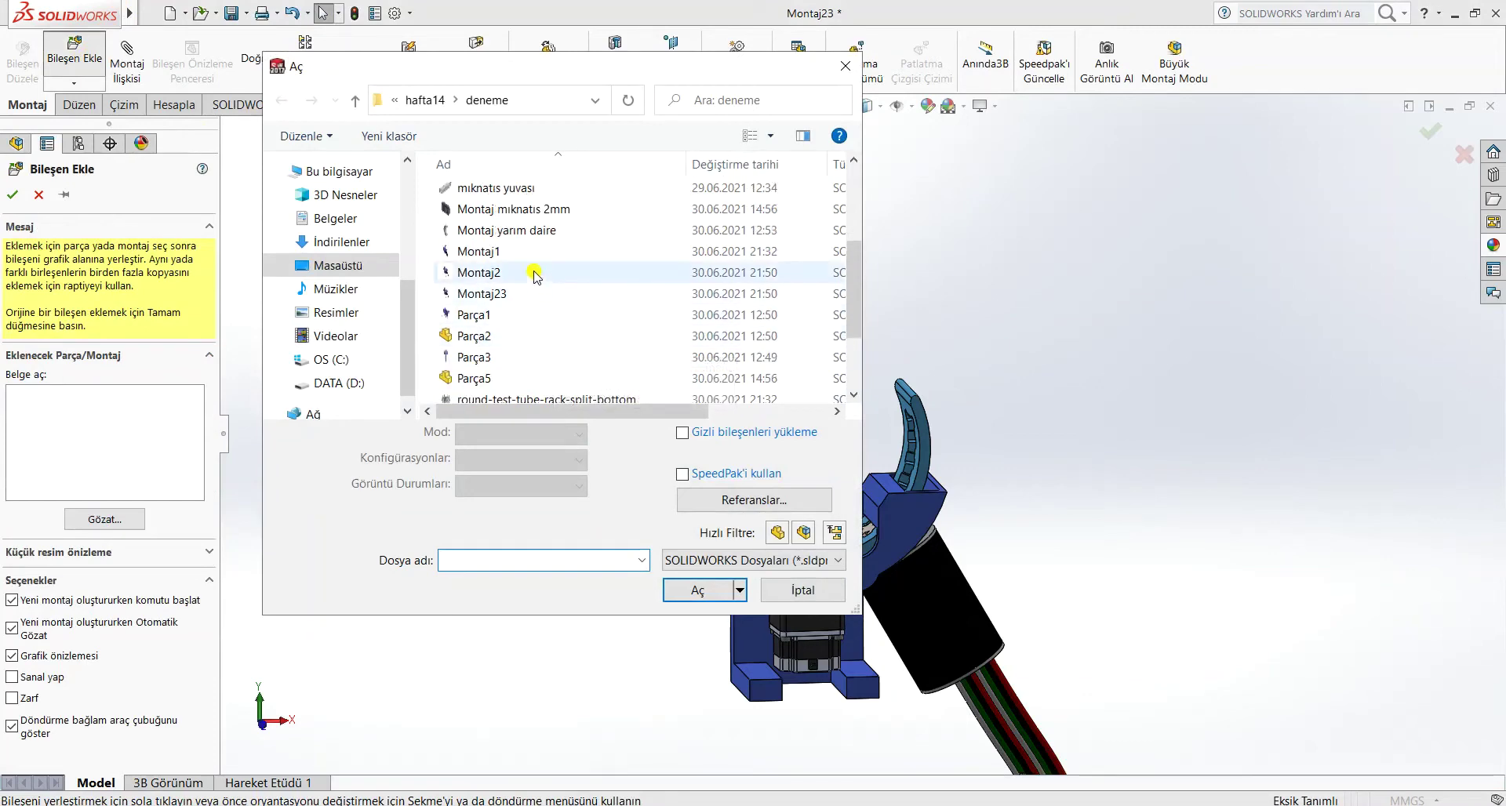
pyautogui.click(539, 232)
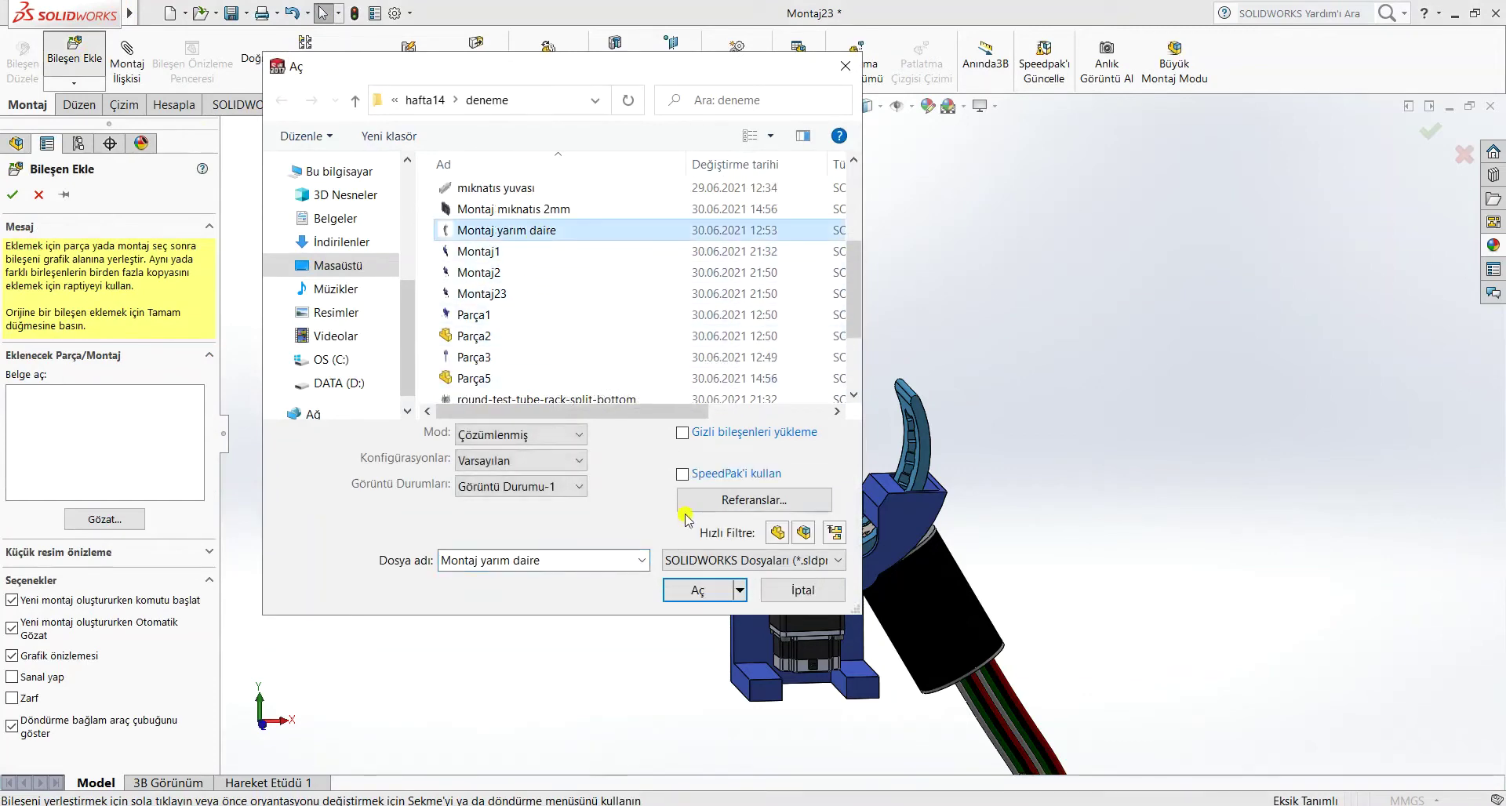
pyautogui.click(693, 590)
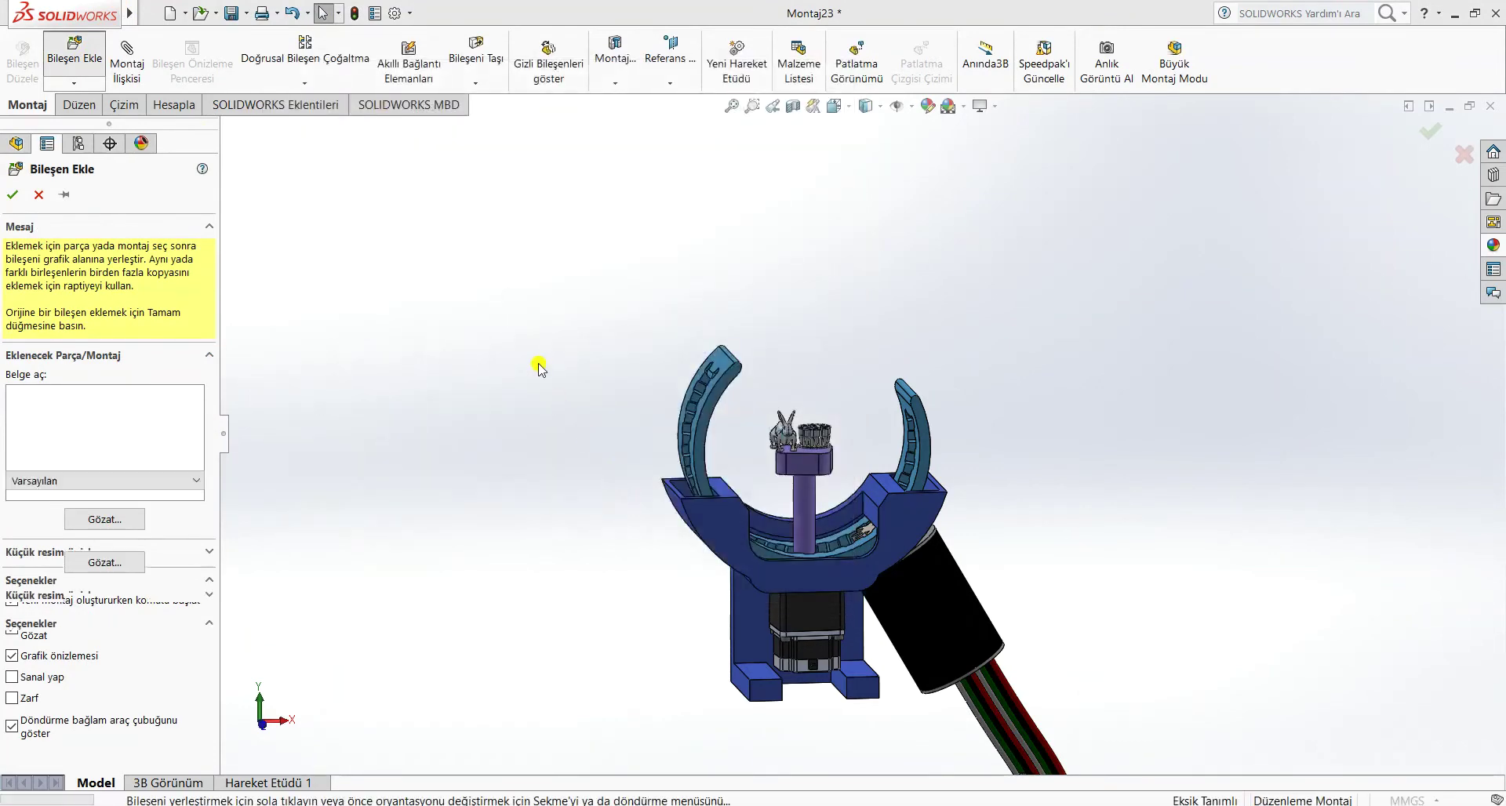
pyautogui.scroll(-3, 590, 389)
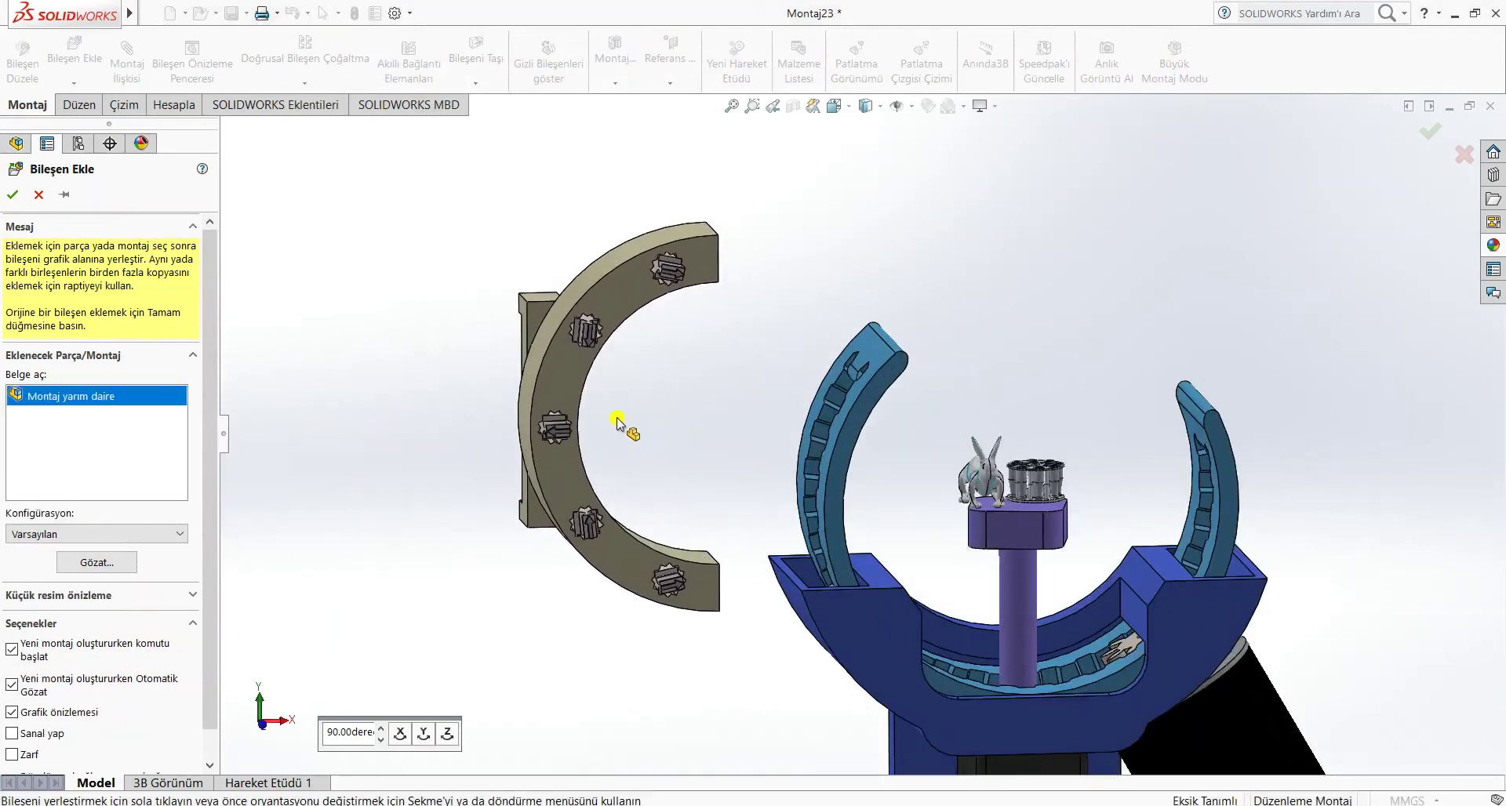
pyautogui.click(542, 354)
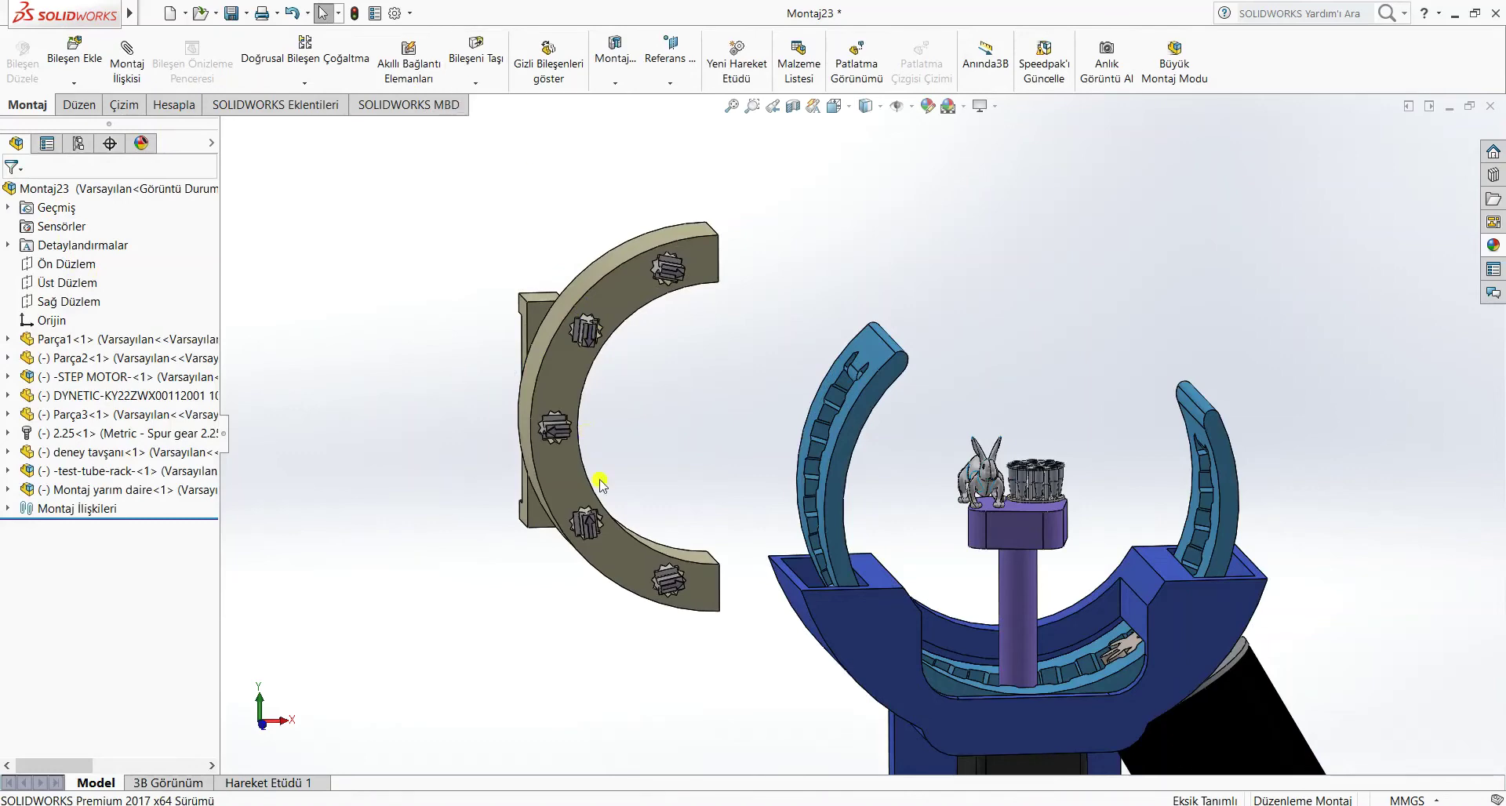
# - Rotate the inserted half-circle subassembly and add a coincident mate between its bracket's inner side face and the side face of Parça2
pyautogui.moveTo(600, 484); pyautogui.dragTo(110, 196, button='right')
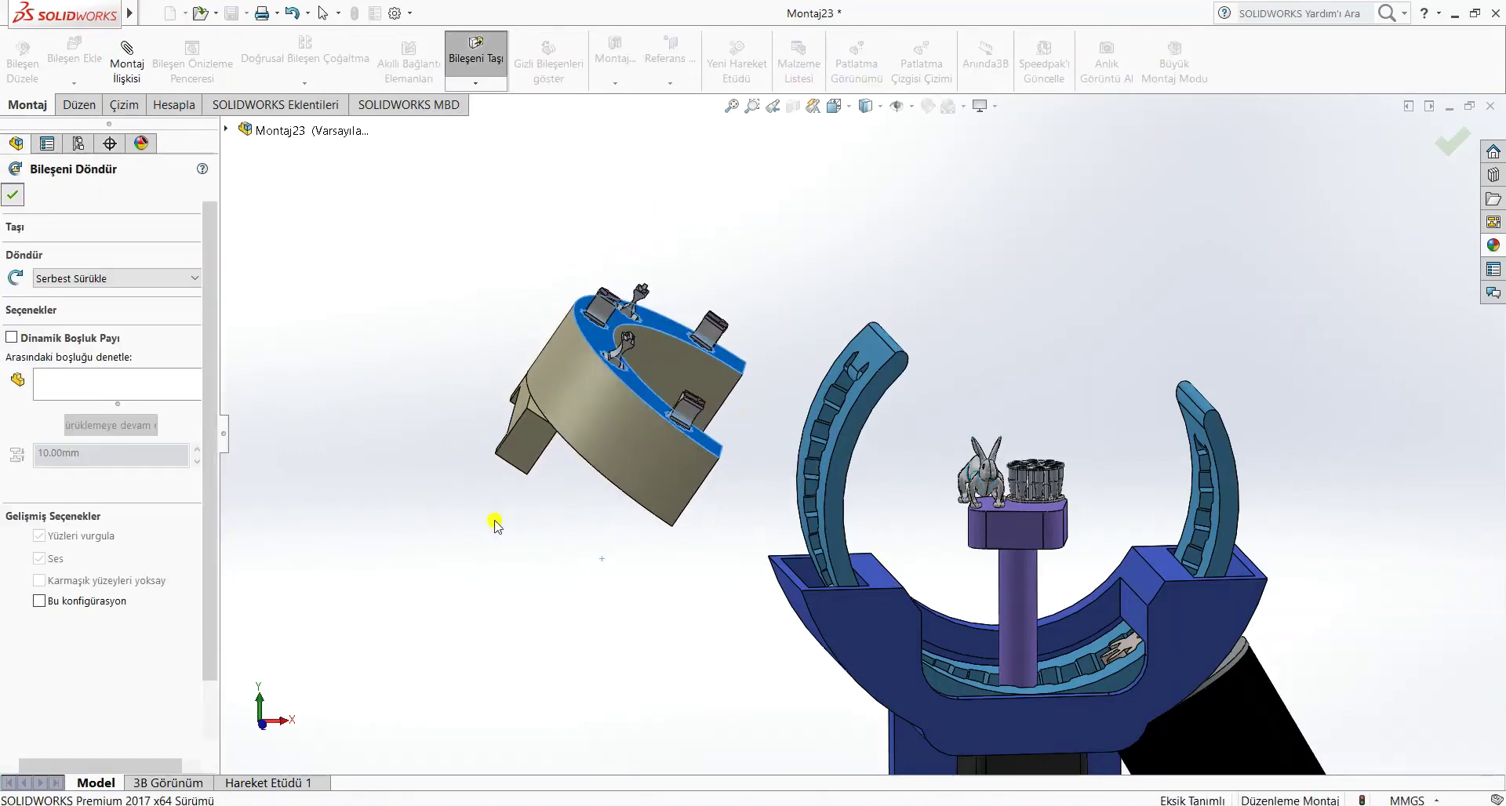
pyautogui.moveTo(494, 520); pyautogui.dragTo(787, 282, button='middle')
pyautogui.scroll(-1, 357, 544)
pyautogui.scroll(-2, 358, 545)
pyautogui.click(613, 293)
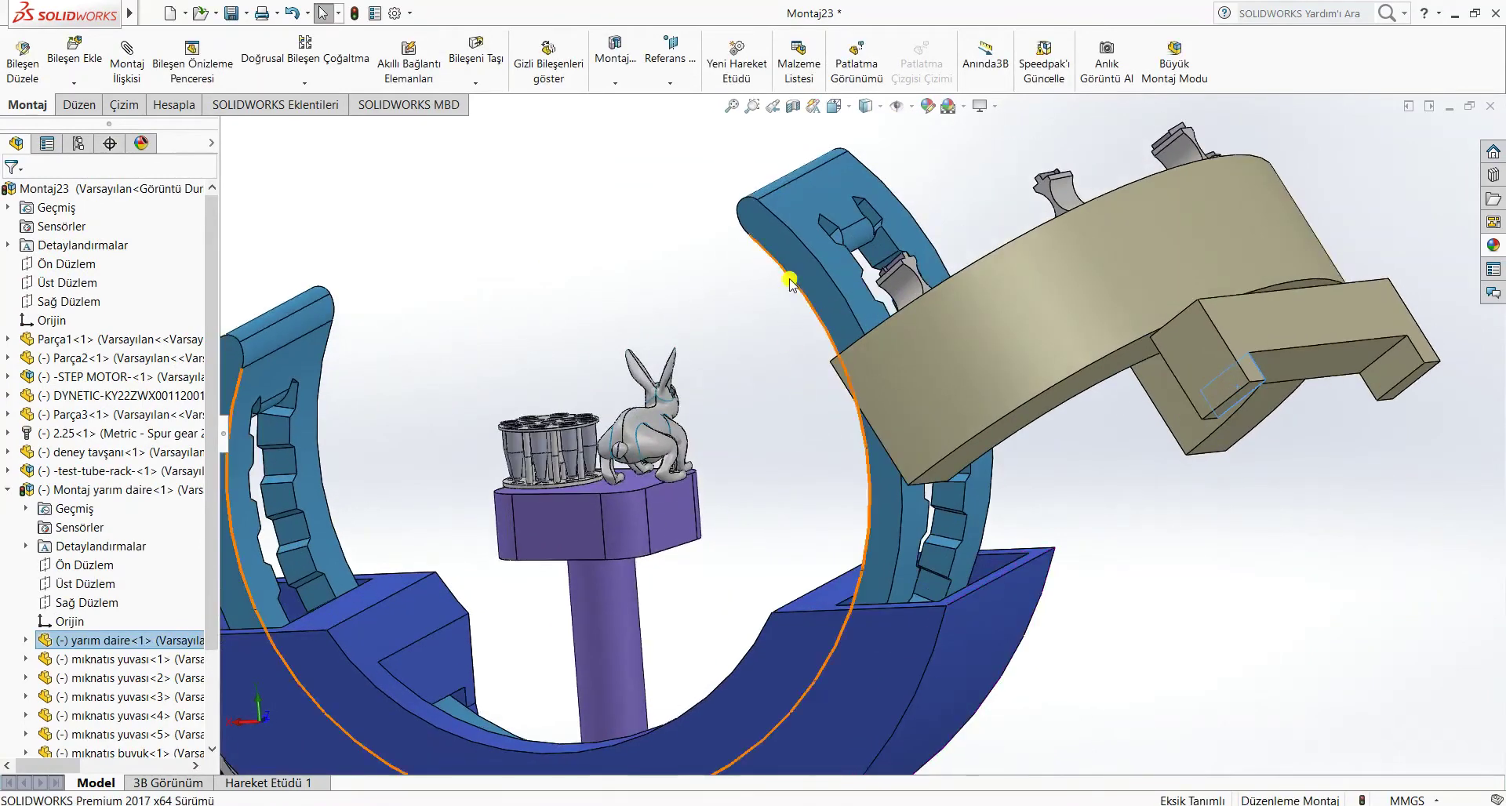
pyautogui.keyDown('ctrl'); pyautogui.click(795, 252); pyautogui.keyUp('ctrl')
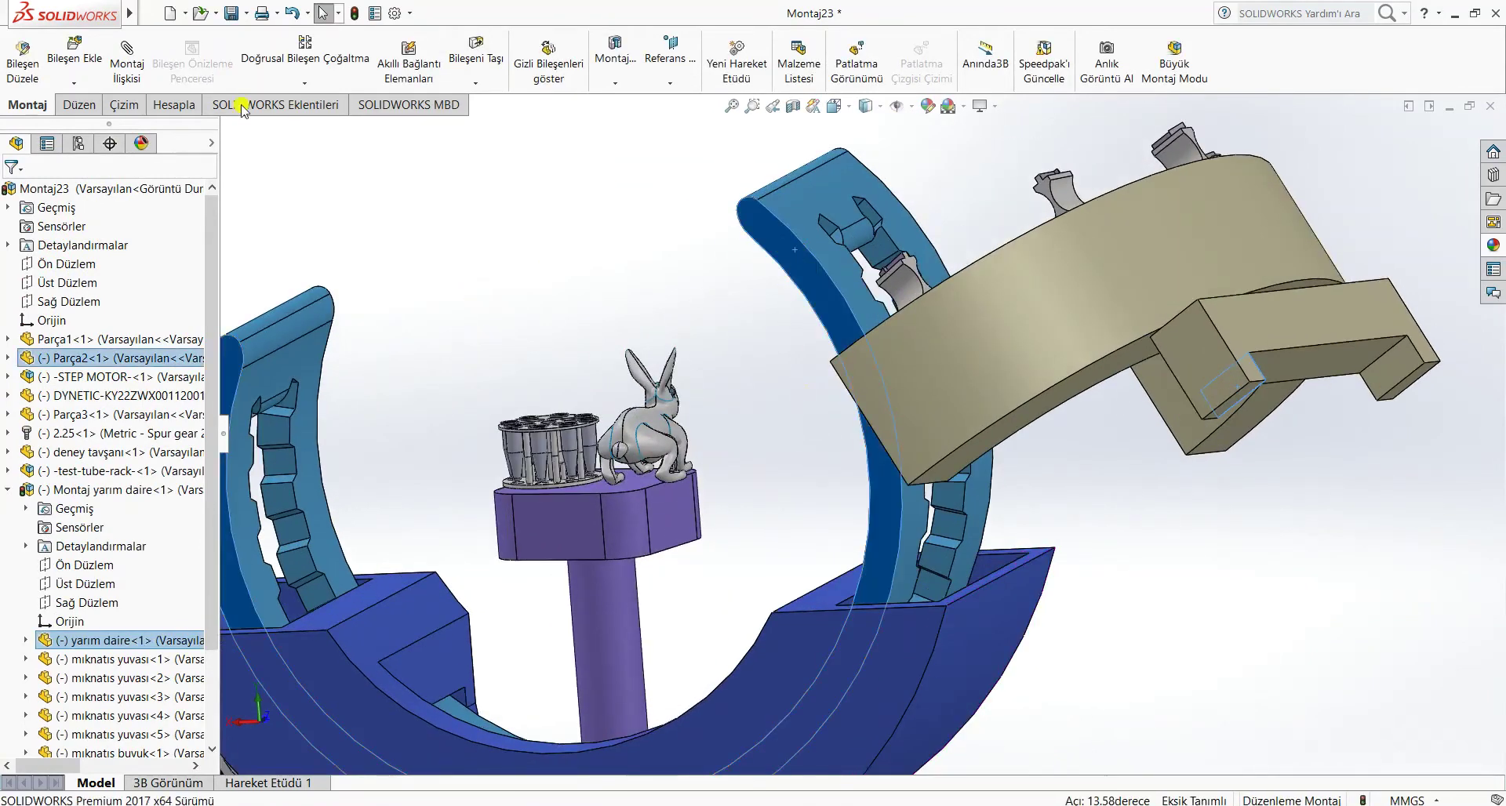
pyautogui.click(127, 63)
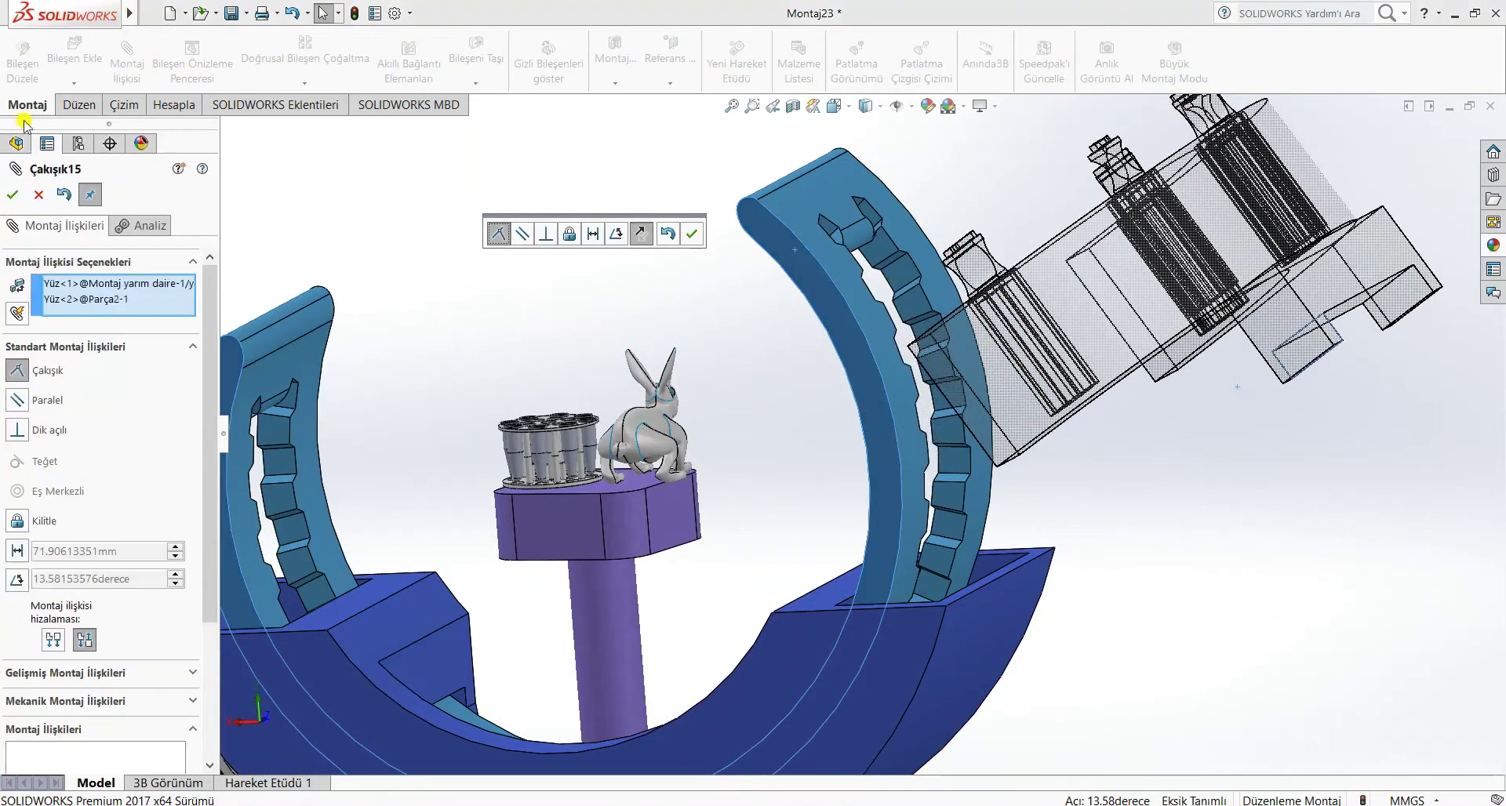
pyautogui.click(11, 194)
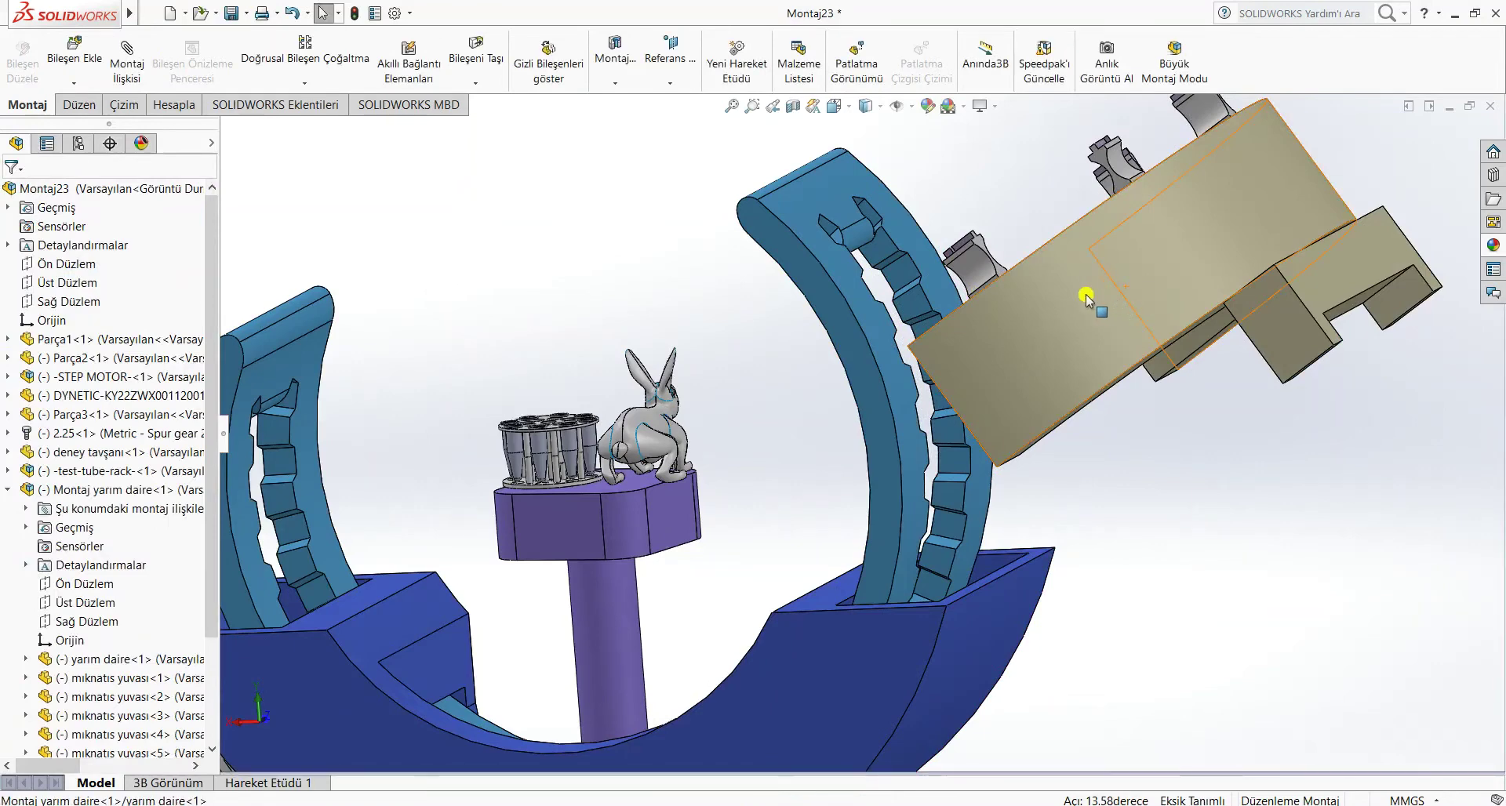
# - Move the half-circle subassembly over the rack's end and add a tangent mate between its bracket face and the curved inner face of Parça2
pyautogui.moveTo(1086, 299); pyautogui.dragTo(489, 271)
pyautogui.click(1112, 353)
pyautogui.moveTo(1138, 353); pyautogui.dragTo(1012, 377, button='middle')
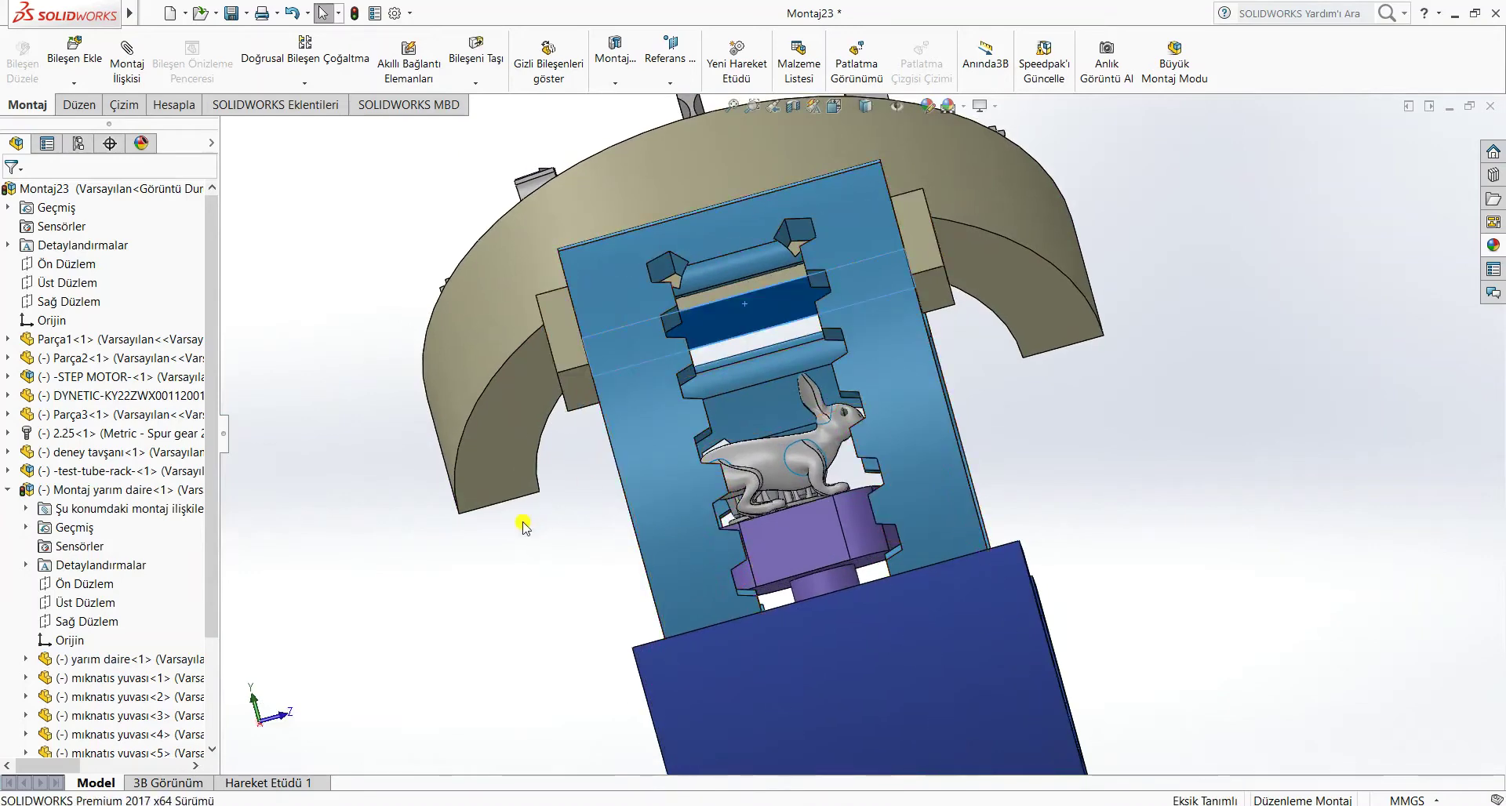
pyautogui.moveTo(520, 520); pyautogui.dragTo(766, 497, button='middle')
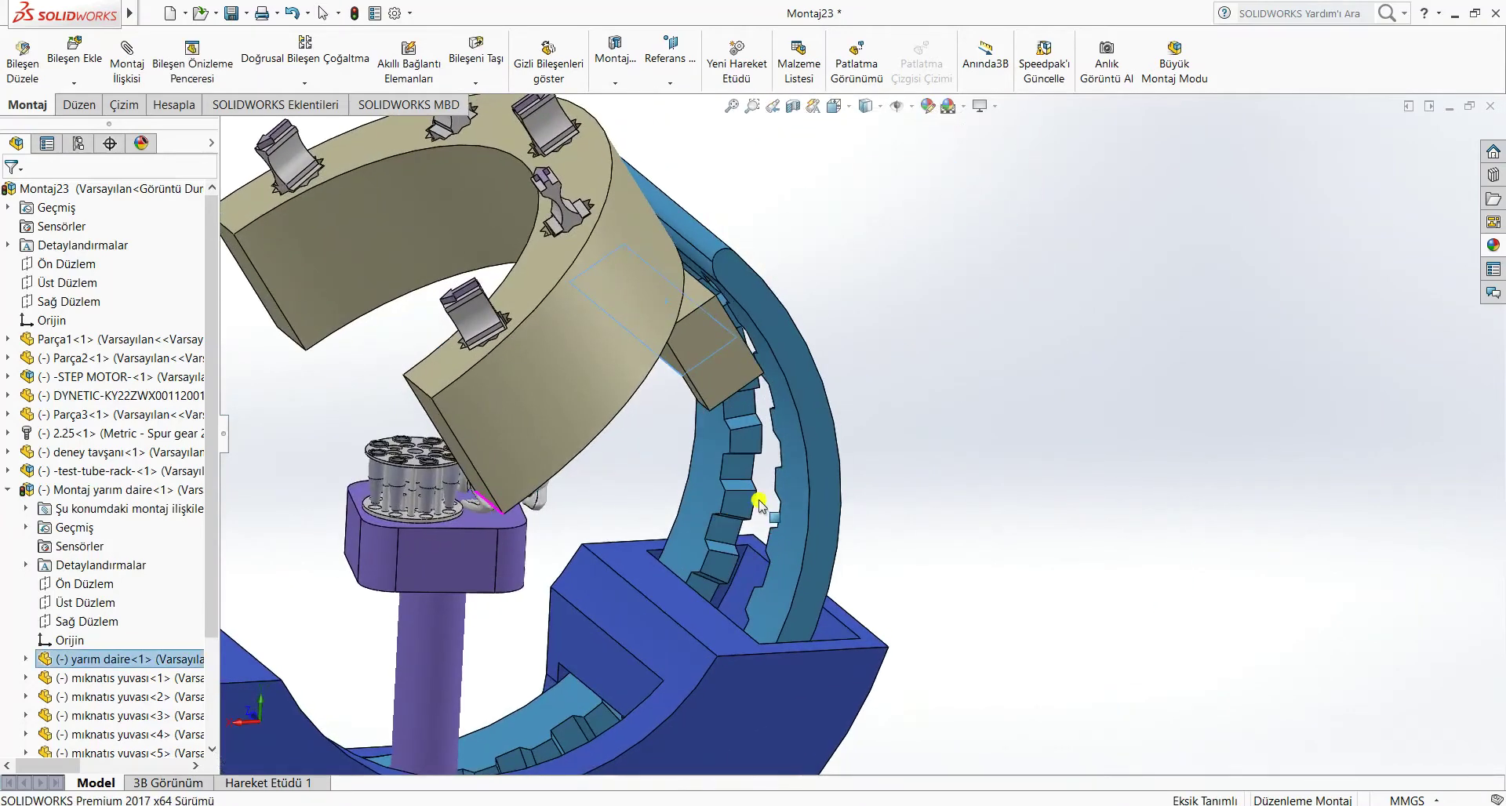
pyautogui.click(804, 451)
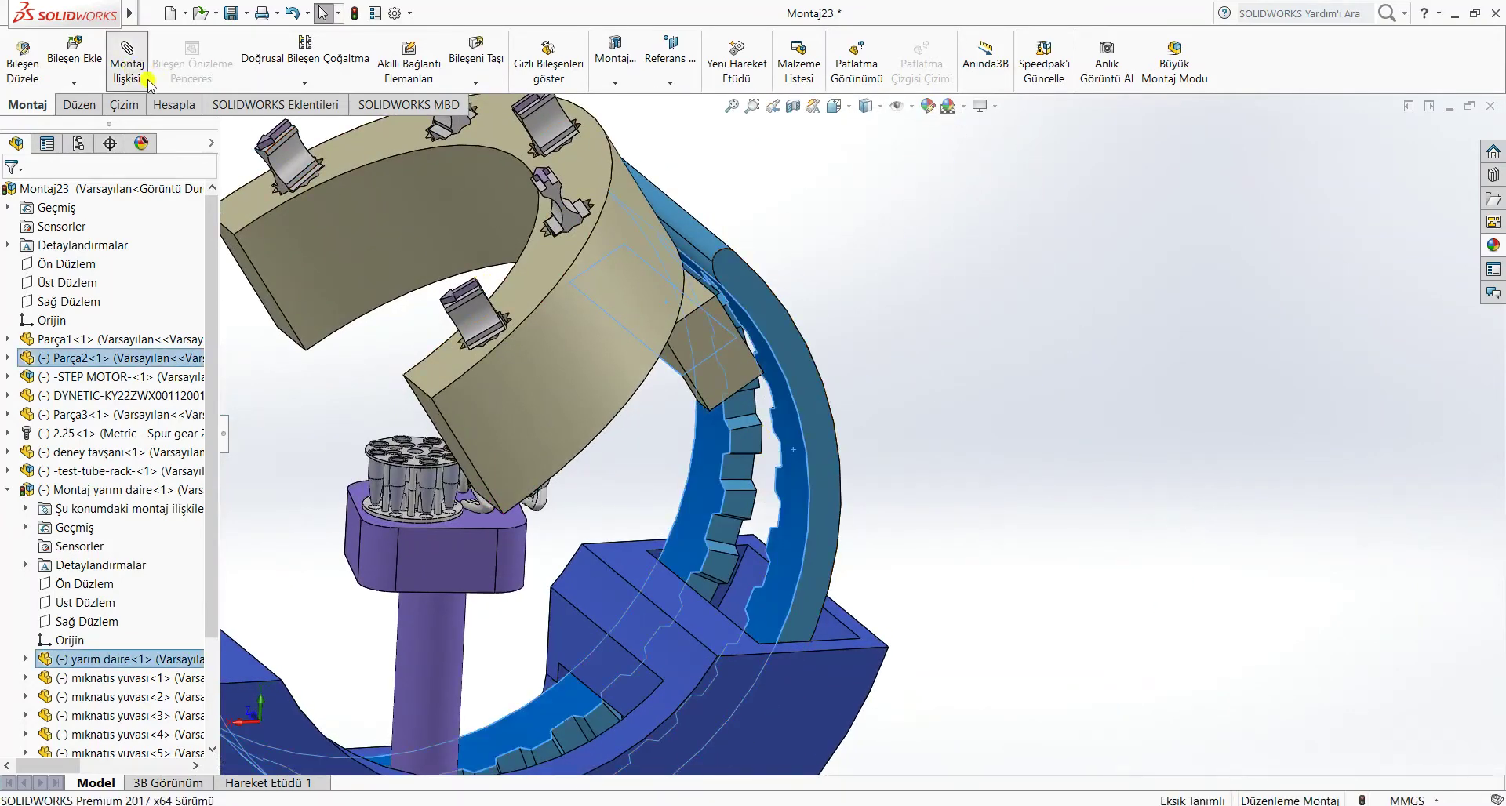
pyautogui.click(149, 80)
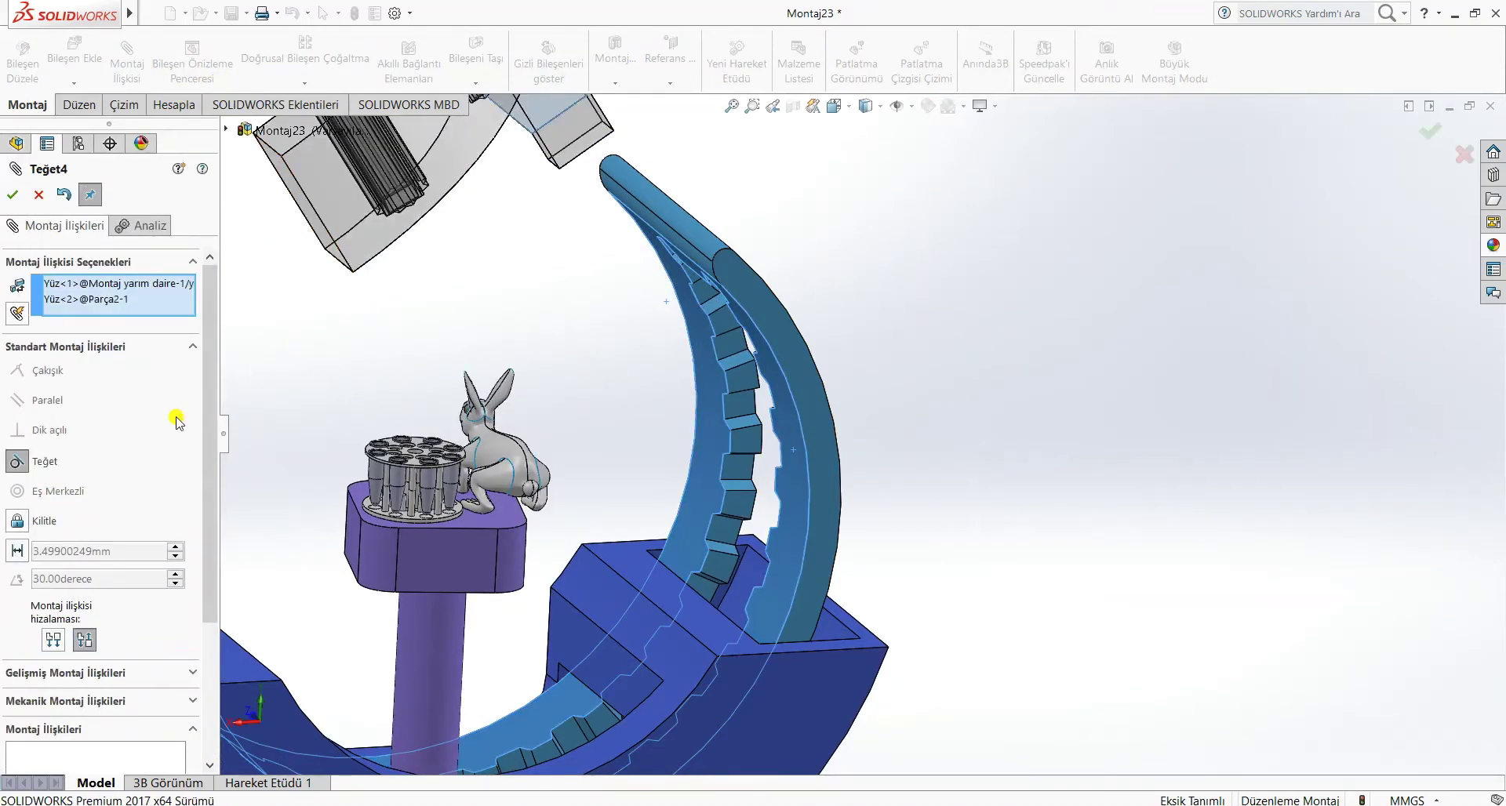
pyautogui.scroll(5, 830, 290)
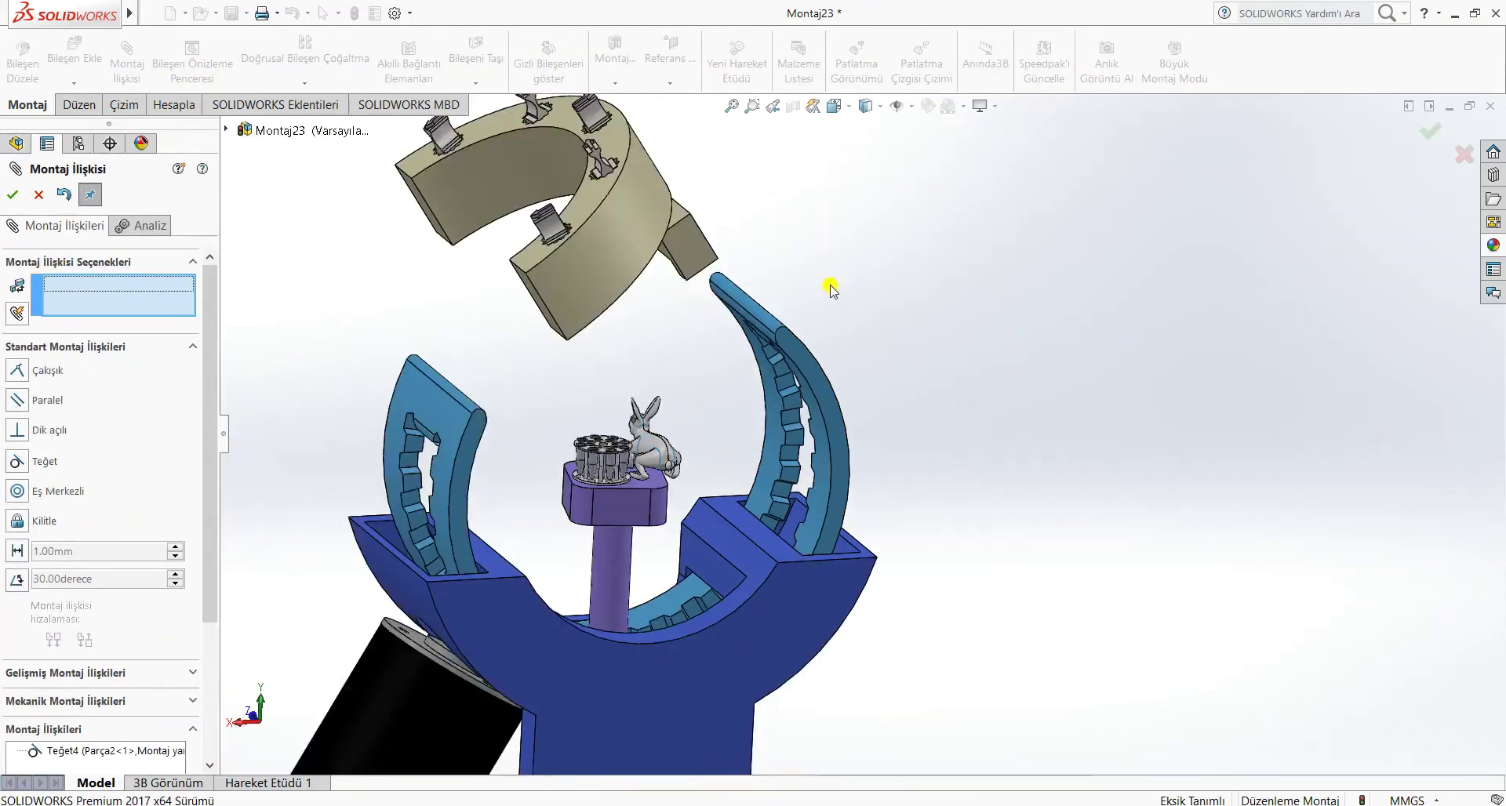
pyautogui.moveTo(720, 317); pyautogui.dragTo(693, 255)
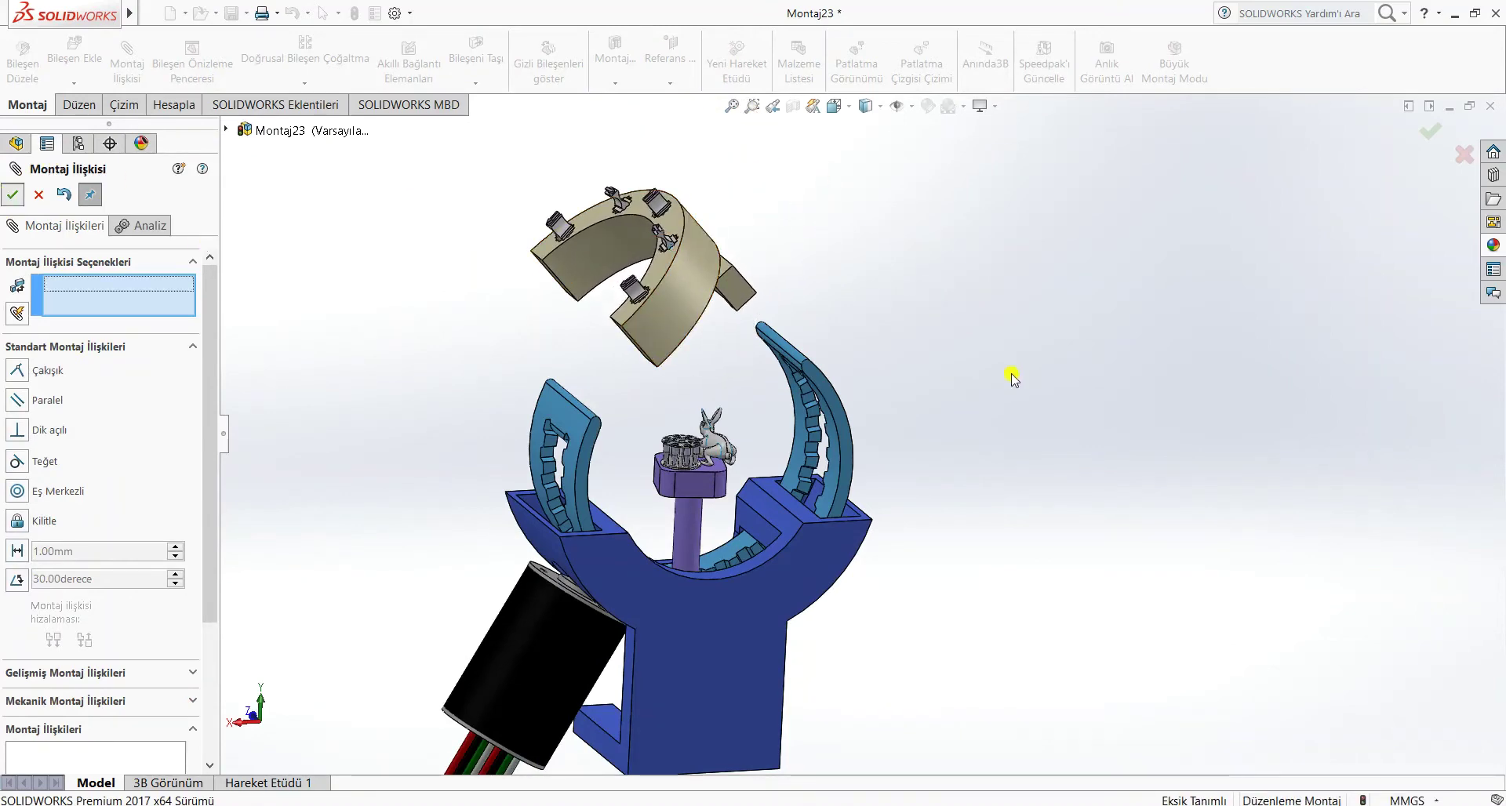
pyautogui.press('Escape')
pyautogui.moveTo(1003, 380); pyautogui.dragTo(870, 376, button='middle')
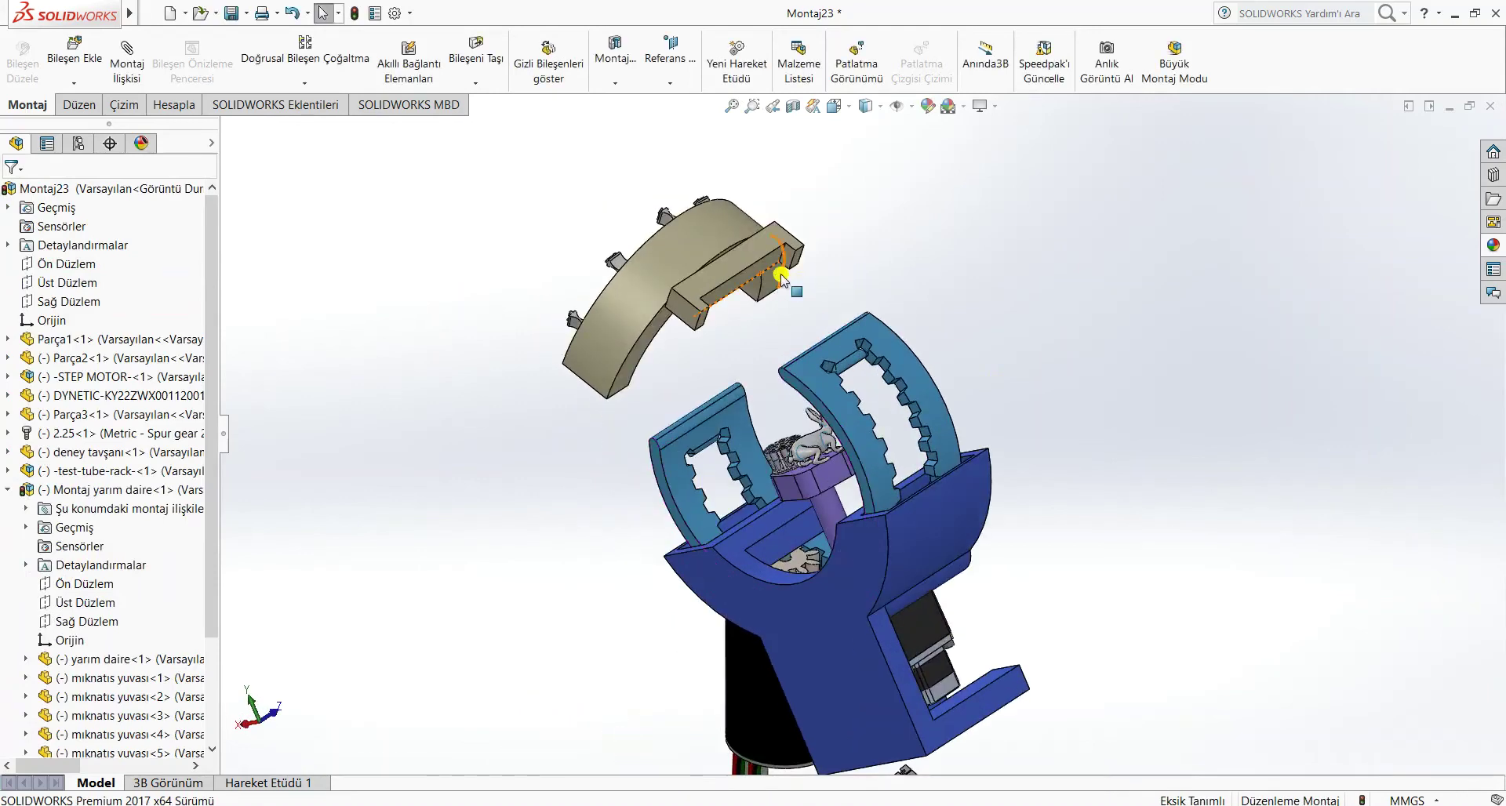
pyautogui.moveTo(899, 270); pyautogui.dragTo(1001, 279, button='middle')
pyautogui.scroll(-5, 891, 356)
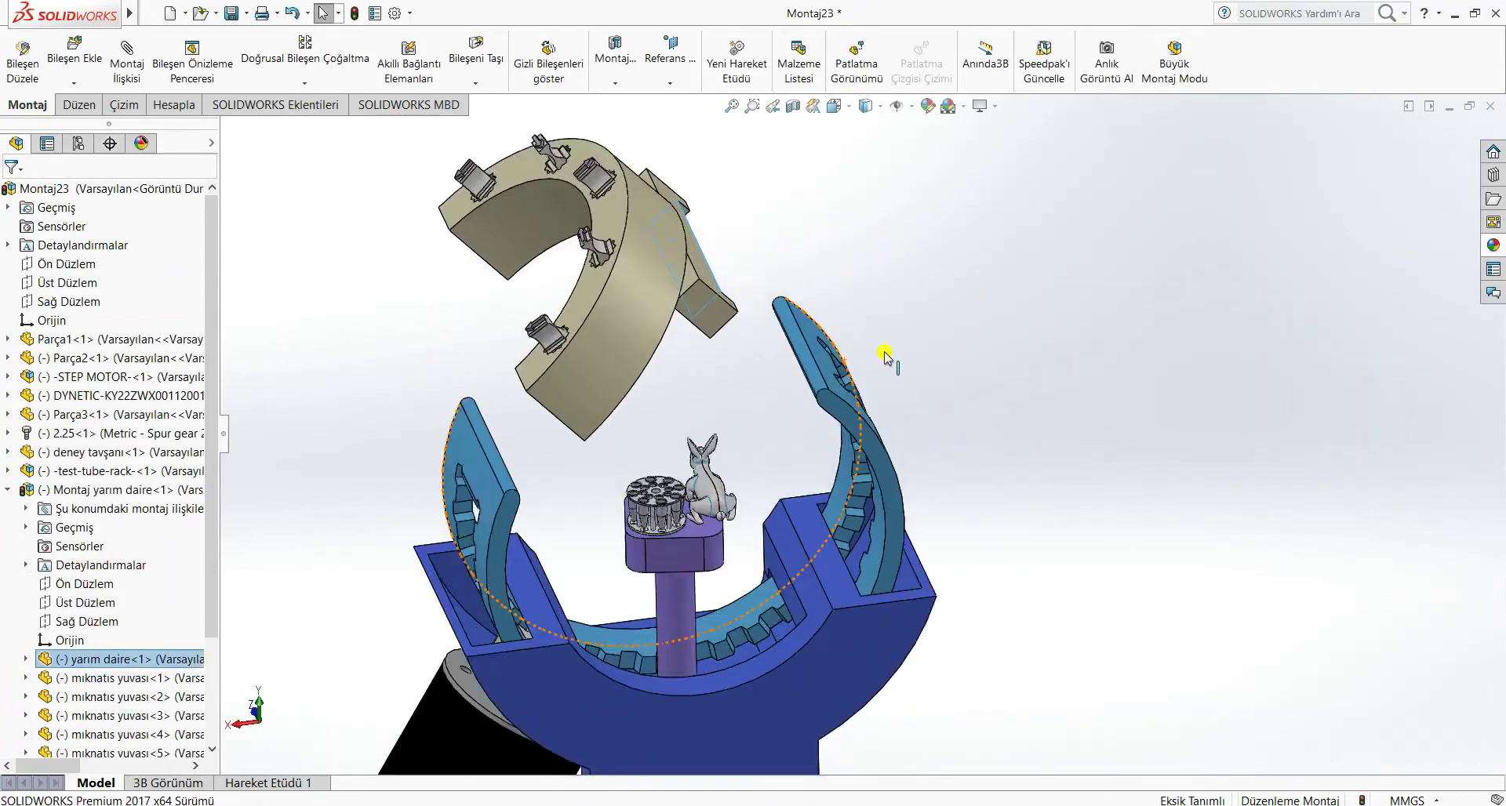
pyautogui.moveTo(894, 361); pyautogui.dragTo(929, 347, button='middle')
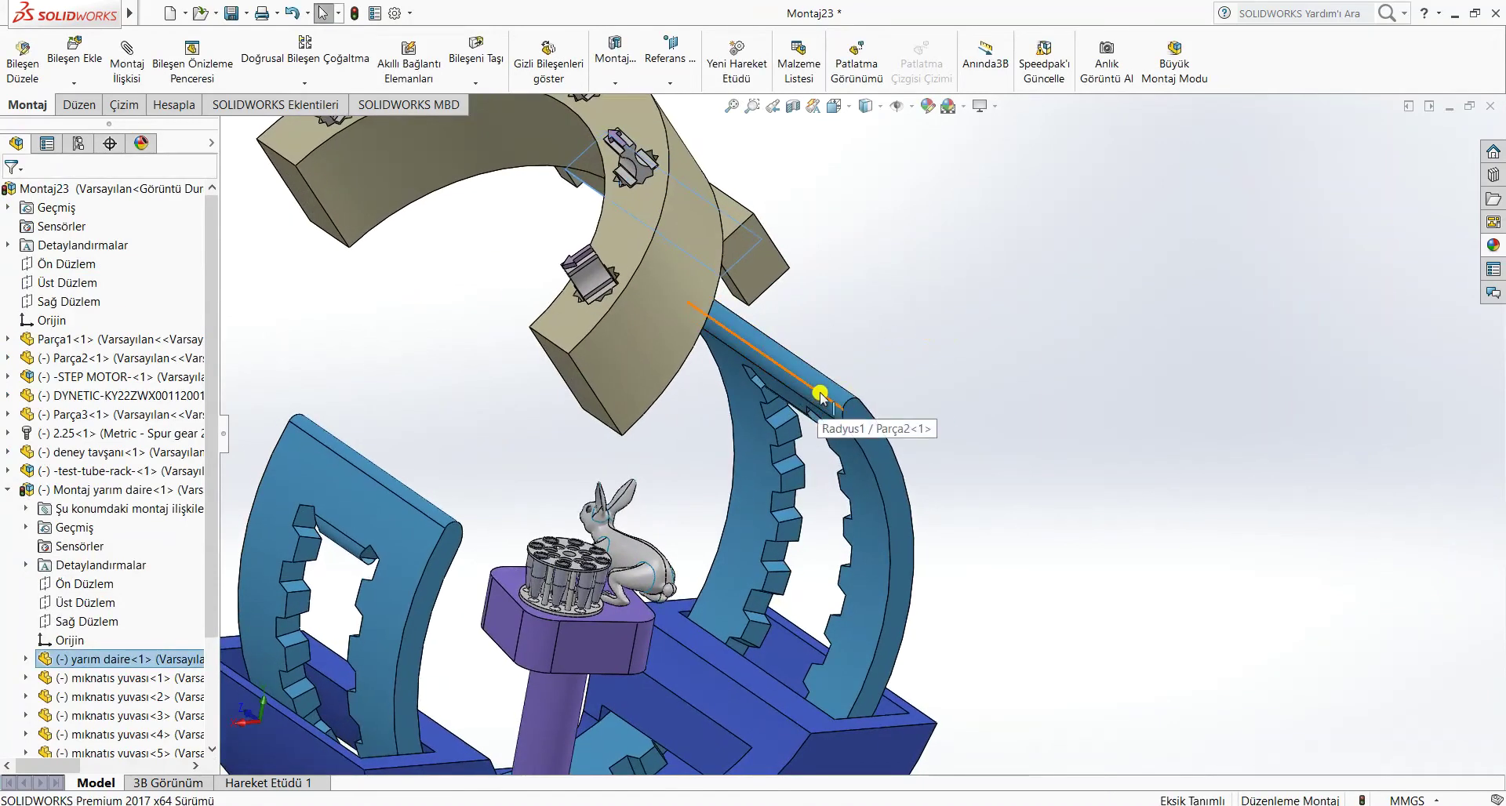
pyautogui.click(127, 65)
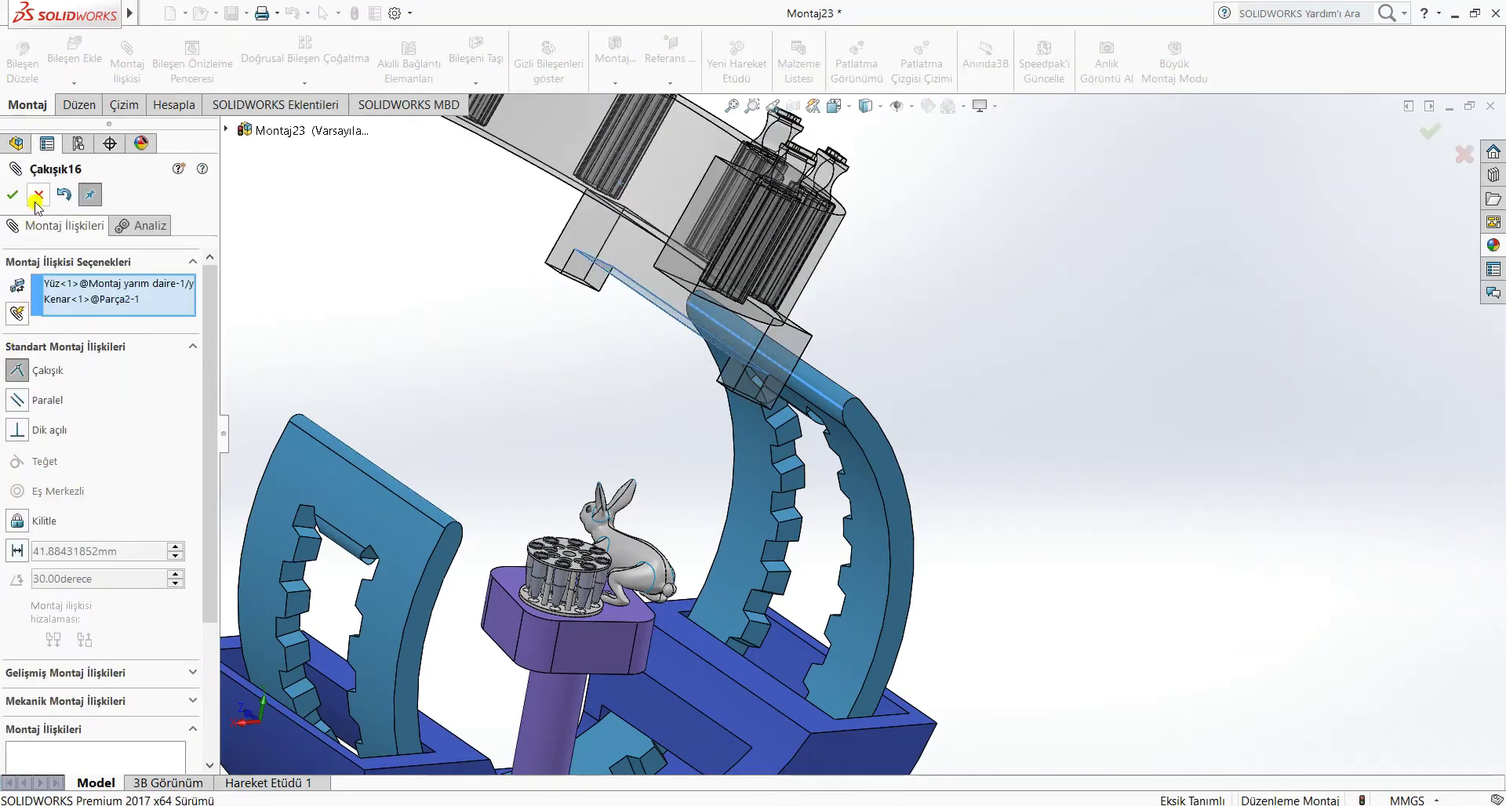
pyautogui.click(36, 199)
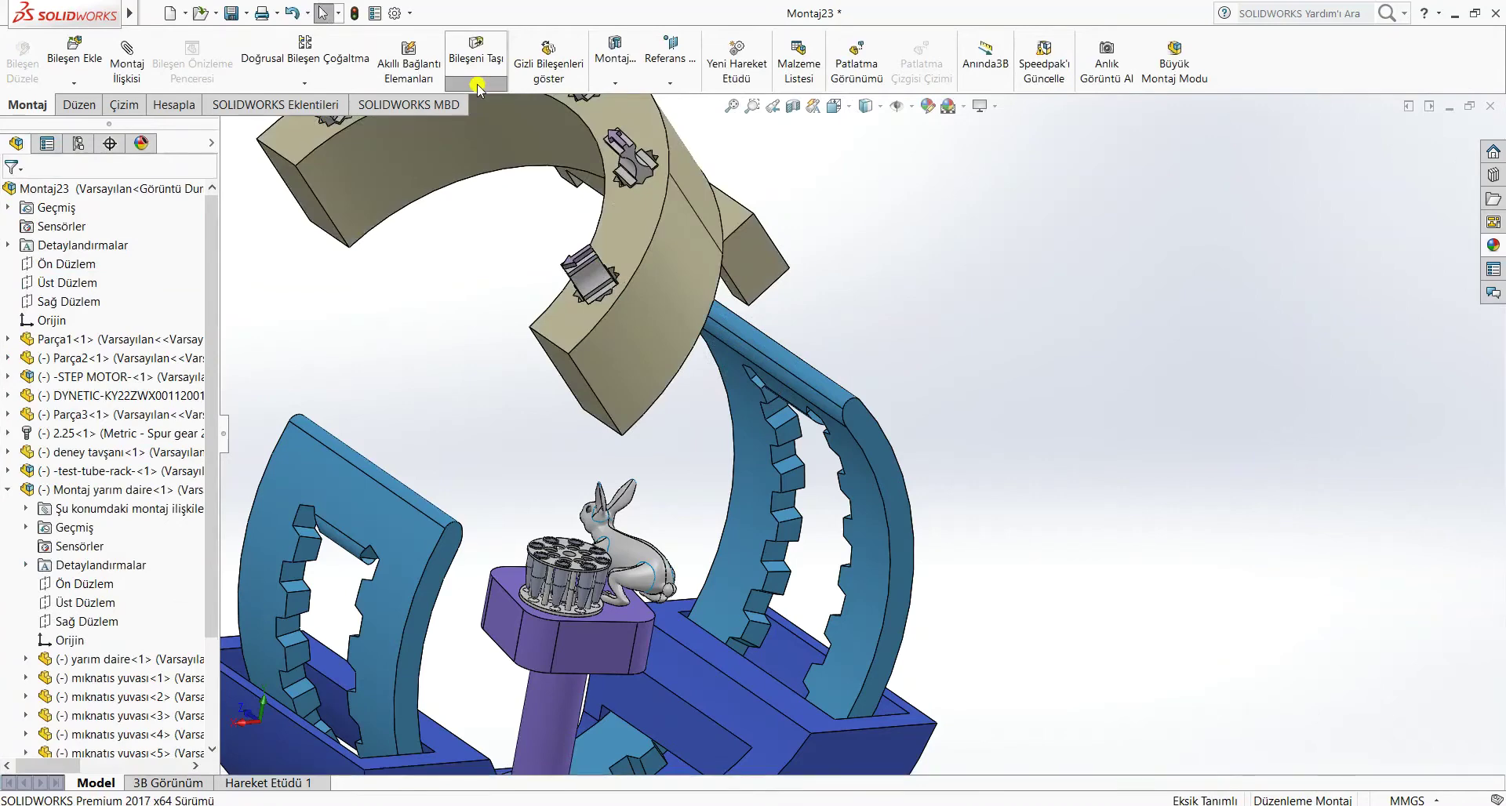
pyautogui.click(475, 83)
pyautogui.click(508, 101)
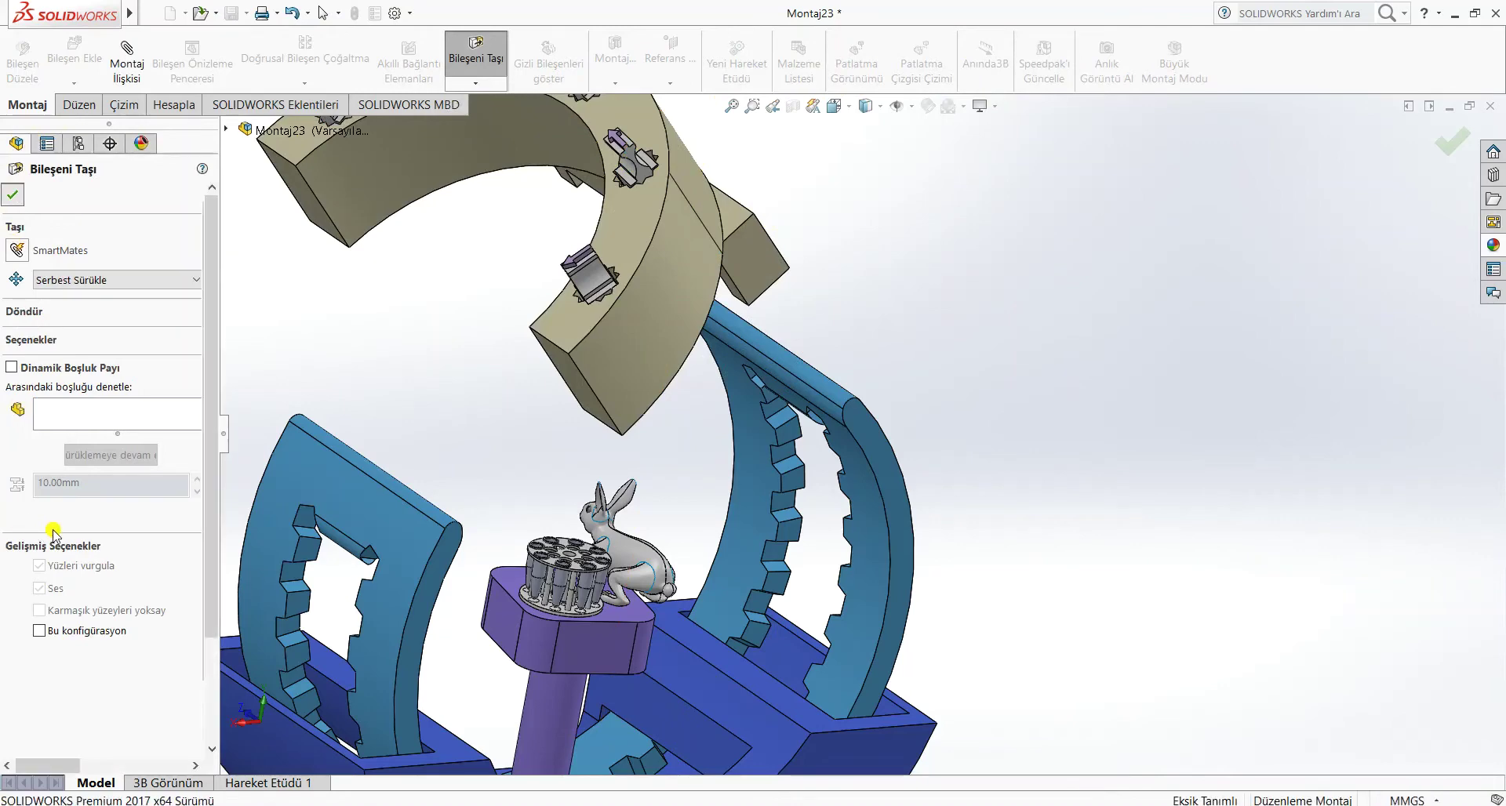
pyautogui.press('Escape')
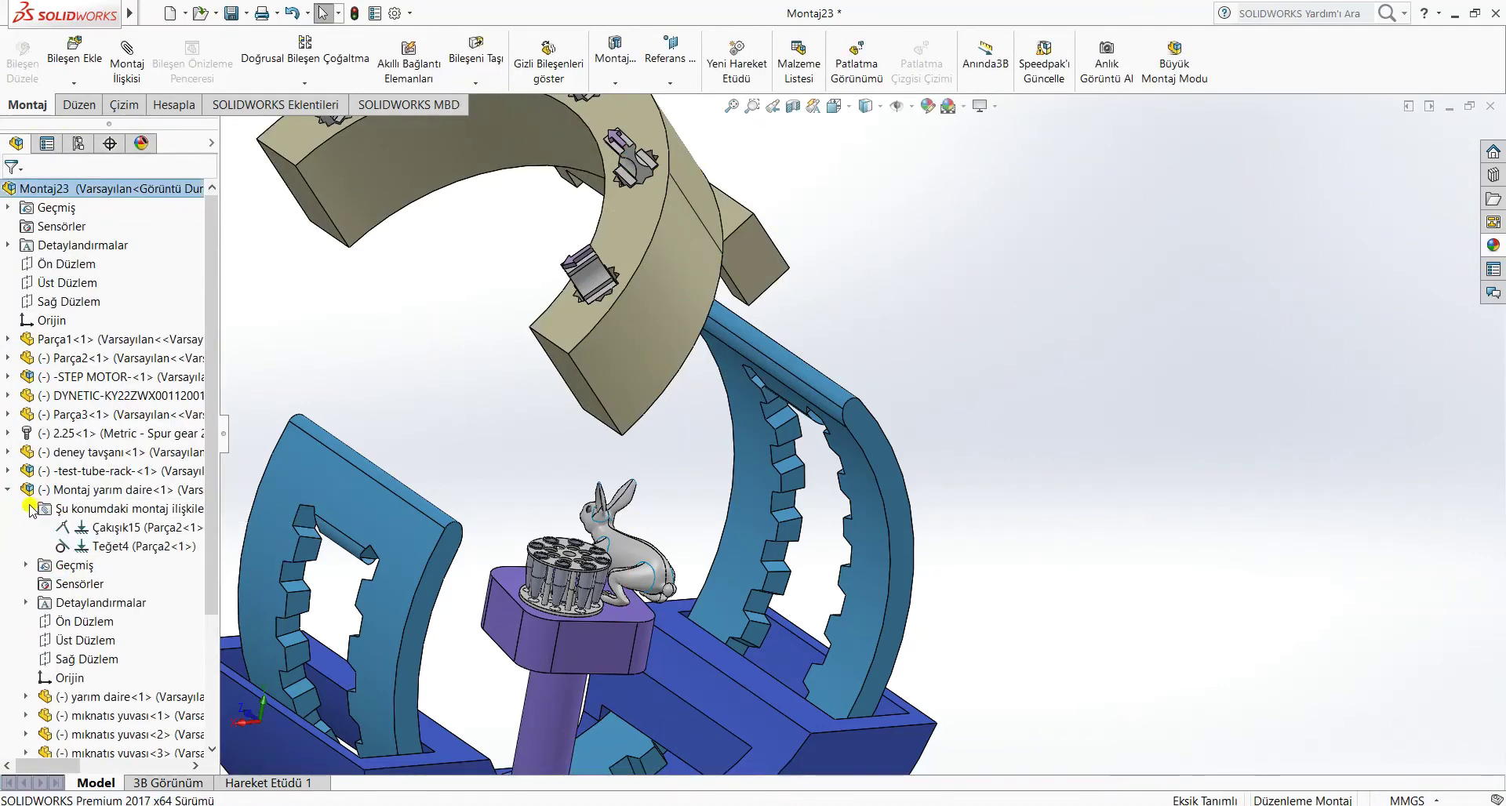
# - Show the mates of Montaj yarım daire and try rotating the subassembly freely above the curved rack
pyautogui.click(28, 508)
pyautogui.click(487, 88)
pyautogui.click(510, 121)
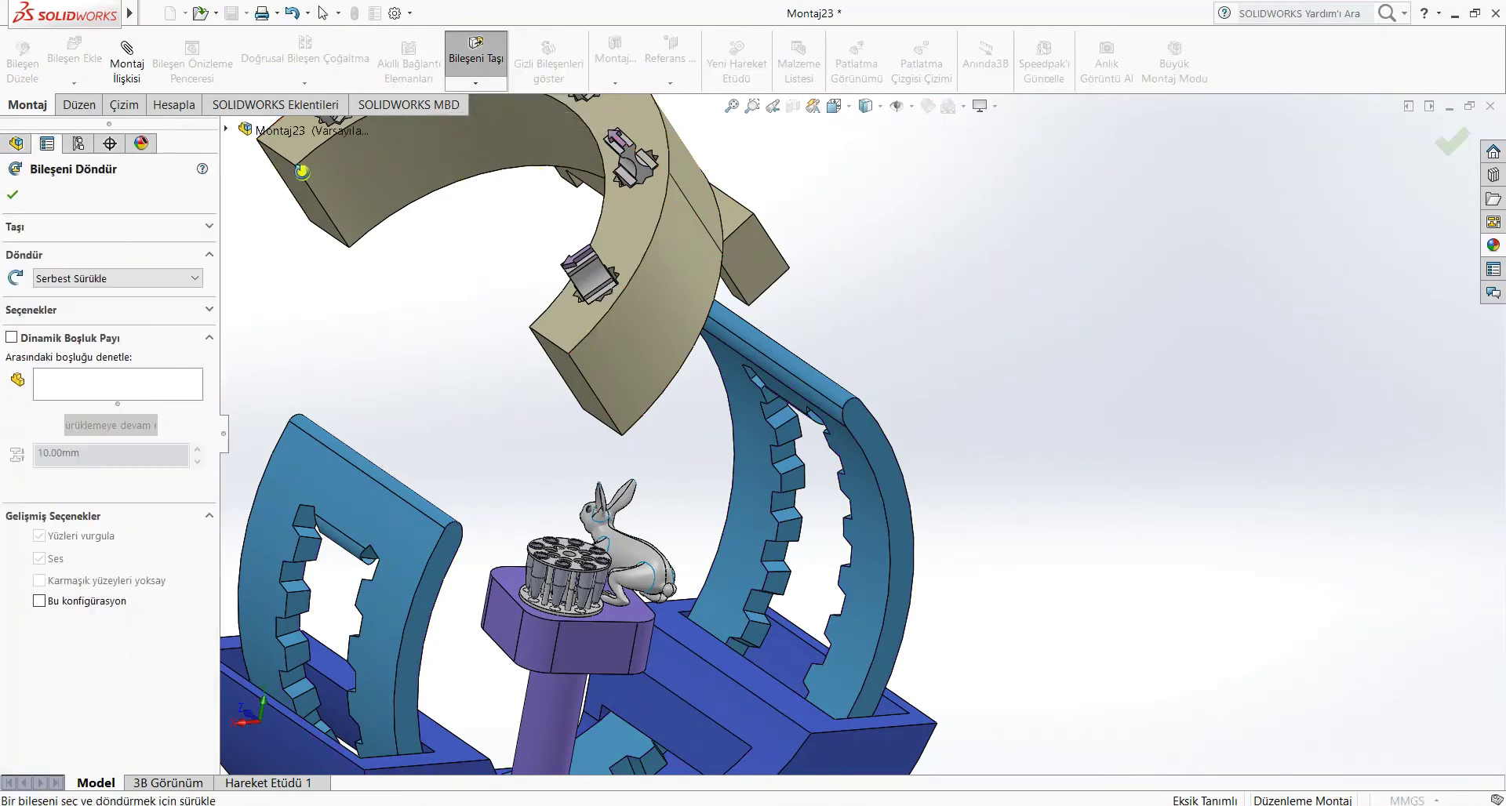
pyautogui.moveTo(334, 192); pyautogui.dragTo(397, 319)
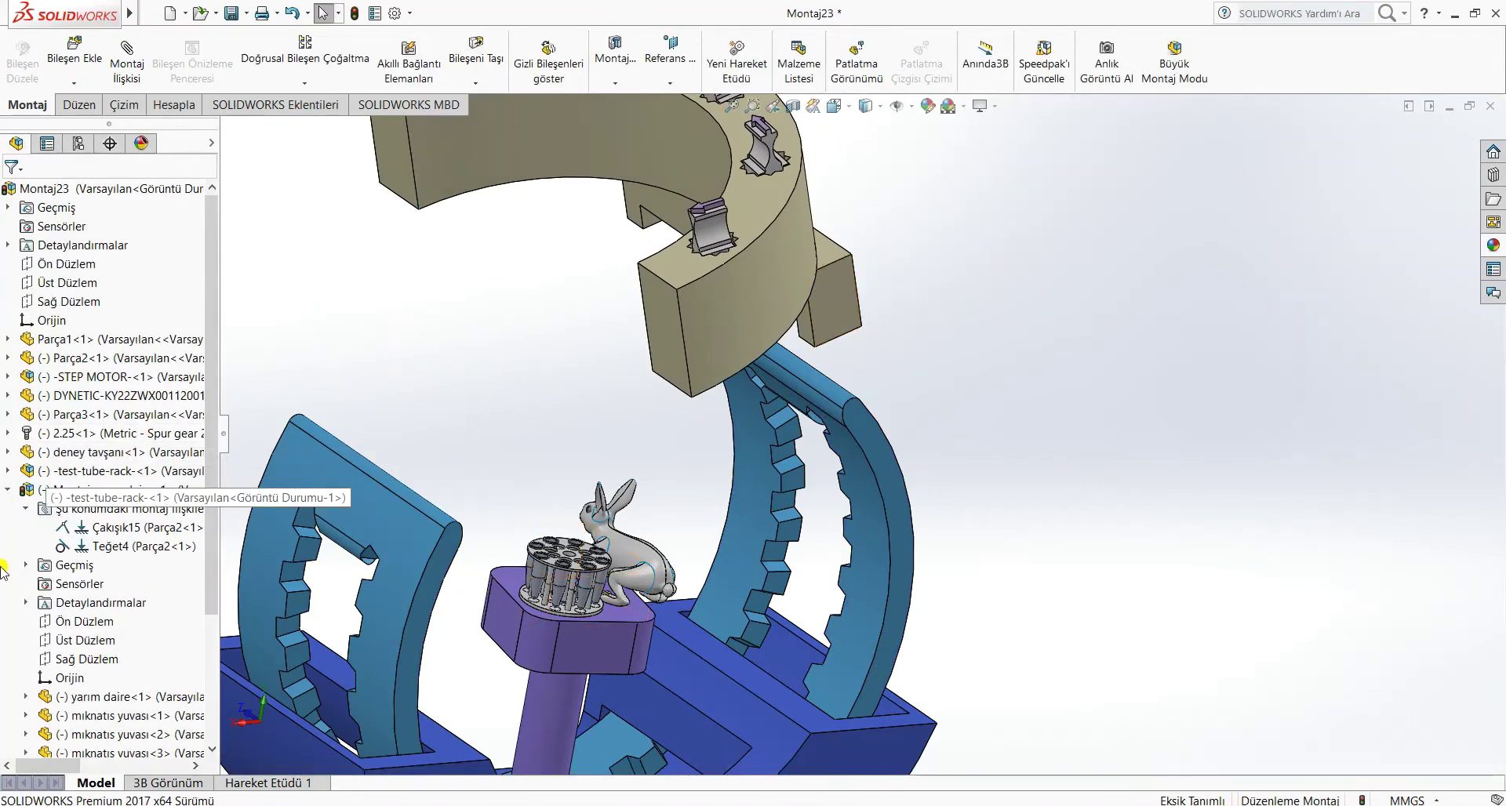
# - Delete the tangent mate Teğet4 between Montaj yarım daire and Parça2
pyautogui.rightClick(83, 545)
pyautogui.click(174, 594)
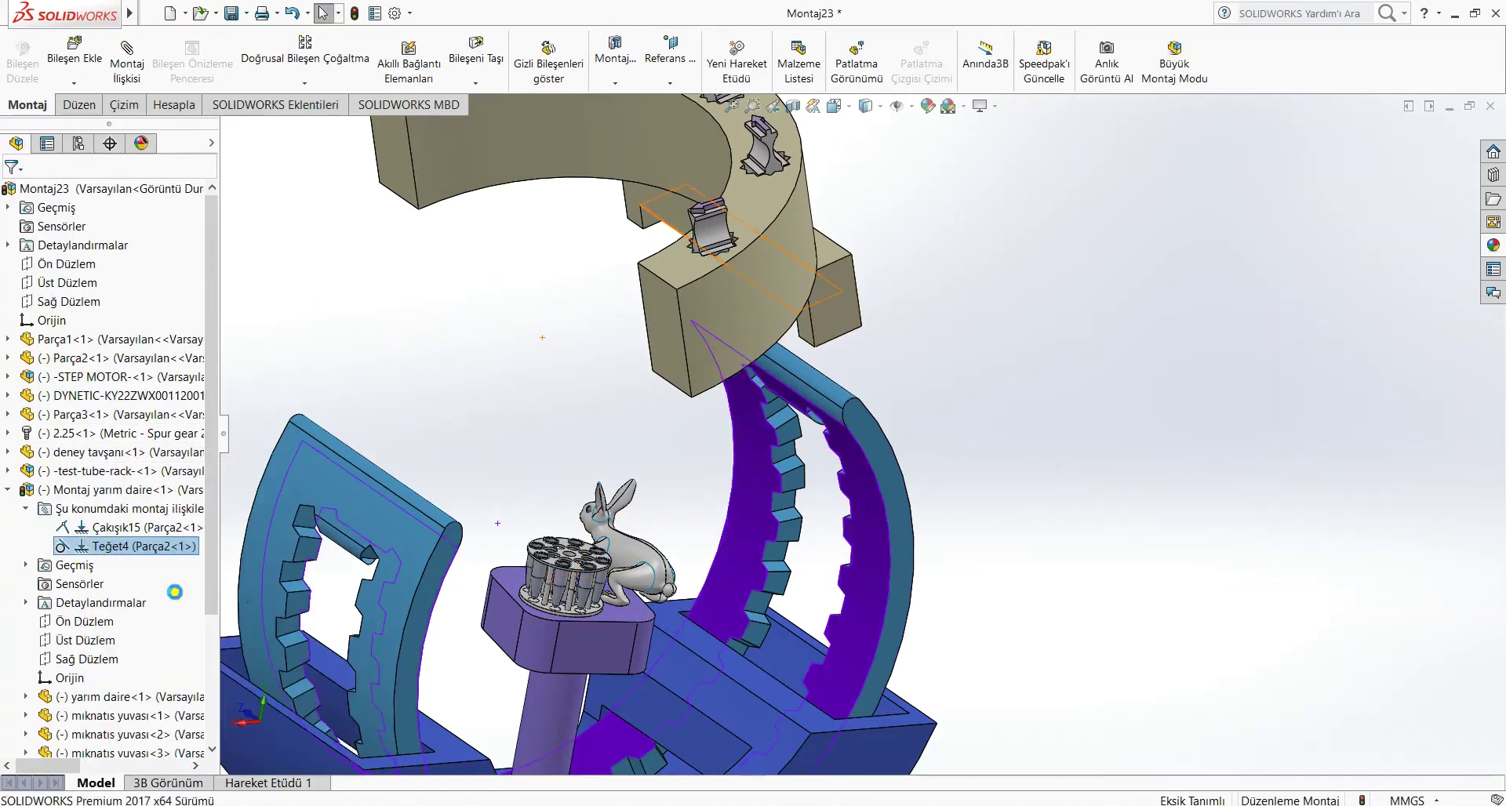
pyautogui.click(836, 320)
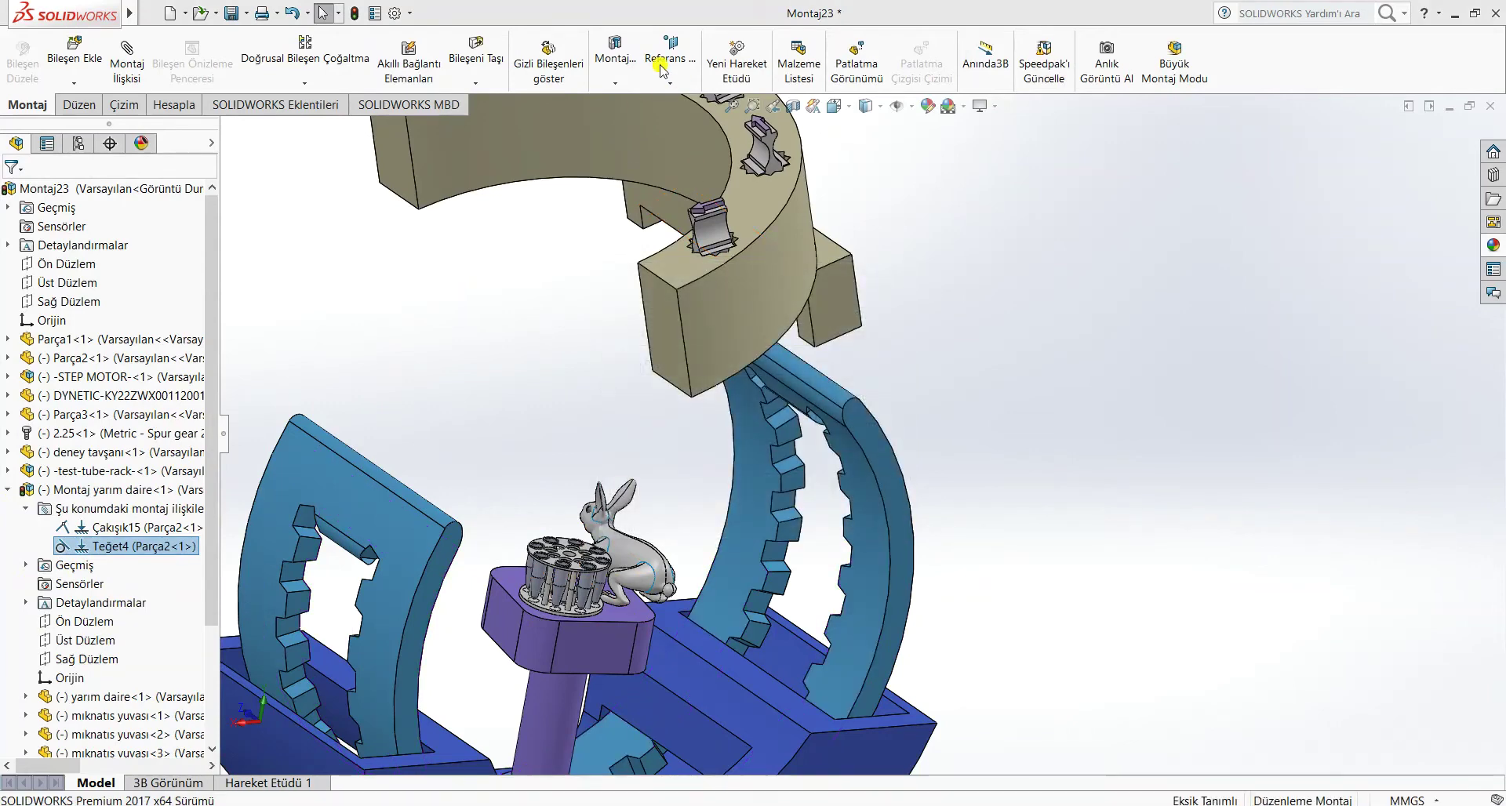
# - Rotate the half-circle subassembly freely so that its holders tilt over the open end of the curved rack
pyautogui.click(476, 83)
pyautogui.click(520, 123)
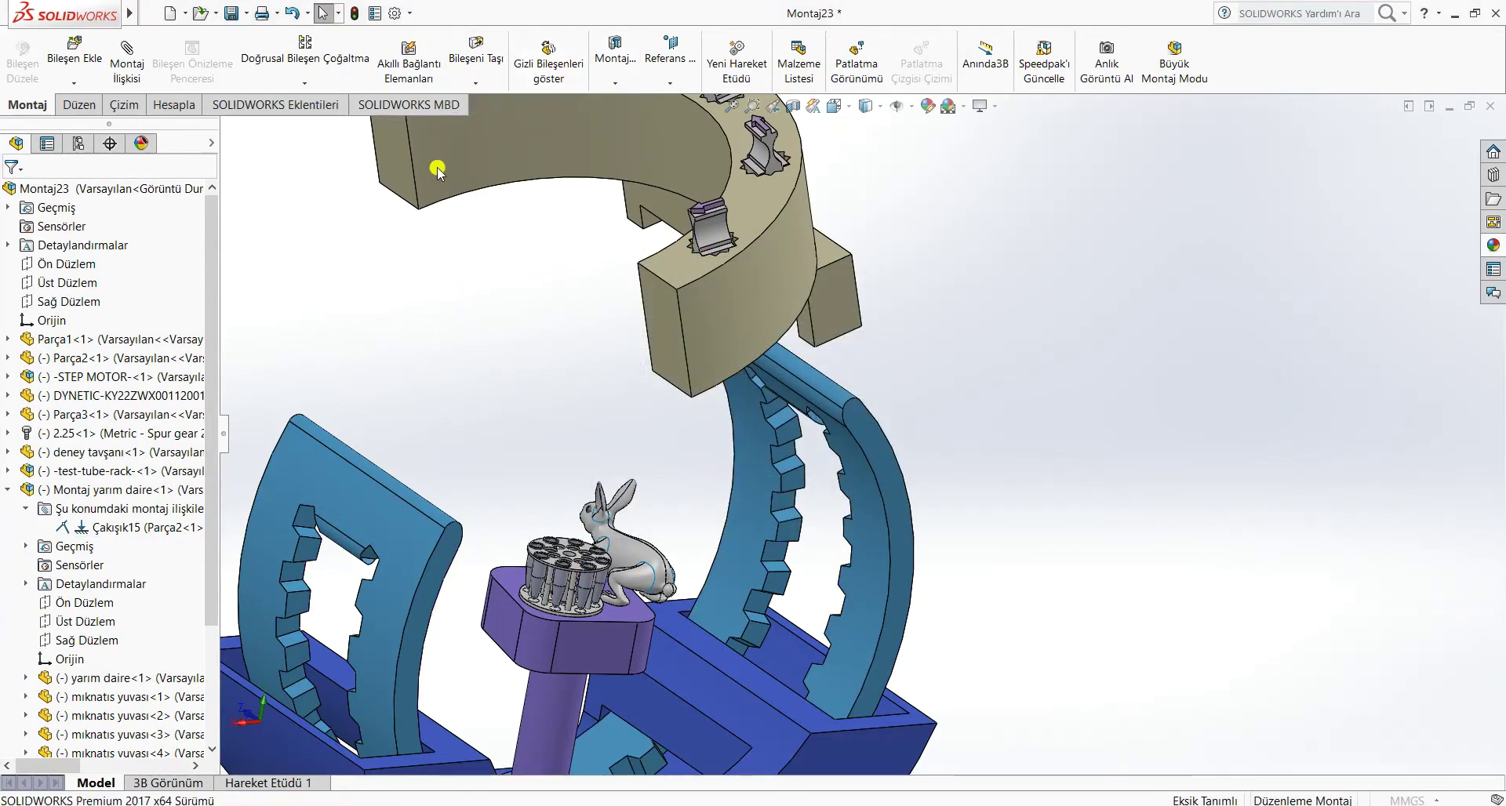
pyautogui.moveTo(391, 154); pyautogui.dragTo(784, 691)
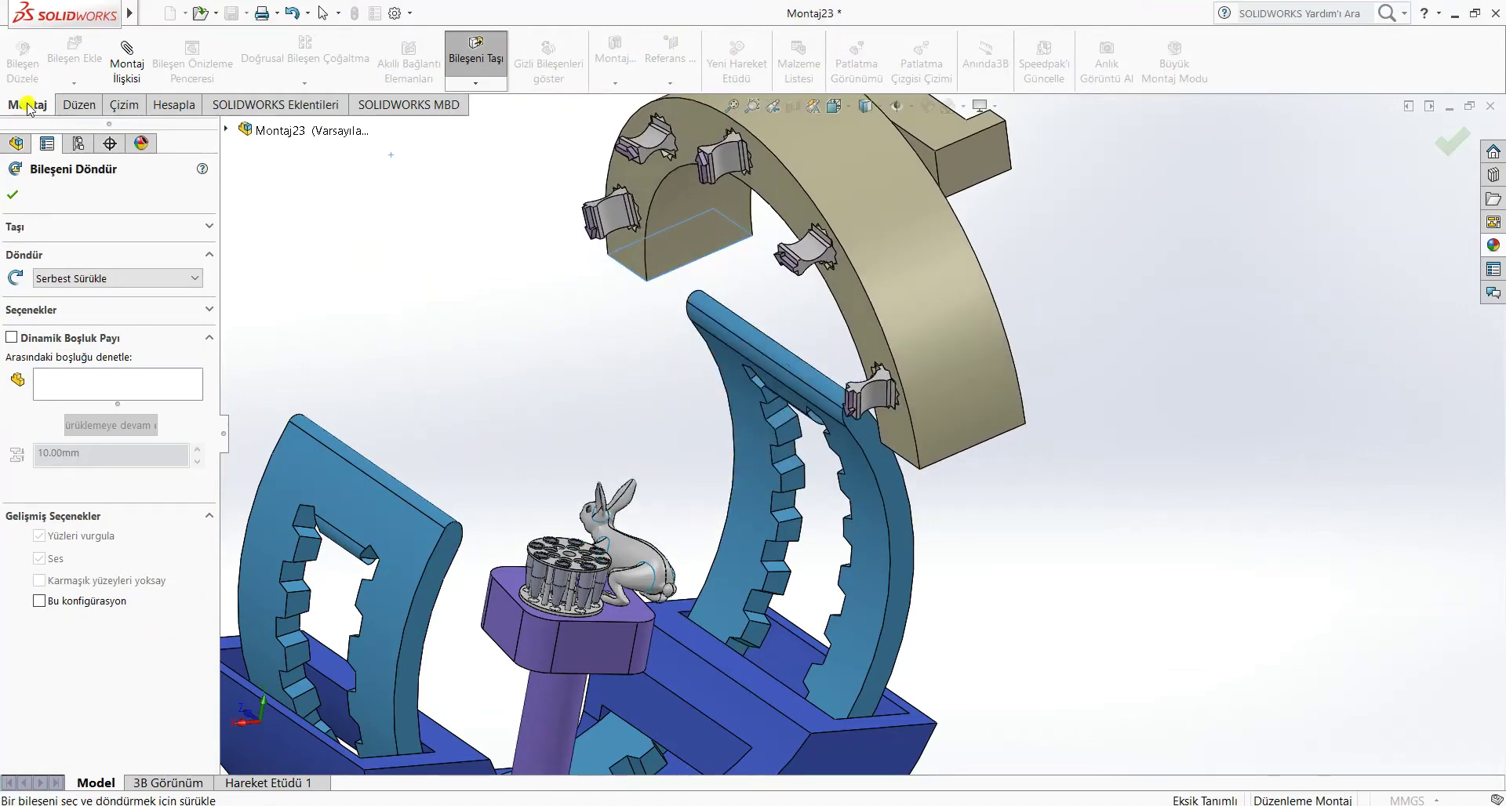
# - Move the half-circle subassembly down beside the curved rack's end and add a tangent mate between its bracket's slot face and Parça2's curved face
pyautogui.press('Escape')
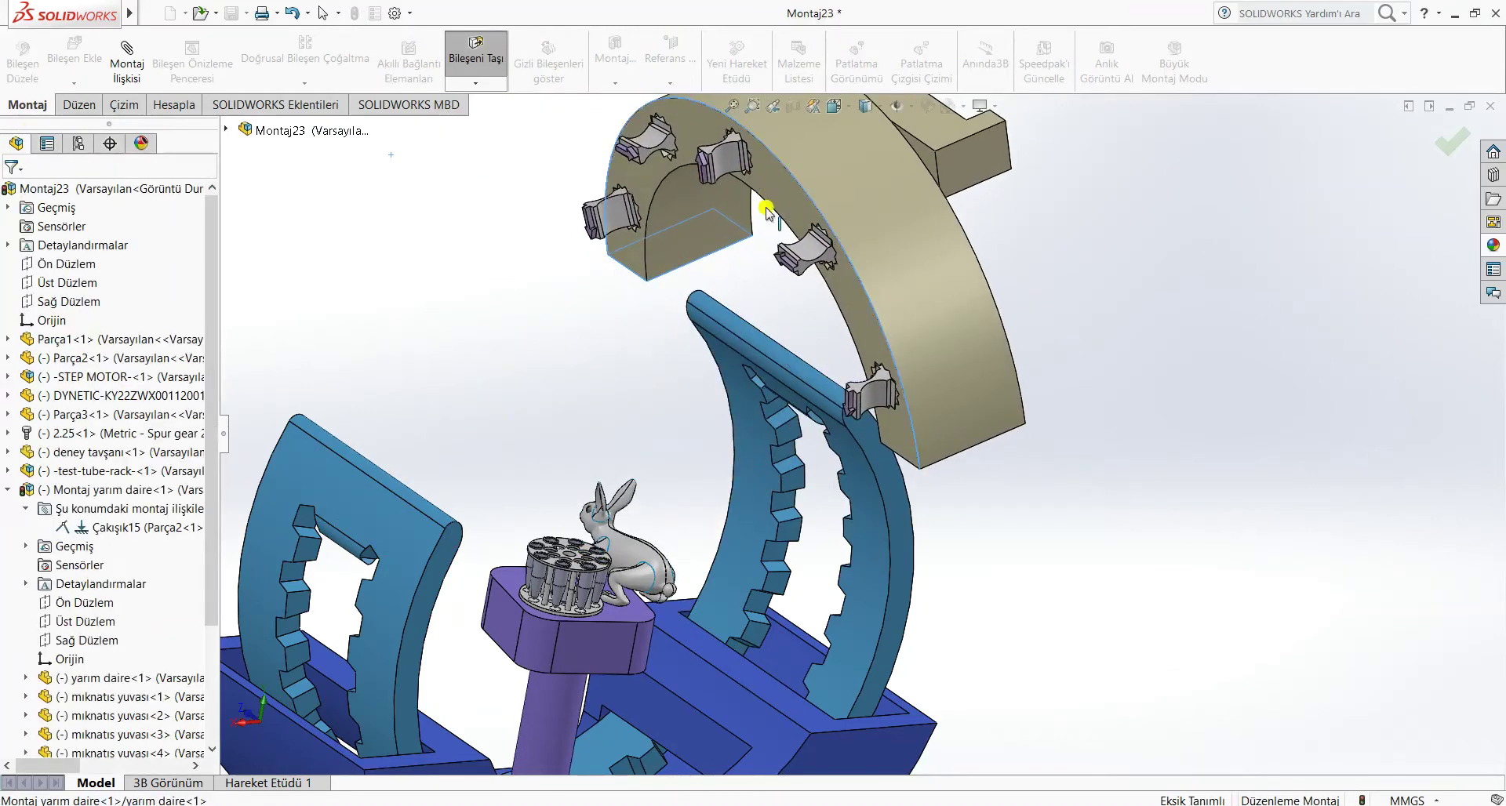
pyautogui.moveTo(805, 144); pyautogui.dragTo(630, 511)
pyautogui.click(1163, 441)
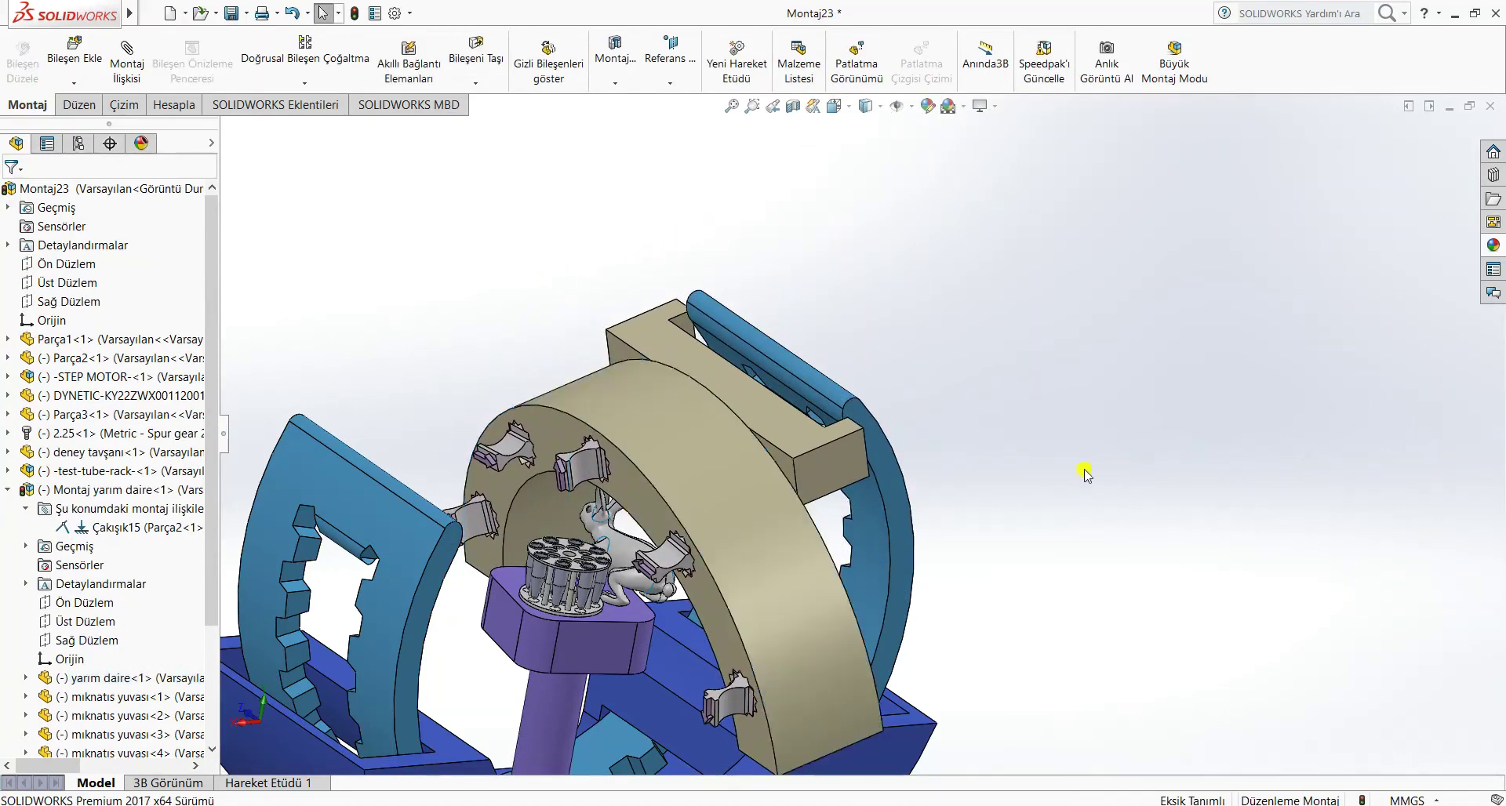
pyautogui.moveTo(1085, 474); pyautogui.dragTo(1033, 468, button='middle')
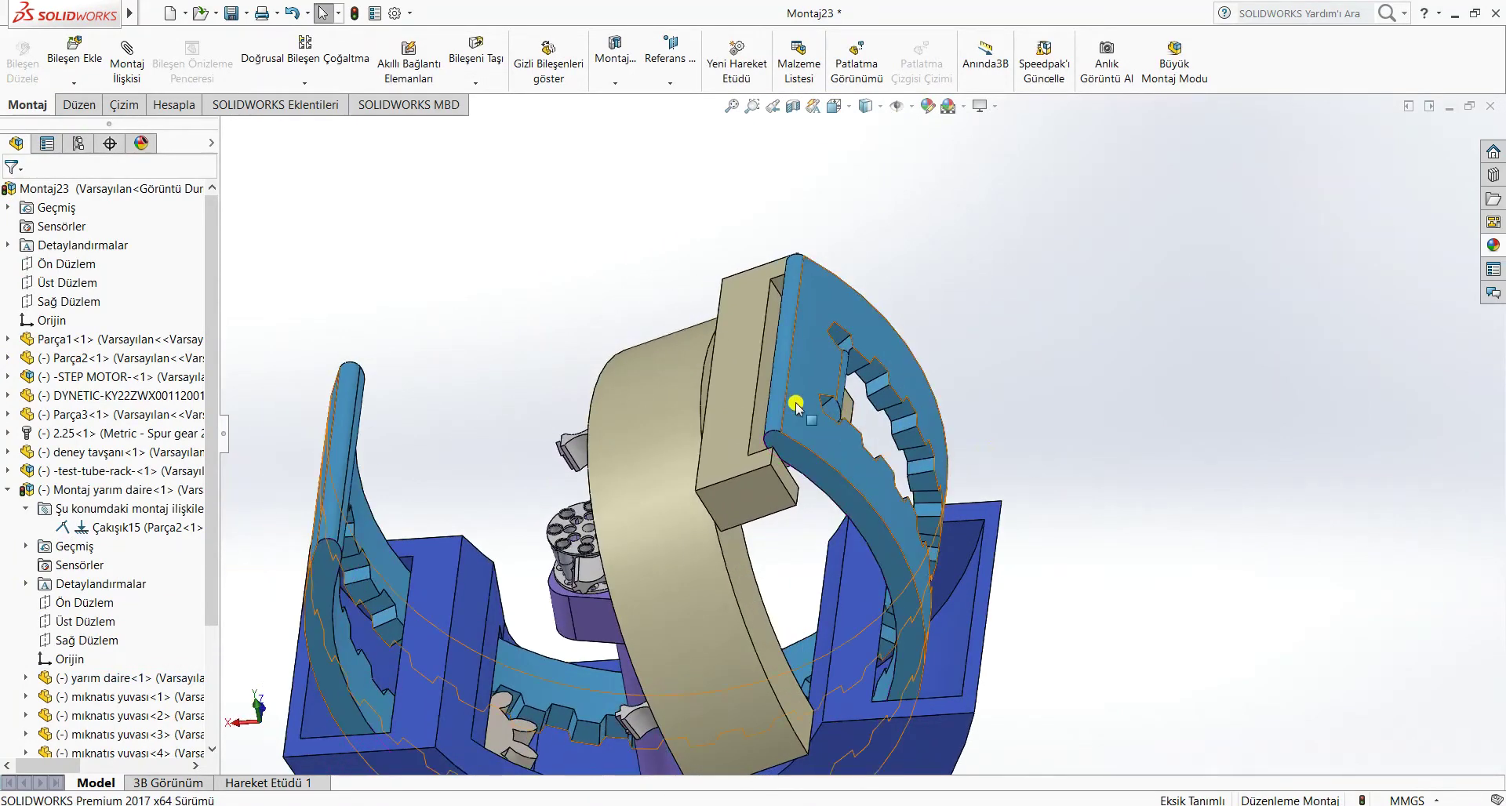
pyautogui.moveTo(1129, 542); pyautogui.dragTo(1137, 541, button='middle')
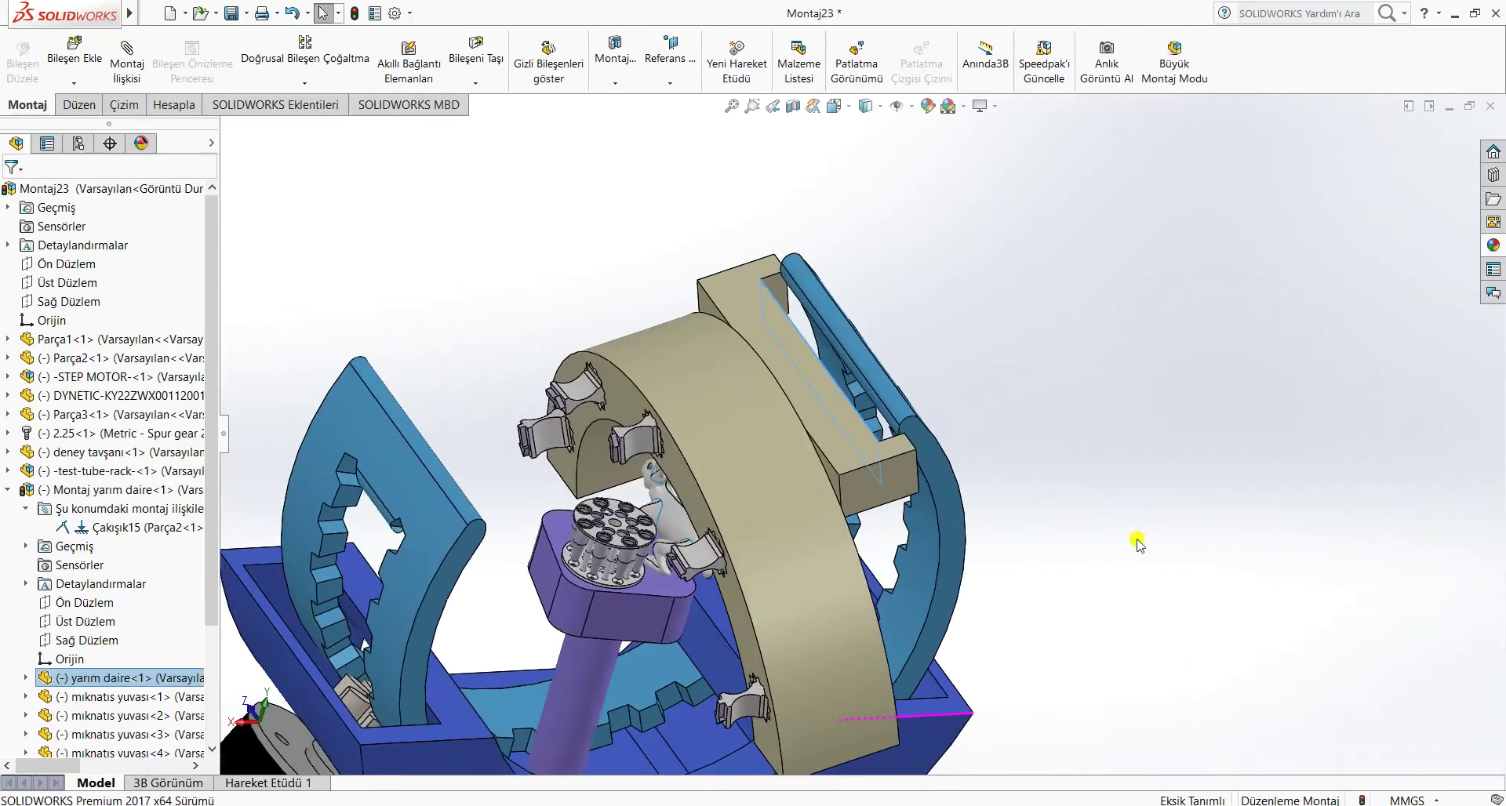
pyautogui.keyDown('ctrl'); pyautogui.click(918, 570); pyautogui.keyUp('ctrl')
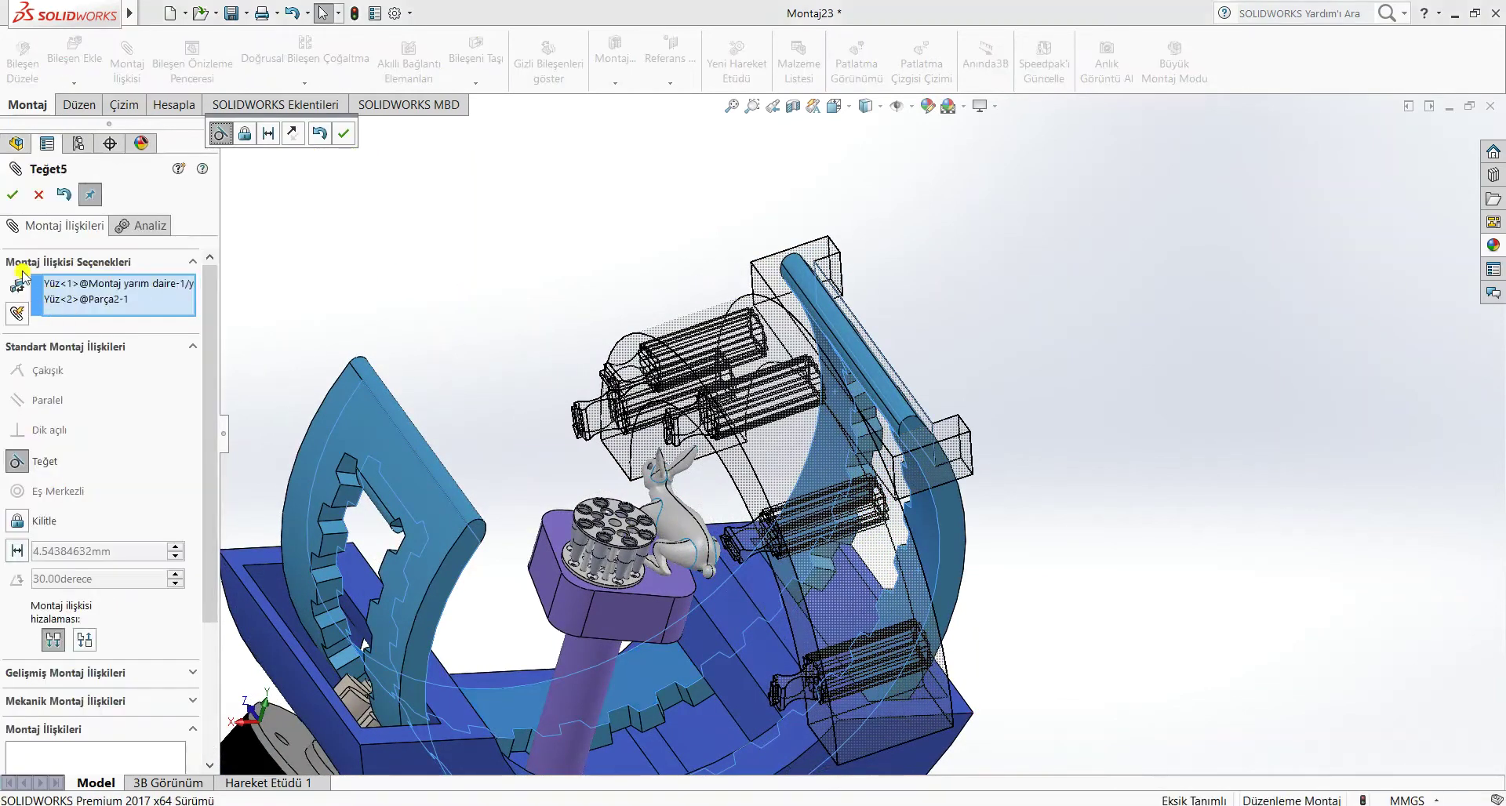
pyautogui.click(11, 194)
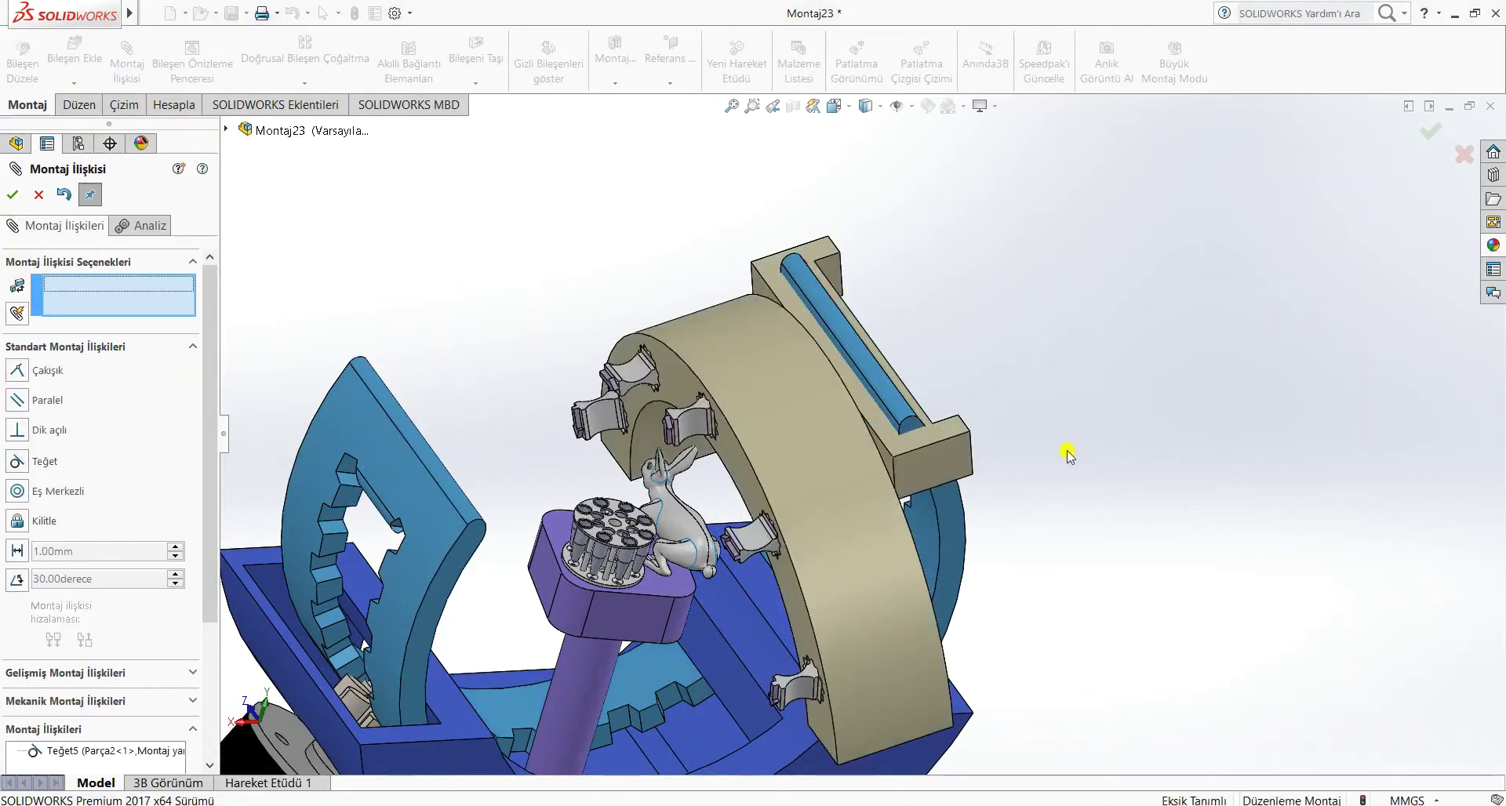
# - Tilt the half-circle subassembly at the rack's end and add a coincident mate between its bracket's slot face and Parça2's end edge
pyautogui.moveTo(1068, 455); pyautogui.dragTo(985, 427, button='middle')
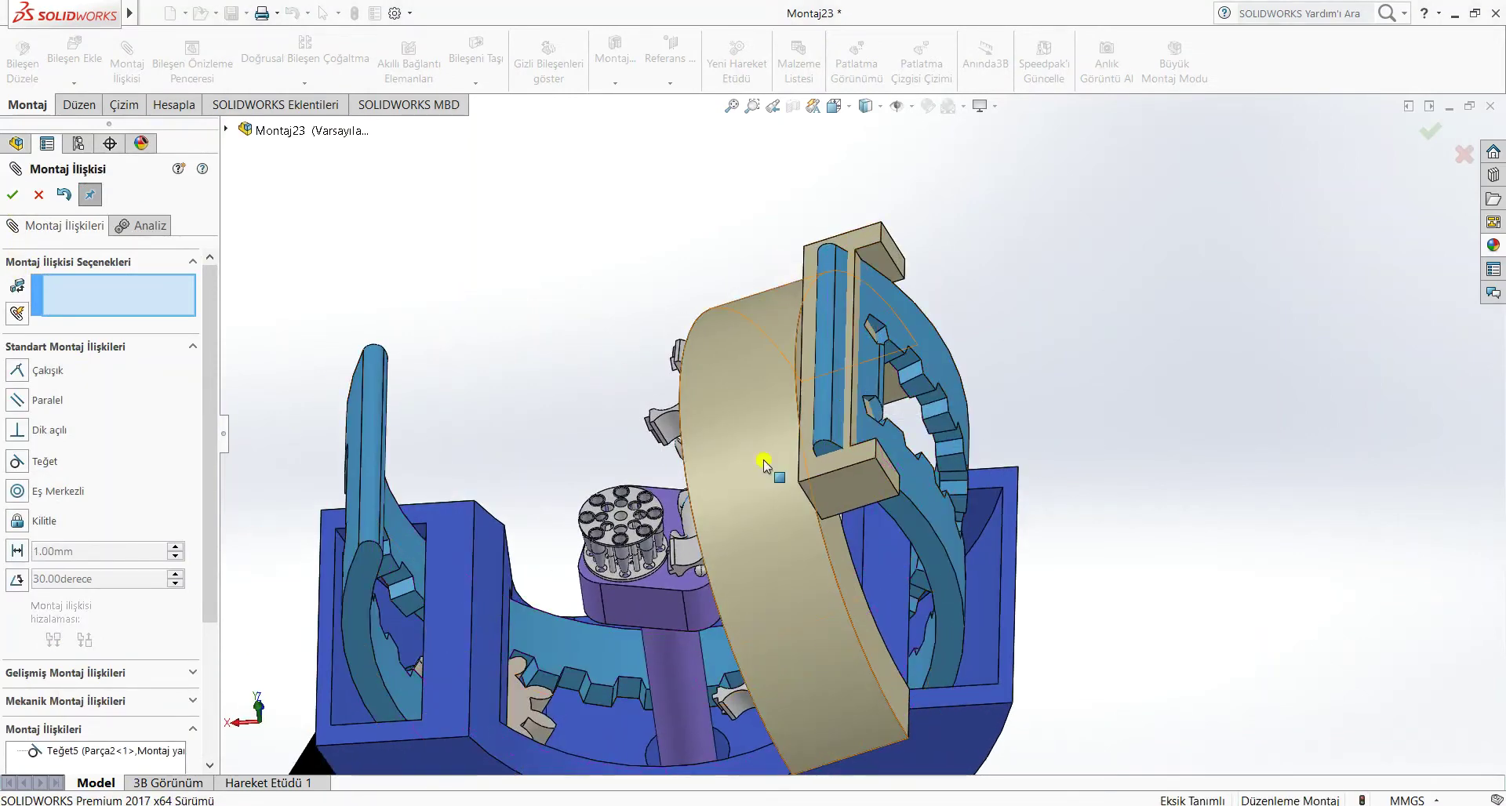
pyautogui.moveTo(764, 460); pyautogui.dragTo(887, 494)
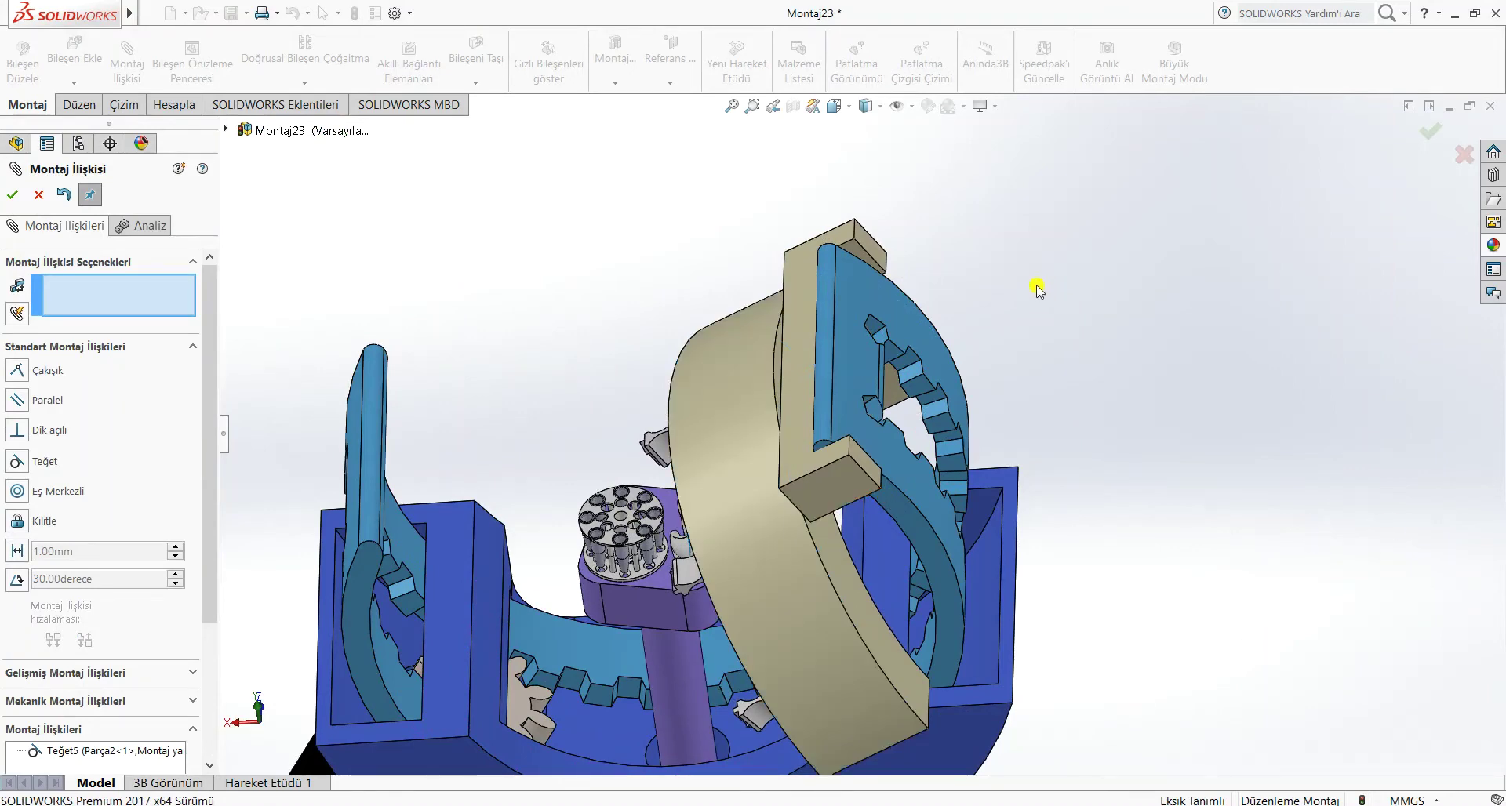
pyautogui.moveTo(863, 396); pyautogui.dragTo(1065, 375, button='middle')
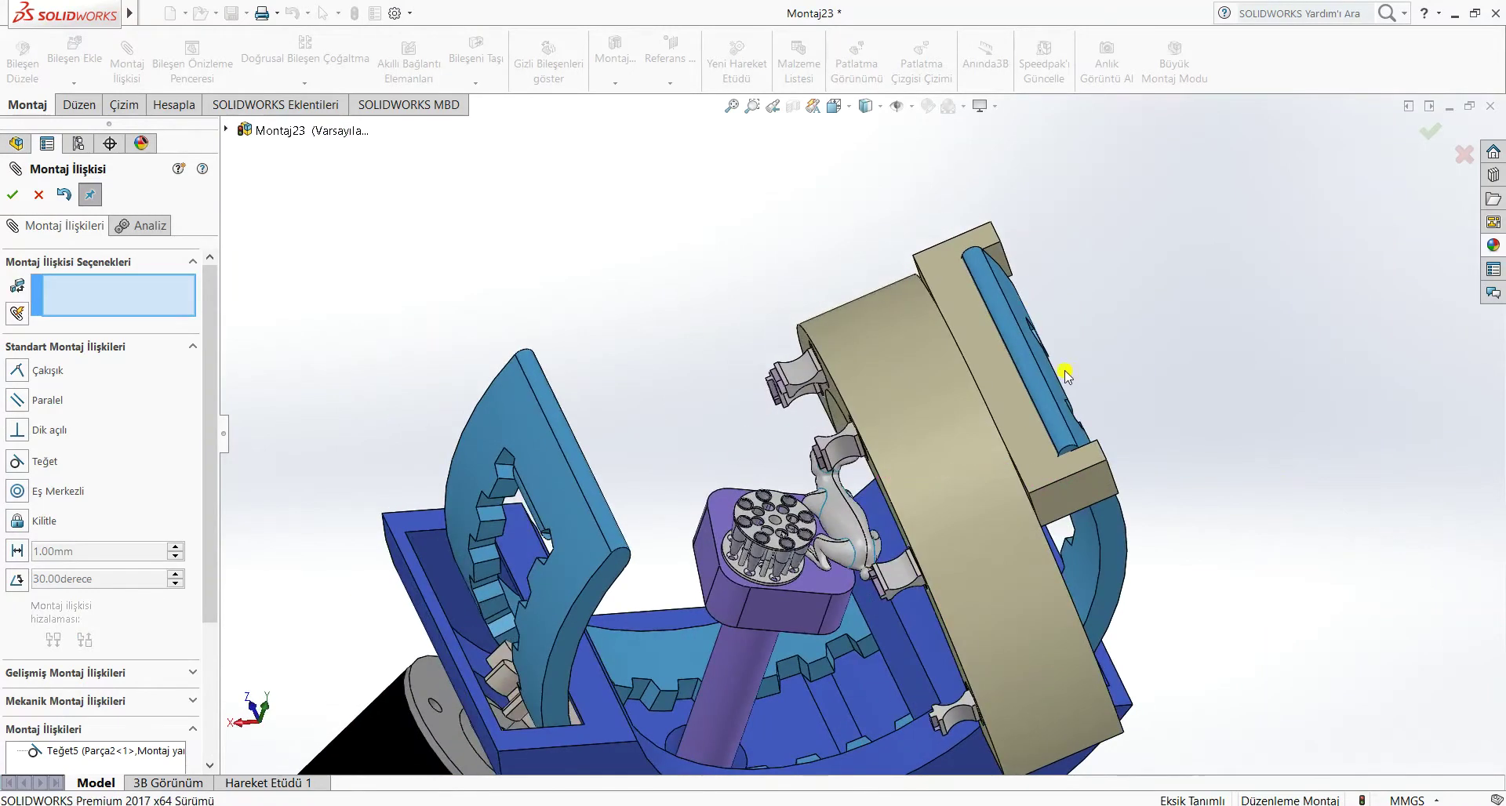
pyautogui.click(1020, 378)
pyautogui.moveTo(1153, 390); pyautogui.dragTo(961, 420, button='middle')
pyautogui.click(961, 420)
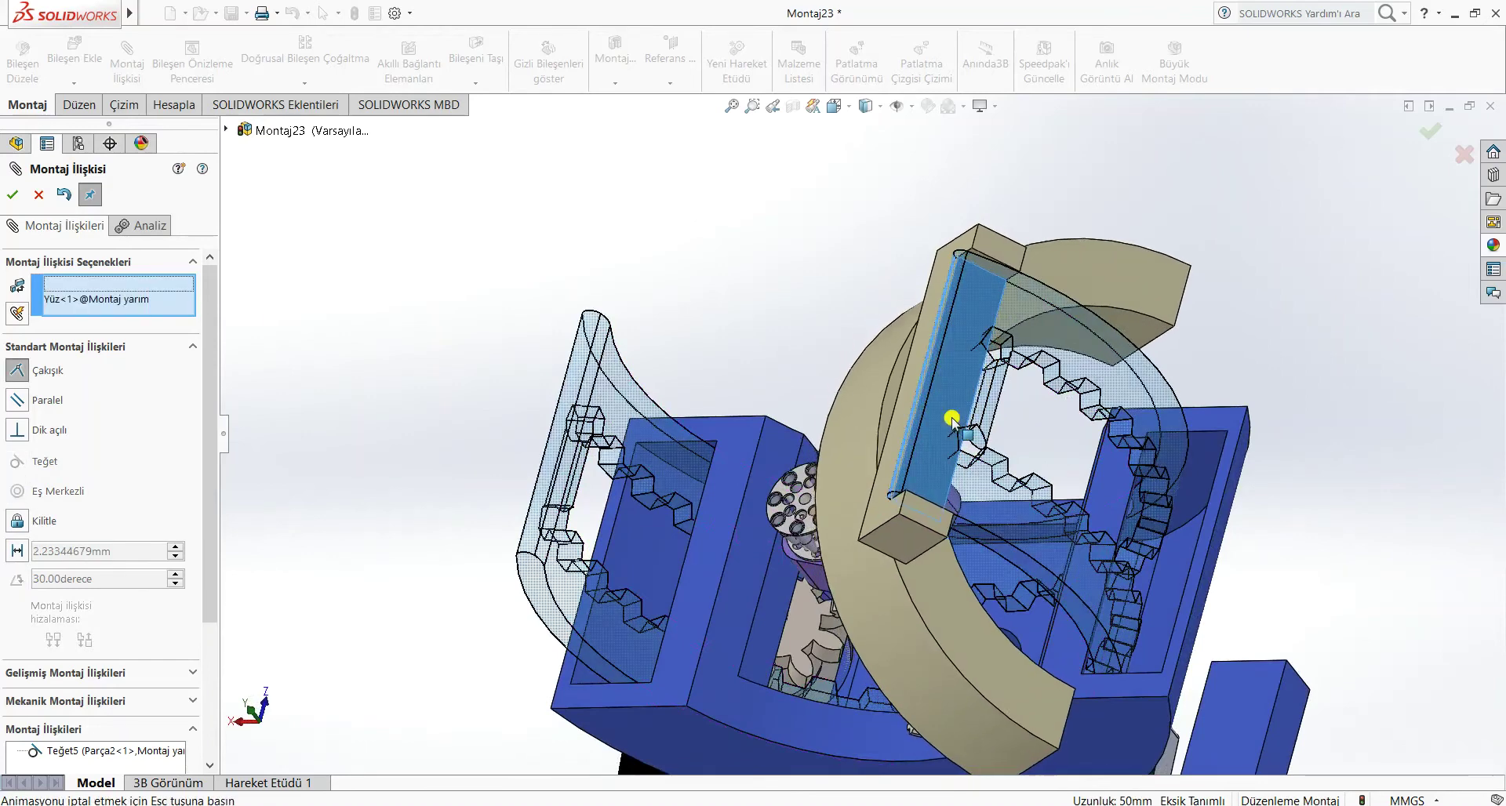
pyautogui.click(14, 196)
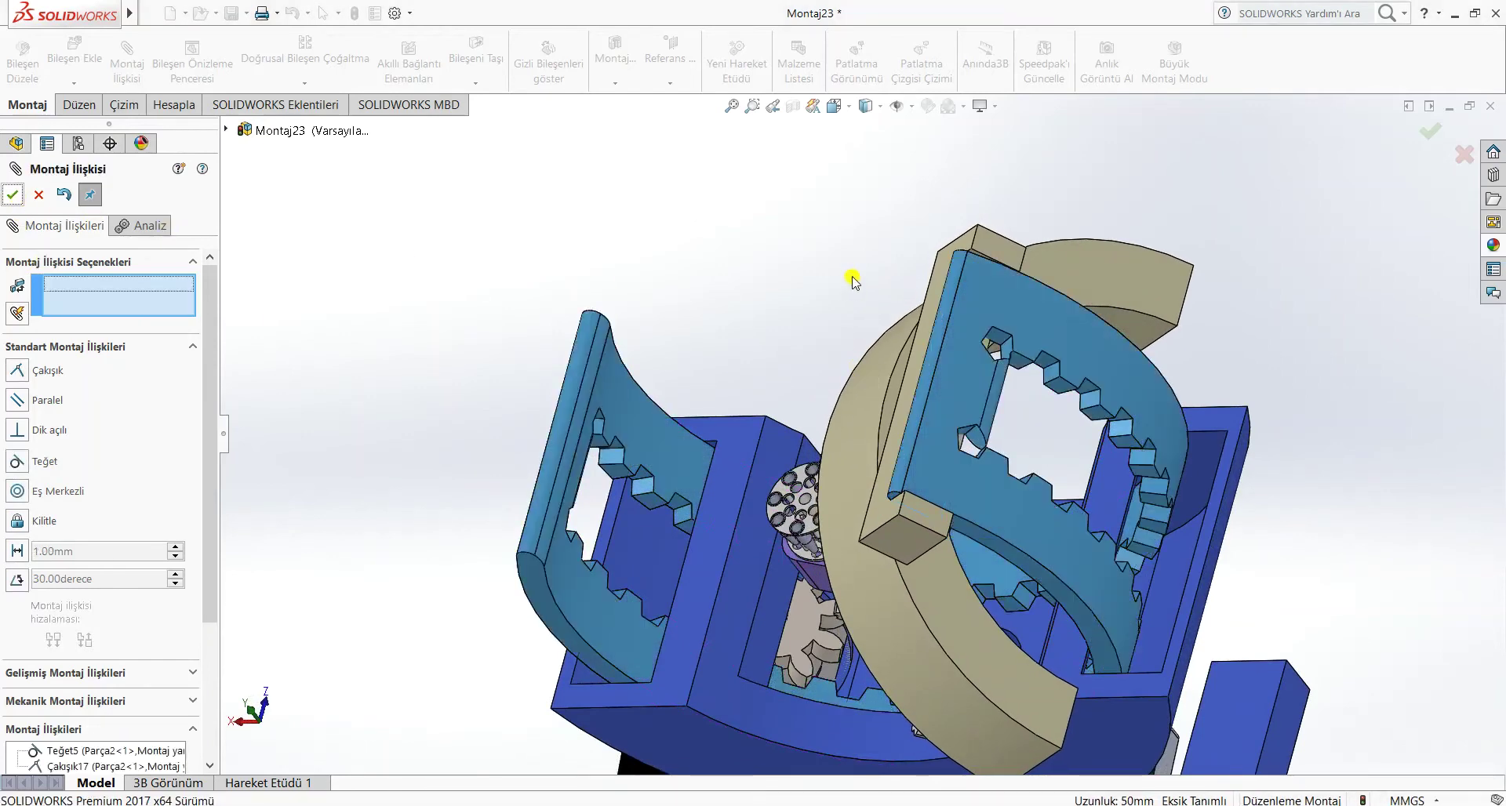
# - Add a coincident mate between the edge at Parça2's rounded end and the broad bracket face of the half-circle subassembly
pyautogui.moveTo(857, 280); pyautogui.dragTo(1079, 302, button='middle')
pyautogui.scroll(-4, 1153, 361)
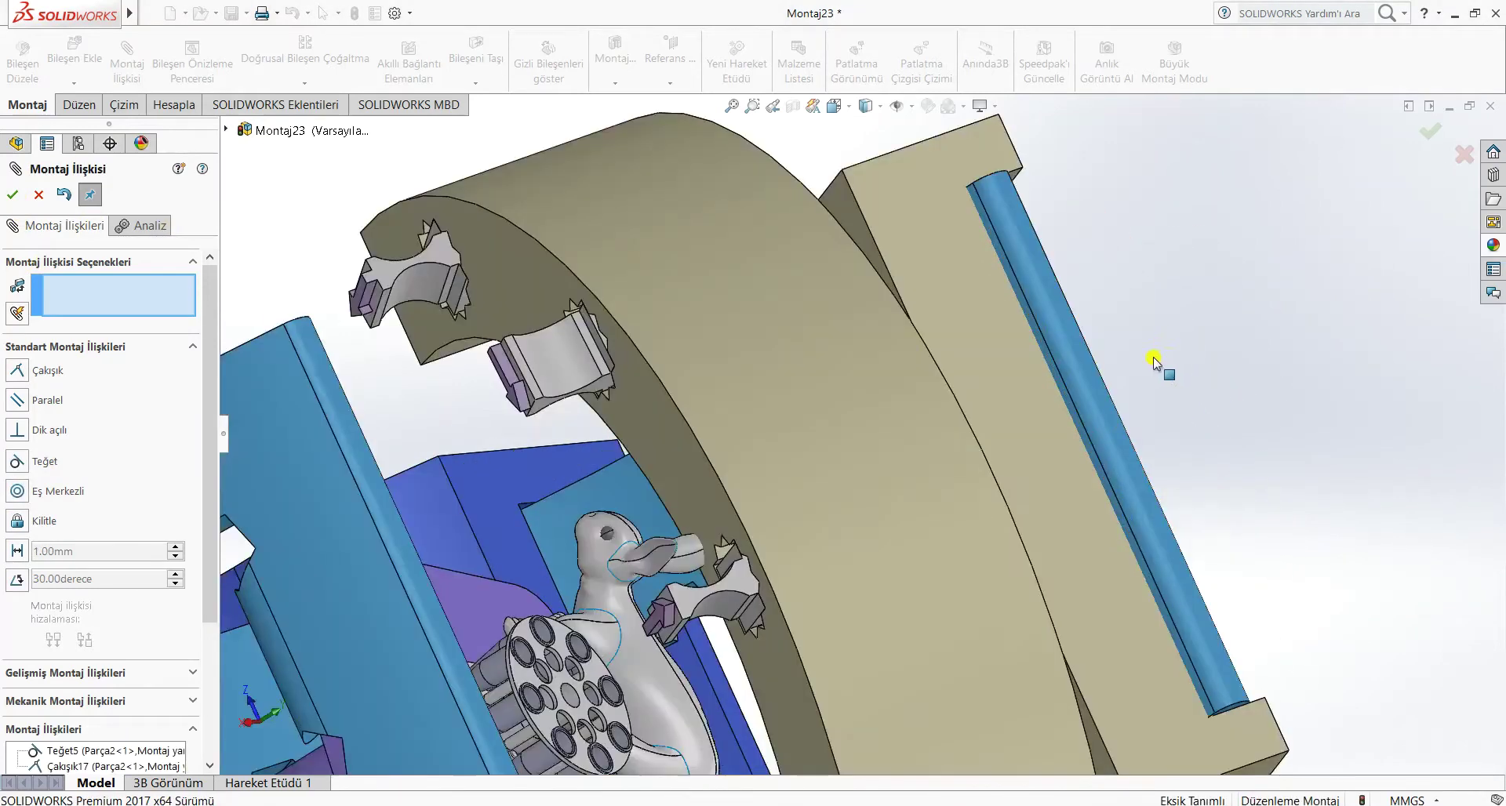
pyautogui.click(1070, 401)
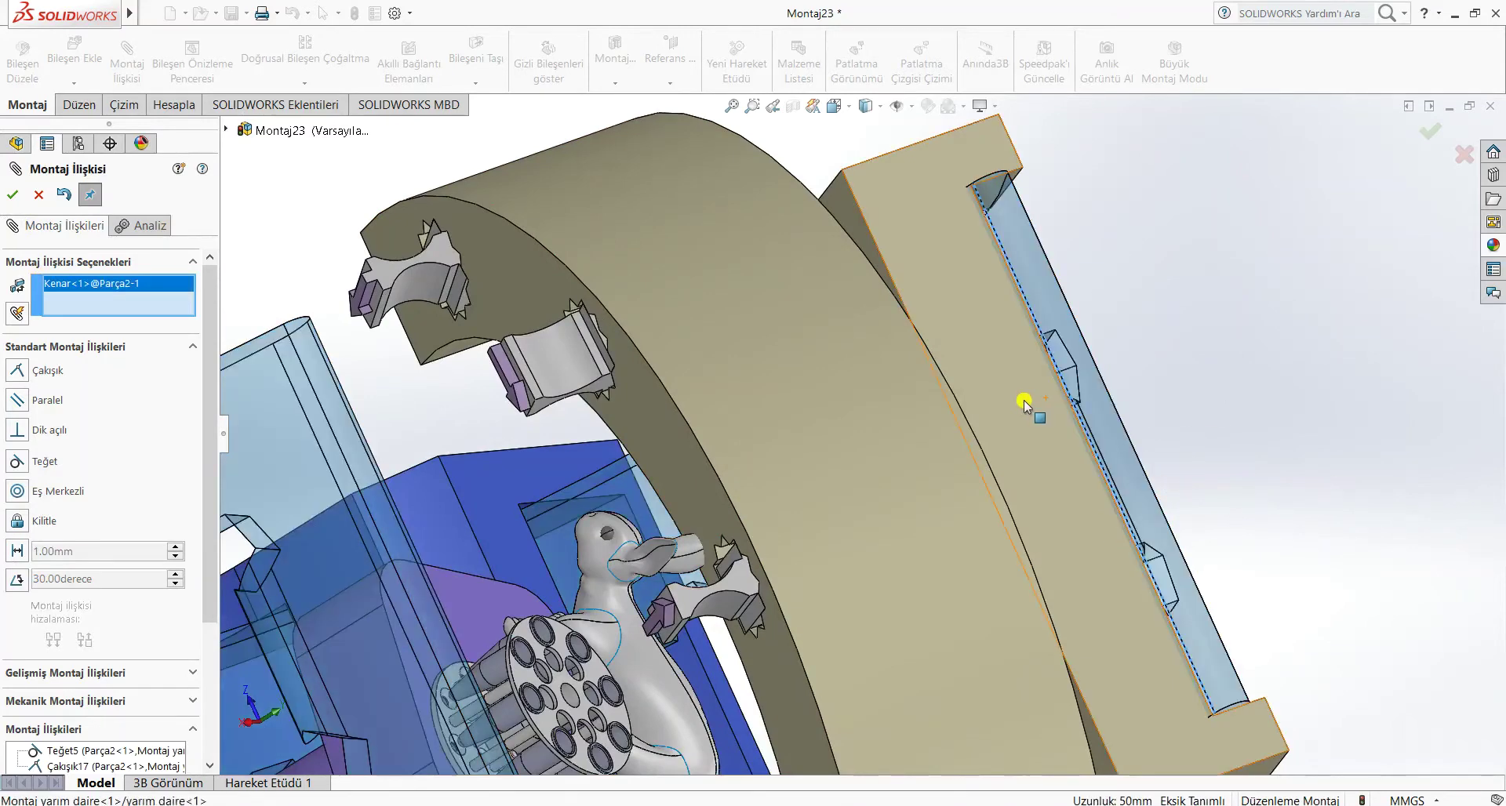
pyautogui.click(944, 393)
pyautogui.click(13, 196)
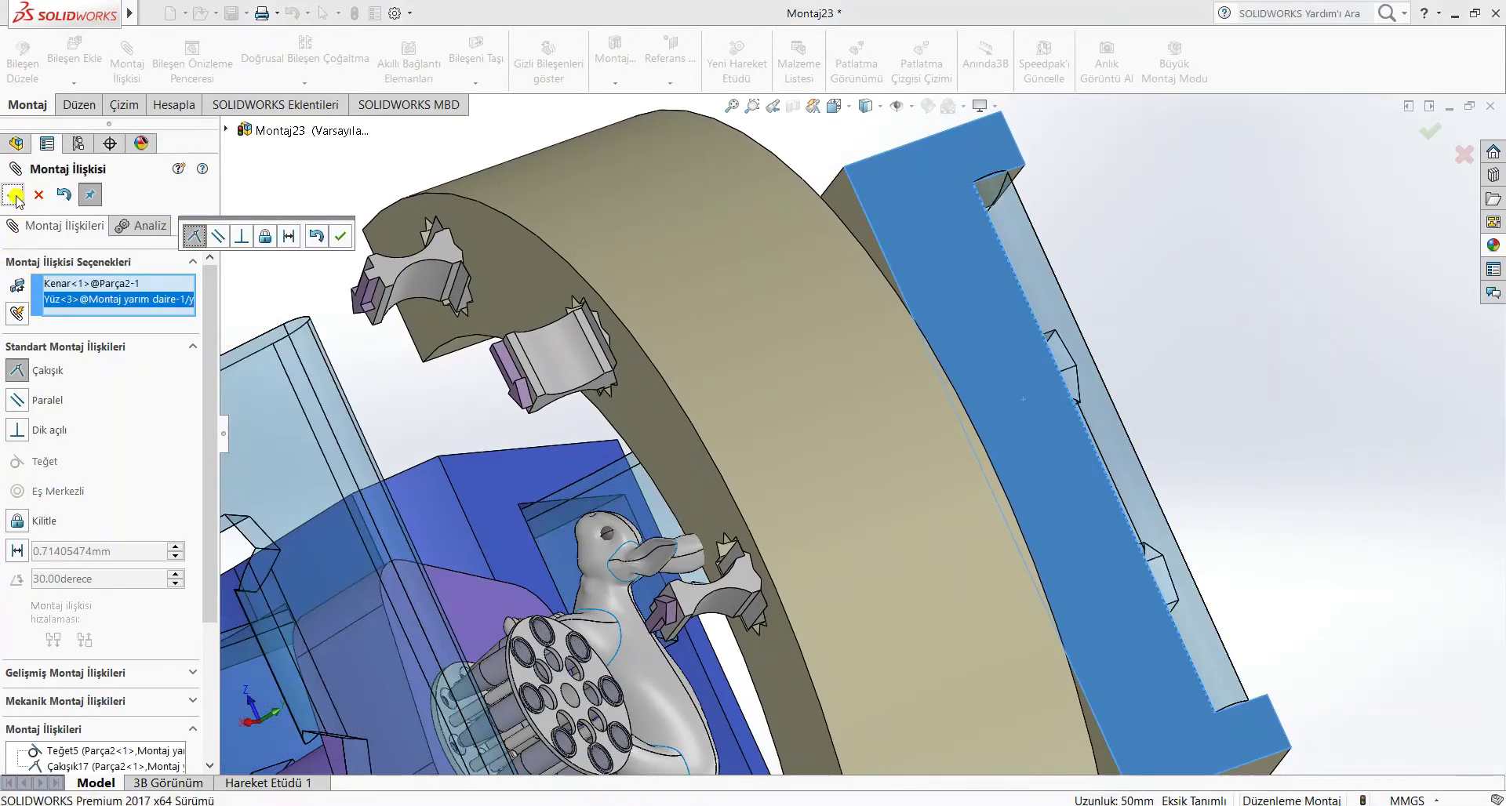
pyautogui.press('Escape')
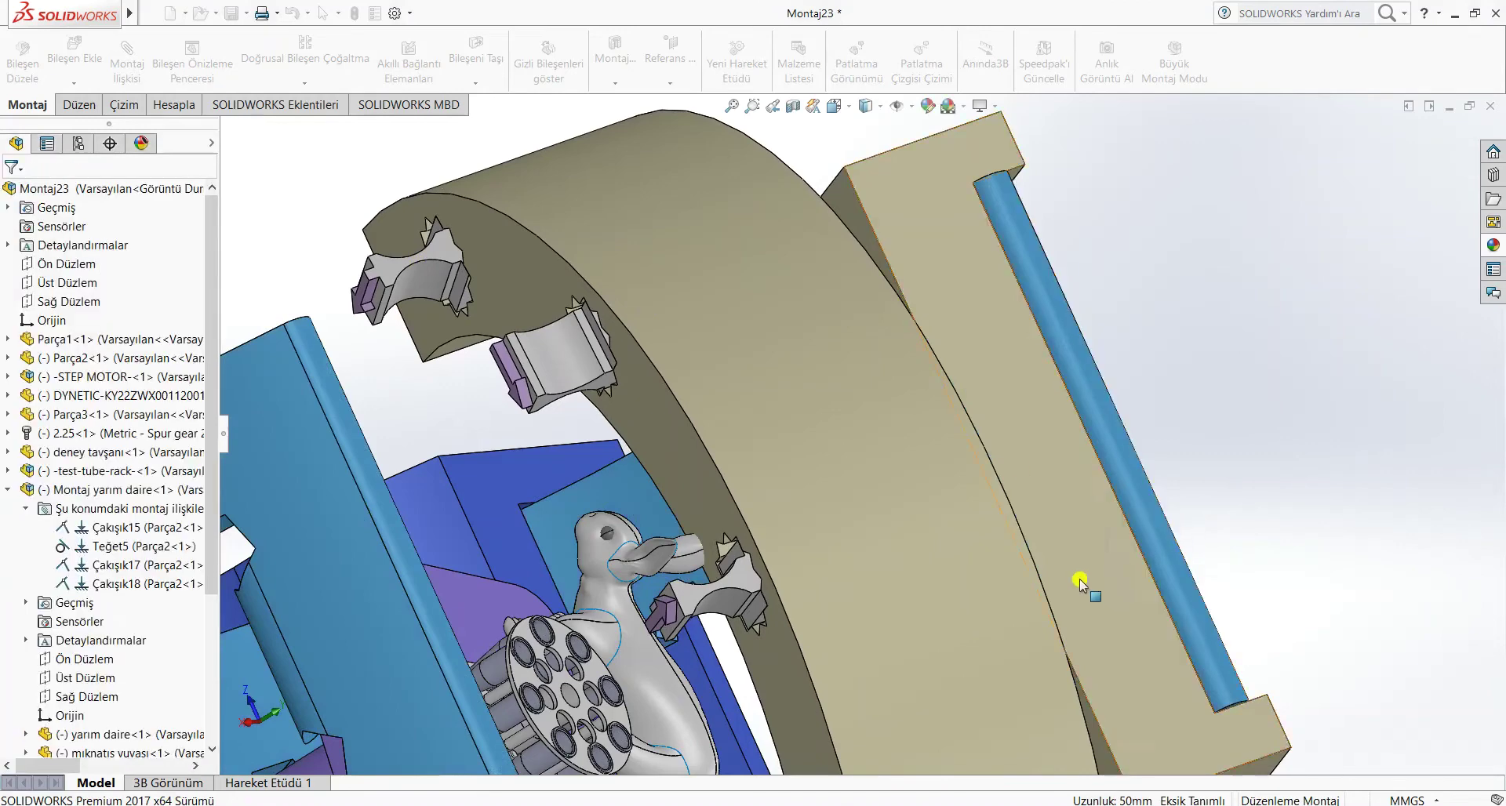
# - Move the curved rack slightly and examine from several sides how the mated half-circle subassembly travels with it
pyautogui.scroll(5, 1084, 584)
pyautogui.moveTo(1060, 605); pyautogui.dragTo(1353, 713, button='middle')
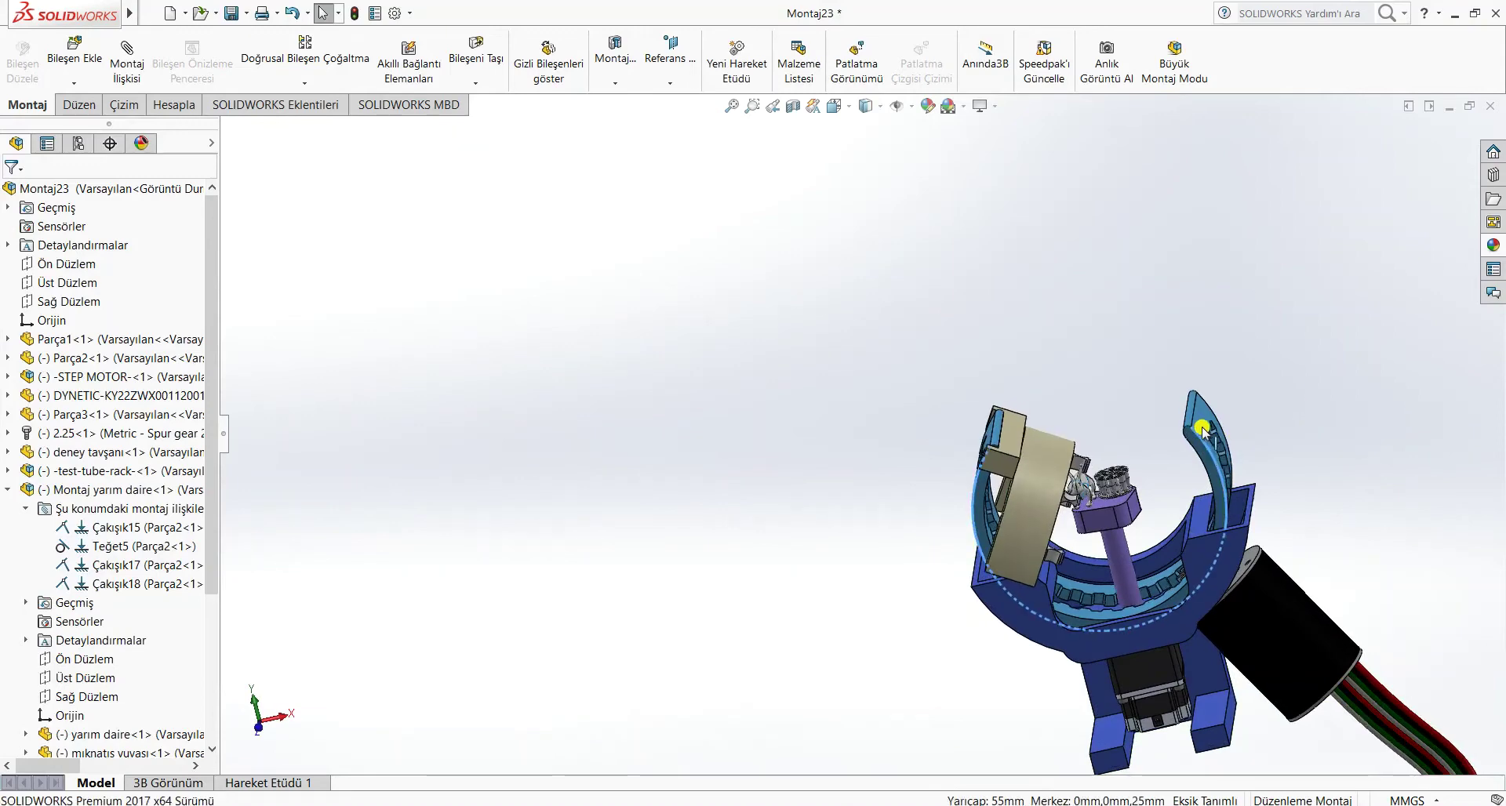
pyautogui.moveTo(1209, 455)
pyautogui.mouseDown()
pyautogui.moveTo(1230, 474)
pyautogui.moveTo(1172, 406)
pyautogui.moveTo(1216, 451)
pyautogui.mouseUp()
pyautogui.scroll(2, 1398, 487)
pyautogui.moveTo(1398, 487); pyautogui.dragTo(1212, 536, button='middle')
pyautogui.scroll(-5, 1211, 536)
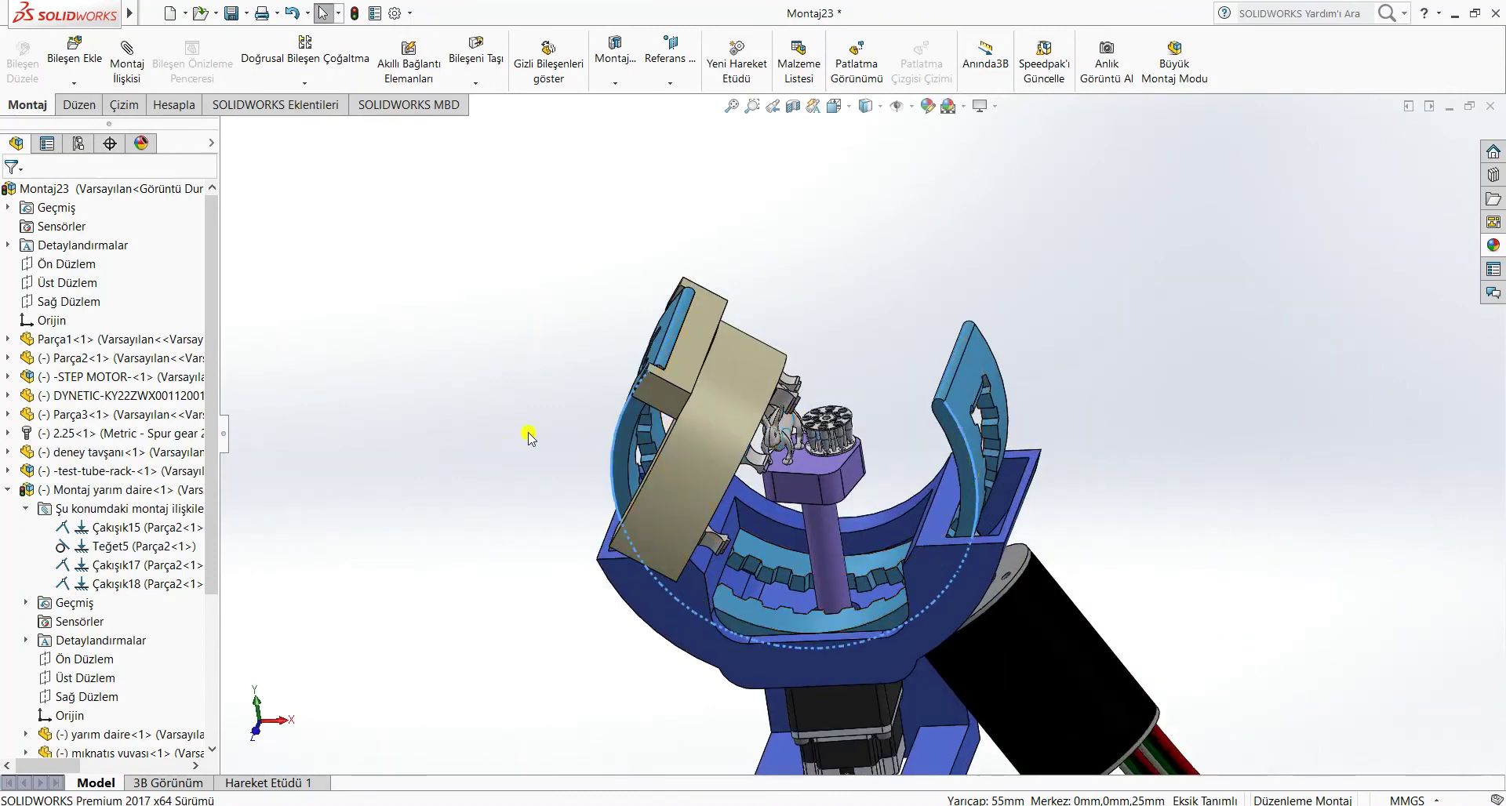
pyautogui.moveTo(530, 437); pyautogui.dragTo(1039, 459, button='middle')
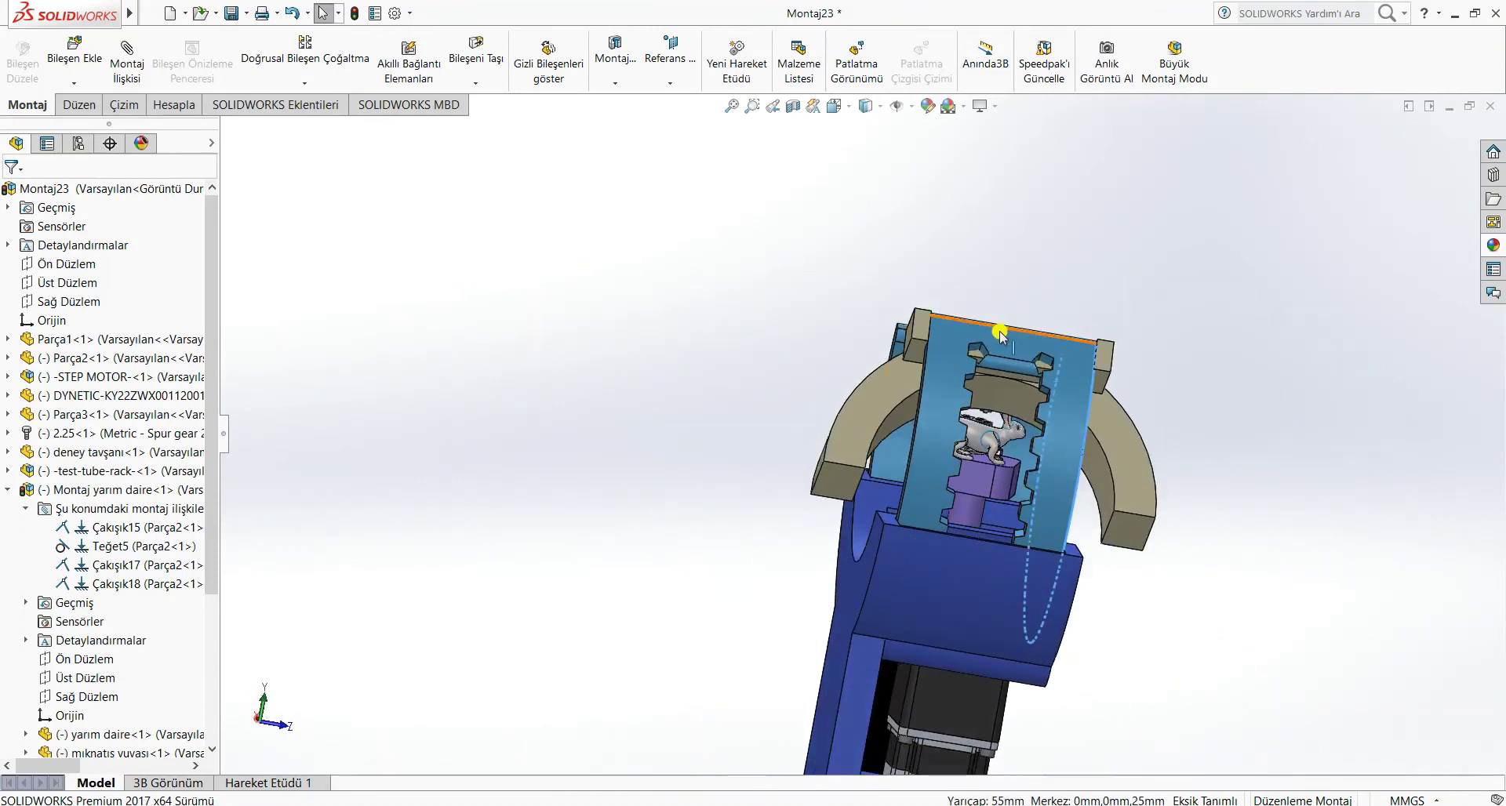
pyautogui.moveTo(1000, 334)
pyautogui.mouseDown()
pyautogui.moveTo(1008, 575)
pyautogui.moveTo(1018, 345)
pyautogui.mouseUp()
pyautogui.click(1234, 556)
pyautogui.moveTo(1235, 556); pyautogui.dragTo(1072, 499, button='middle')
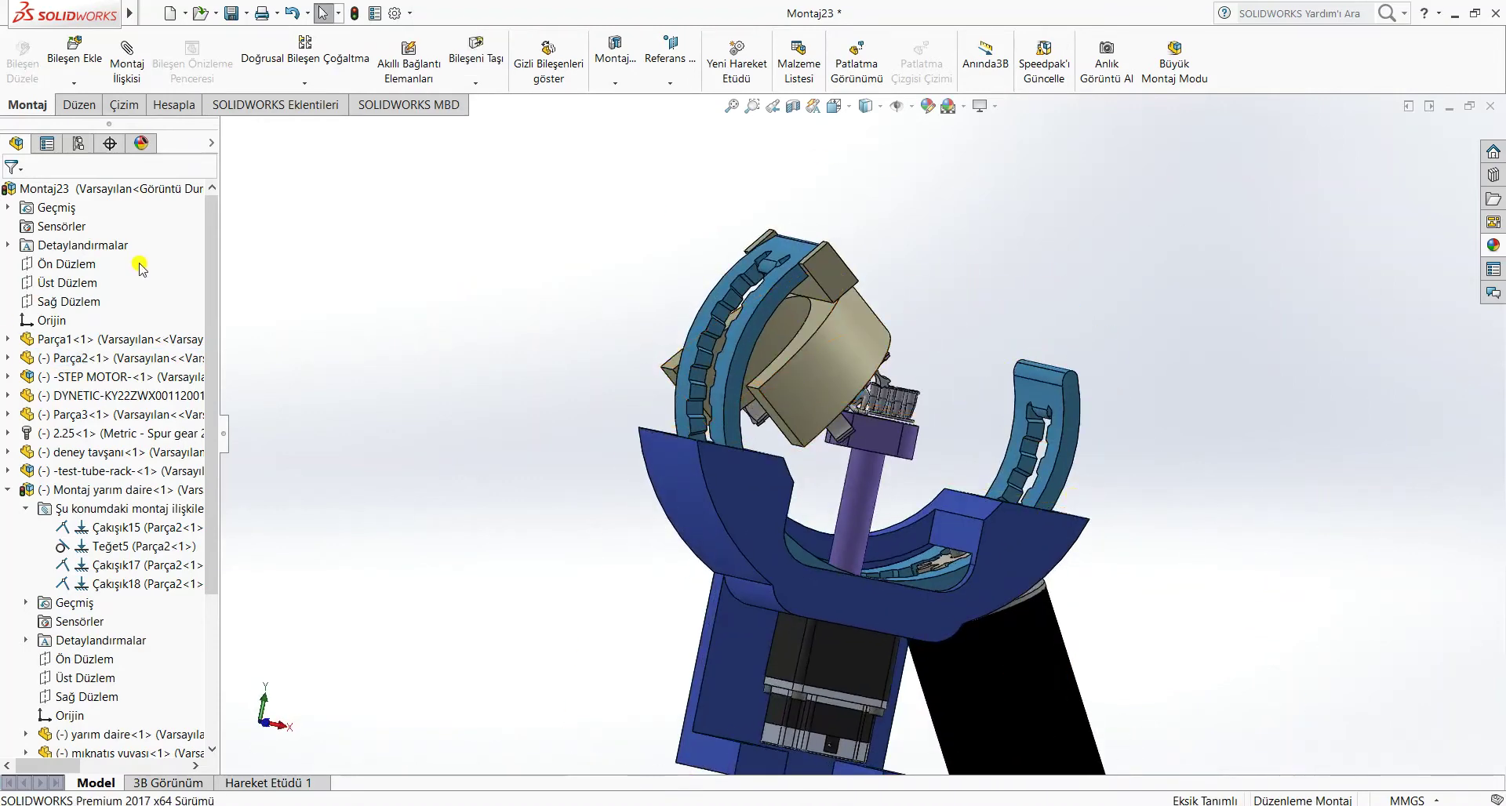
# - View the assembly normal to Ön Düzlem and swing Parça2 until its two ends are about level
pyautogui.click(69, 263)
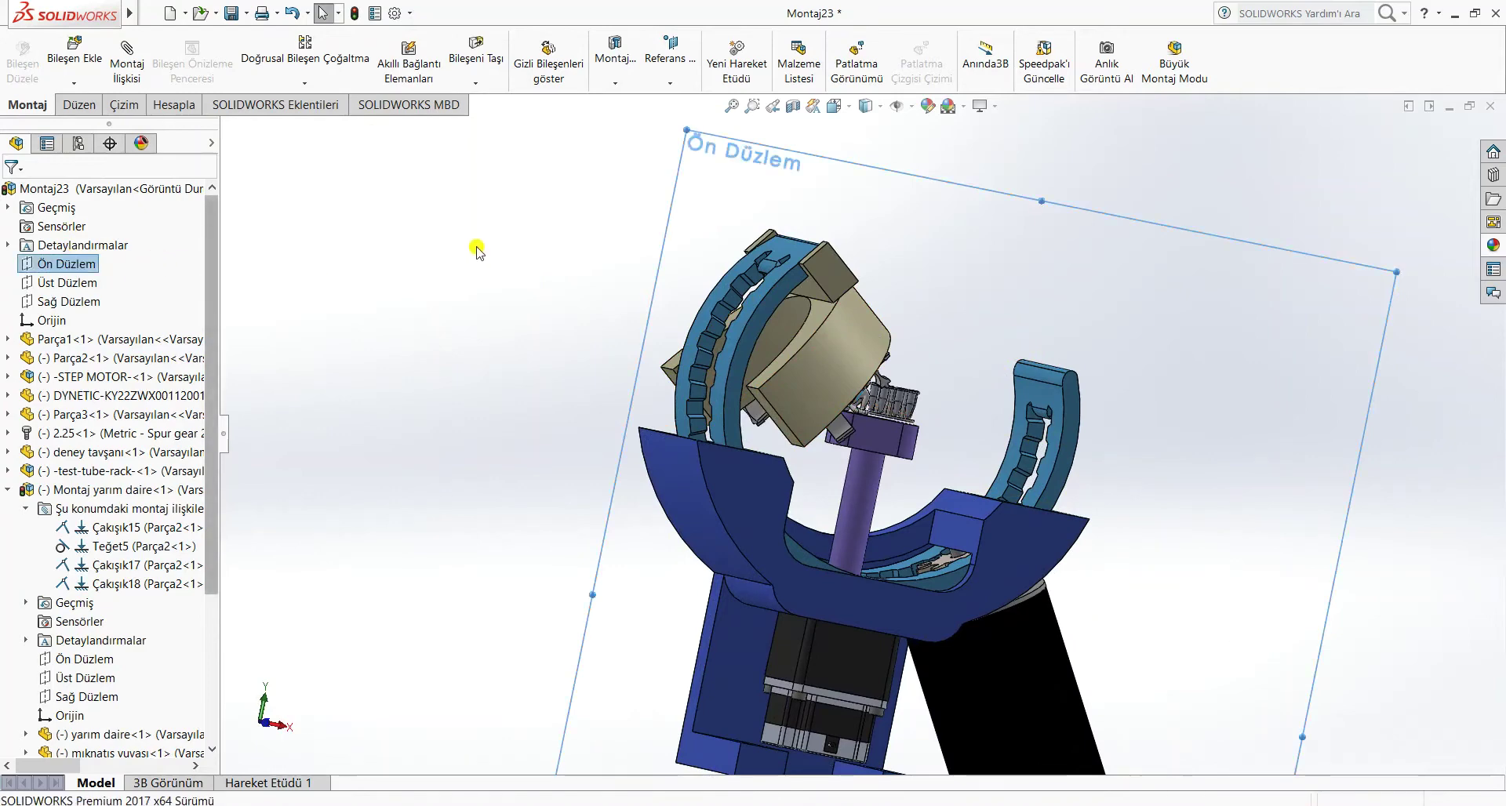
pyautogui.rightClick(71, 264)
pyautogui.click(145, 239)
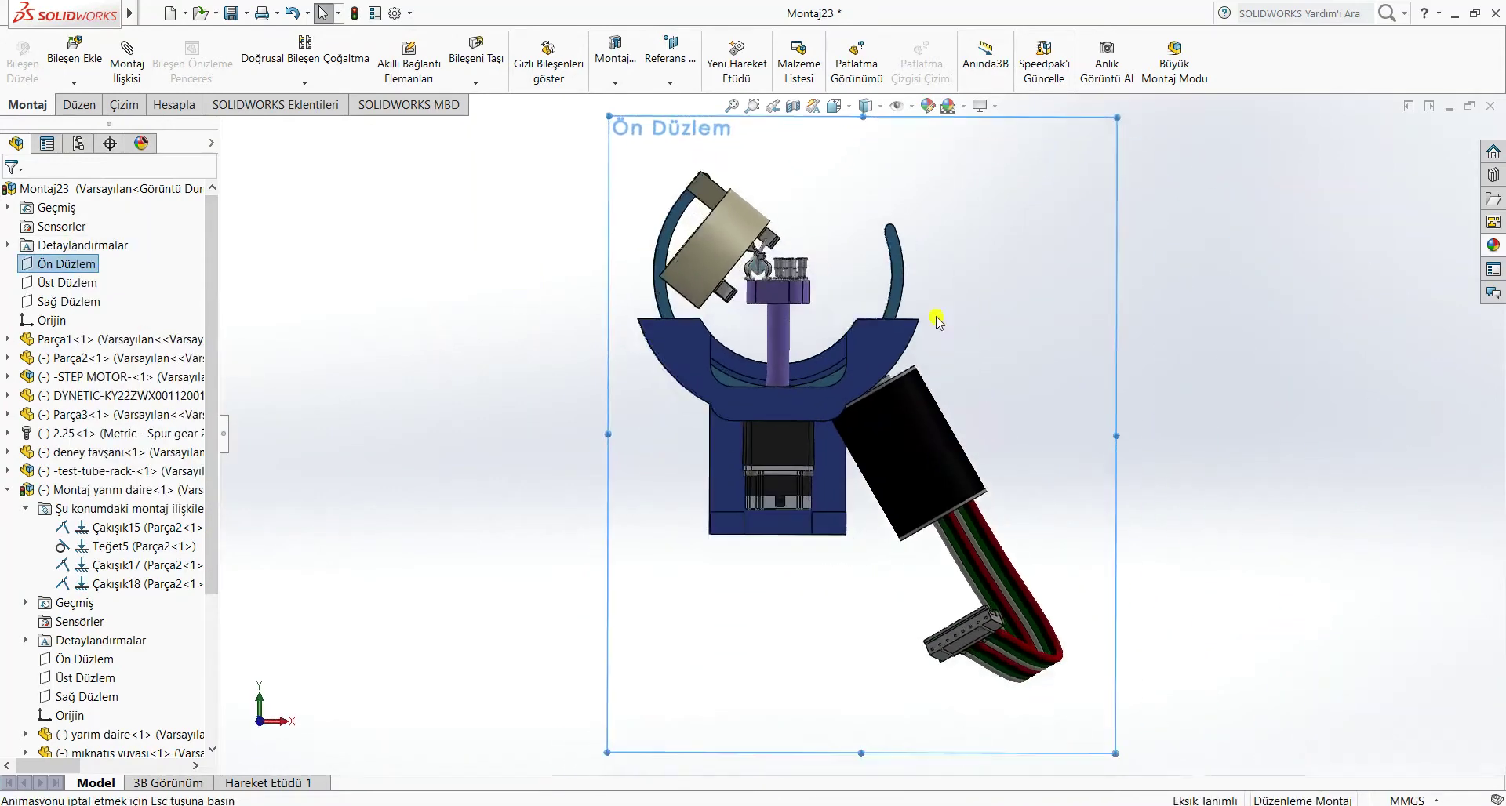
pyautogui.scroll(-5, 761, 208)
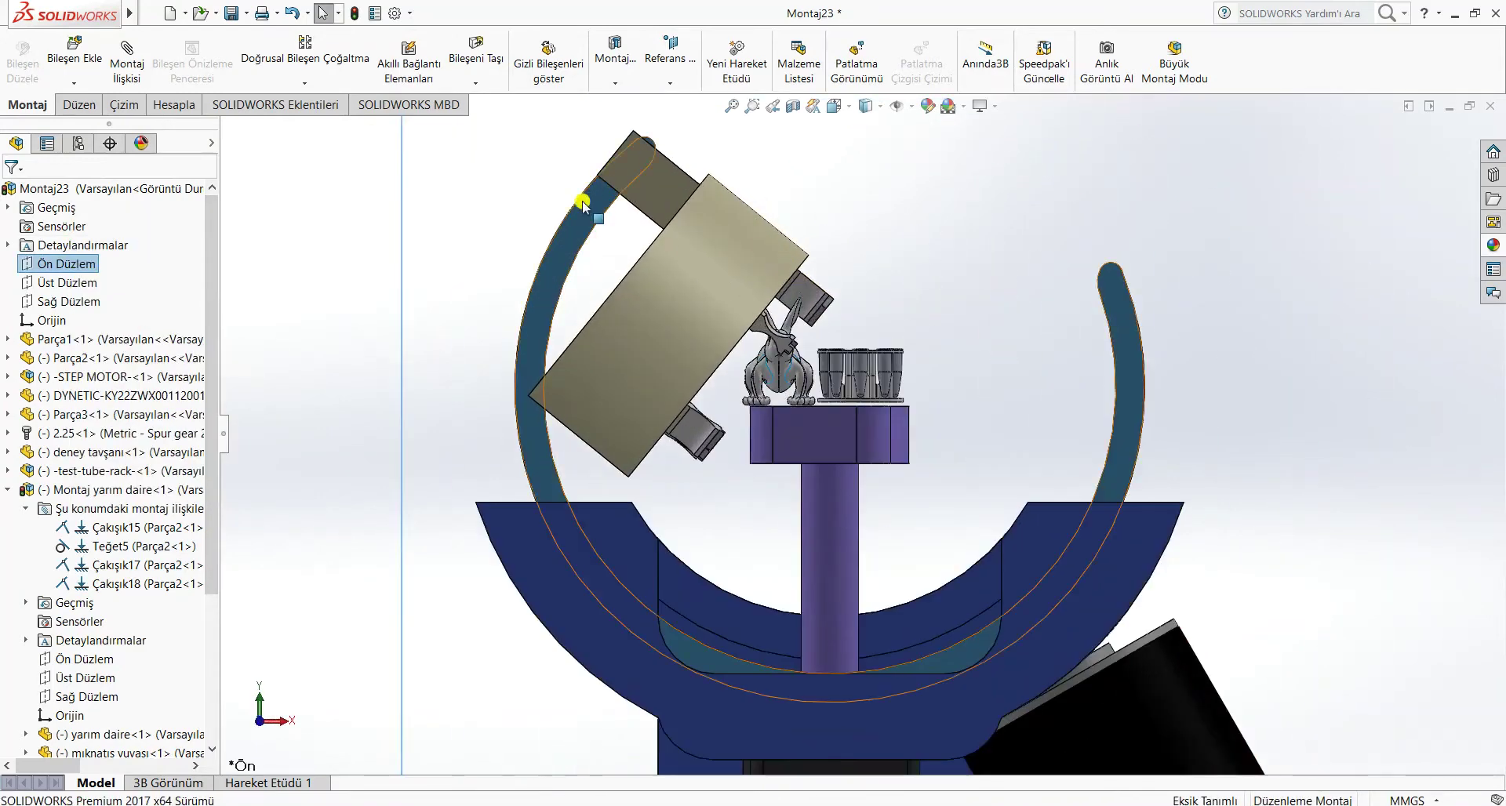
pyautogui.moveTo(582, 202); pyautogui.dragTo(542, 295)
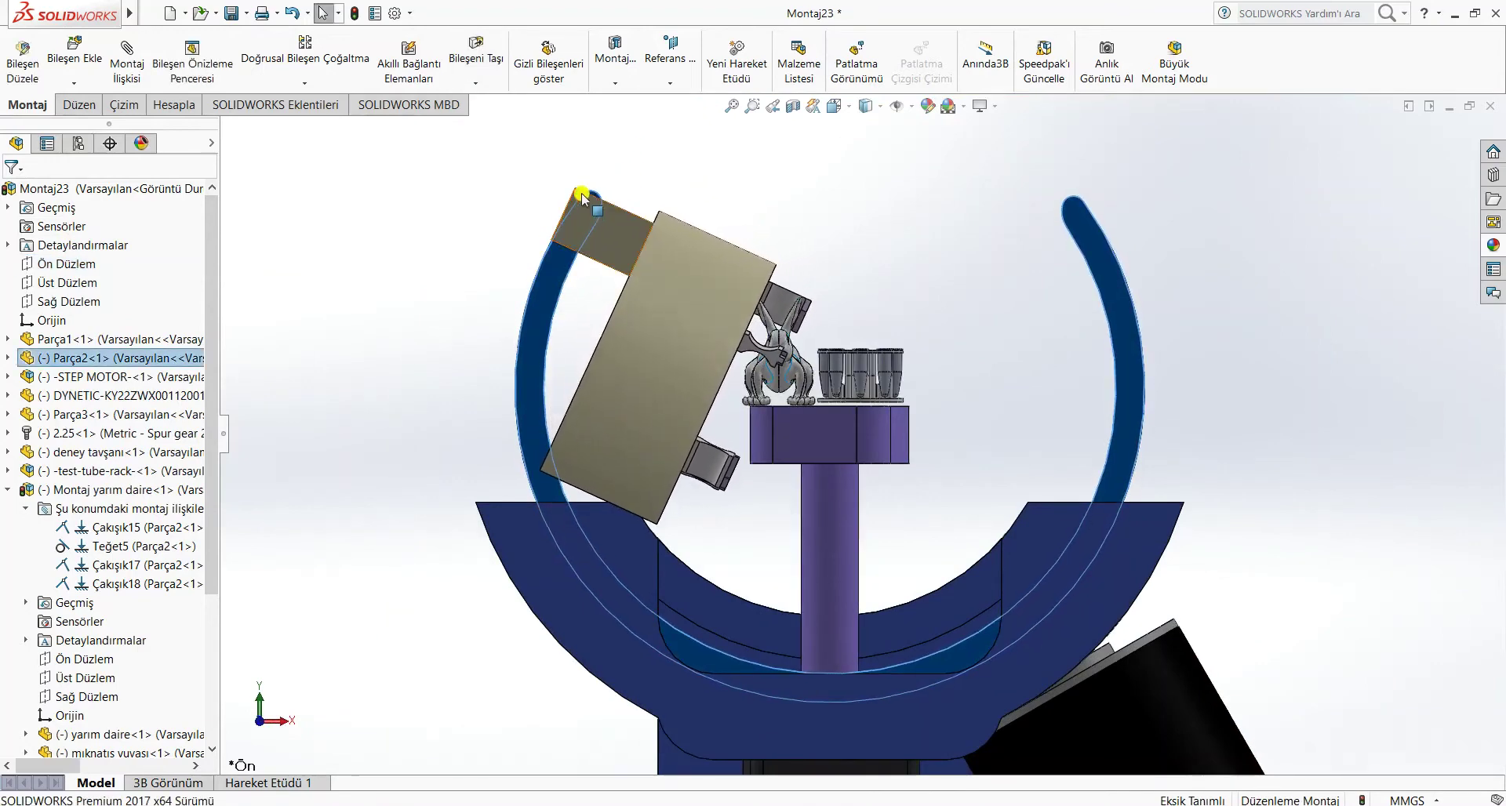
pyautogui.click(945, 212)
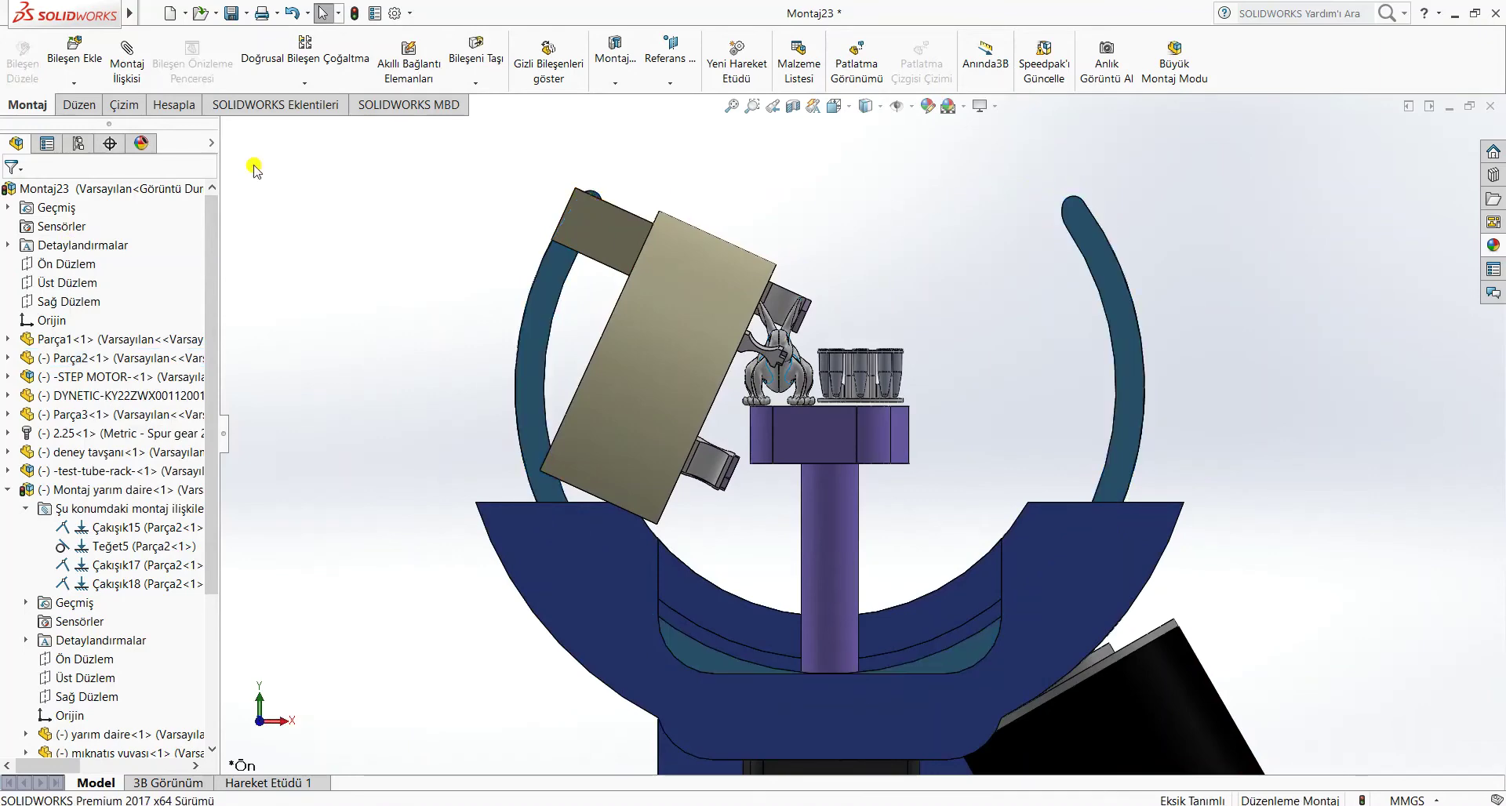
# - Mirror the Montaj yarım daire subassembly about Sağ Düzlem onto the opposite end of the curved rack
pyautogui.click(8, 490)
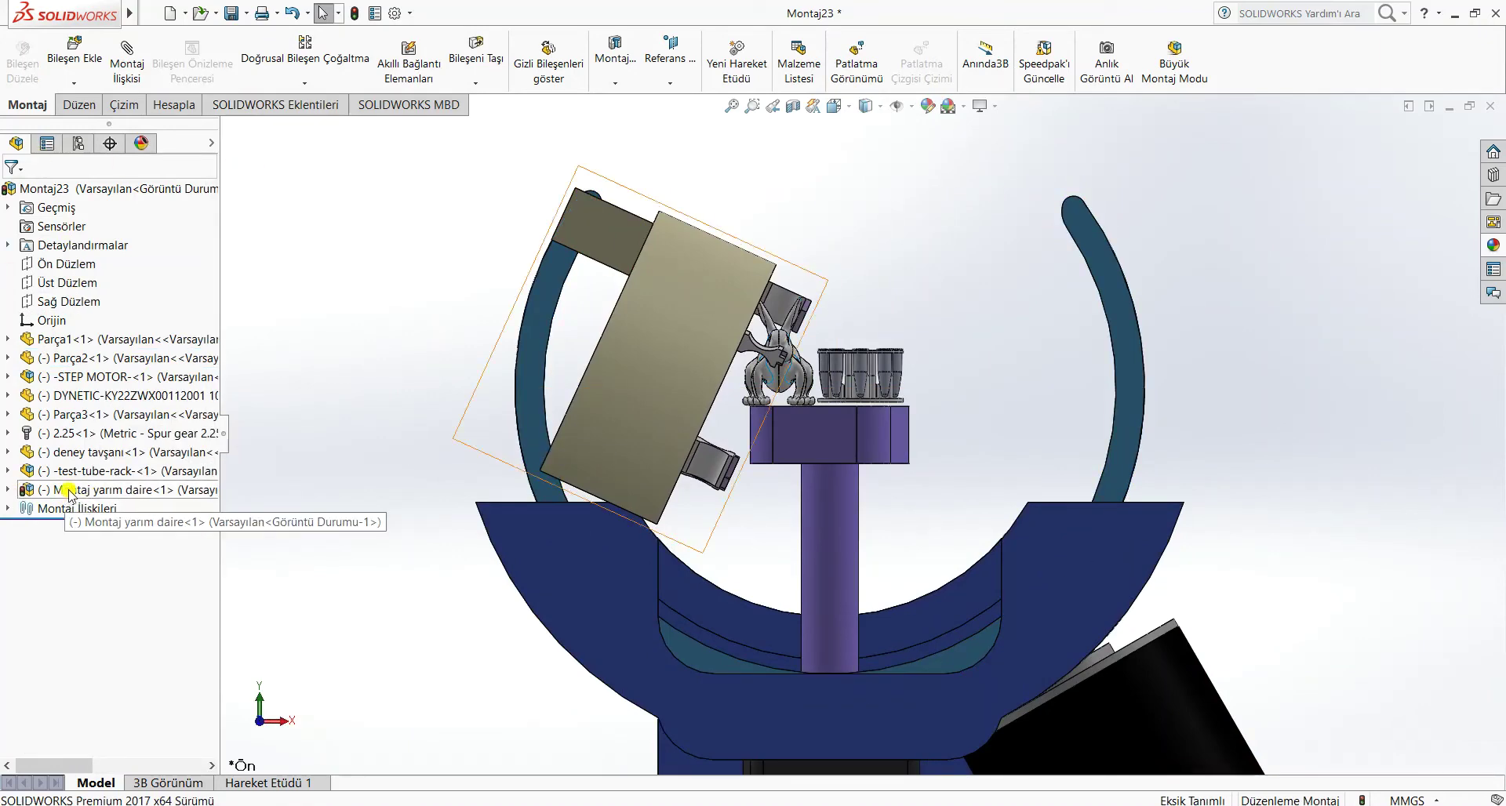
pyautogui.click(69, 490)
pyautogui.click(323, 83)
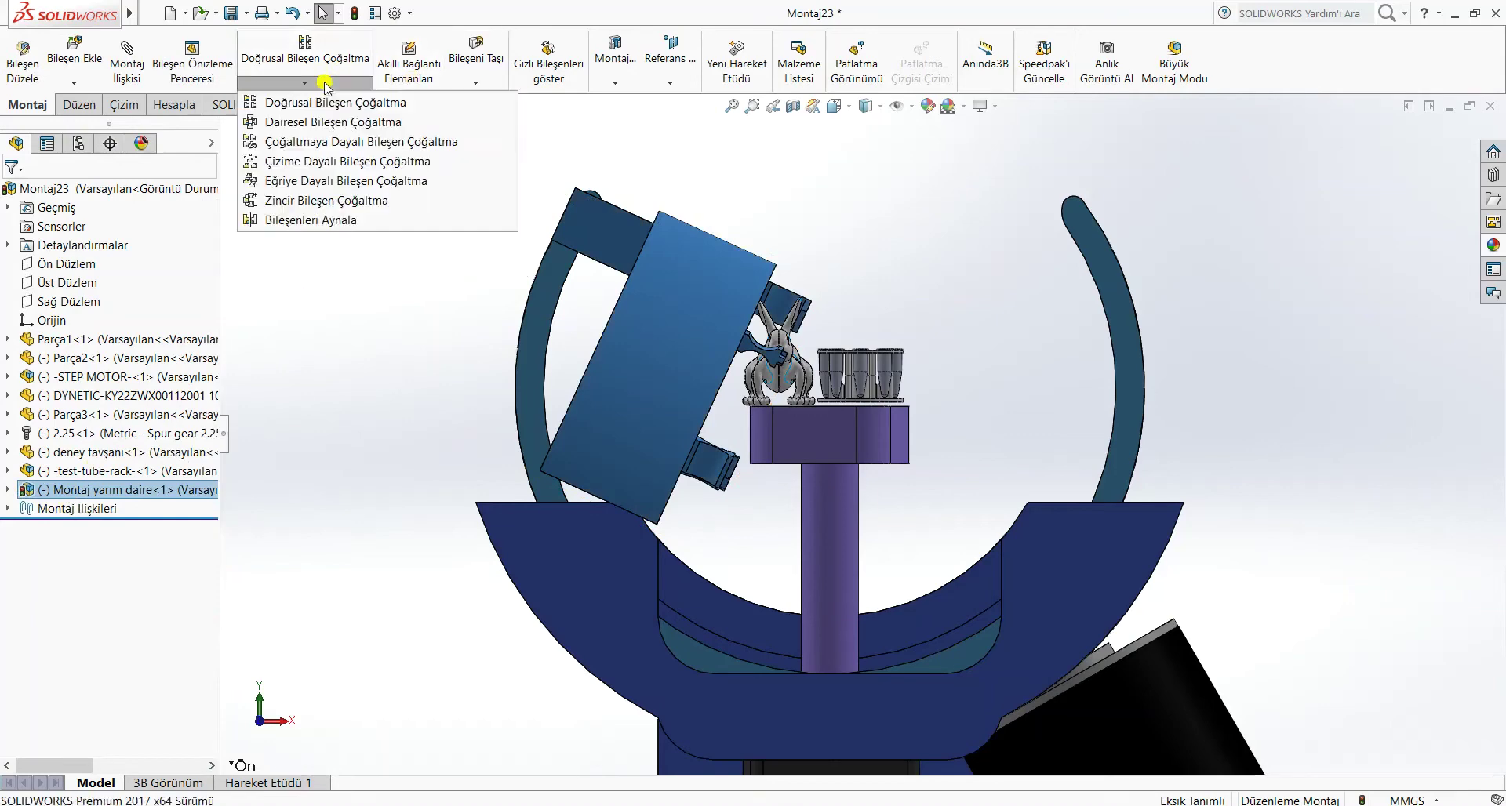
pyautogui.click(345, 220)
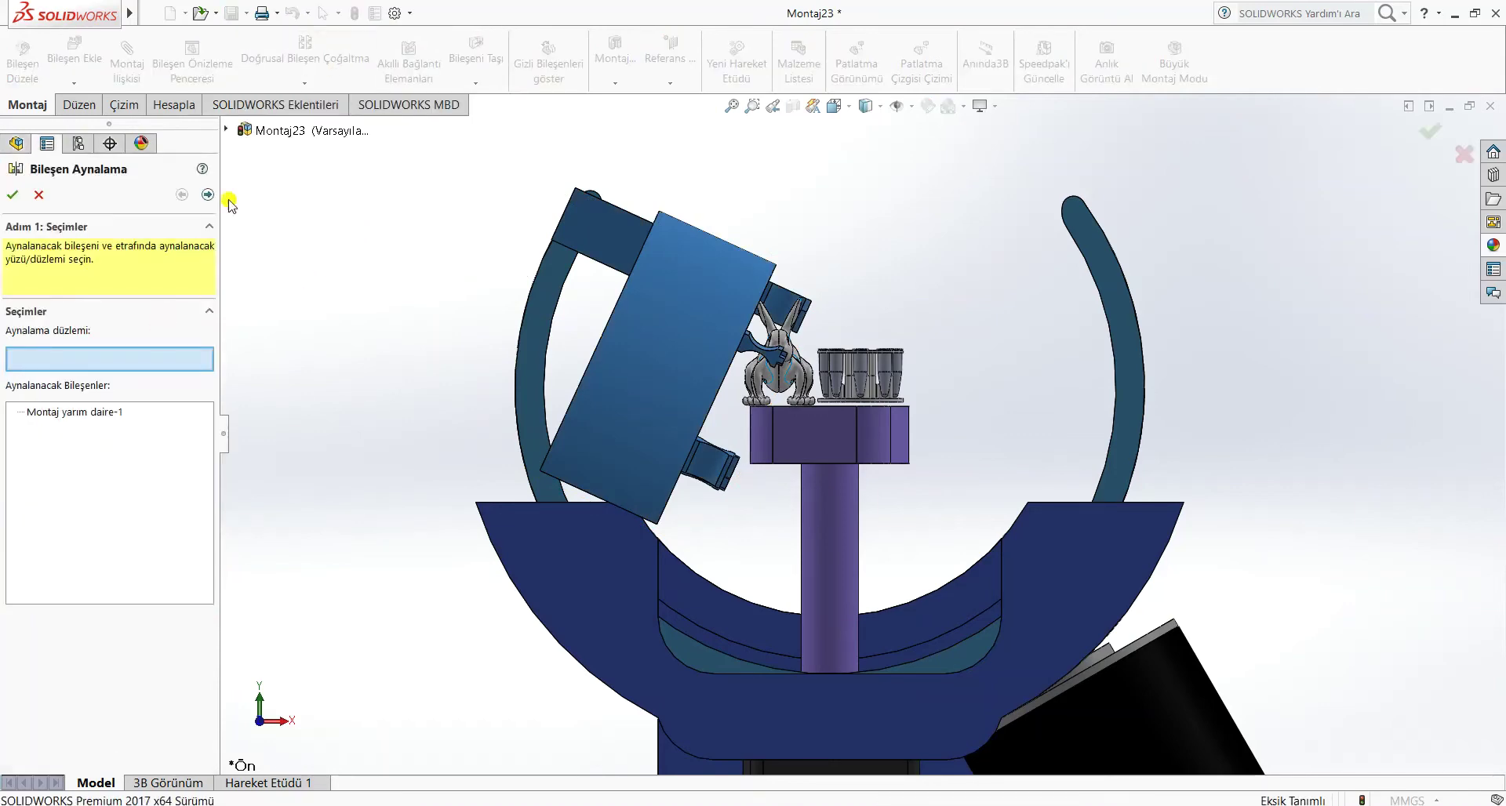
pyautogui.click(228, 131)
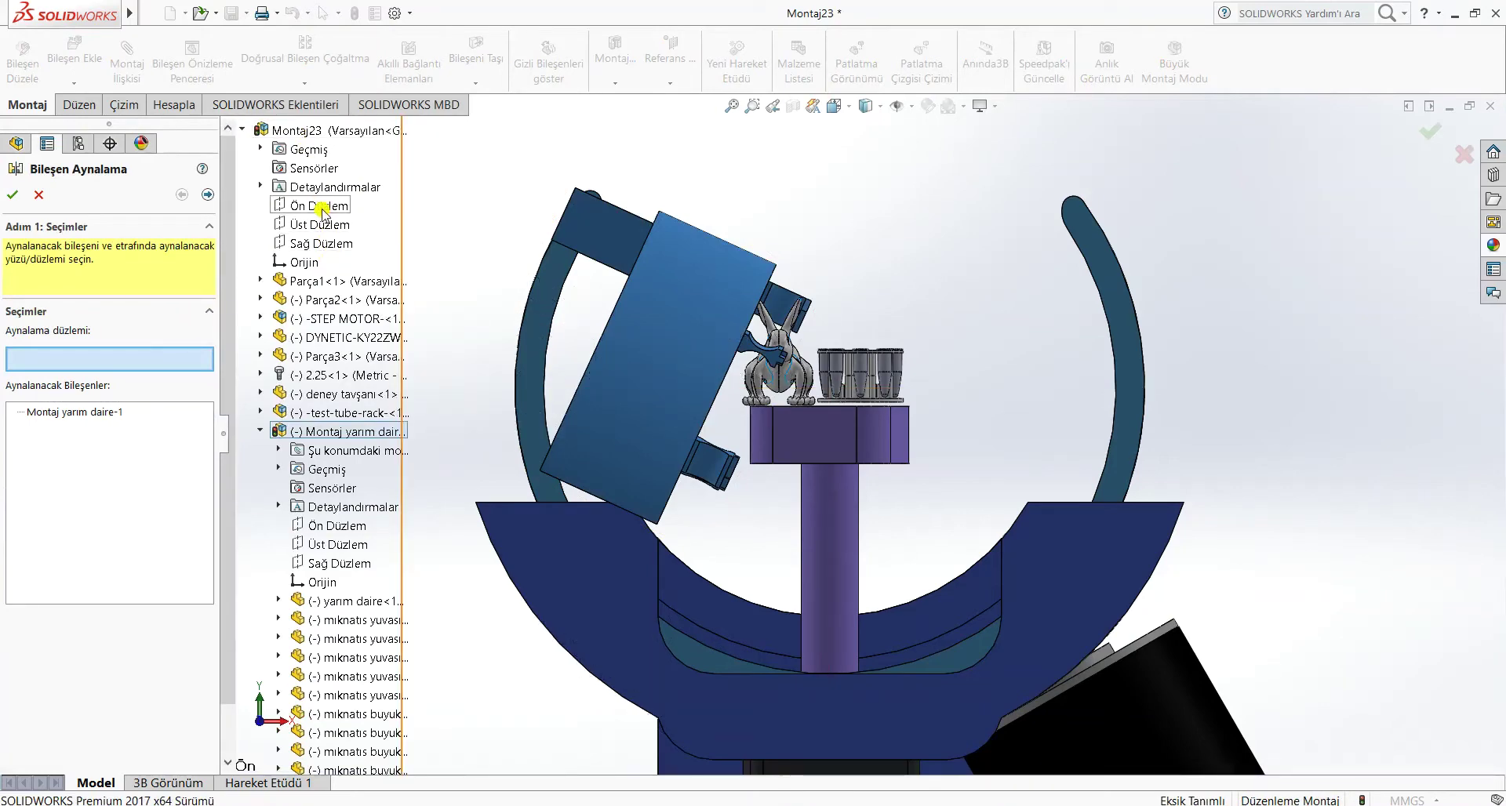
pyautogui.click(323, 241)
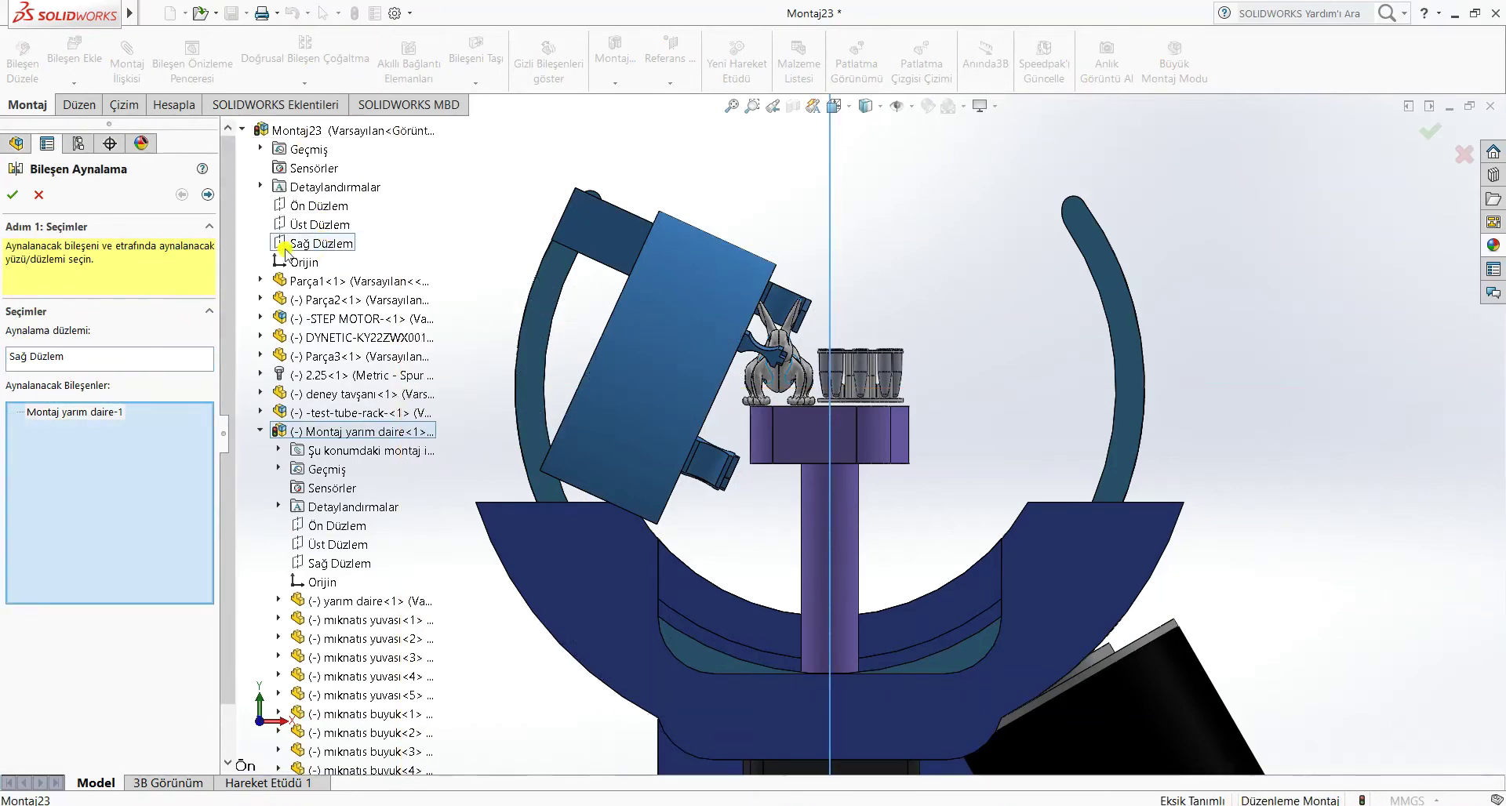
pyautogui.click(13, 196)
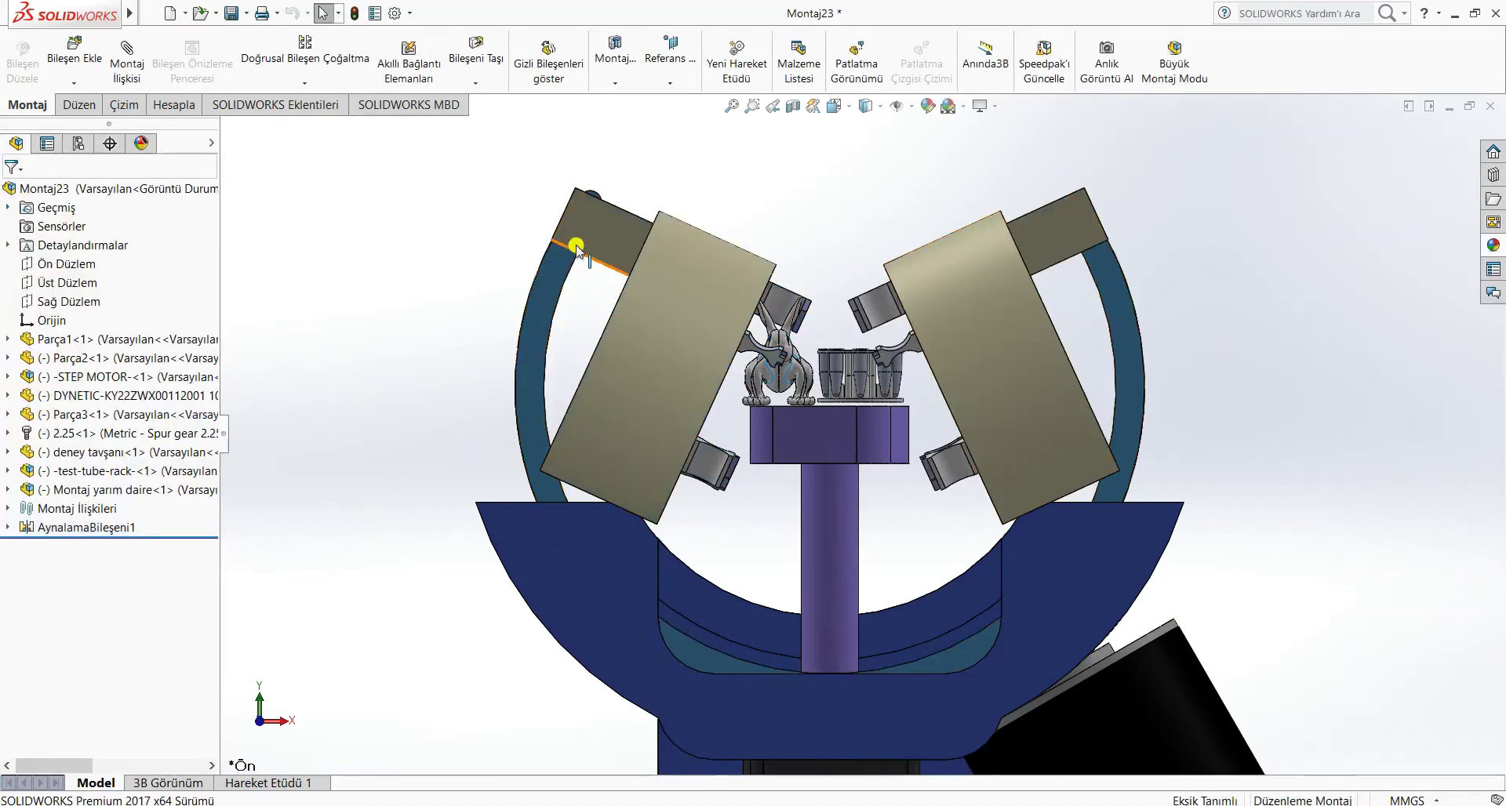
# - Swing the half-circle bracket and the curved rack to check how the original and mirrored holders move
pyautogui.moveTo(577, 247)
pyautogui.mouseDown()
pyautogui.moveTo(548, 282)
pyautogui.moveTo(548, 323)
pyautogui.moveTo(582, 235)
pyautogui.mouseUp()
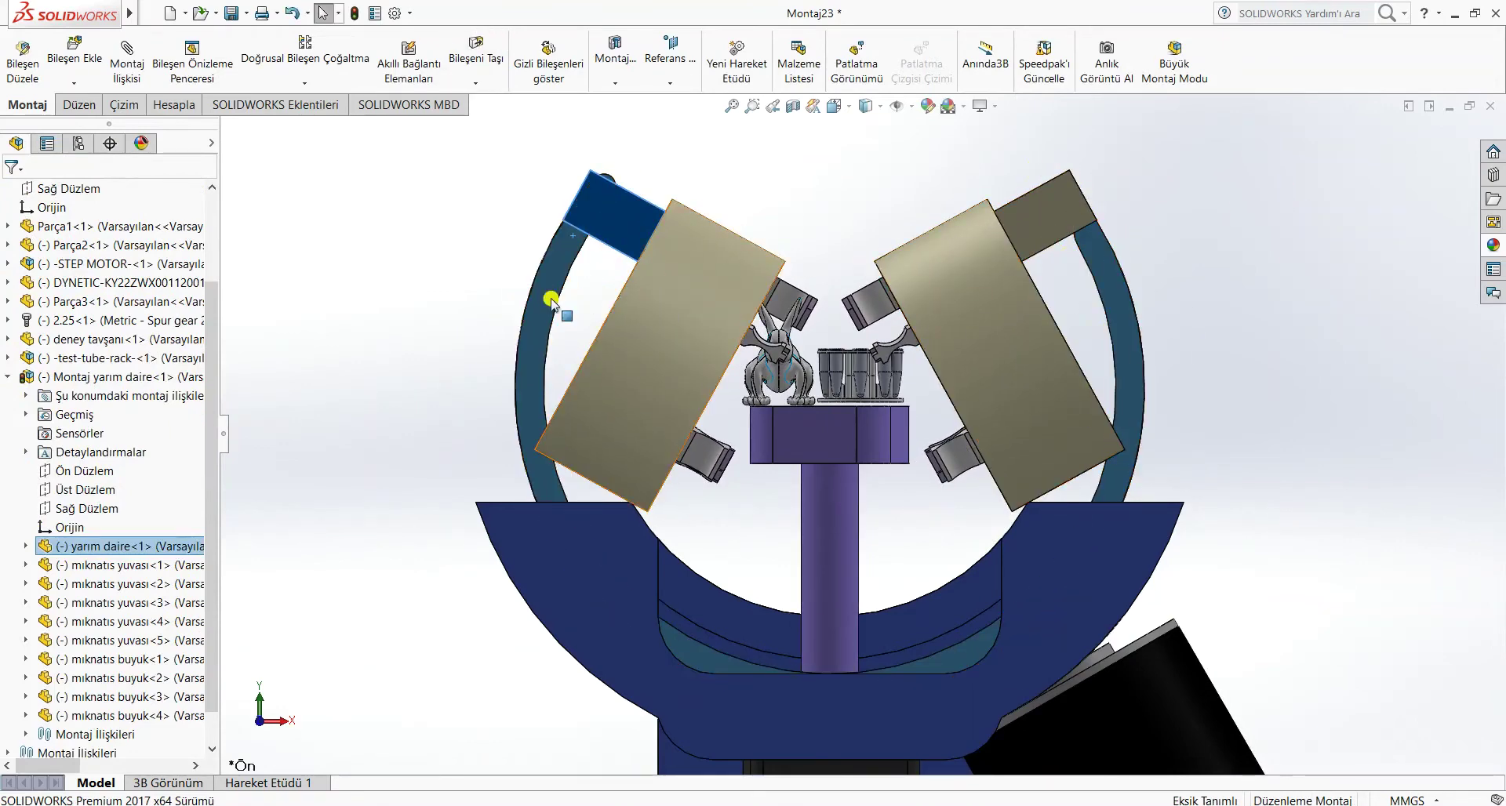
pyautogui.moveTo(432, 293); pyautogui.dragTo(510, 333, button='middle')
pyautogui.press('Escape')
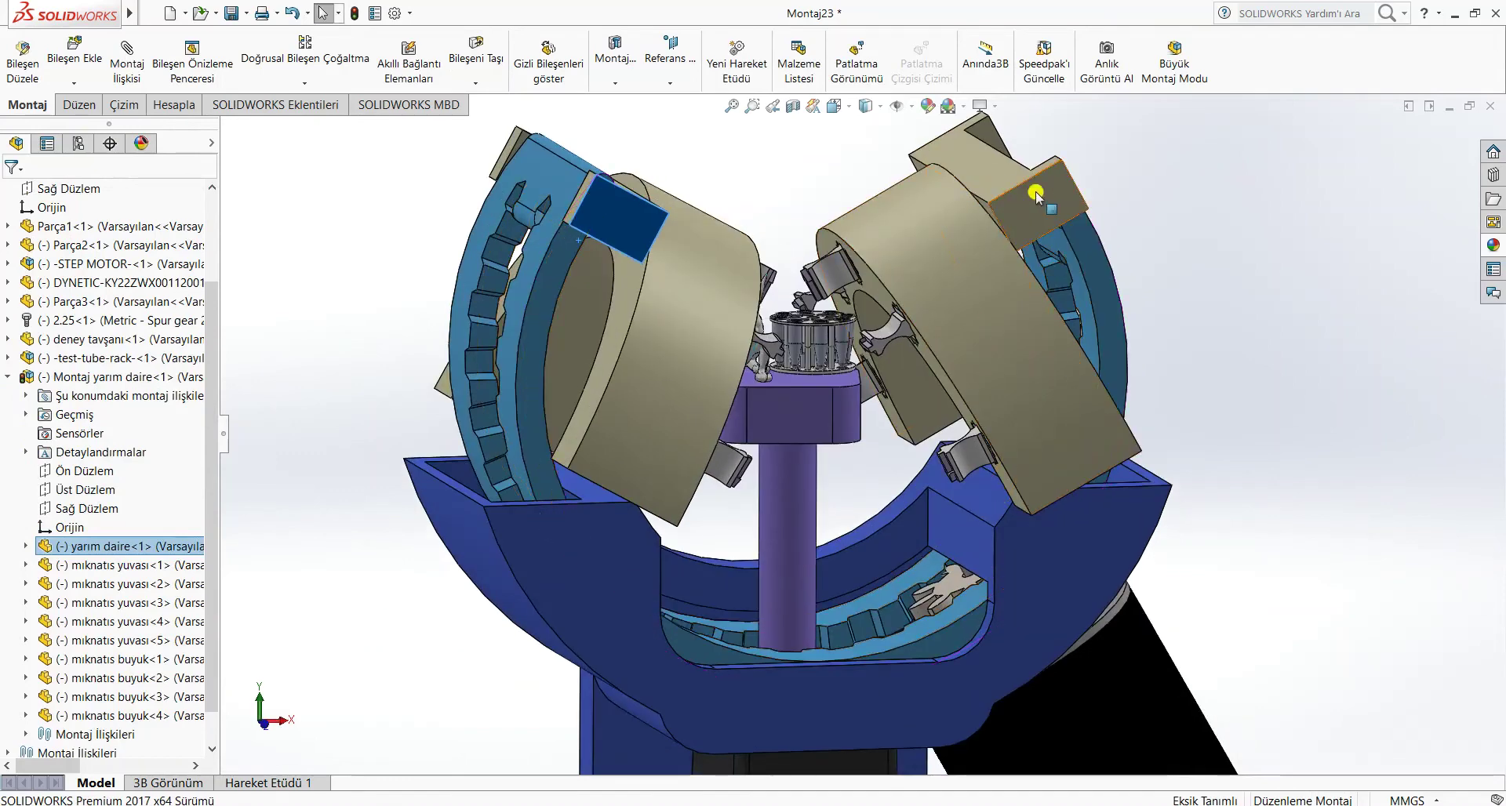
pyautogui.click(1364, 253)
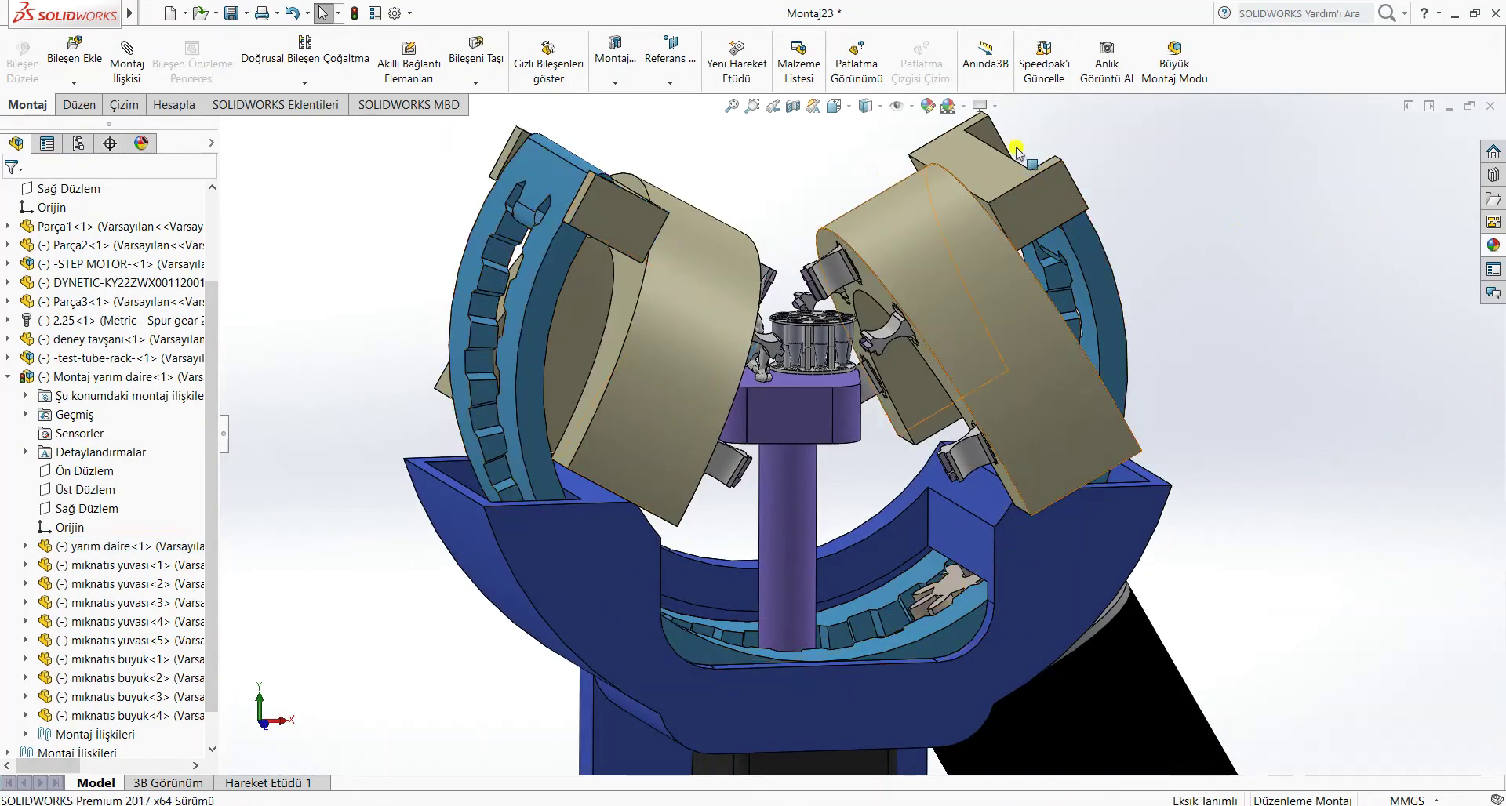
pyautogui.moveTo(596, 176); pyautogui.dragTo(286, 296)
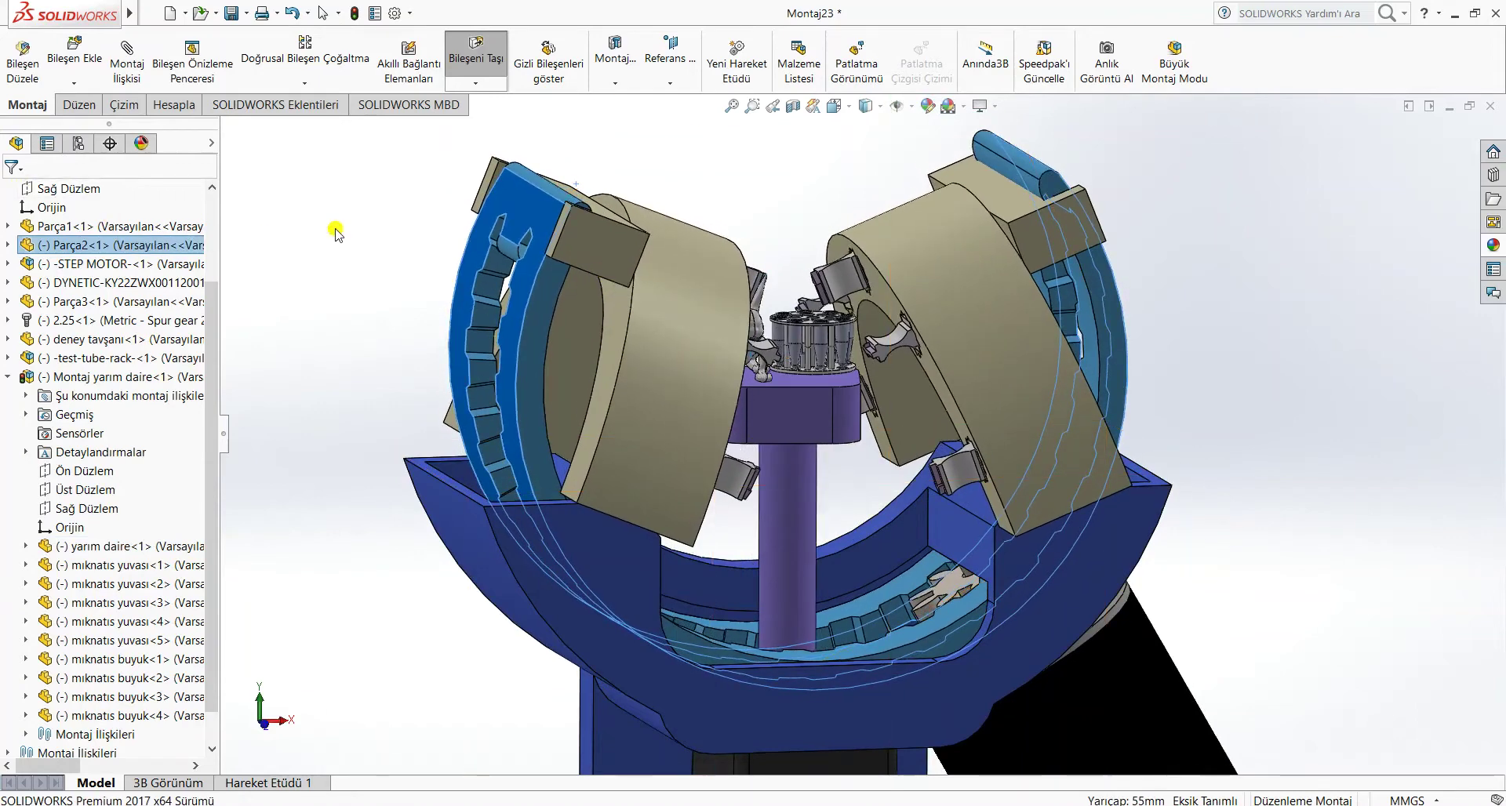
pyautogui.press('Escape')
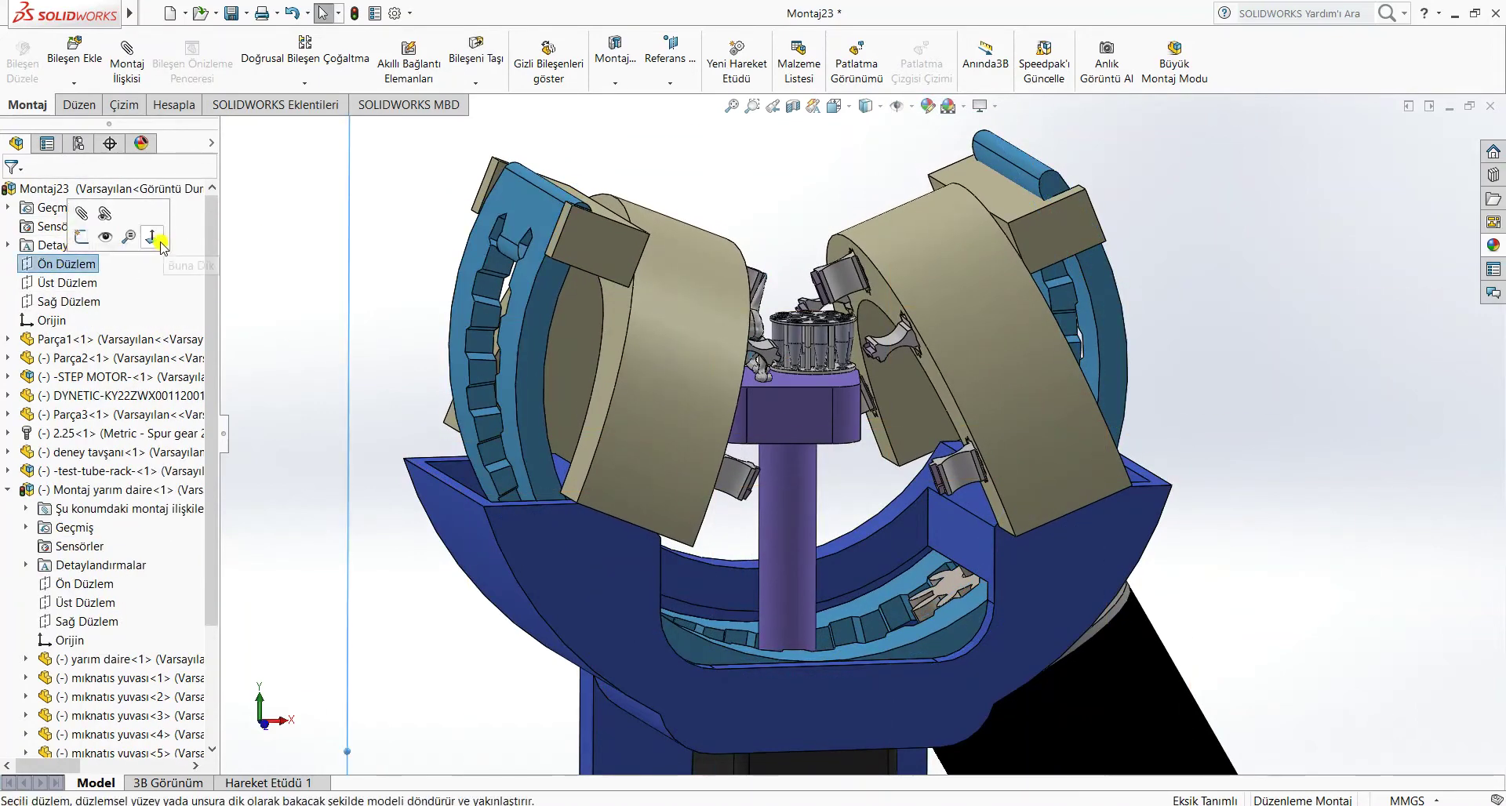
# - Slide the half-circle holder slightly up the curved rack in the view normal to Ön Düzlem and save the assembly
pyautogui.click(152, 237)
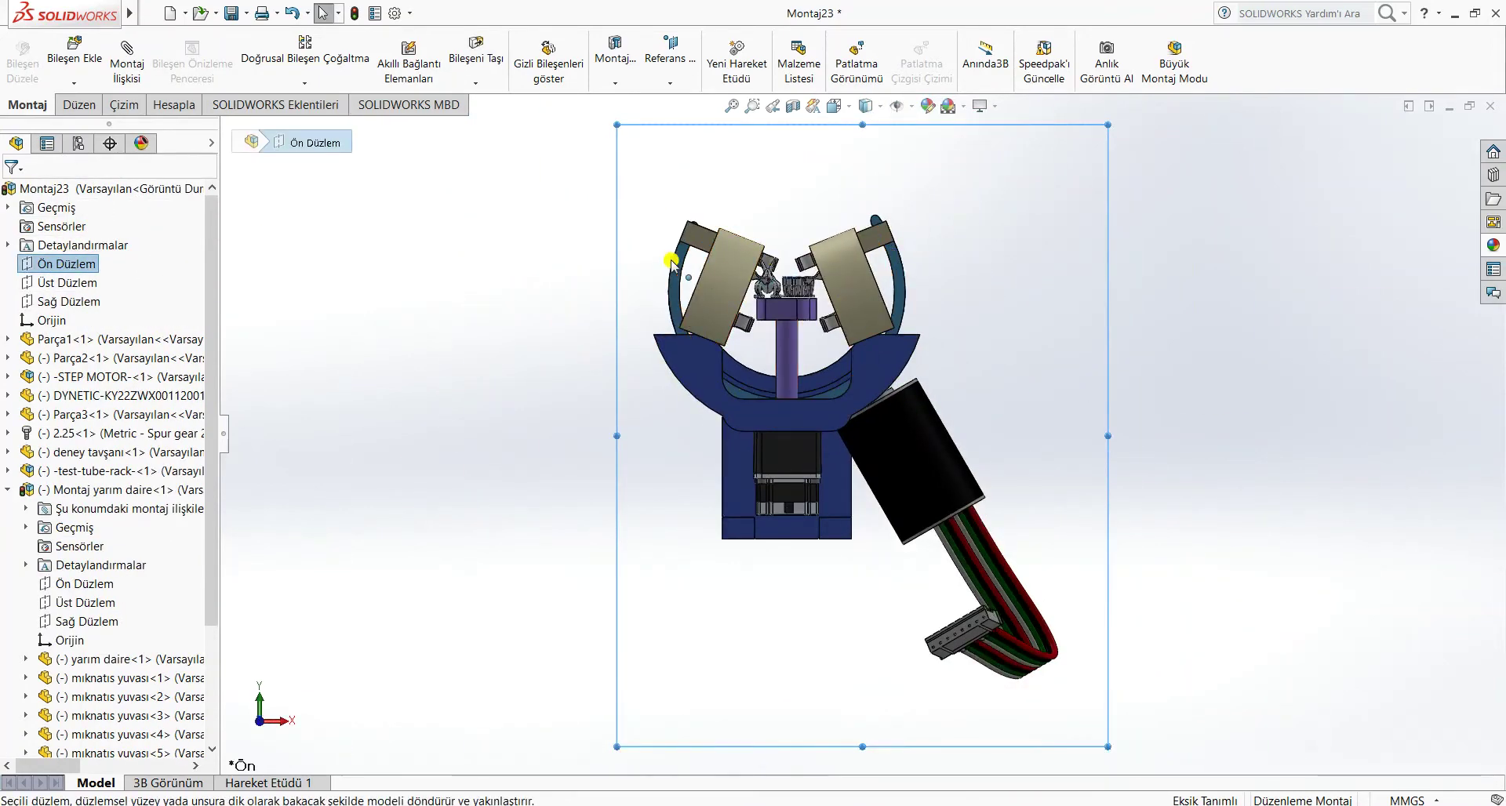
pyautogui.moveTo(670, 261); pyautogui.dragTo(668, 256)
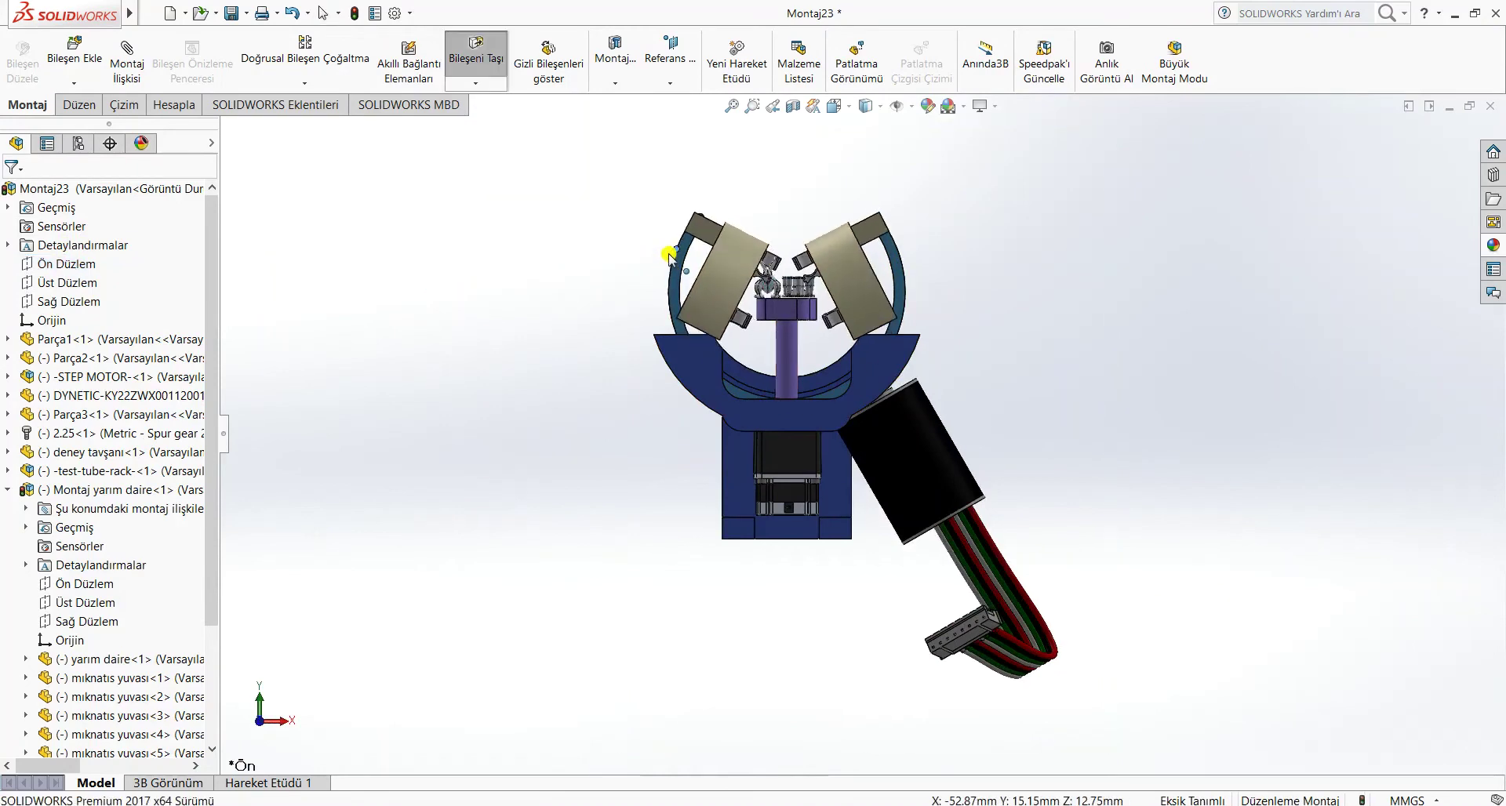
pyautogui.scroll(-3, 931, 224)
pyautogui.moveTo(1123, 322); pyautogui.dragTo(1063, 378, button='middle')
pyautogui.scroll(3, 863, 428)
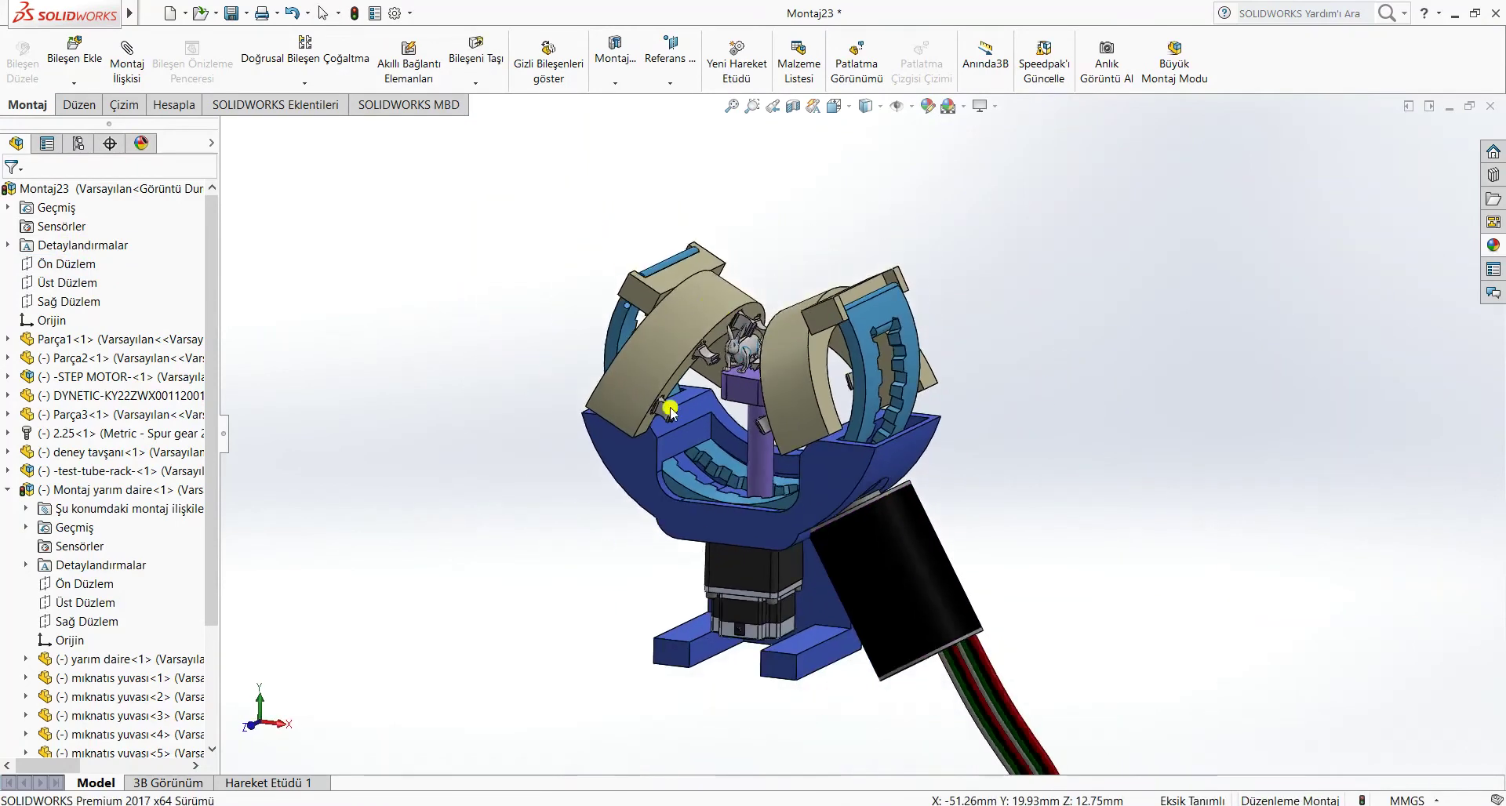
pyautogui.click(230, 14)
pyautogui.click(739, 337)
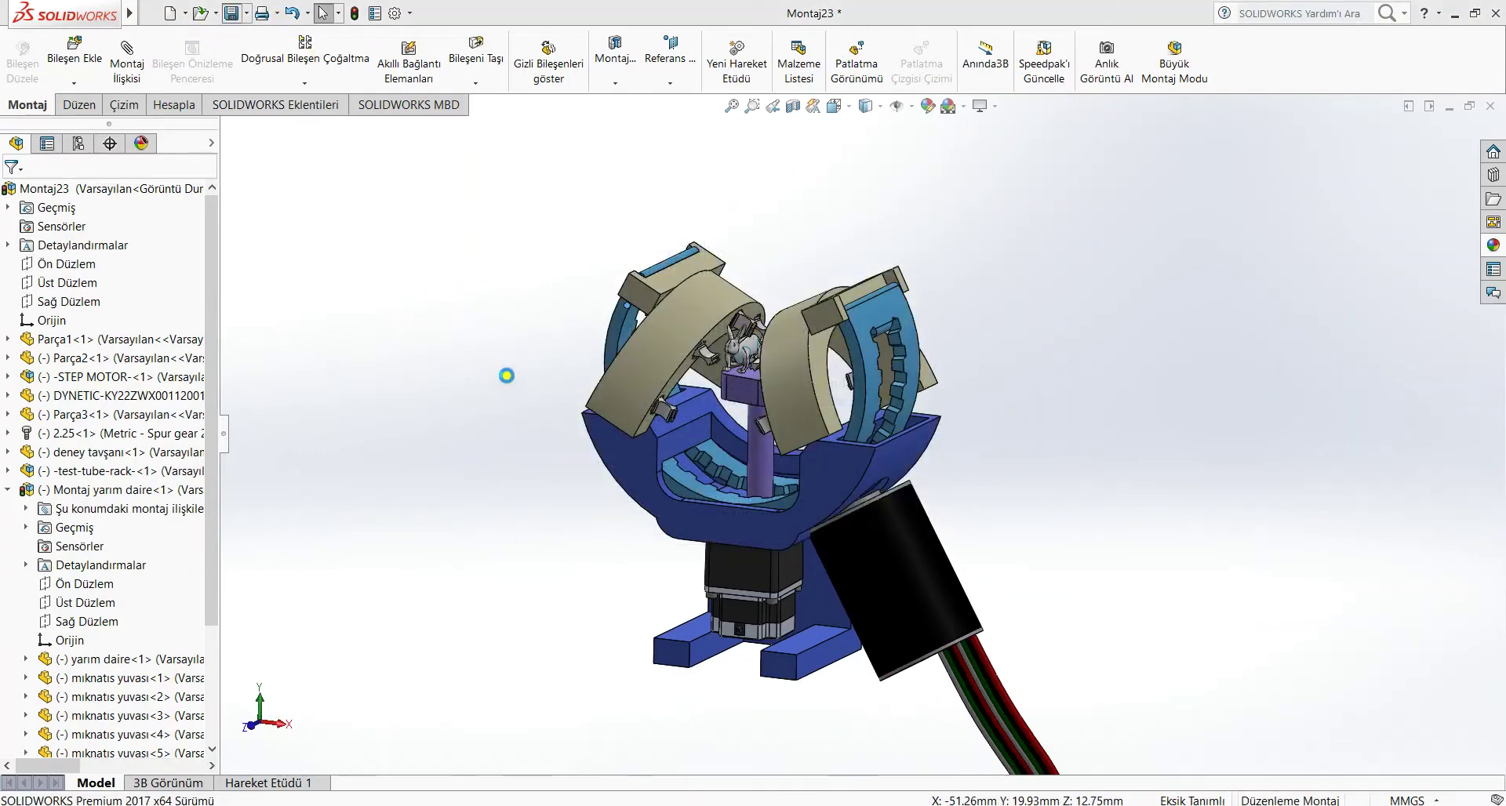
# - Delete the Montaj yarım daire subassembly together with its dependent mirror feature and mates
pyautogui.click(8, 490)
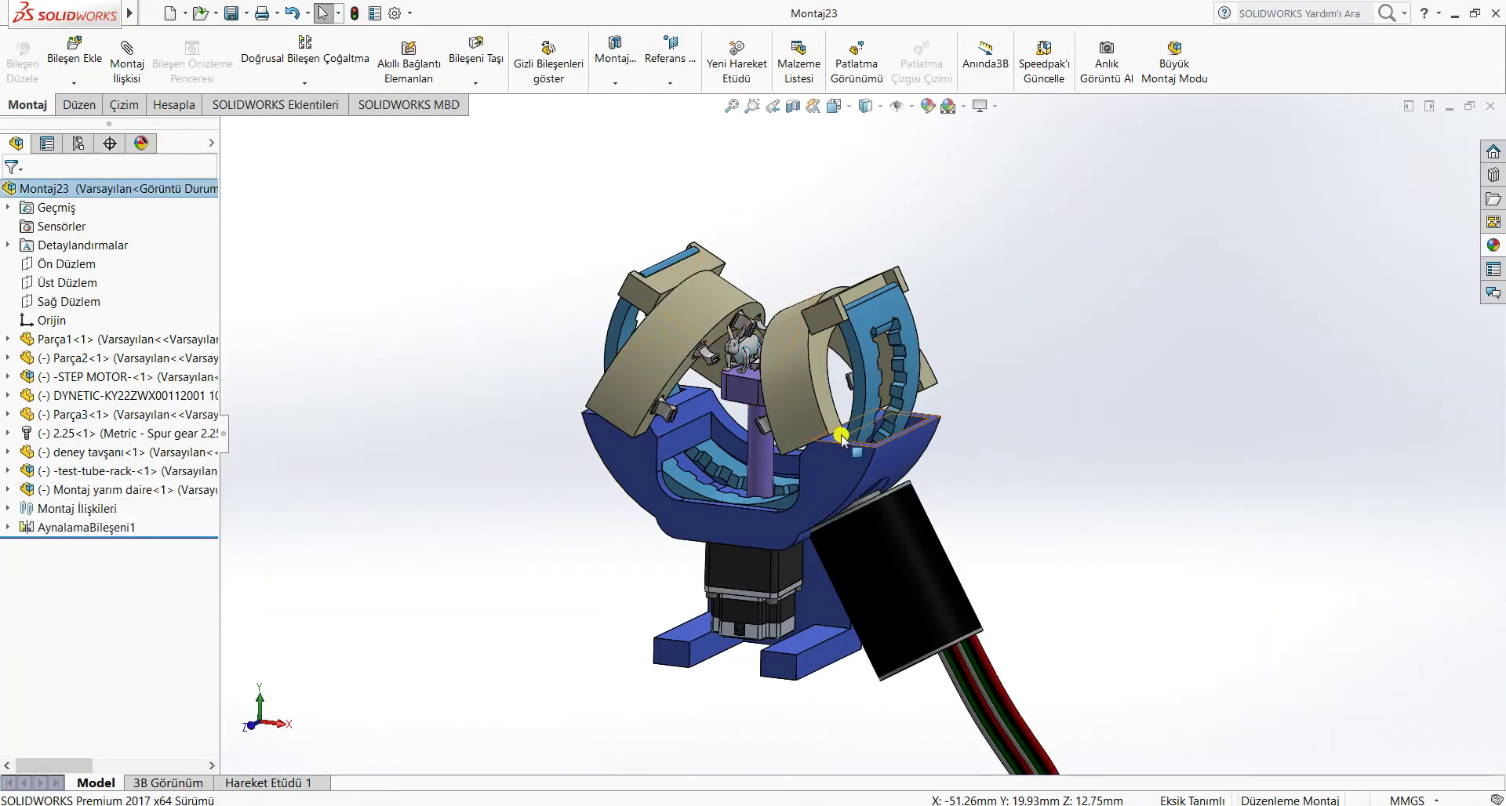
pyautogui.rightClick(123, 490)
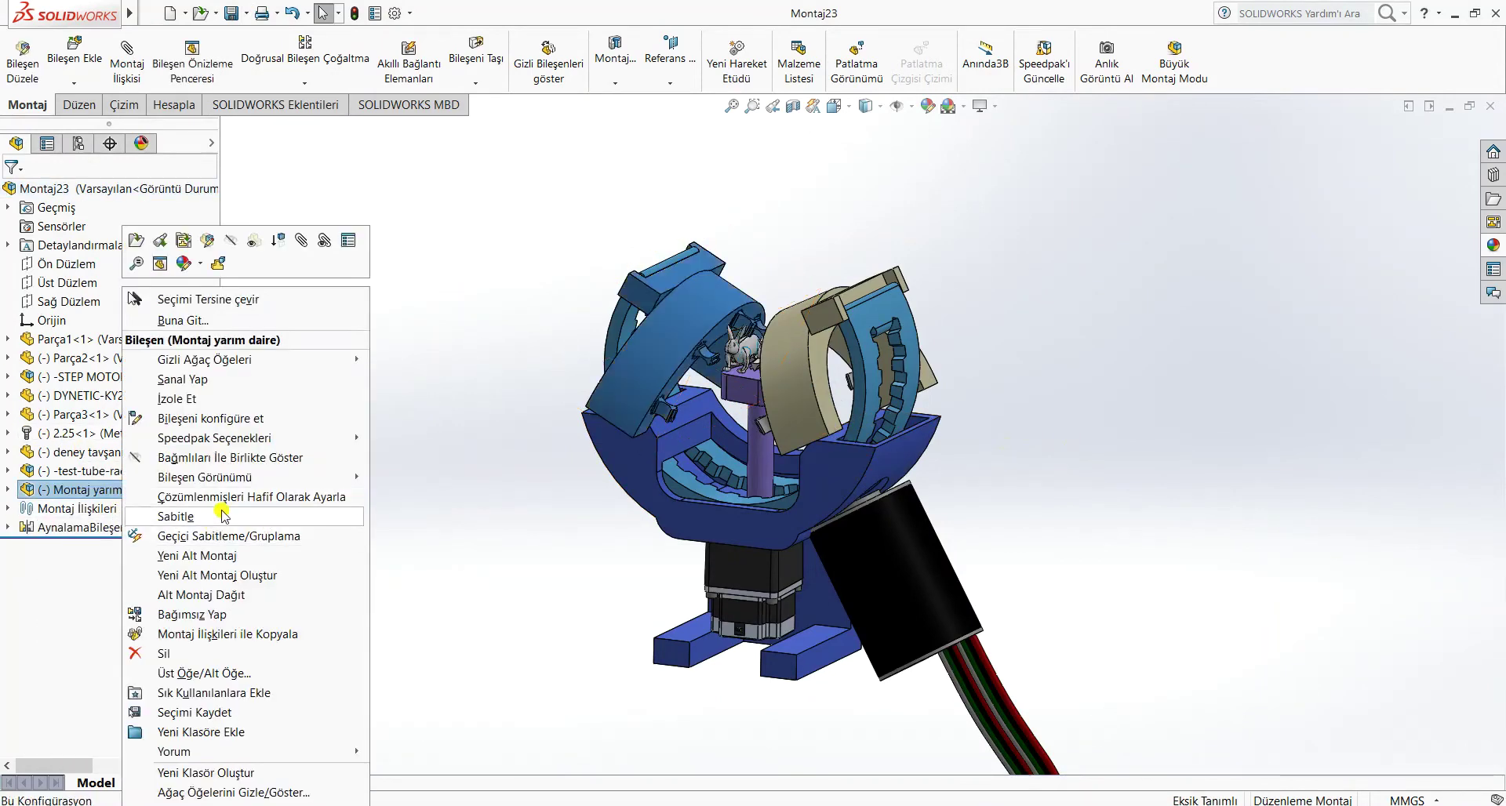
pyautogui.click(226, 653)
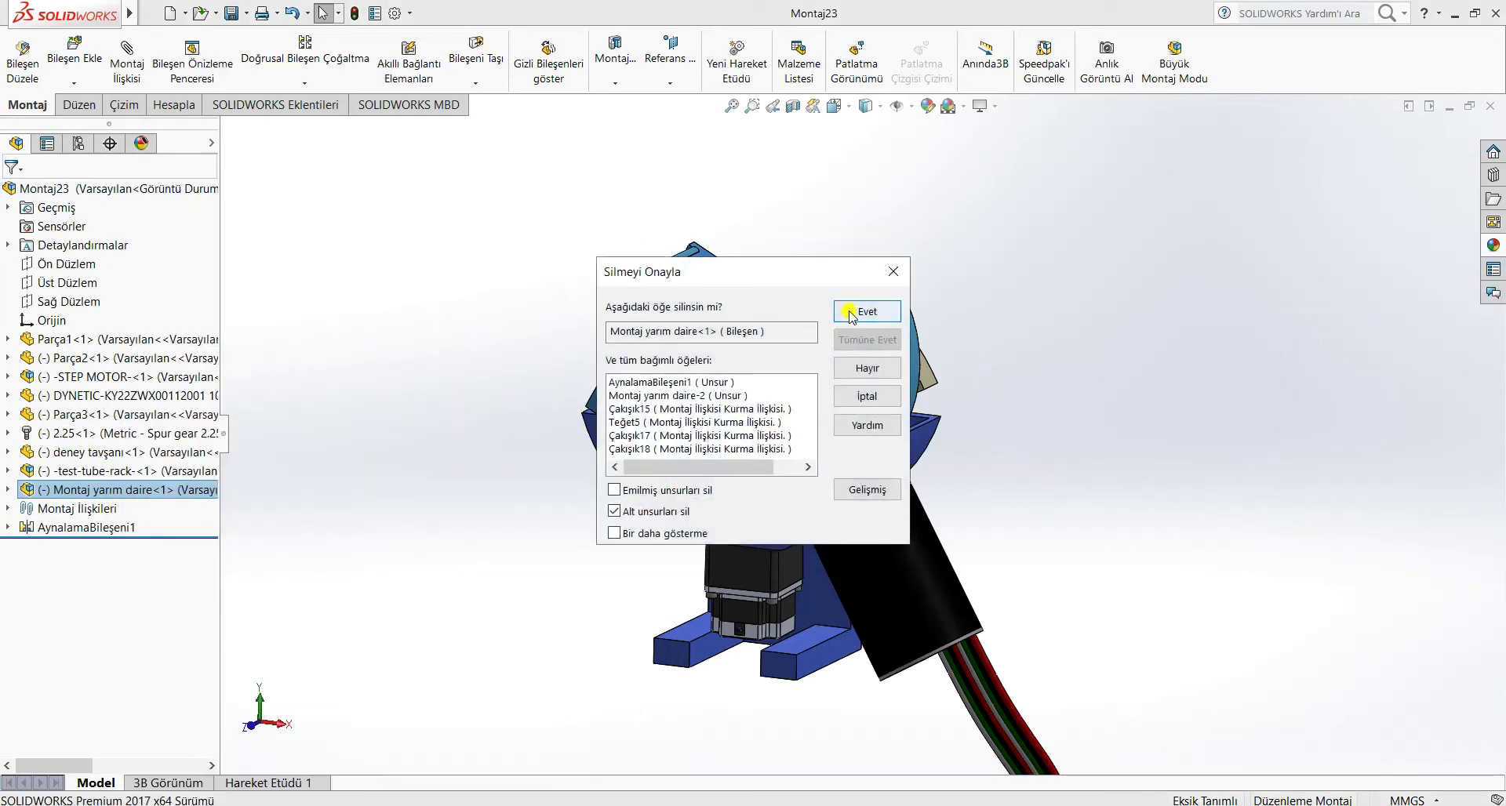
pyautogui.click(851, 313)
# - Save the stripped assembly under the new name Montaj234 in the deneme folder
pyautogui.moveTo(116, 23)
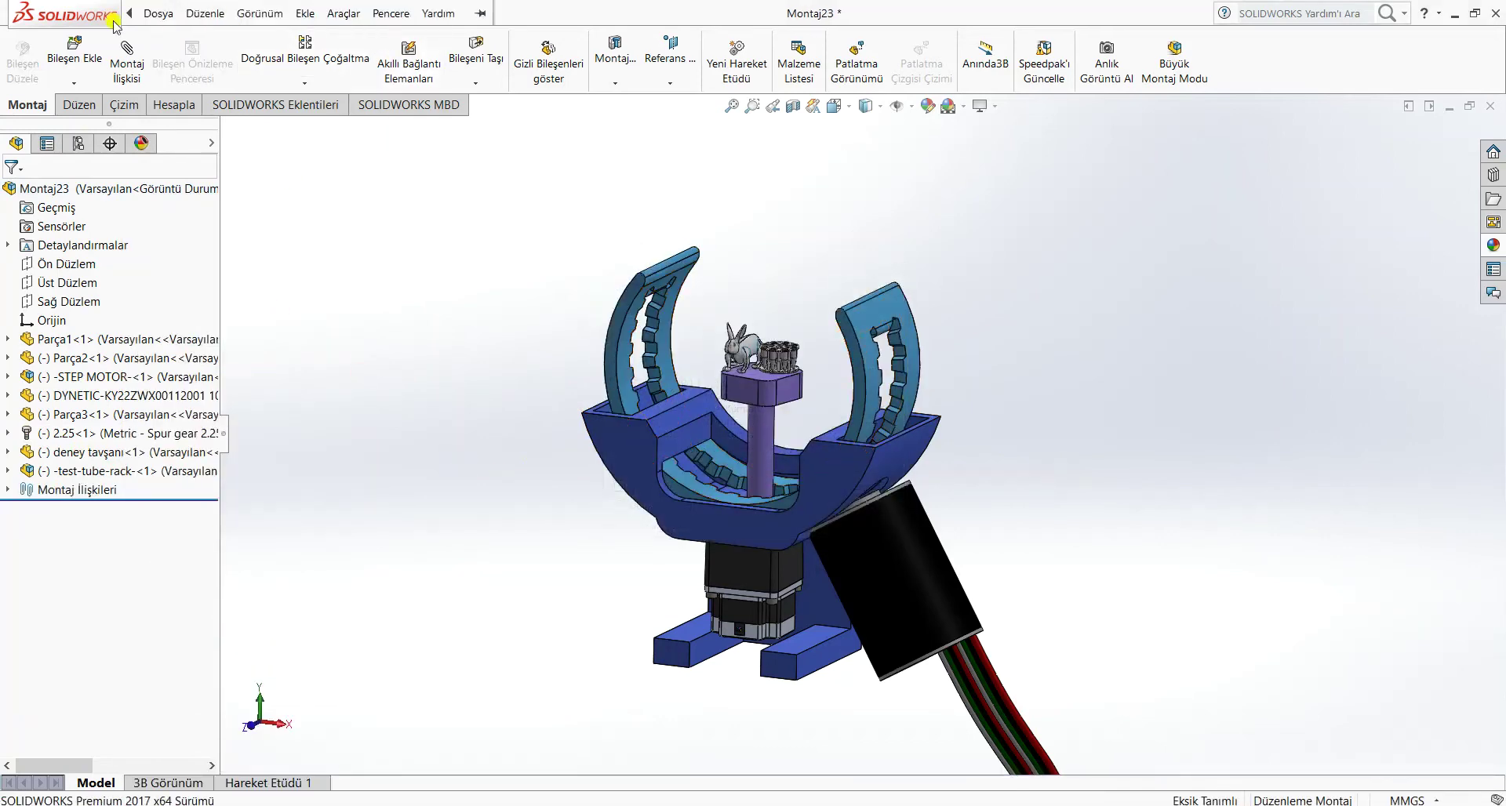
pyautogui.click(251, 16)
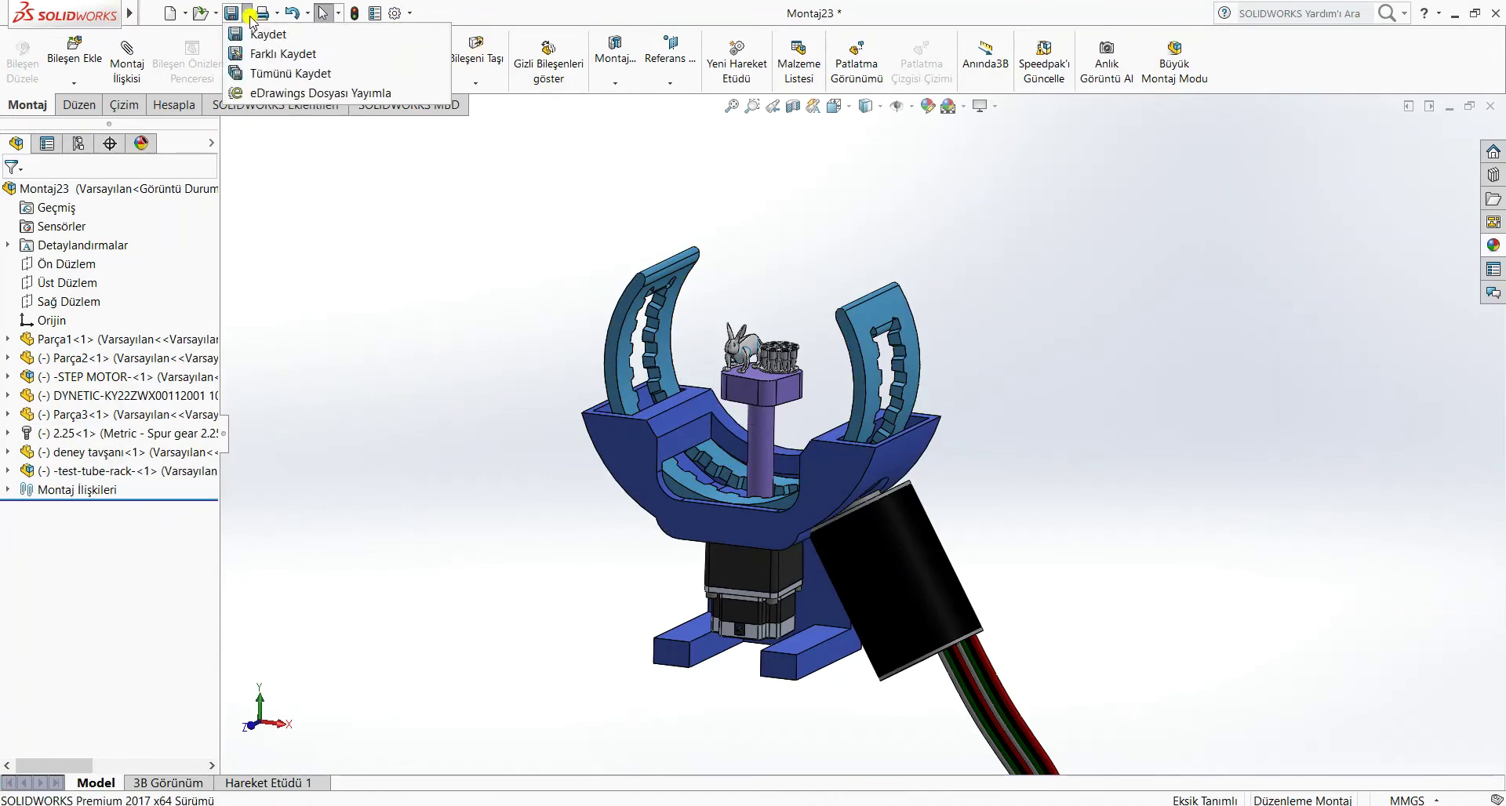
pyautogui.click(269, 53)
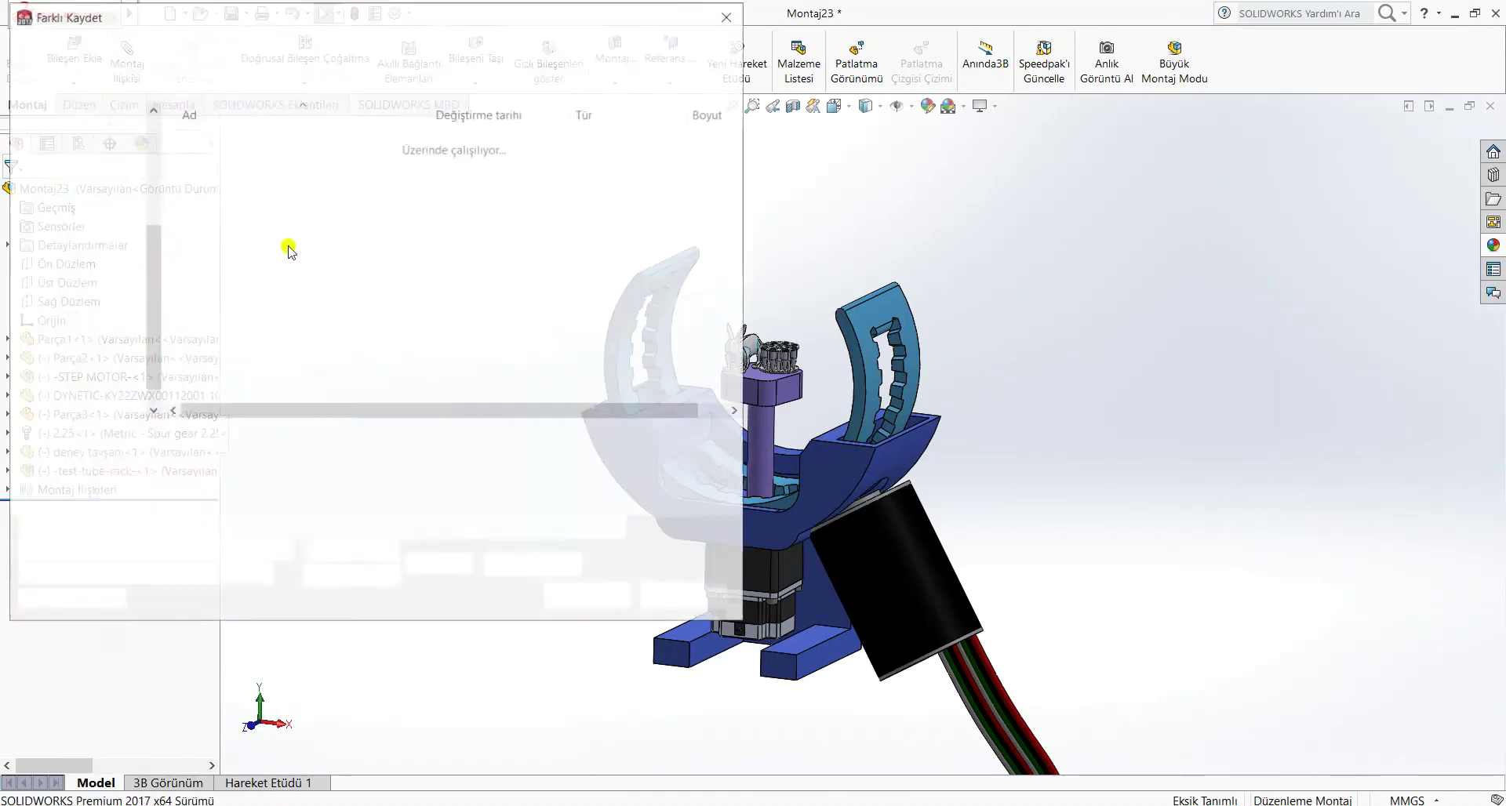
pyautogui.click(210, 440)
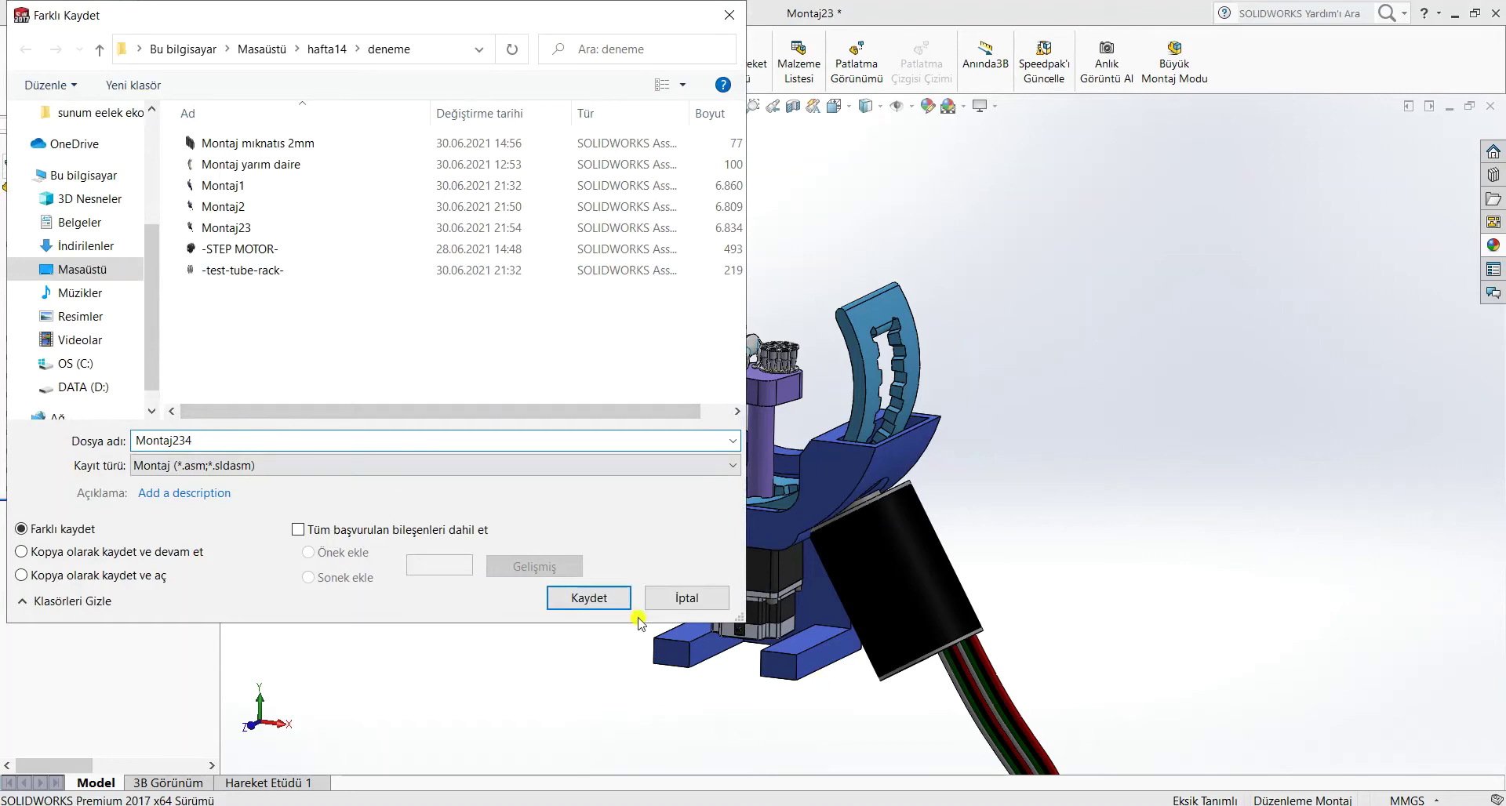
pyautogui.click(582, 599)
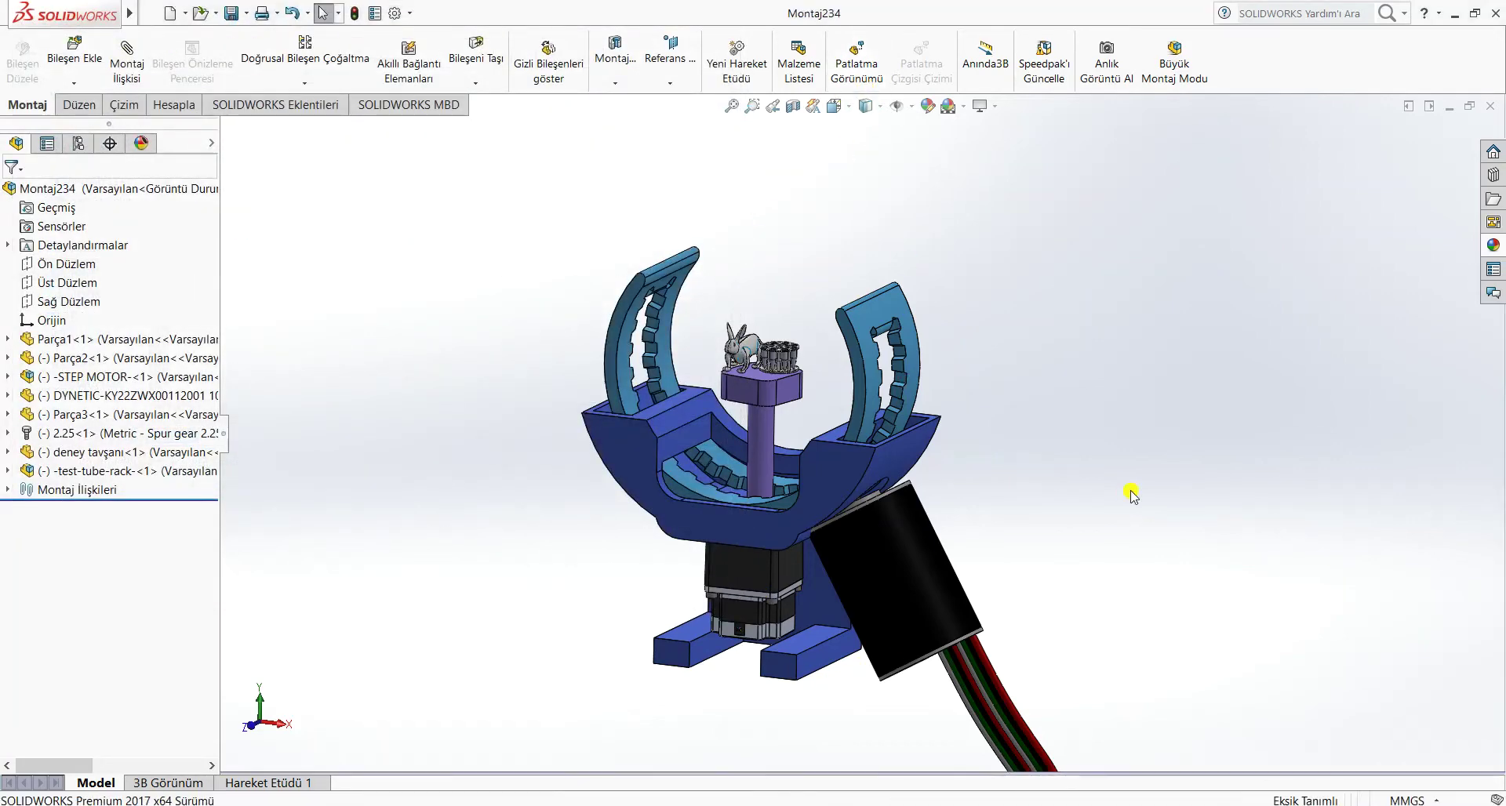
# - Insert the holder part Parça5 beside the curved rack
pyautogui.moveTo(1129, 494); pyautogui.dragTo(604, 298, button='middle')
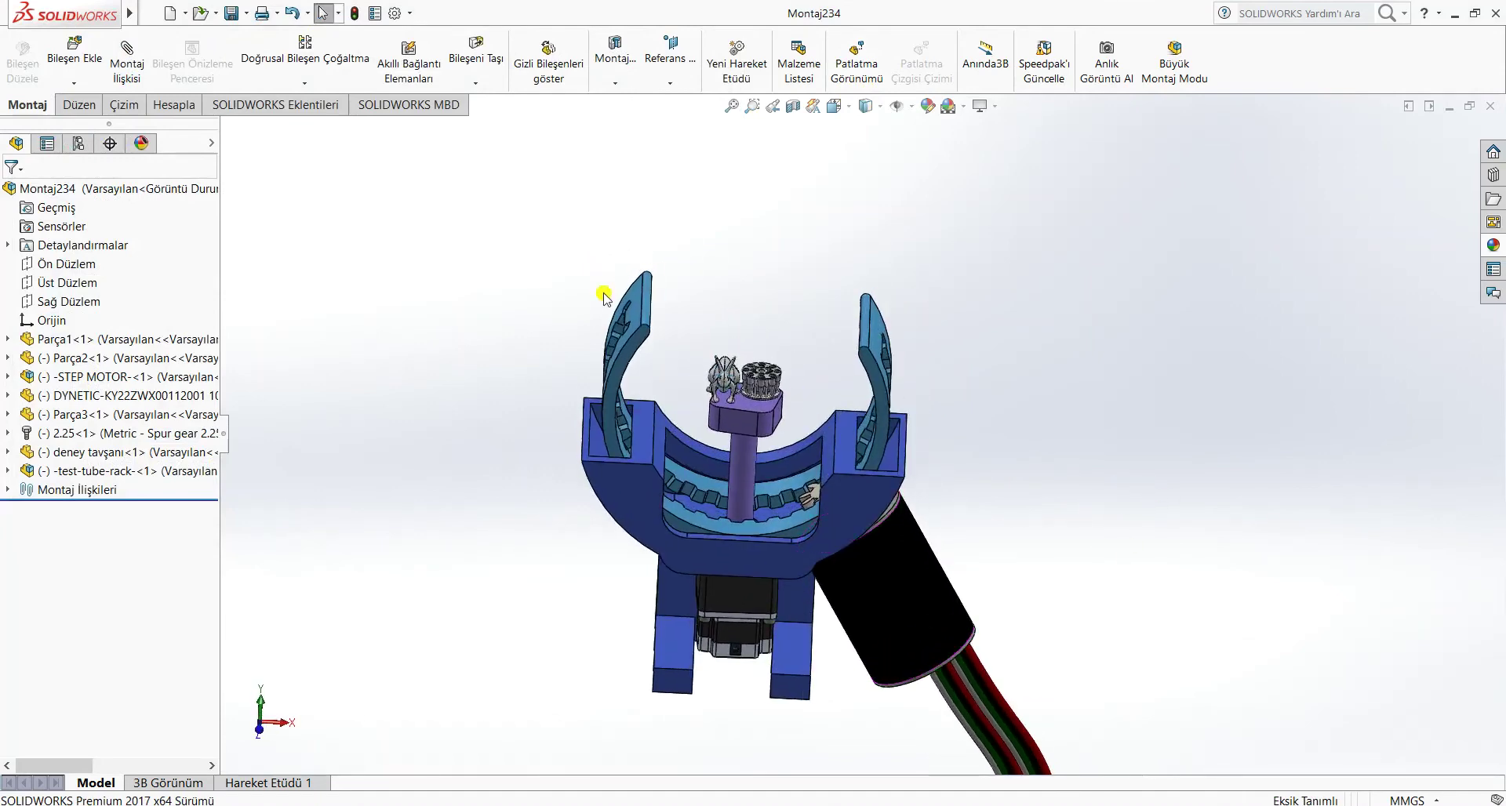
pyautogui.click(88, 55)
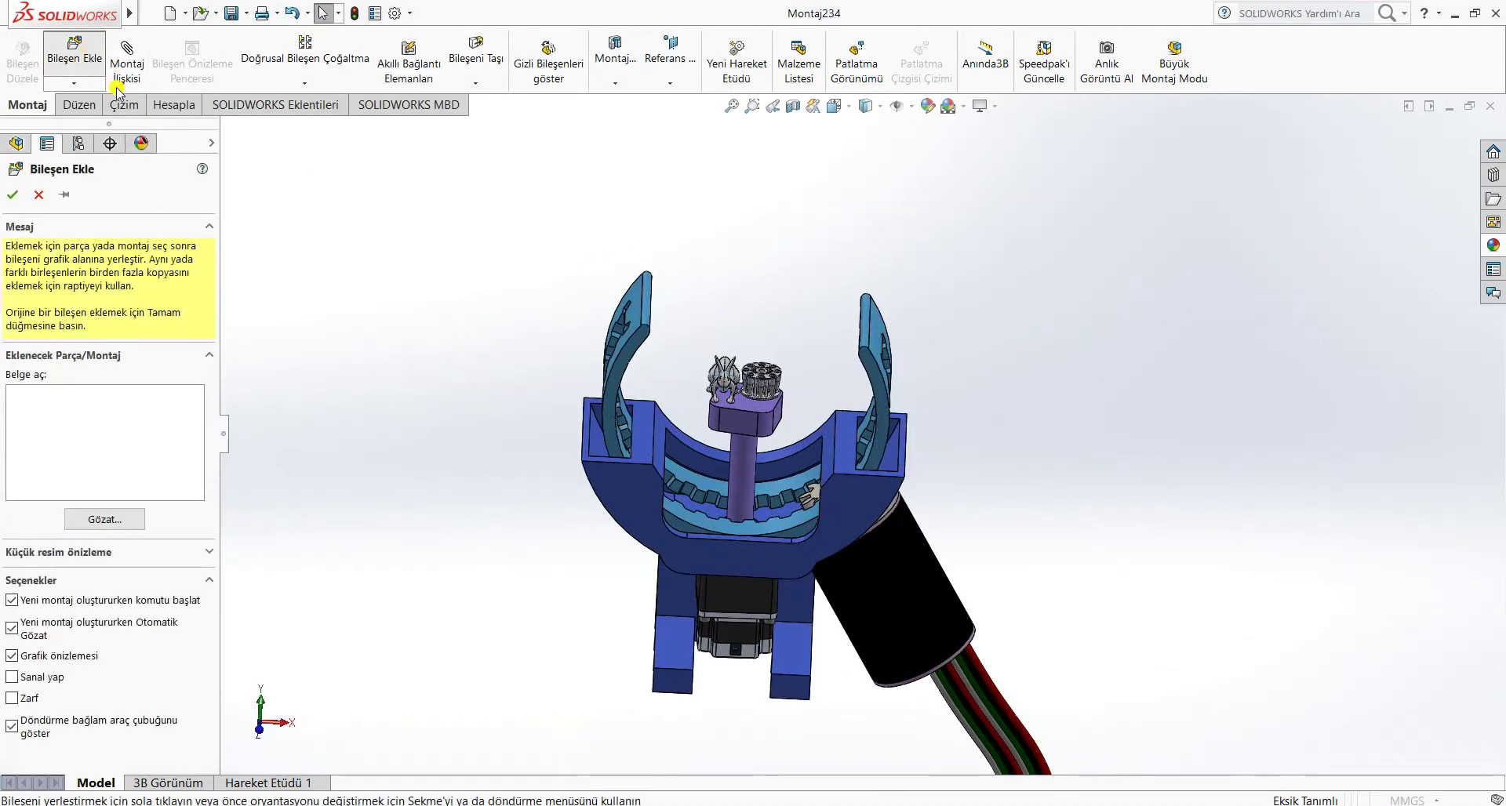
pyautogui.scroll(-5, 558, 328)
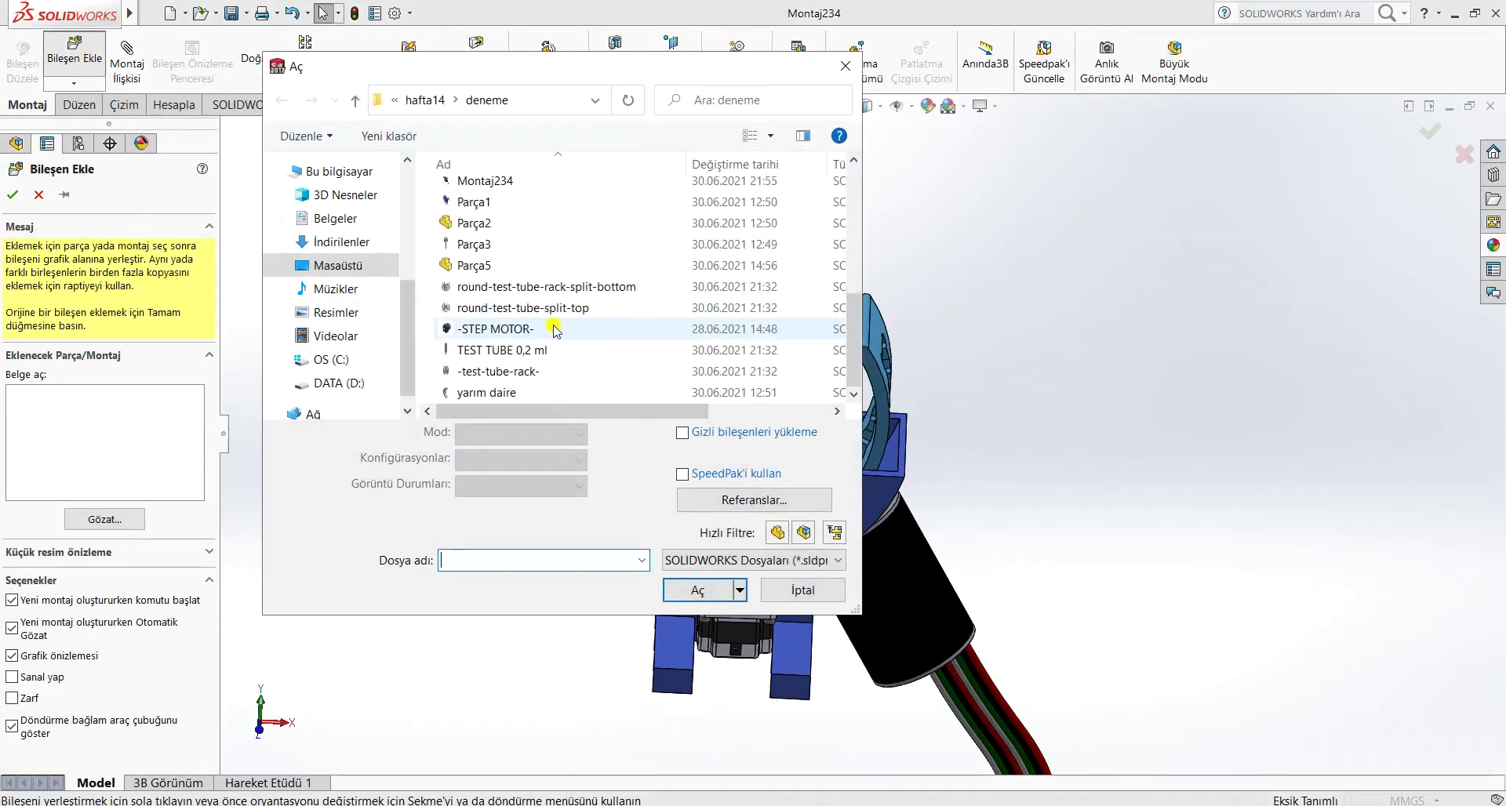
pyautogui.scroll(1, 541, 333)
pyautogui.click(517, 315)
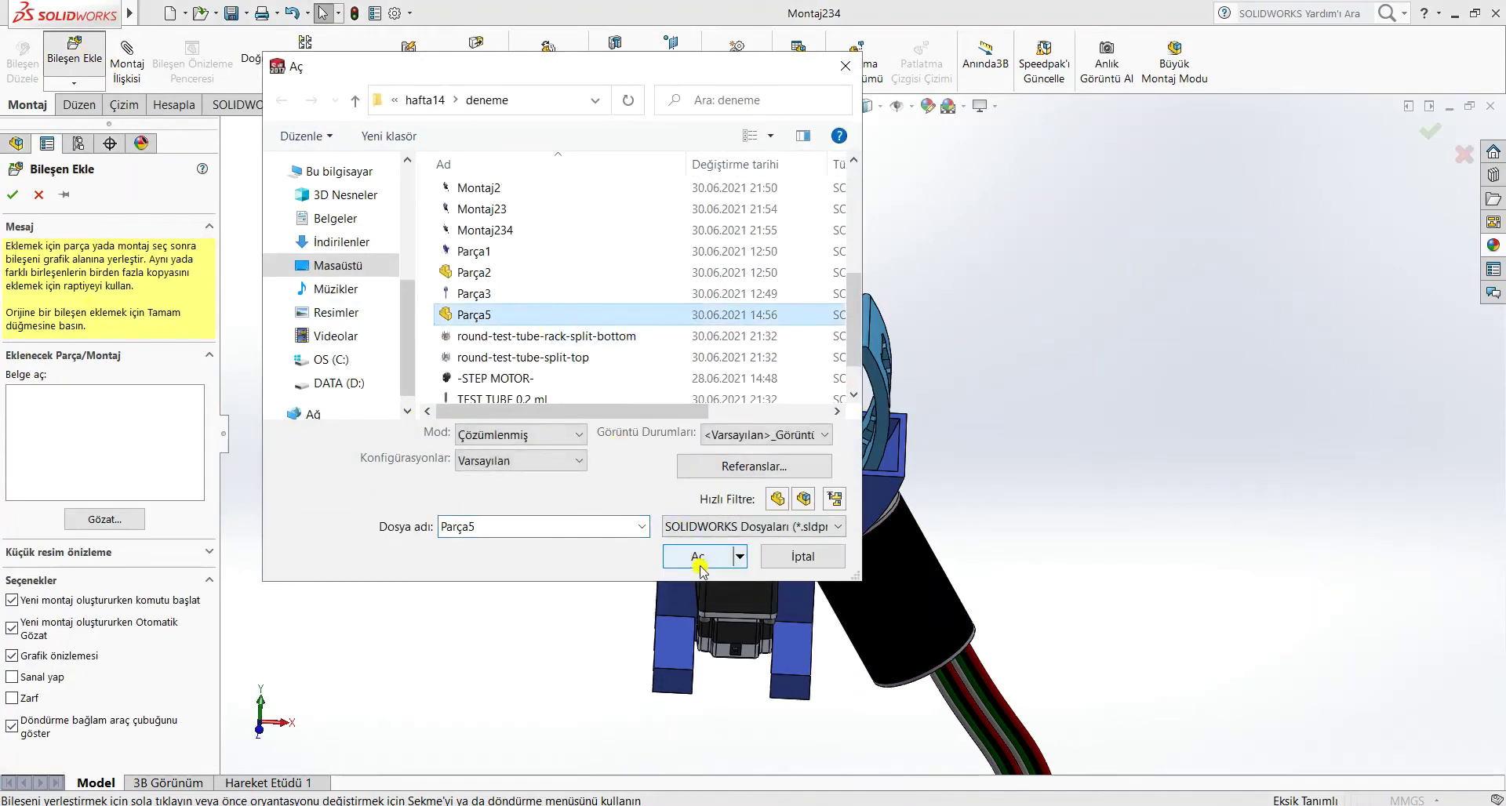
pyautogui.click(697, 589)
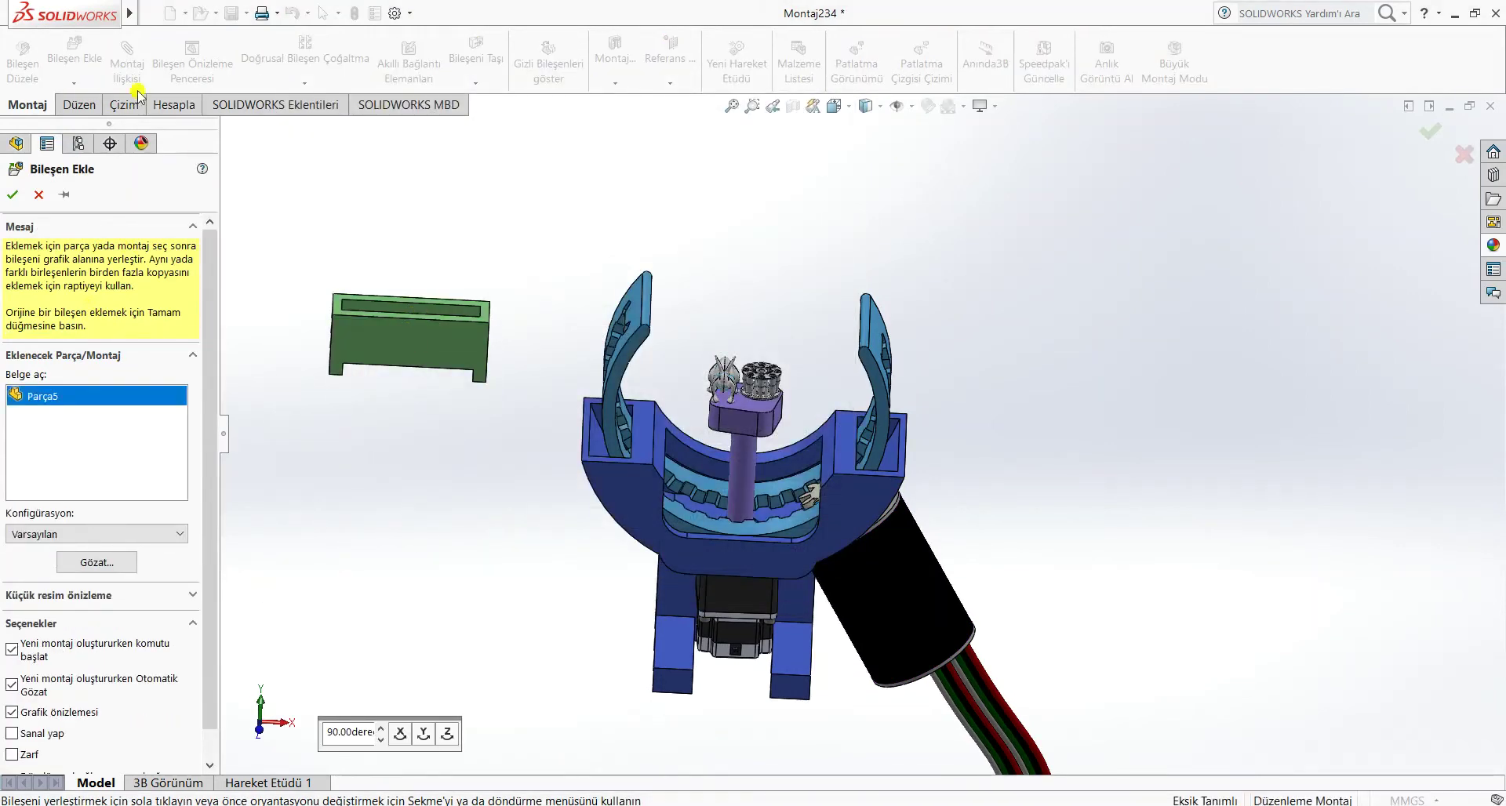
# - Insert the Montaj mıknatıs 2mm subassembly just above the Parça5 holder
pyautogui.click(79, 57)
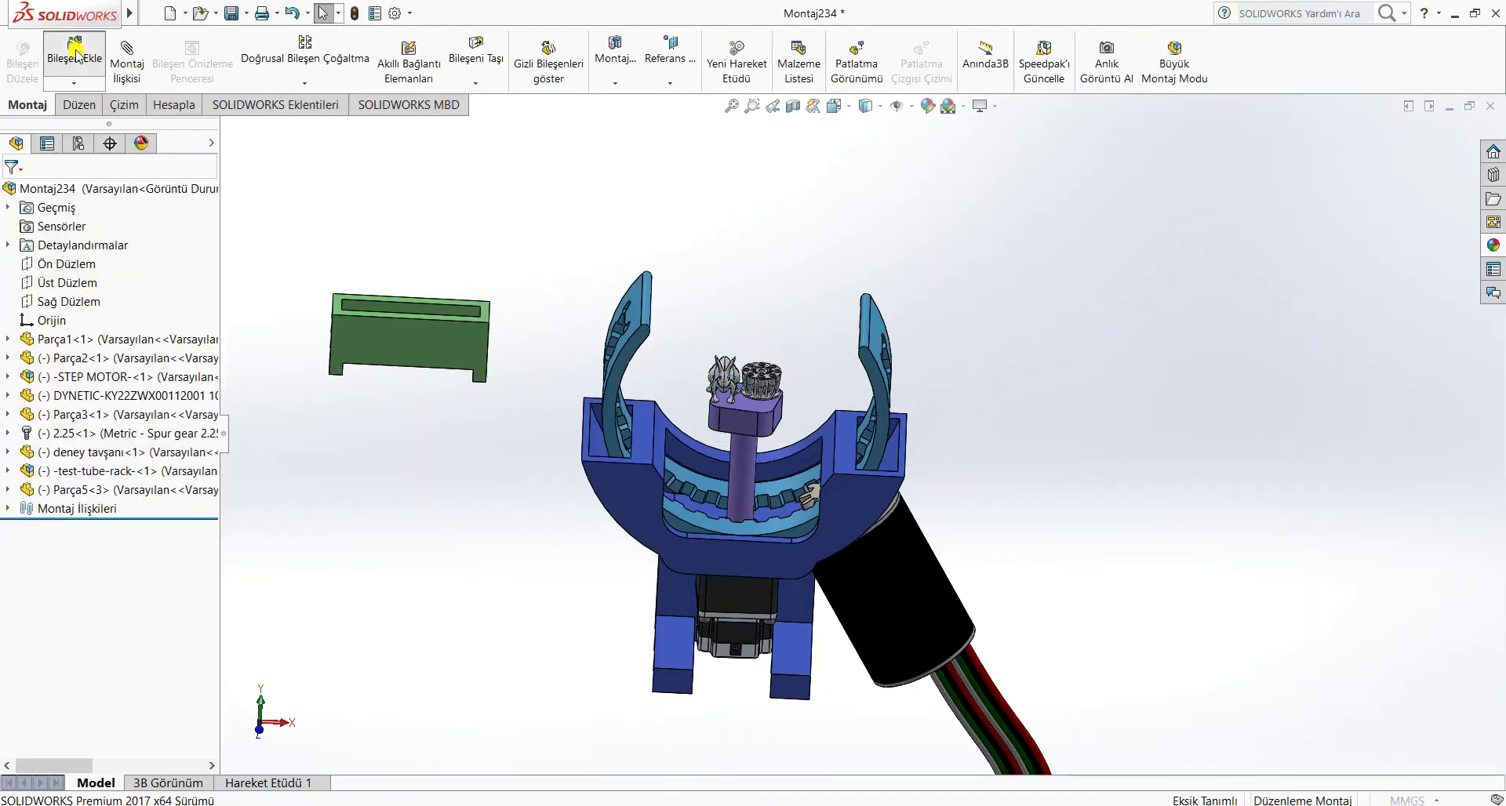
pyautogui.click(72, 53)
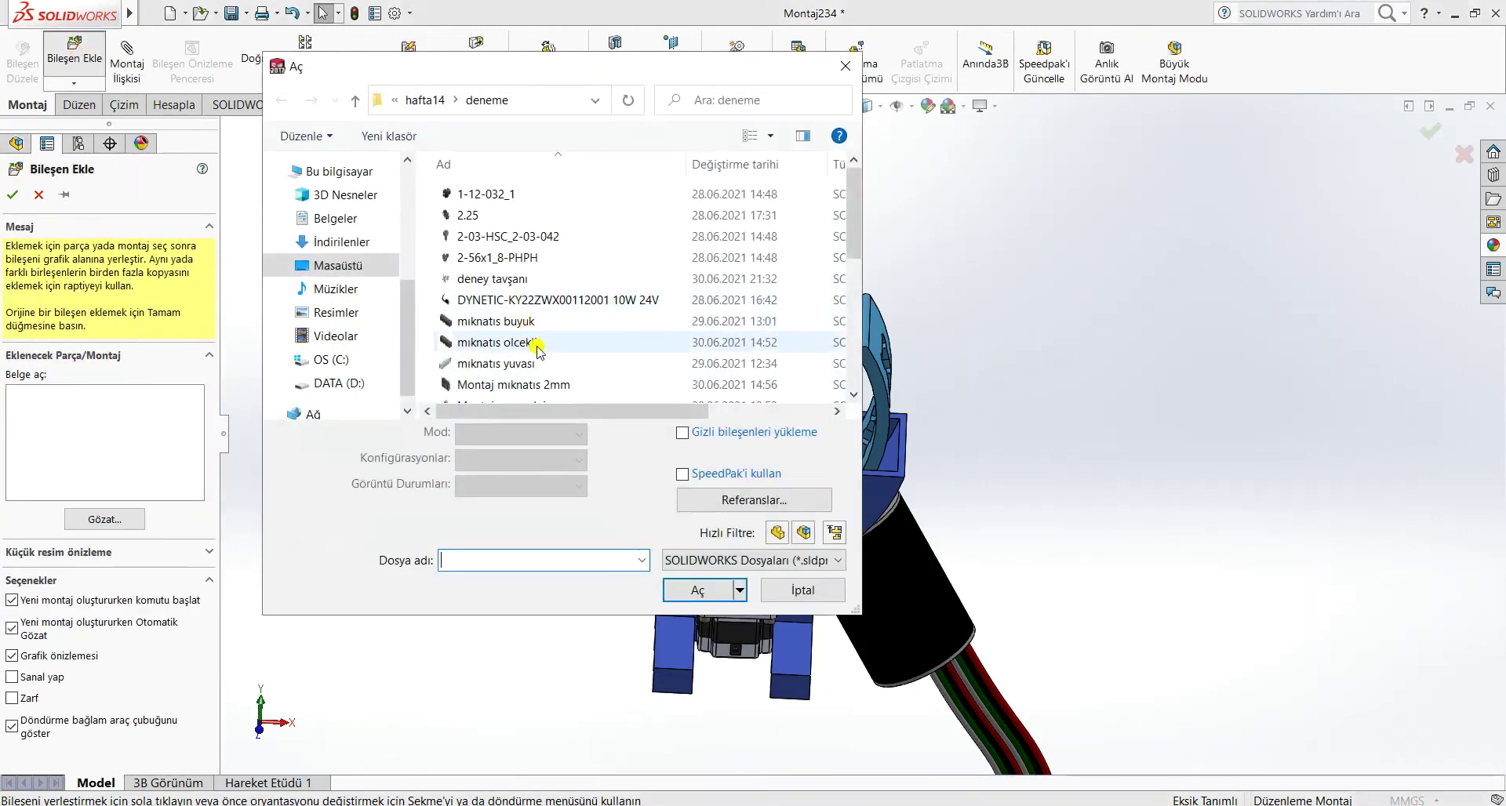
pyautogui.scroll(-1, 558, 368)
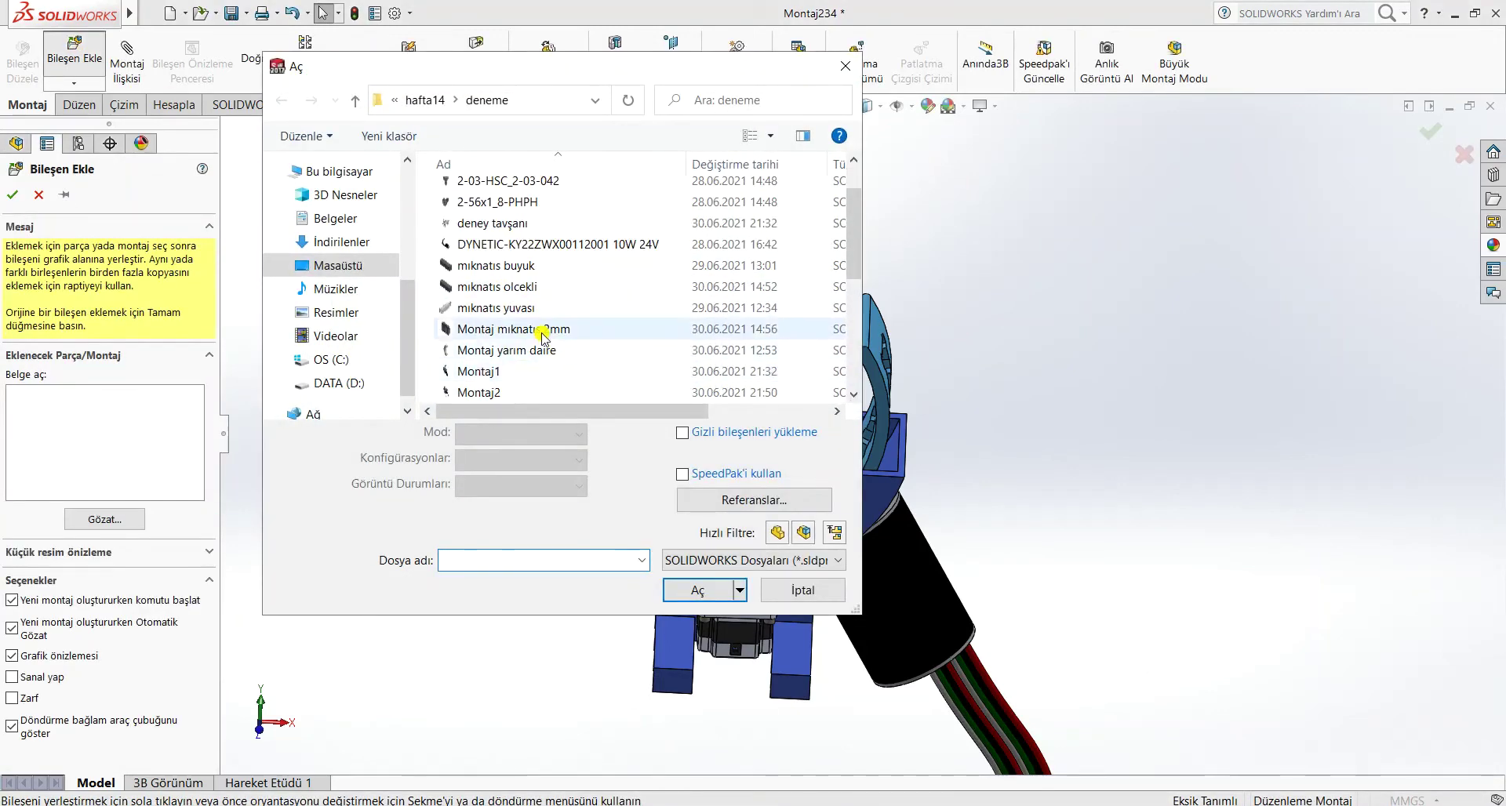
pyautogui.click(539, 330)
pyautogui.click(697, 590)
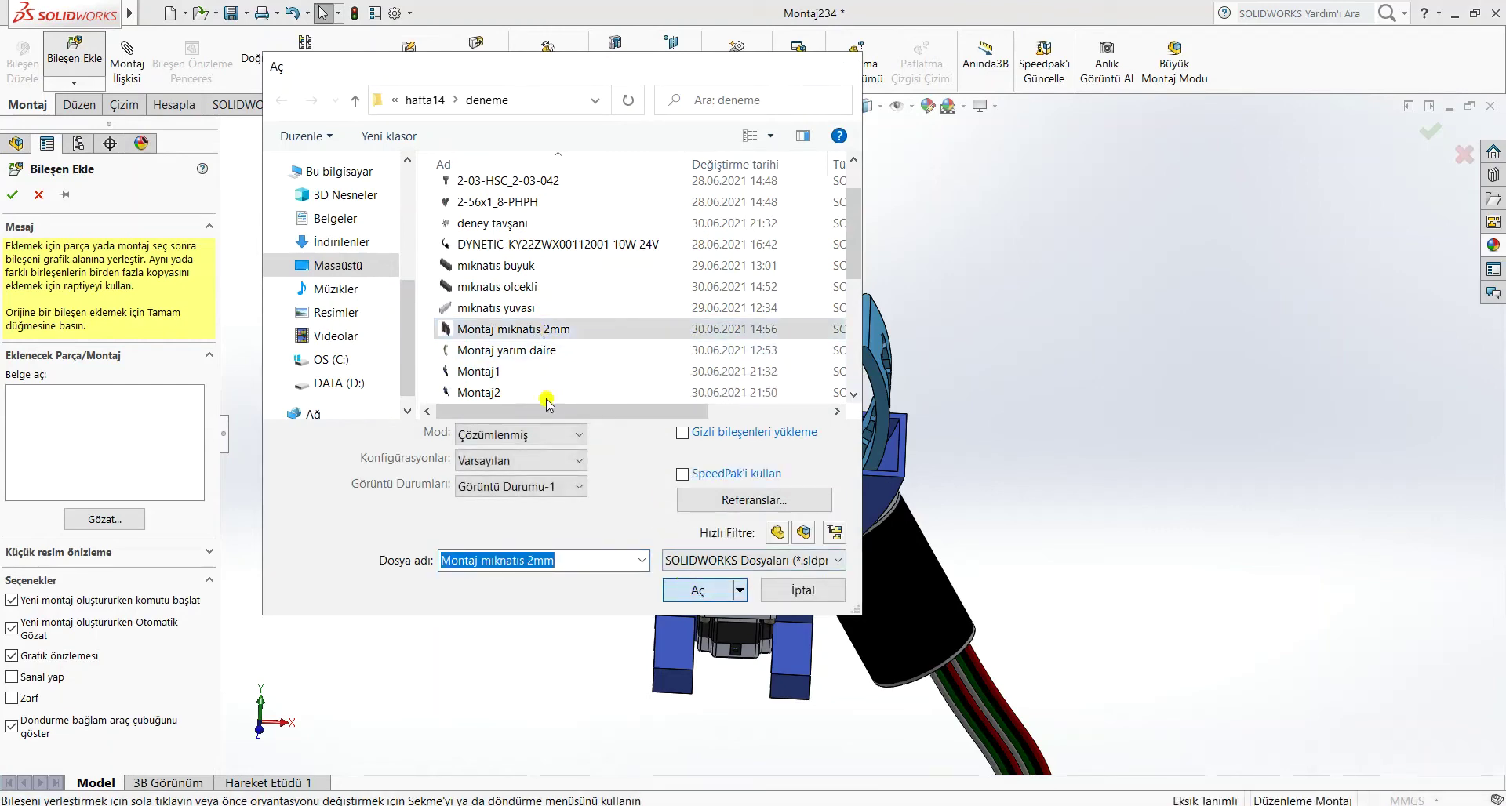
pyautogui.scroll(-3, 471, 298)
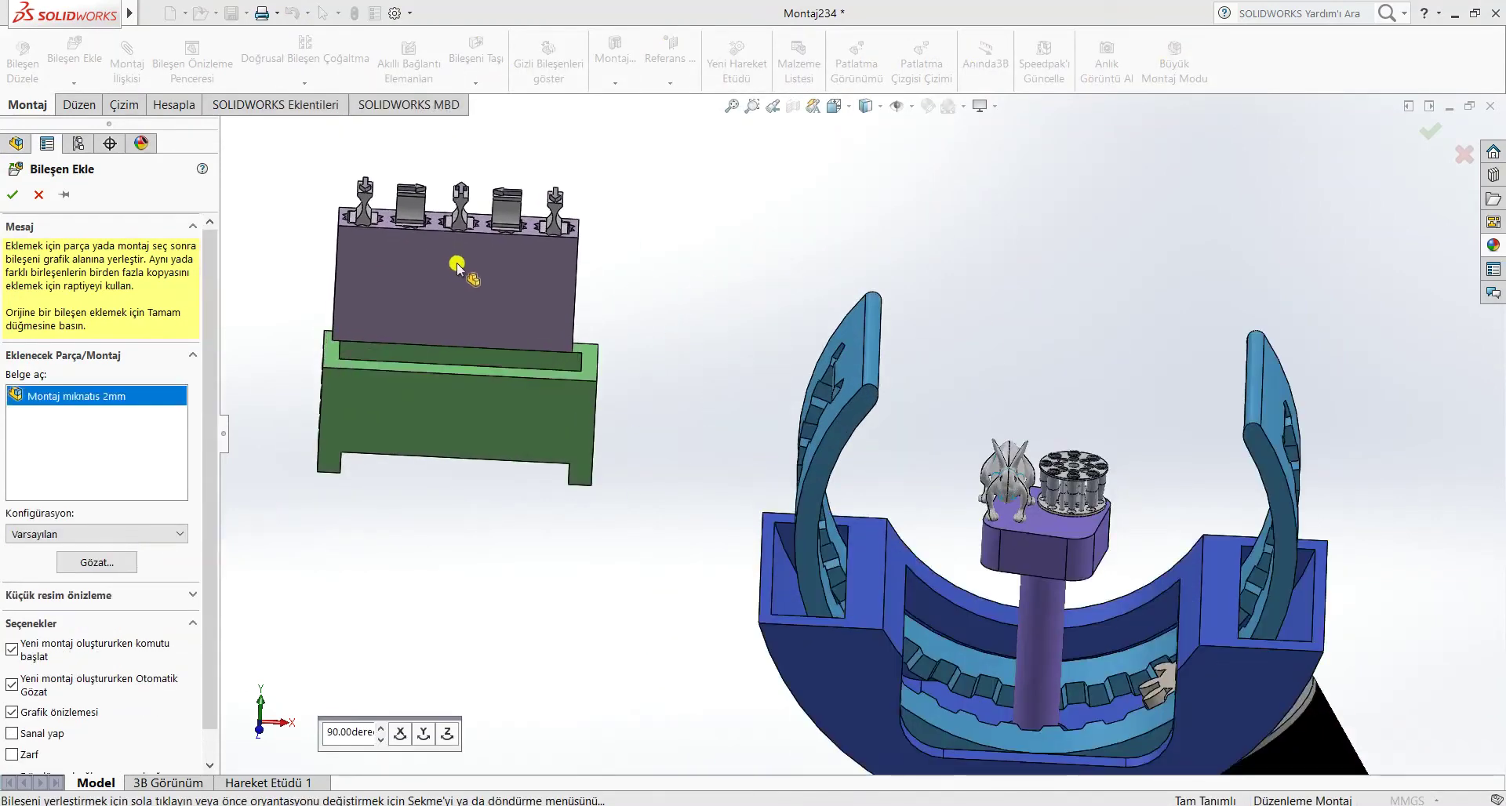
pyautogui.click(497, 231)
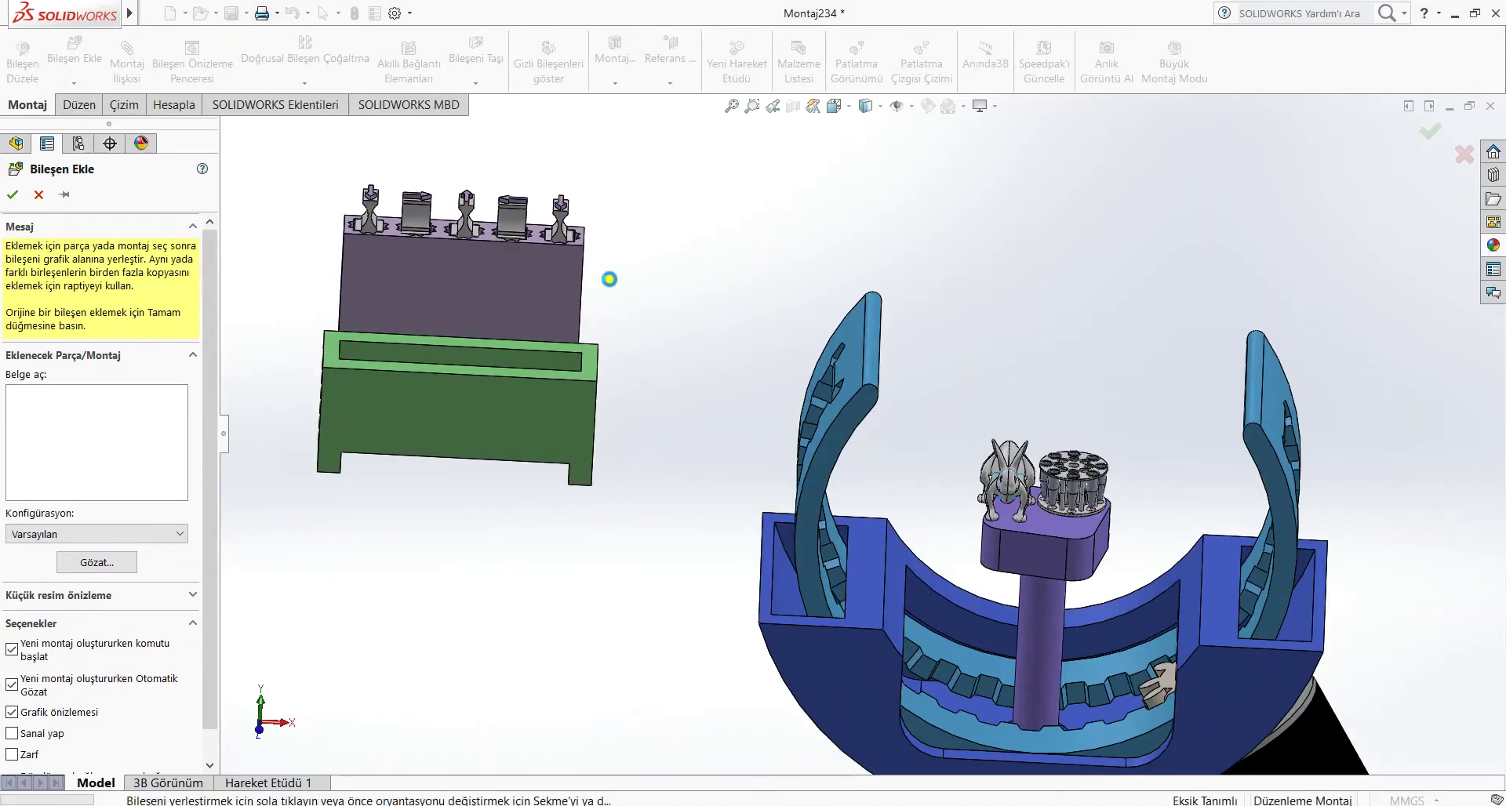
# - Add a coincident mate between the pocket floor of Parça5 and the underside of the Montaj mıknatıs 2mm block
pyautogui.scroll(-3, 576, 308)
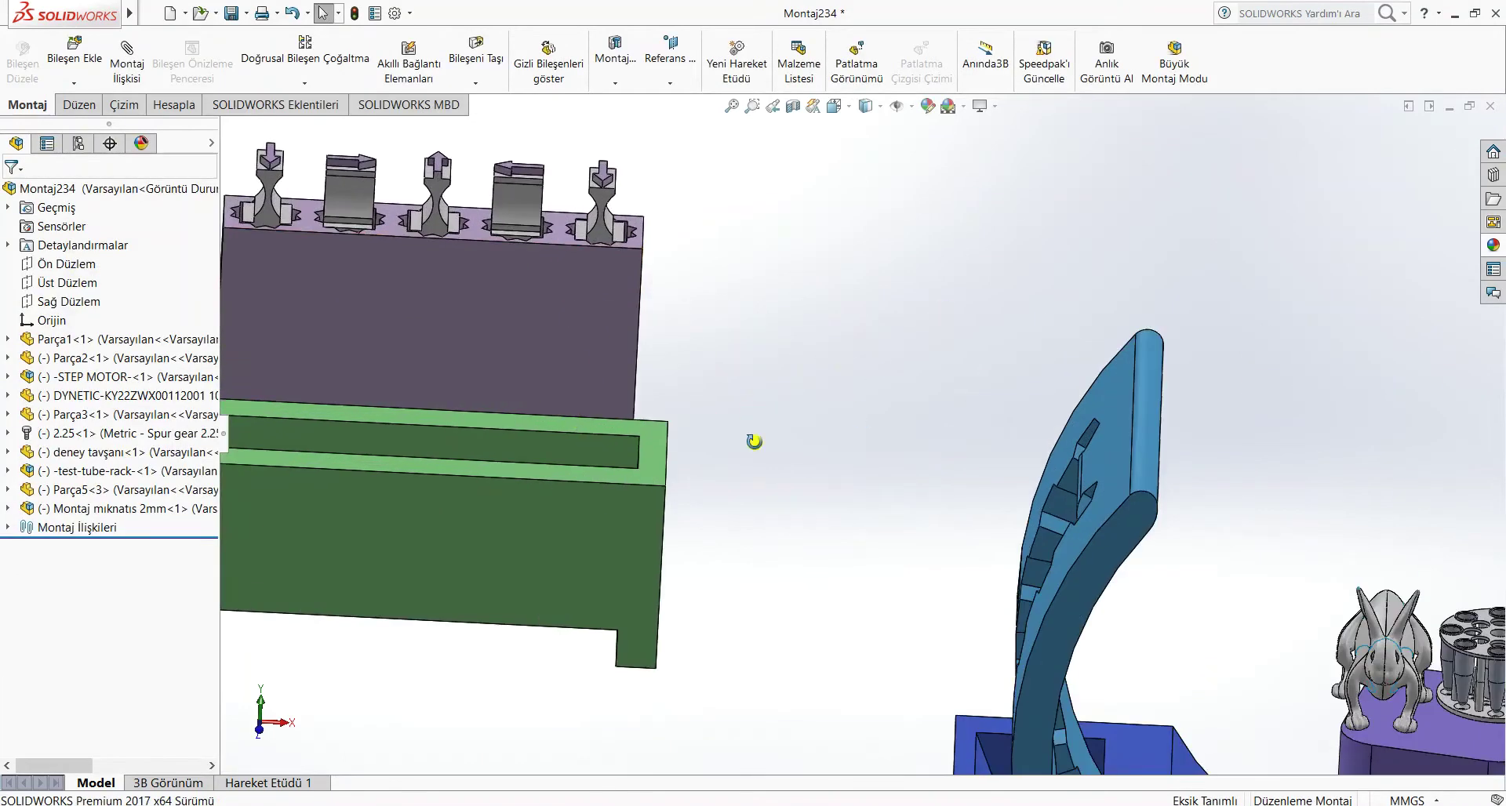
pyautogui.moveTo(754, 442); pyautogui.dragTo(753, 581, button='middle')
pyautogui.click(530, 359)
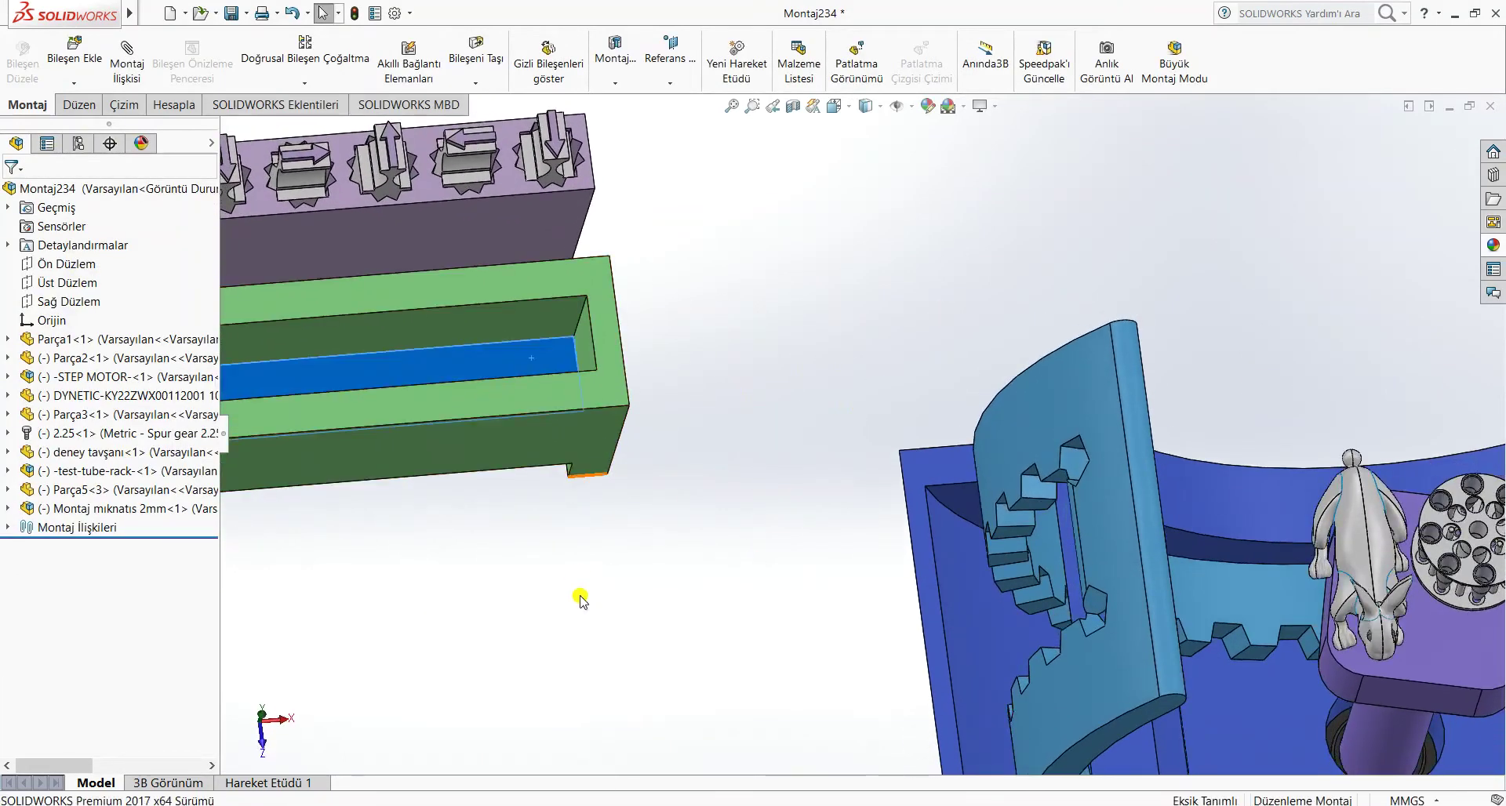
pyautogui.moveTo(581, 600); pyautogui.dragTo(1237, 345, button='middle')
pyautogui.click(1237, 348)
pyautogui.click(155, 81)
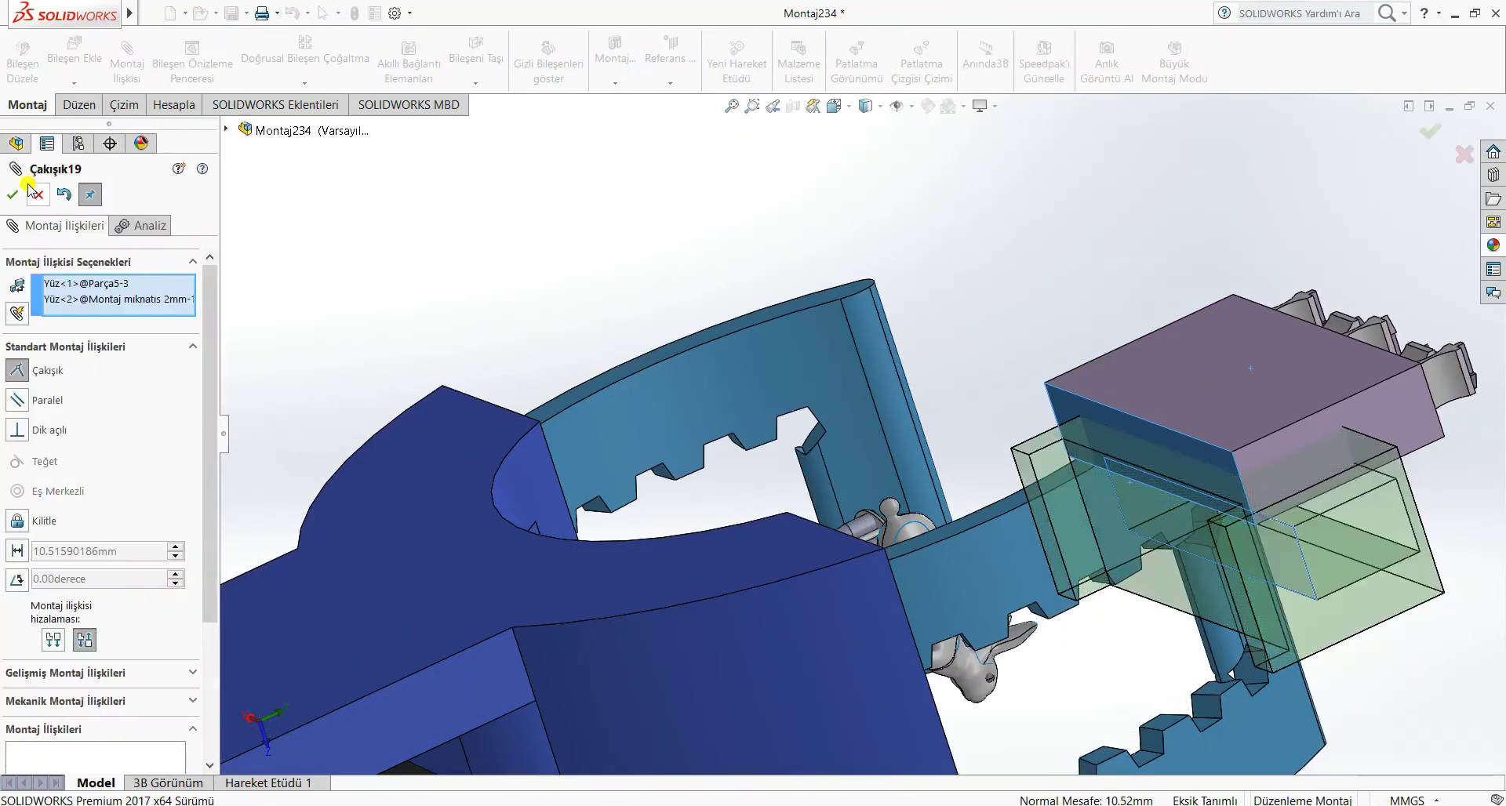
pyautogui.click(21, 201)
# - Mate the long side face of the magnet block coincident with the long inner wall of Parça5's pocket
pyautogui.click(1303, 396)
pyautogui.moveTo(1447, 494); pyautogui.dragTo(1342, 506, button='middle')
pyautogui.click(1451, 507)
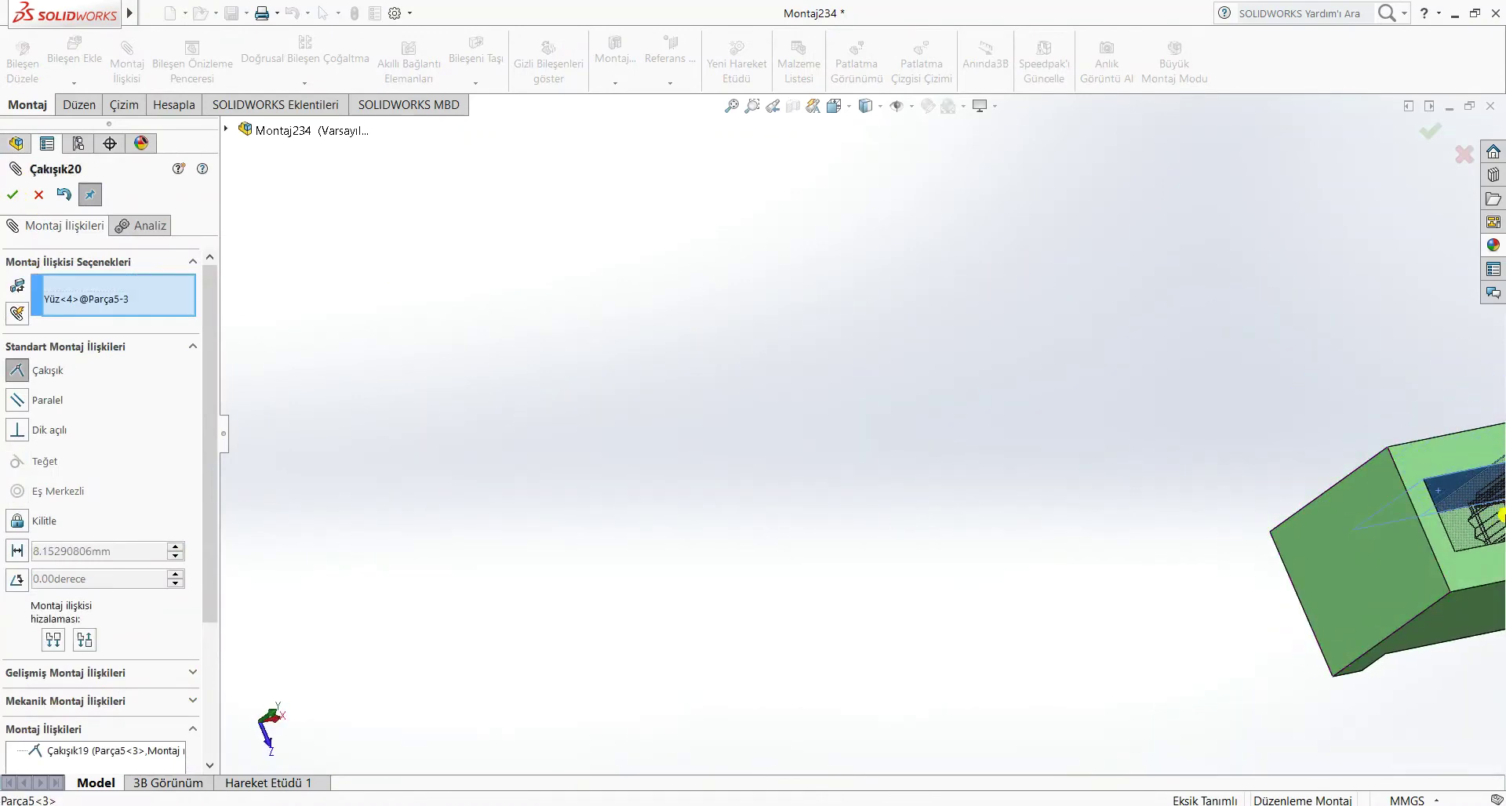
pyautogui.scroll(5, 1469, 527)
pyautogui.scroll(-5, 1223, 459)
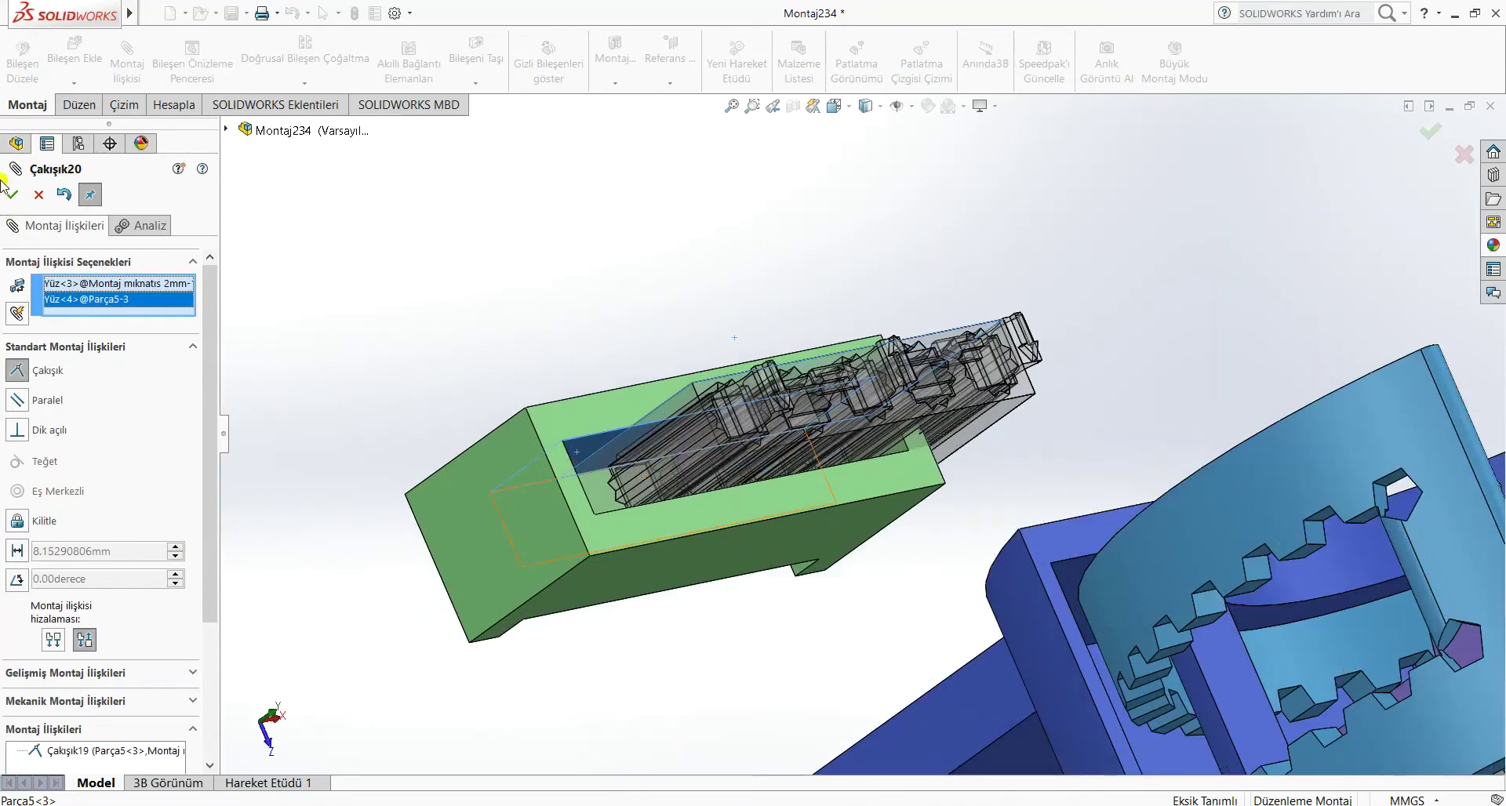
pyautogui.click(14, 194)
# - Mate the end face of the magnet block coincident with the end wall of Parça5's pocket and finish mating
pyautogui.click(672, 447)
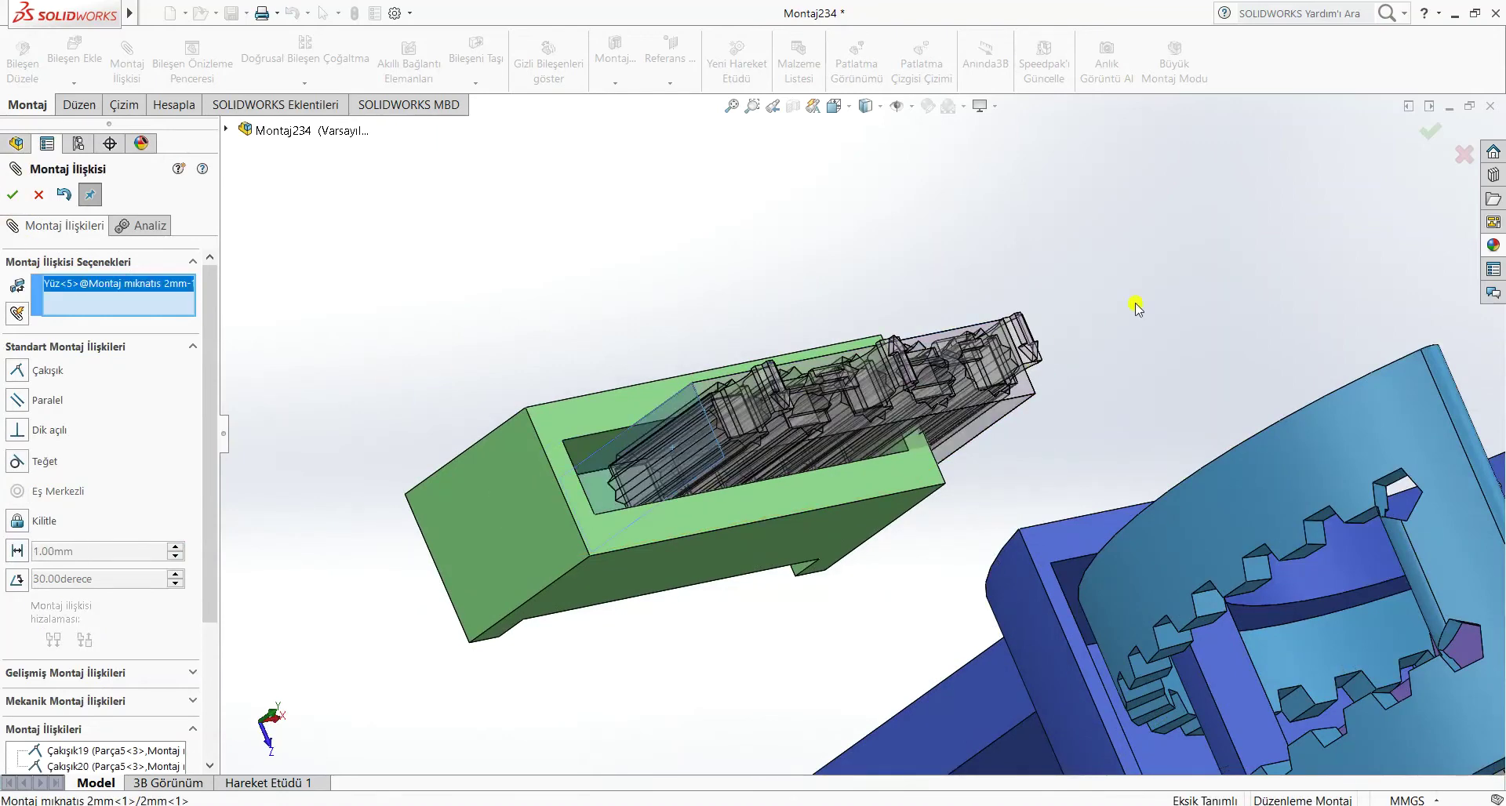
pyautogui.moveTo(1136, 303); pyautogui.dragTo(434, 472, button='middle')
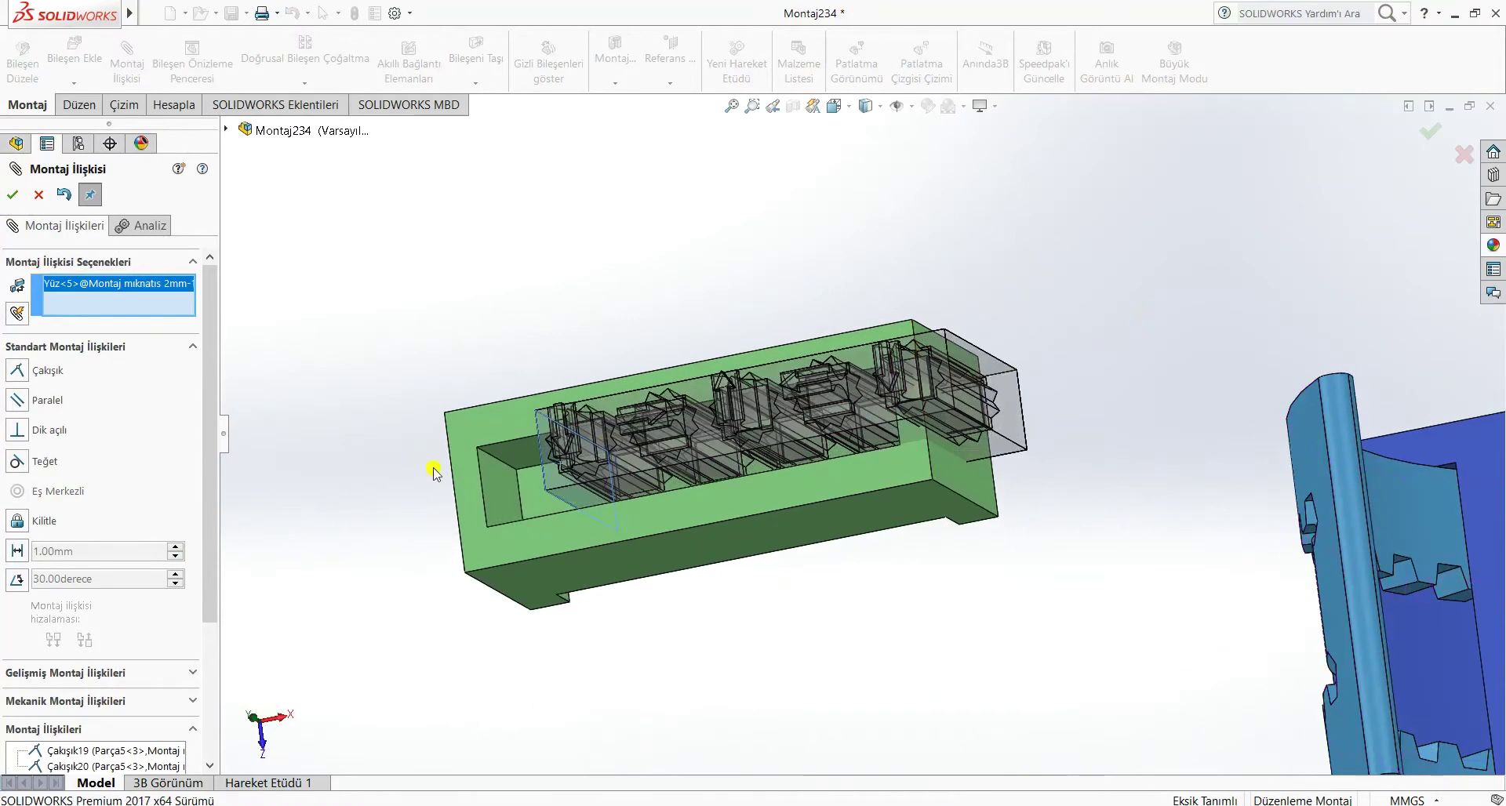
pyautogui.click(486, 490)
pyautogui.press('Return')
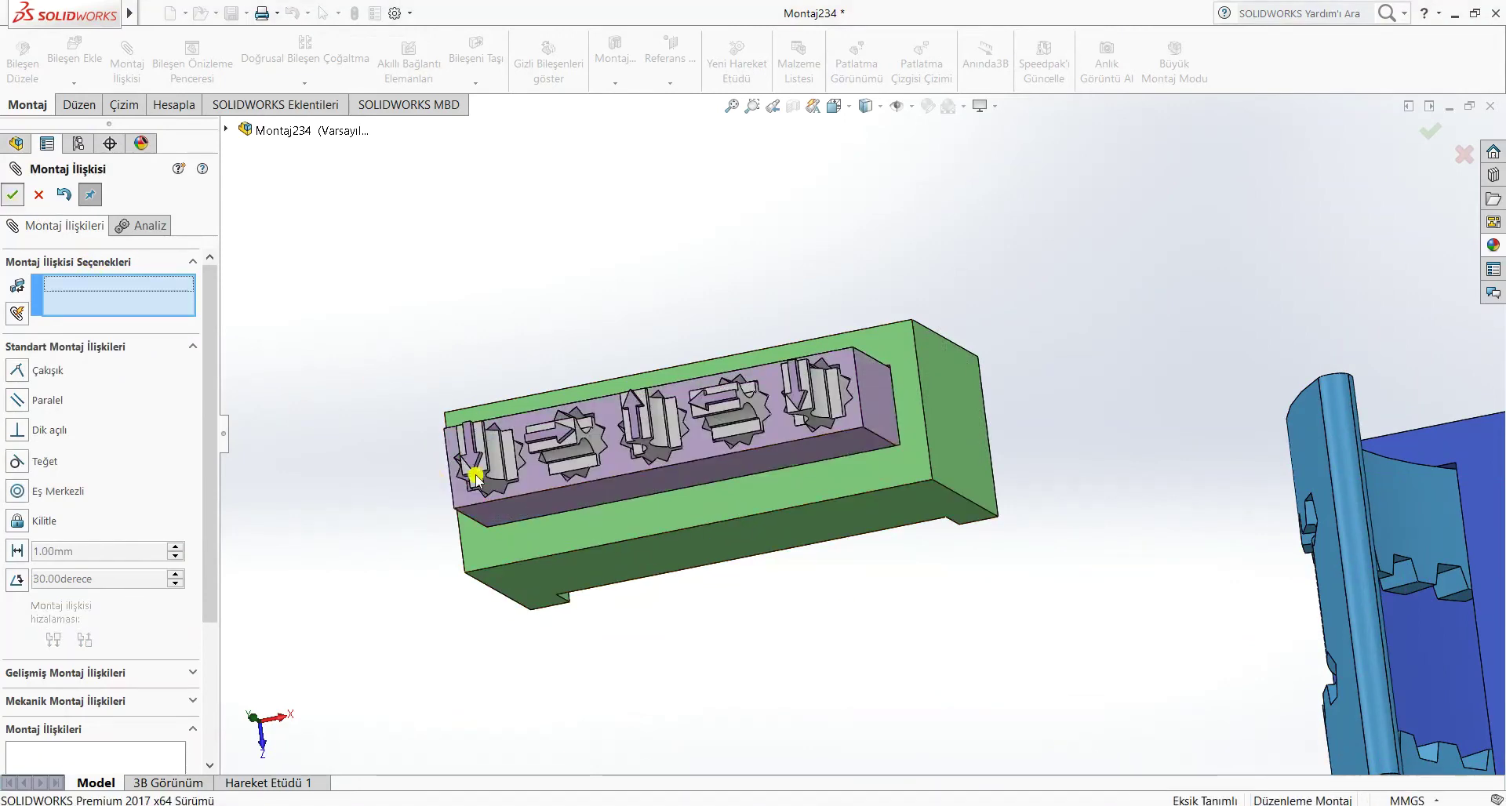
pyautogui.press('Escape')
# - Move Parça5 with its magnet block to just above one end of the curved rack, with its feet facing the rack
pyautogui.moveTo(702, 506); pyautogui.dragTo(1161, 315)
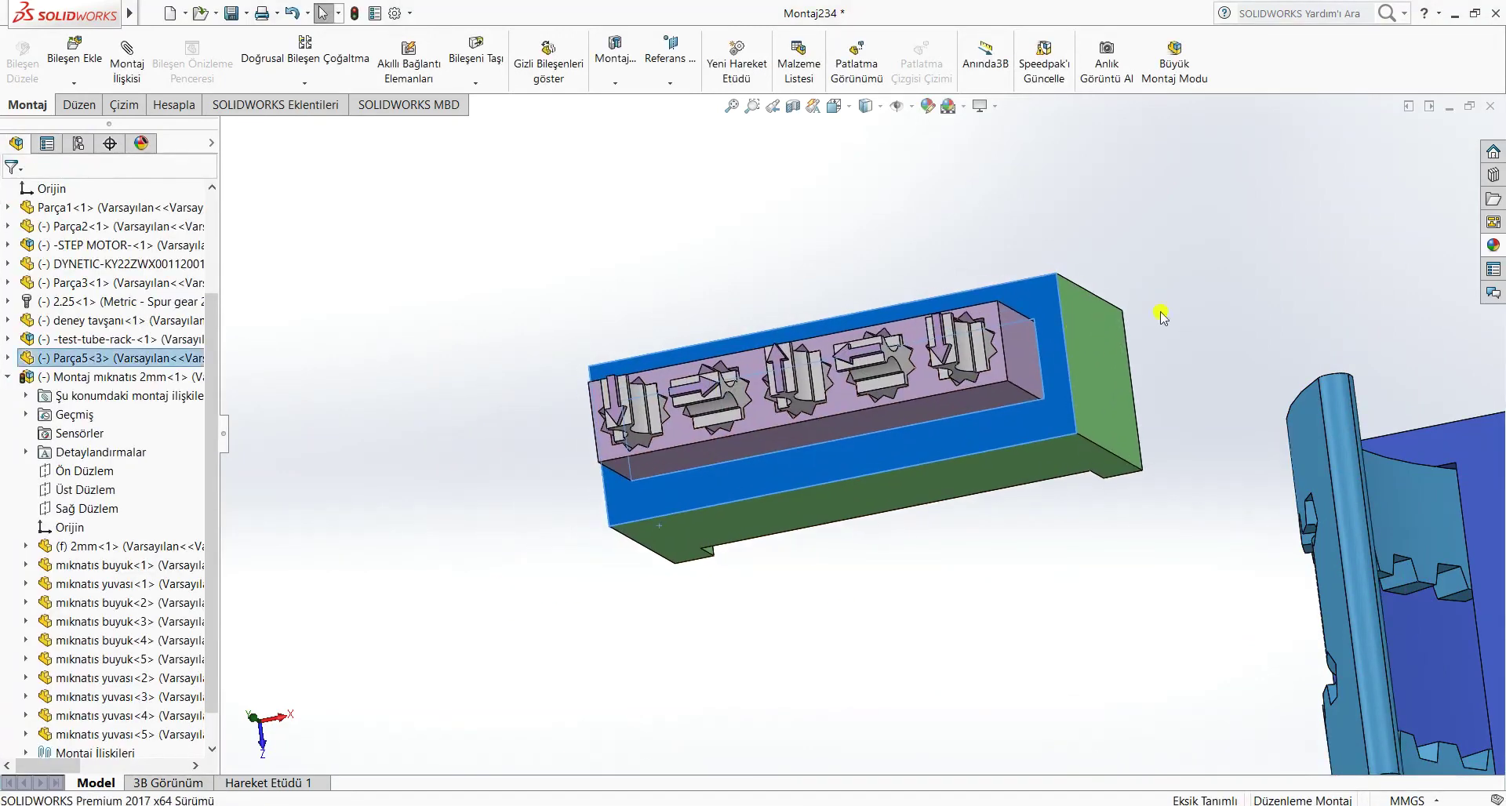
pyautogui.moveTo(1098, 382); pyautogui.dragTo(1422, 208)
pyautogui.scroll(3, 1145, 611)
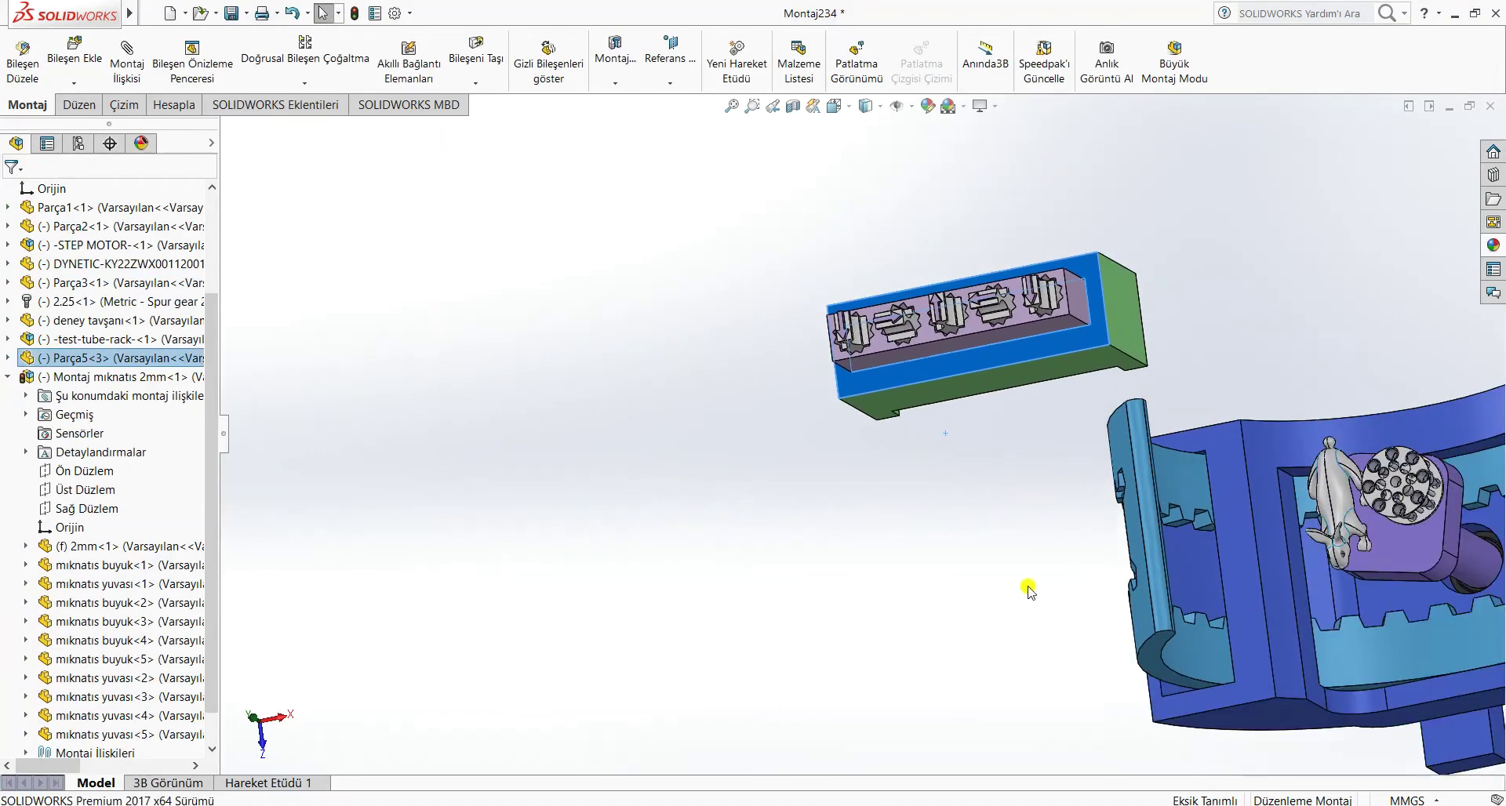
pyautogui.moveTo(1028, 590); pyautogui.dragTo(1247, 370, button='middle')
pyautogui.moveTo(1247, 369); pyautogui.dragTo(892, 404)
pyautogui.press('Escape')
# - Mate the inner side of Parça5's foot coincident with the side face of the curved rack Parça2
pyautogui.click(867, 527)
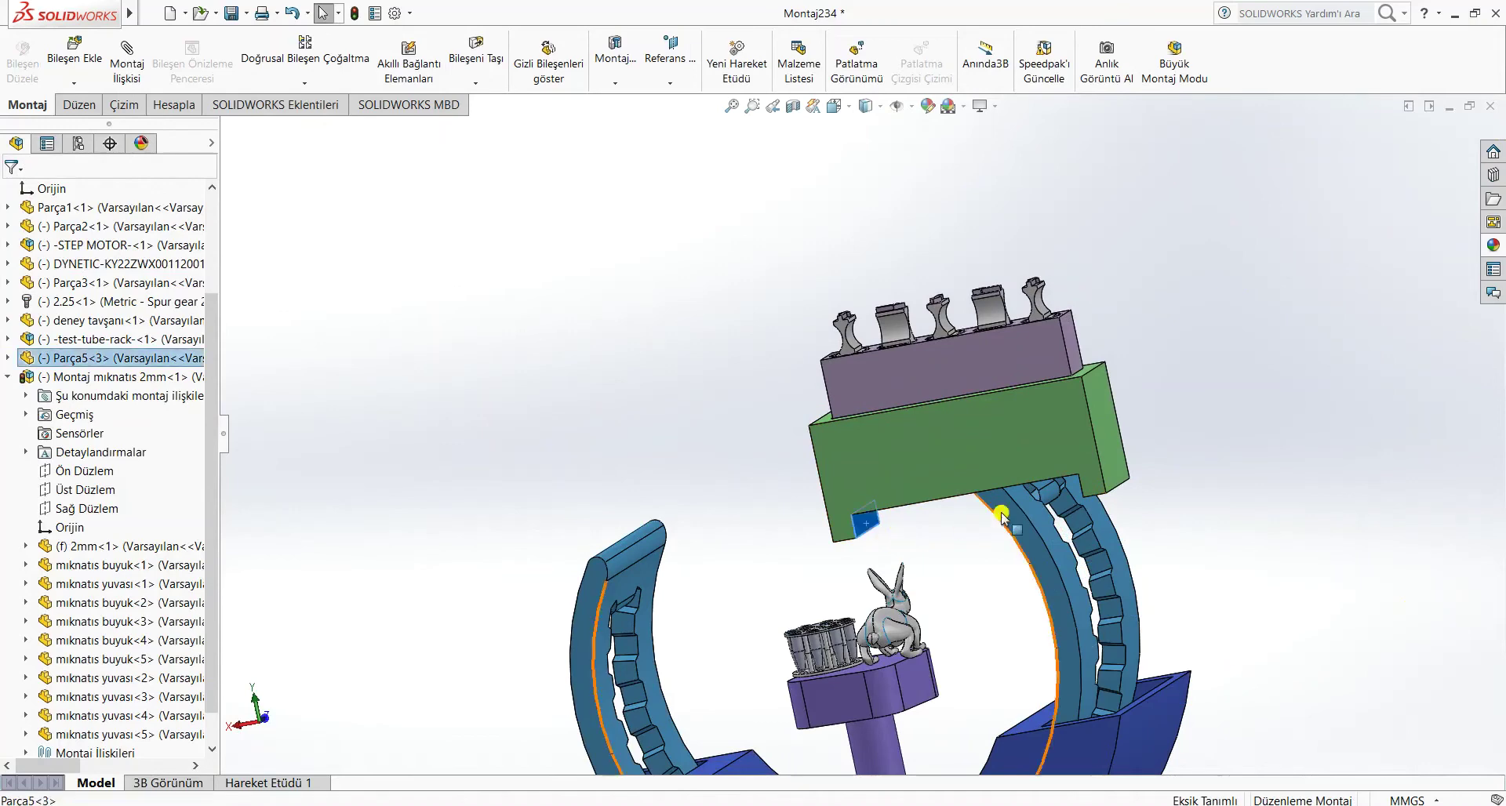
pyautogui.keyDown('ctrl'); pyautogui.click(1015, 514); pyautogui.keyUp('ctrl')
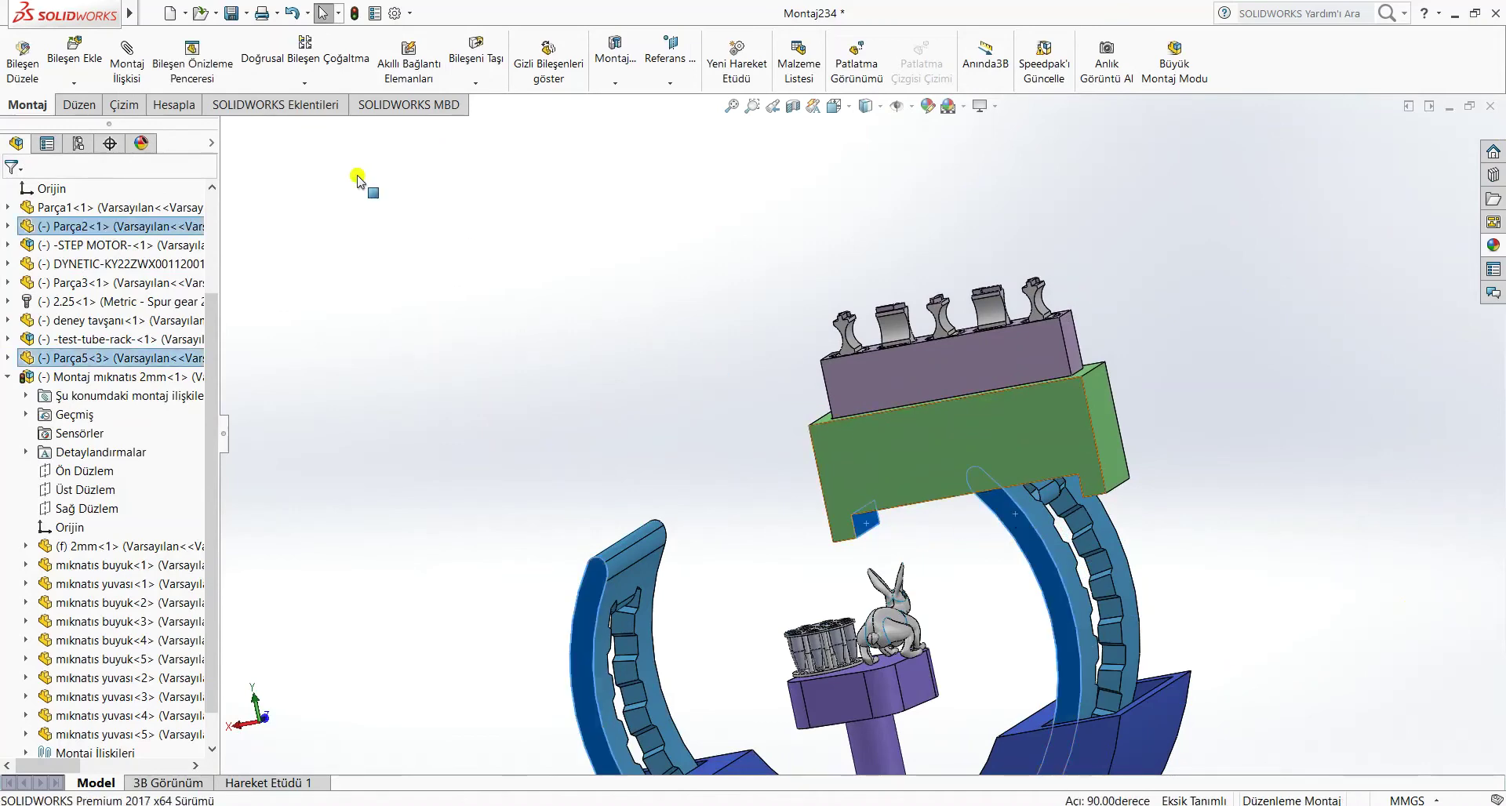
pyautogui.click(128, 59)
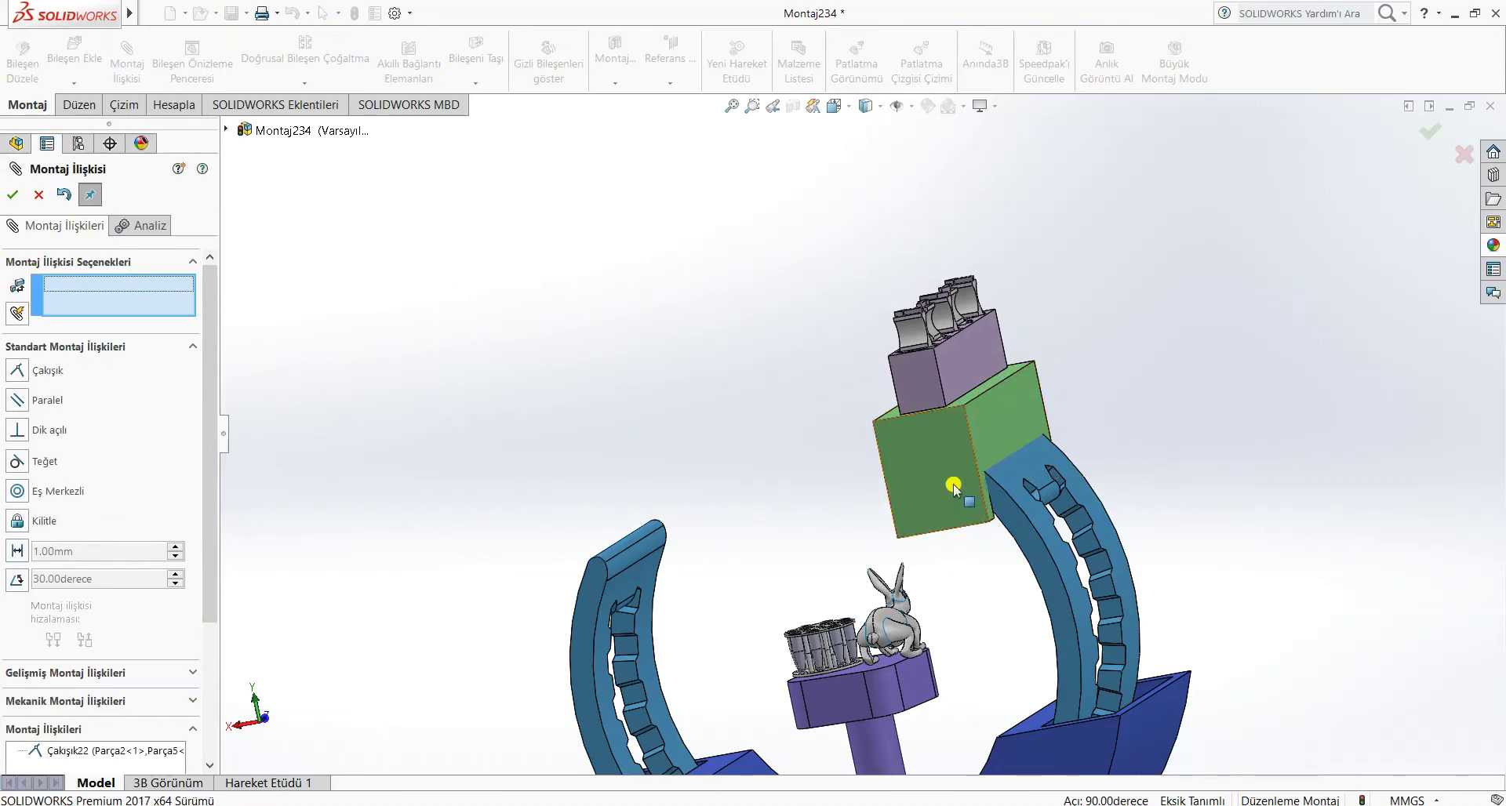
# - Add a tangent mate between the channel floor under Parça5 and the inner curved face of Parça2
pyautogui.moveTo(1174, 382); pyautogui.dragTo(1116, 302, button='middle')
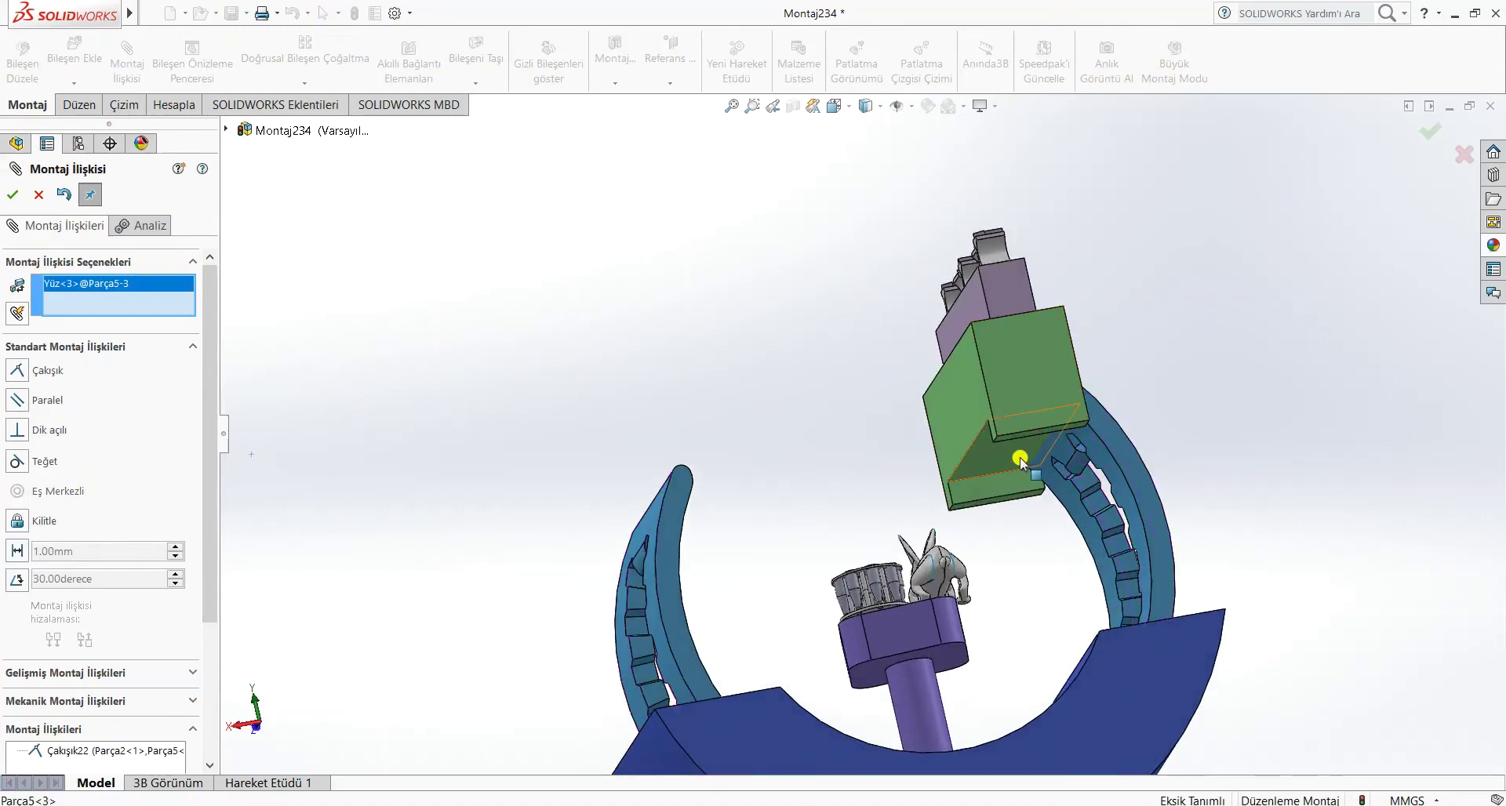
pyautogui.click(1123, 496)
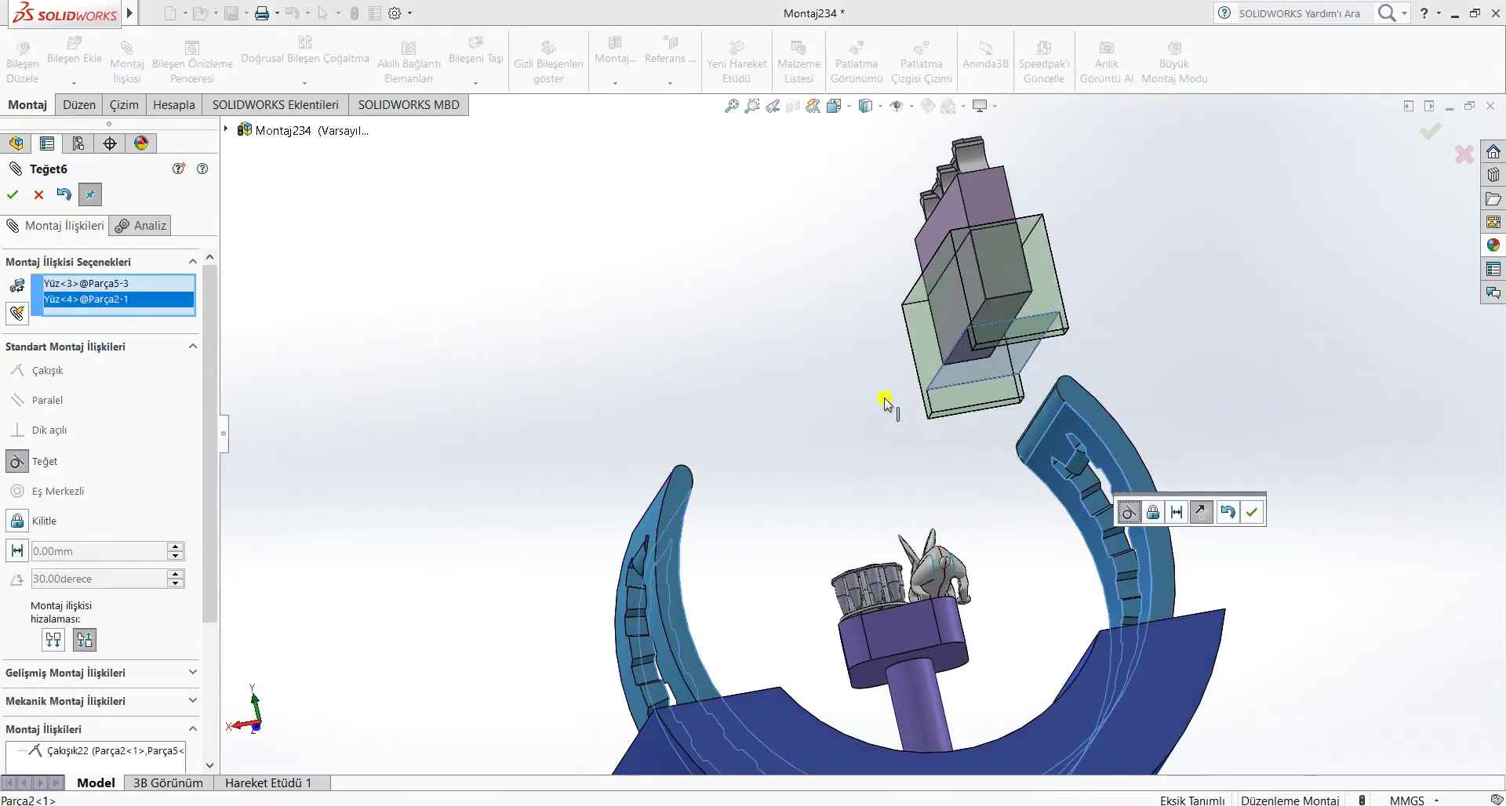
pyautogui.click(13, 194)
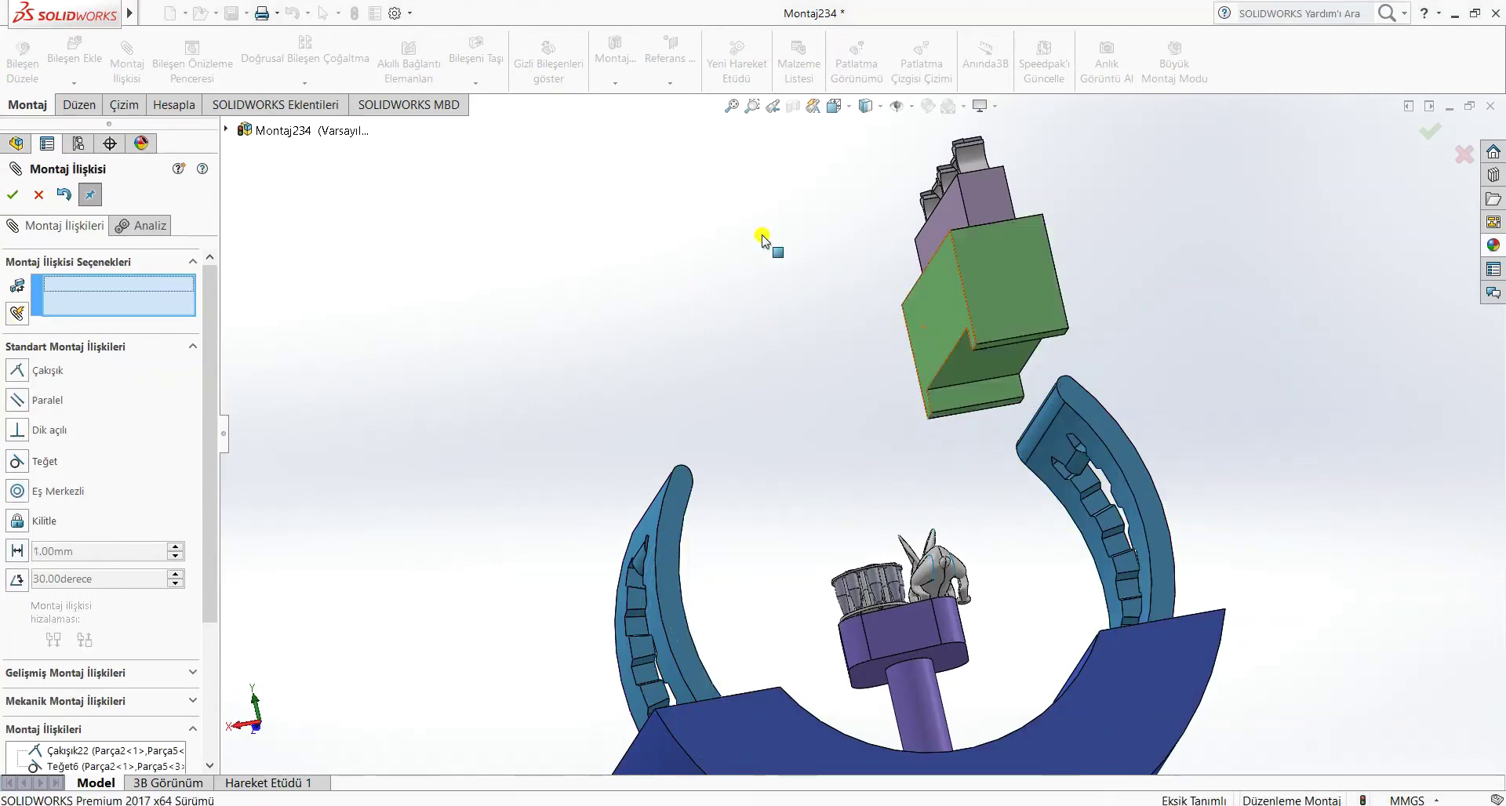
pyautogui.click(995, 359)
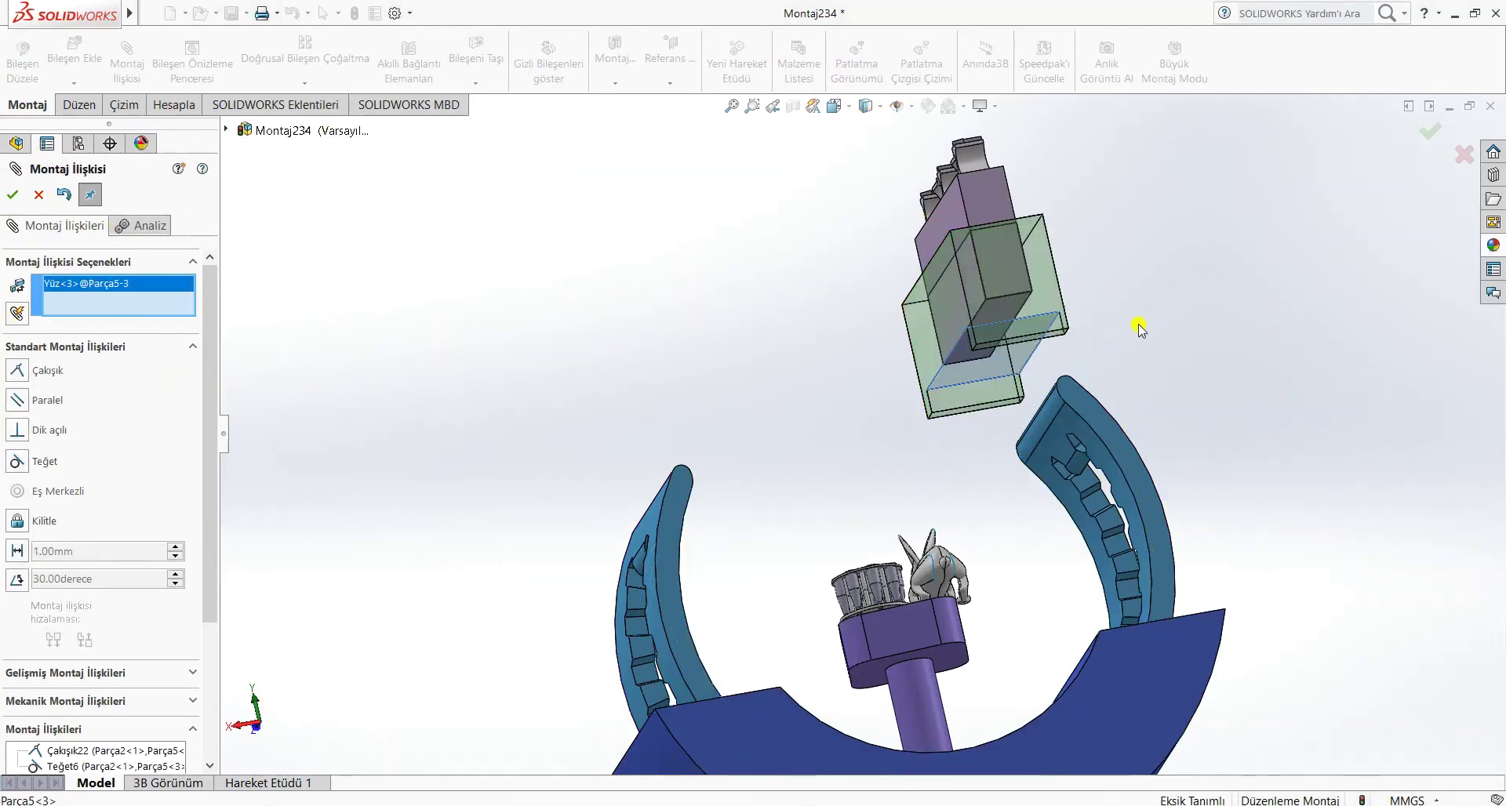
pyautogui.moveTo(1136, 326); pyautogui.dragTo(1174, 448, button='middle')
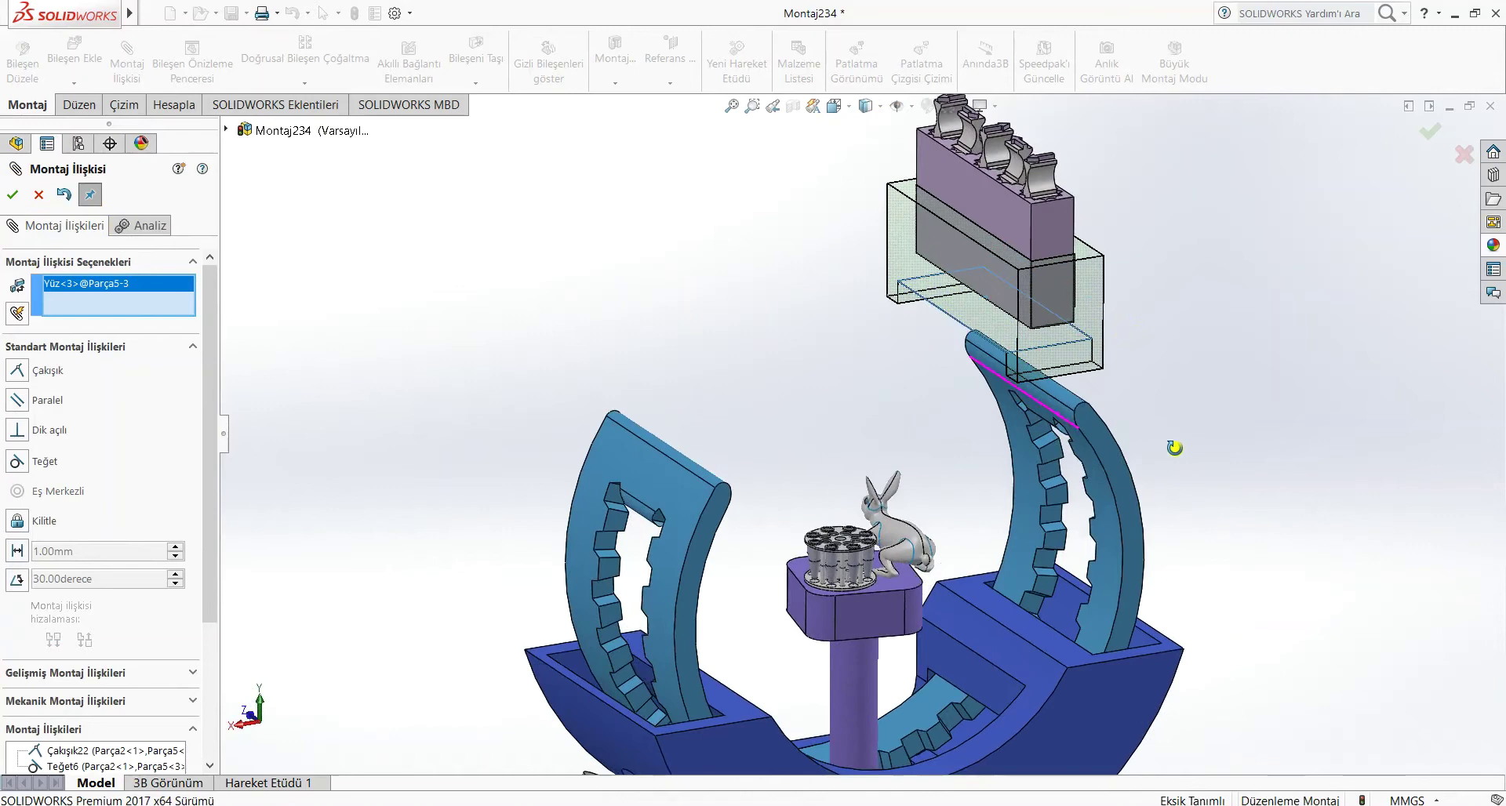
pyautogui.click(1060, 404)
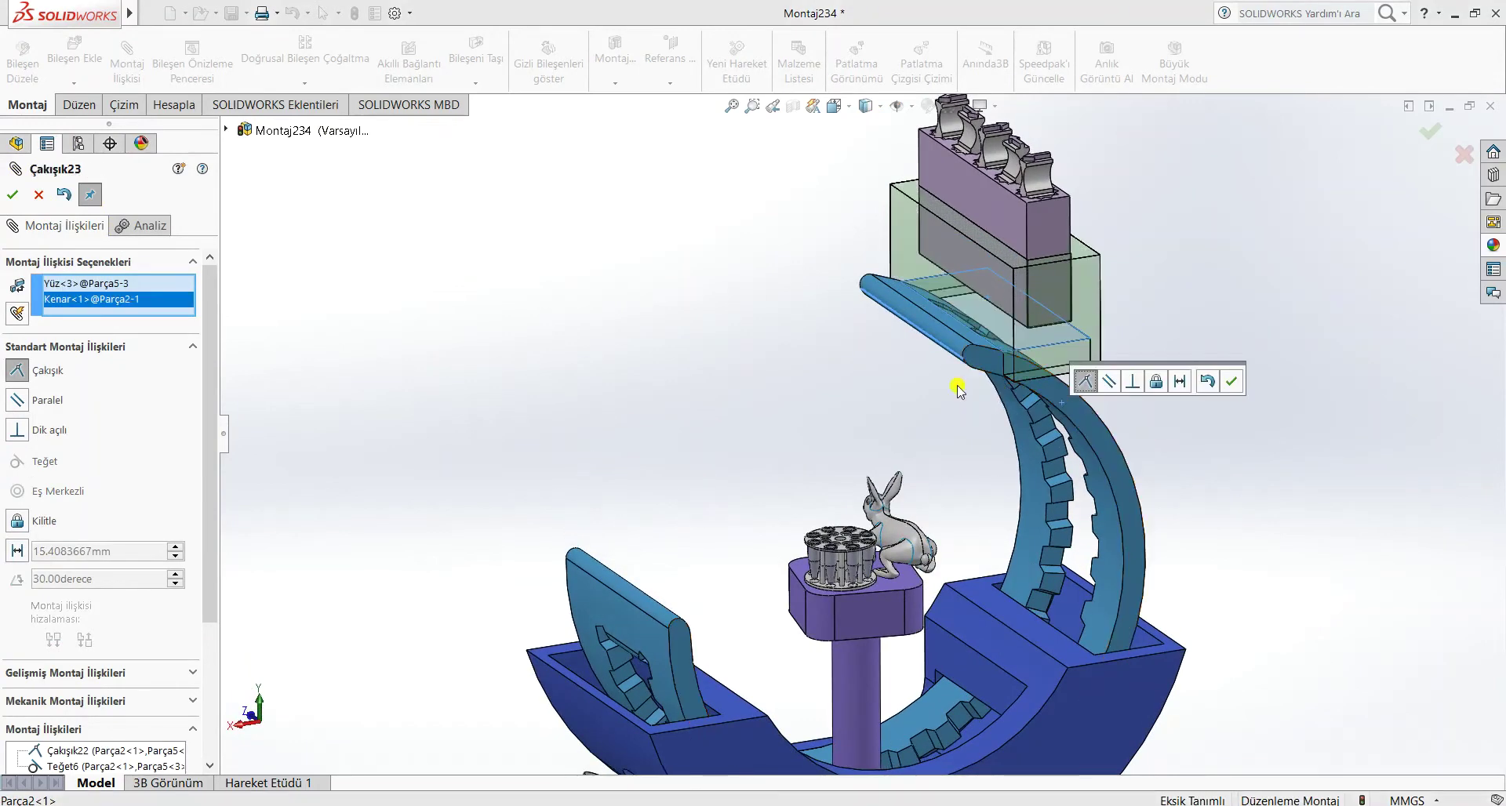
pyautogui.click(37, 194)
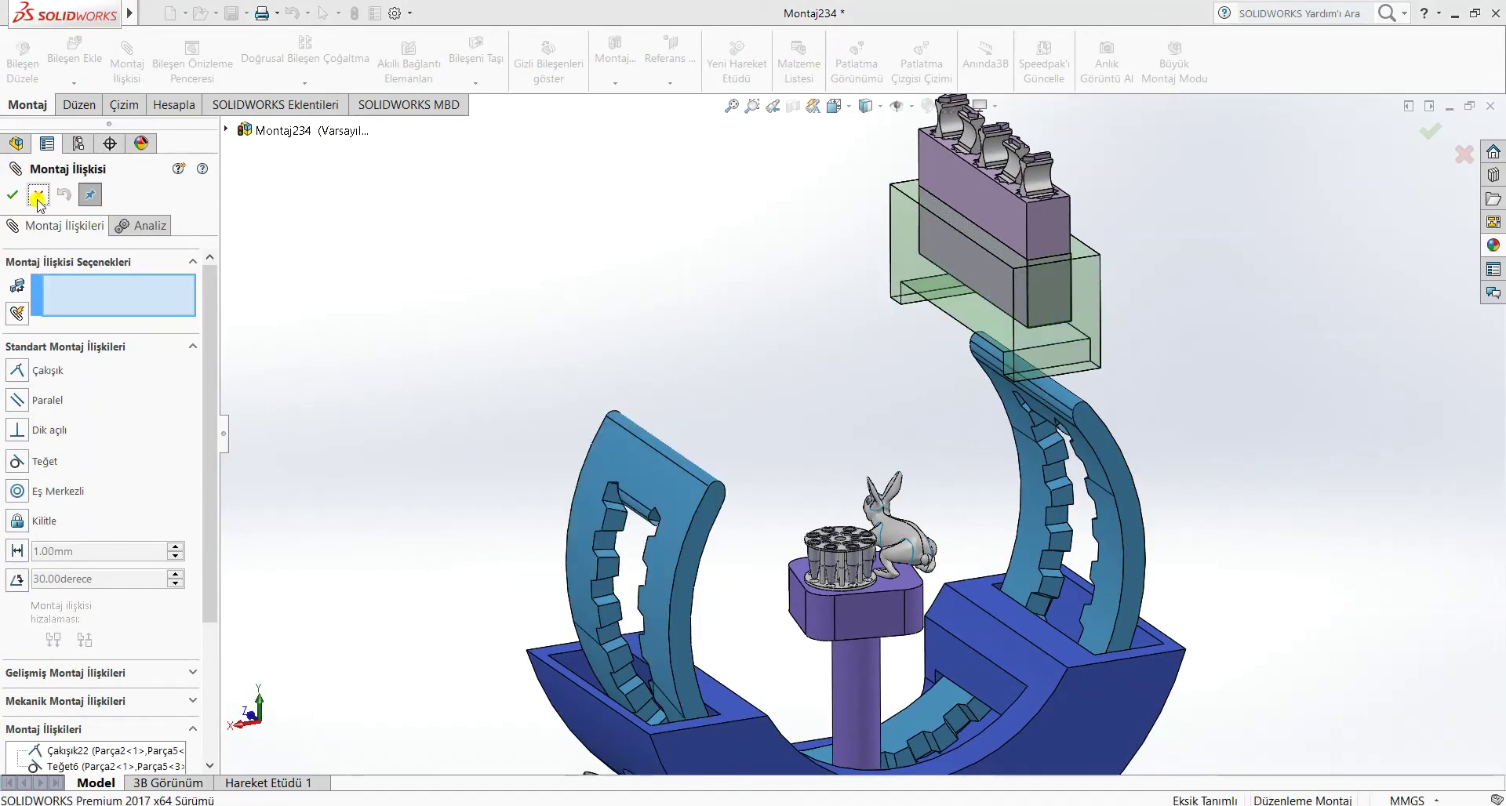
pyautogui.click(38, 196)
# - Try to rotate Parça5 with its magnet block above the end of the curved rack
pyautogui.click(476, 83)
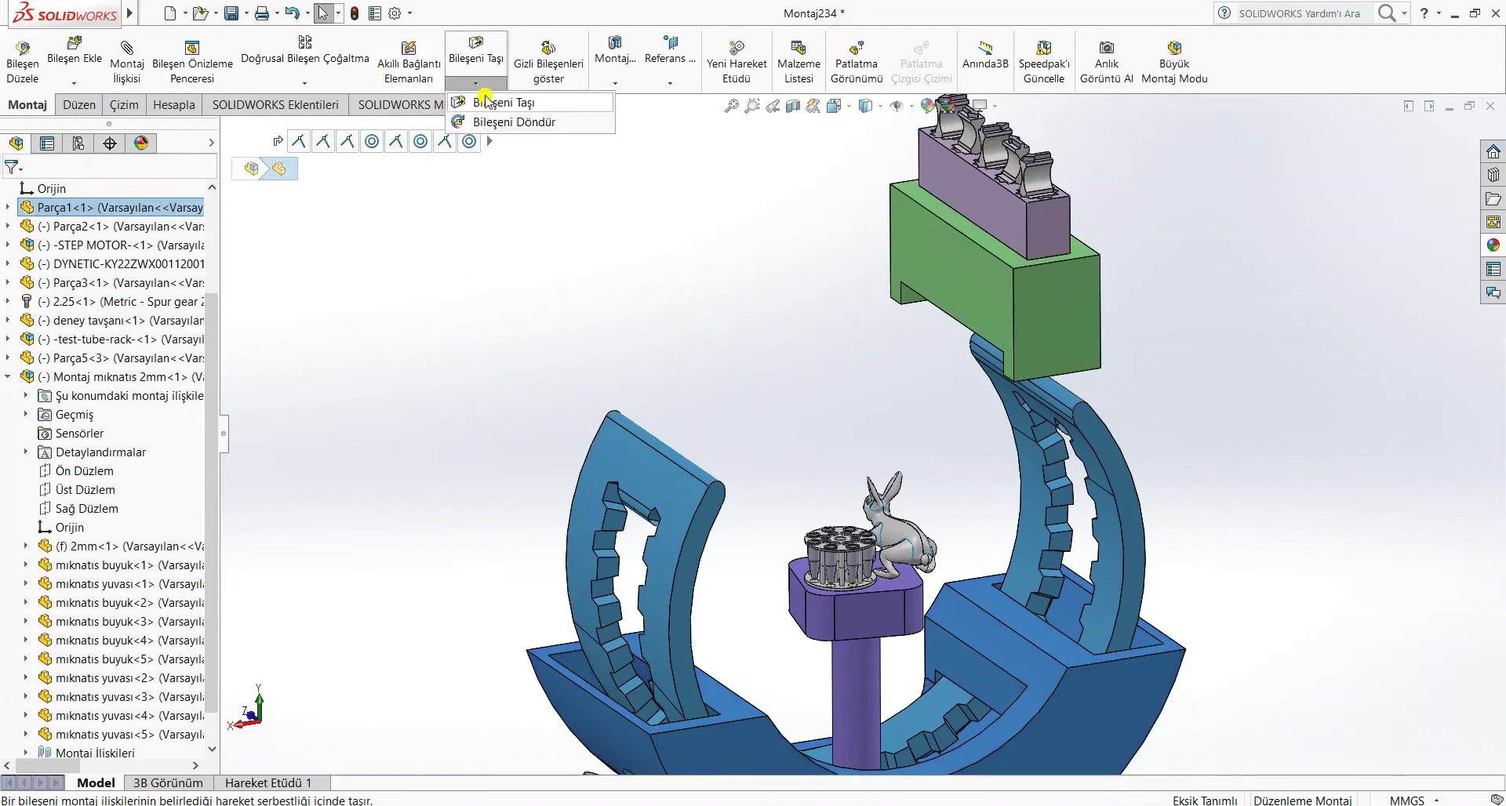
pyautogui.click(483, 123)
pyautogui.moveTo(984, 174); pyautogui.dragTo(664, 226)
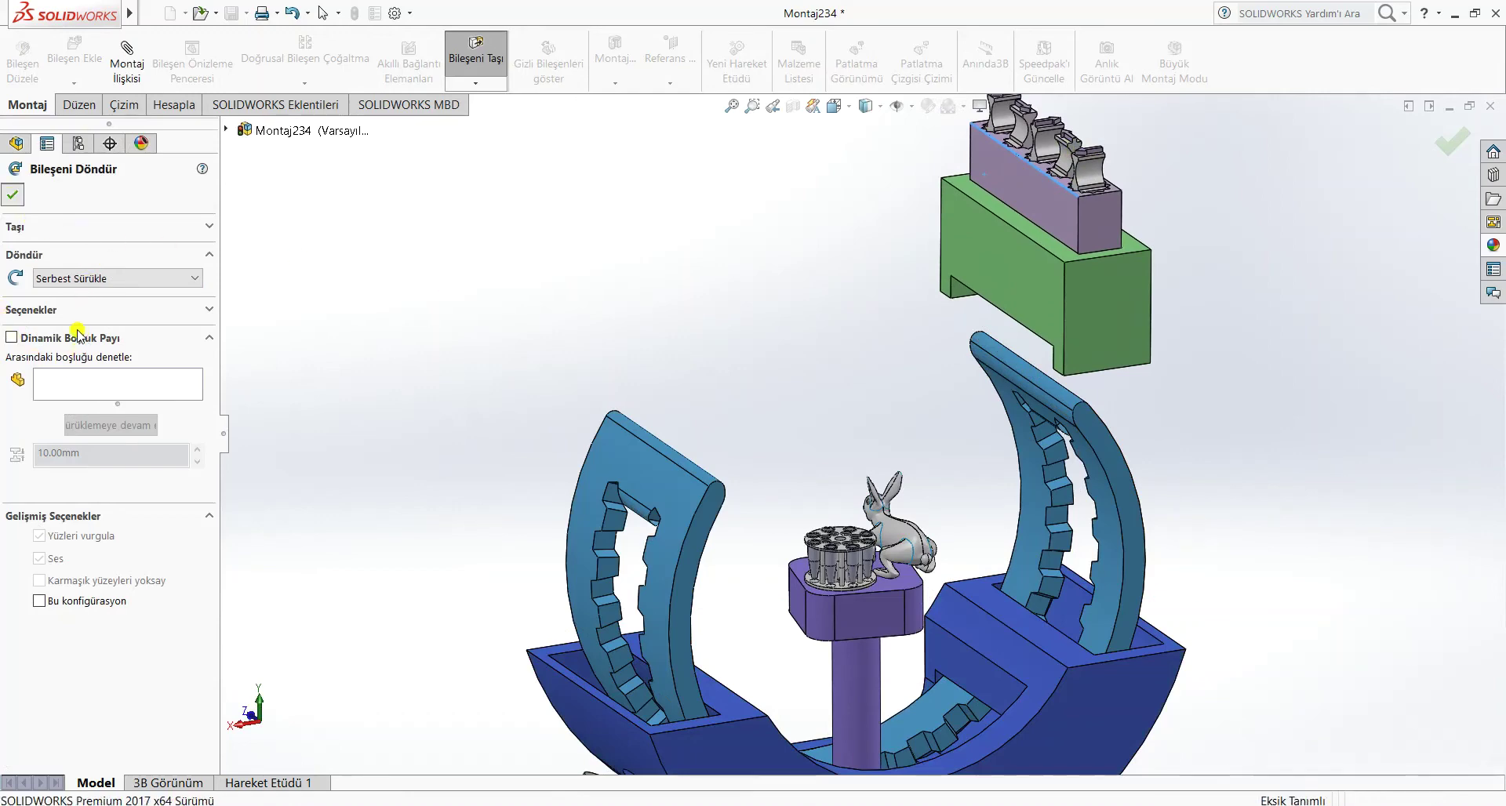
# - Find the tangent mate Teğet6 among Parça5's mates and delete it
pyautogui.scroll(-2, 61, 485)
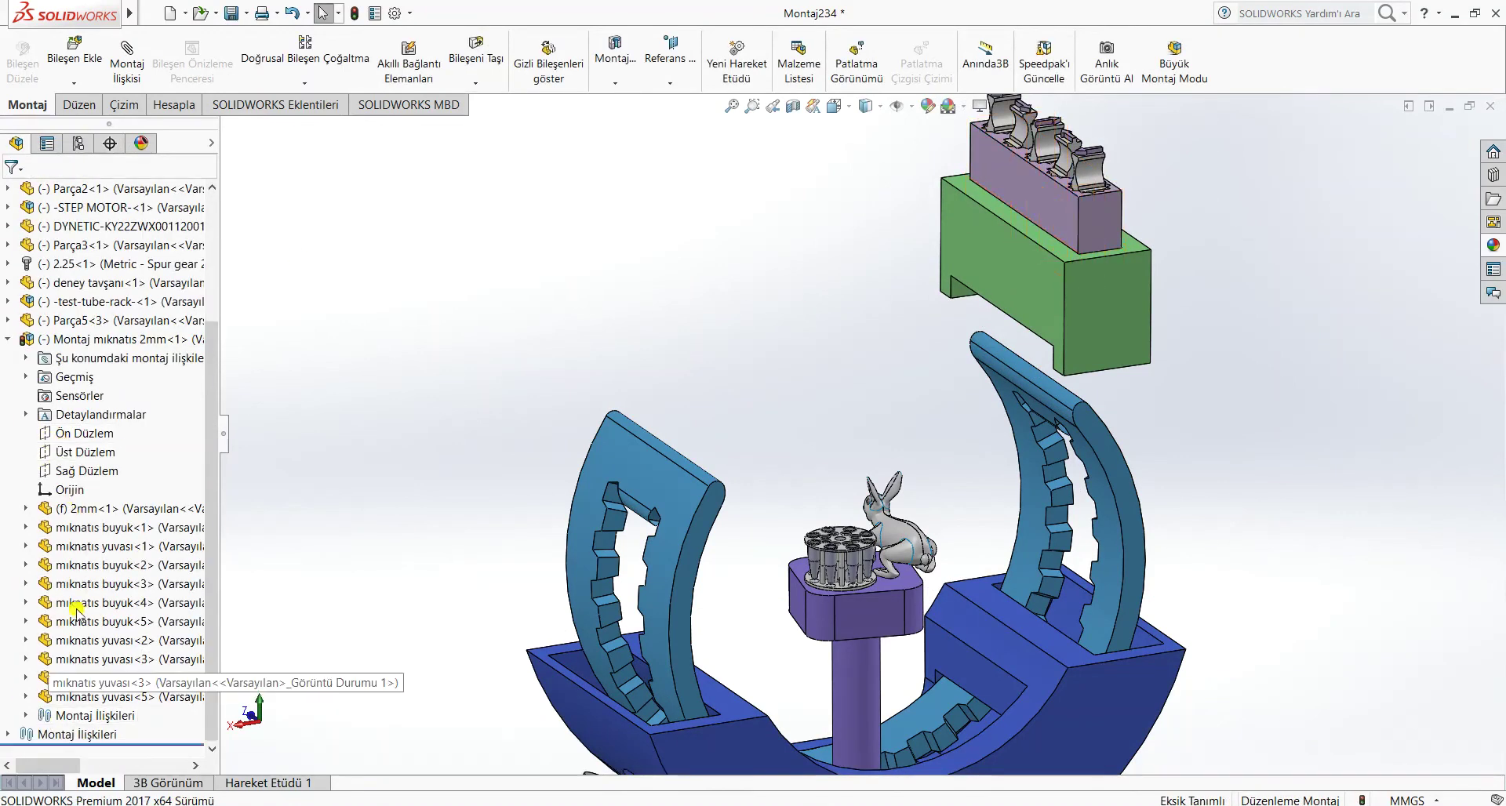
pyautogui.click(27, 357)
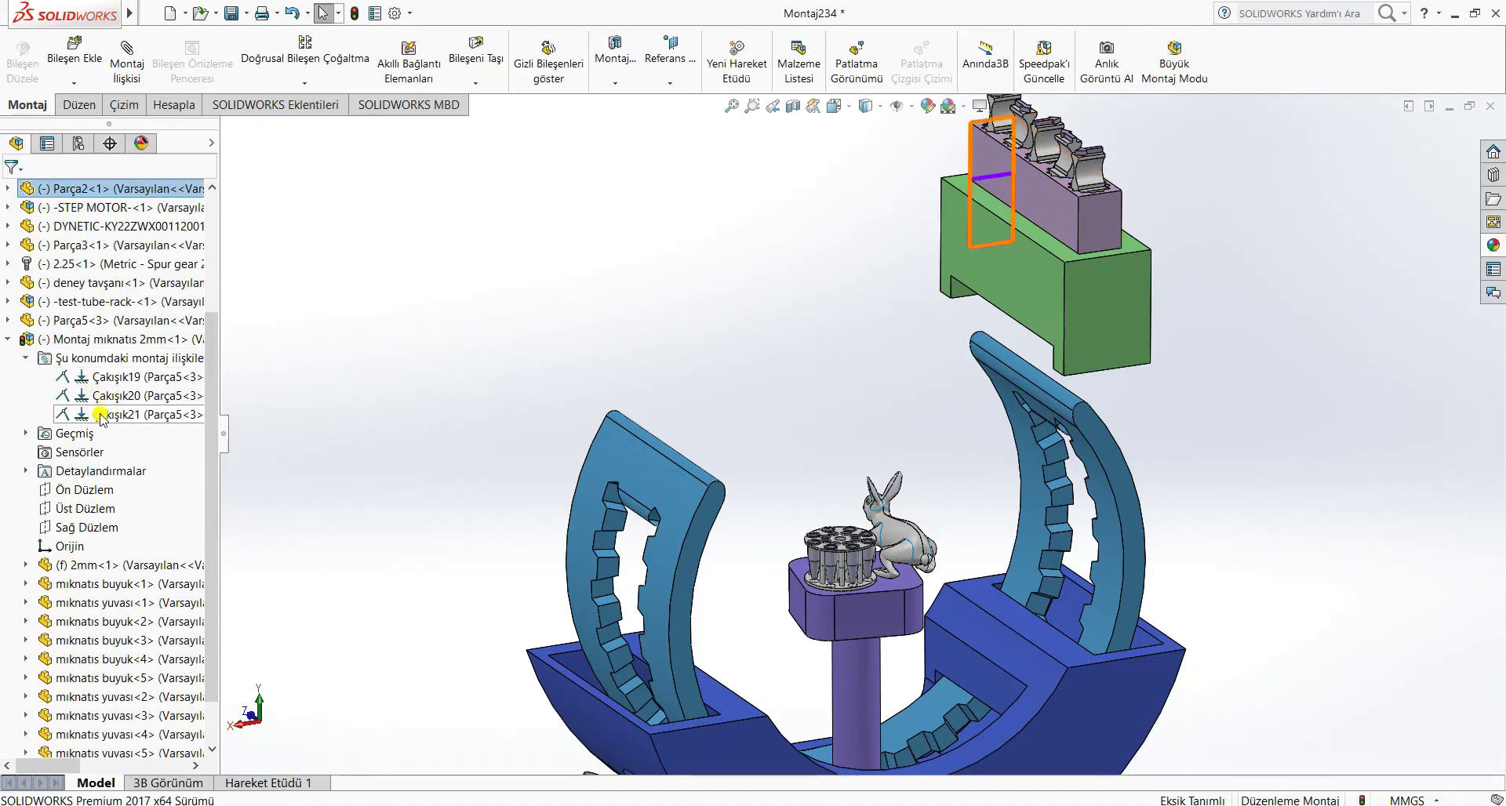
pyautogui.click(16, 339)
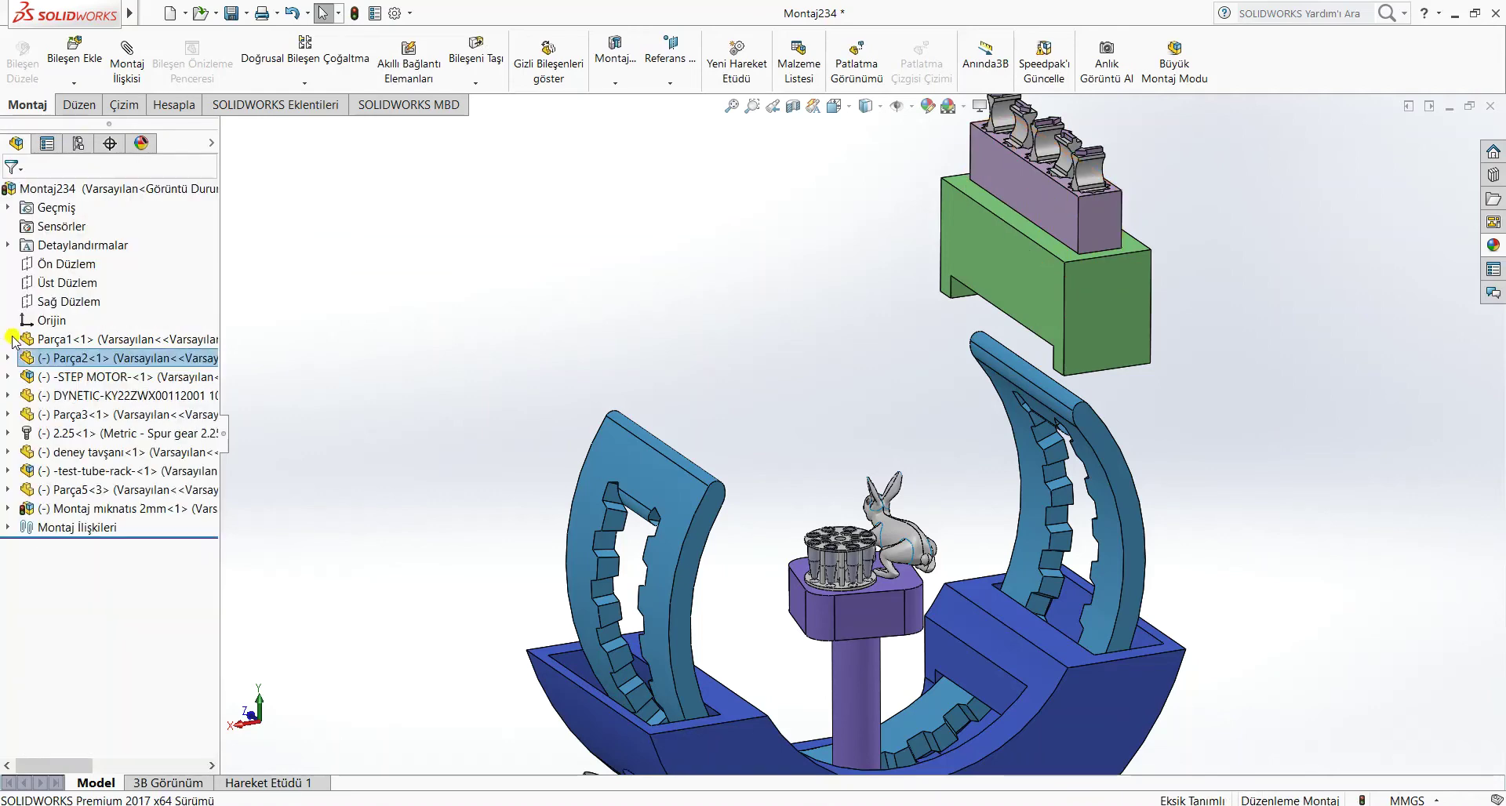
pyautogui.click(8, 489)
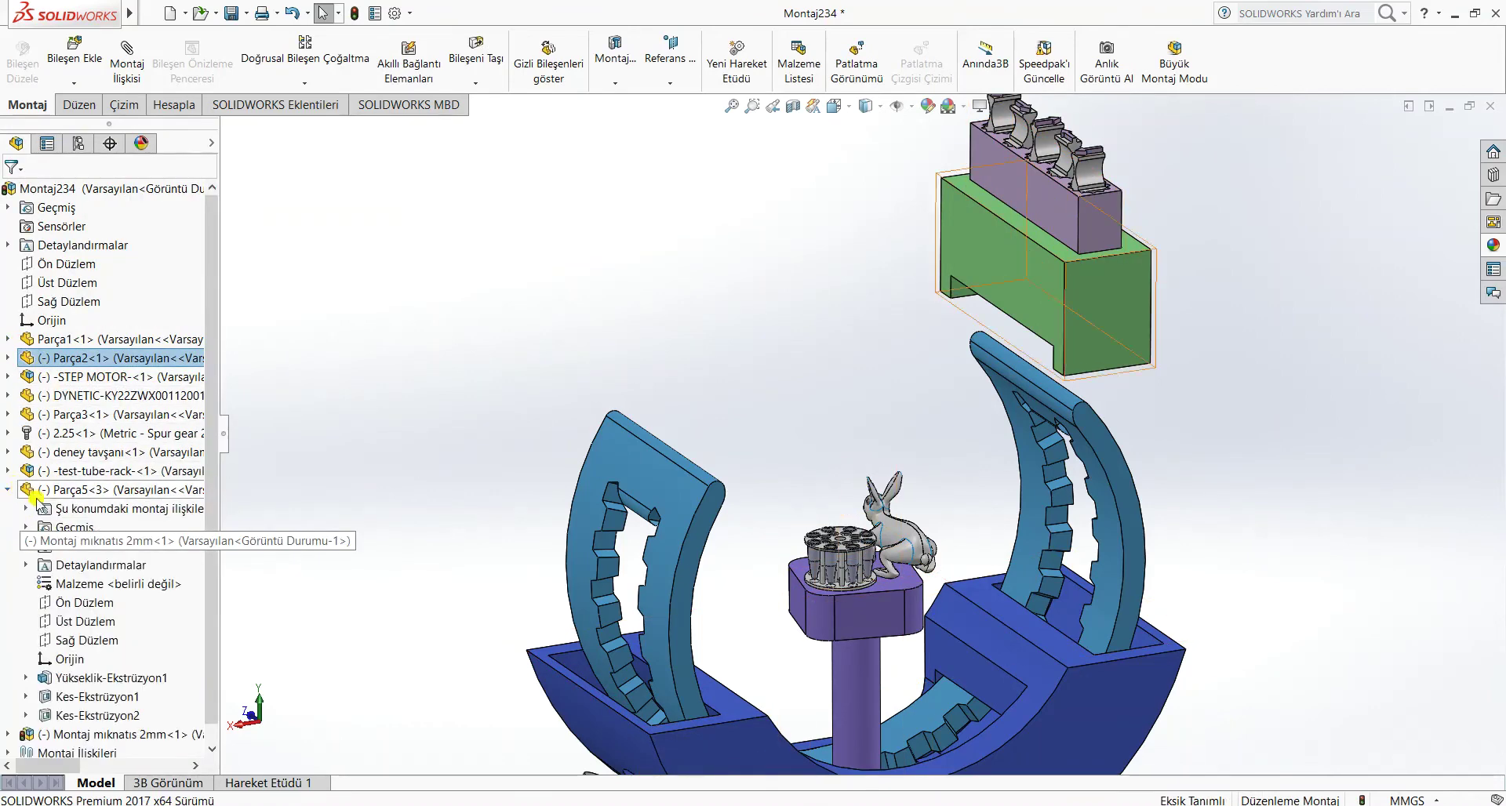
pyautogui.click(26, 508)
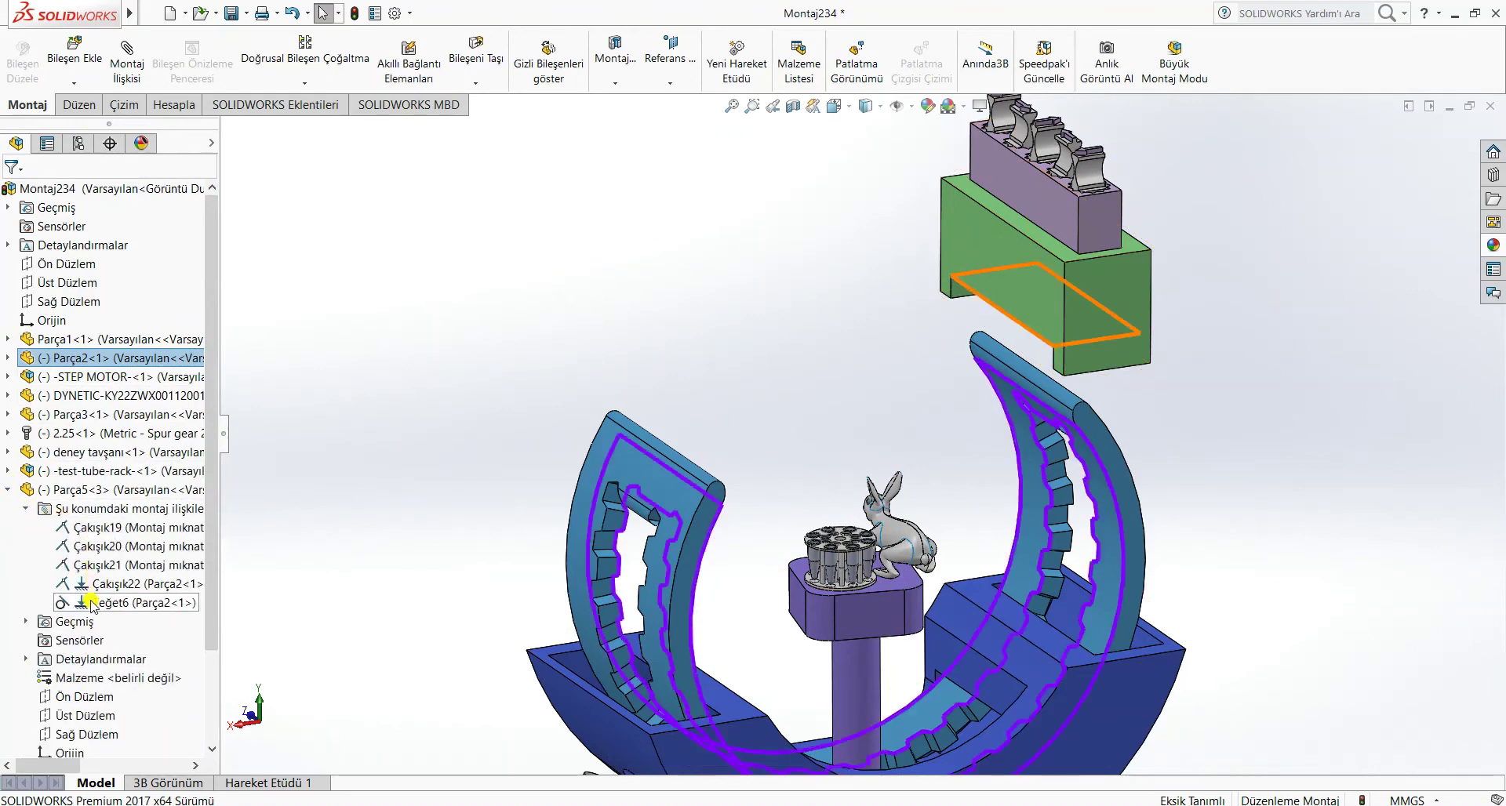
pyautogui.rightClick(91, 604)
pyautogui.click(234, 594)
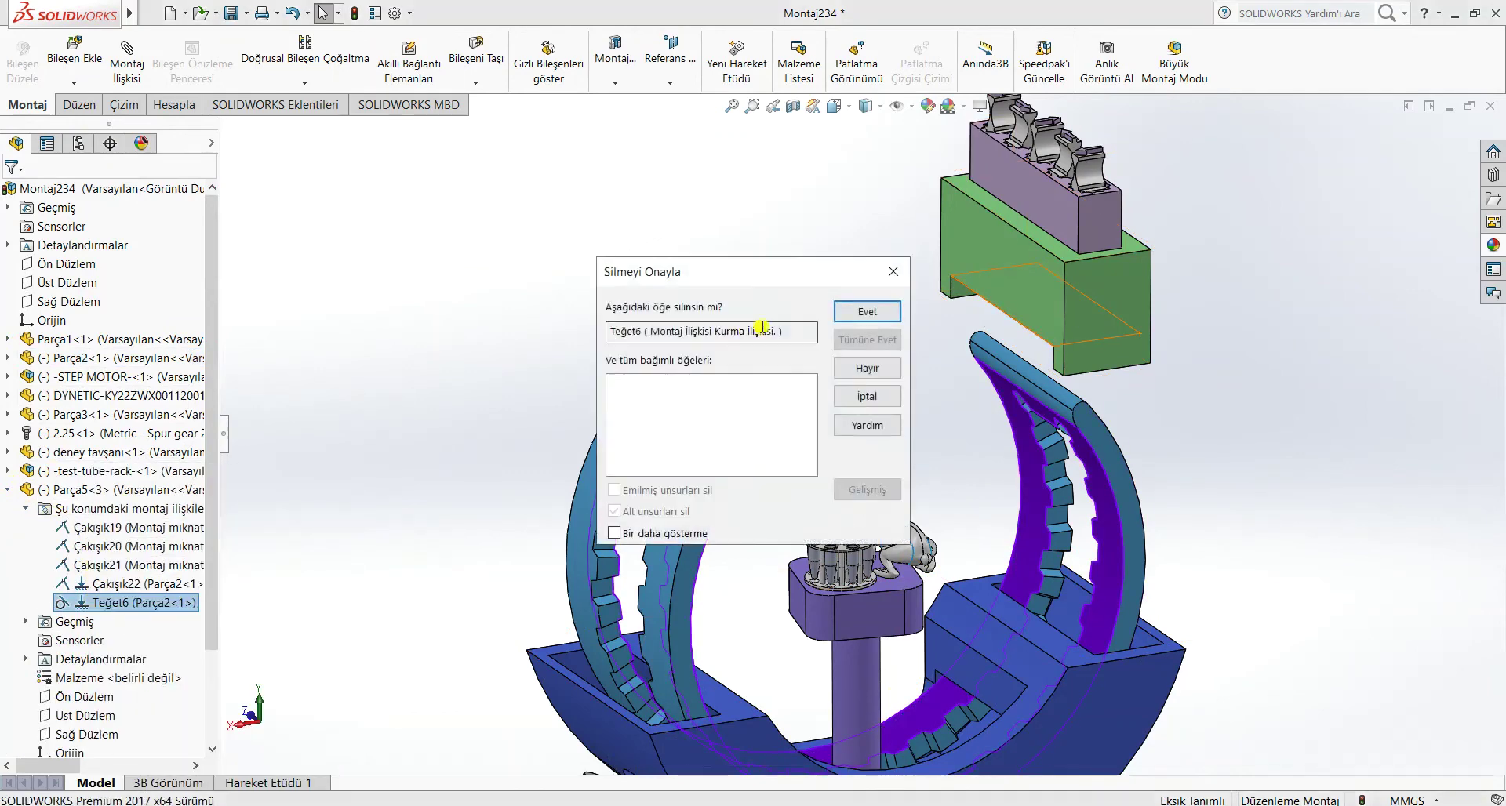
pyautogui.click(839, 312)
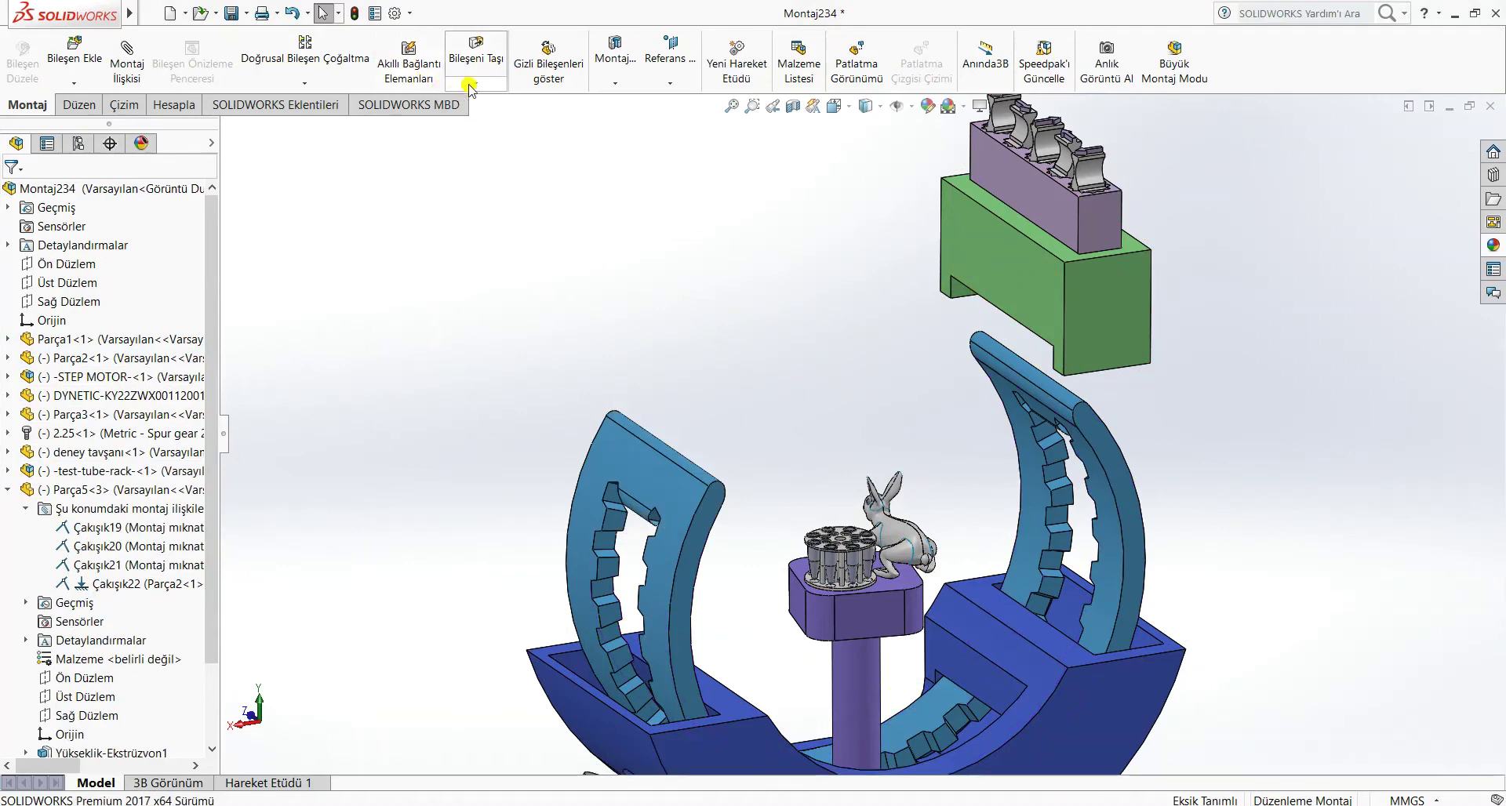
# - Rotate Parça5 until its magnets face inward toward the test tubes, and move it onto the end of the curved rack
pyautogui.click(510, 124)
pyautogui.moveTo(1011, 258); pyautogui.dragTo(214, 43)
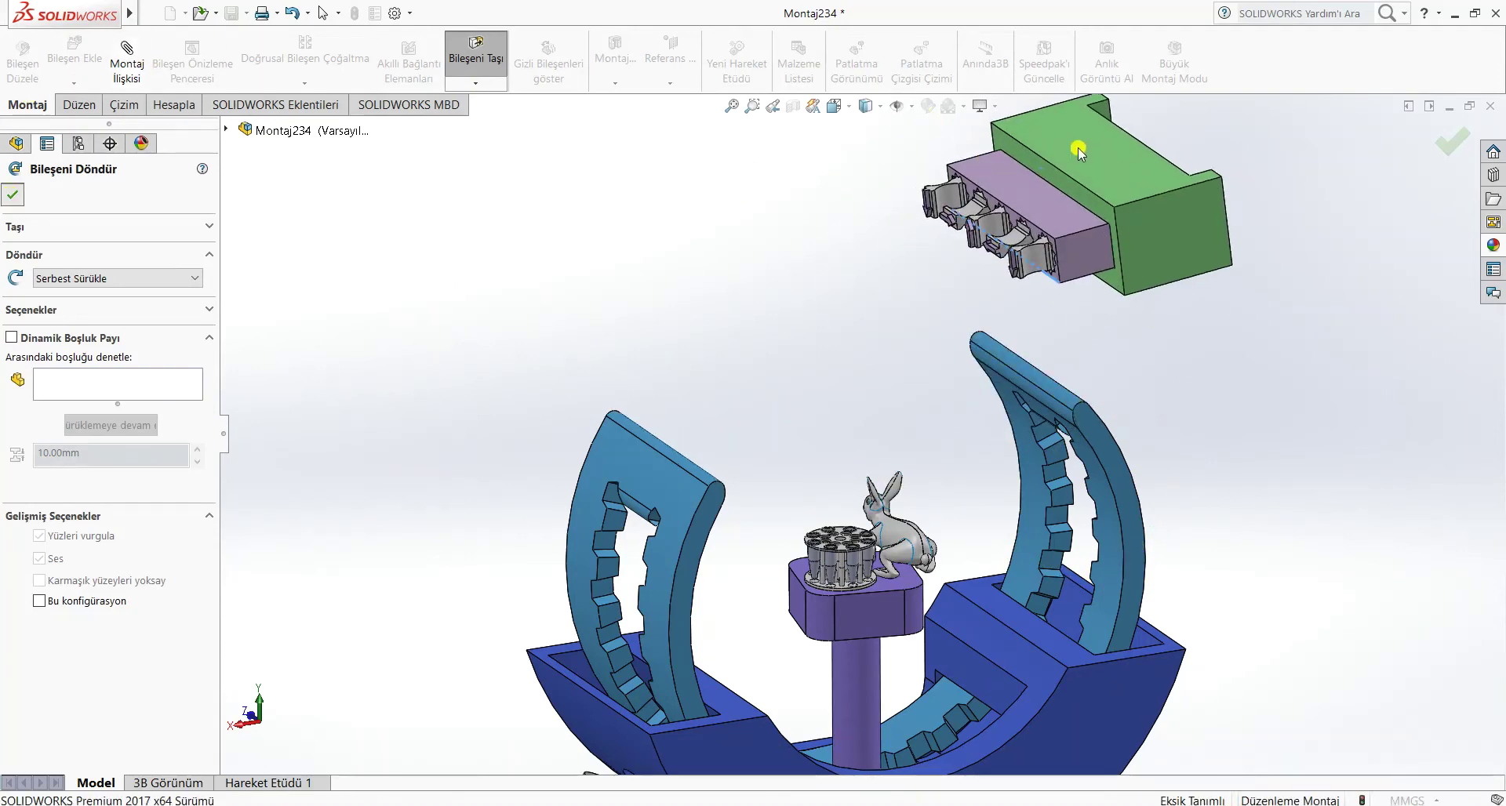
pyautogui.press('Escape')
pyautogui.moveTo(1101, 151); pyautogui.dragTo(919, 499)
# - Mate Parça5's channel floor tangent to the inner curved face of the rack Parça2
pyautogui.click(1377, 476)
pyautogui.moveTo(1347, 500); pyautogui.dragTo(1083, 378, button='middle')
pyautogui.moveTo(1127, 508); pyautogui.dragTo(1193, 489, button='middle')
pyautogui.click(125, 59)
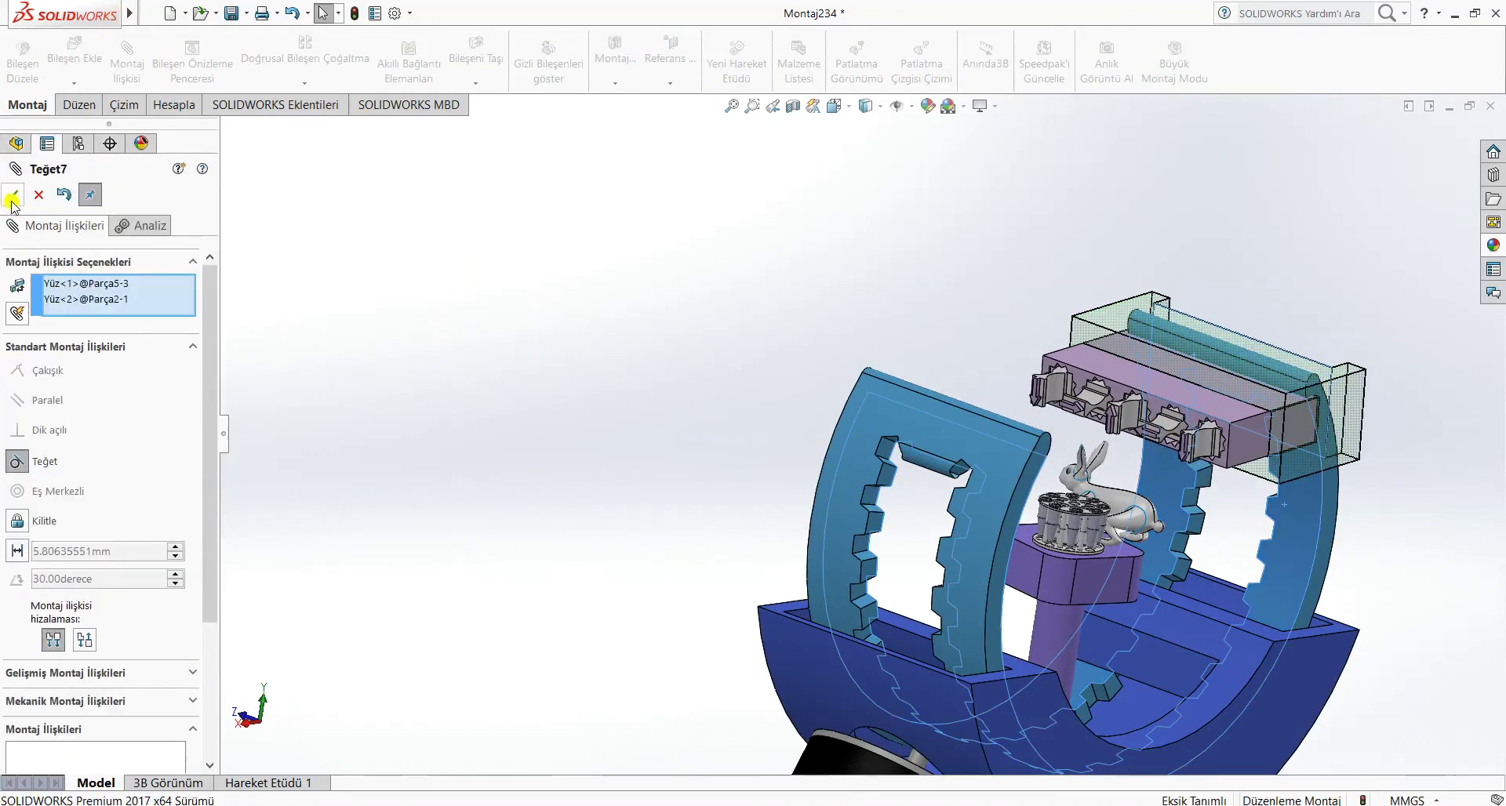
pyautogui.click(11, 196)
# - Finish mating and slide Parça5 with its magnet block along the end of the curved rack
pyautogui.moveTo(1375, 279); pyautogui.dragTo(1275, 357, button='middle')
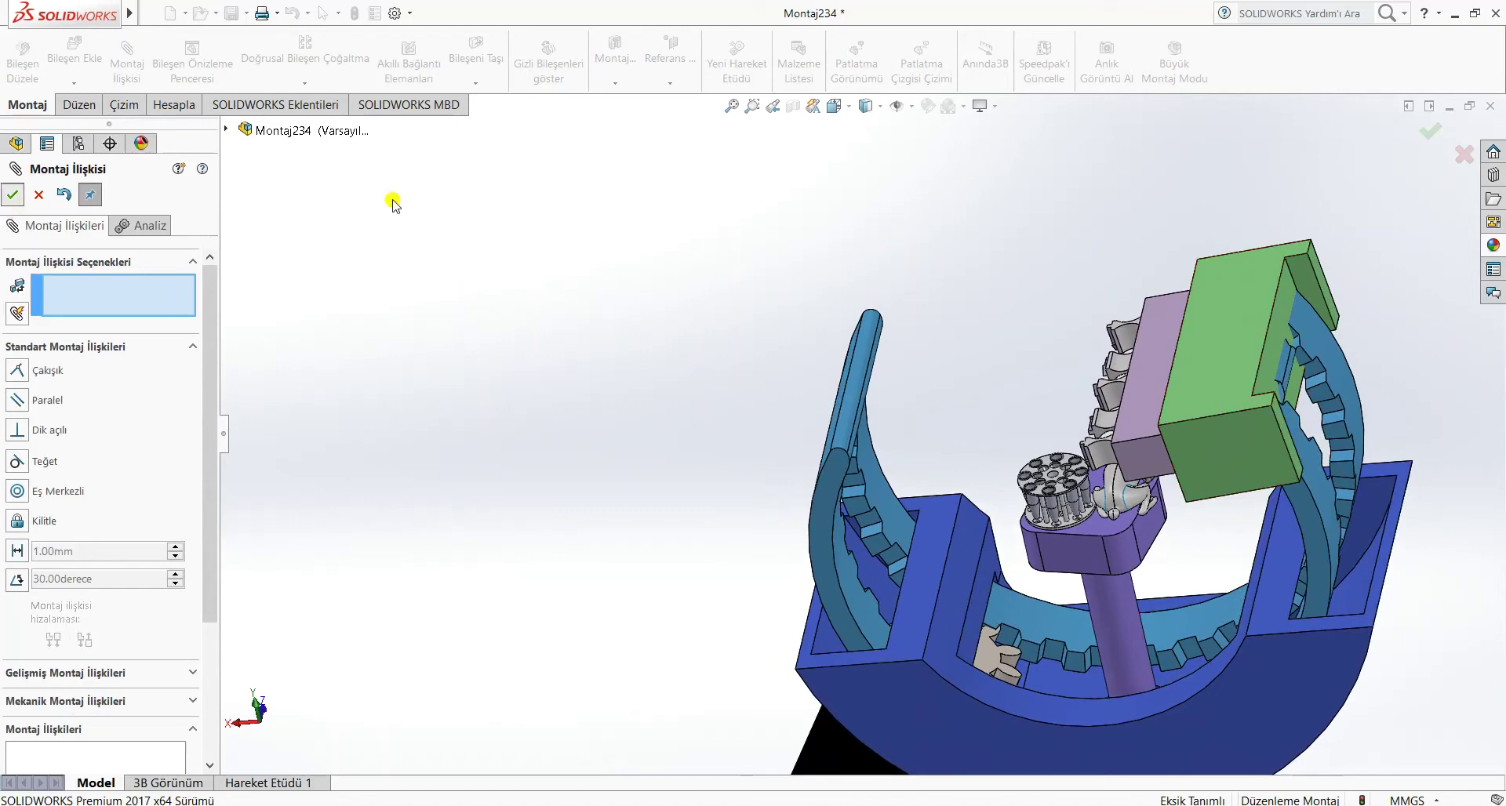
pyautogui.press('Escape')
pyautogui.moveTo(1221, 330); pyautogui.dragTo(1155, 417)
pyautogui.click(1050, 232)
# - Mate the straight edge at the rack's rounded end coincident with Parça5's channel floor
pyautogui.moveTo(1027, 233); pyautogui.dragTo(1129, 242, button='middle')
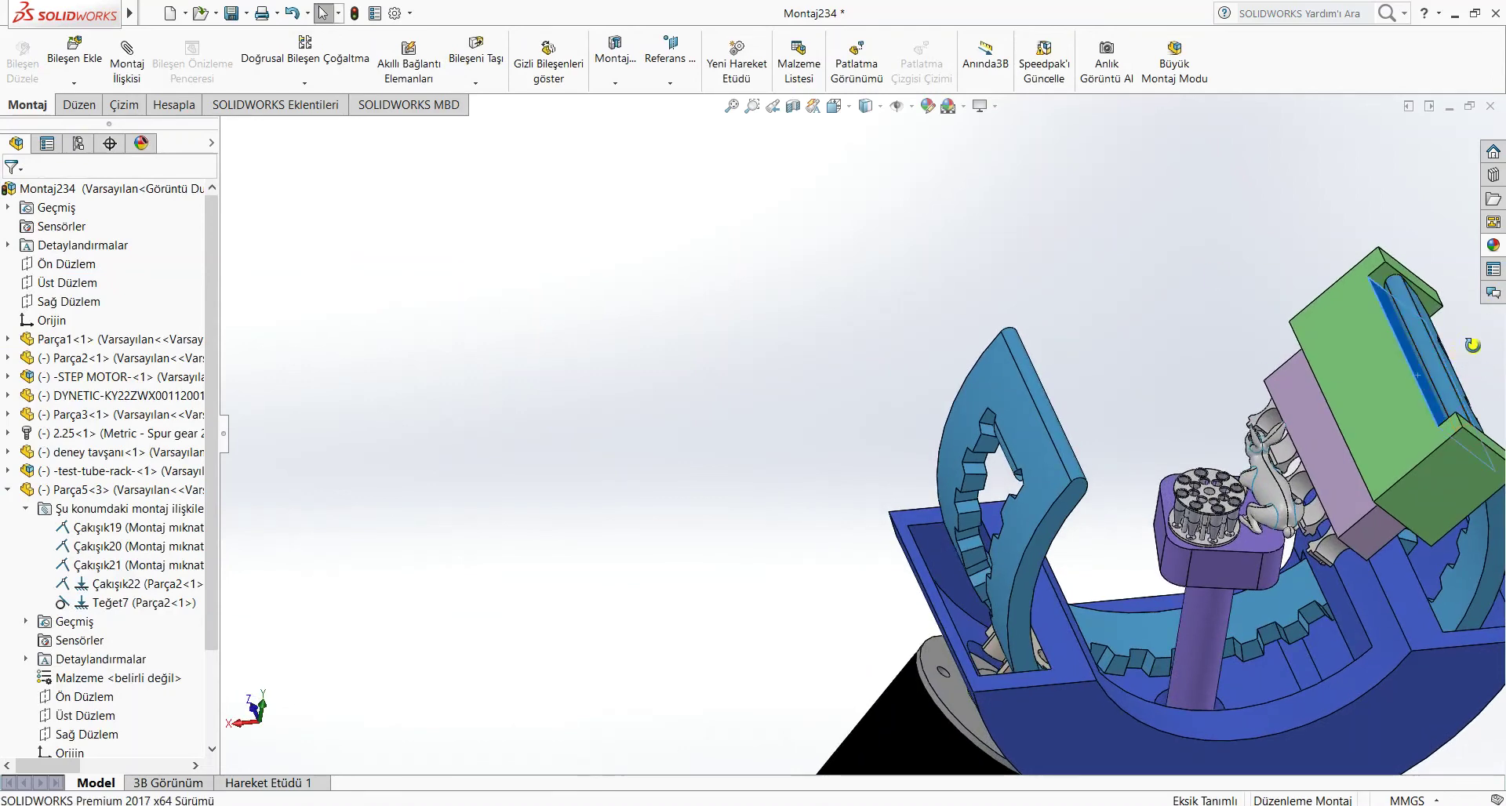
pyautogui.moveTo(1472, 346); pyautogui.dragTo(1454, 365, button='middle')
pyautogui.scroll(-4, 1455, 369)
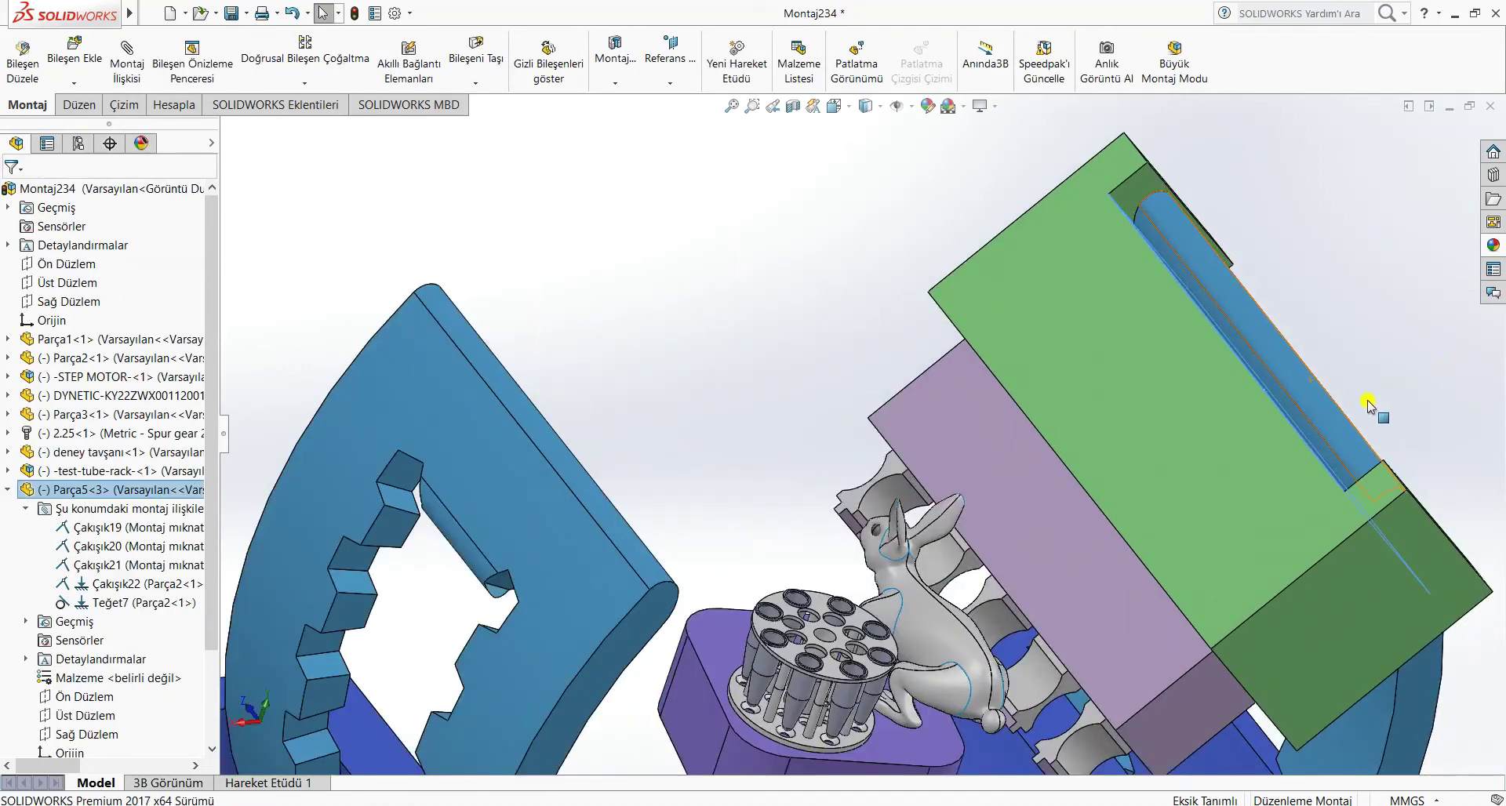
pyautogui.click(1319, 439)
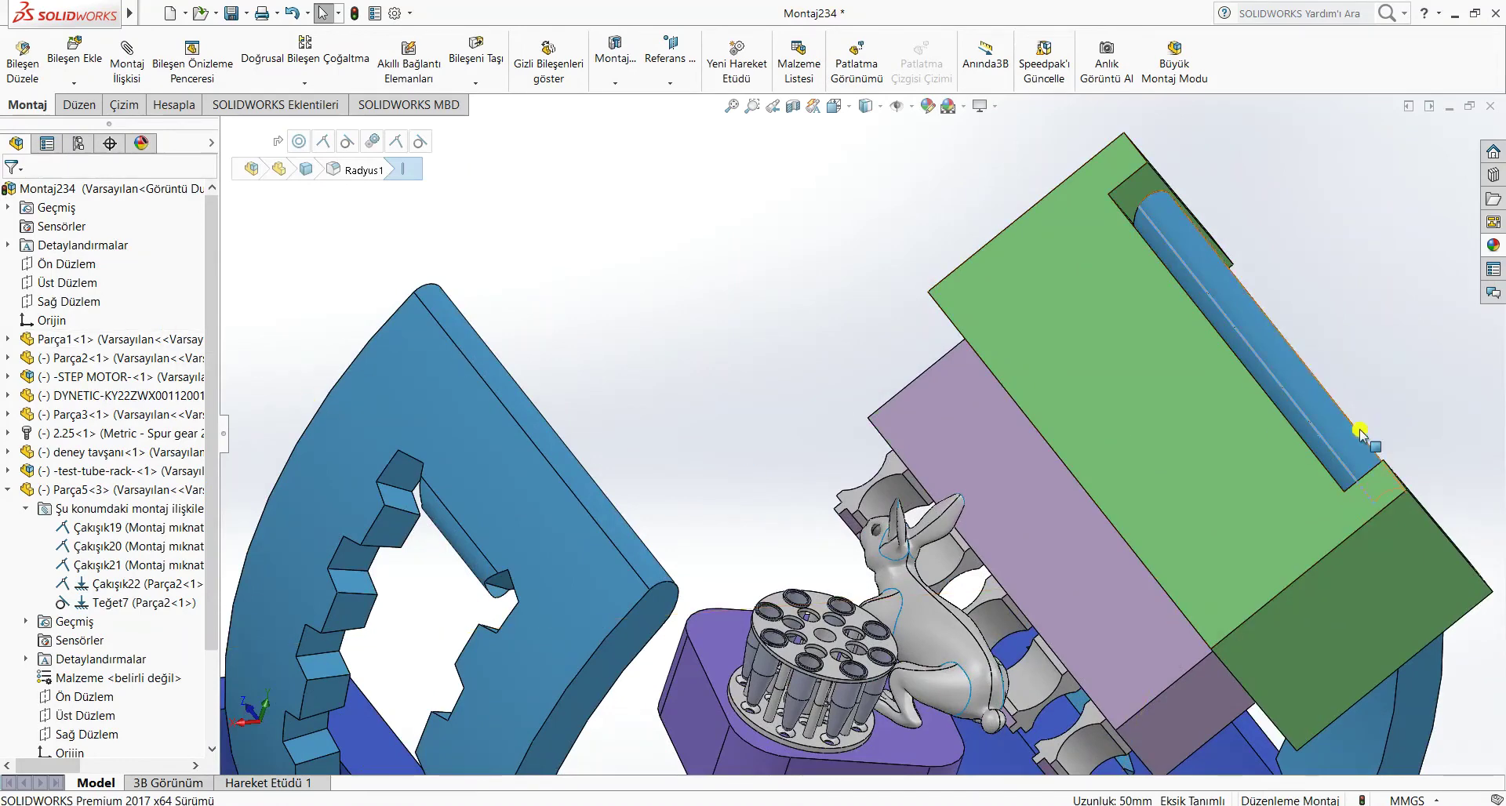
pyautogui.moveTo(1441, 271); pyautogui.dragTo(1332, 306, button='middle')
pyautogui.keyDown('ctrl'); pyautogui.click(1291, 284); pyautogui.keyUp('ctrl')
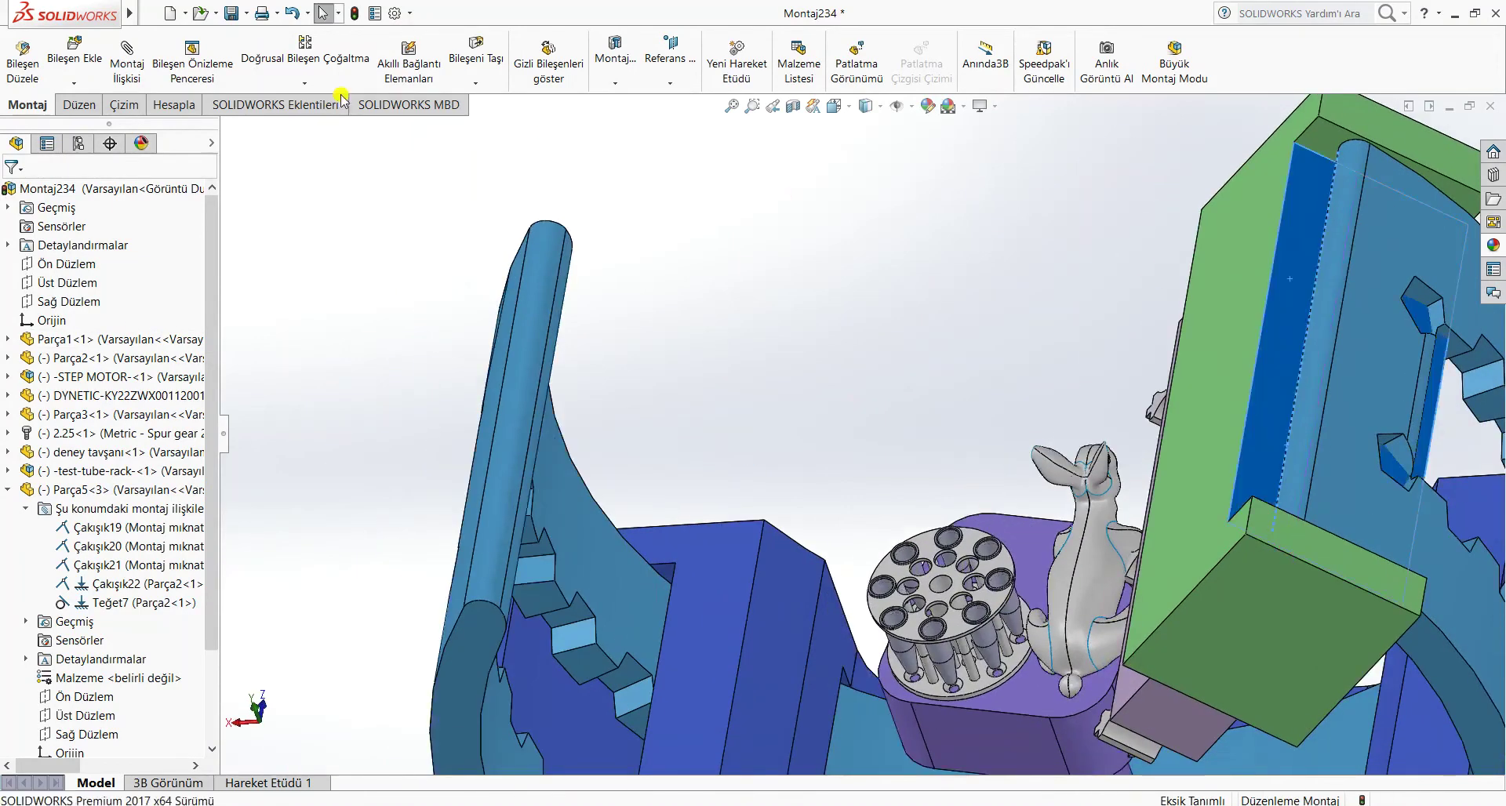
pyautogui.click(128, 63)
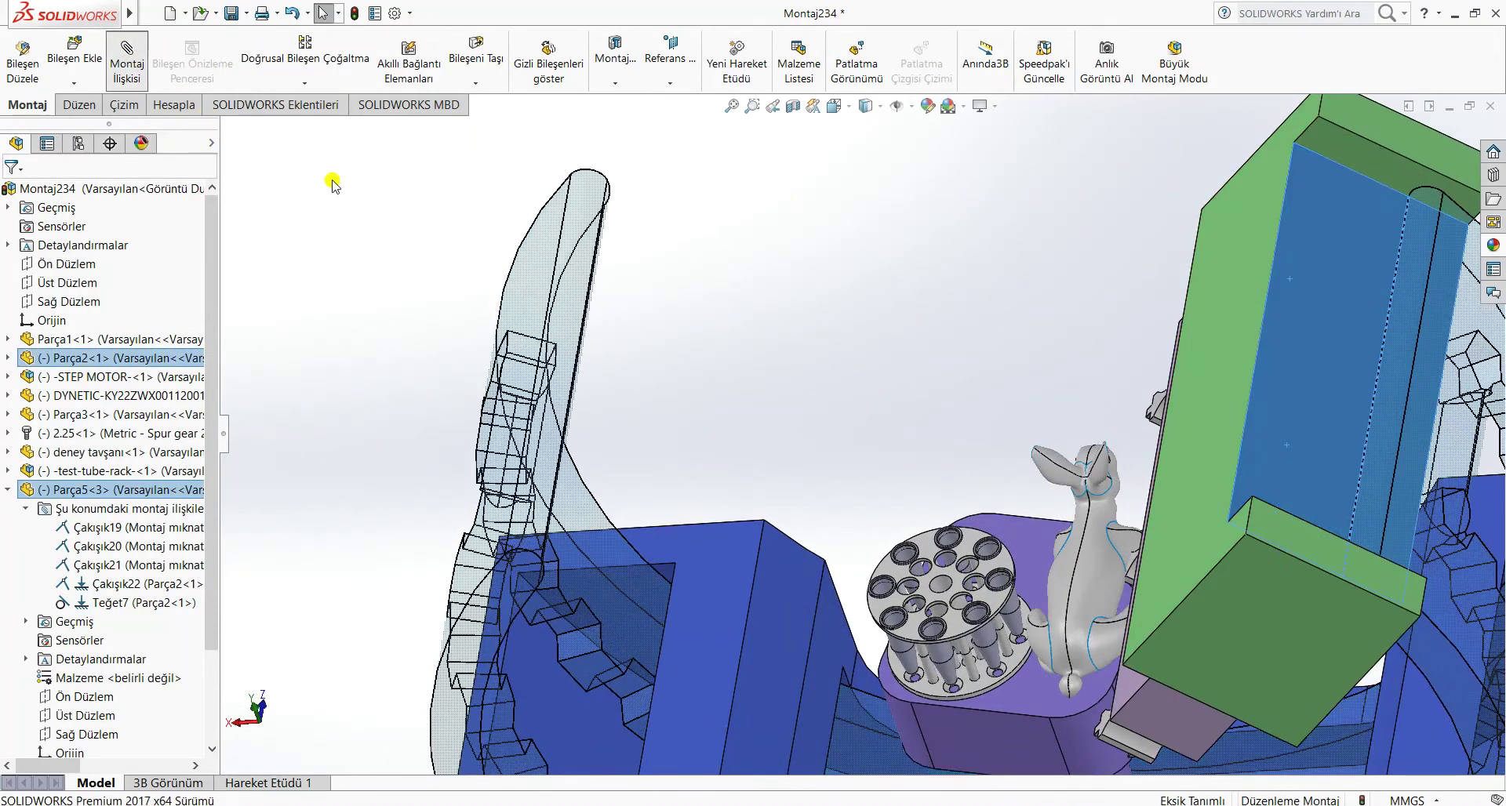
pyautogui.moveTo(642, 336); pyautogui.dragTo(684, 314, button='middle')
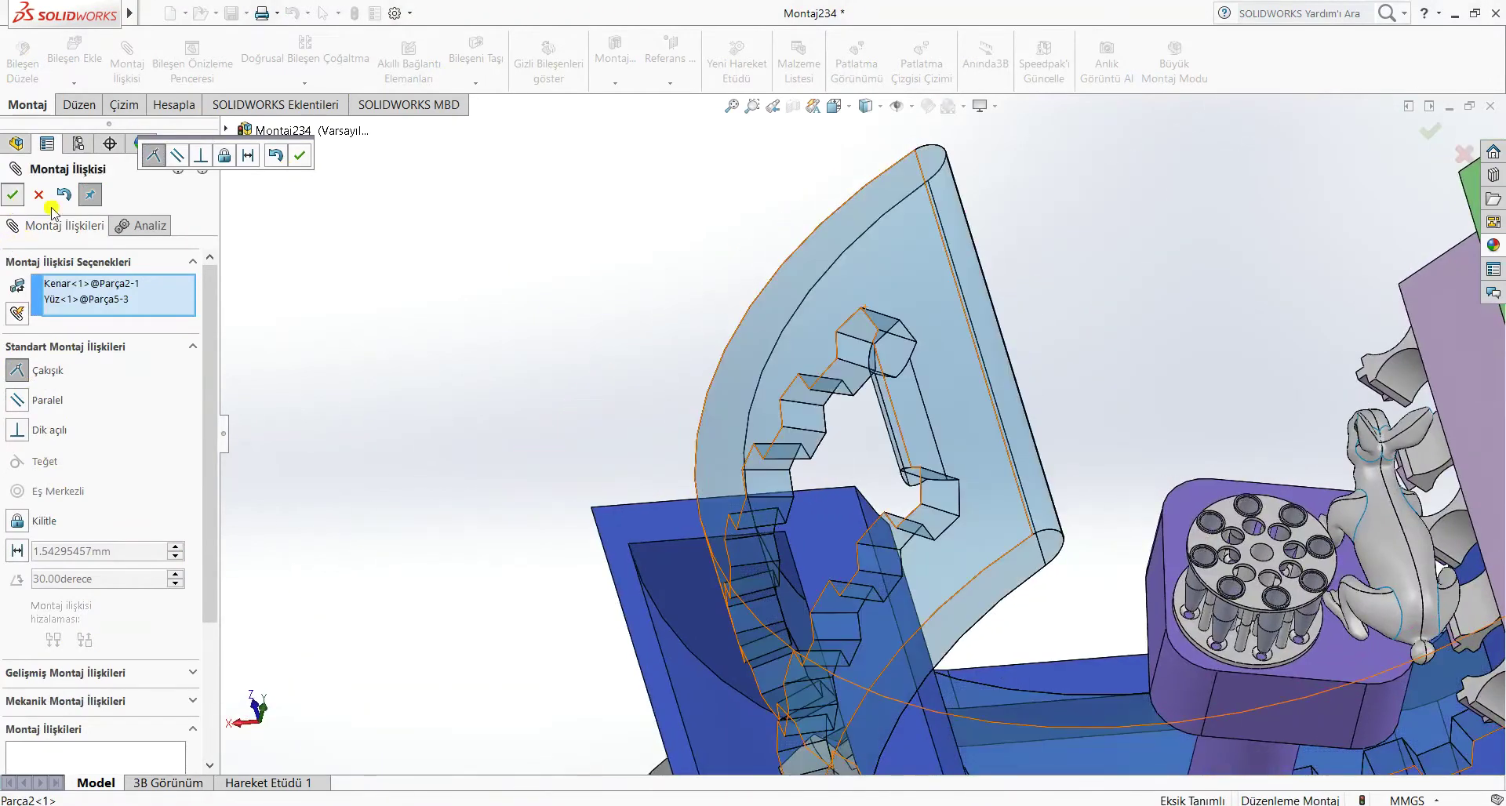
pyautogui.press('Return')
# - Mate Parça5's long side face coincident with the straight edge at the rack's rounded end and finish mating
pyautogui.click(1114, 392)
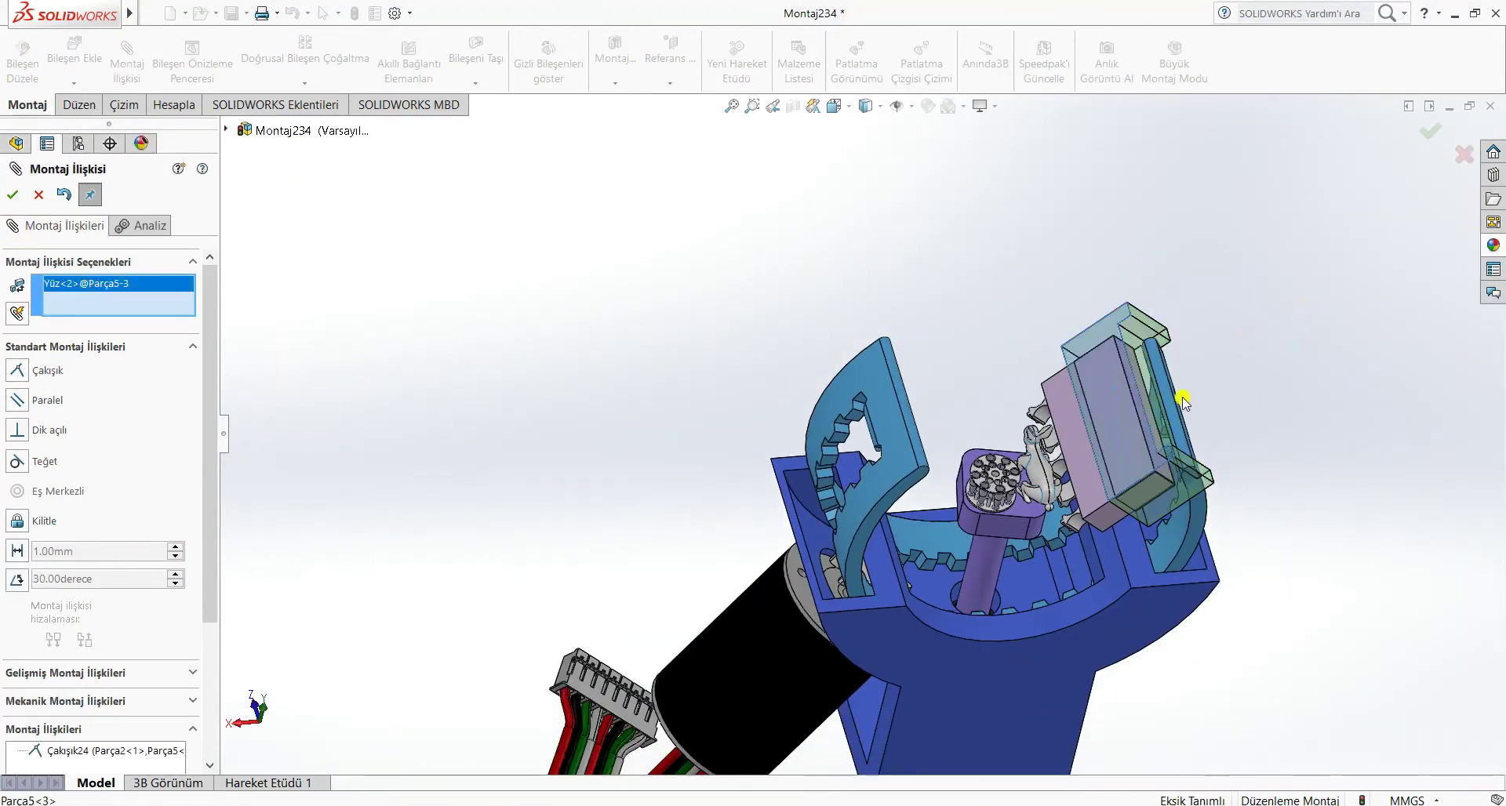
pyautogui.scroll(-5, 1081, 423)
pyautogui.click(1059, 440)
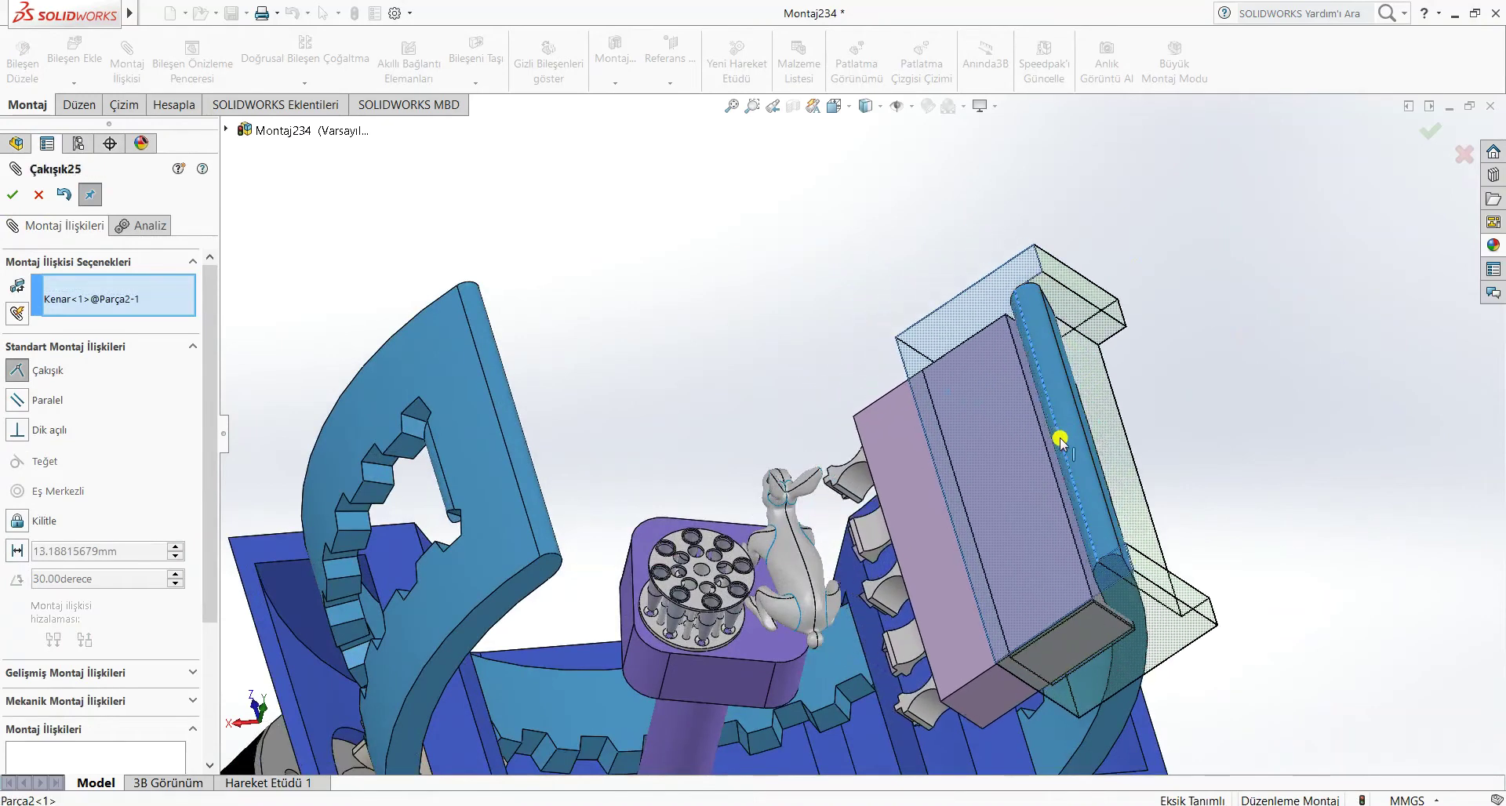
pyautogui.click(12, 196)
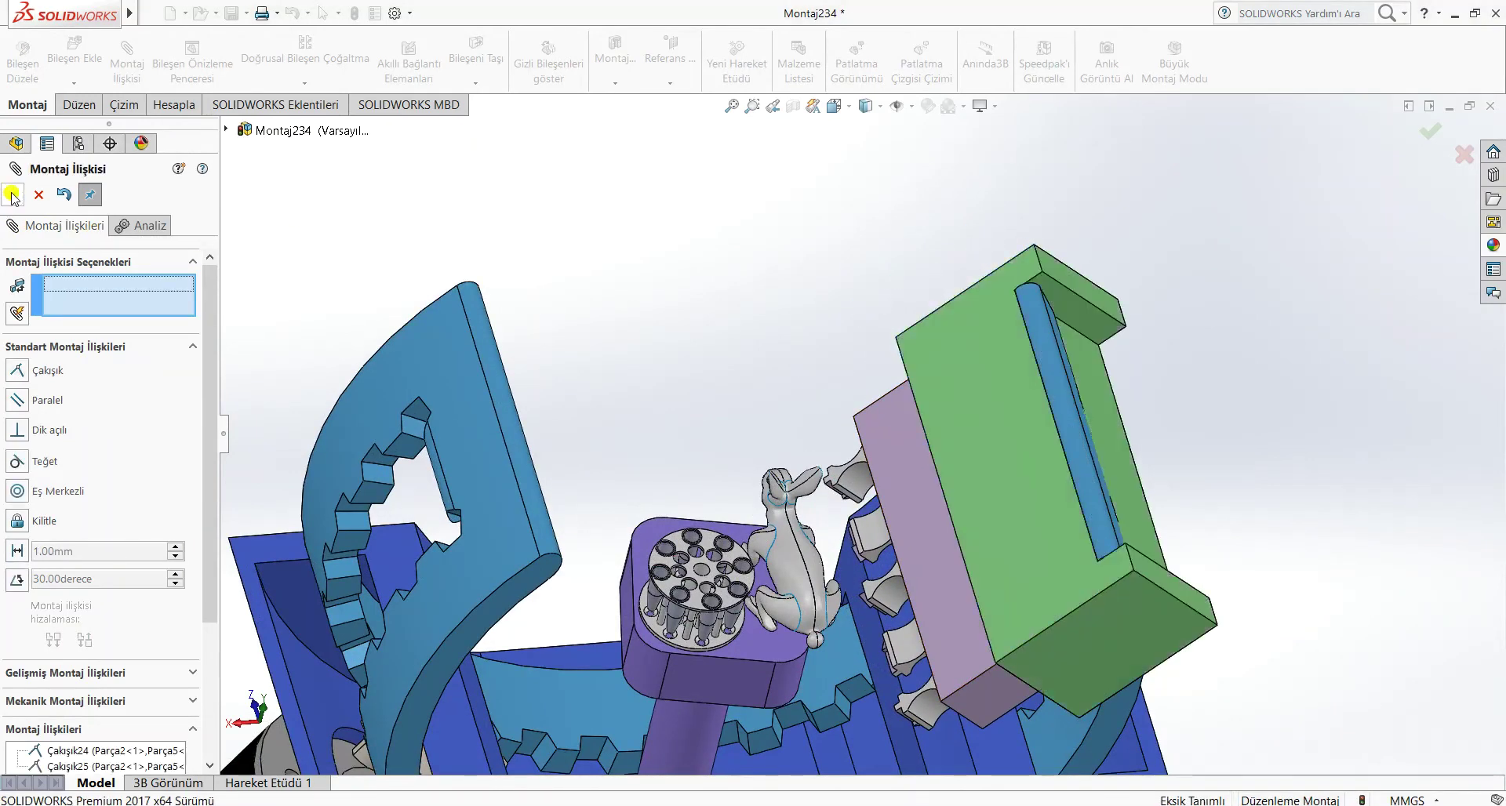
pyautogui.press('Escape')
# - Swing the curved rack by moving the attached Parça5 holder and magnet block, and clear the selection
pyautogui.moveTo(876, 469); pyautogui.dragTo(897, 307)
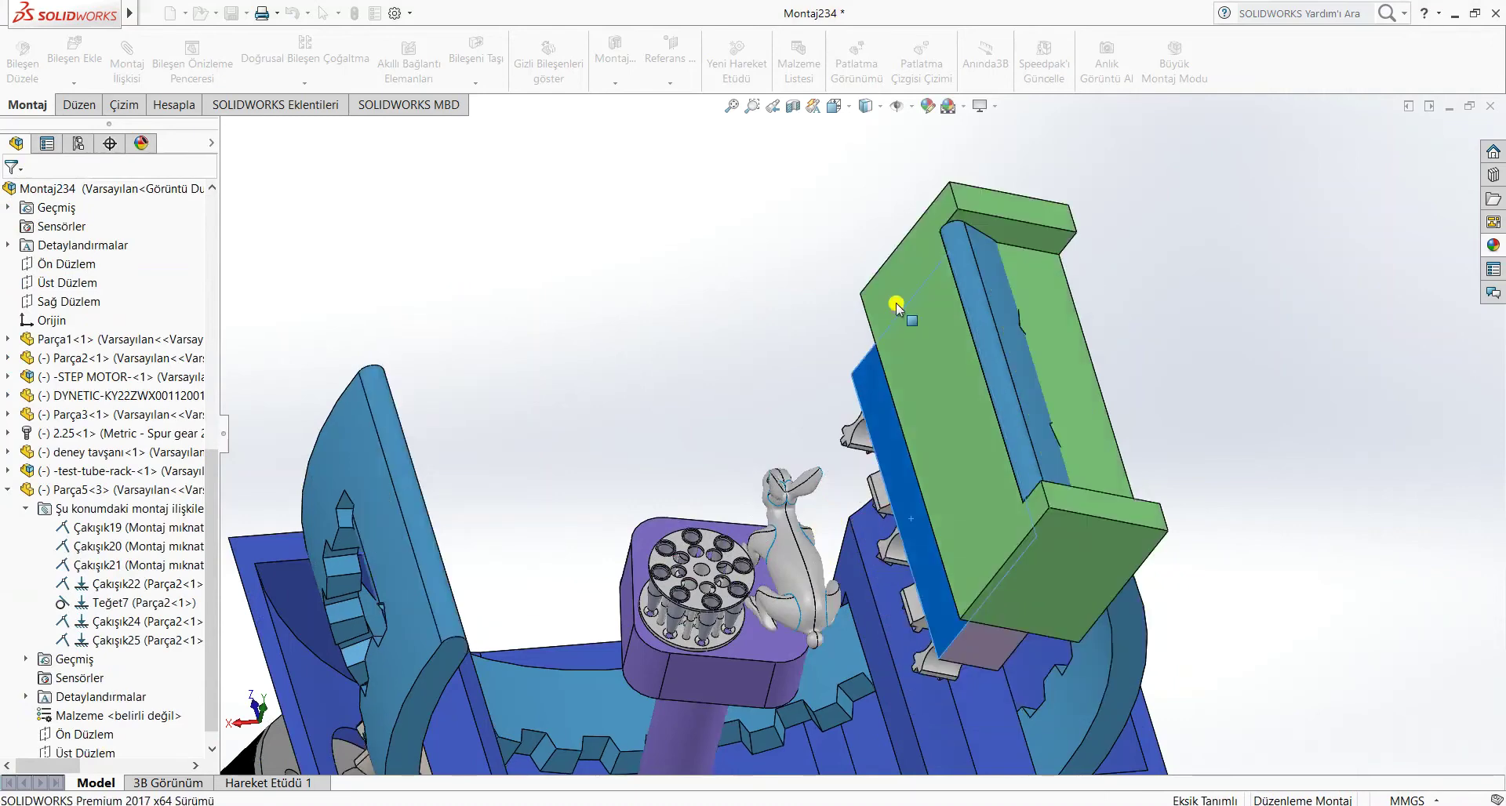
pyautogui.moveTo(1088, 558); pyautogui.dragTo(1394, 517)
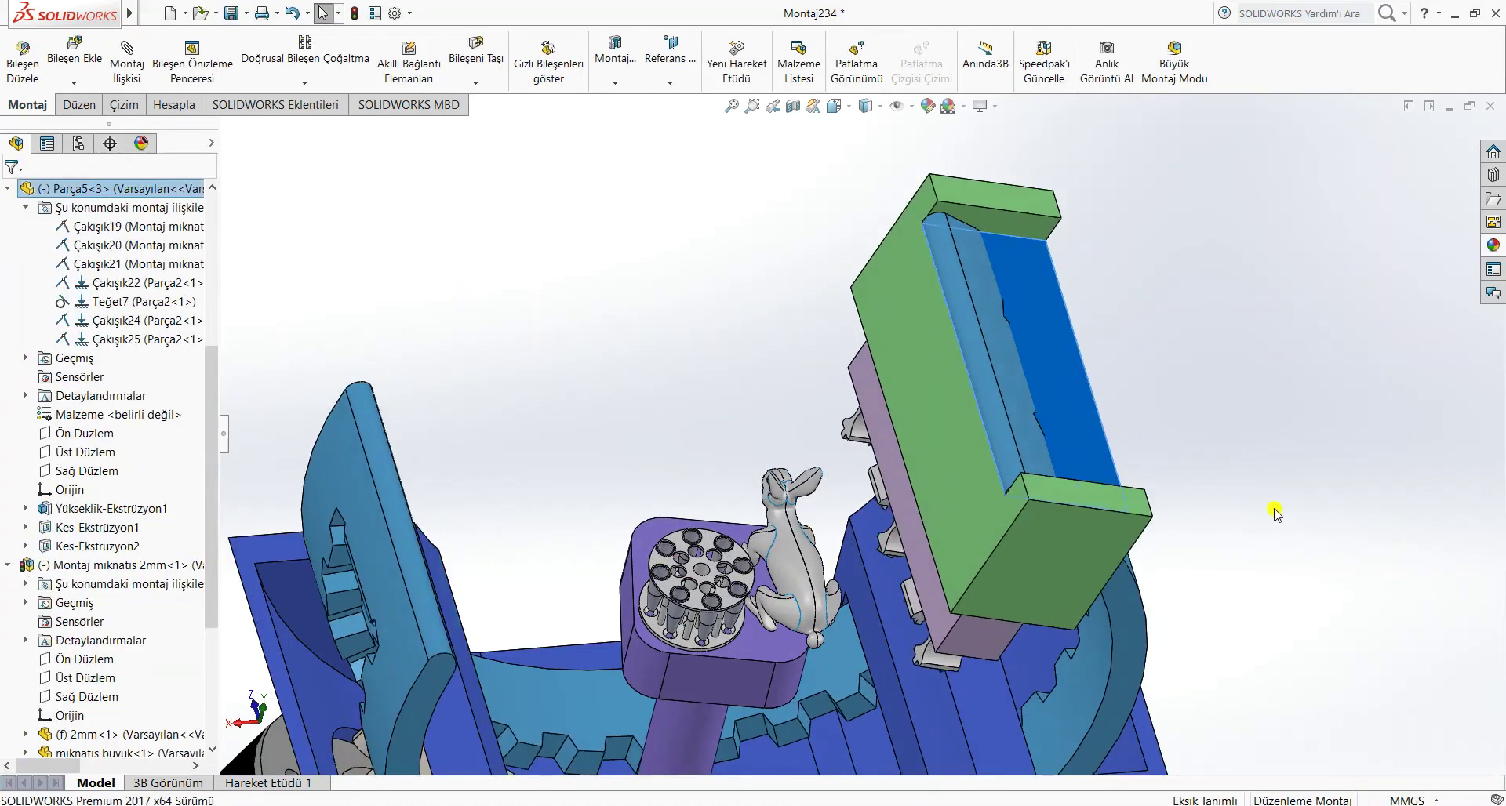
pyautogui.click(1276, 514)
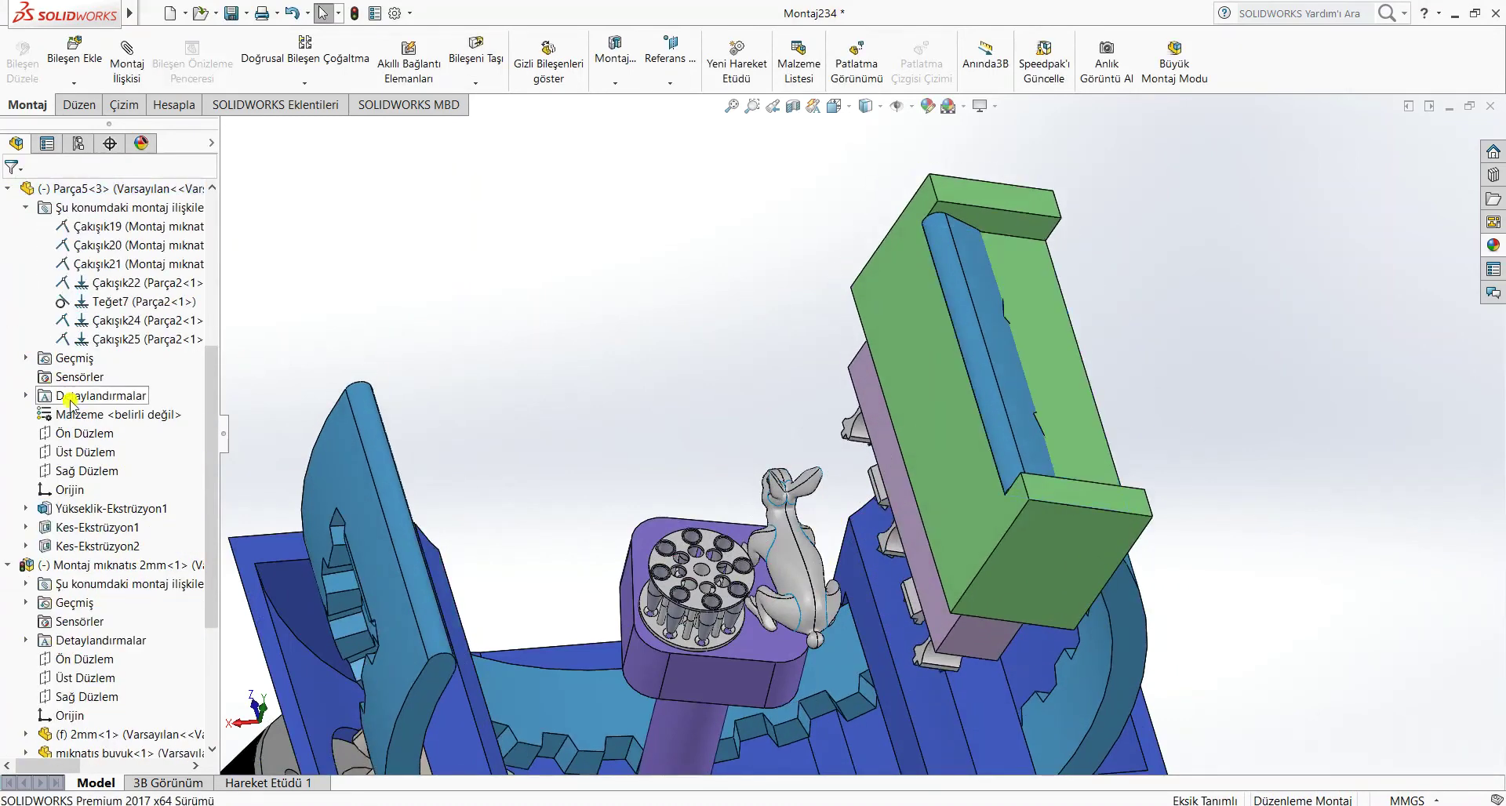
# - Delete Parça5's Çakışık25 mate with Parça2 and slide the holder sideways off the straight edge at the rack's end
pyautogui.rightClick(88, 343)
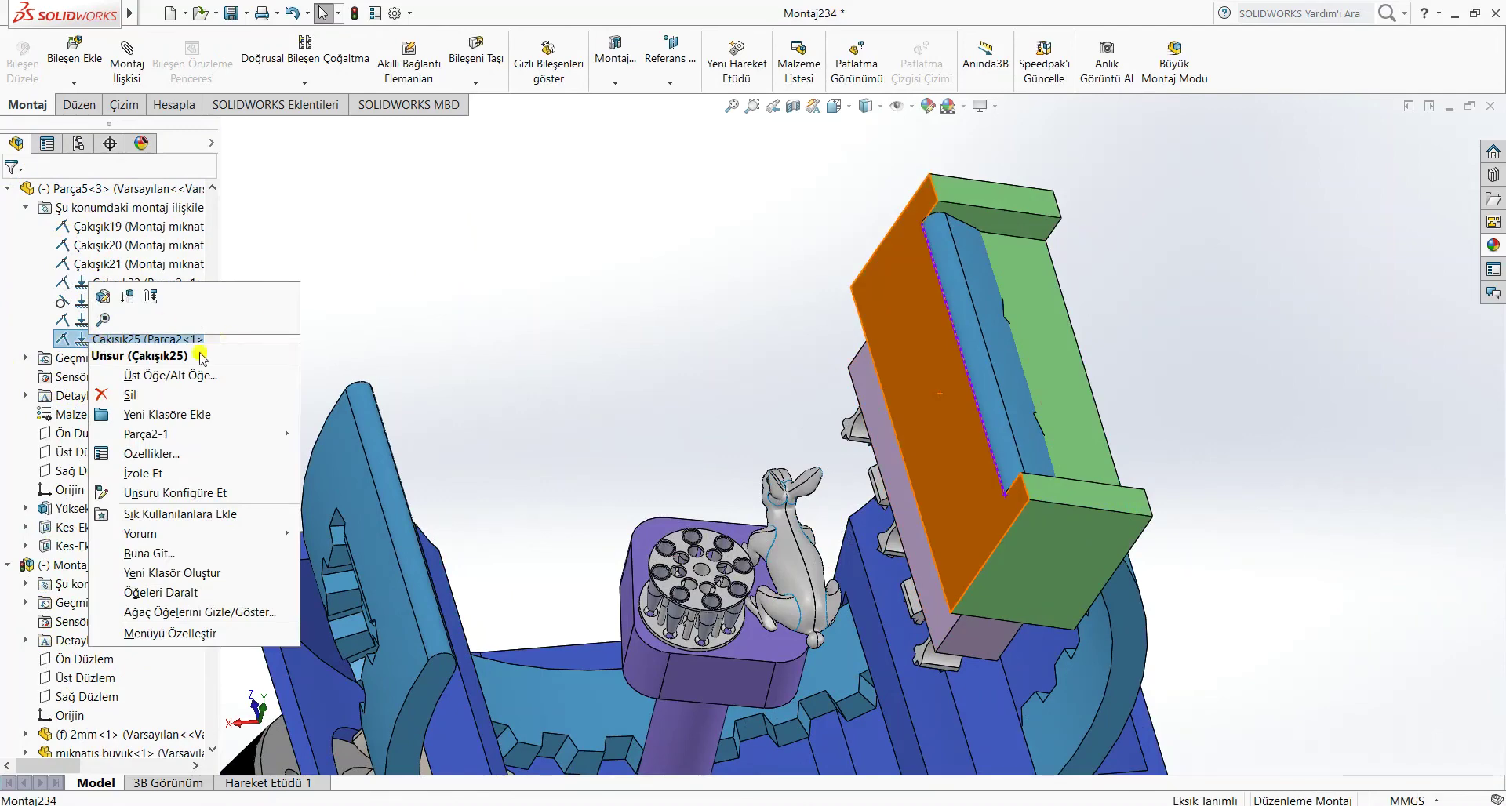
pyautogui.click(482, 280)
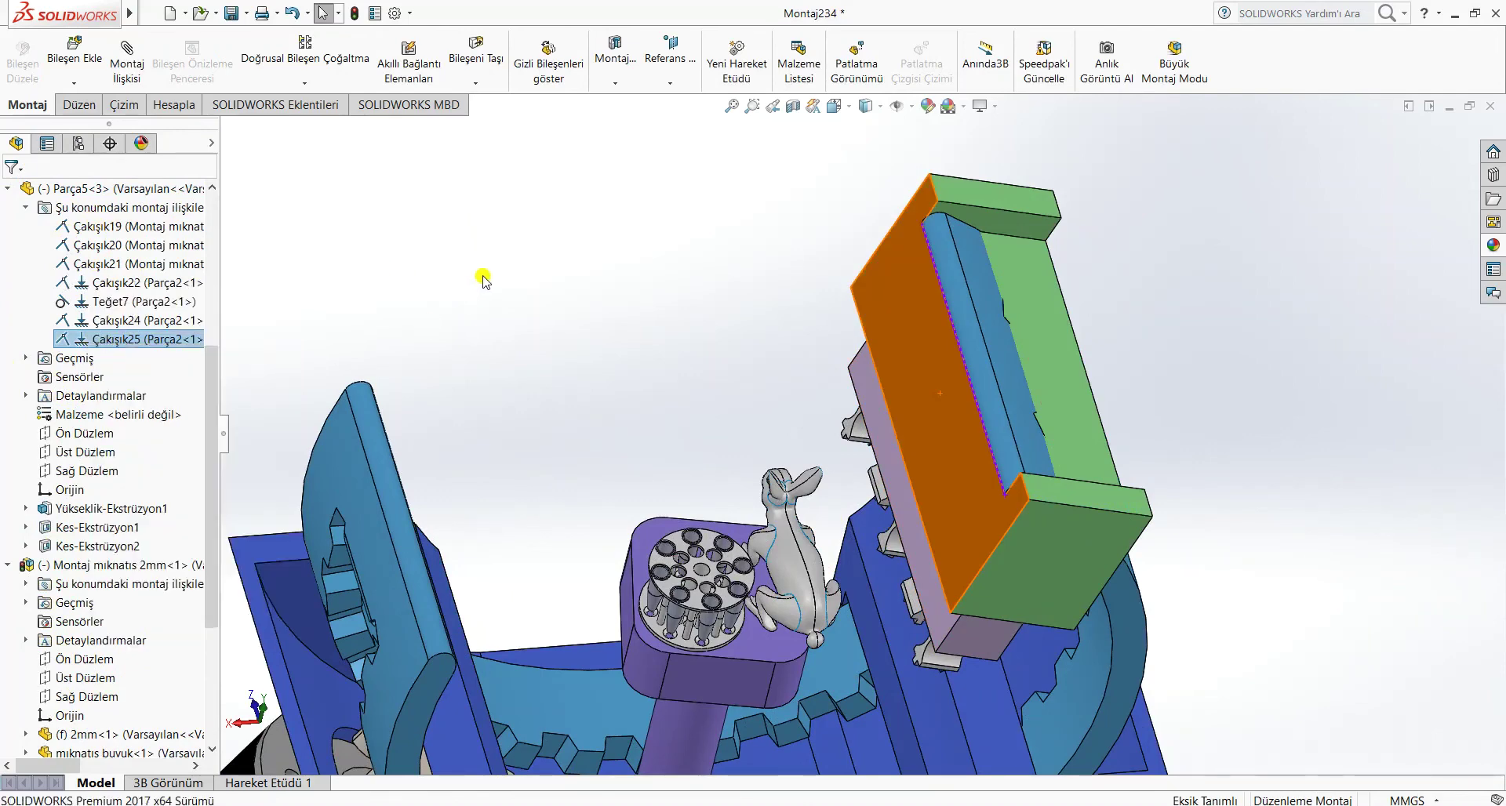
pyautogui.rightClick(124, 344)
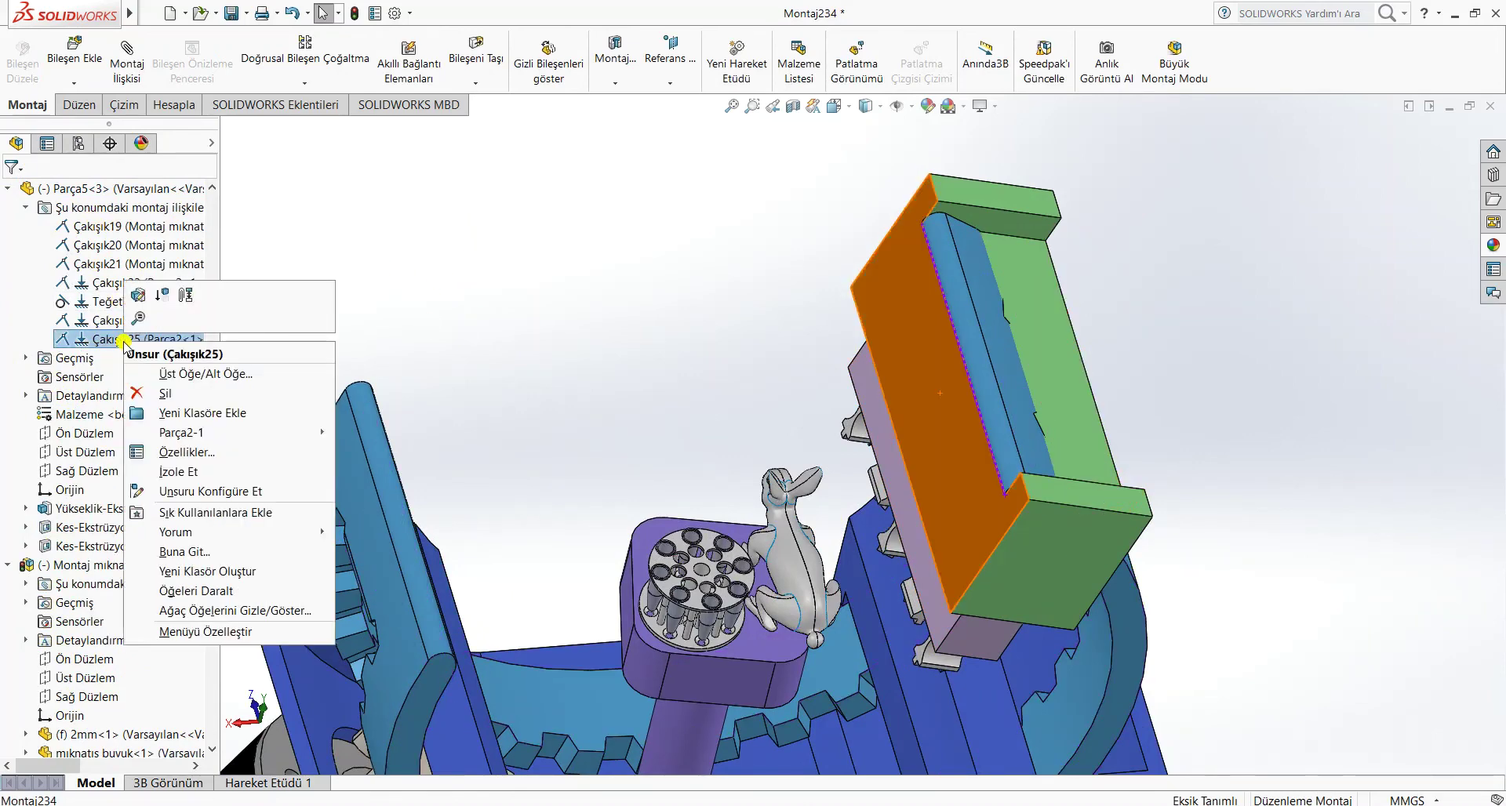
pyautogui.click(164, 393)
pyautogui.click(866, 311)
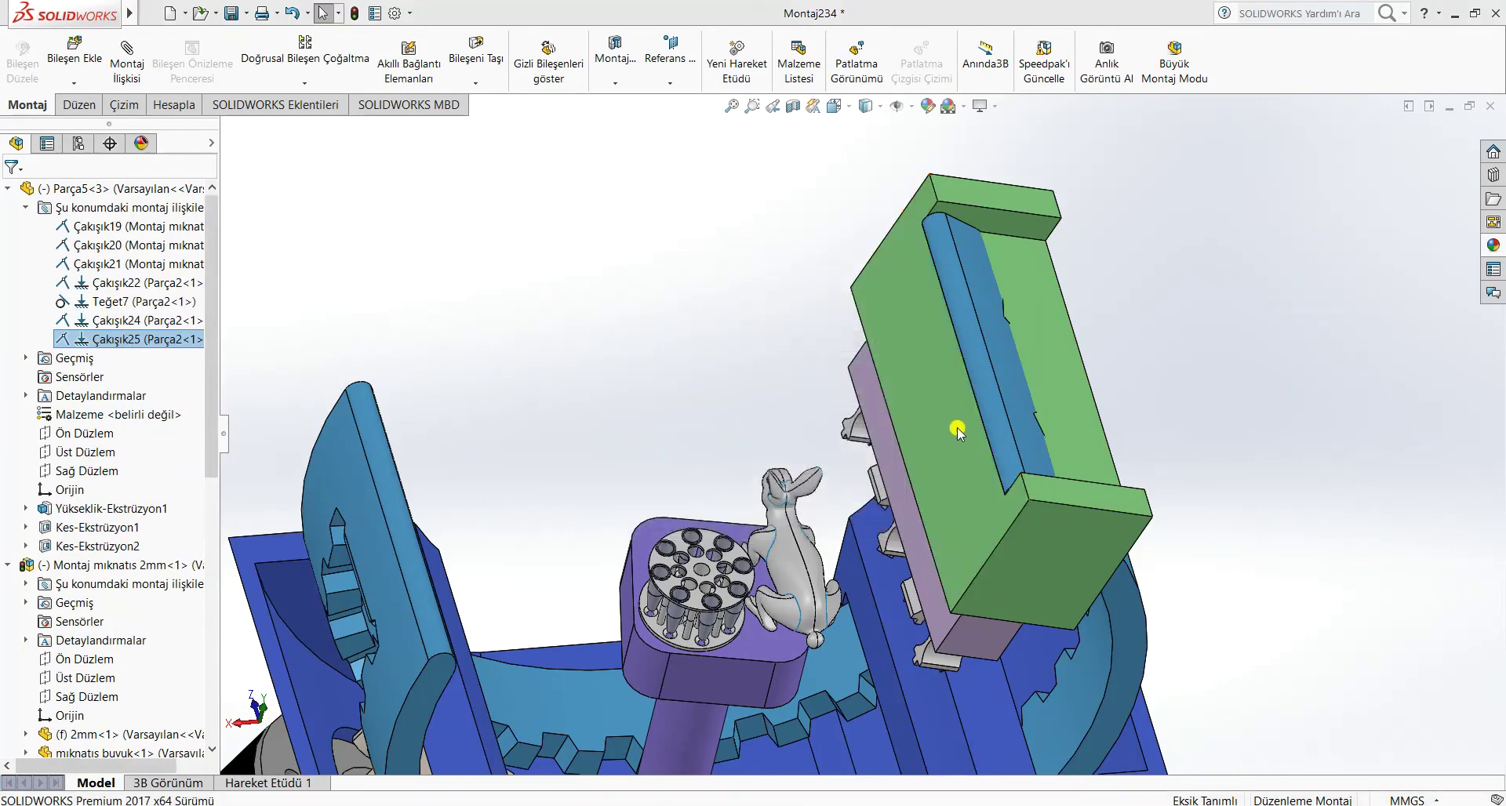
pyautogui.moveTo(894, 416); pyautogui.dragTo(1263, 440)
pyautogui.click(1263, 440)
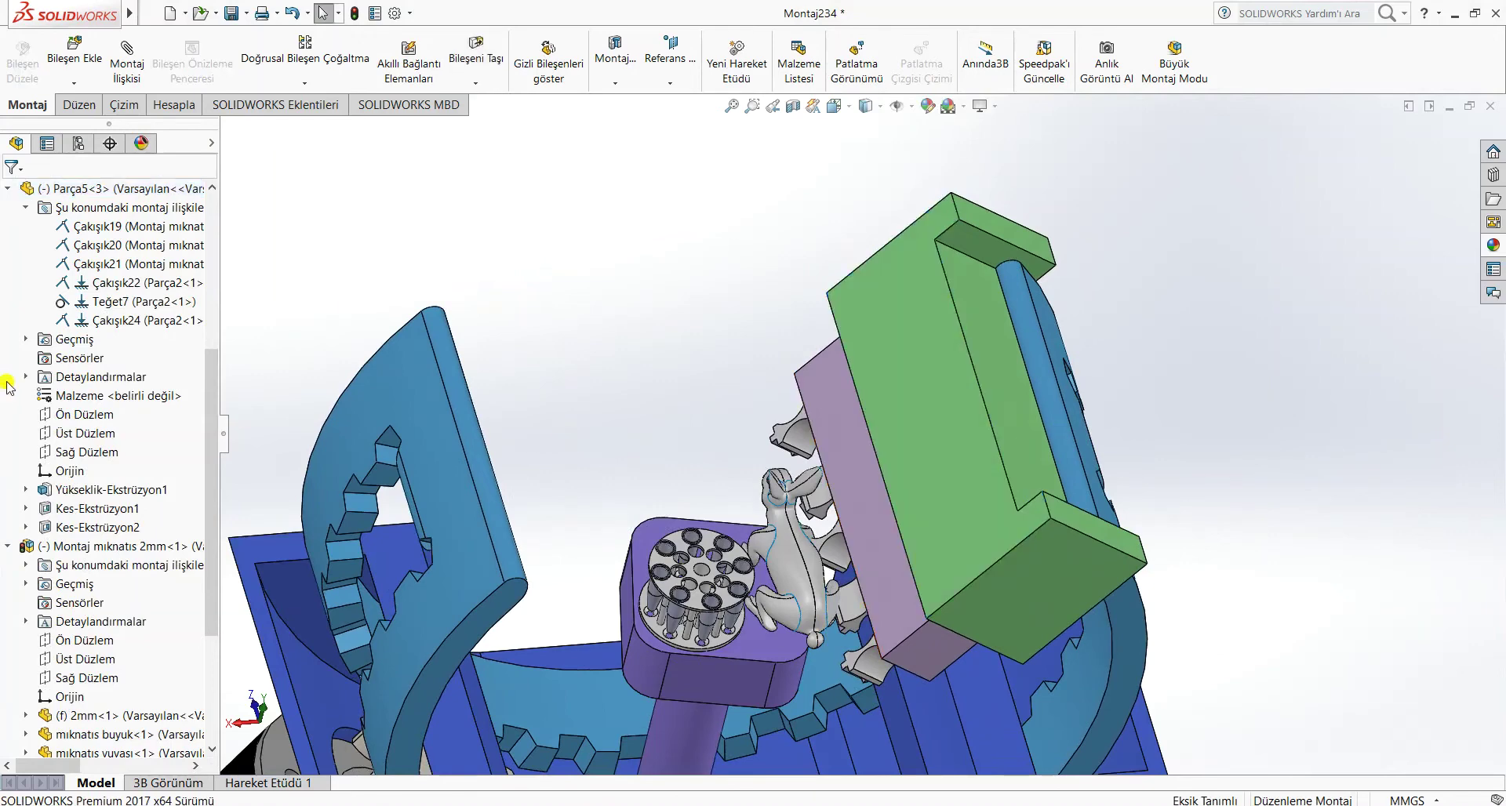
# - Delete Parça5's Çakışık24 mate with Parça2 and move the holder freely against the rack's rounded end
pyautogui.rightClick(80, 325)
pyautogui.click(145, 379)
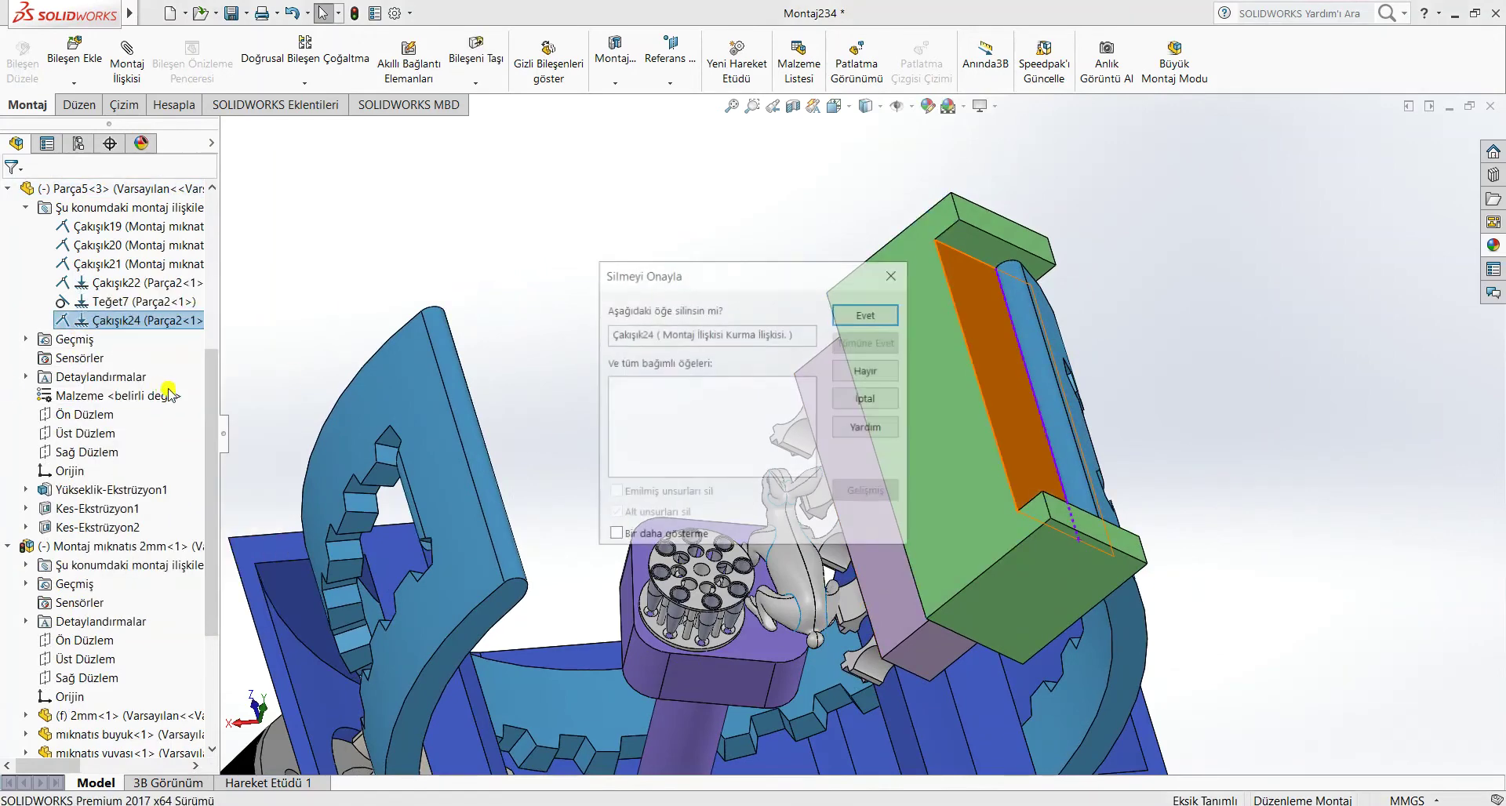
pyautogui.click(881, 316)
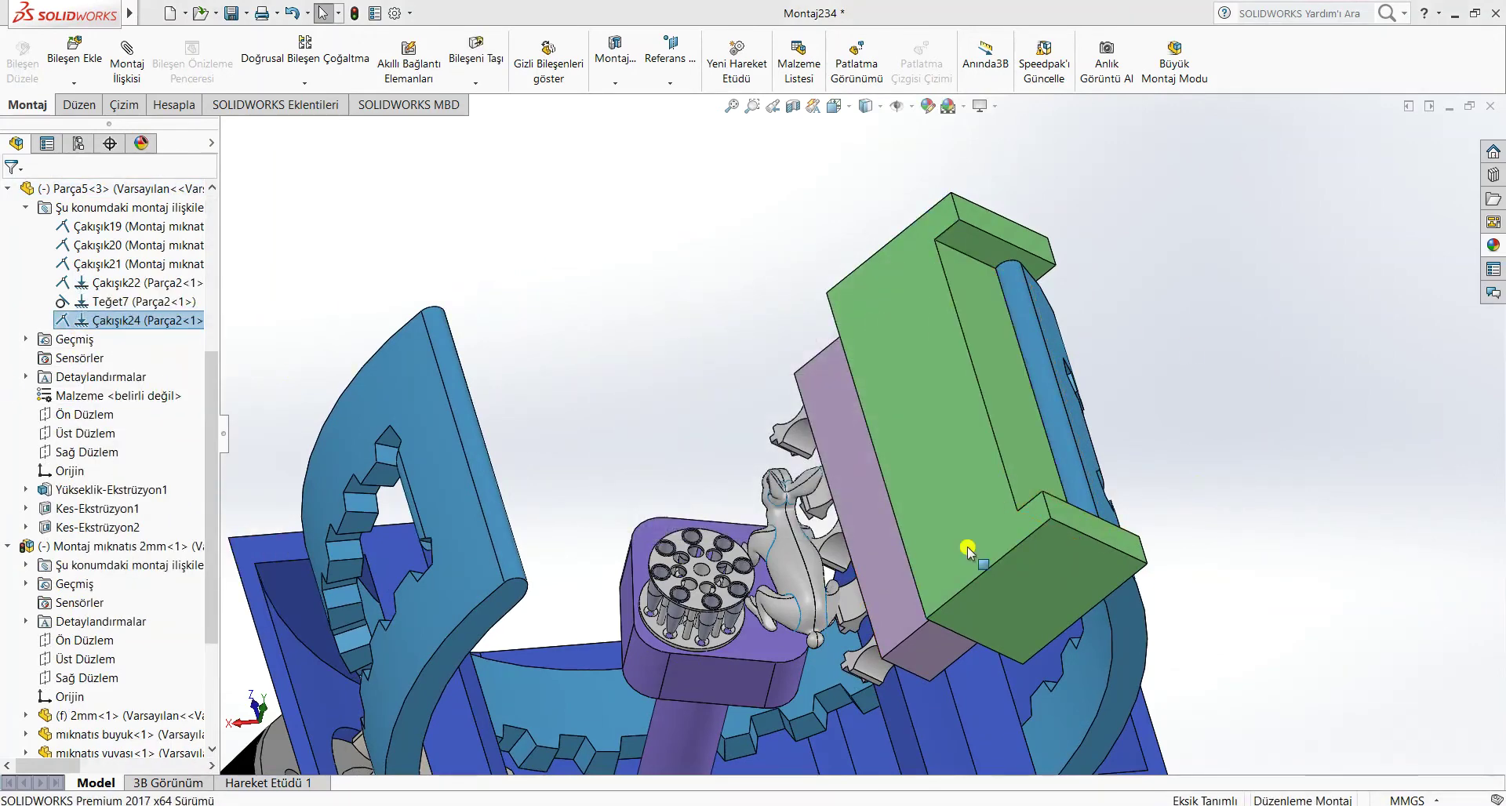
pyautogui.click(955, 525)
pyautogui.moveTo(955, 525); pyautogui.dragTo(965, 594)
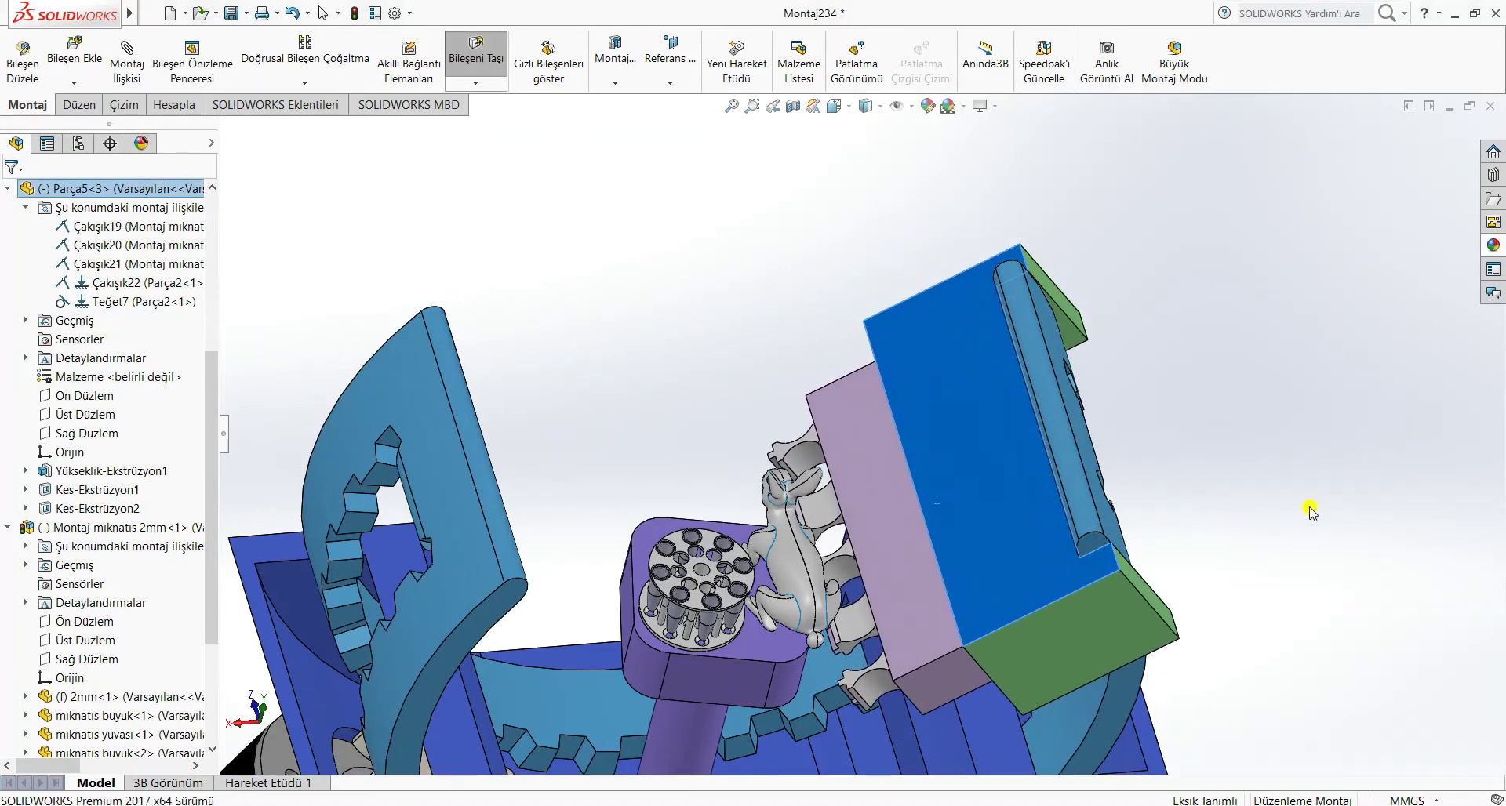
pyautogui.click(1263, 514)
pyautogui.moveTo(896, 531); pyautogui.dragTo(1145, 551)
# - Mate Parça5's channel floor coincident with the straight edge at the curved rack's rounded end
pyautogui.moveTo(1114, 533); pyautogui.dragTo(1240, 467, button='middle')
pyautogui.moveTo(1066, 262); pyautogui.dragTo(1184, 185, button='middle')
pyautogui.scroll(-4, 1193, 345)
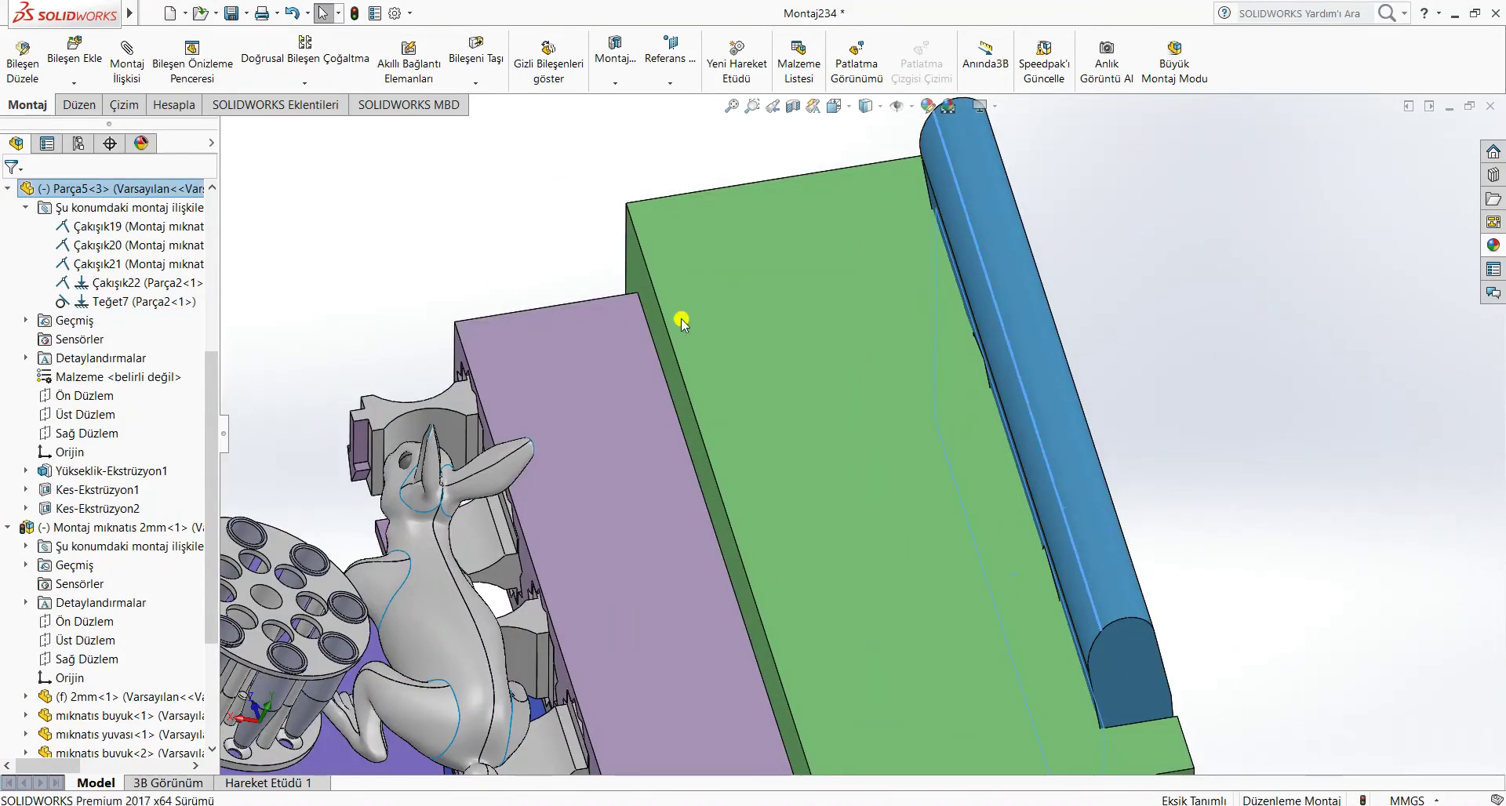
pyautogui.click(125, 64)
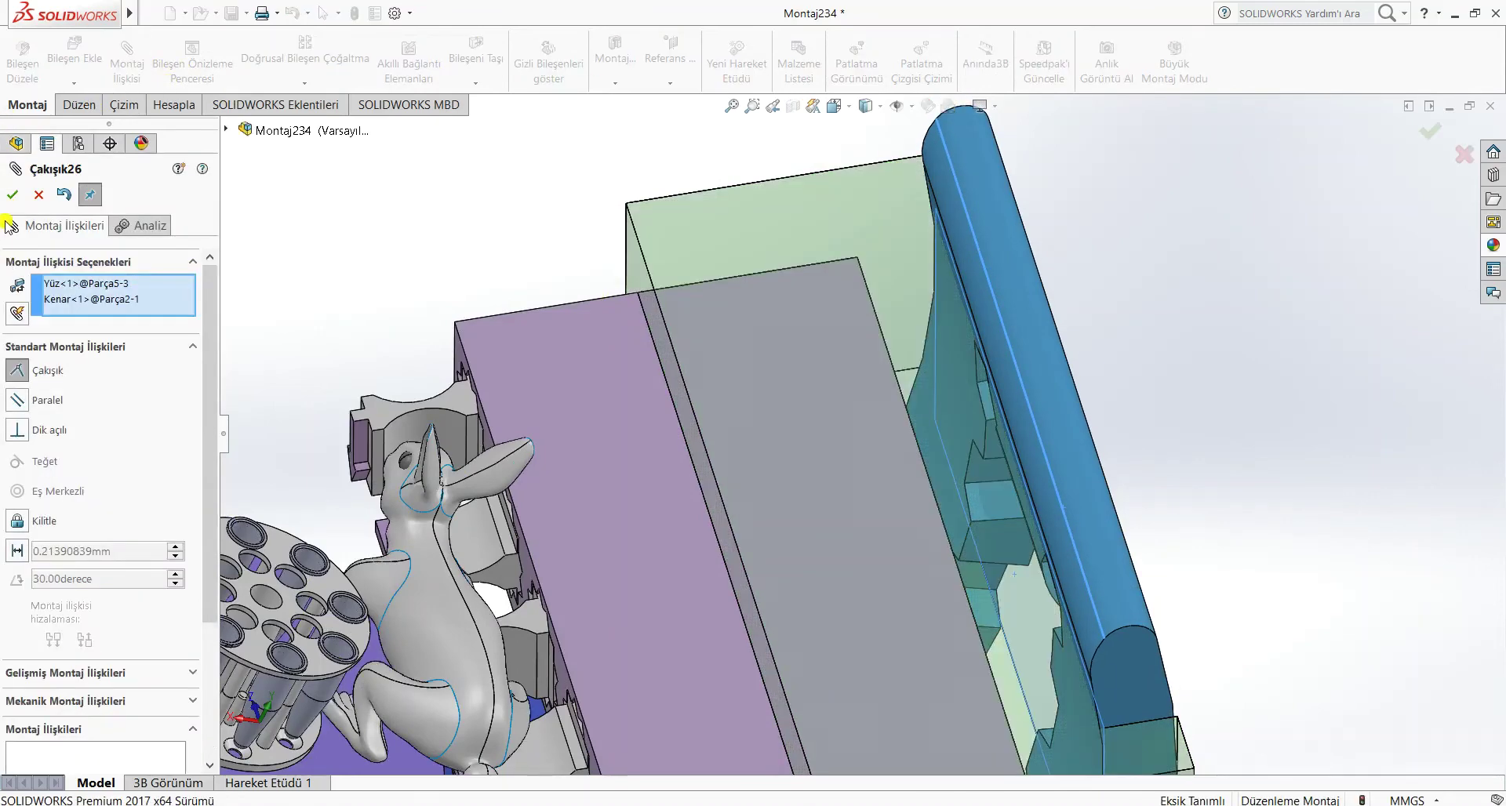
pyautogui.click(11, 195)
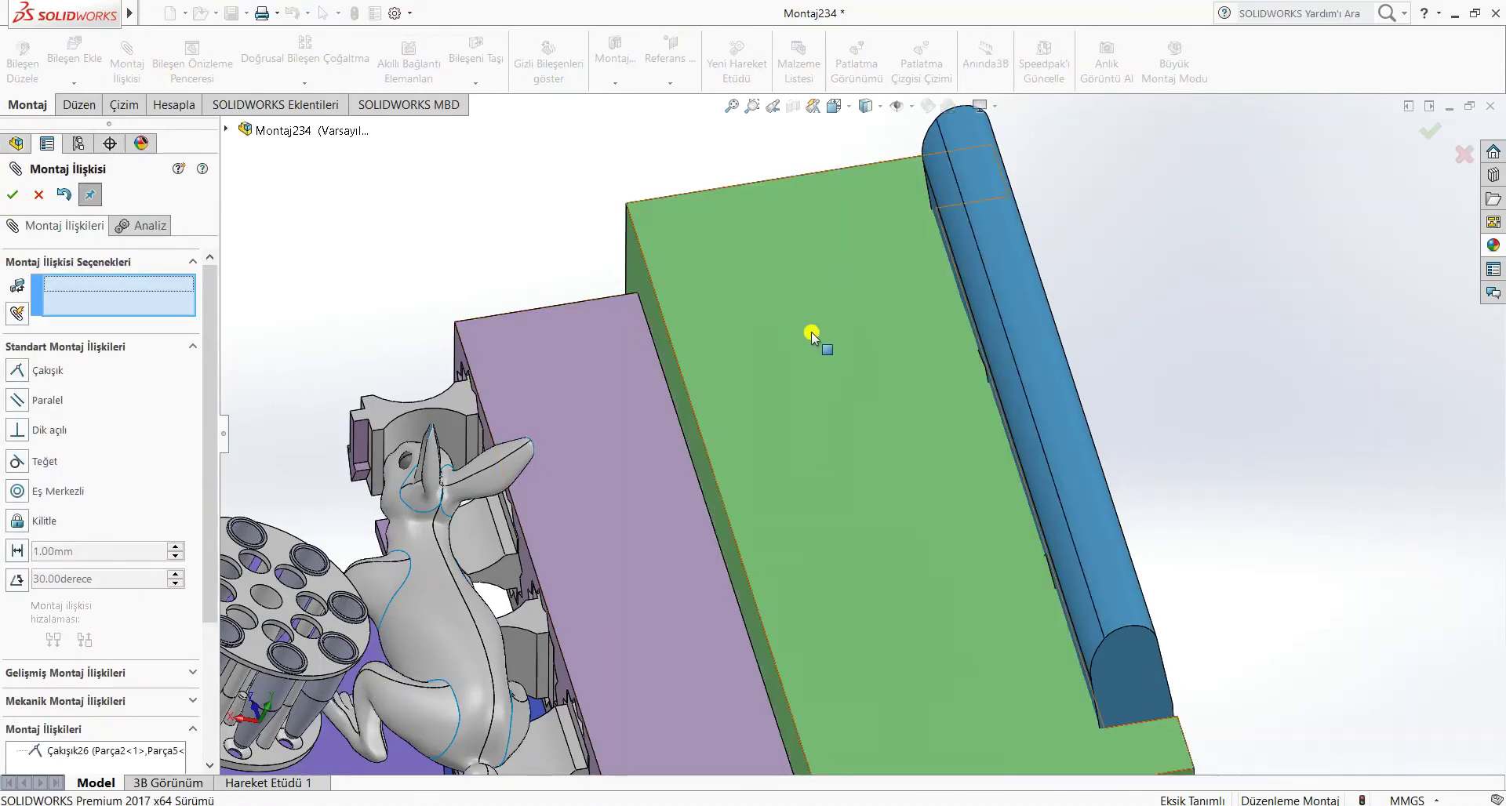
# - Mate the rack end's straight edge coincident with Parça5's long side face and finish mating
pyautogui.click(1005, 341)
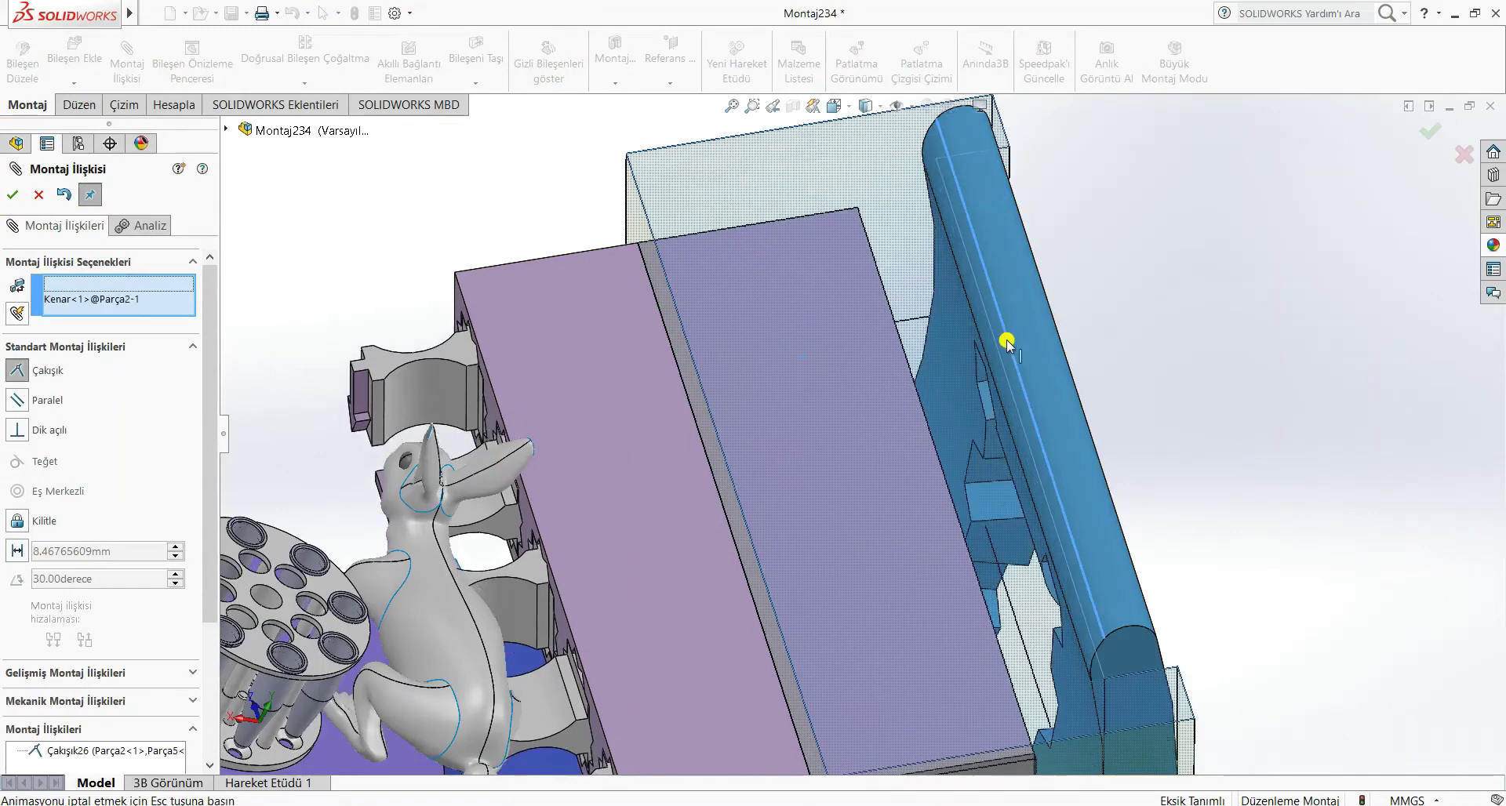
pyautogui.click(462, 284)
pyautogui.click(12, 196)
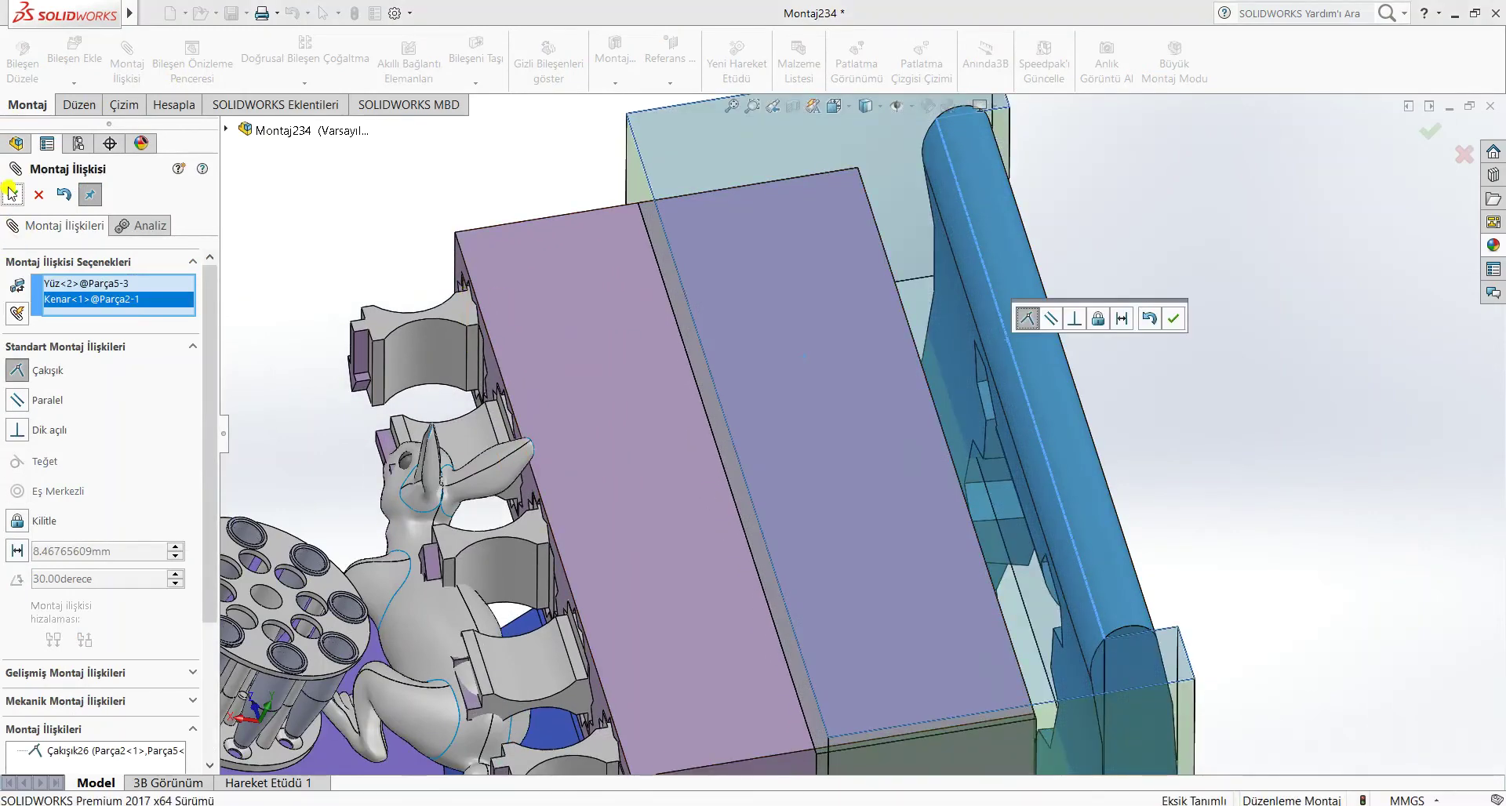
pyautogui.click(11, 195)
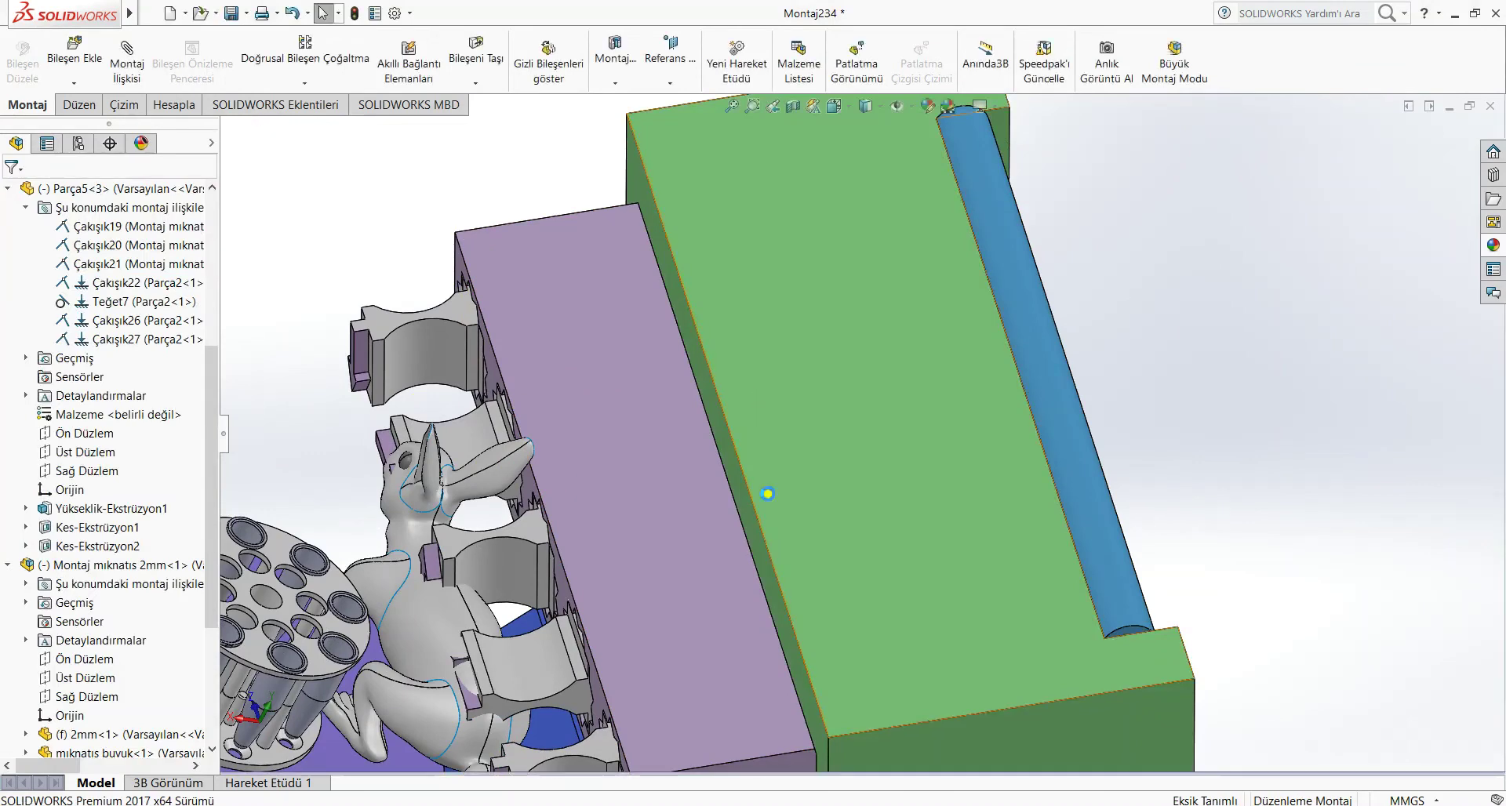
# - Turn the platform by moving the rabbit, swing the curved rack by moving the Parça5 holder, and clear the selection
pyautogui.scroll(4, 834, 543)
pyautogui.moveTo(931, 615)
pyautogui.mouseDown()
pyautogui.moveTo(914, 636)
pyautogui.moveTo(946, 570)
pyautogui.moveTo(868, 457)
pyautogui.moveTo(716, 431)
pyautogui.moveTo(965, 447)
pyautogui.moveTo(1053, 581)
pyautogui.moveTo(988, 658)
pyautogui.moveTo(980, 612)
pyautogui.moveTo(930, 628)
pyautogui.moveTo(952, 627)
pyautogui.mouseUp()
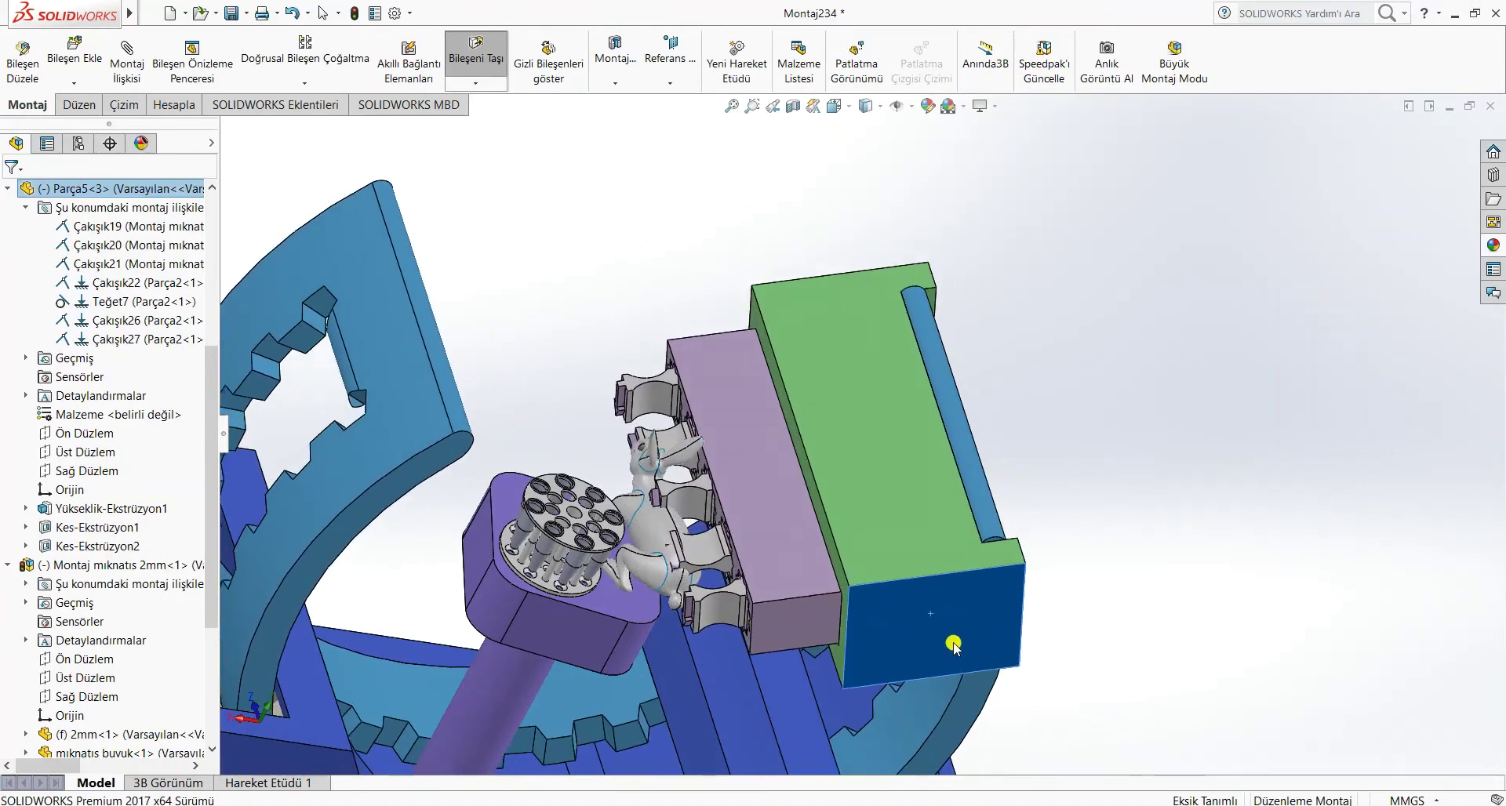
pyautogui.click(635, 551)
pyautogui.moveTo(630, 561); pyautogui.dragTo(606, 531)
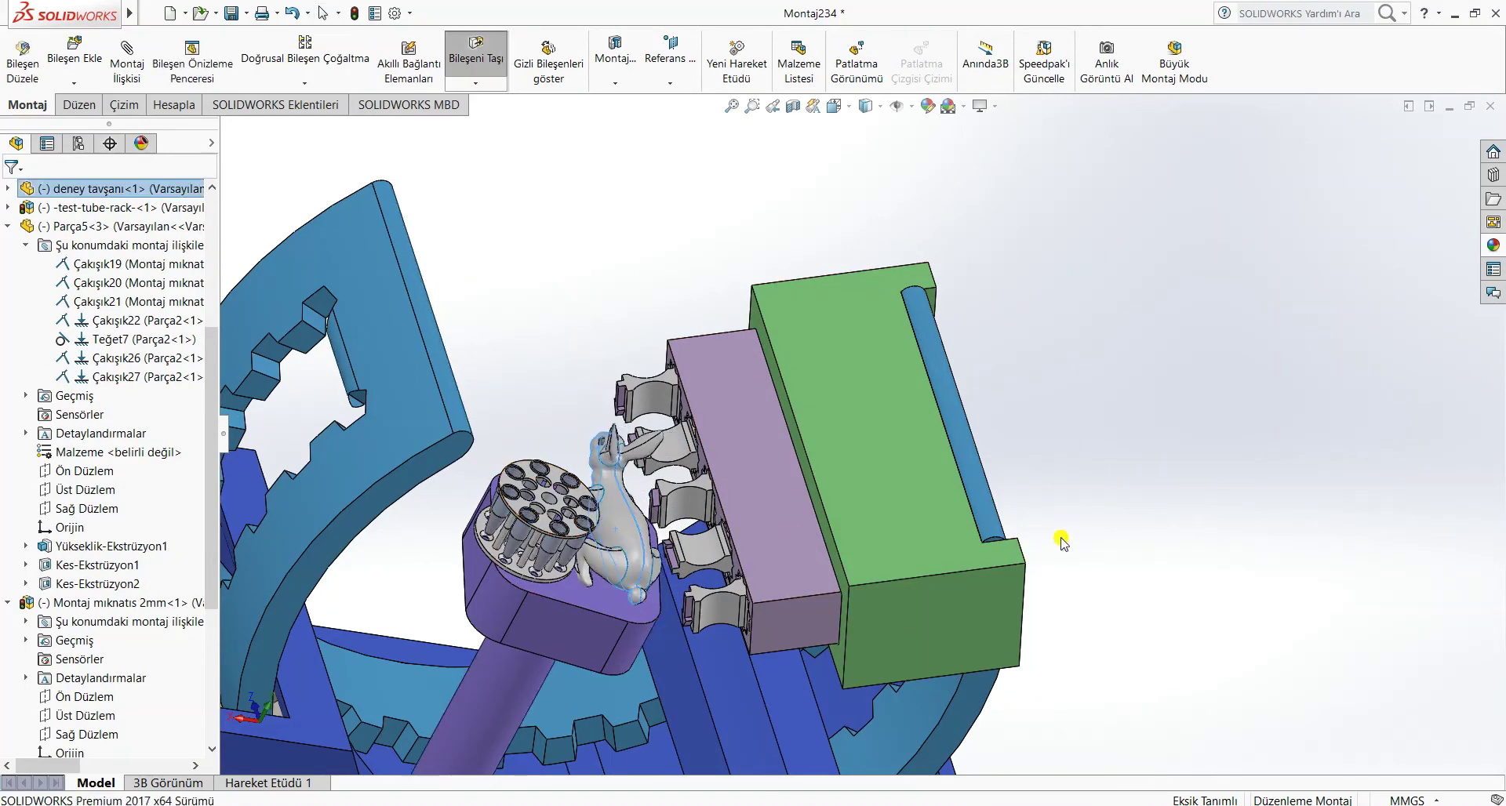
pyautogui.moveTo(902, 516); pyautogui.dragTo(908, 632)
pyautogui.scroll(8, 1094, 584)
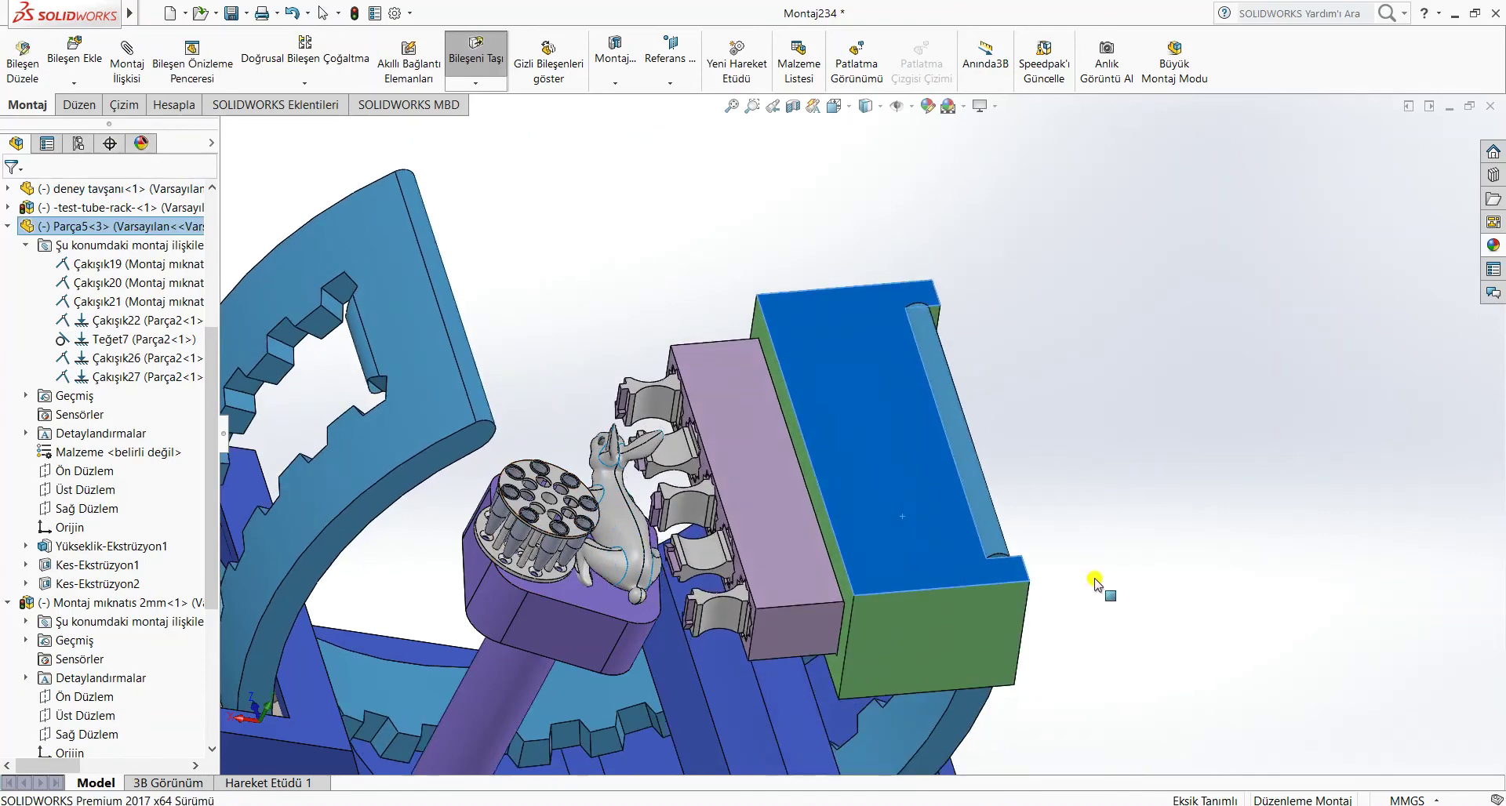
pyautogui.press('Escape')
# - Circular-pattern Parça5 and Montaj mıknatıs 2mm about Parça2's curved face with 2 equally spaced instances at 125 degrees
pyautogui.moveTo(1087, 578); pyautogui.dragTo(1211, 710, button='middle')
pyautogui.scroll(-3, 946, 474)
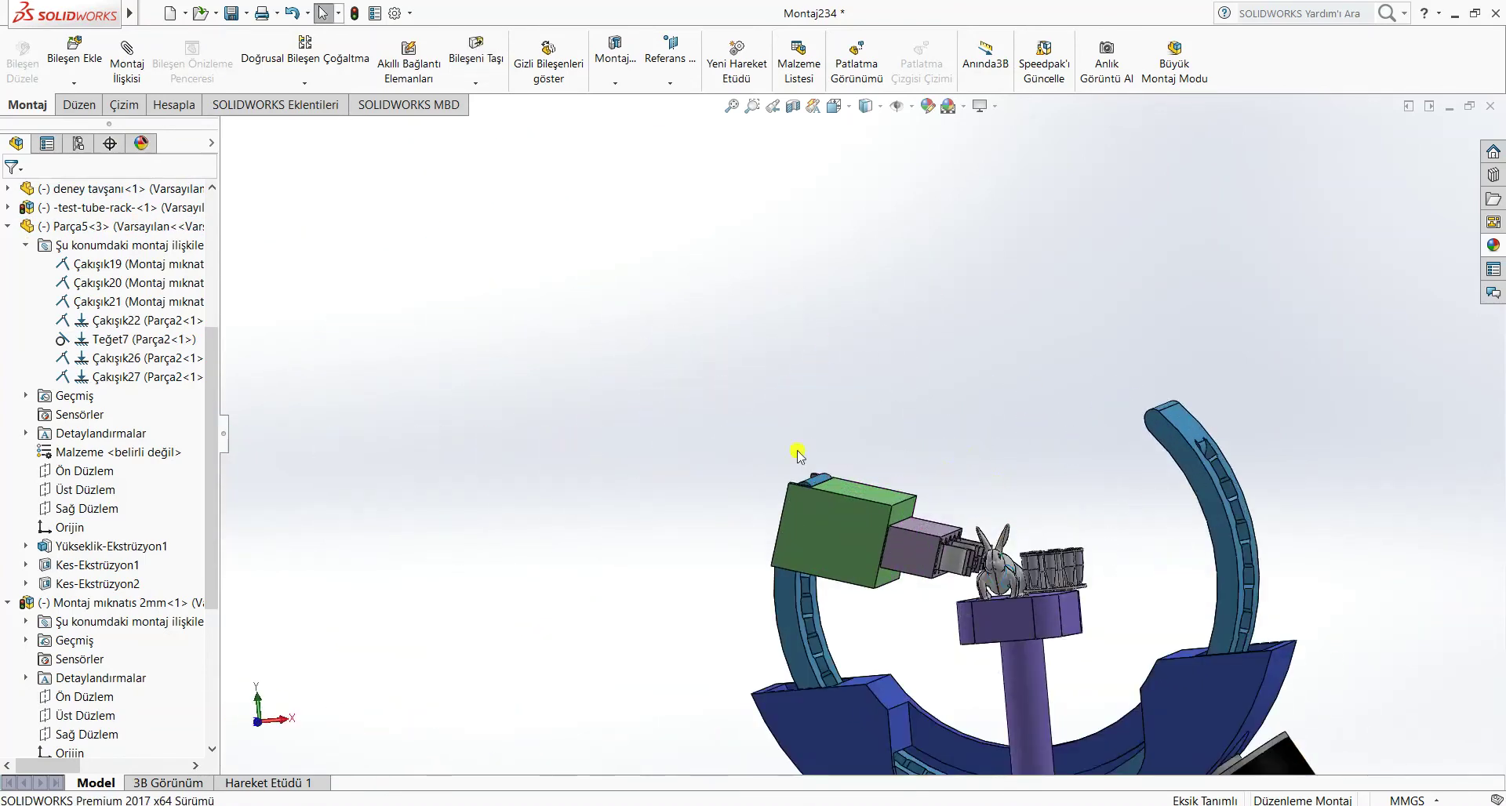
pyautogui.click(301, 83)
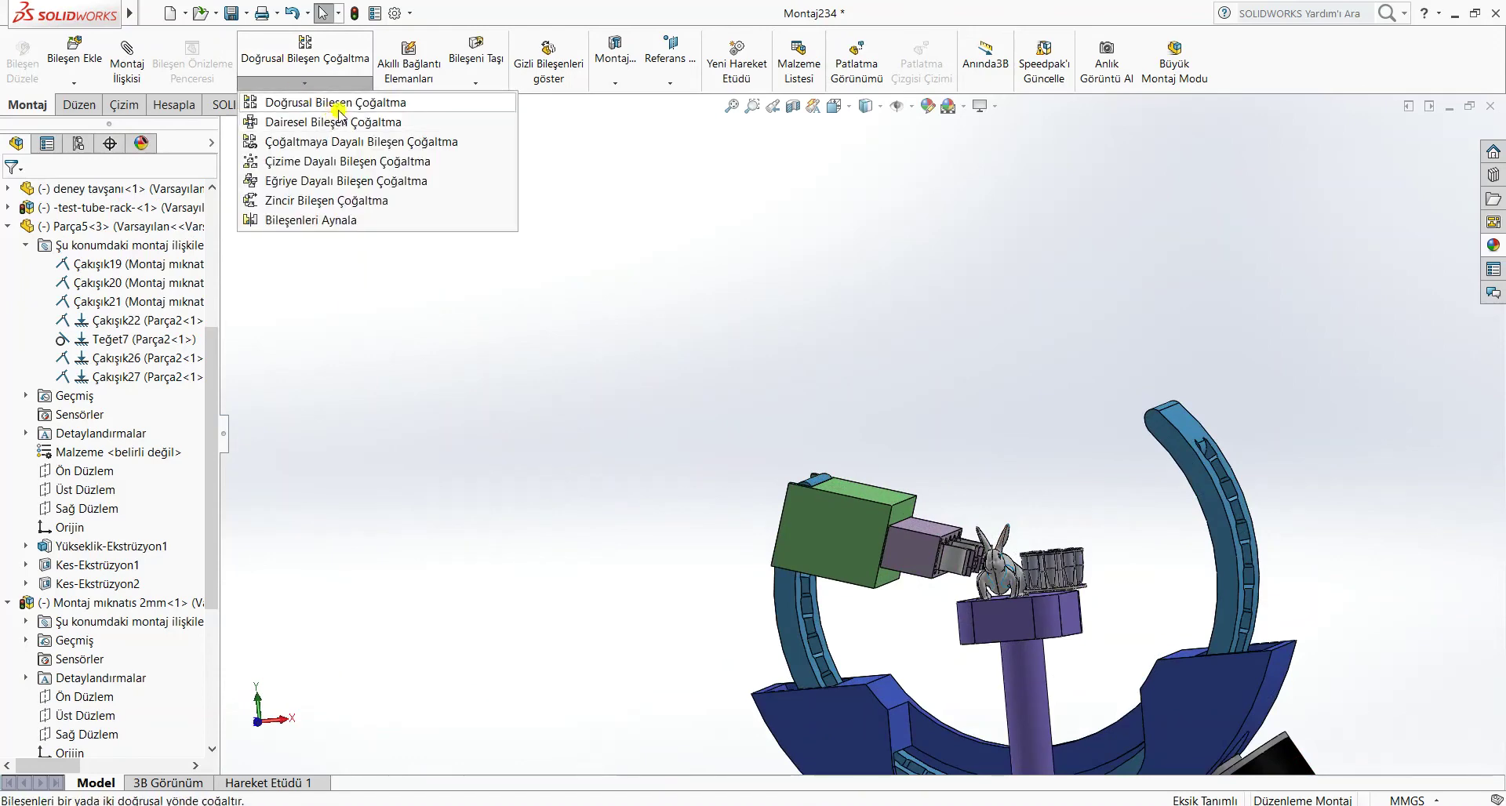
pyautogui.click(334, 123)
pyautogui.moveTo(1092, 471); pyautogui.dragTo(1099, 605, button='middle')
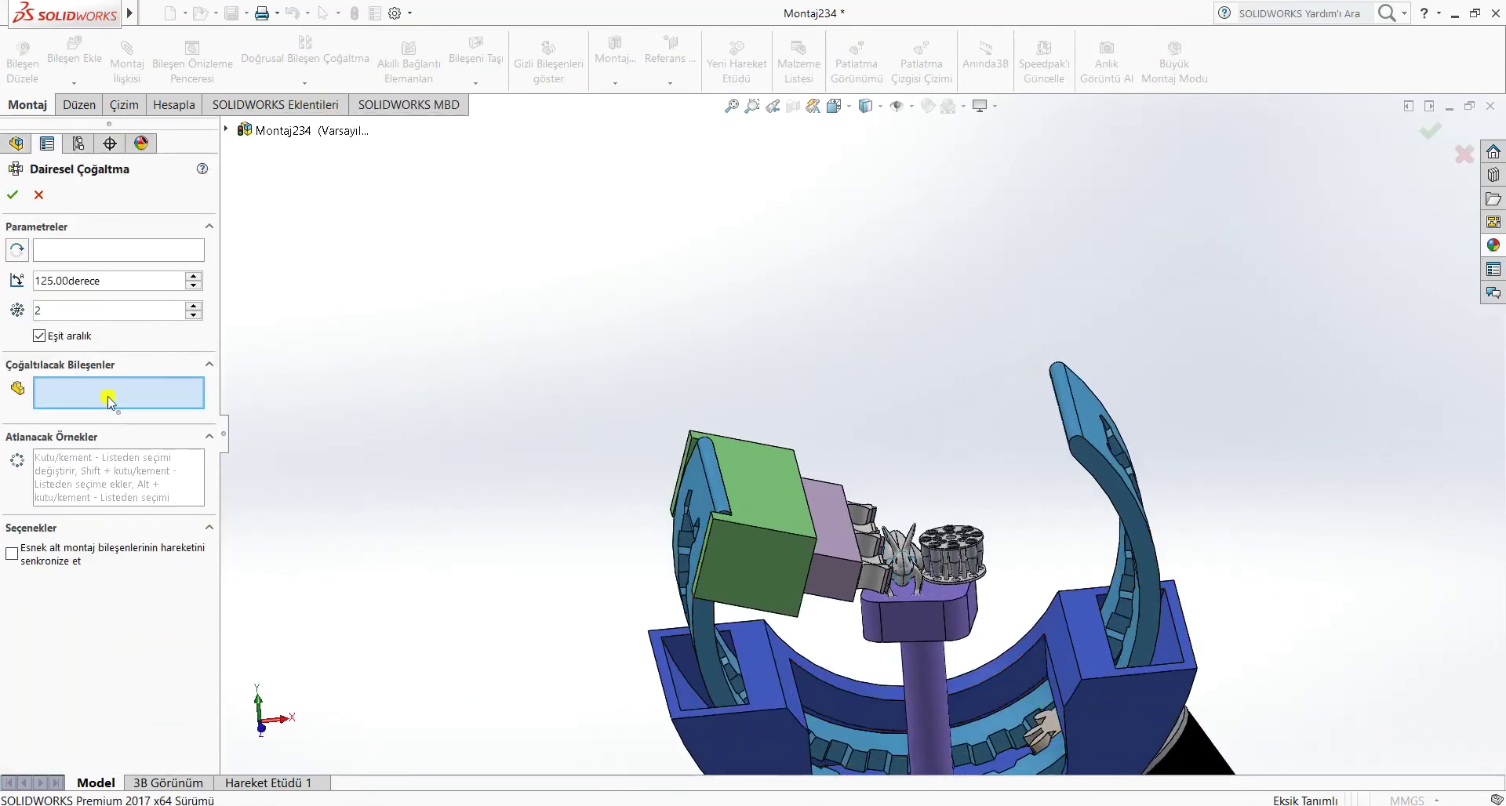
pyautogui.click(252, 135)
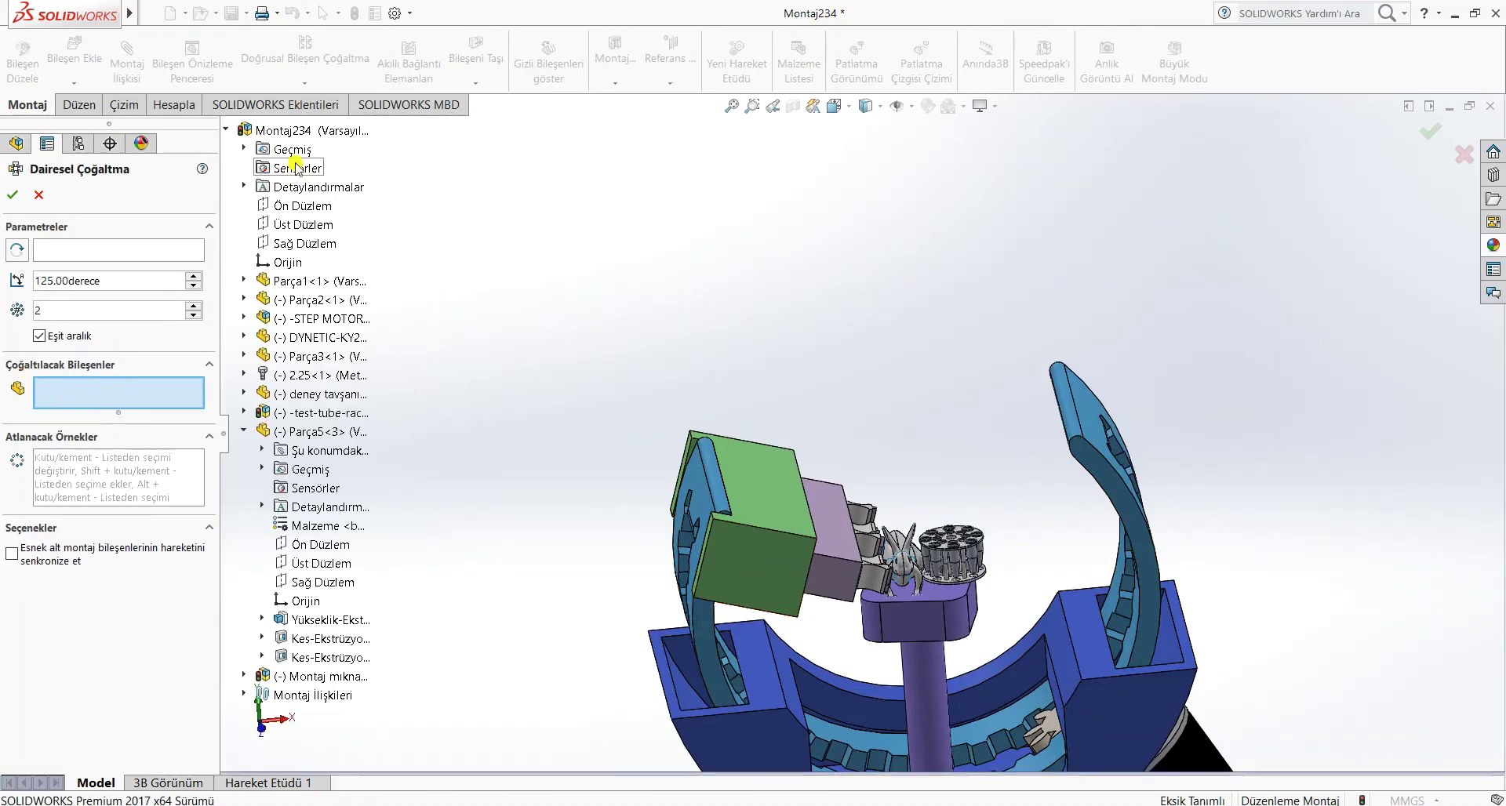
pyautogui.click(296, 432)
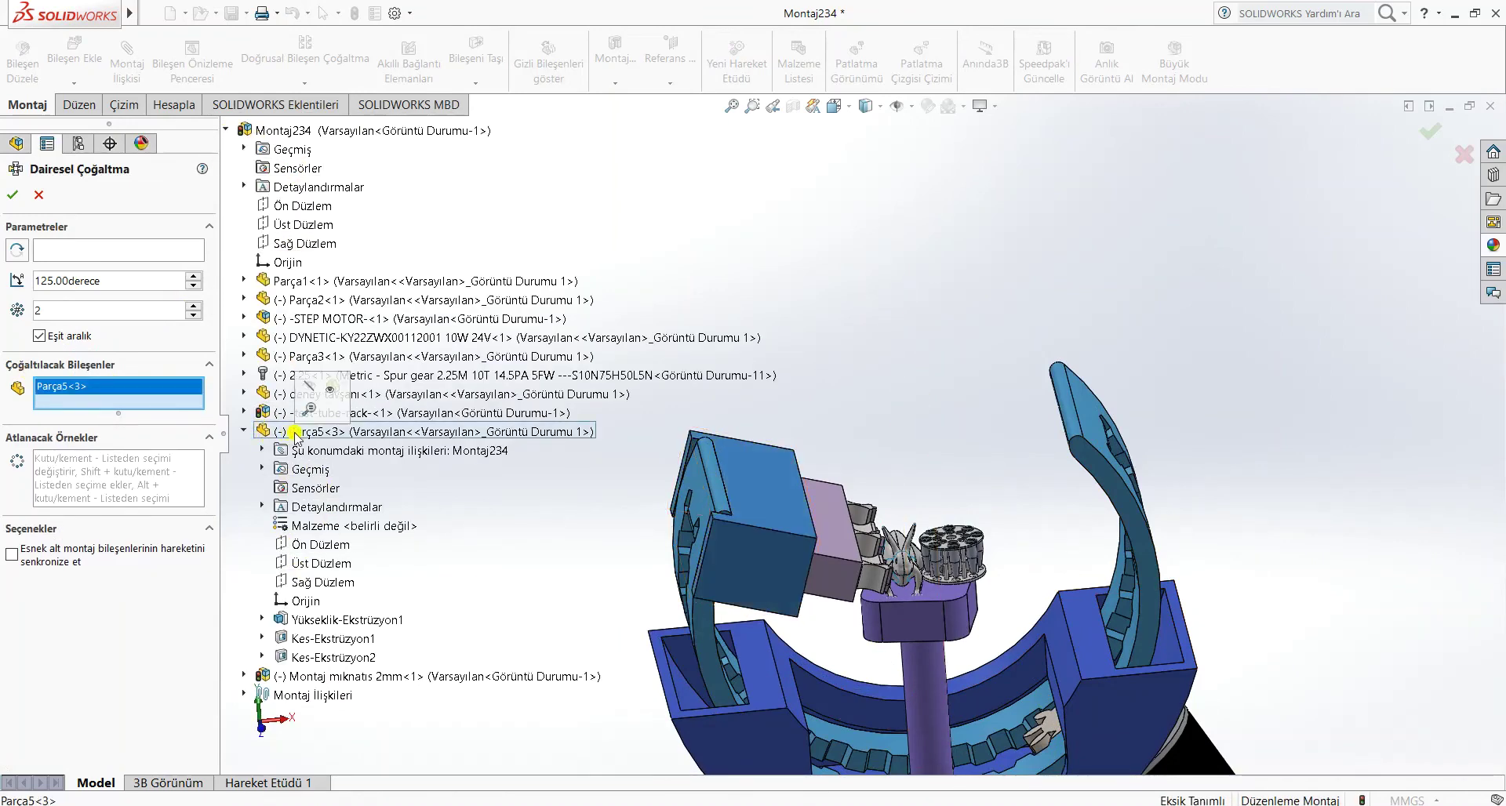
pyautogui.click(317, 676)
pyautogui.click(55, 248)
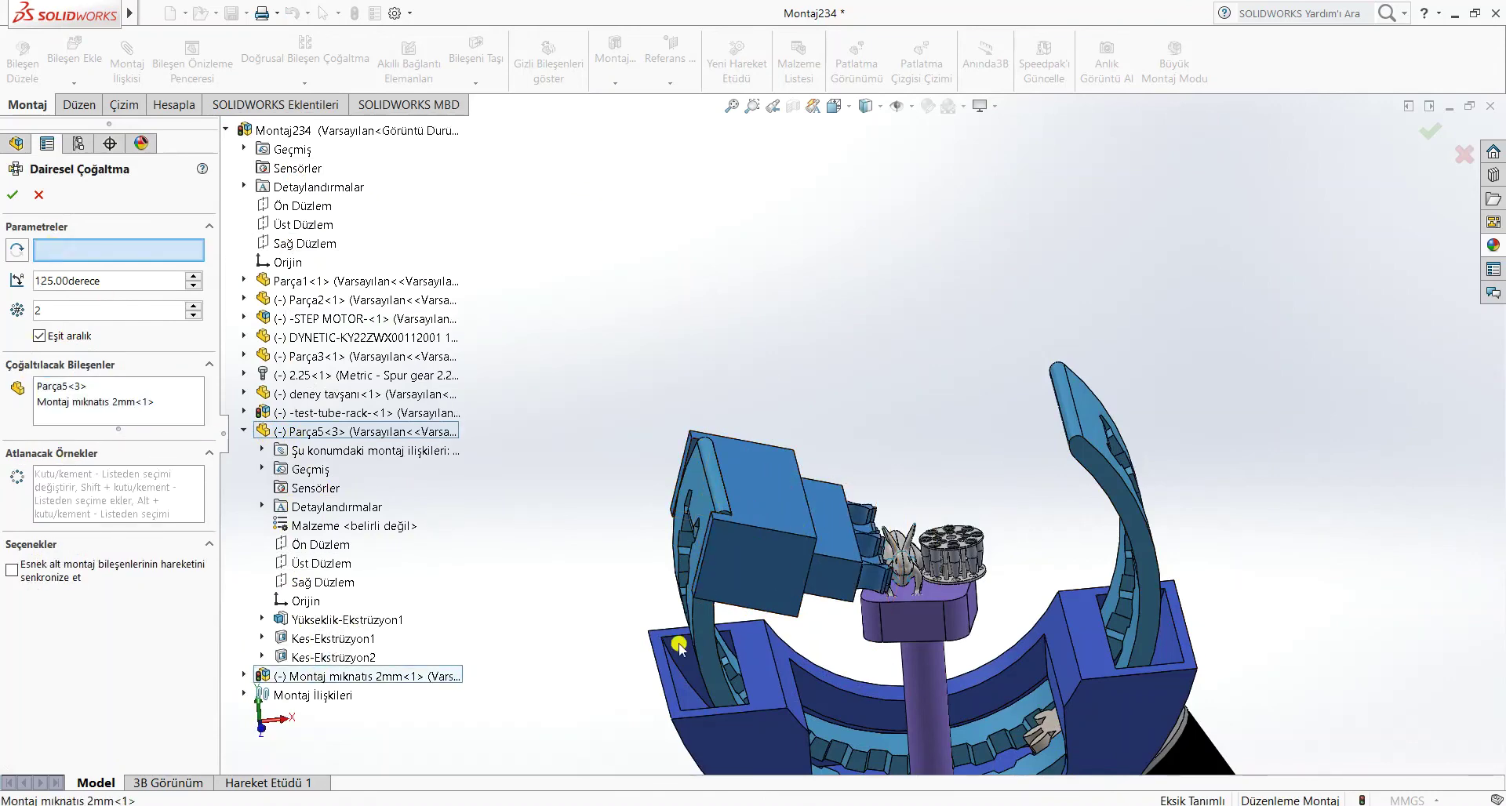
pyautogui.click(859, 705)
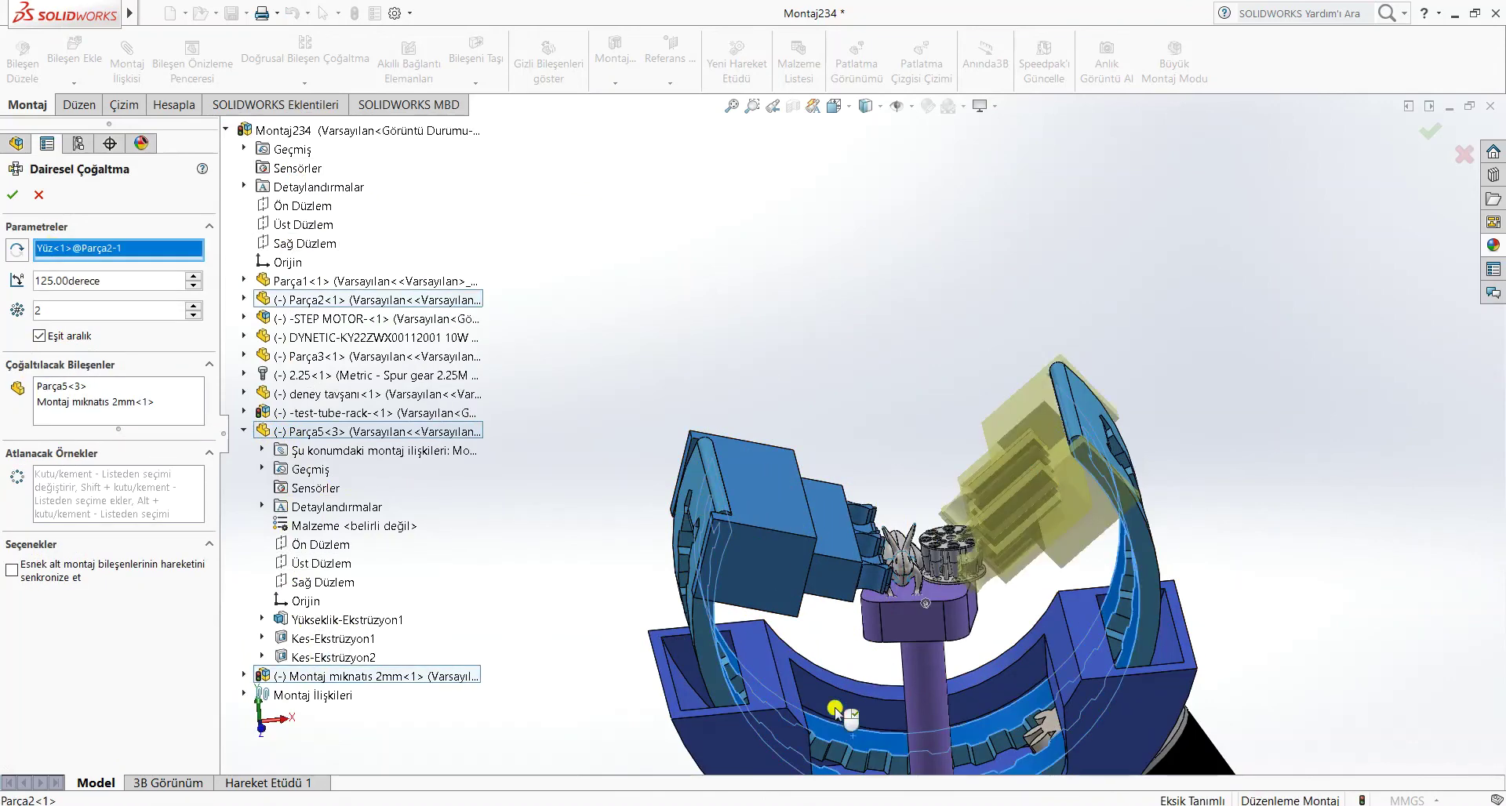
pyautogui.click(11, 194)
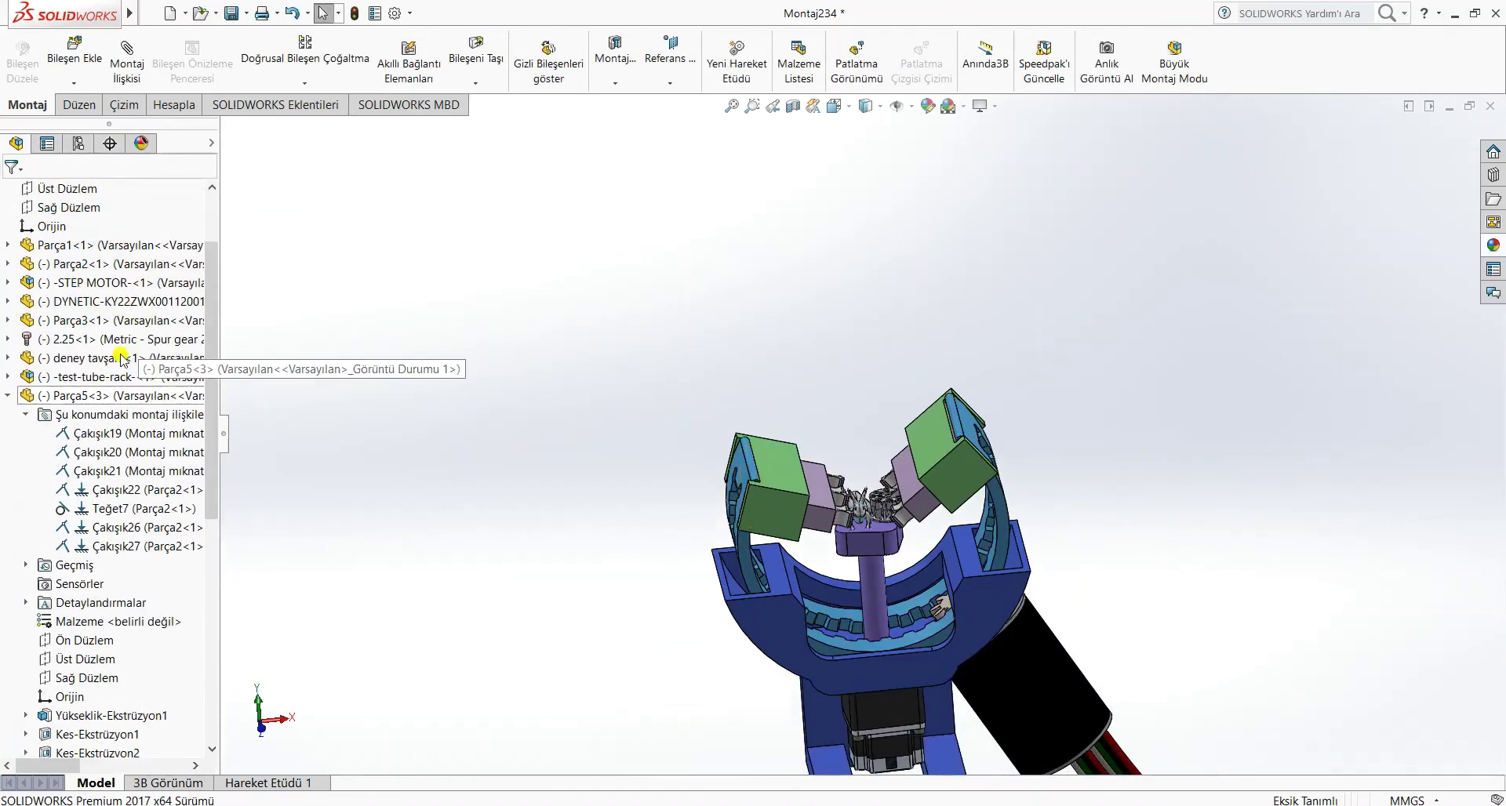
# - View the assembly normal to Ön Düzlem and examine the holders on both rack ends
pyautogui.scroll(2, 118, 353)
pyautogui.click(79, 265)
pyautogui.click(161, 235)
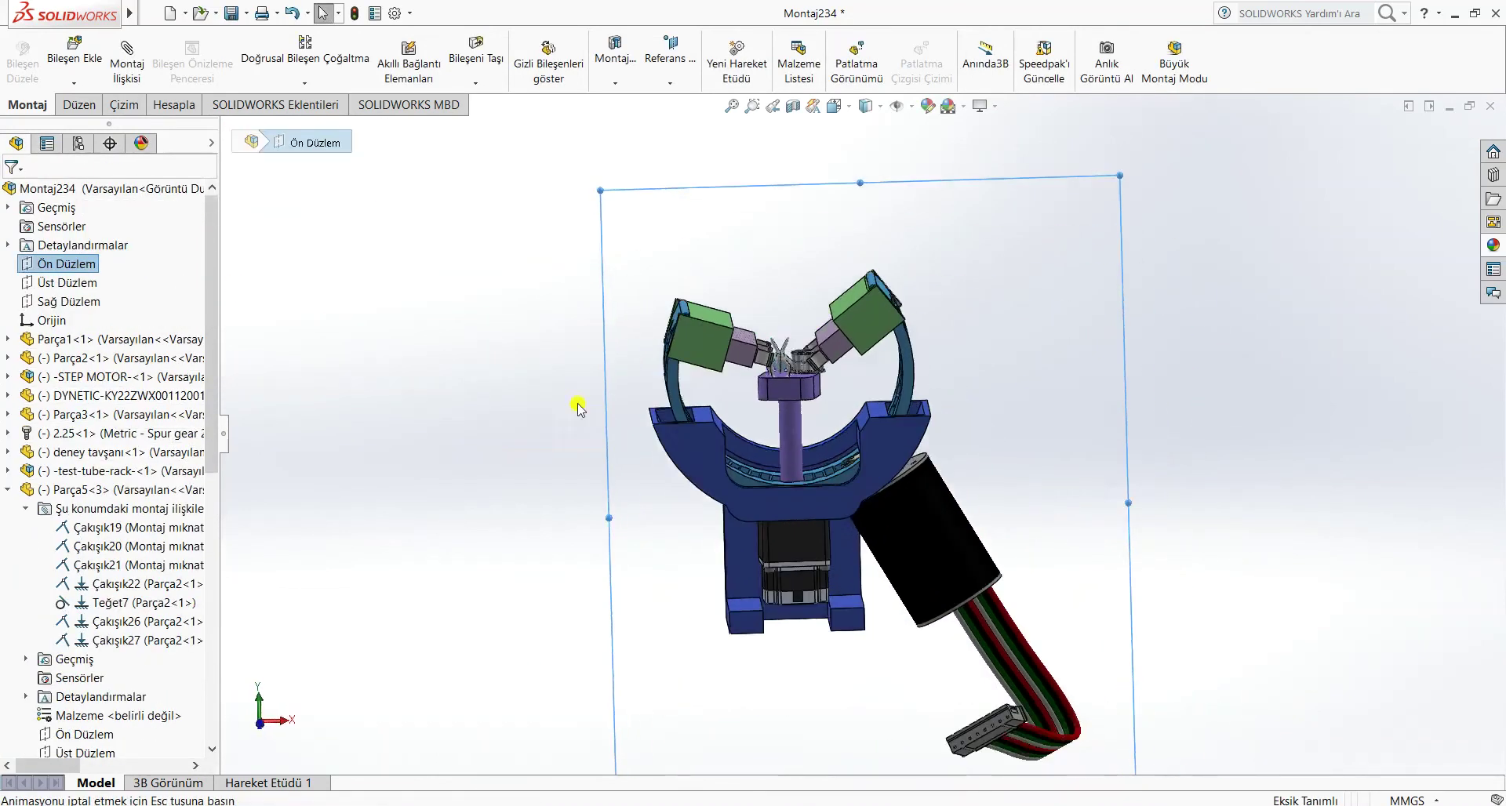
pyautogui.scroll(-3, 823, 324)
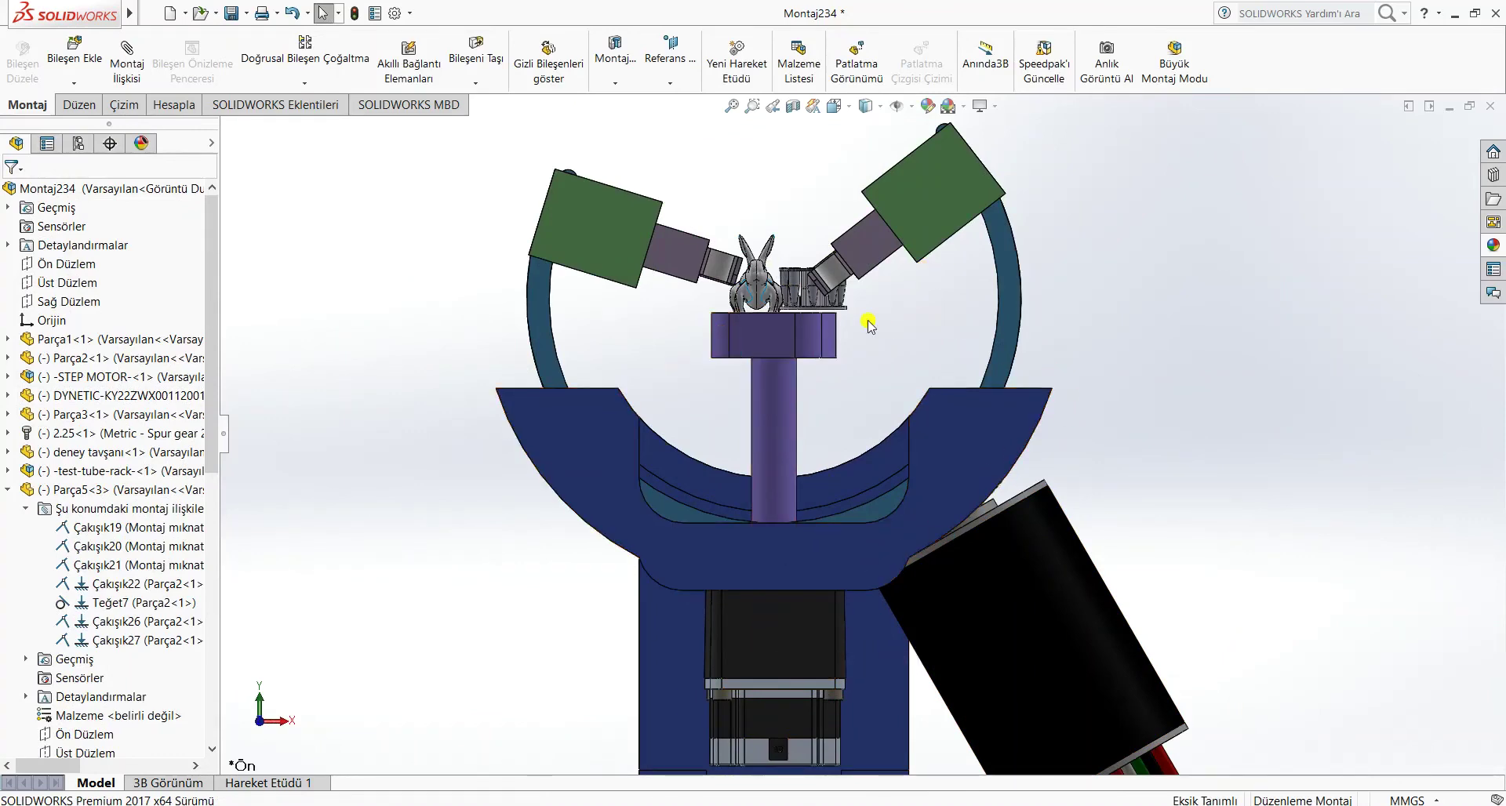
pyautogui.moveTo(868, 326); pyautogui.dragTo(788, 347, button='middle')
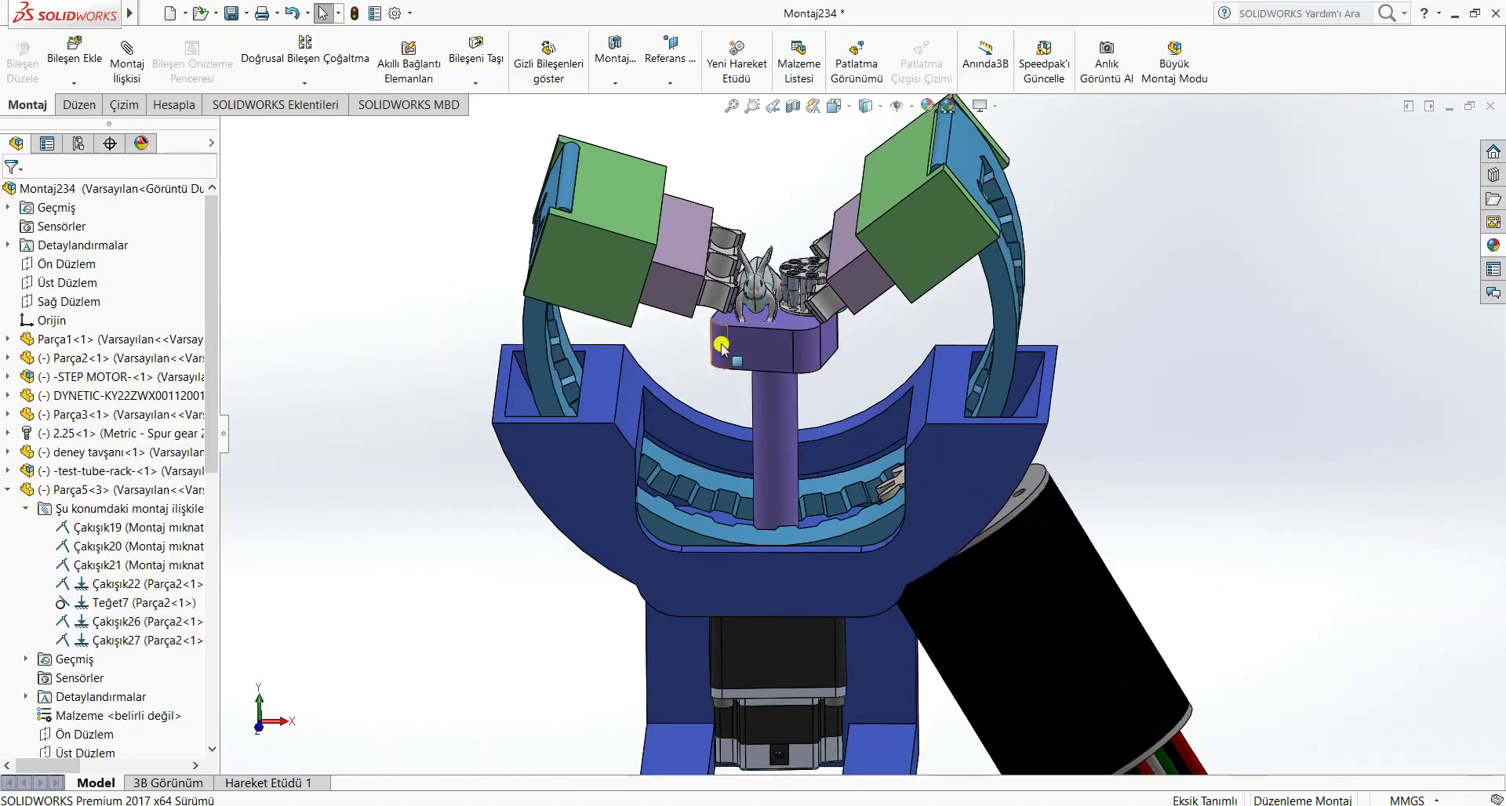
# - Rotate the Parça3 platform carrying the rabbit and test-tube rack, and clear the selection
pyautogui.moveTo(720, 345); pyautogui.dragTo(754, 328)
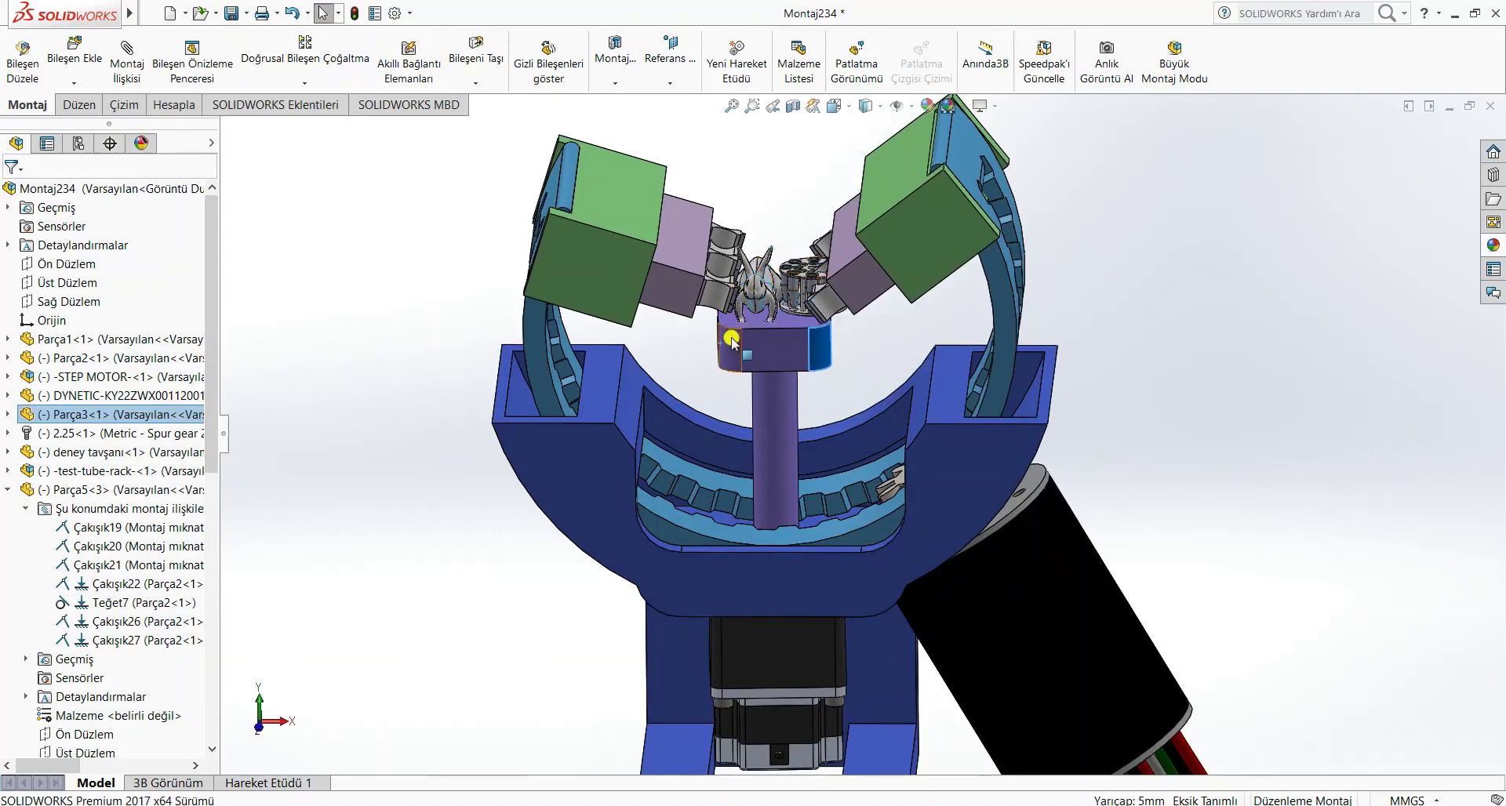
pyautogui.moveTo(735, 345); pyautogui.dragTo(848, 326)
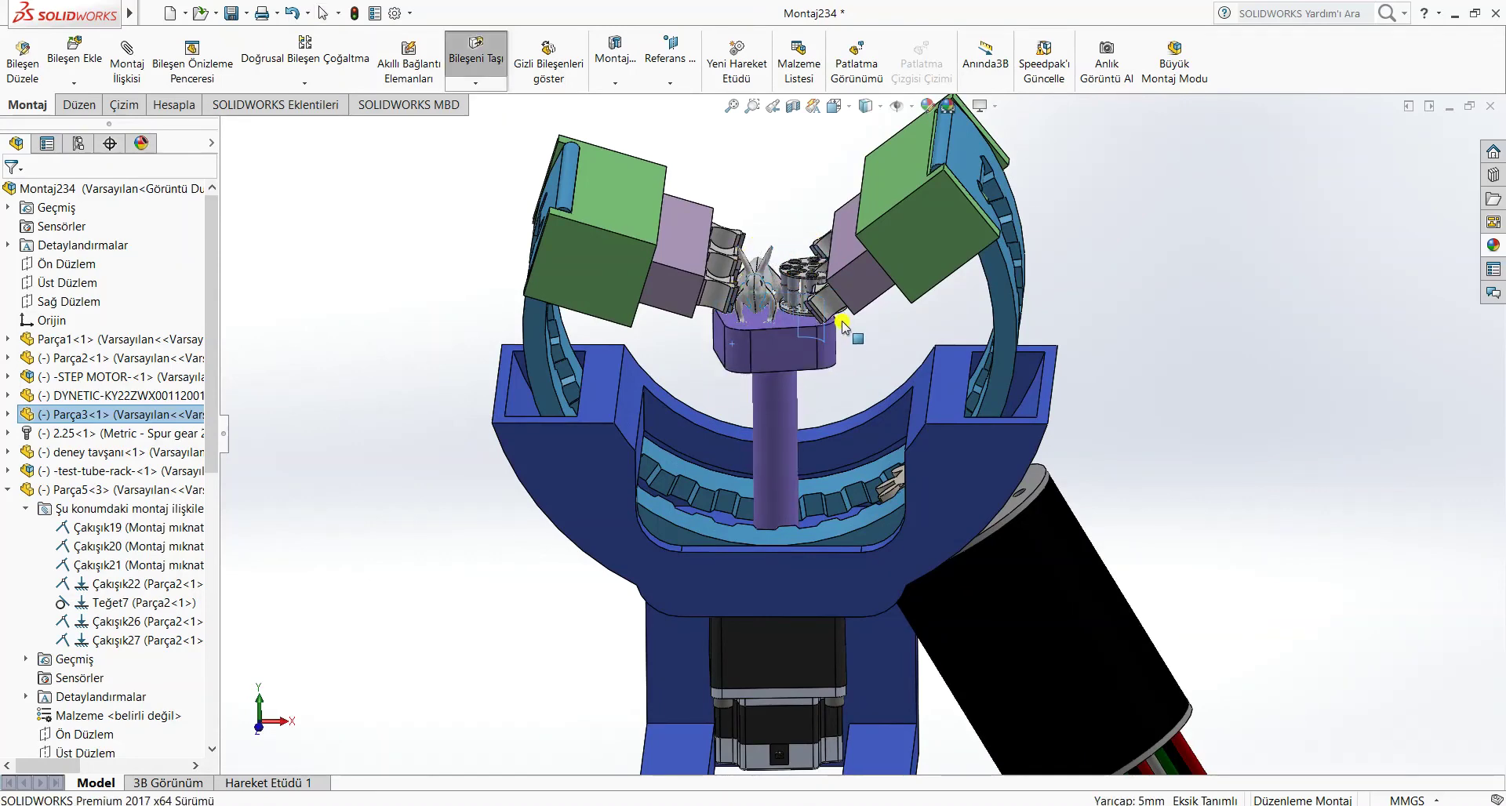
pyautogui.click(1129, 505)
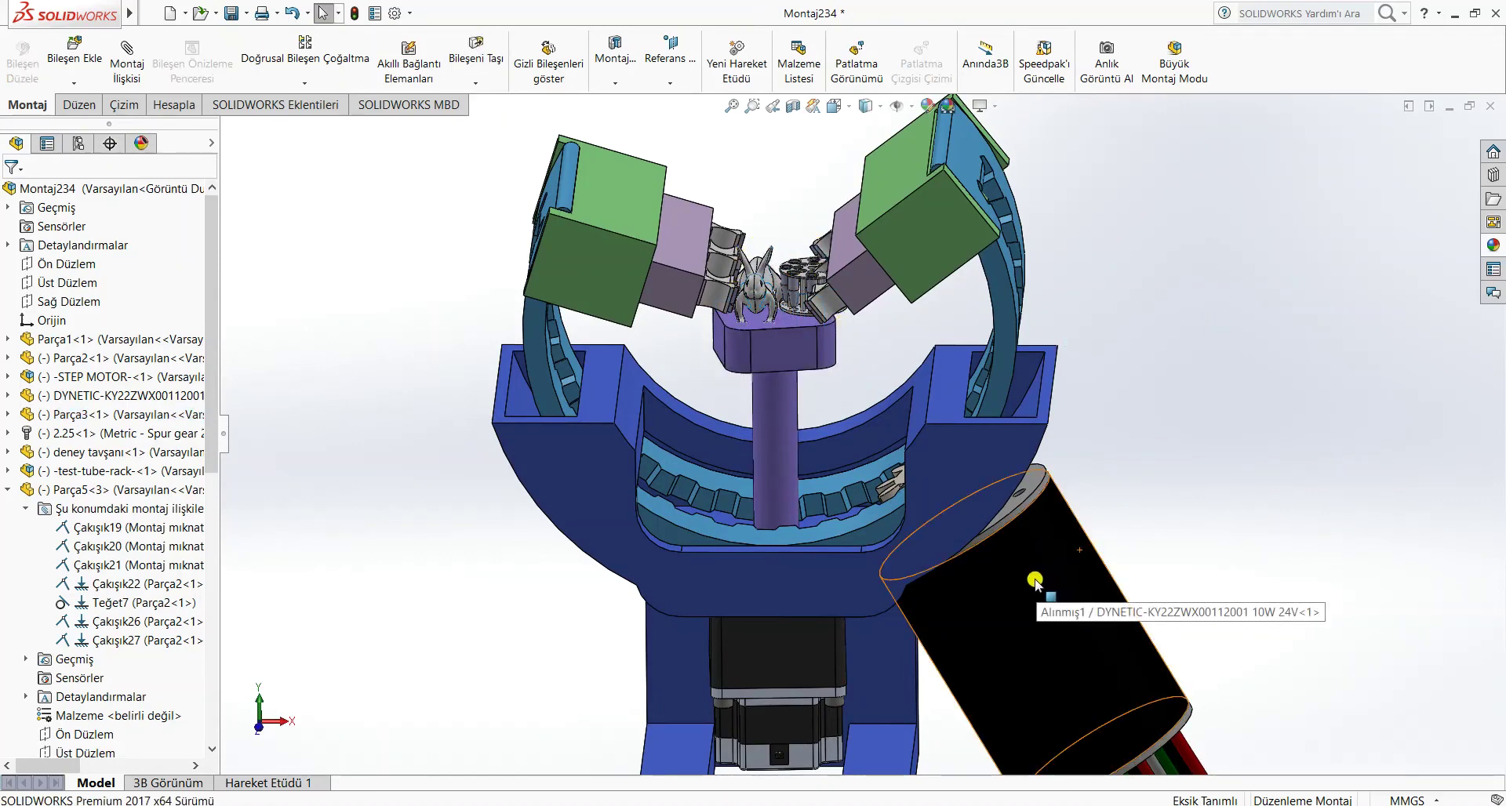
# - Turn the spur gear and swing the curved rack together with both magnet holders
pyautogui.moveTo(1174, 456); pyautogui.dragTo(1235, 468, button='middle')
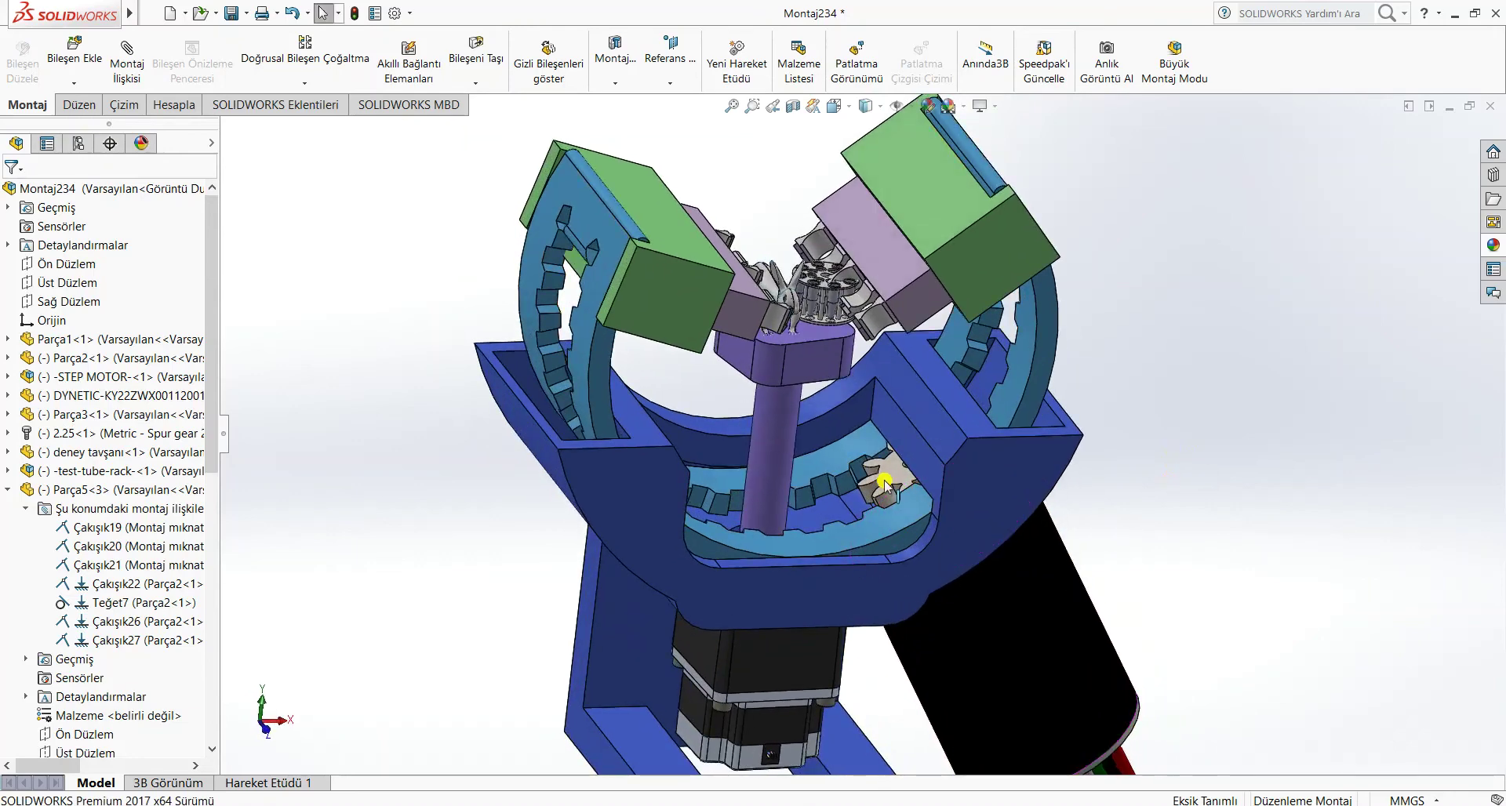
pyautogui.moveTo(884, 480)
pyautogui.mouseDown()
pyautogui.moveTo(901, 496)
pyautogui.moveTo(891, 482)
pyautogui.mouseUp()
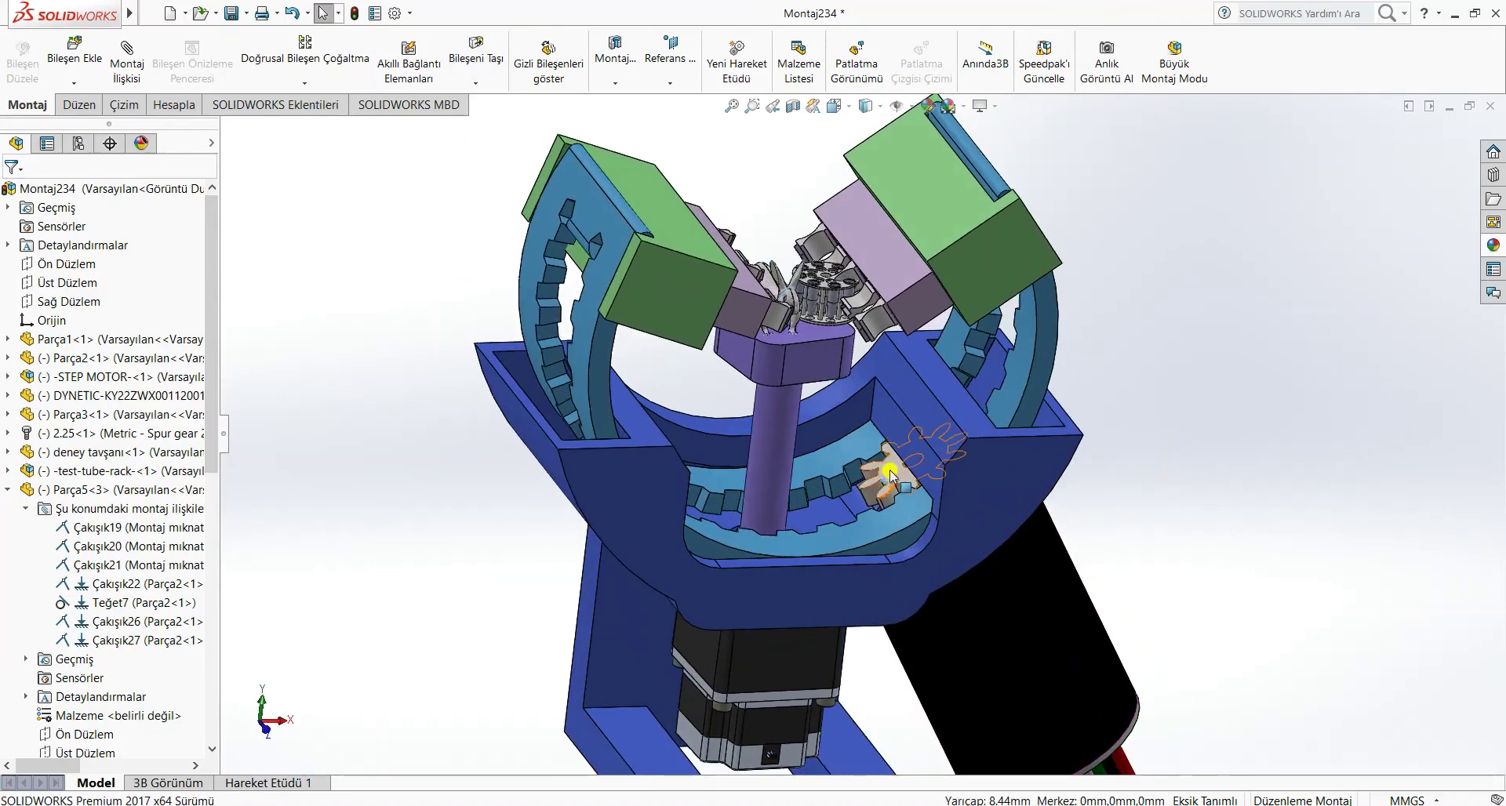
pyautogui.moveTo(1037, 359); pyautogui.dragTo(948, 222)
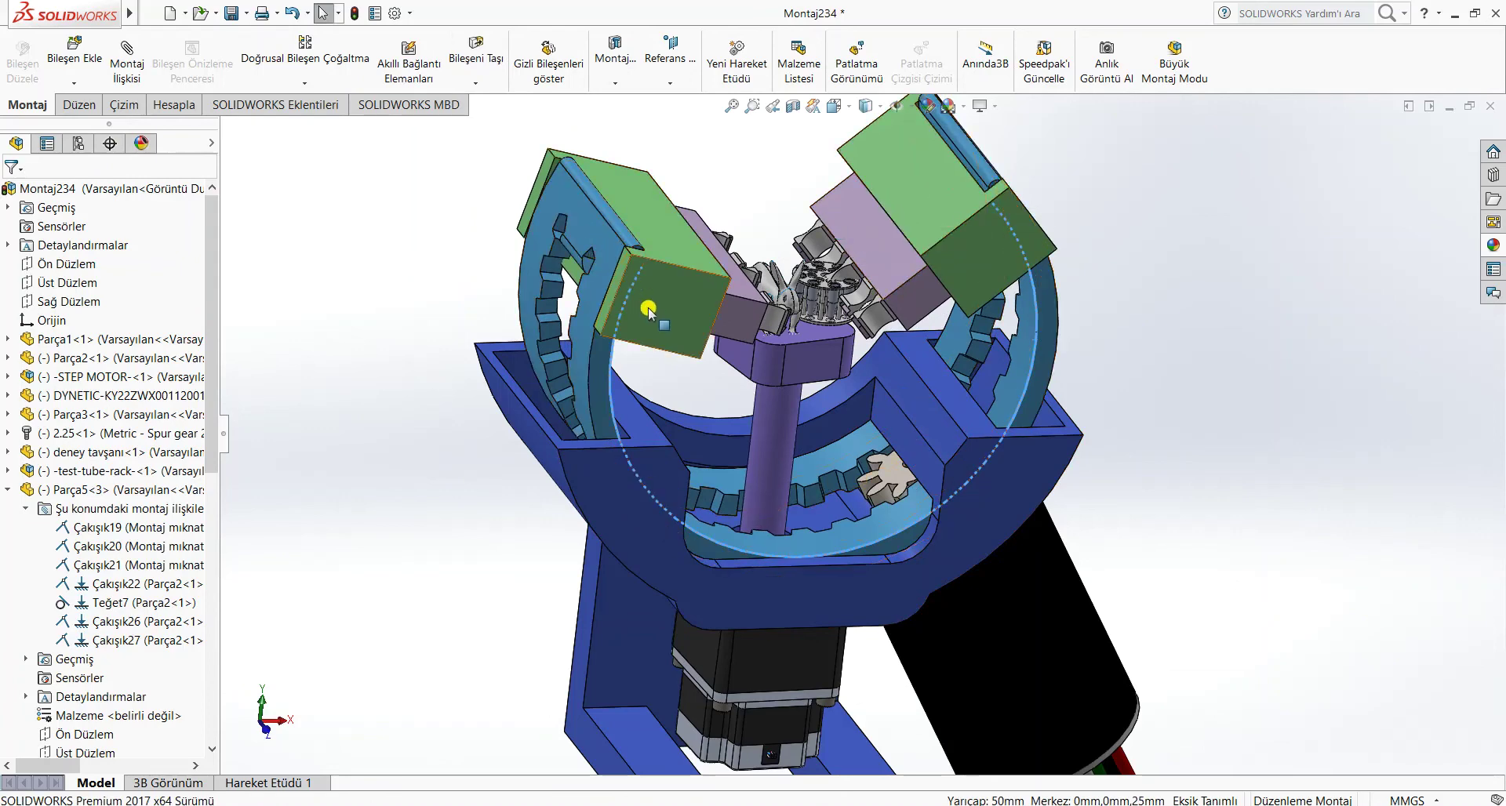
pyautogui.moveTo(1239, 335); pyautogui.dragTo(1200, 329, button='middle')
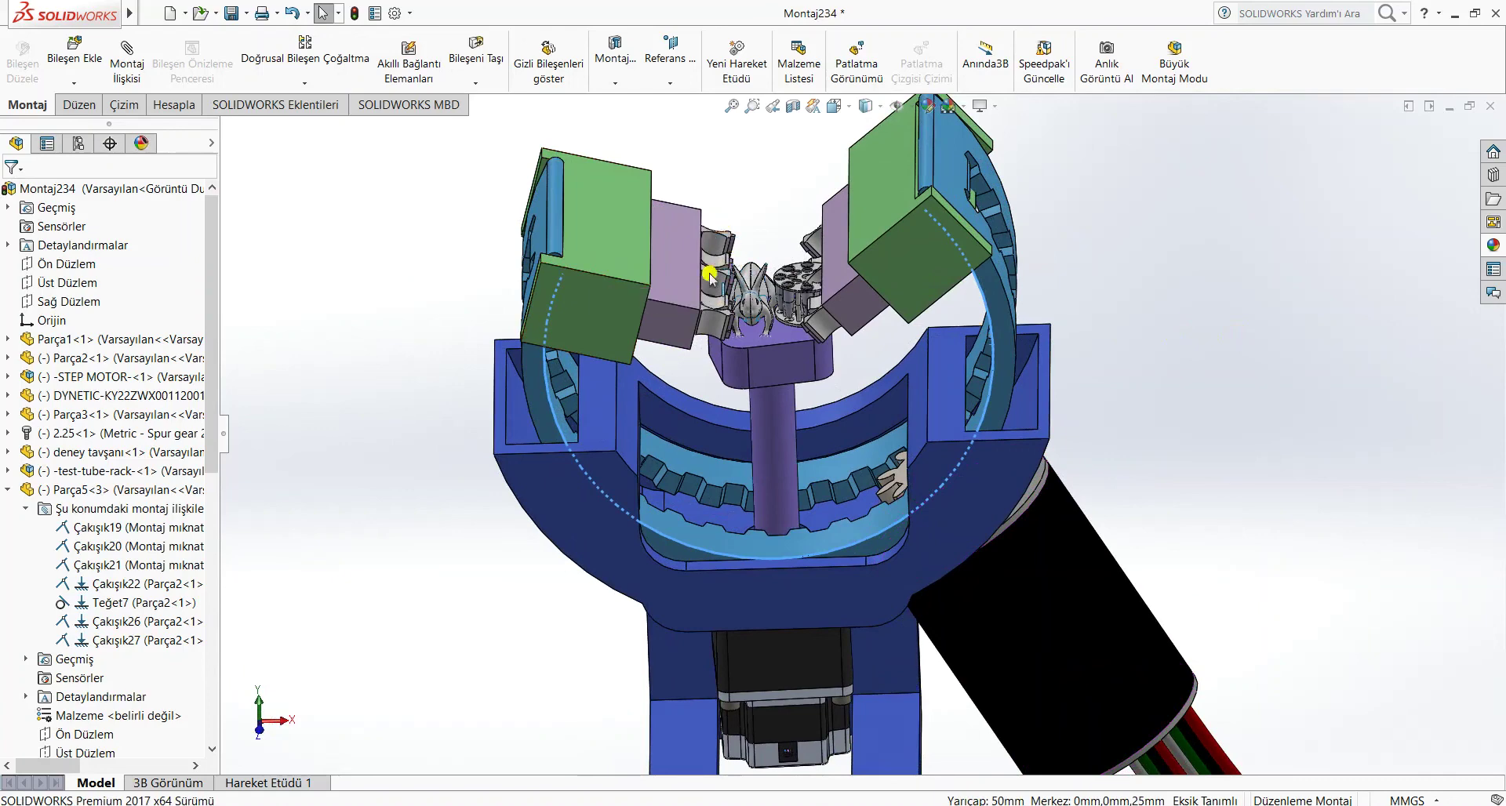
# - Swing the curved rack by its patterned Parça5 holder and clear the selection
pyautogui.moveTo(723, 227); pyautogui.dragTo(708, 232)
pyautogui.moveTo(808, 372); pyautogui.dragTo(868, 244, button='middle')
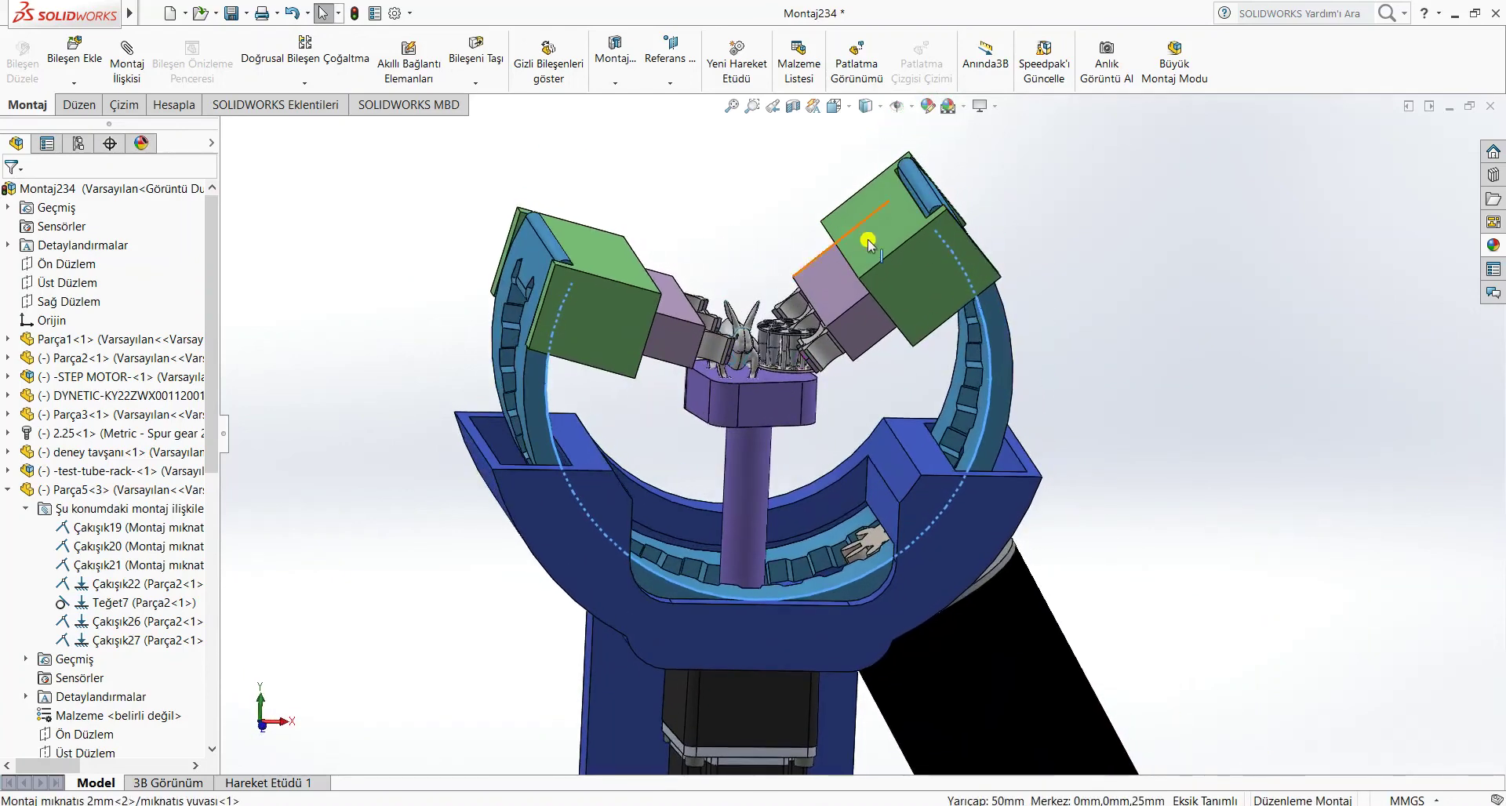
pyautogui.moveTo(944, 271); pyautogui.dragTo(953, 335)
pyautogui.press('Escape')
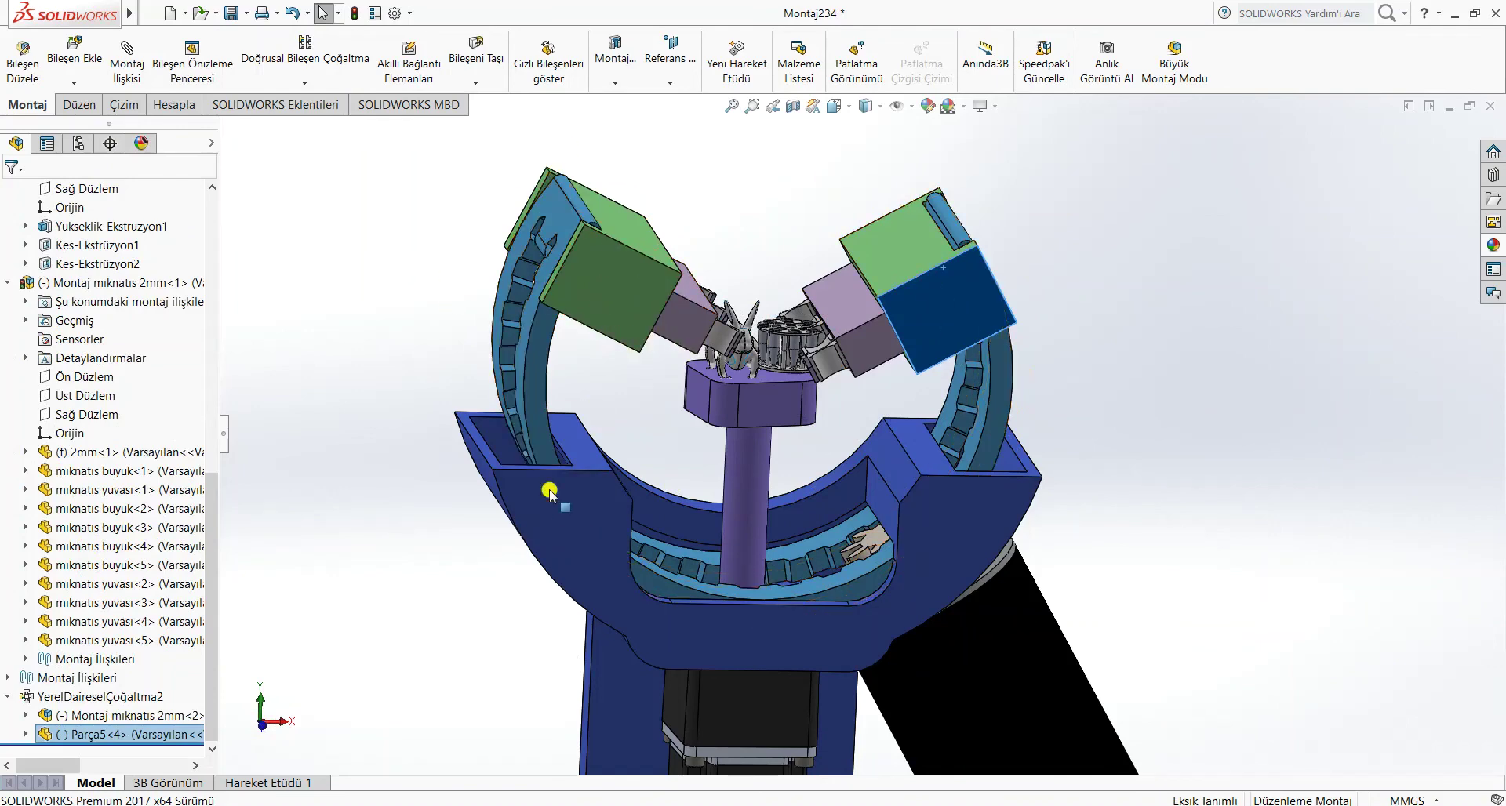
# - Swing the curved rack back and forth by the original Parça5 holder and the toothed rack end
pyautogui.moveTo(558, 293); pyautogui.dragTo(642, 232)
pyautogui.click(700, 401)
pyautogui.press('Escape')
pyautogui.moveTo(549, 298); pyautogui.dragTo(773, 232)
pyautogui.moveTo(523, 239); pyautogui.dragTo(510, 204)
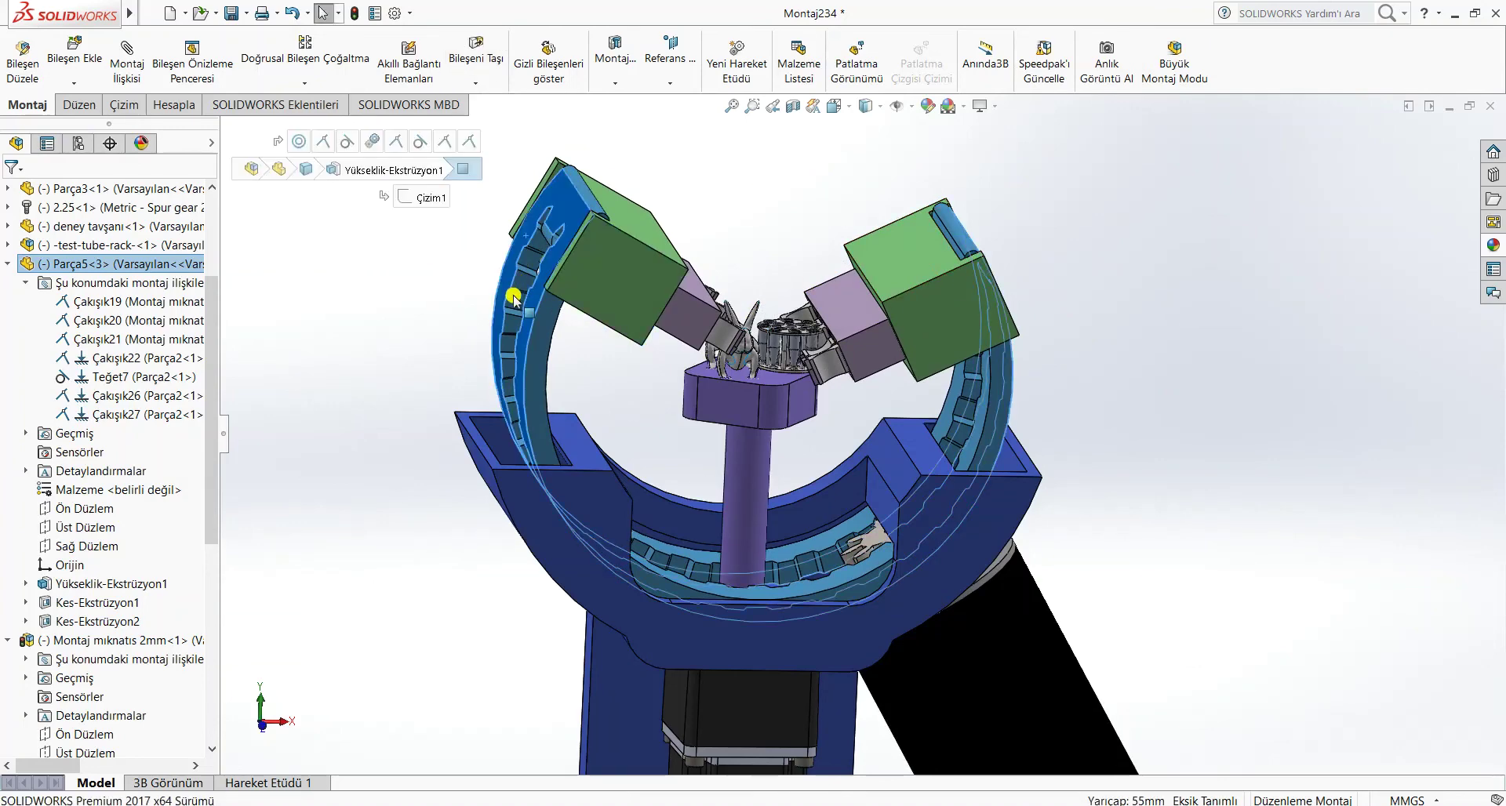
# - View the assembly normal to Ön Düzlem and shift the original Parça5 holder slightly along its arc
pyautogui.click(68, 270)
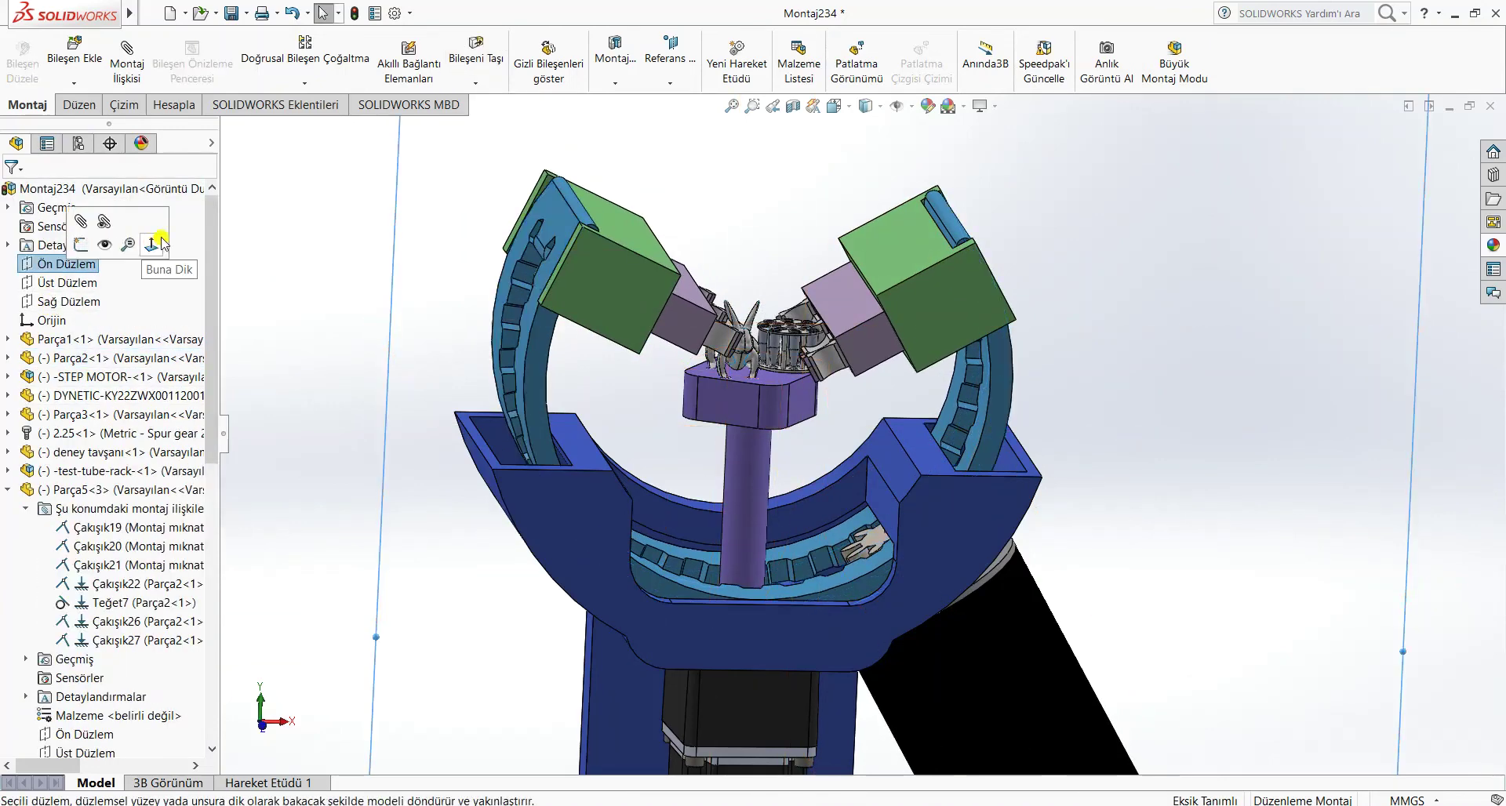
pyautogui.click(154, 246)
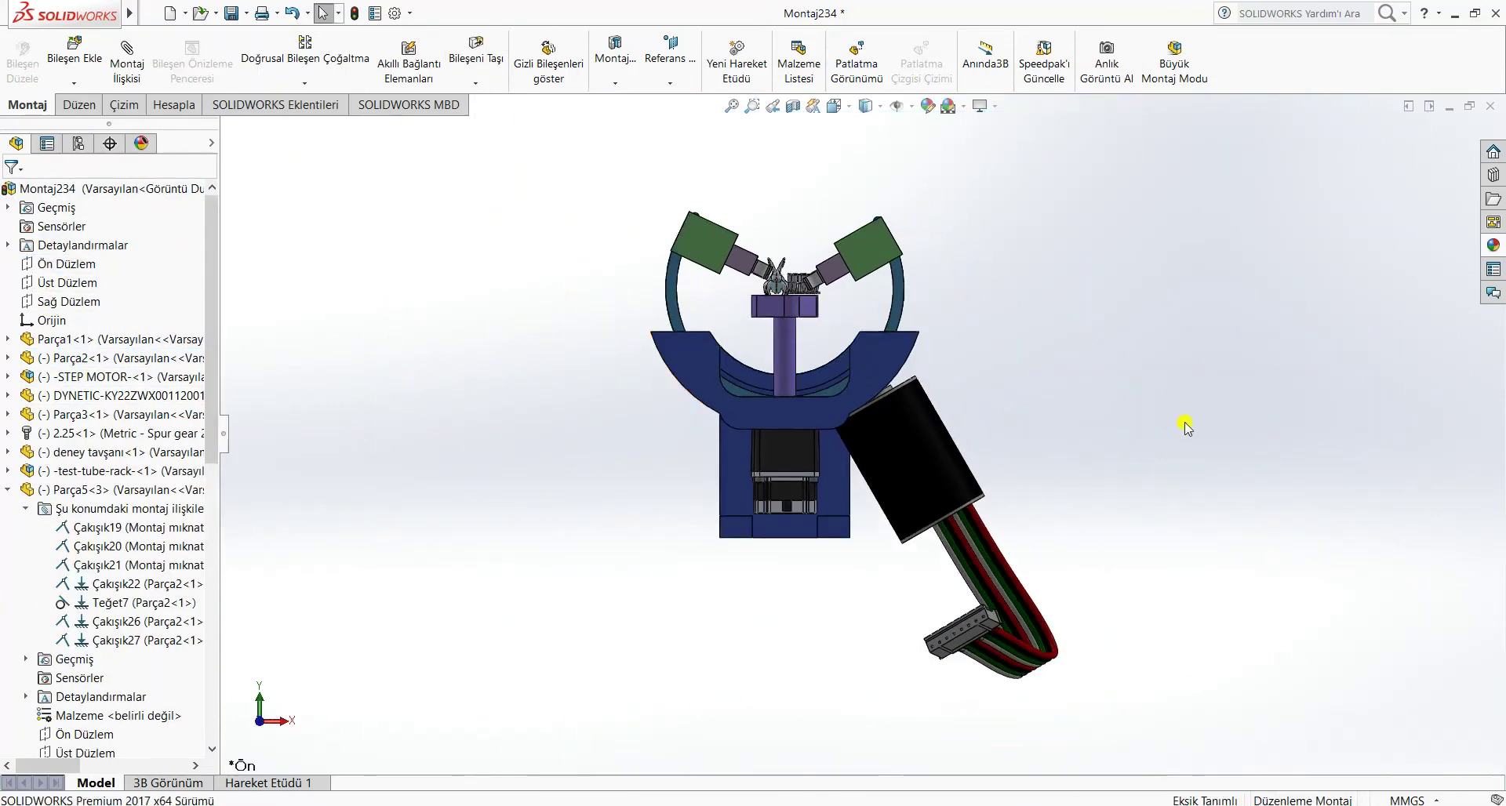
pyautogui.moveTo(706, 234)
pyautogui.mouseDown()
pyautogui.moveTo(679, 315)
pyautogui.moveTo(684, 243)
pyautogui.mouseUp()
# - Examine the assembly normal to Üst Düzlem and to Sağ Düzlem, checking how the two holders face the platform
pyautogui.click(68, 283)
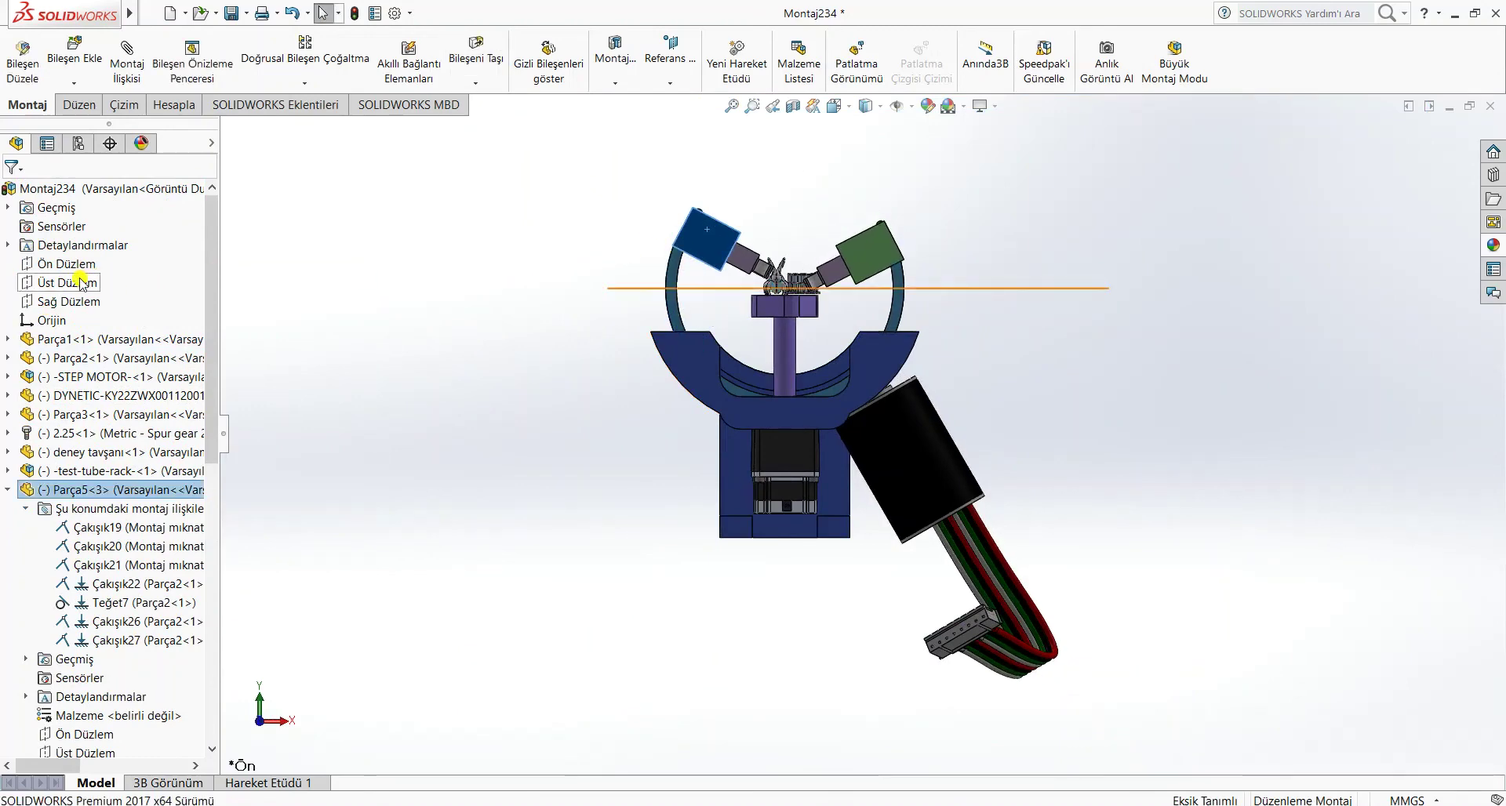
pyautogui.click(164, 255)
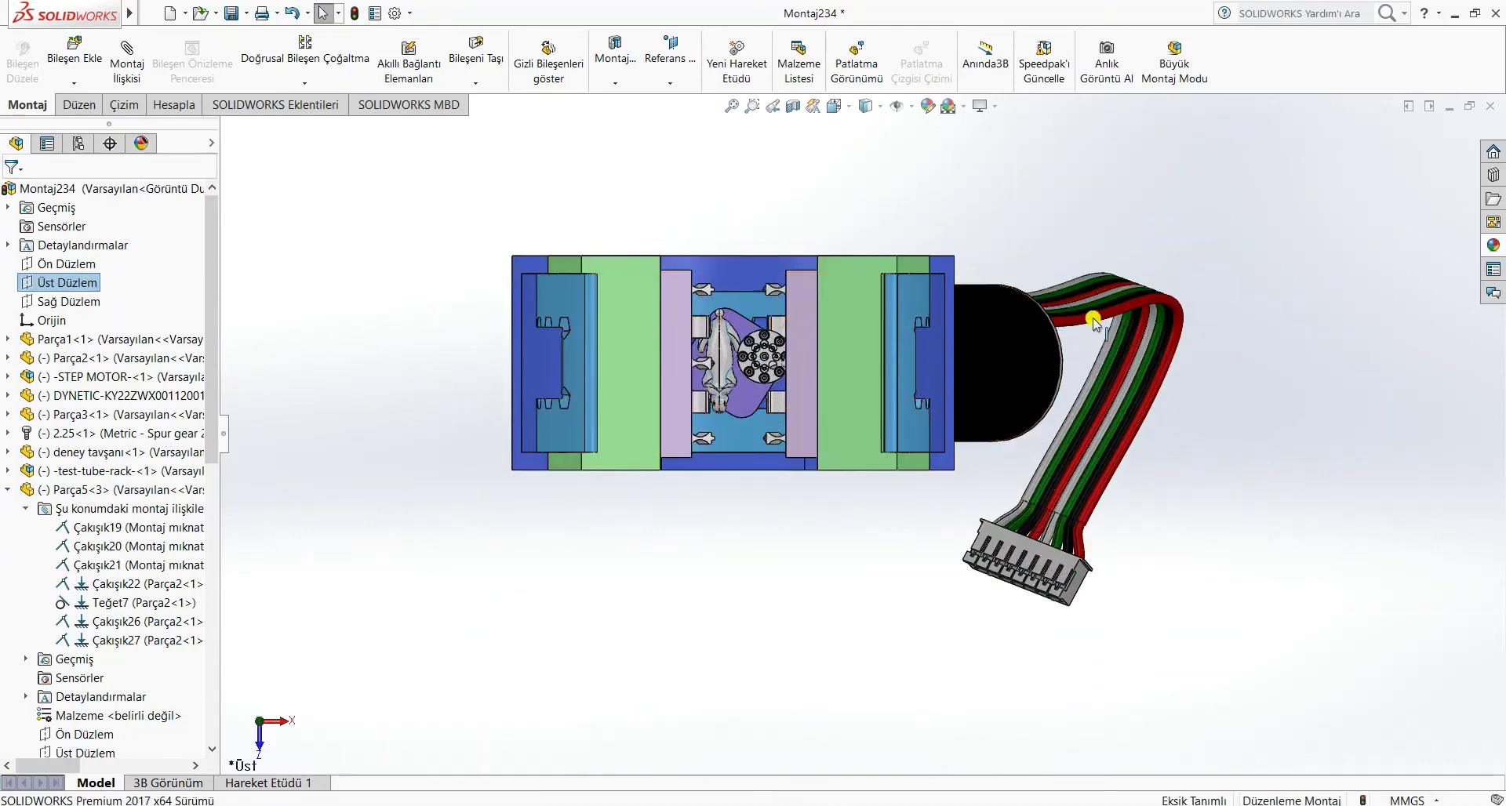
pyautogui.click(78, 301)
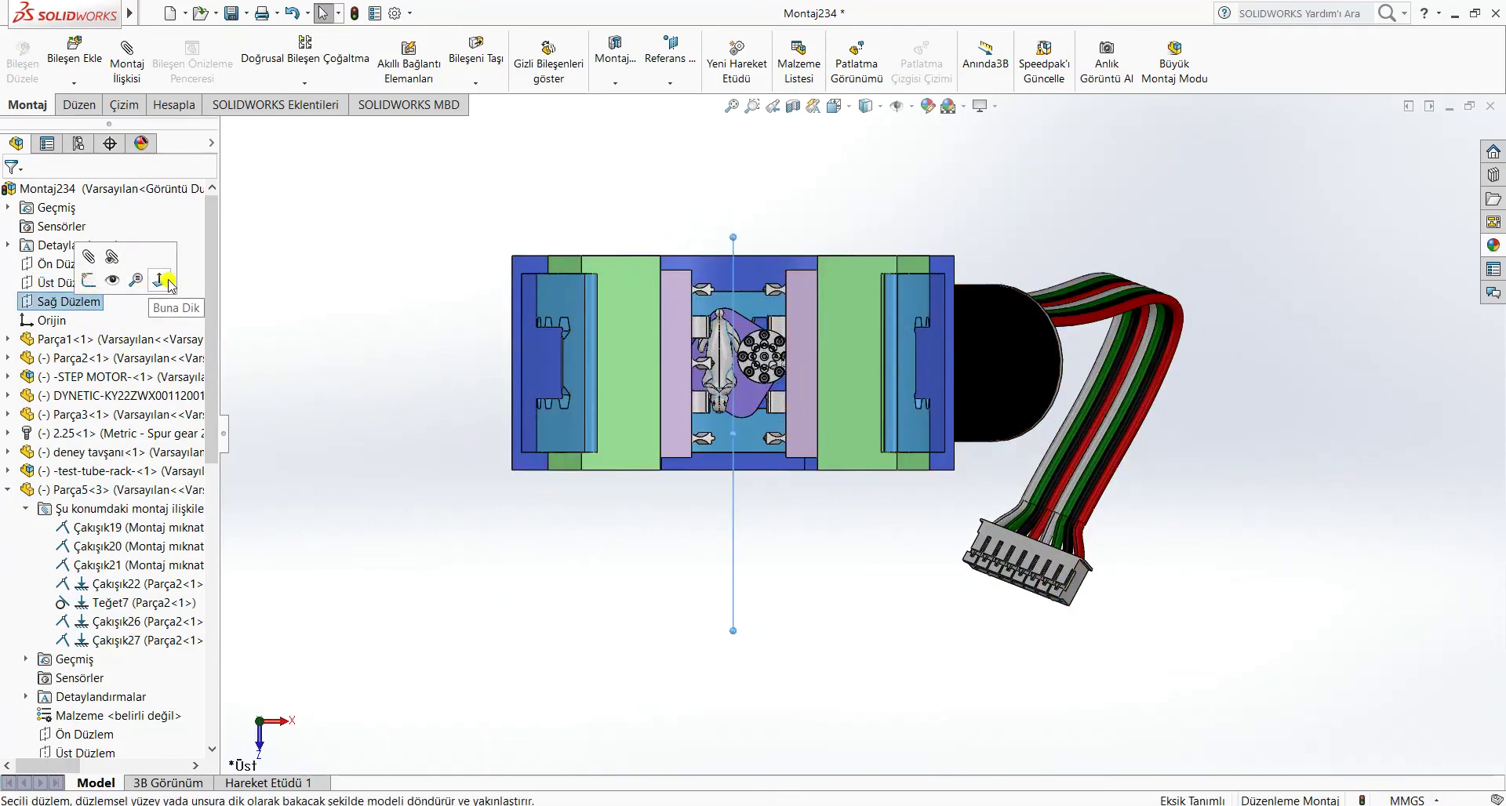
pyautogui.click(170, 284)
pyautogui.click(1041, 447)
pyautogui.moveTo(1042, 447); pyautogui.dragTo(1142, 436, button='middle')
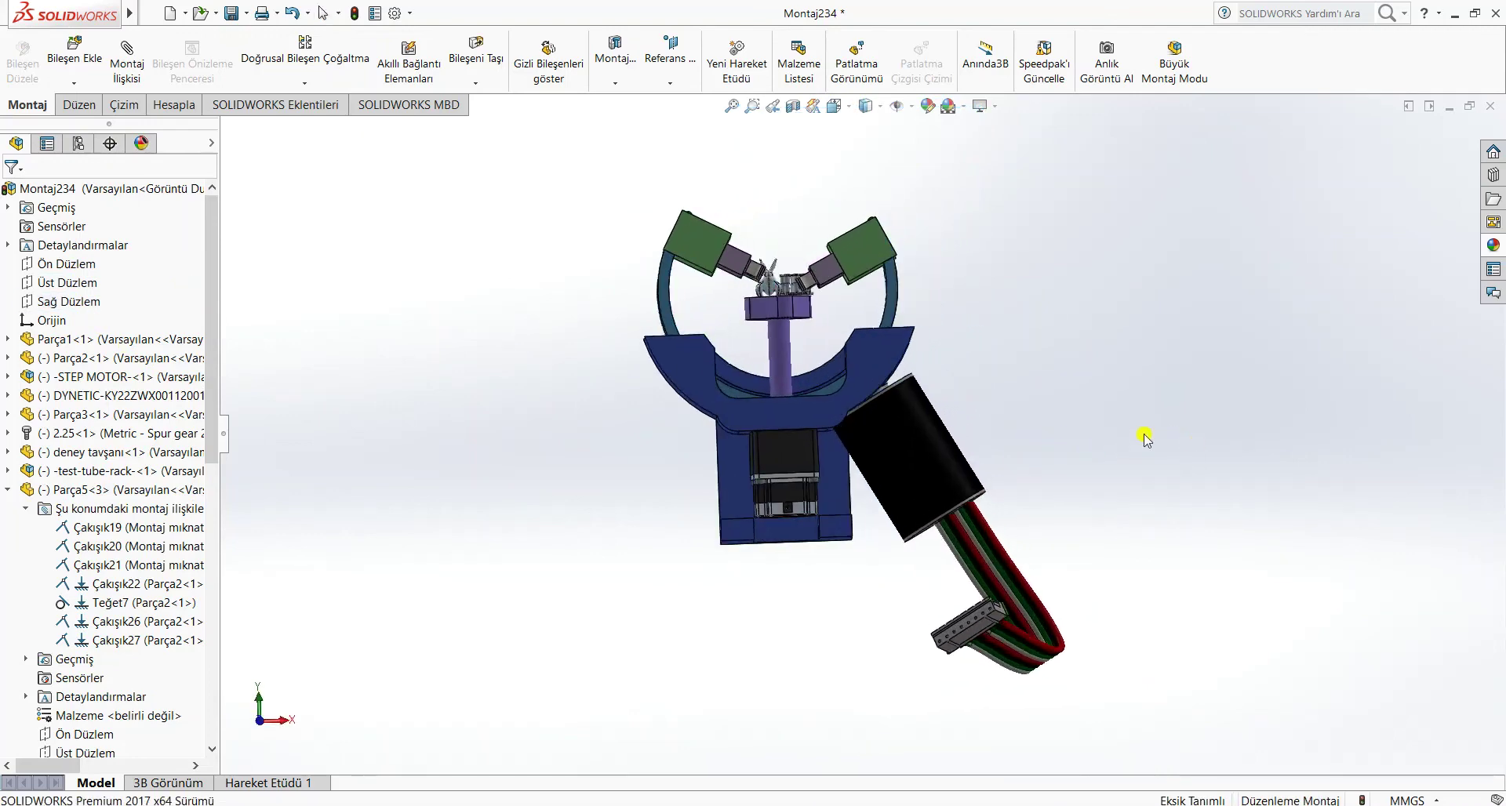
# - Swing the rack slightly by the original Parça5 holder, inspect the magnets near the platform up close, and clear the selection
pyautogui.moveTo(712, 255); pyautogui.dragTo(670, 282)
pyautogui.scroll(-1, 800, 259)
pyautogui.scroll(-2, 804, 267)
pyautogui.moveTo(973, 346); pyautogui.dragTo(998, 368, button='middle')
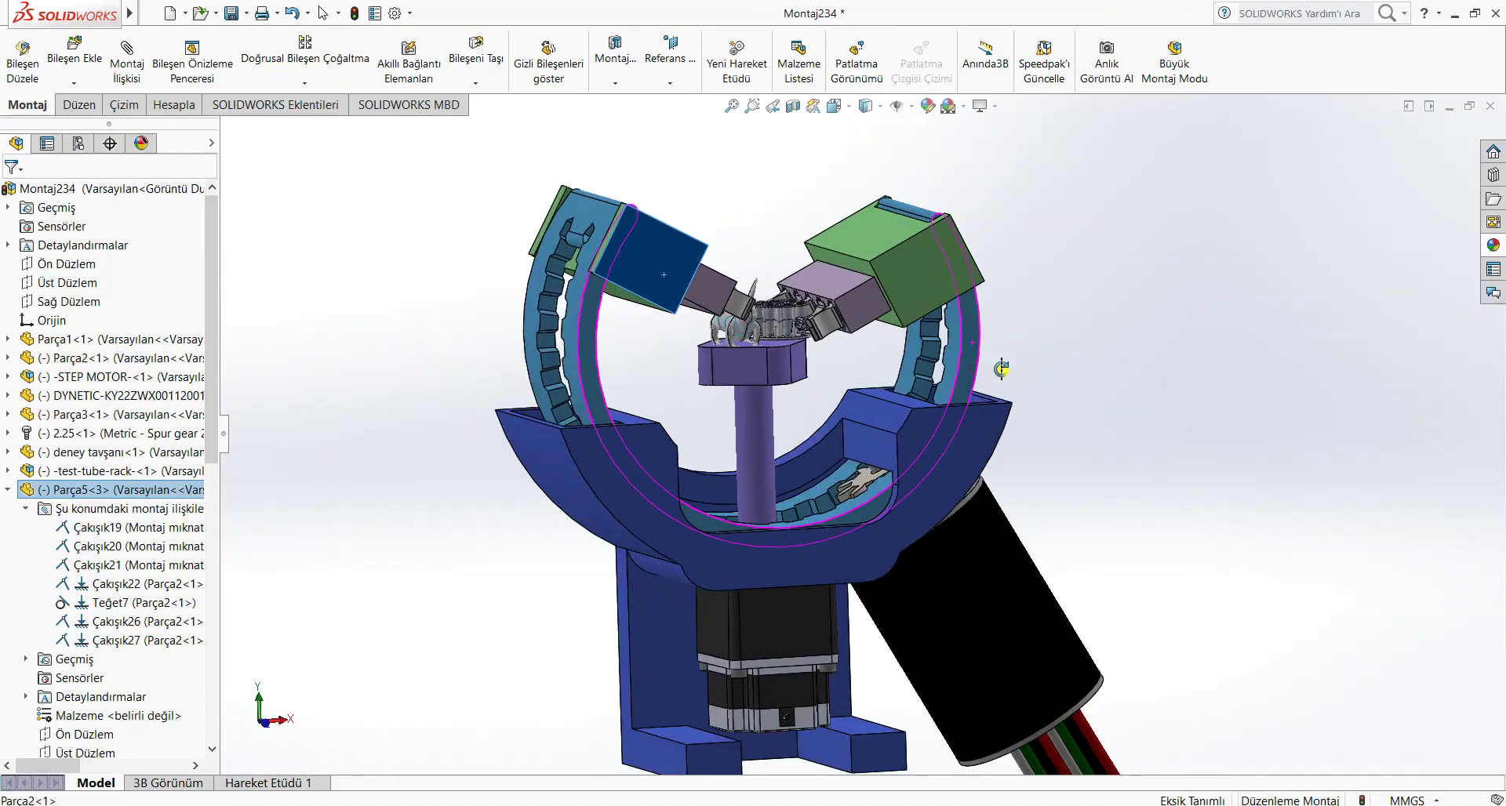
pyautogui.click(1150, 407)
pyautogui.click(1082, 392)
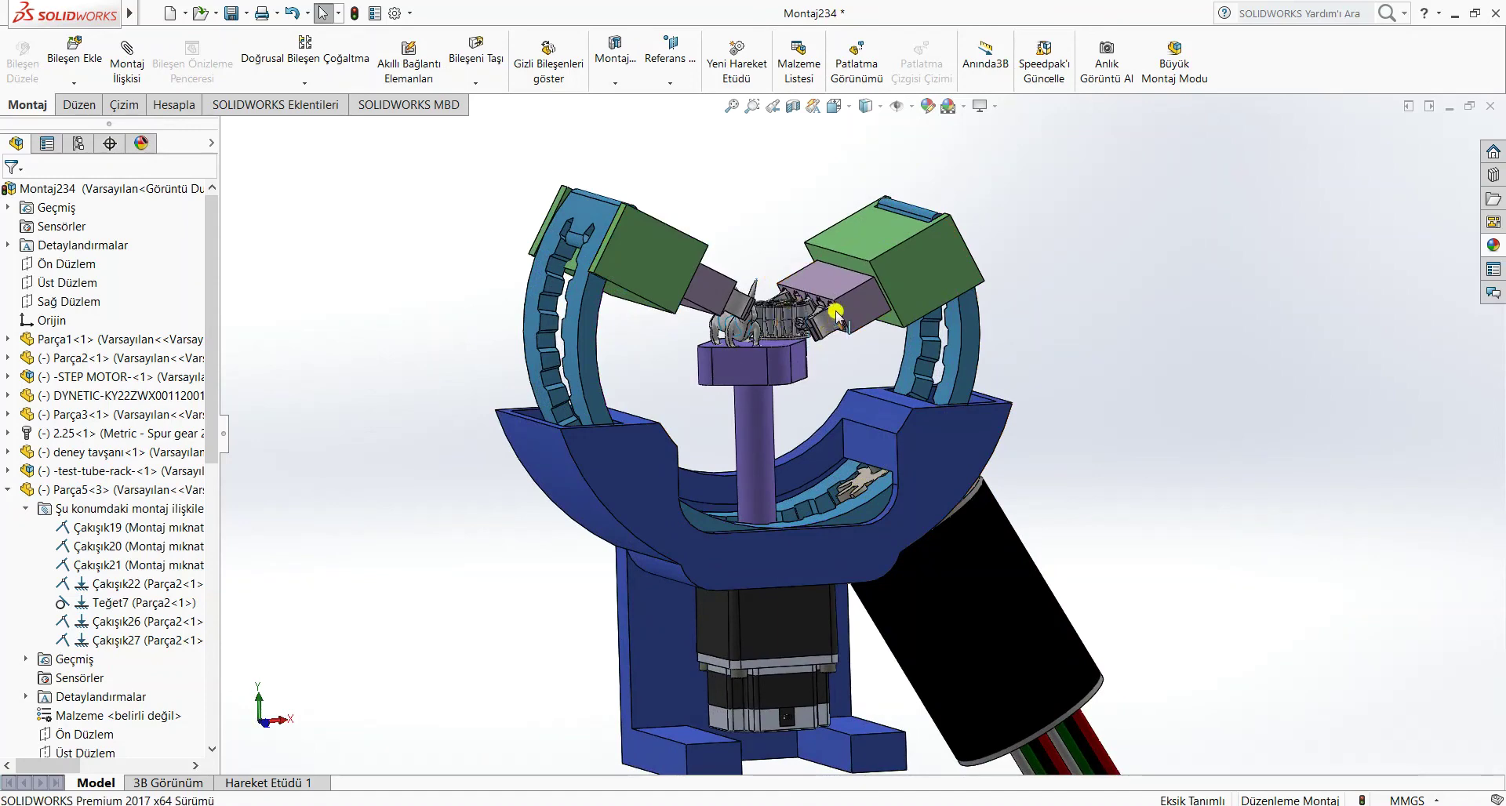